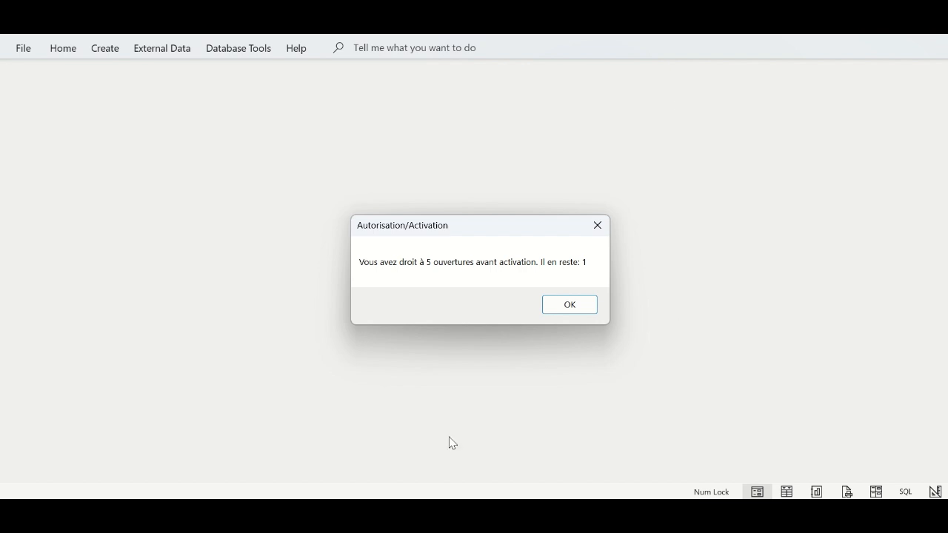
- Activate the Services SLK.xlsx window in Excel, showing the SLK Structure des Service sheet
mouse_move(431, 513)
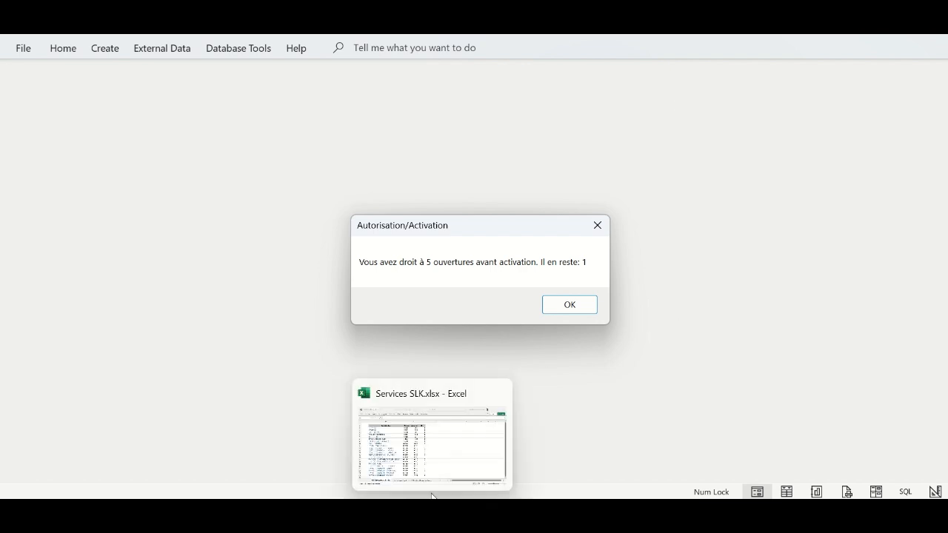
mouse_move(435, 461)
click(415, 460)
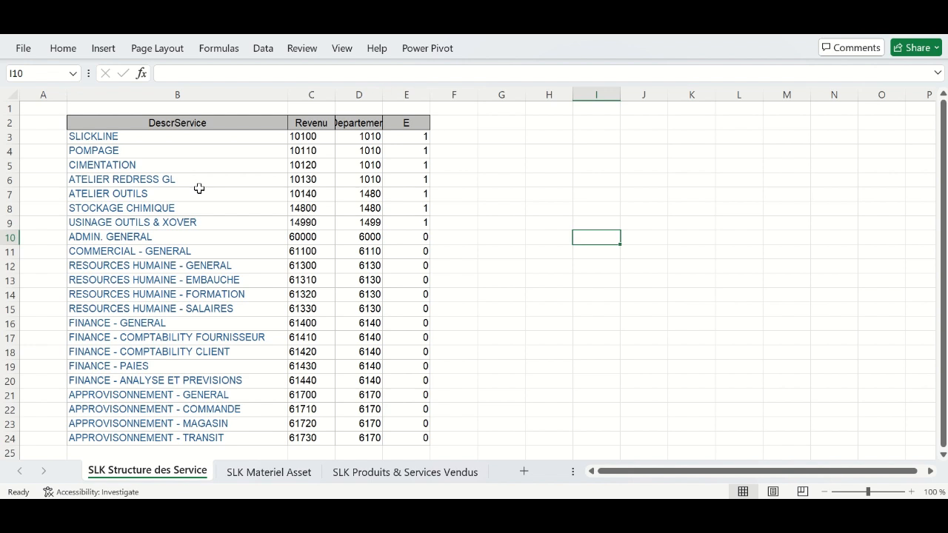
- Switch to the SLK Materiel Asset sheet to view the equipment asset list
click(282, 475)
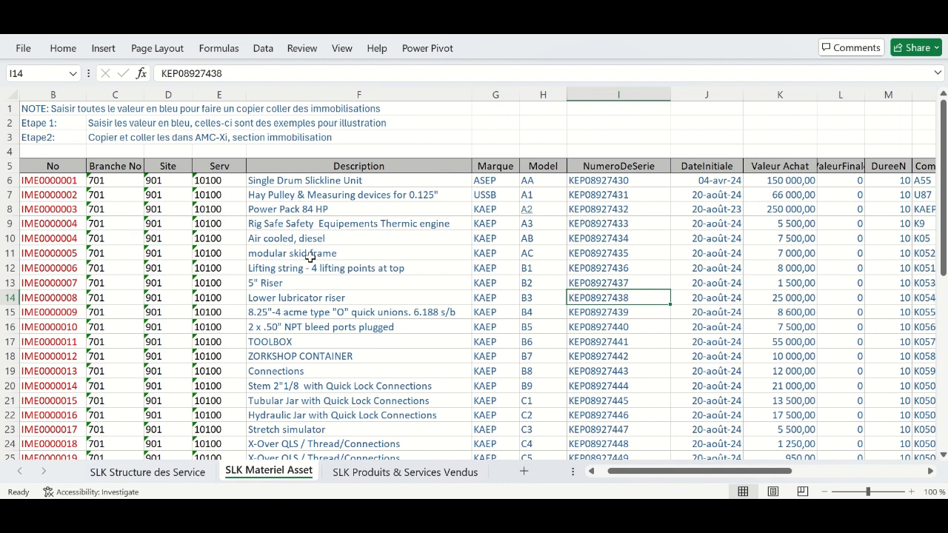
click(316, 182)
drag(316, 182, 364, 411)
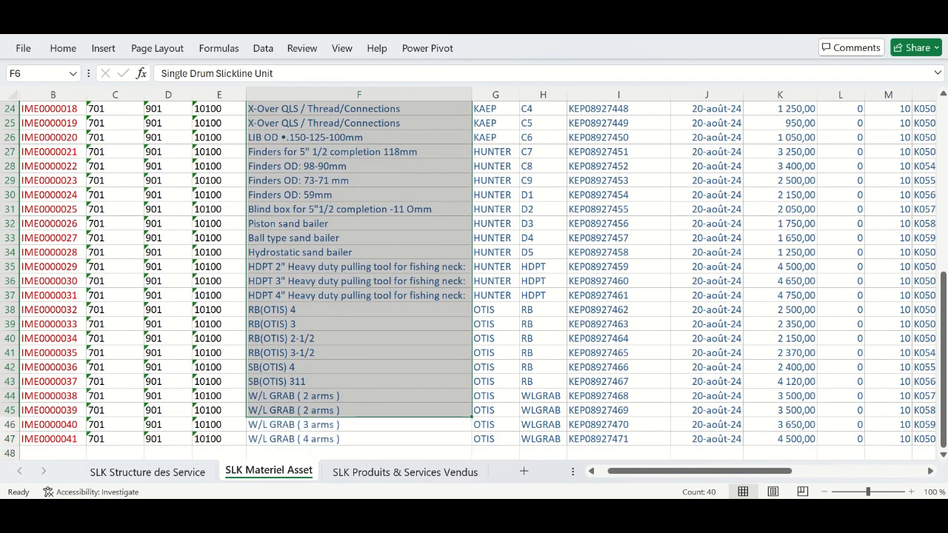
drag(944, 318, 936, 177)
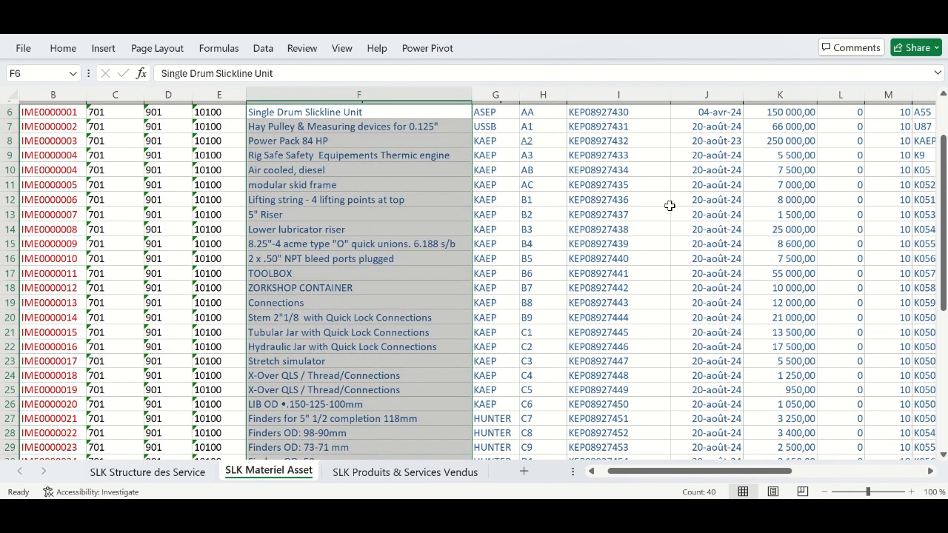
click(438, 185)
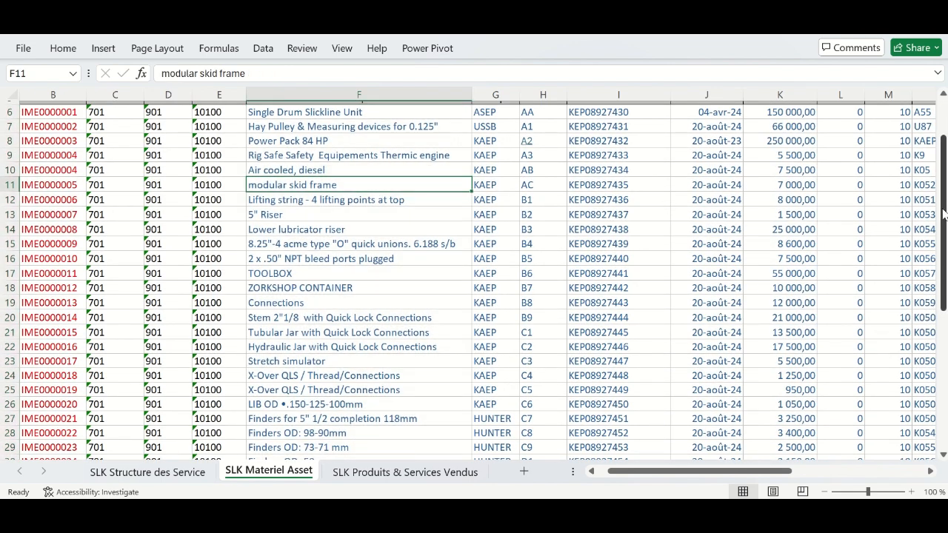
drag(944, 211, 944, 194)
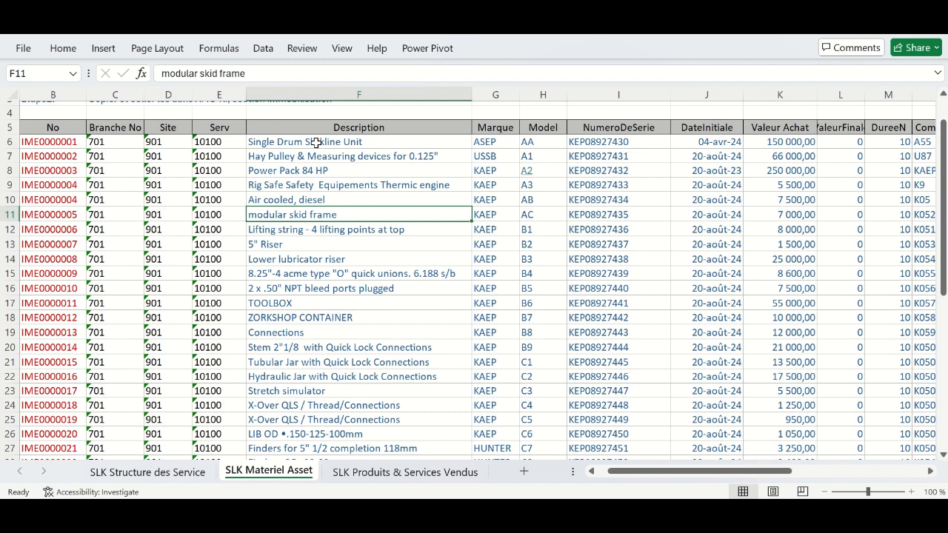
drag(345, 142, 372, 145)
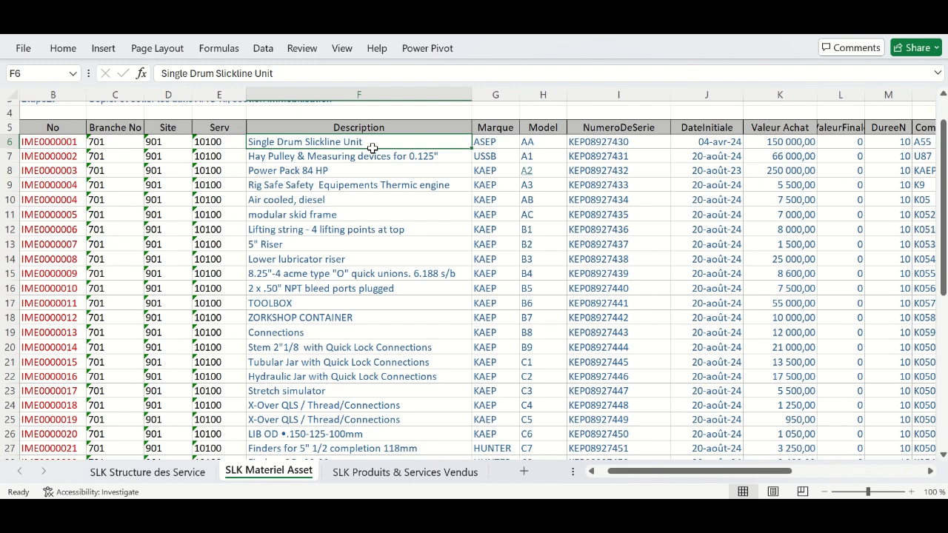
click(501, 137)
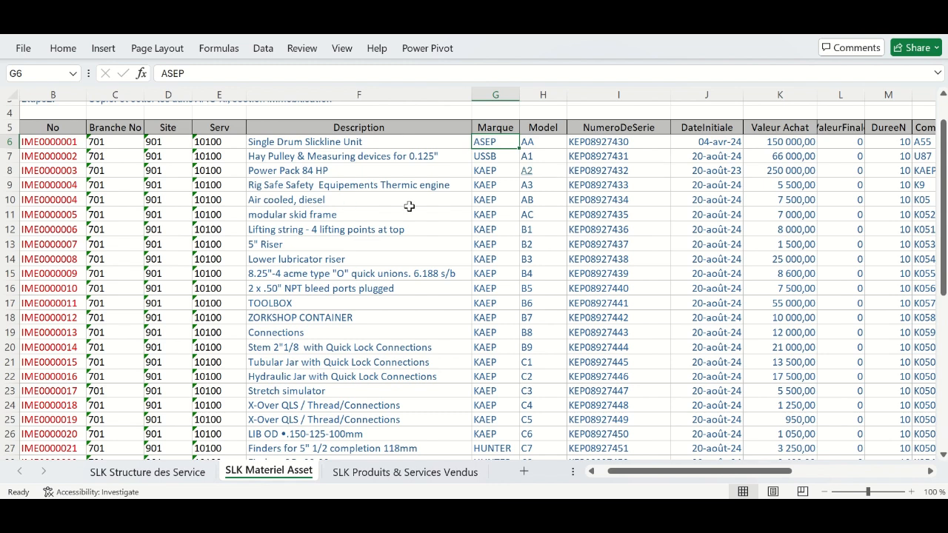
drag(654, 477, 694, 493)
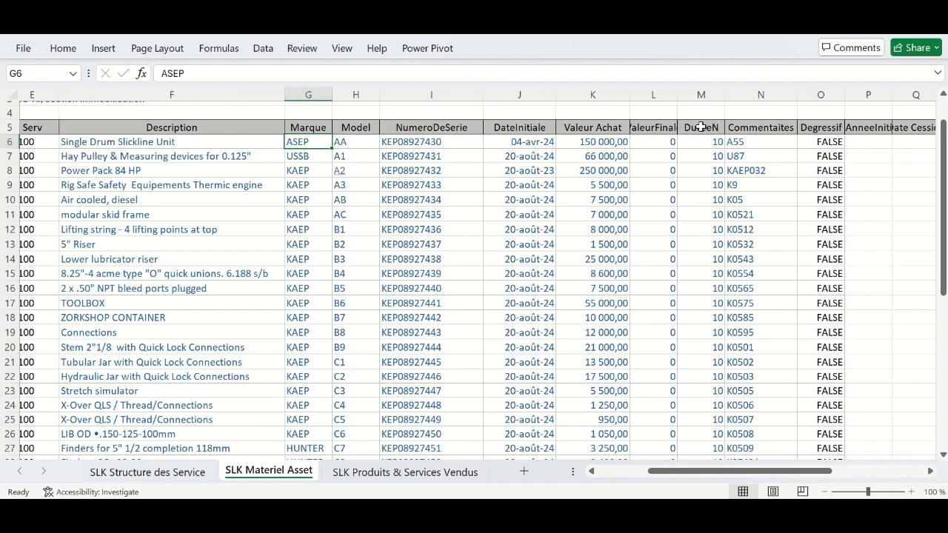
- Select the asset purchase values, durations and column N Commentaires codes for review, then scroll back left
drag(613, 126, 696, 422)
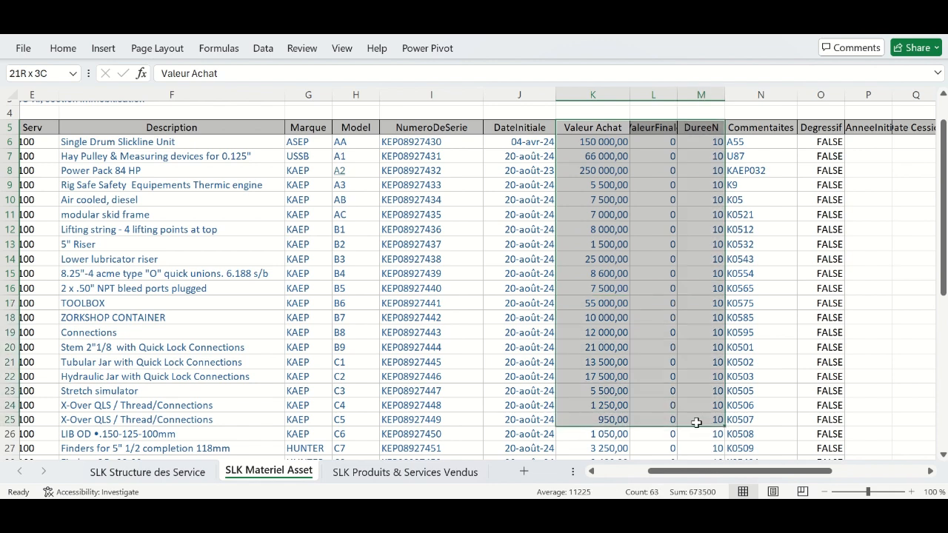
drag(696, 422, 696, 423)
drag(765, 142, 760, 393)
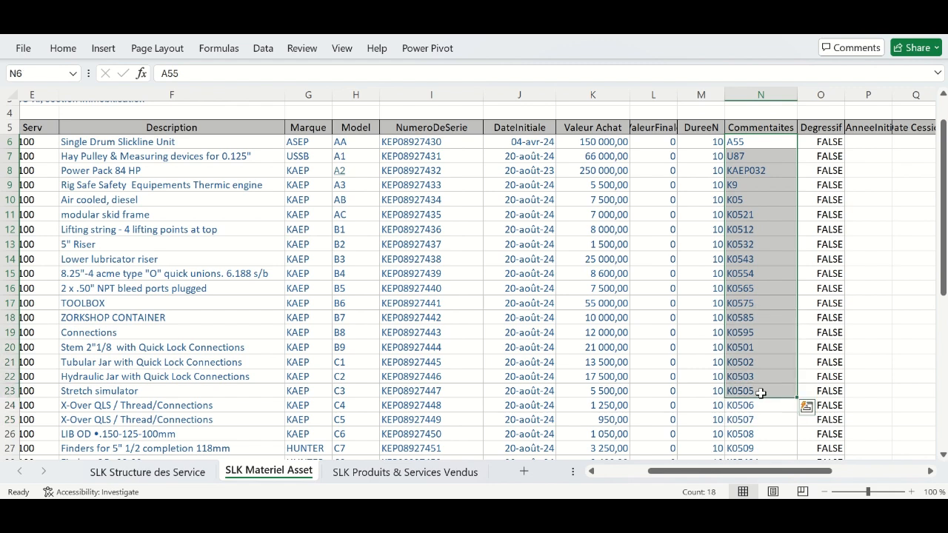
click(762, 138)
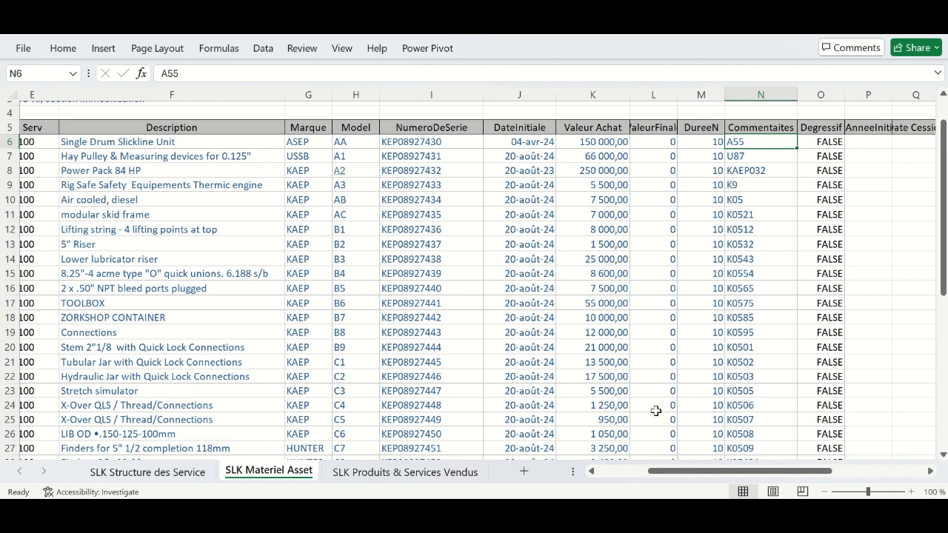
click(619, 474)
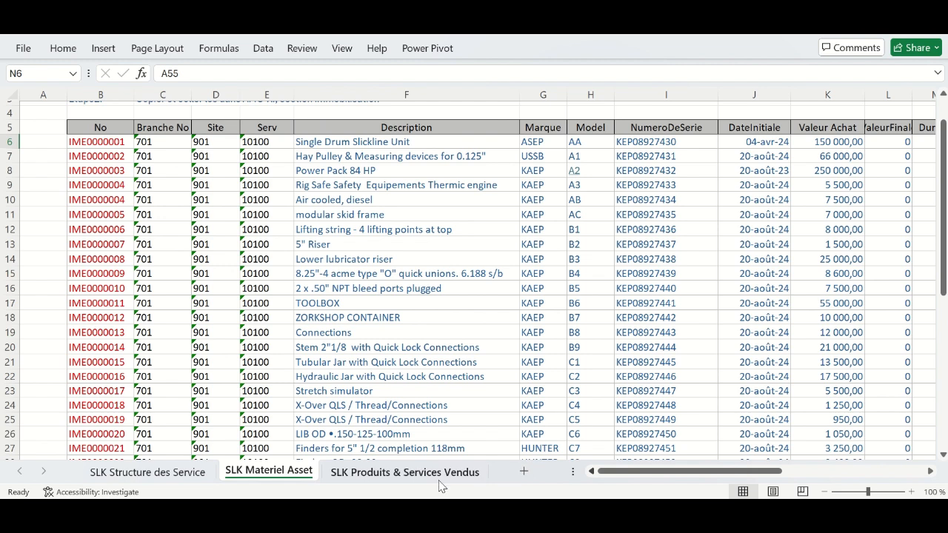
- Move to the SLK Produits & Services Vendus sheet and widen column B
click(148, 472)
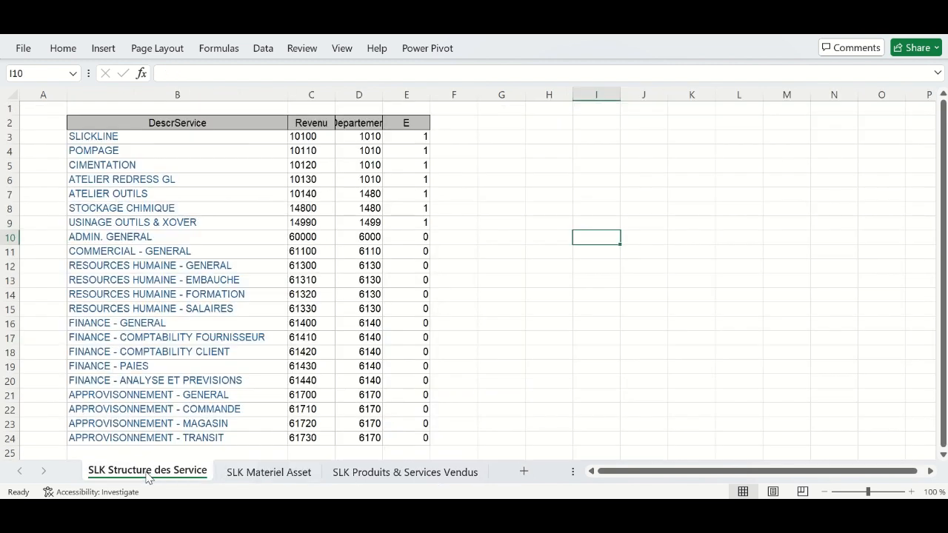
click(374, 474)
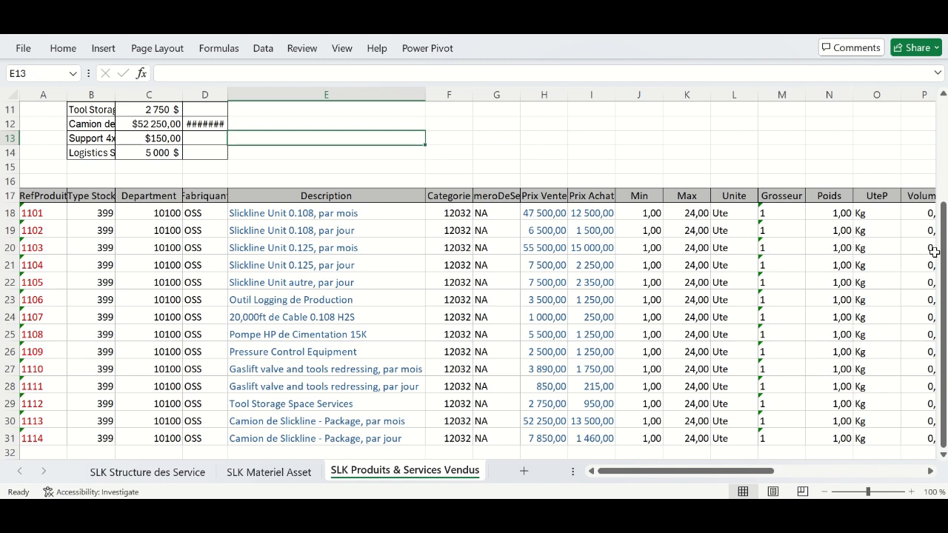
drag(943, 271, 944, 191)
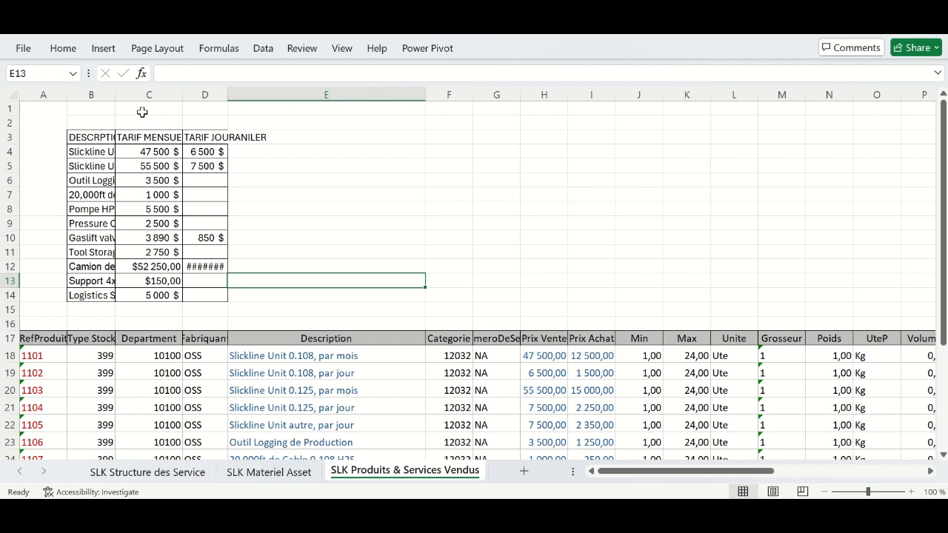
drag(115, 94, 226, 93)
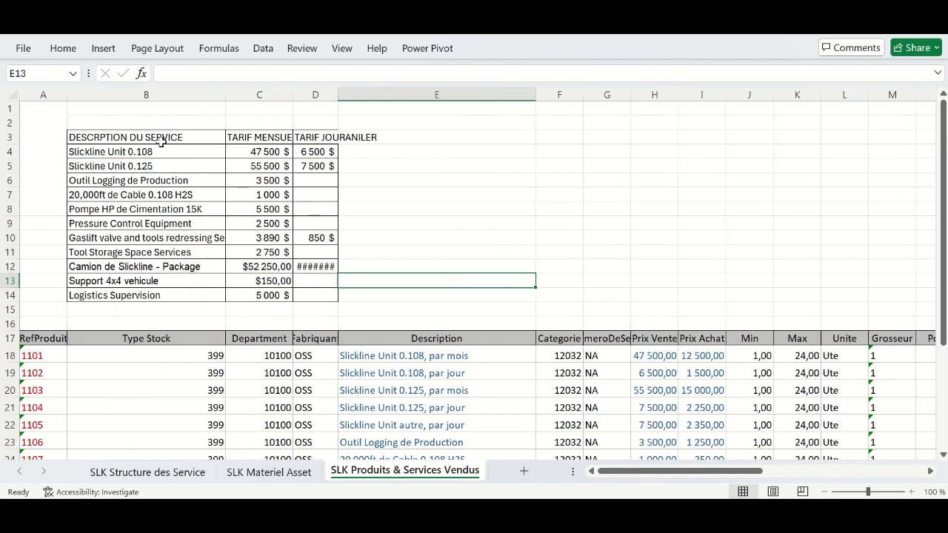
- Select the rate table B3:D12, the descriptions B4:B14 and the product rows from row 17 for review
drag(149, 133, 317, 272)
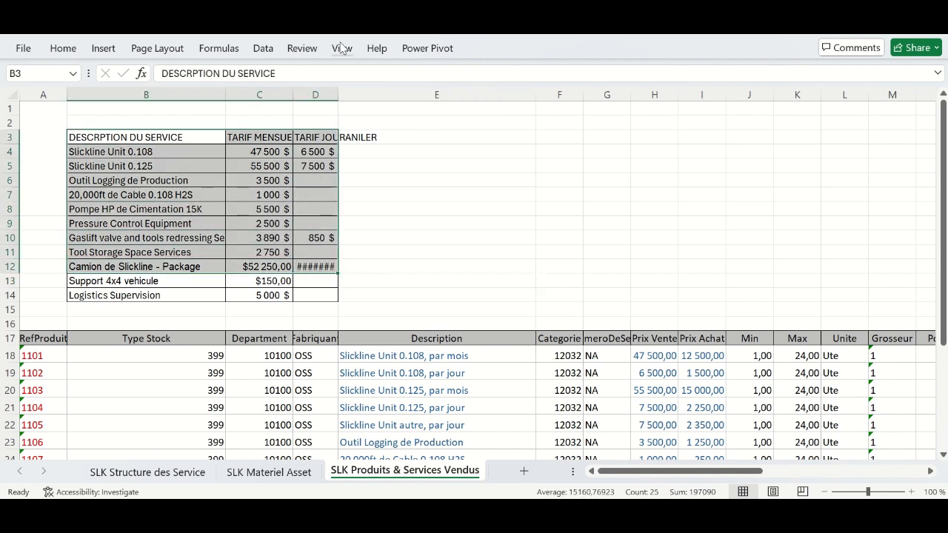
click(327, 148)
drag(186, 149, 187, 288)
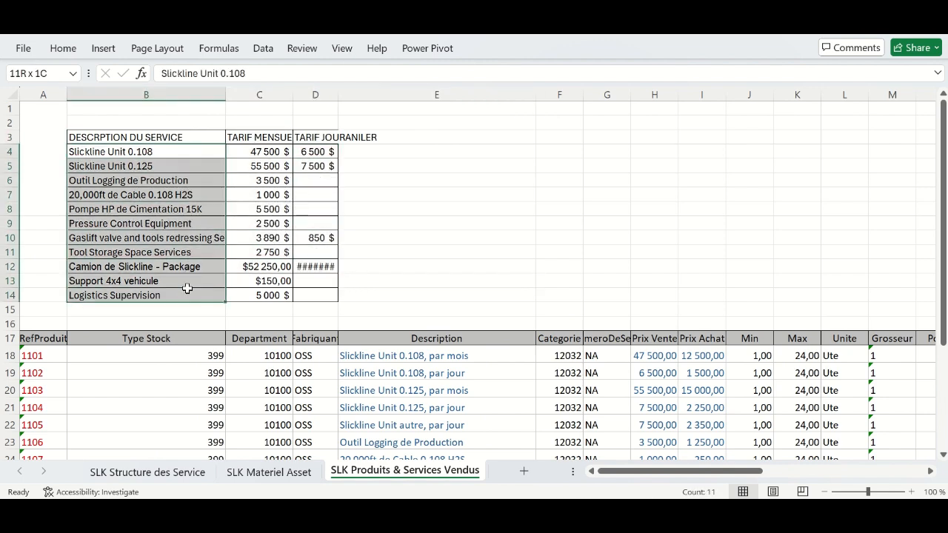
click(387, 359)
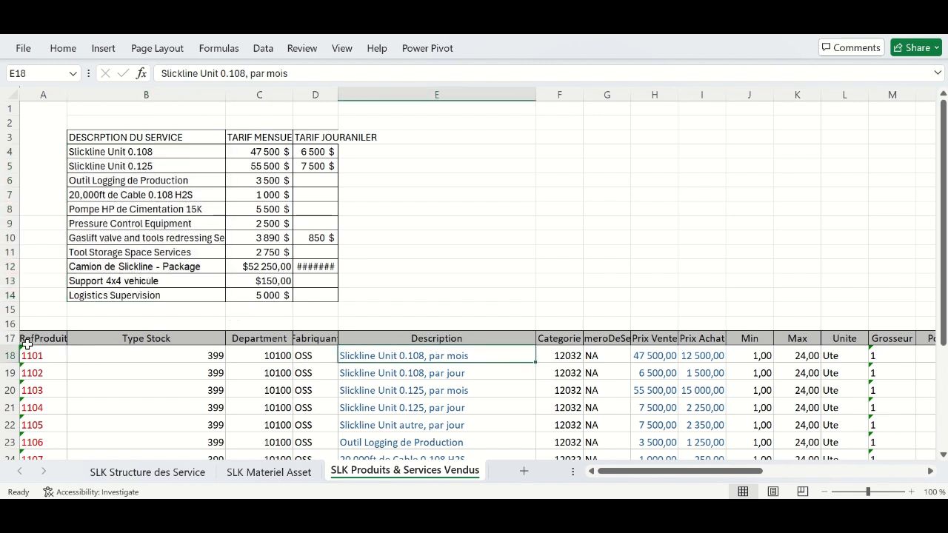
drag(7, 338, 31, 407)
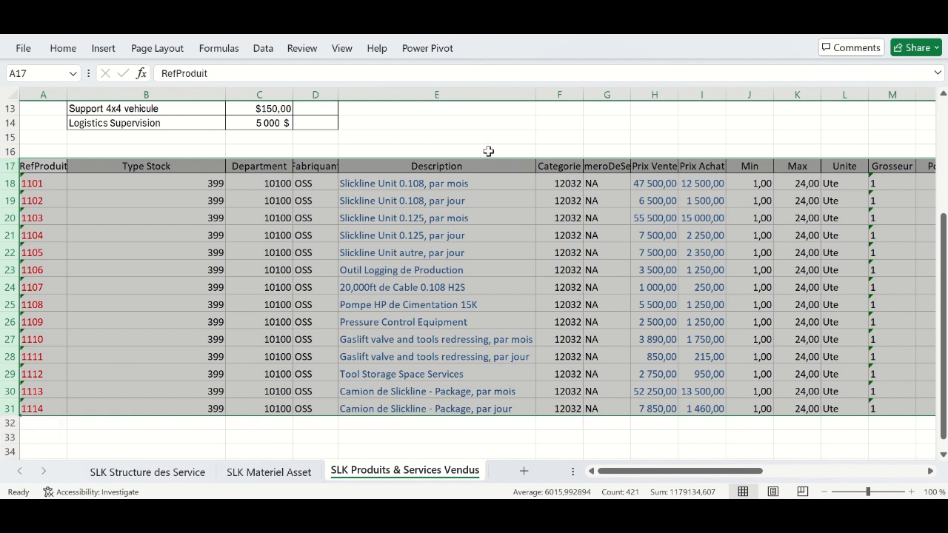
- Scroll through the product list, then drag column B back to its earlier narrower width
click(405, 136)
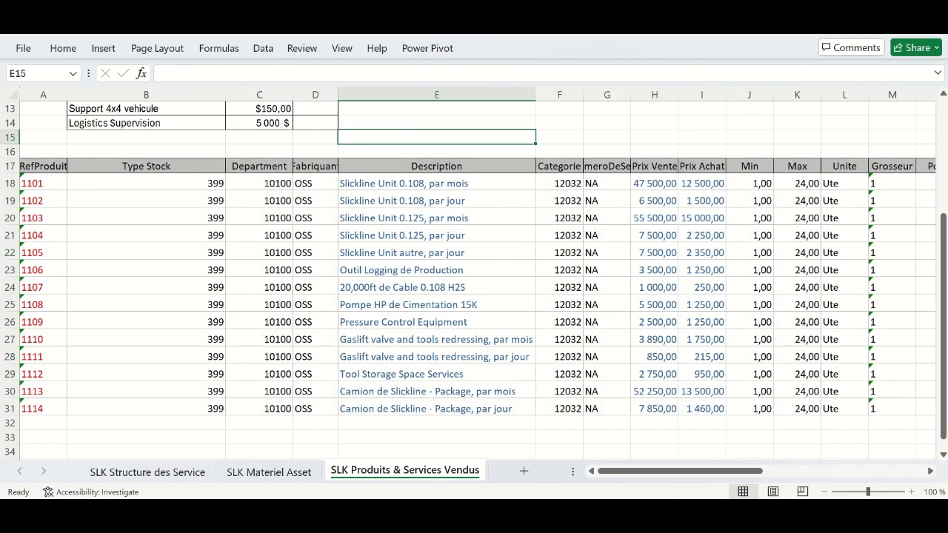
drag(944, 322, 944, 214)
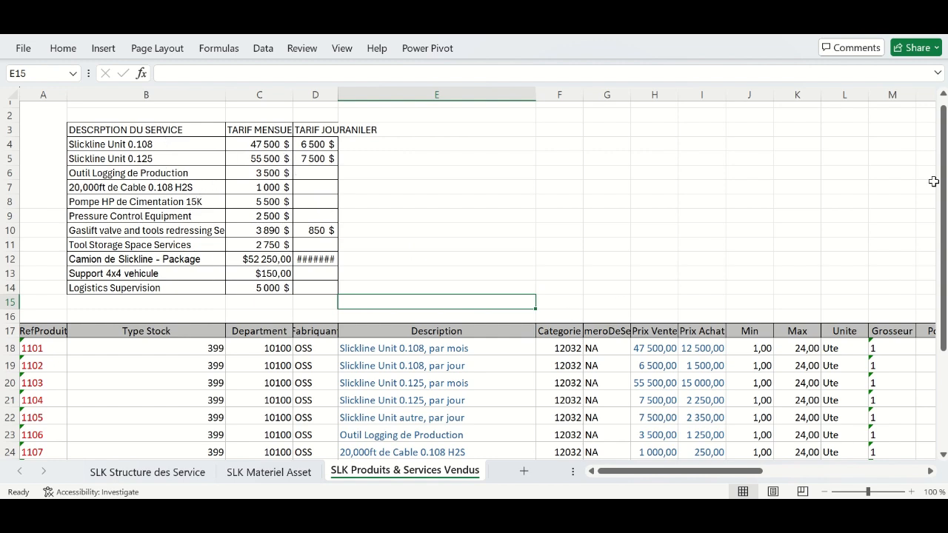
drag(943, 197, 944, 277)
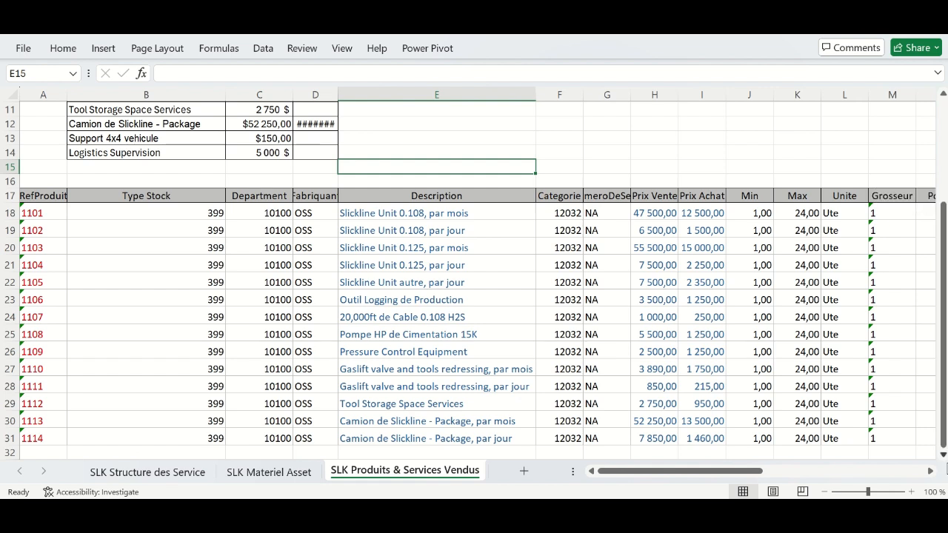
click(943, 455)
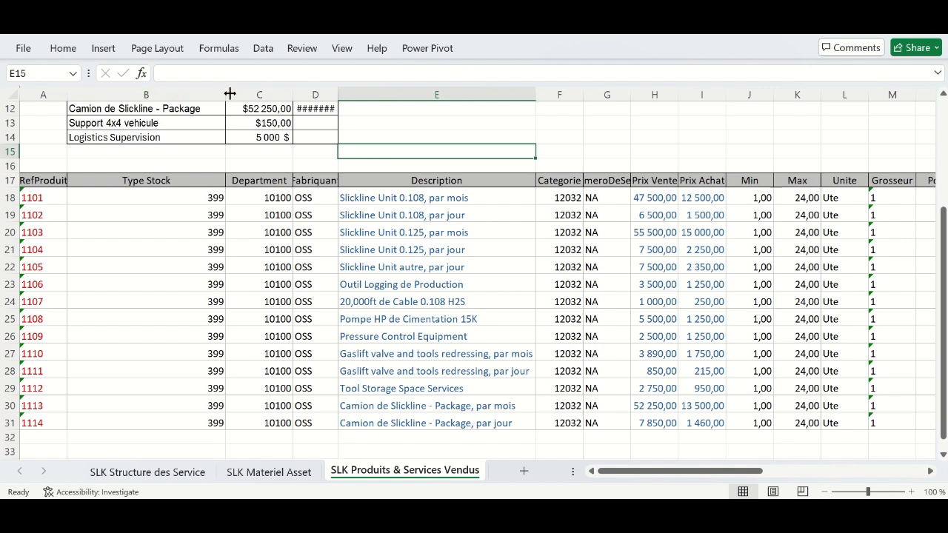
drag(228, 93, 124, 92)
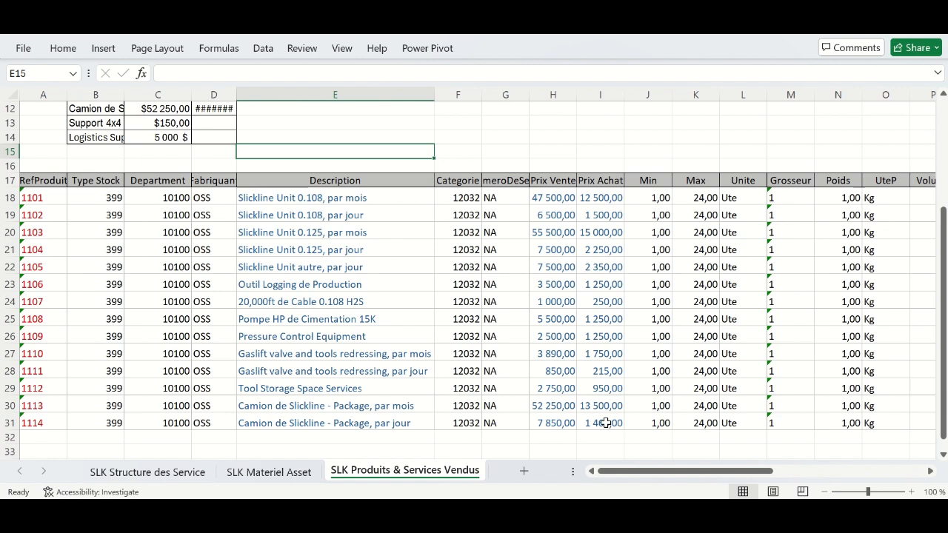
- Cycle through the sheet tabs to Produits & Services Vendus and select products 1101–1114 for review
click(279, 476)
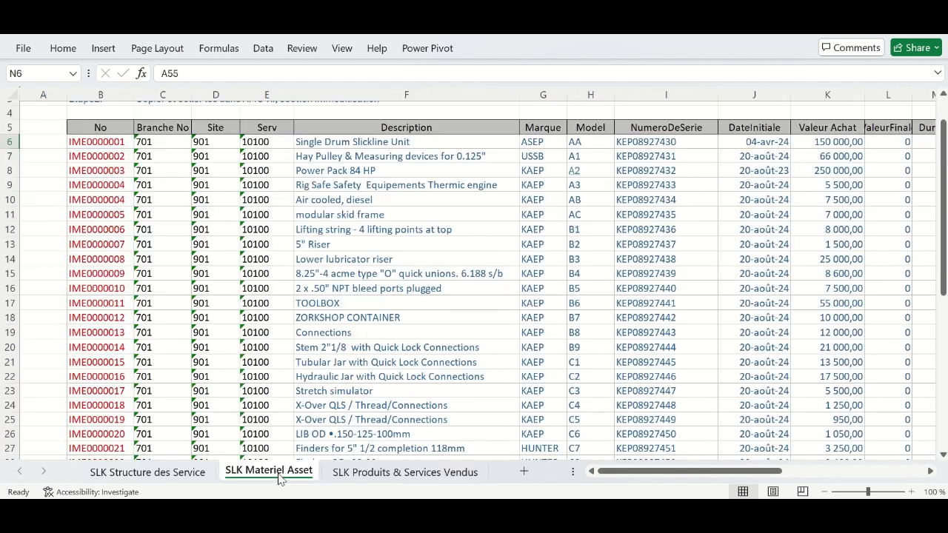
click(175, 477)
click(259, 478)
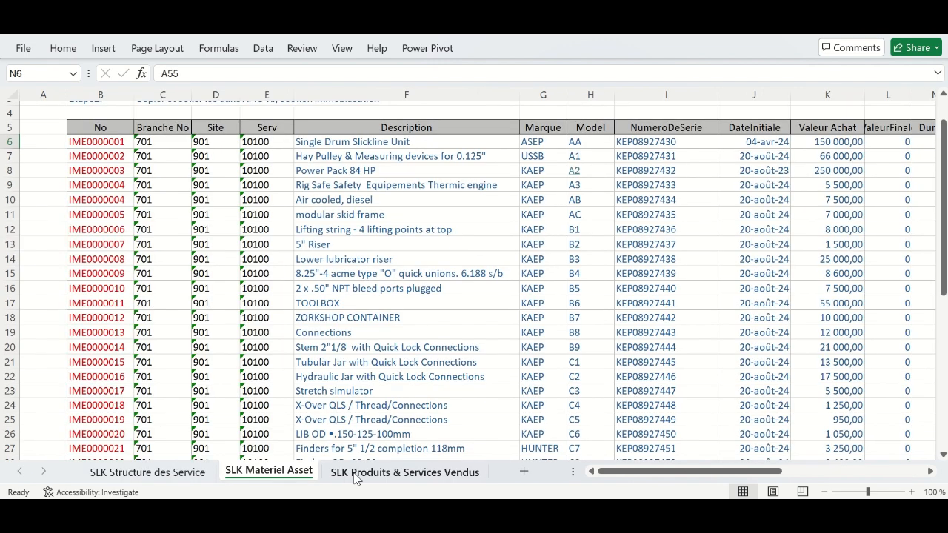
click(356, 477)
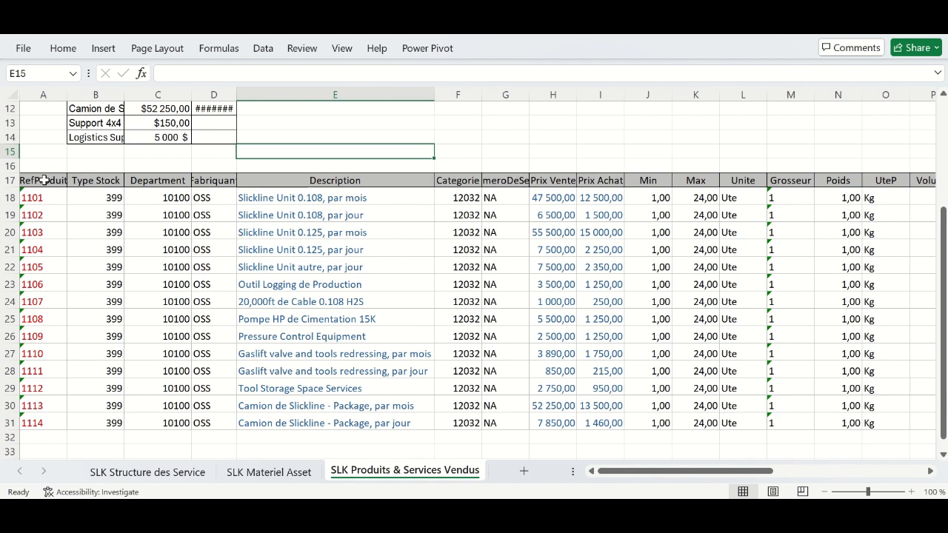
drag(29, 194, 916, 408)
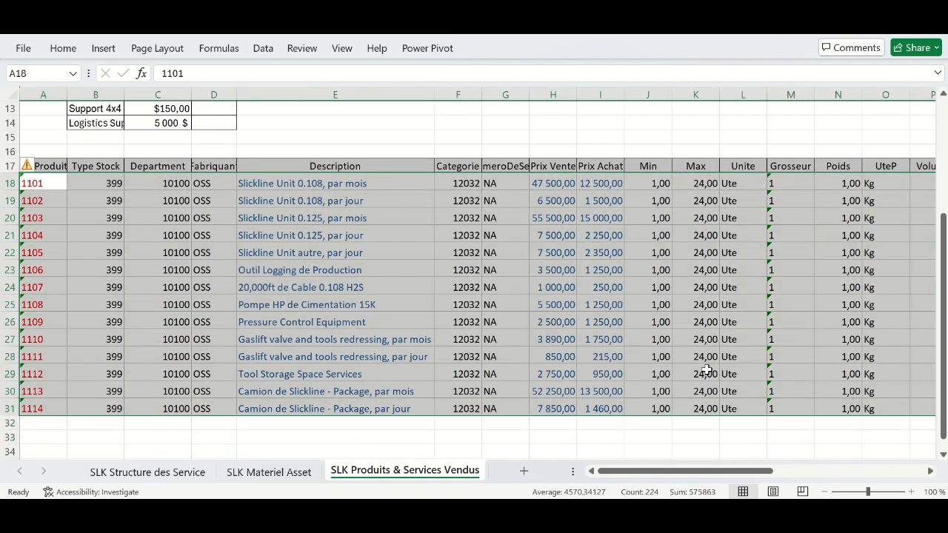
click(478, 374)
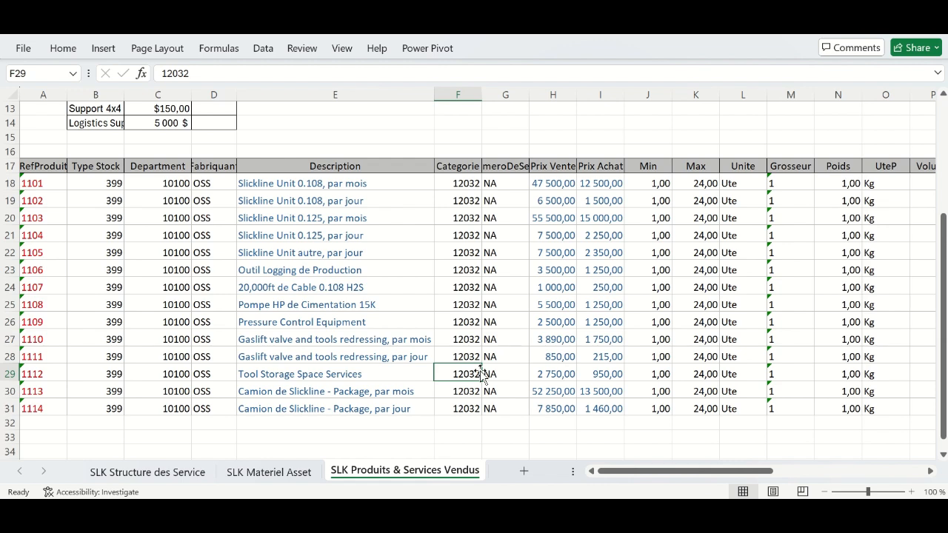
- Switch to Access and launch the AMC-Xi database
mouse_move(475, 36)
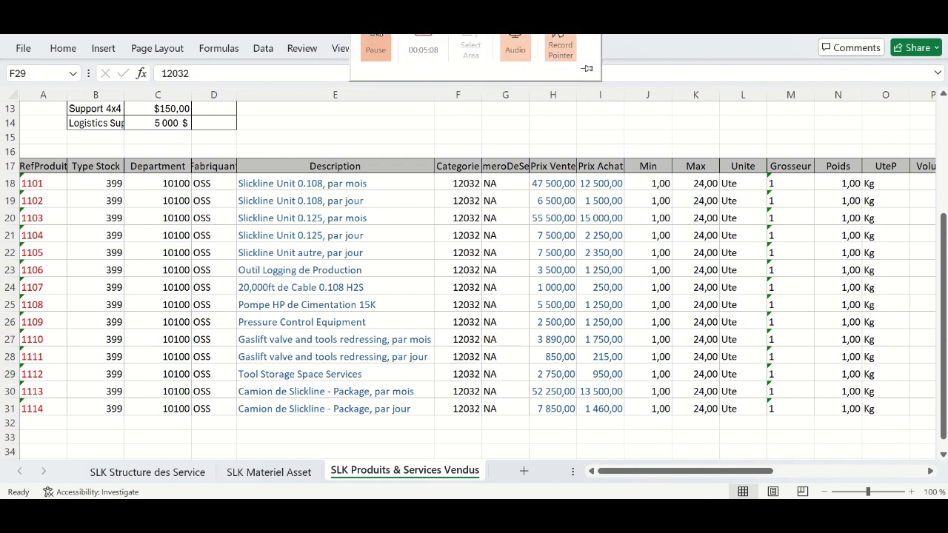
click(375, 46)
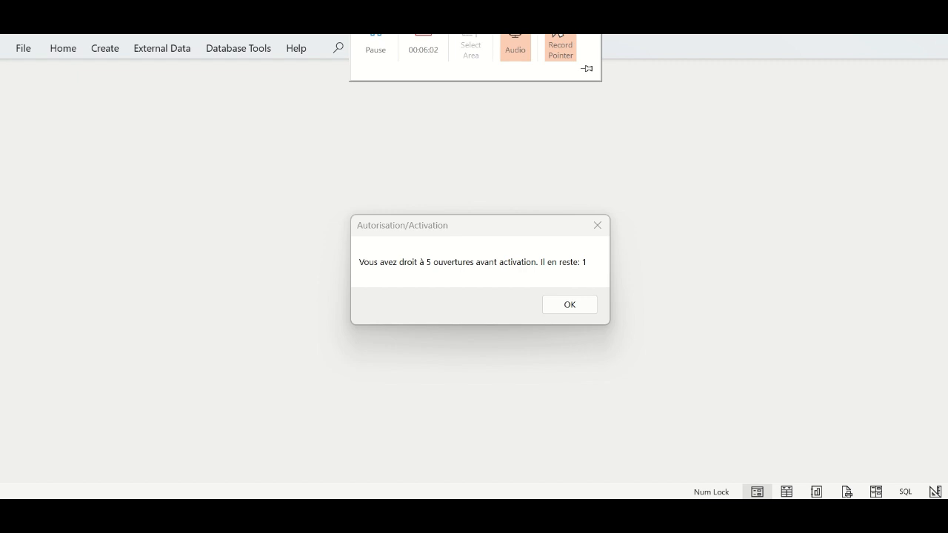
- Dismiss the remaining-openings notice and accept the AMC-Xi usage agreement
click(567, 307)
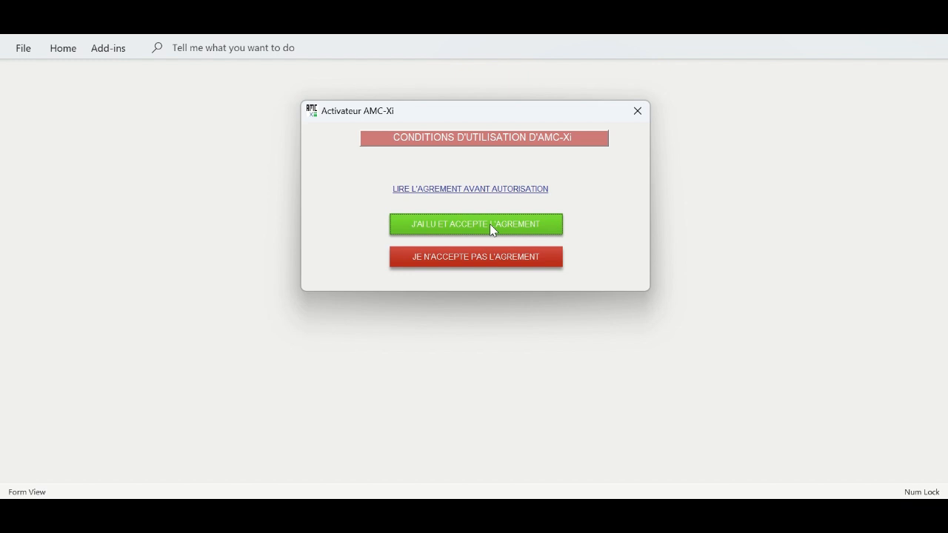
click(490, 226)
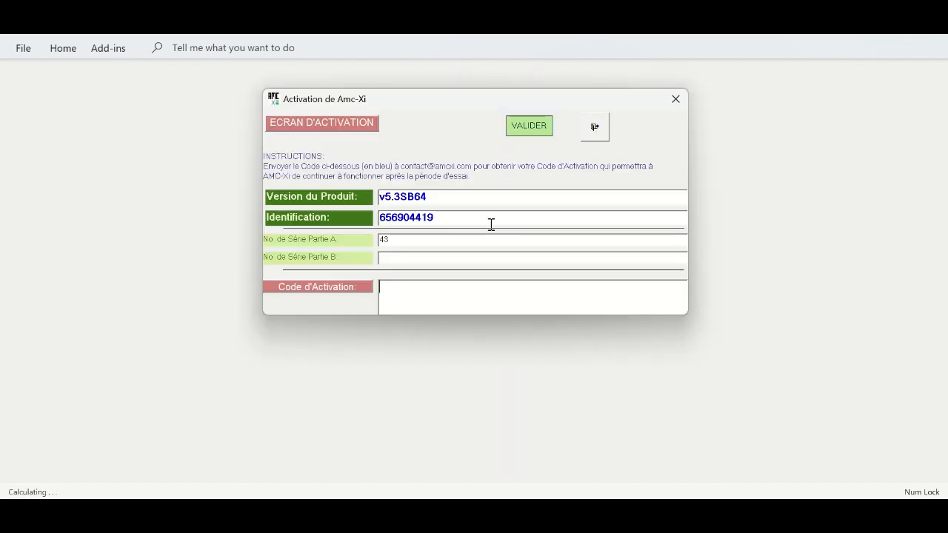
- Close activation, log in with the admin password, accept the disclaimer and decline guided initialisation
click(600, 130)
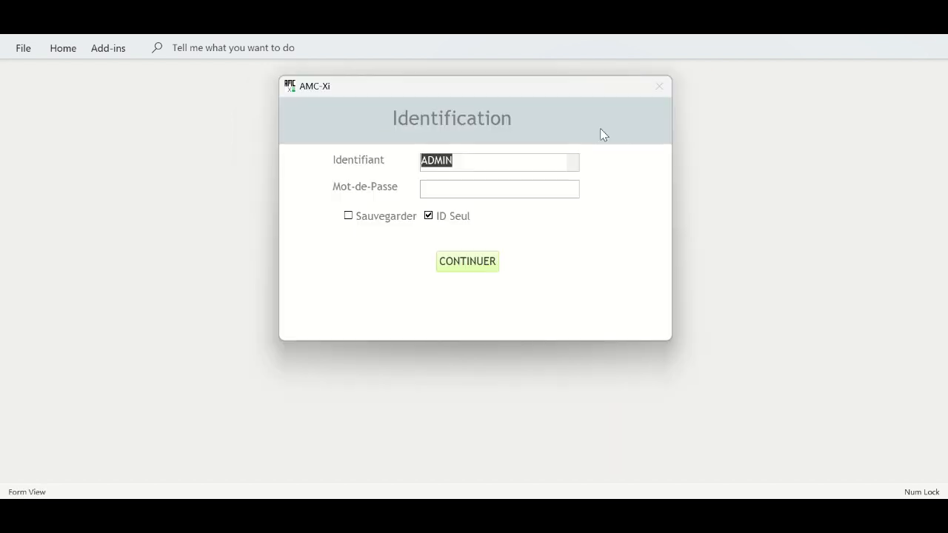
click(489, 186)
text(*****)
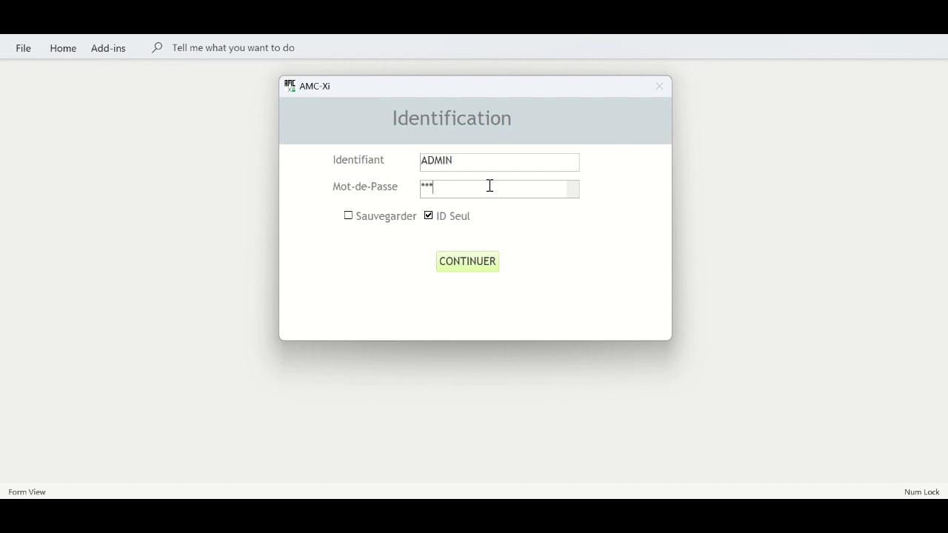
click(468, 263)
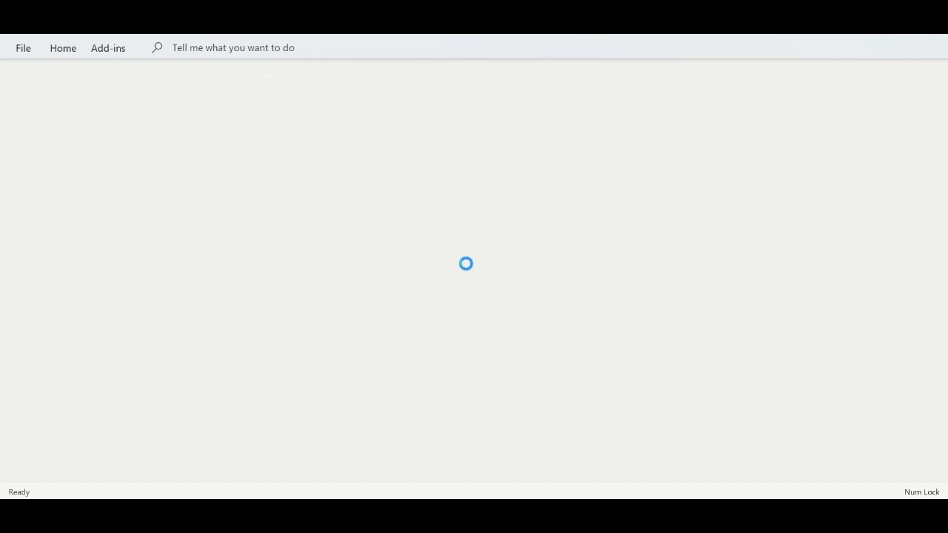
click(441, 351)
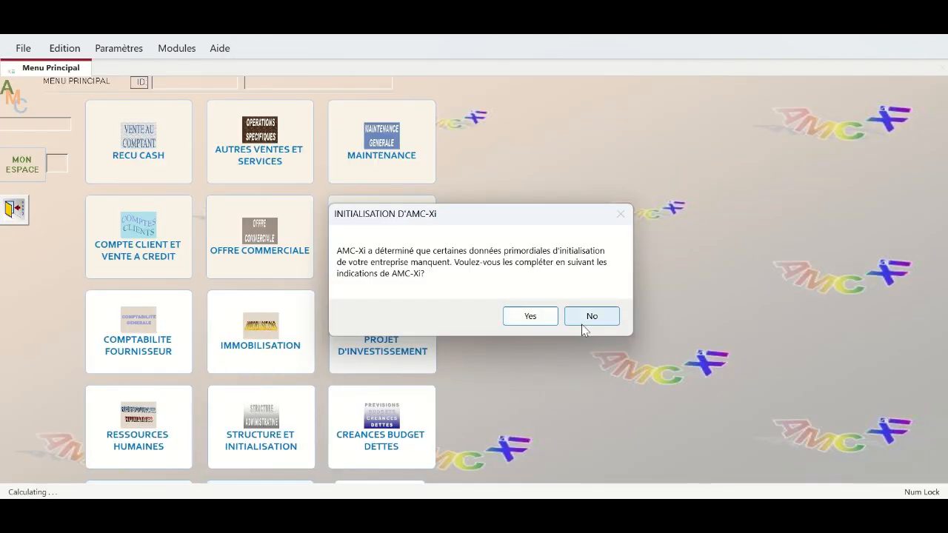
click(584, 318)
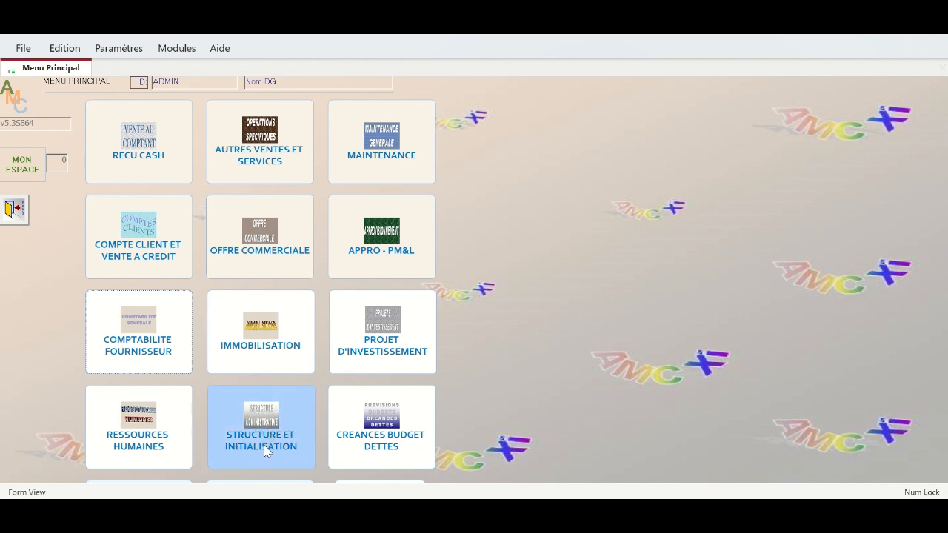
click(290, 151)
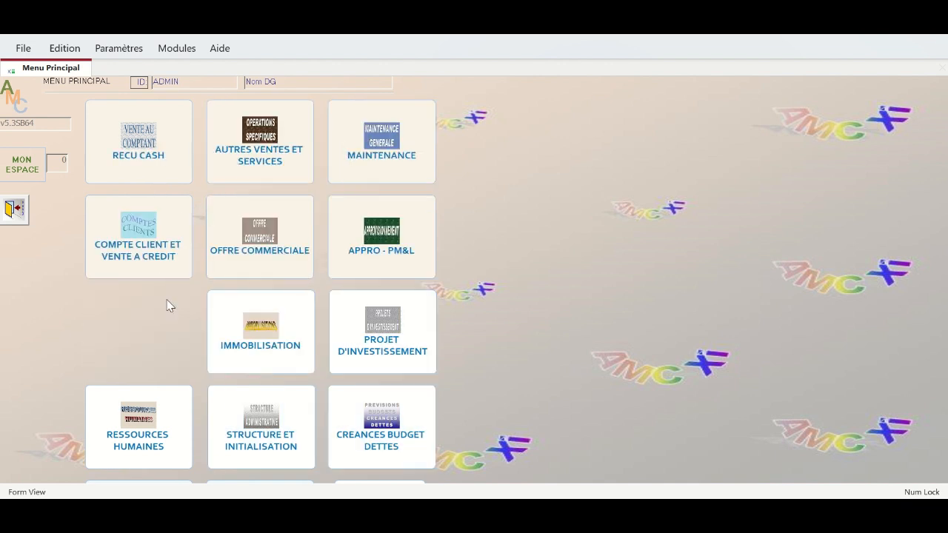
- Open STRUCTURE ET INITIALISATION and launch the ASSISTANT AMC-Xi Wizard Structure
click(270, 409)
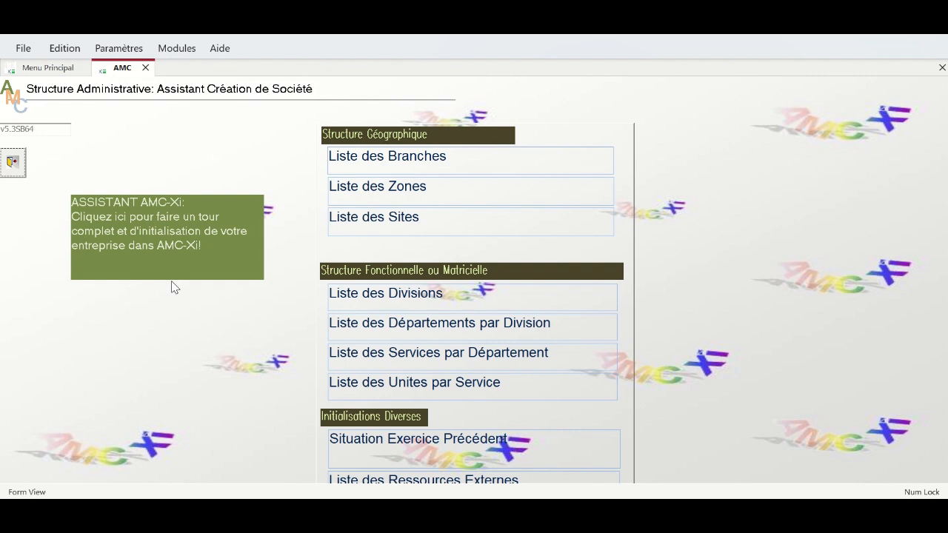
click(149, 223)
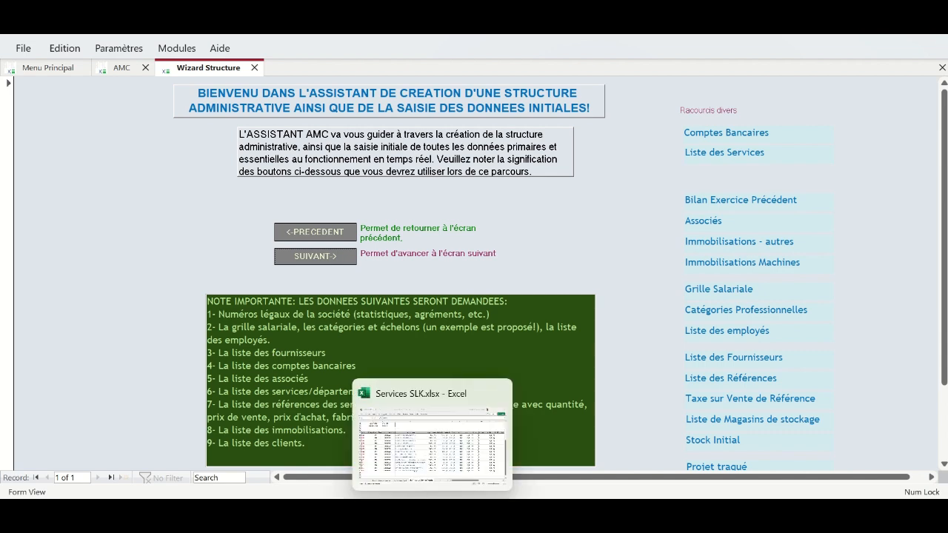
click(414, 474)
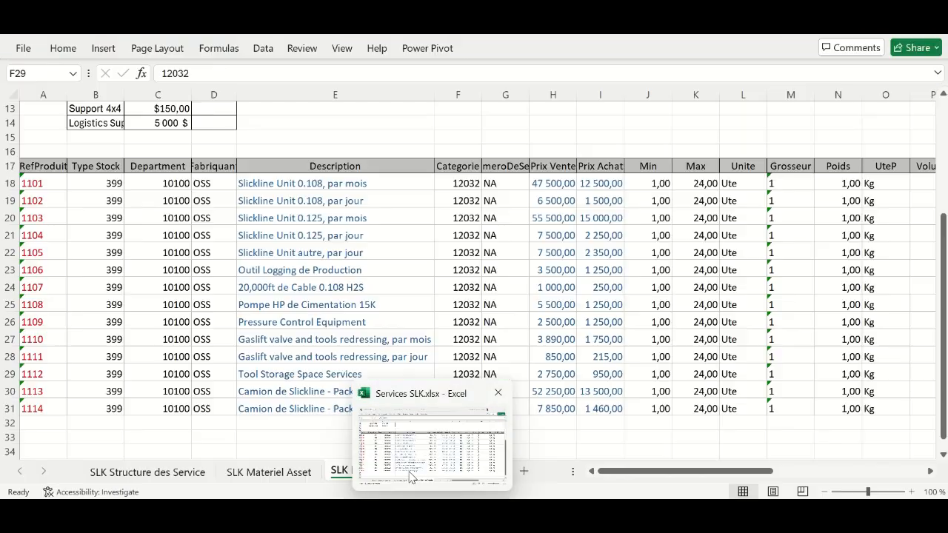
click(150, 473)
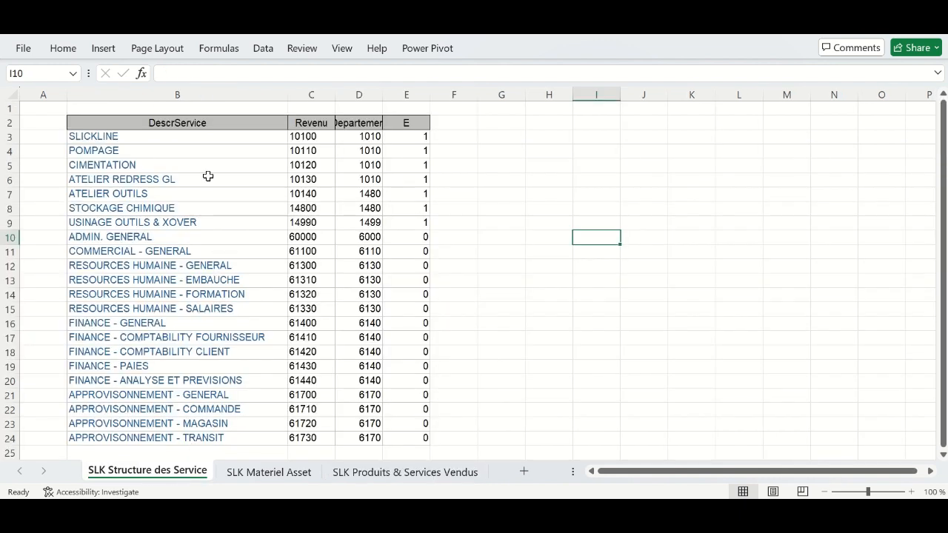
click(264, 474)
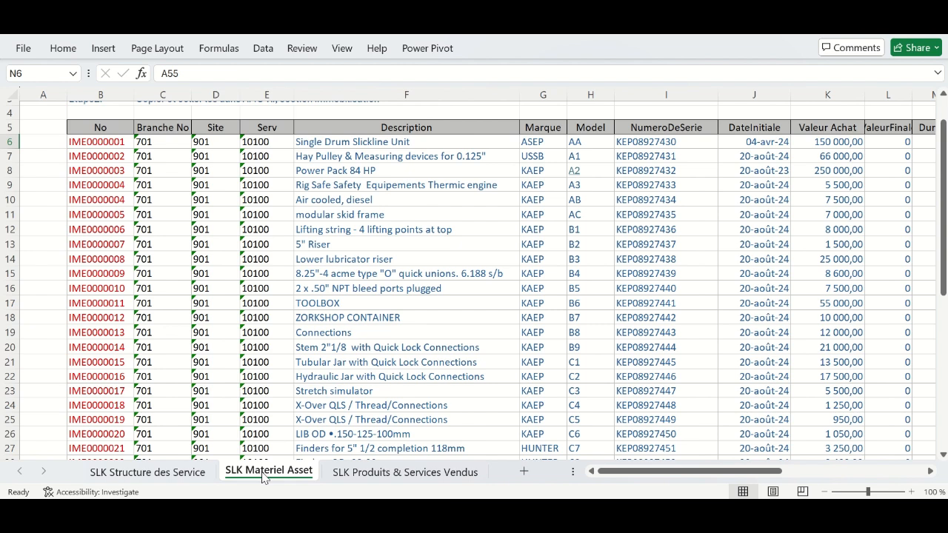
click(378, 472)
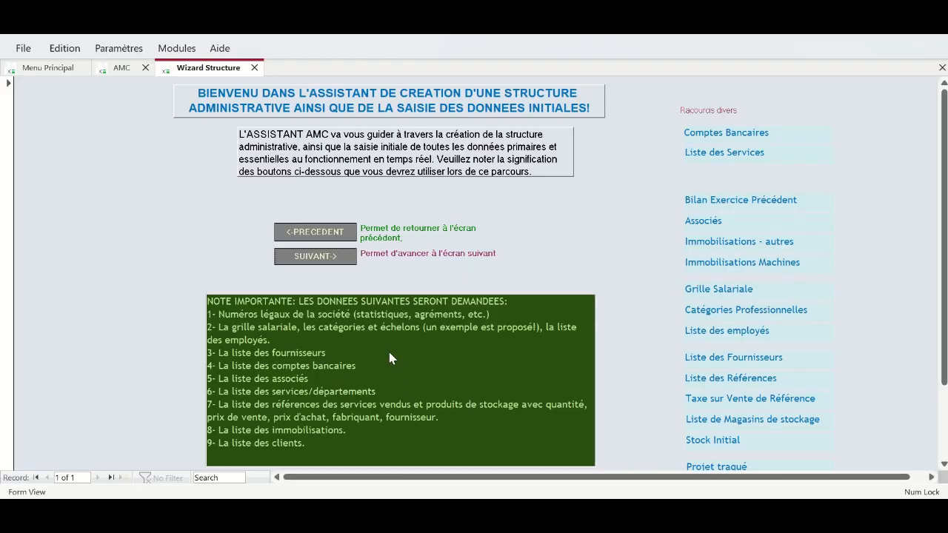
- Open the branch details form and change the branch initials to O.S.S Inc
click(315, 256)
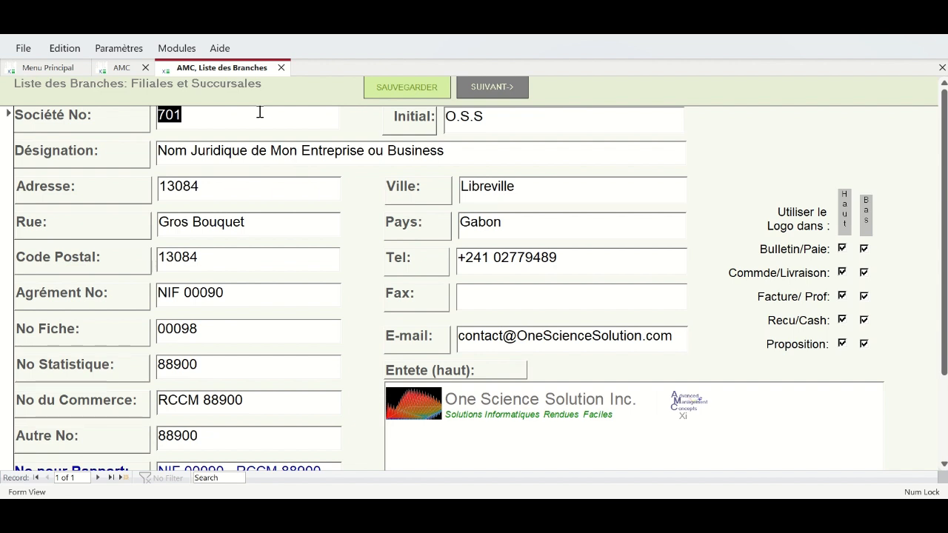
drag(168, 152, 407, 160)
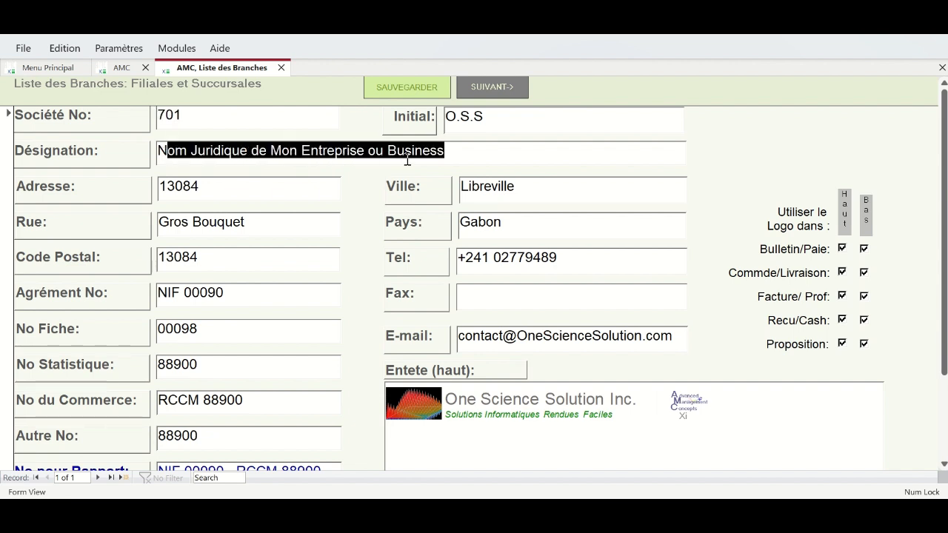
click(454, 153)
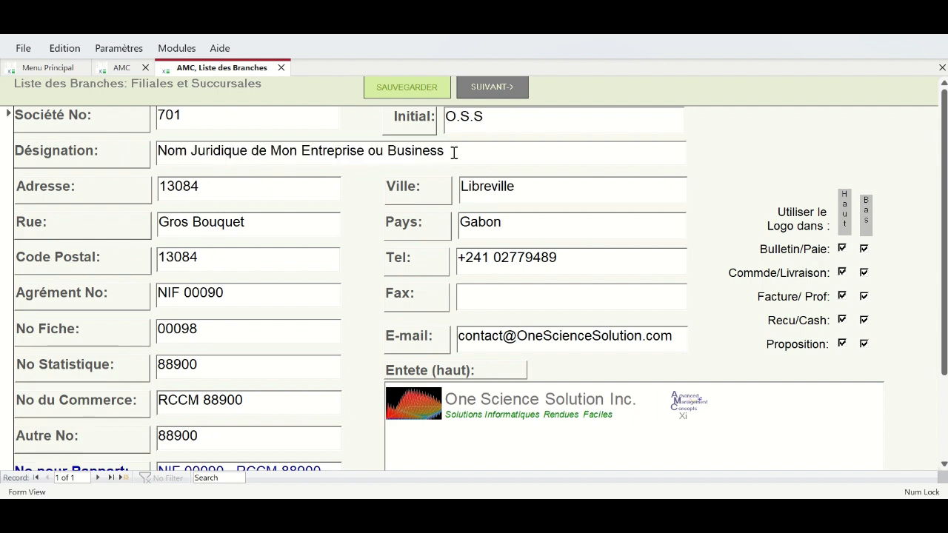
drag(491, 115, 455, 112)
click(498, 117)
text(Ind)
key(BackSpace)
text(c)
- Replace the placeholder branch name with One Science Solution Gabon SARL
click(484, 151)
drag(444, 151, 156, 151)
key(Delete)
text(One Scen)
key(BackSpace)
key(BackSpace)
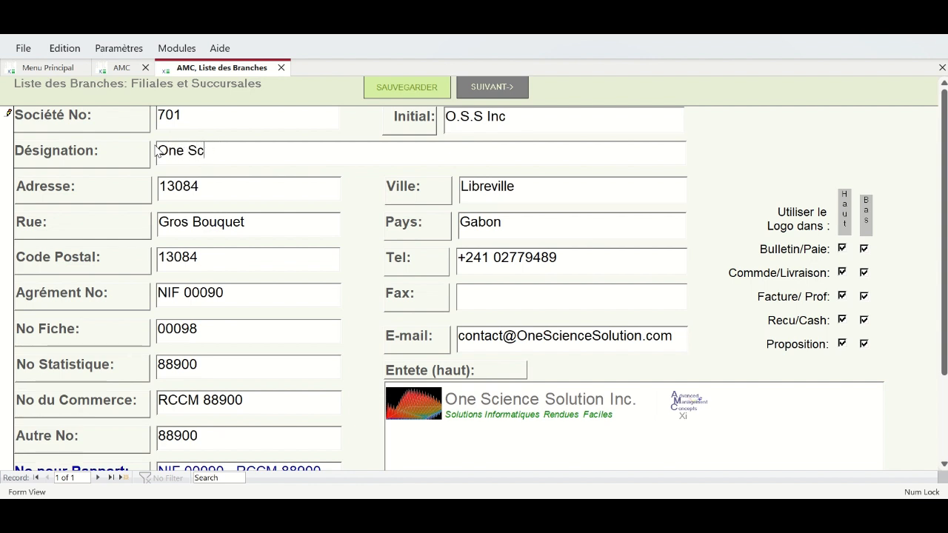
text(ience Solution Gab)
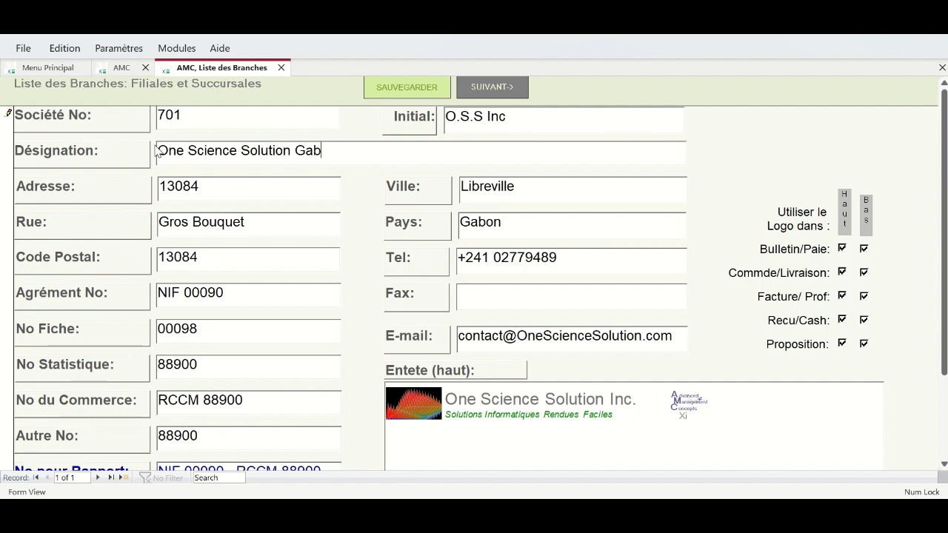
text(on SARL)
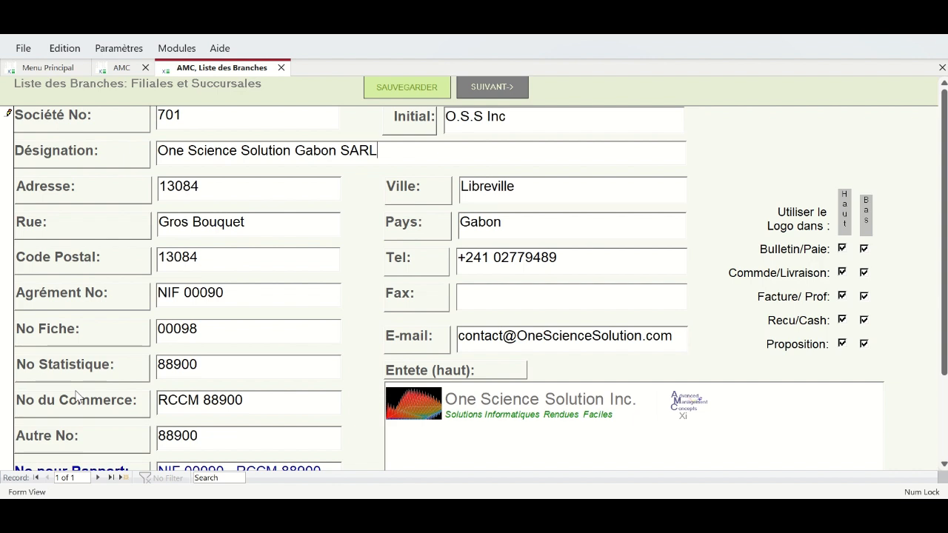
click(223, 186)
key(Tab)
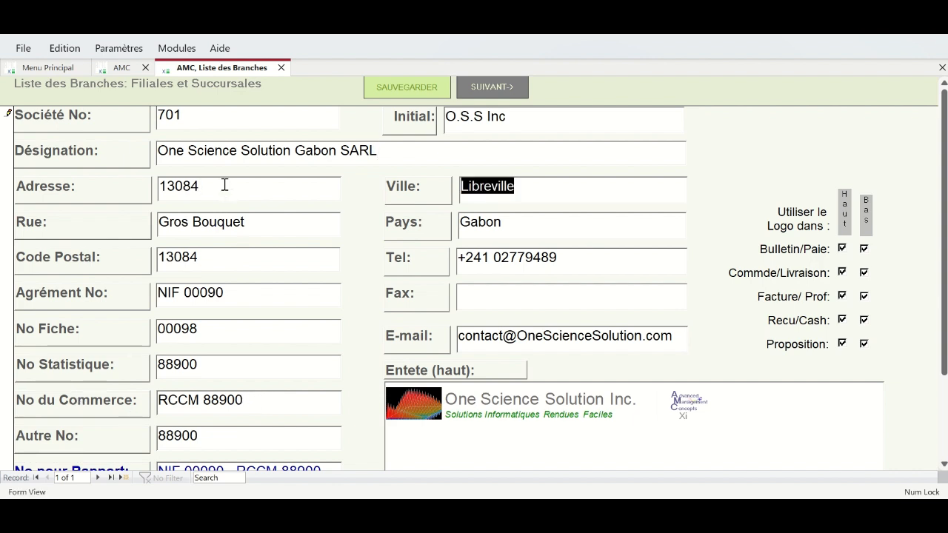
key(Tab)
key(Tab)
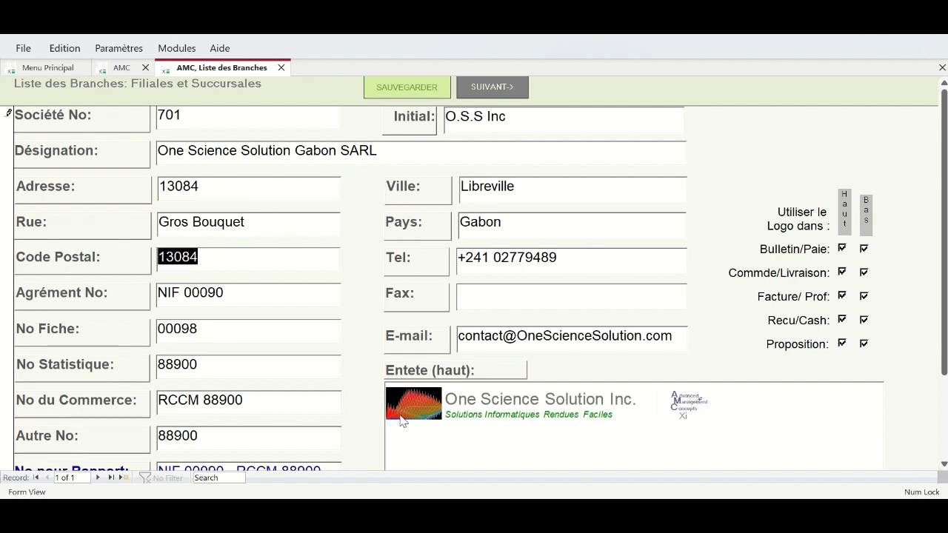
- Review branch 701's details, move to the new blank record 700000002, and save
click(517, 401)
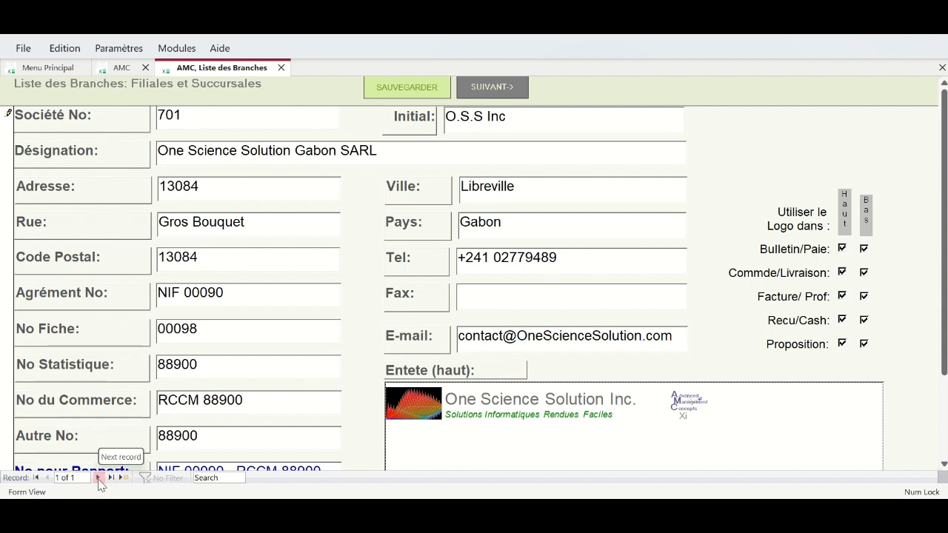
click(215, 126)
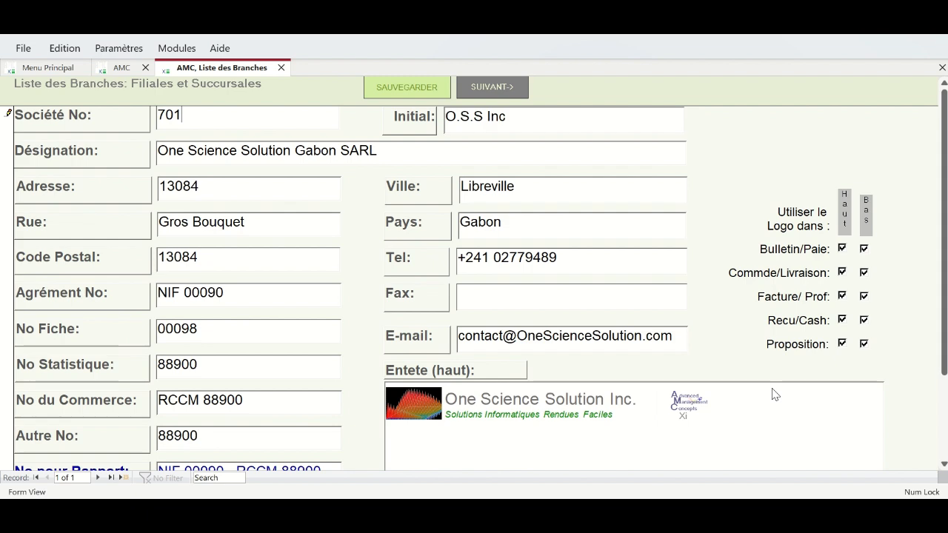
drag(946, 297, 946, 398)
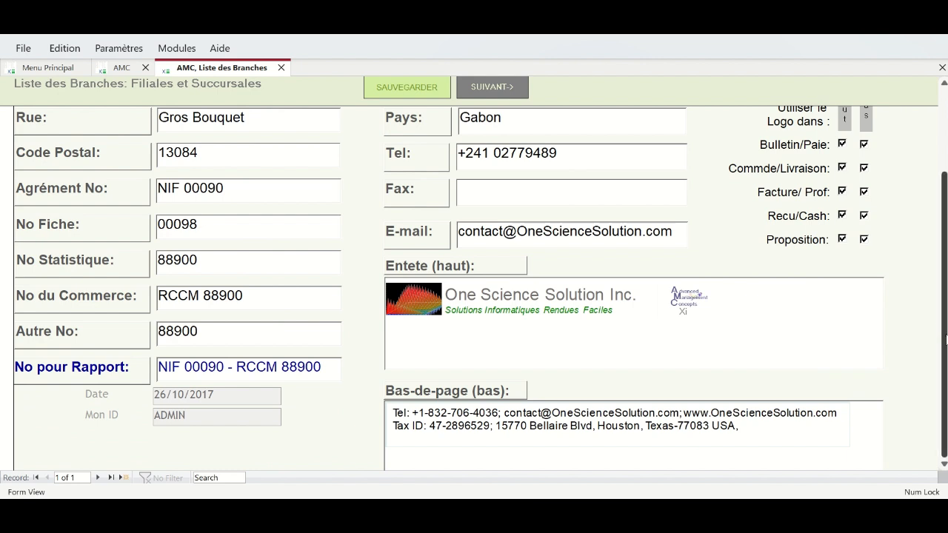
scroll(946, 339, up, 1)
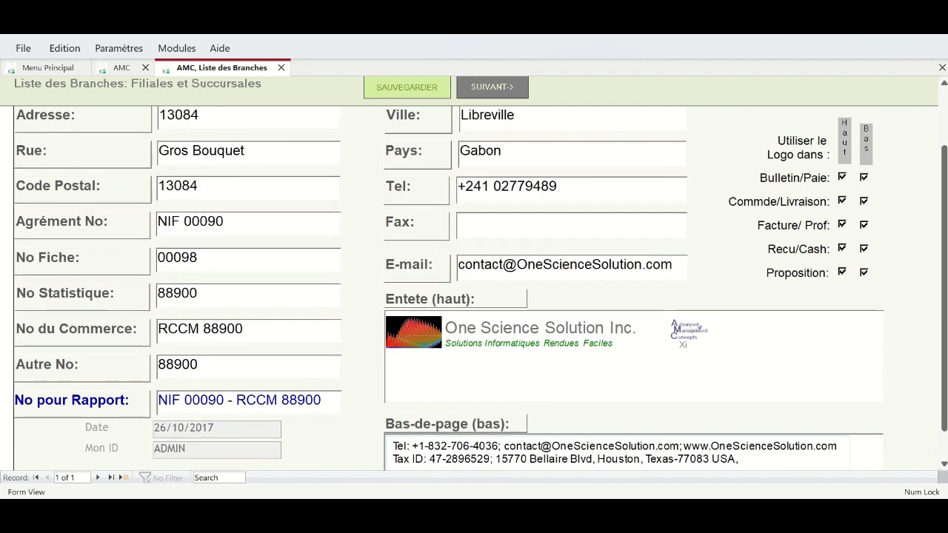
click(101, 480)
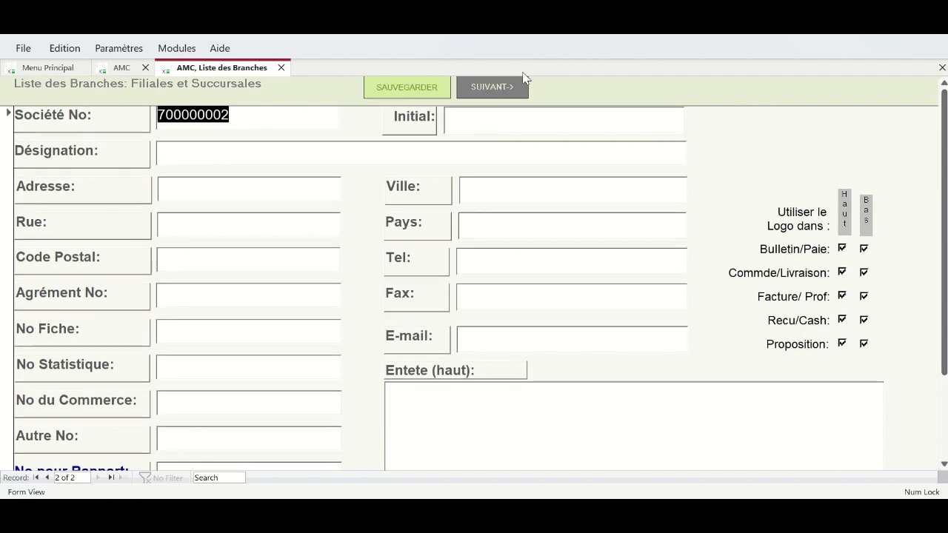
click(422, 86)
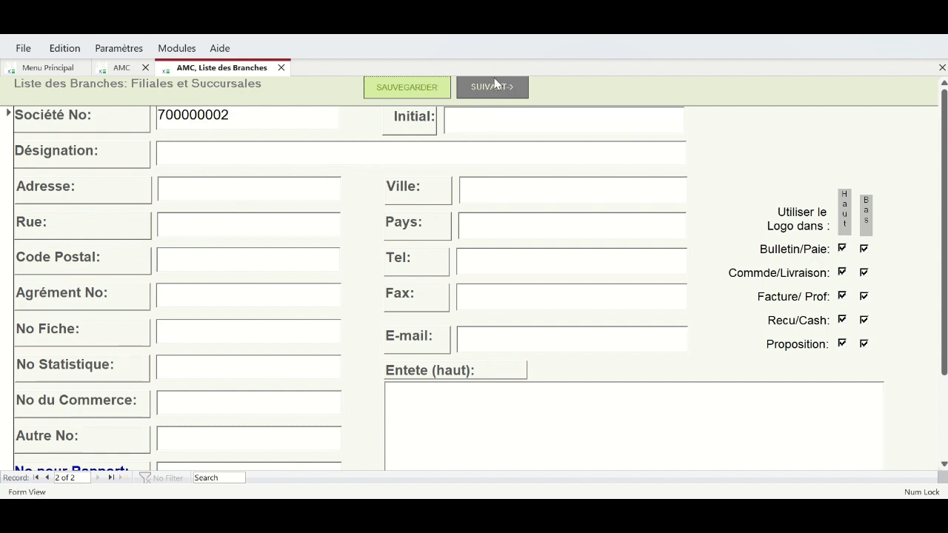
- Change zone 801's name from Ma Zone Generale to OSS Zone Generale, then go to a new zone record
click(490, 96)
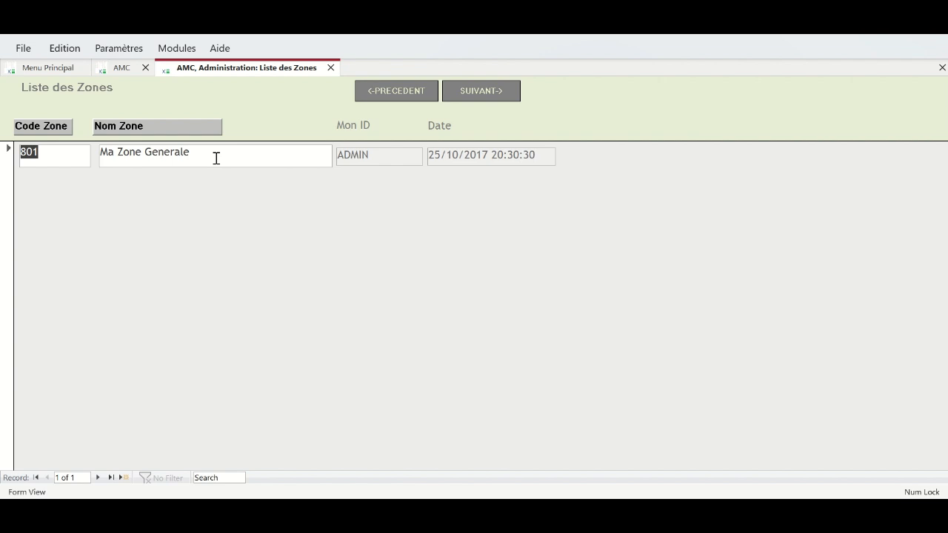
drag(217, 157, 95, 153)
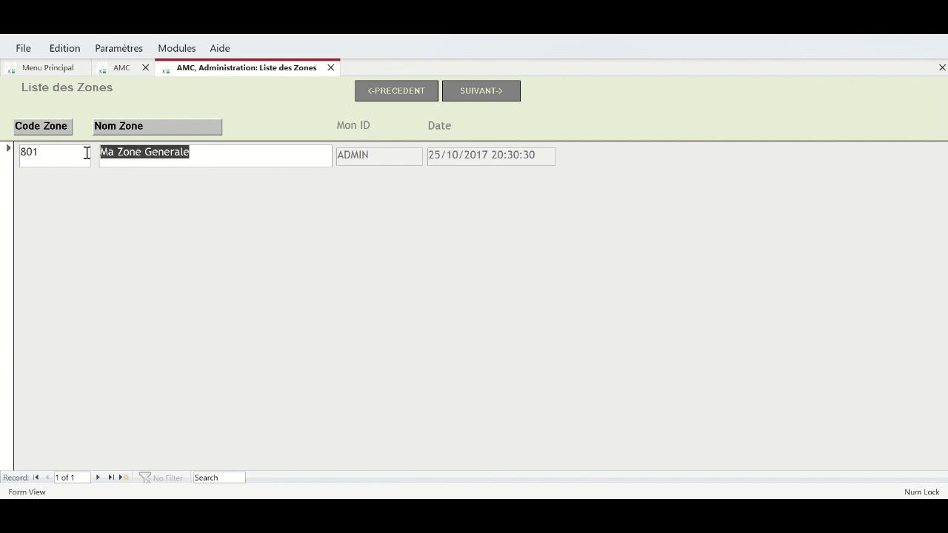
text(OSS Zone)
key(BackSpace)
key(BackSpace)
key(BackSpace)
text(one Generale)
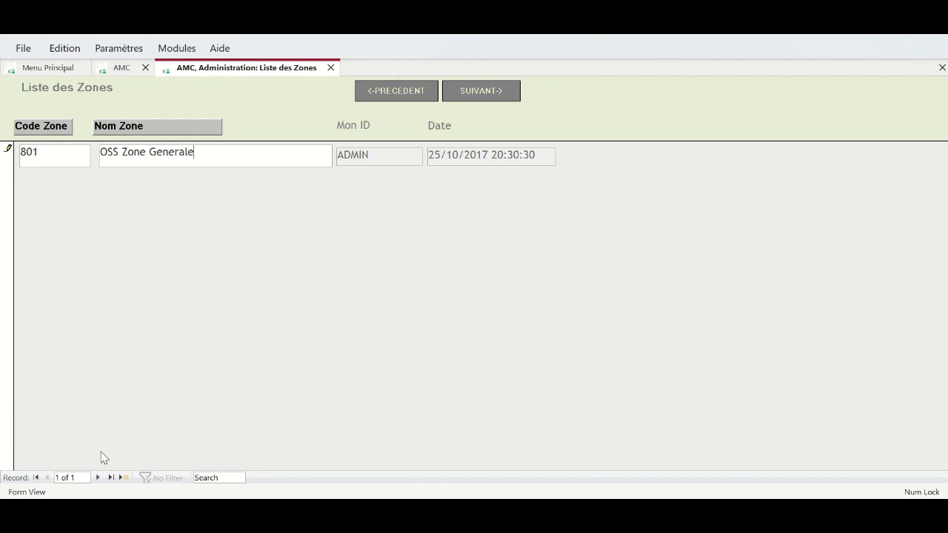
click(97, 479)
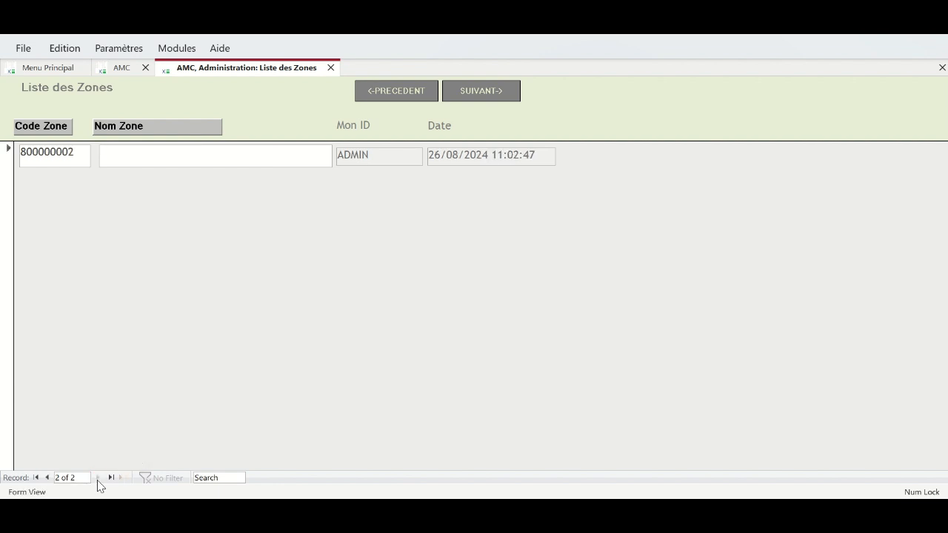
- In the OHADA positions, try renaming GABON to CI and CEMAC to CEDEA
click(482, 91)
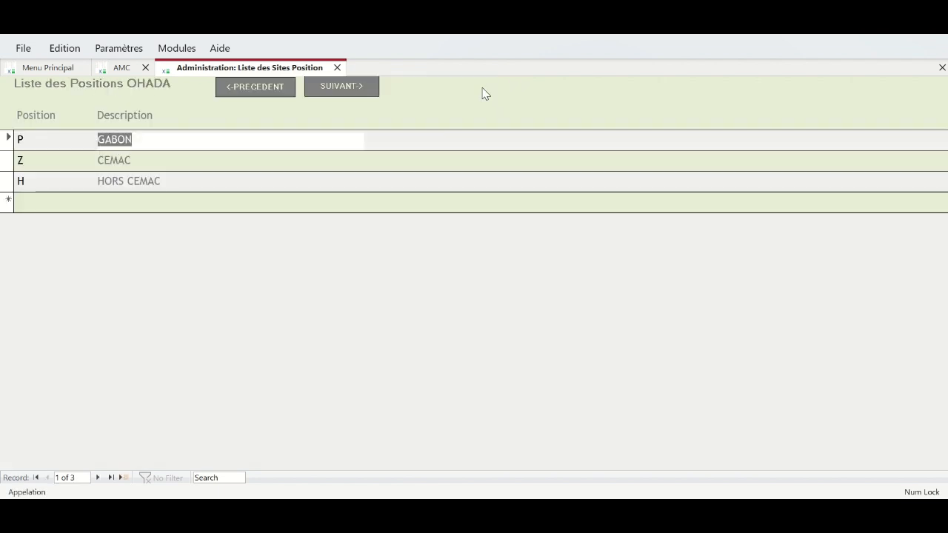
click(147, 141)
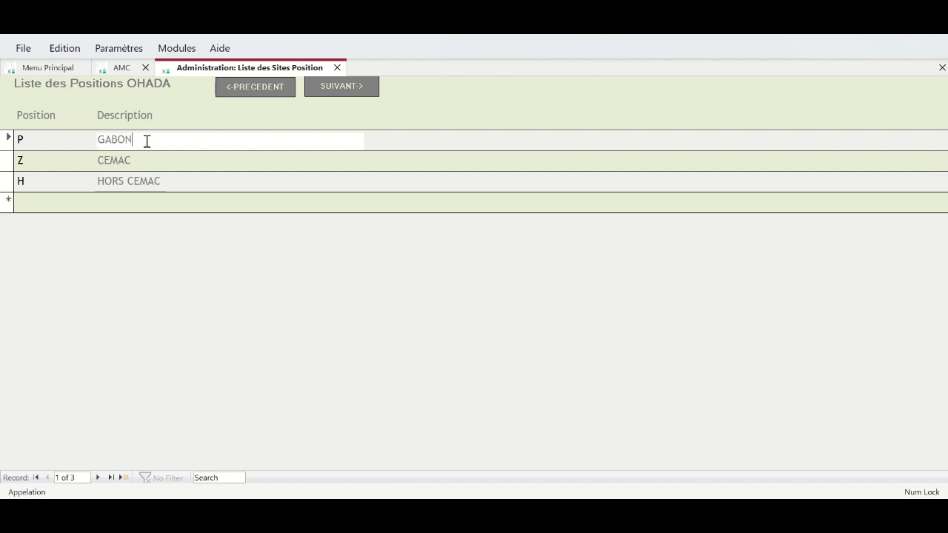
drag(146, 140, 78, 138)
key(Down)
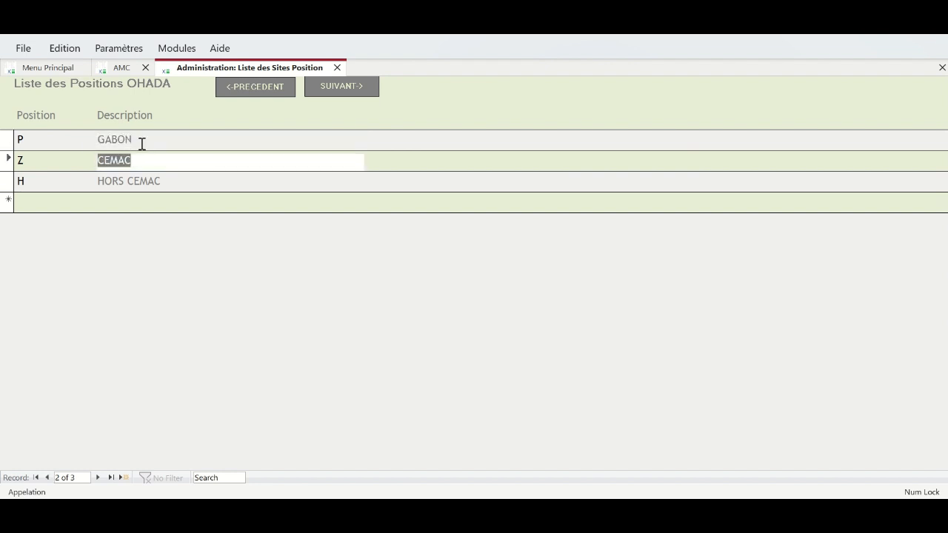
key(Up)
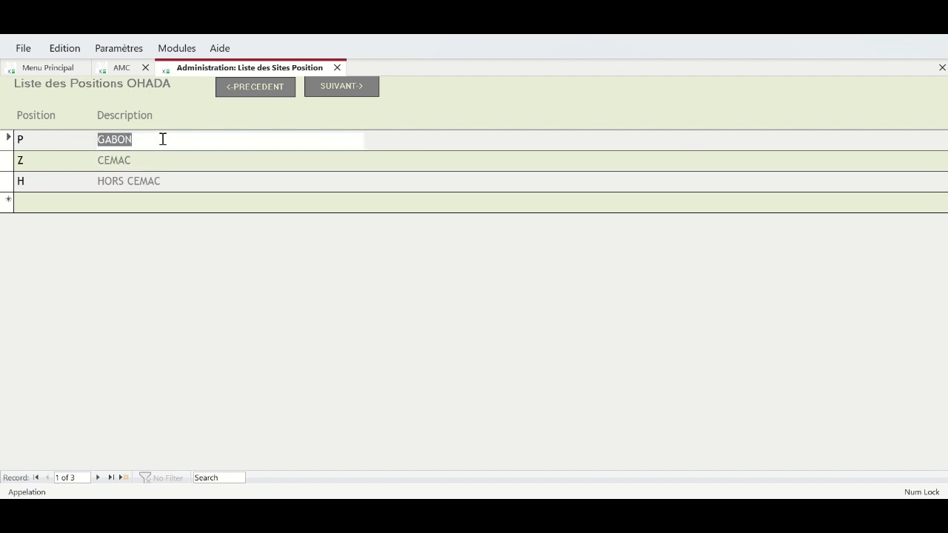
text(C)
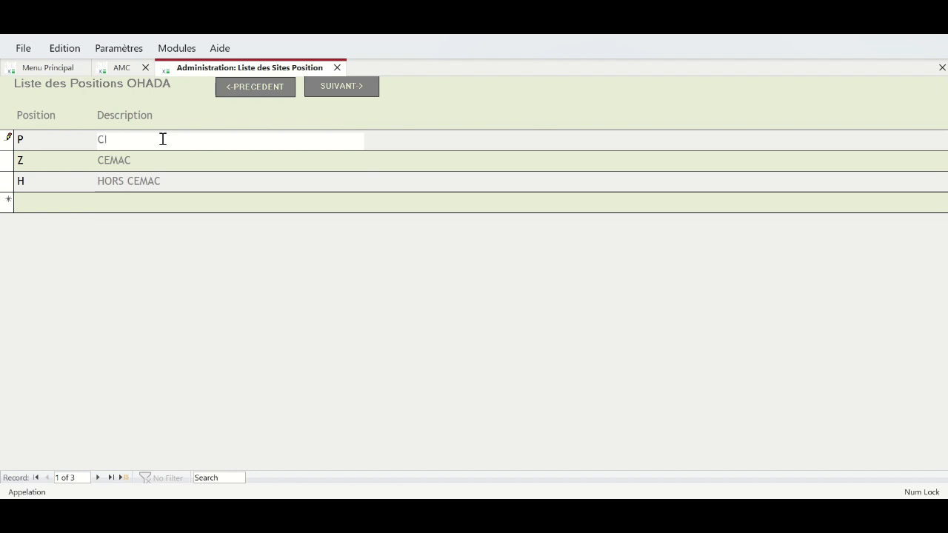
click(136, 160)
key(BackSpace)
key(BackSpace)
key(BackSpace)
key(BackSpace)
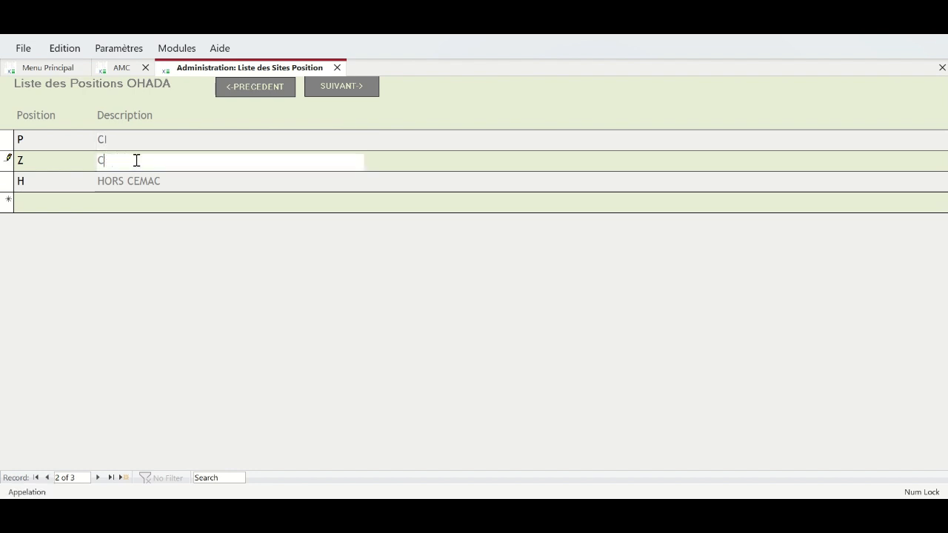
text(EDEA)
- Restore the position descriptions to HORS CEMAC, CEMAC and GABON
click(163, 183)
key(BackSpace)
key(BackSpace)
key(BackSpace)
key(BackSpace)
key(BackSpace)
text(CEDEA)
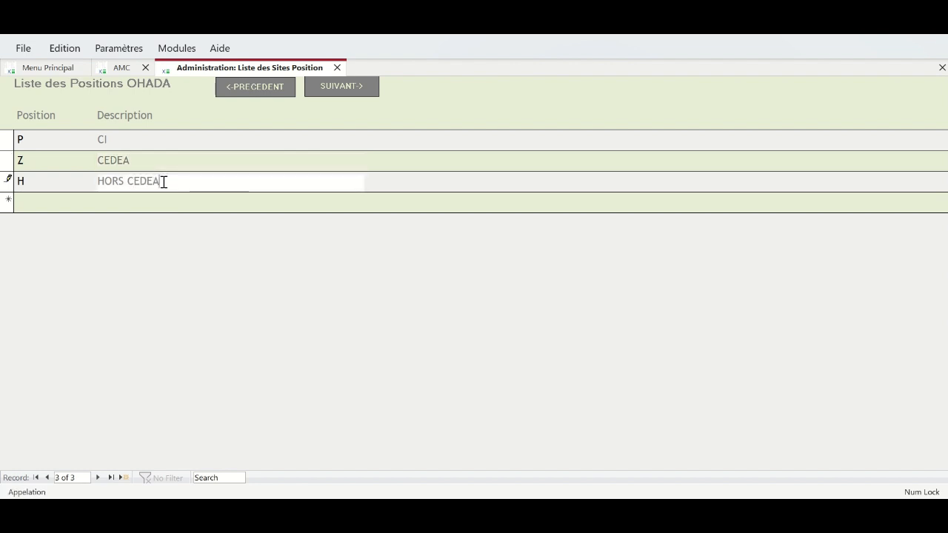
key(BackSpace)
key(BackSpace)
key(BackSpace)
key(BackSpace)
key(BackSpace)
text(CEMAC)
click(164, 160)
drag(165, 159, 112, 159)
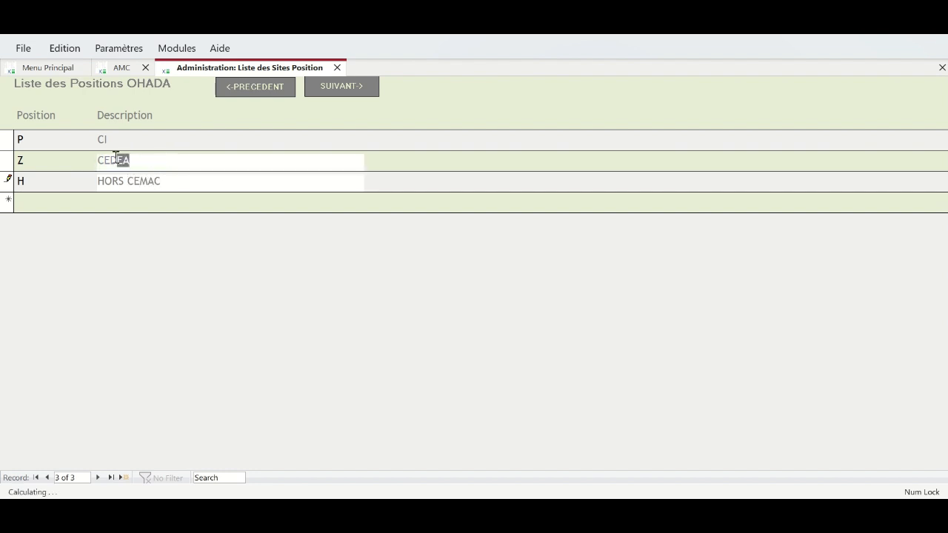
text(MAC)
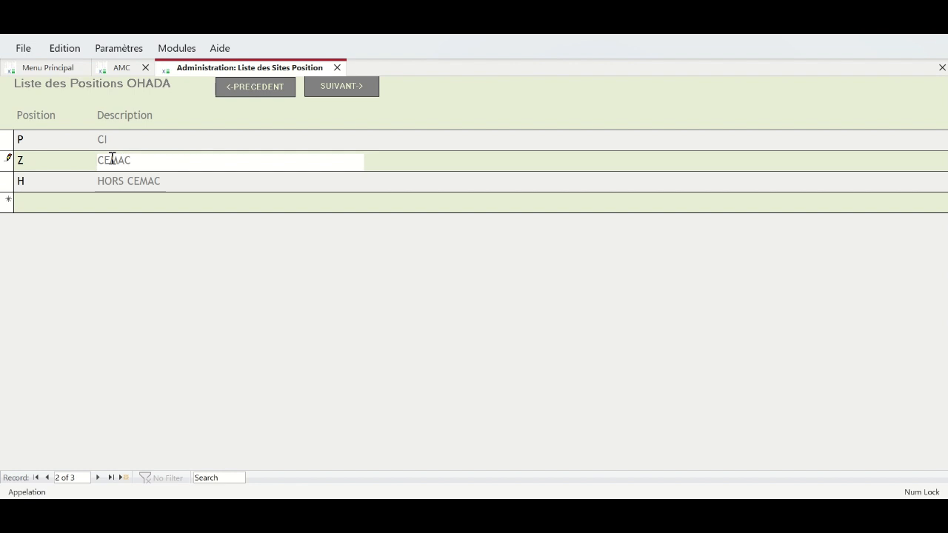
double_click(104, 140)
text(GABON)
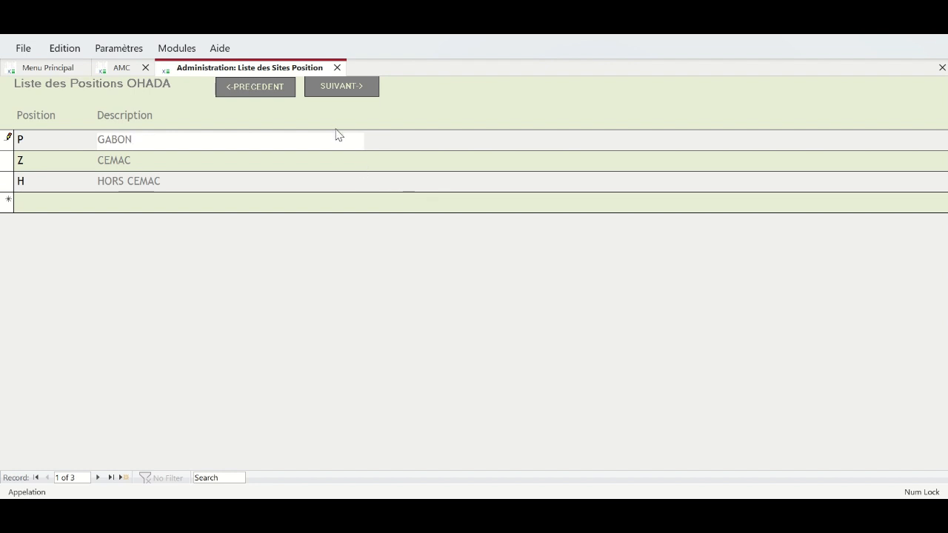
click(342, 88)
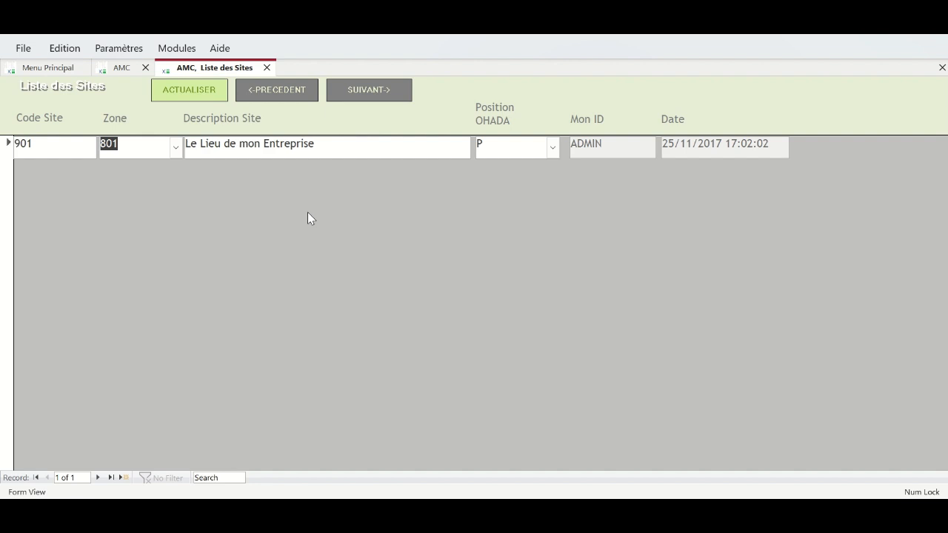
- Replace site 901's description 'Le Lieu de mon Entreprise' with OSS Base General
click(187, 144)
drag(217, 149, 382, 160)
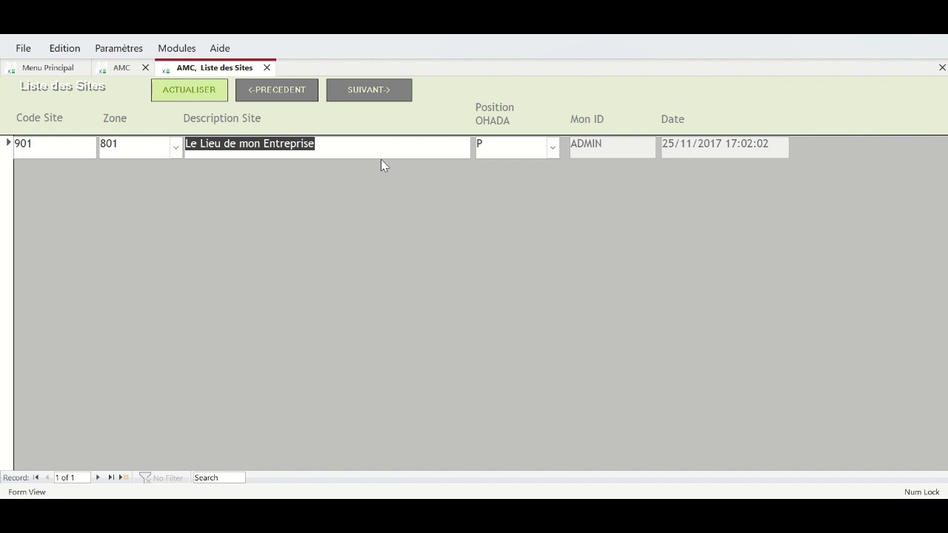
text(Librevill)
text(e)
text(Base)
key(Home)
text(OSS)
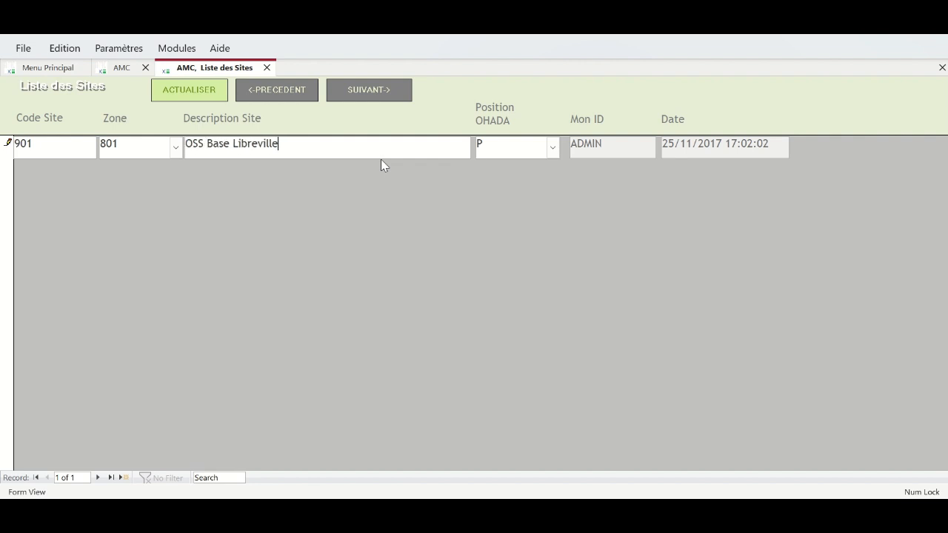
click(99, 477)
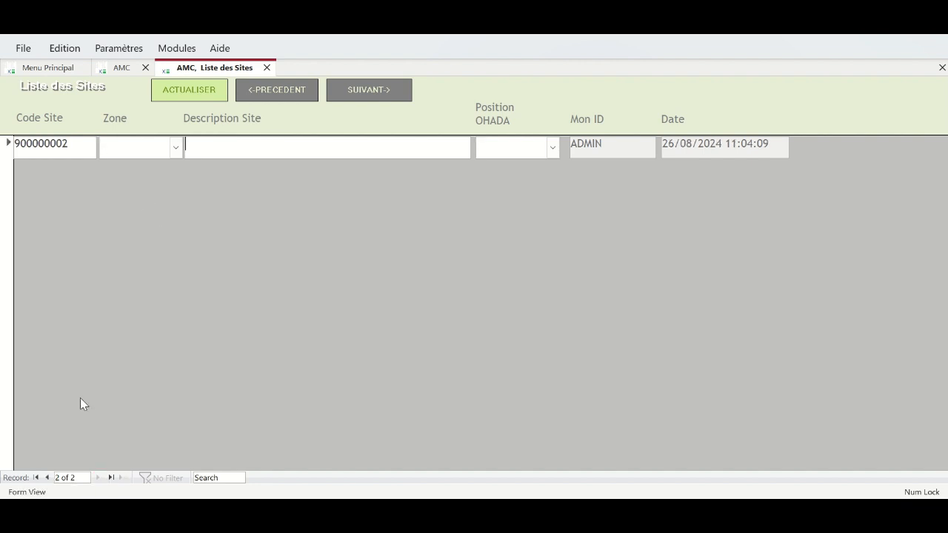
click(47, 477)
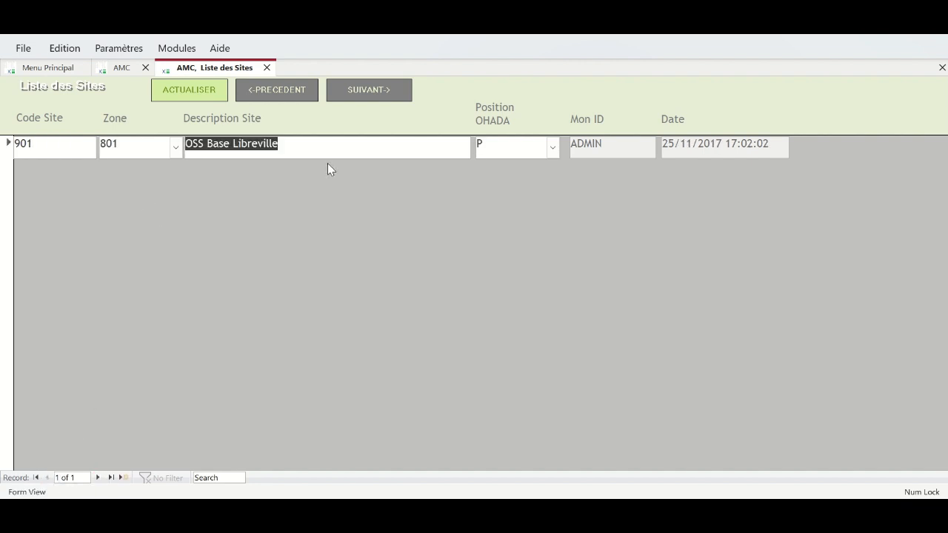
click(301, 147)
shift+click(208, 146)
text(Base Gen)
text(eral)
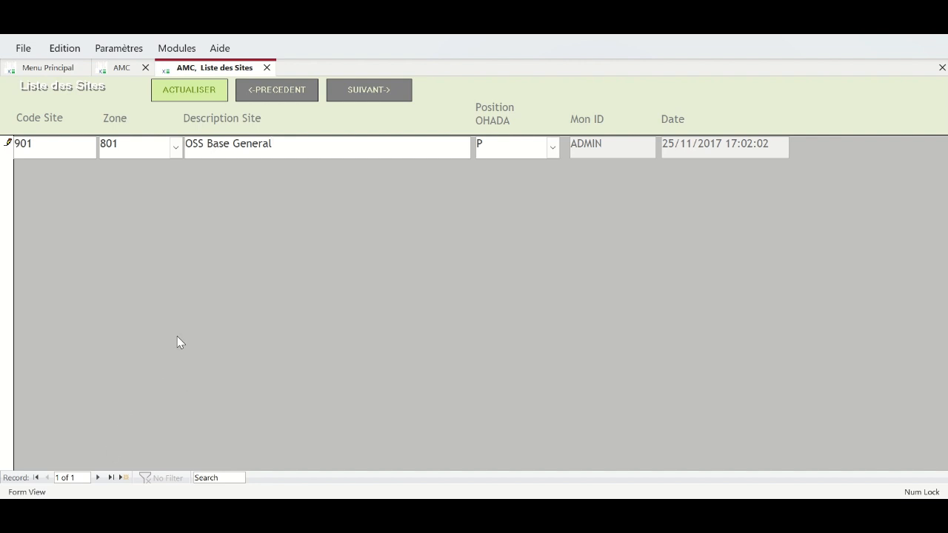
click(367, 92)
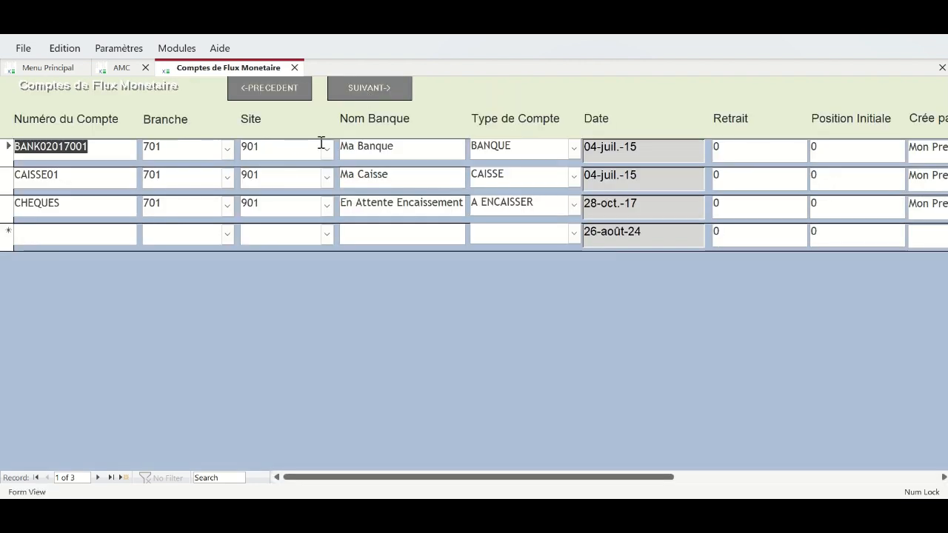
click(271, 87)
click(270, 88)
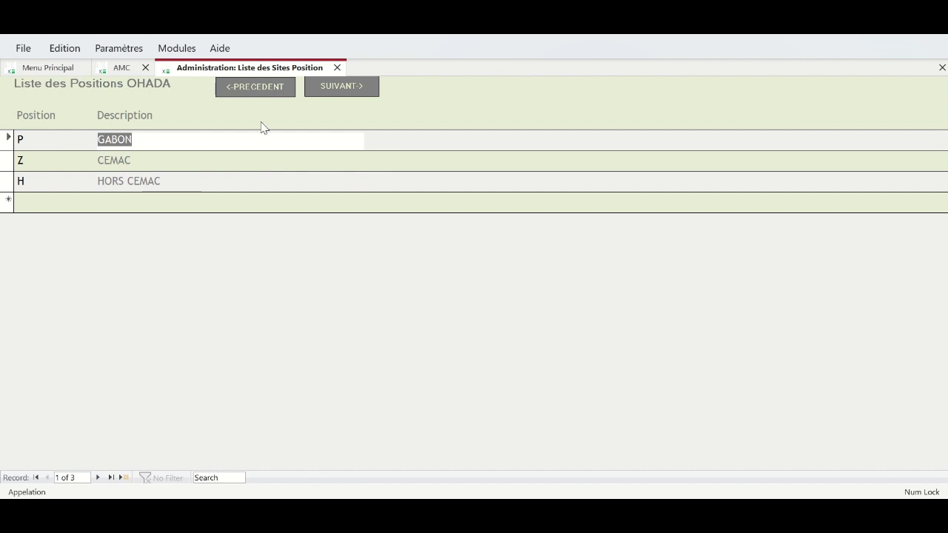
click(255, 89)
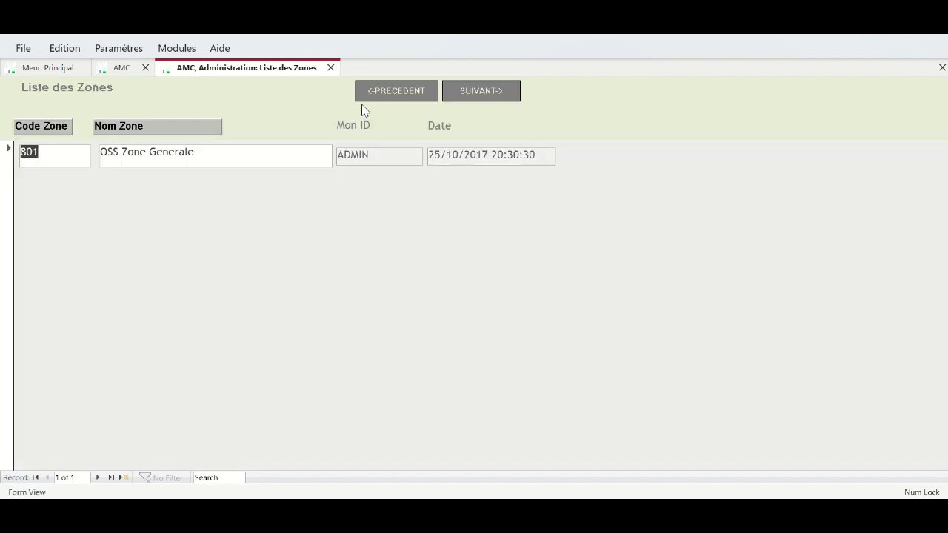
click(469, 96)
click(339, 88)
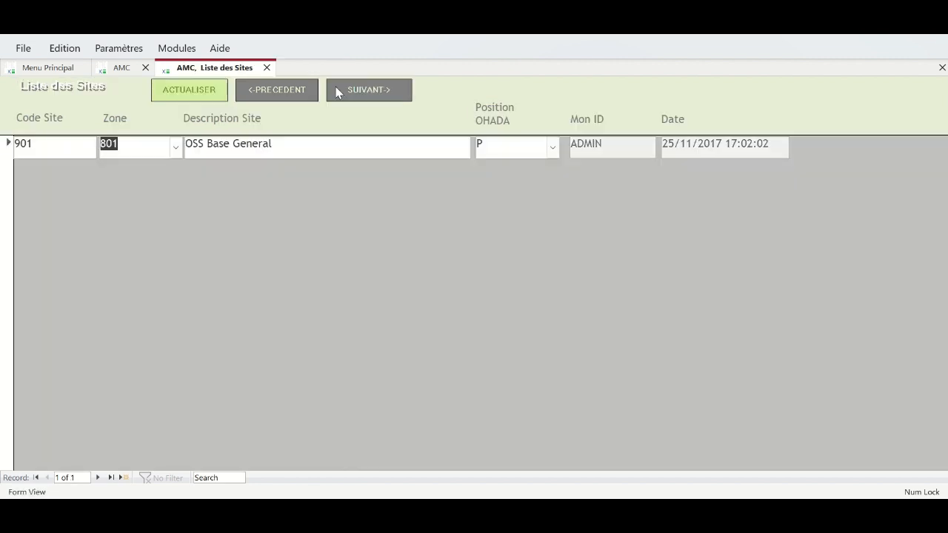
click(70, 144)
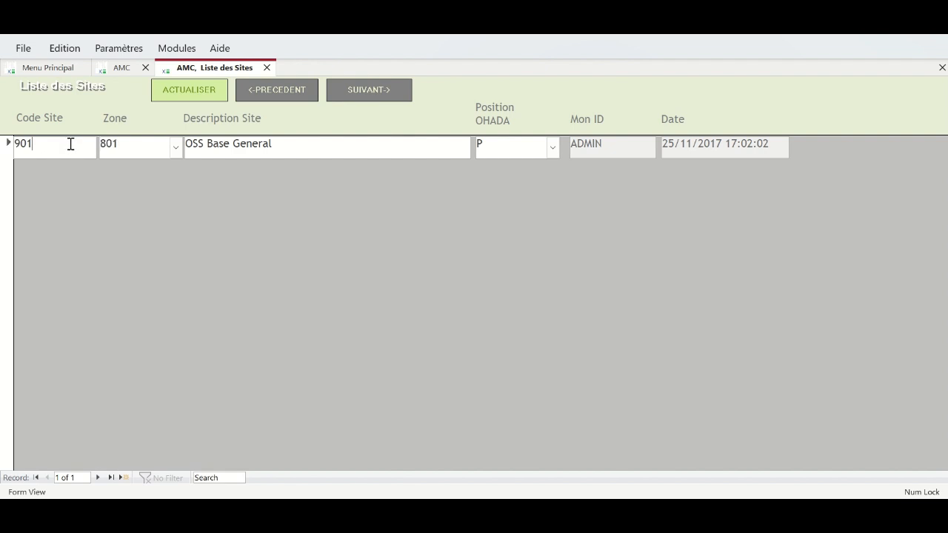
click(285, 144)
mouse_move(32, 143)
mouse_down()
mouse_move(26, 133)
mouse_move(15, 145)
mouse_up()
click(132, 141)
click(178, 153)
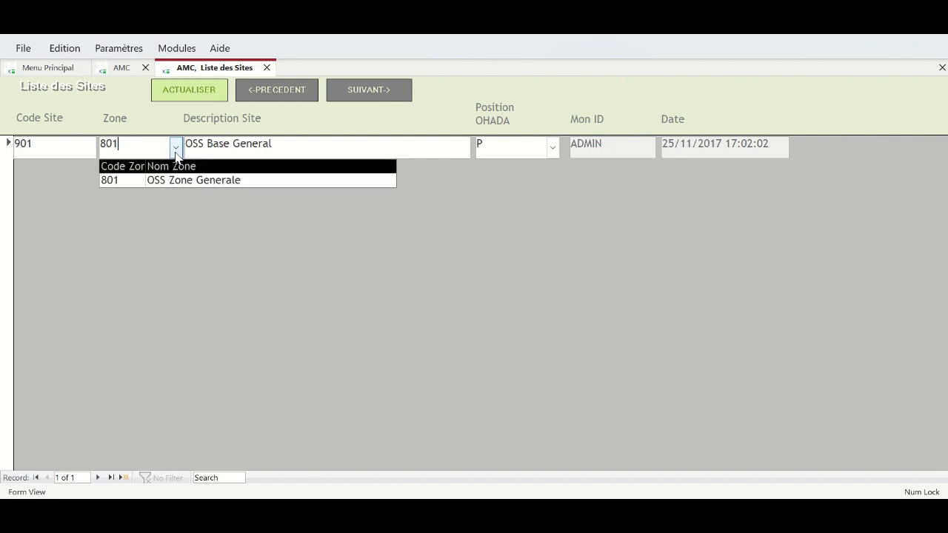
click(176, 150)
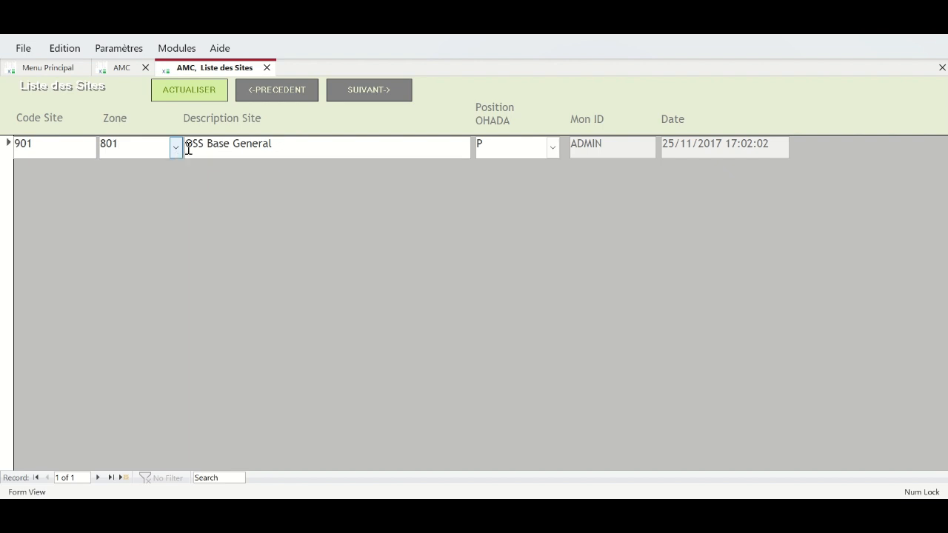
click(272, 92)
click(272, 92)
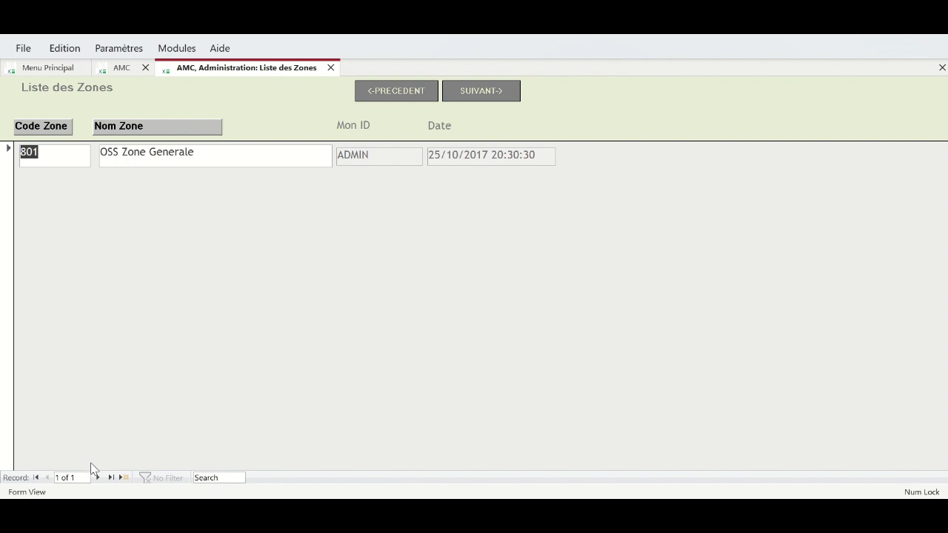
- Rename zone 801 to OSS Zone Afrique and start a new zone coded 802
drag(151, 160, 260, 159)
text(Afrique)
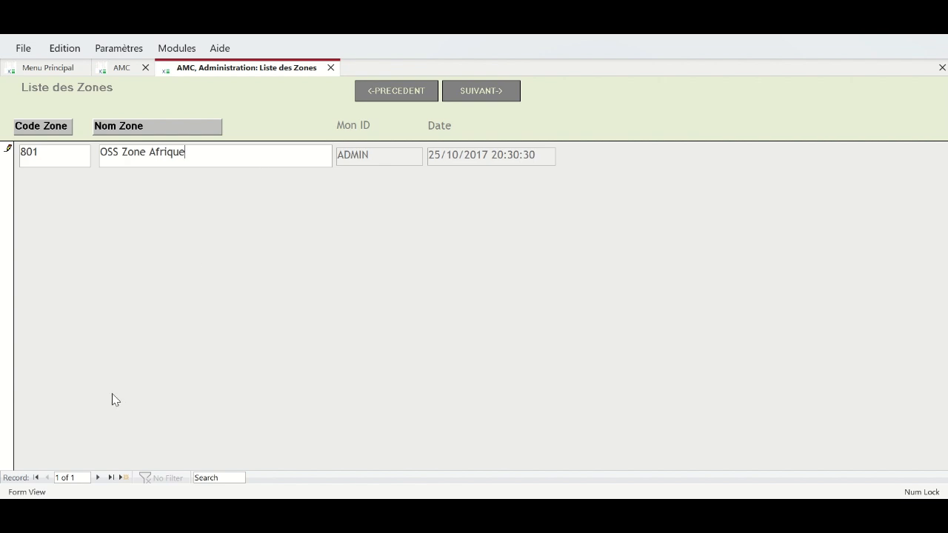
click(99, 478)
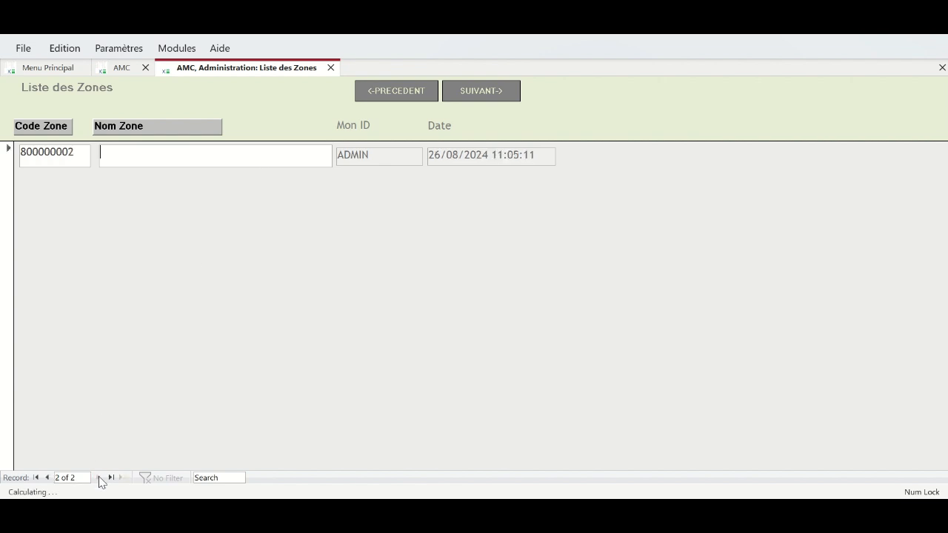
click(69, 153)
key(BackSpace)
key(BackSpace)
key(BackSpace)
key(BackSpace)
key(BackSpace)
key(BackSpace)
key(BackSpace)
text(2)
- Name zone 802 OSS Europe and save it
click(129, 159)
text(Zone Hors Afr)
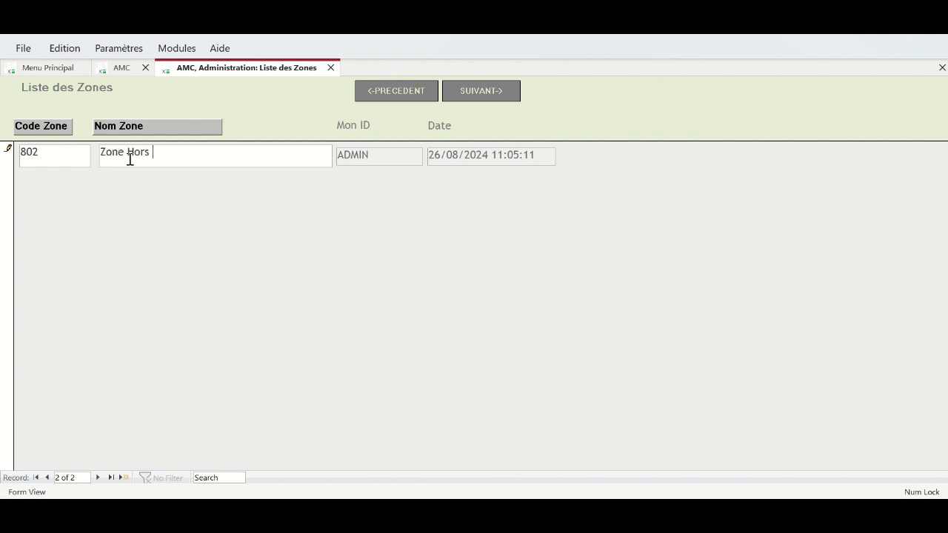
key(BackSpace)
key(BackSpace)
key(BackSpace)
key(BackSpace)
key(BackSpace)
key(BackSpace)
key(BackSpace)
key(BackSpace)
text(Europe)
click(101, 153)
text(OSS)
click(146, 153)
key(BackSpace)
key(BackSpace)
key(BackSpace)
key(BackSpace)
key(BackSpace)
click(98, 478)
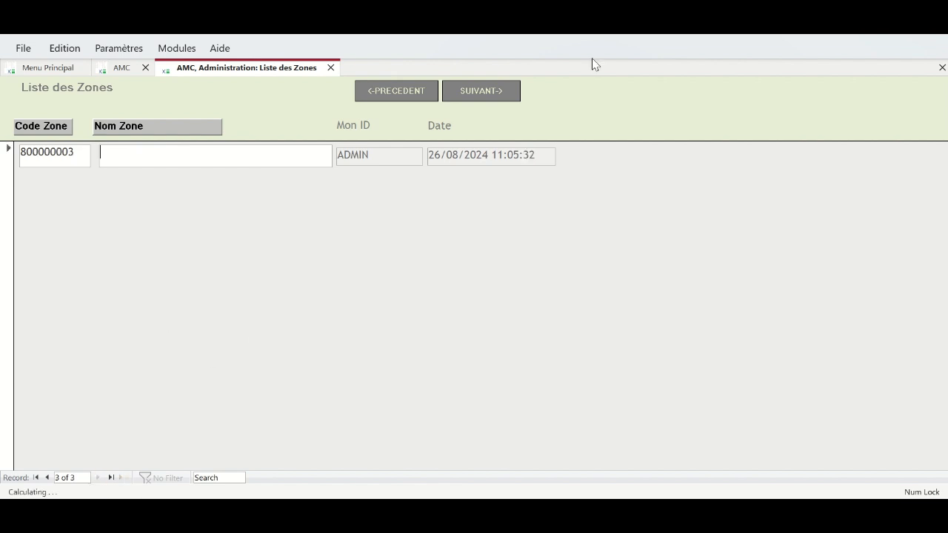
click(483, 96)
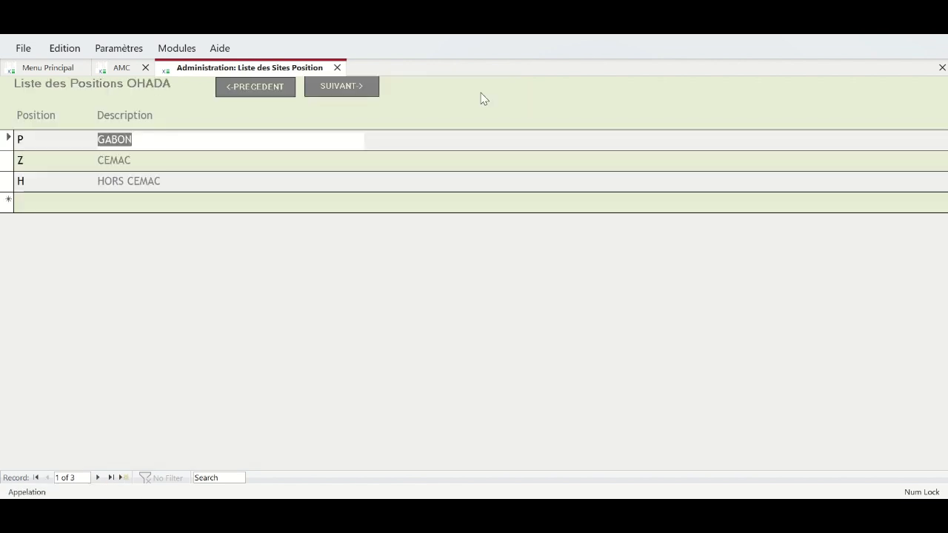
- Change site 901's description to OSS Libreville, keeping it in zone 801
click(346, 87)
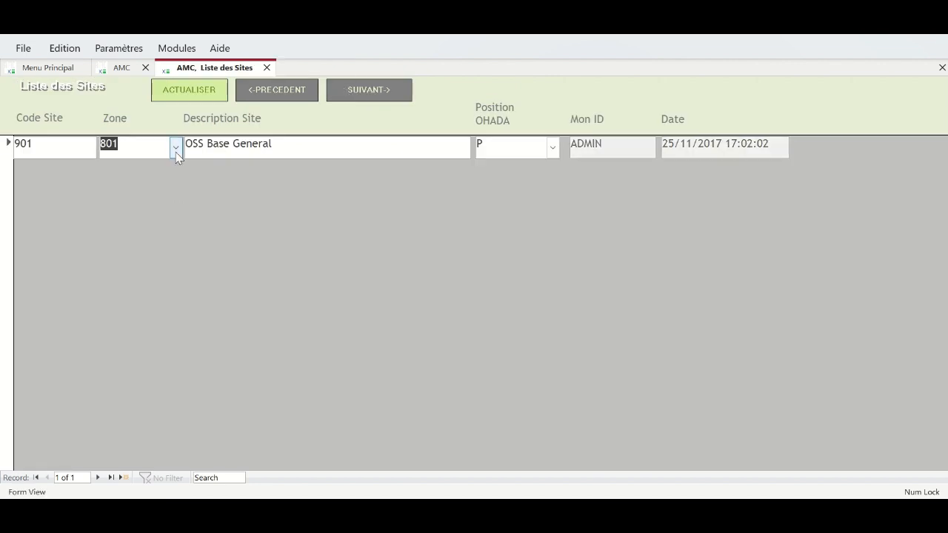
click(60, 150)
drag(288, 146, 209, 139)
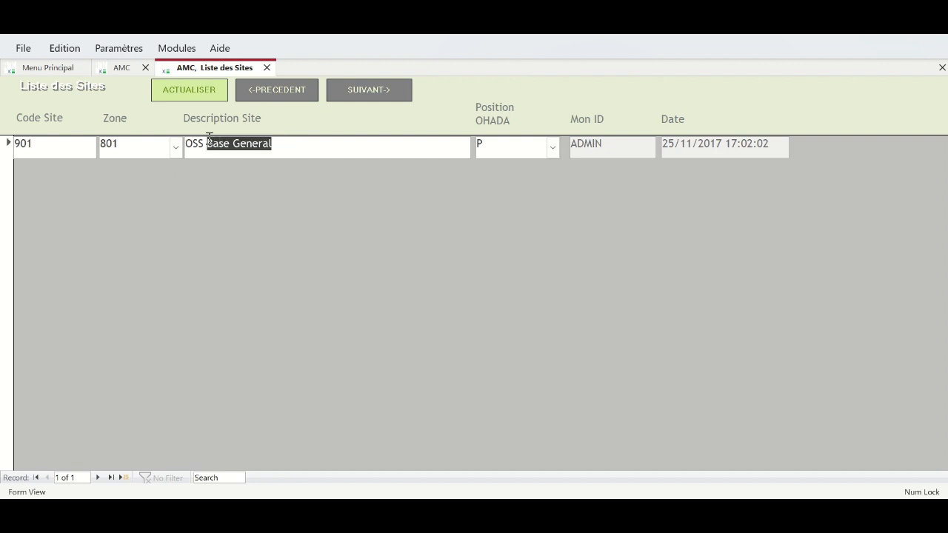
text(Libreville)
click(72, 147)
click(134, 143)
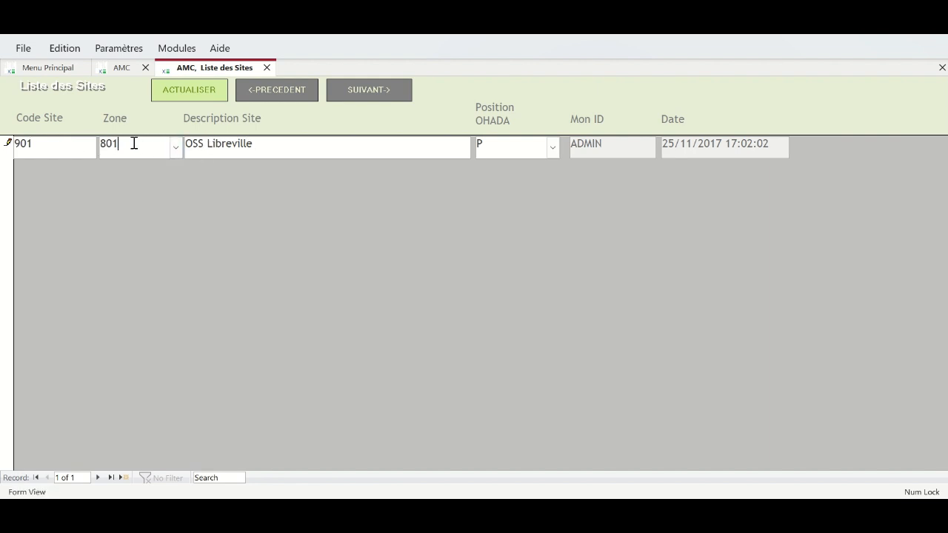
click(176, 148)
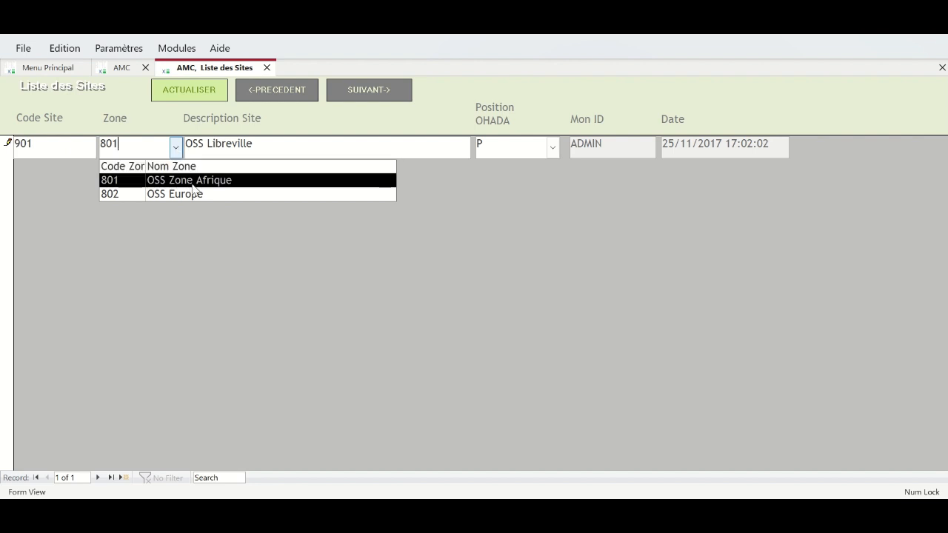
click(81, 187)
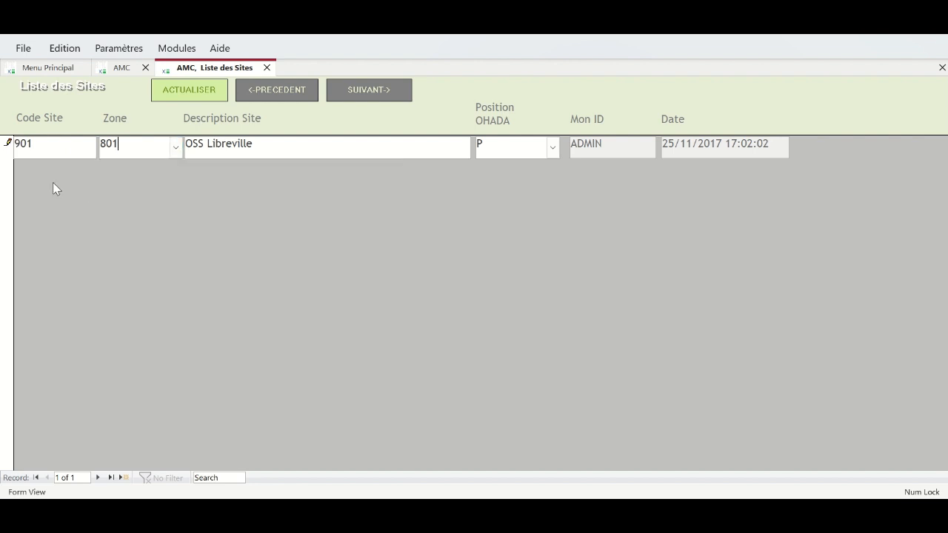
- Start a new site record with code 902
click(98, 478)
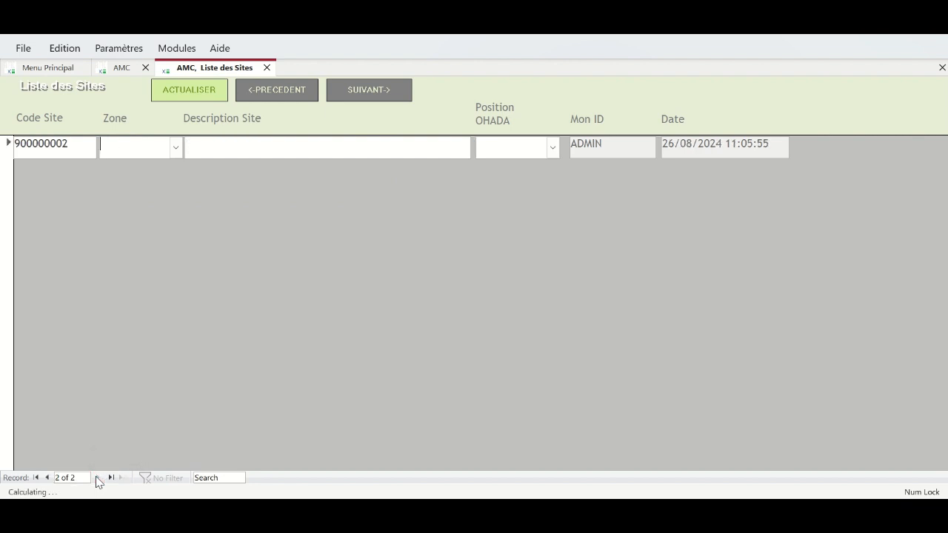
click(63, 143)
key(BackSpace)
key(BackSpace)
key(BackSpace)
key(BackSpace)
key(BackSpace)
key(BackSpace)
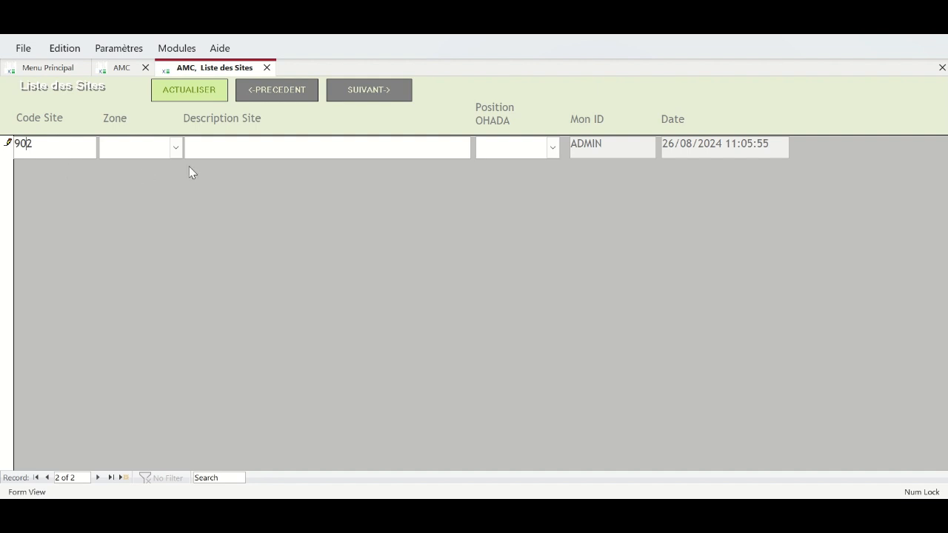
- Give site 902 zone 802 OSS Europe, description Londre, and OHADA position HORS CEMAC
click(178, 149)
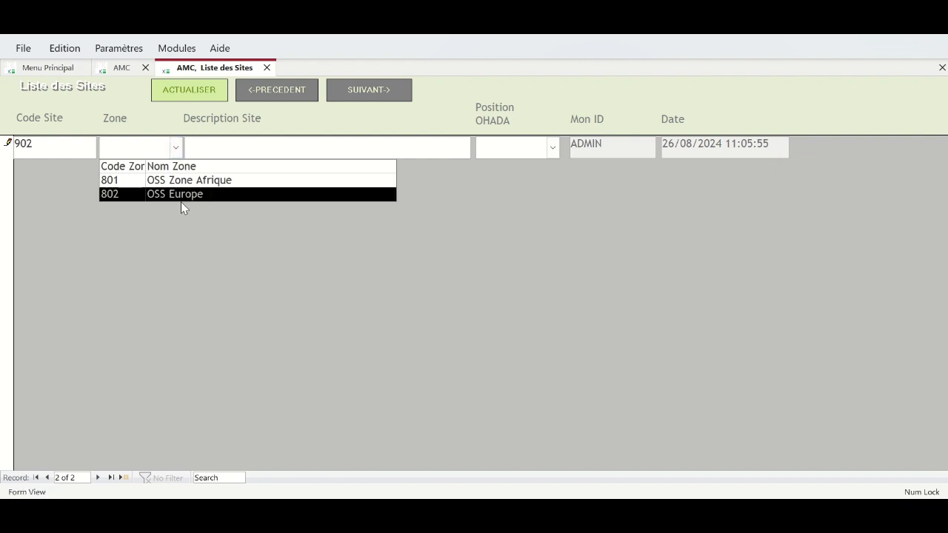
click(180, 200)
click(178, 148)
click(129, 194)
click(212, 144)
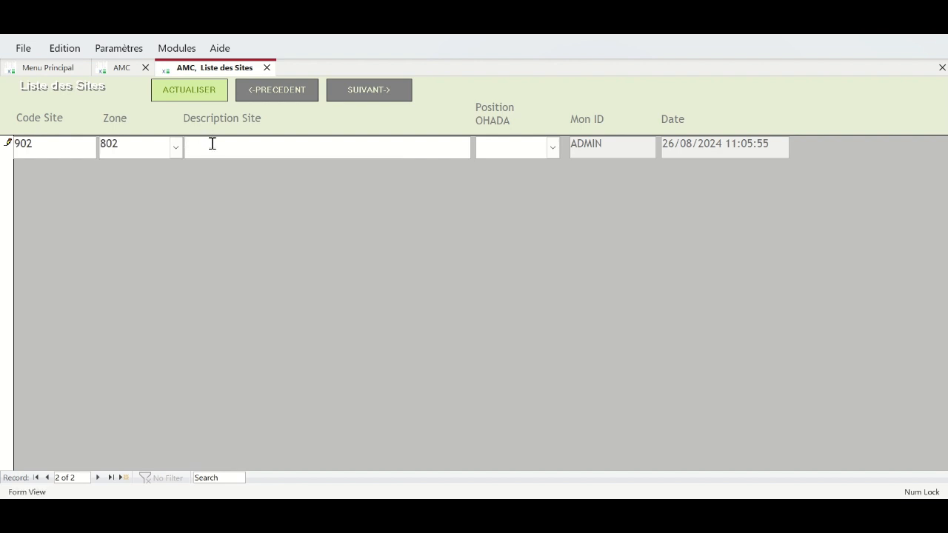
text(Londre)
click(552, 147)
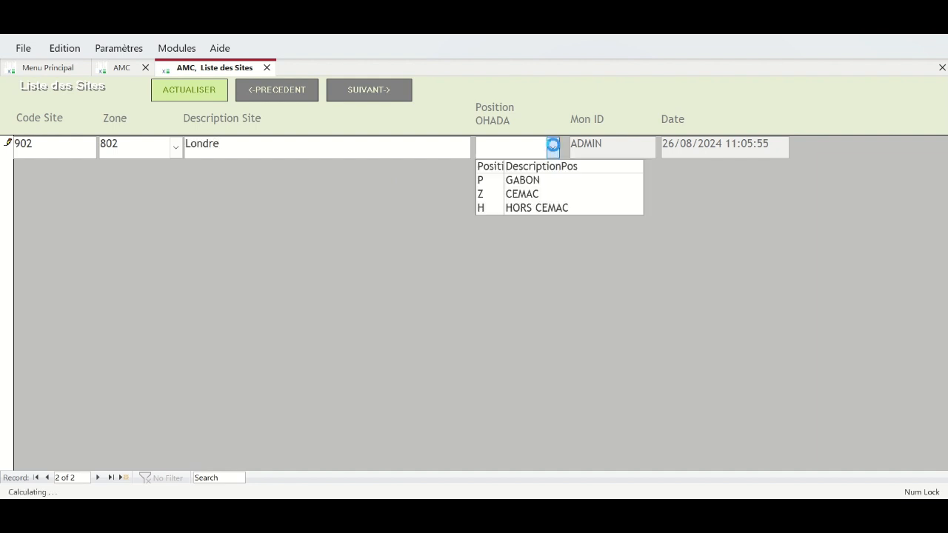
click(537, 208)
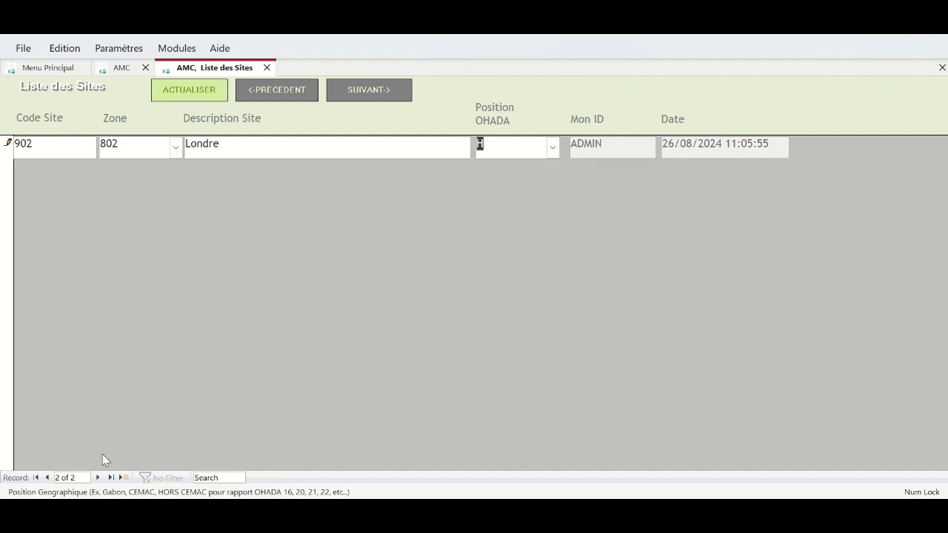
click(97, 478)
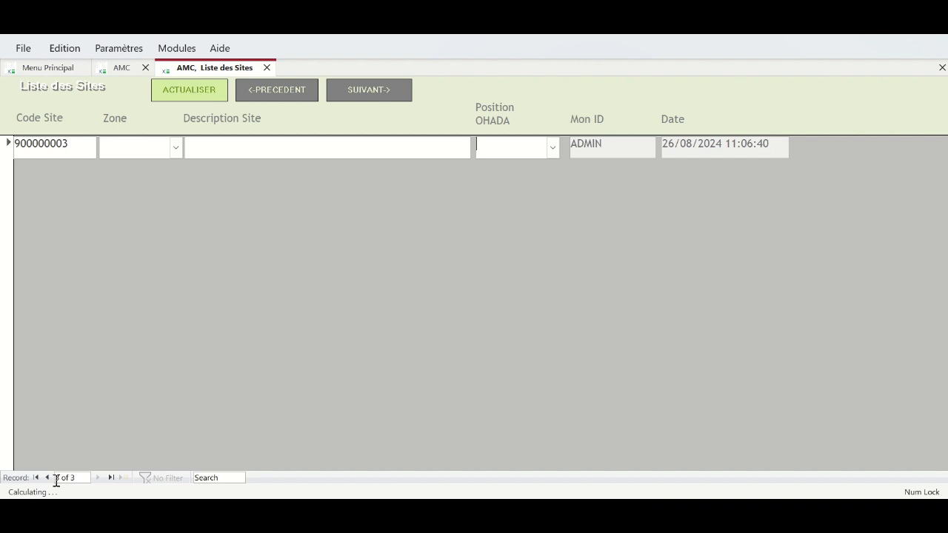
- Correct site 902's description to London, keep HORS CEMAC, and save
click(47, 478)
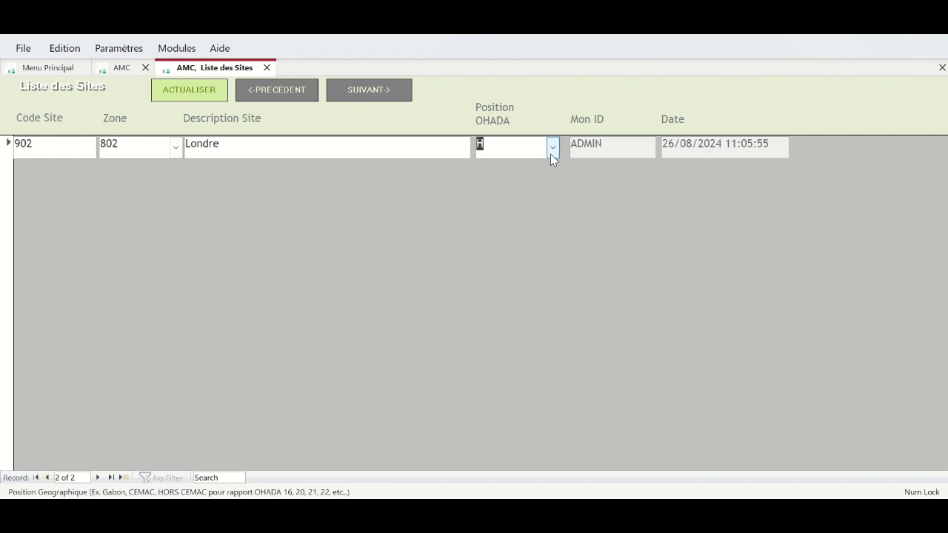
click(46, 478)
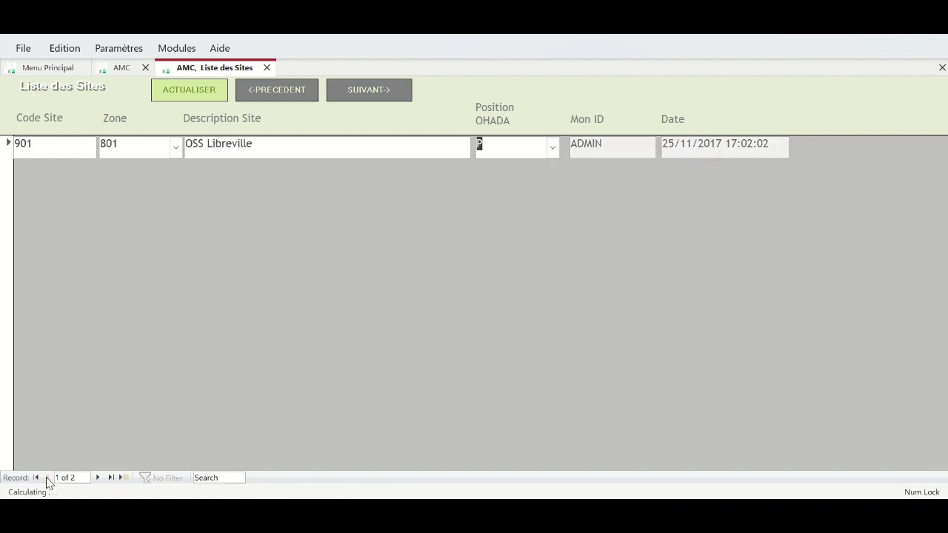
click(551, 147)
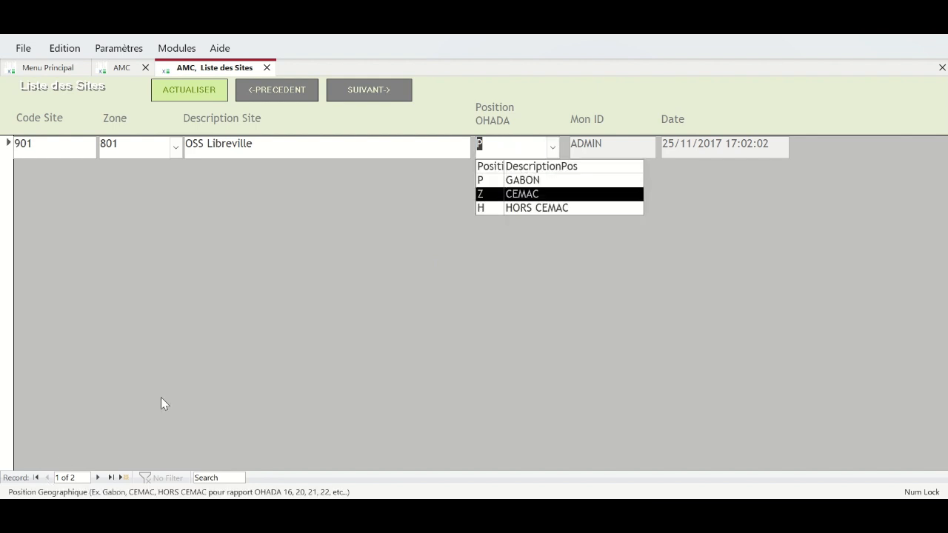
click(97, 477)
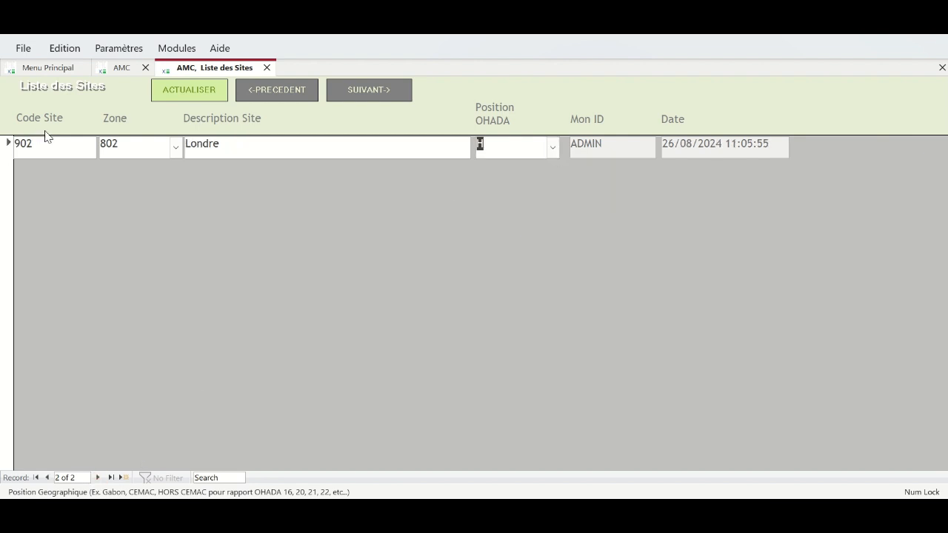
click(135, 143)
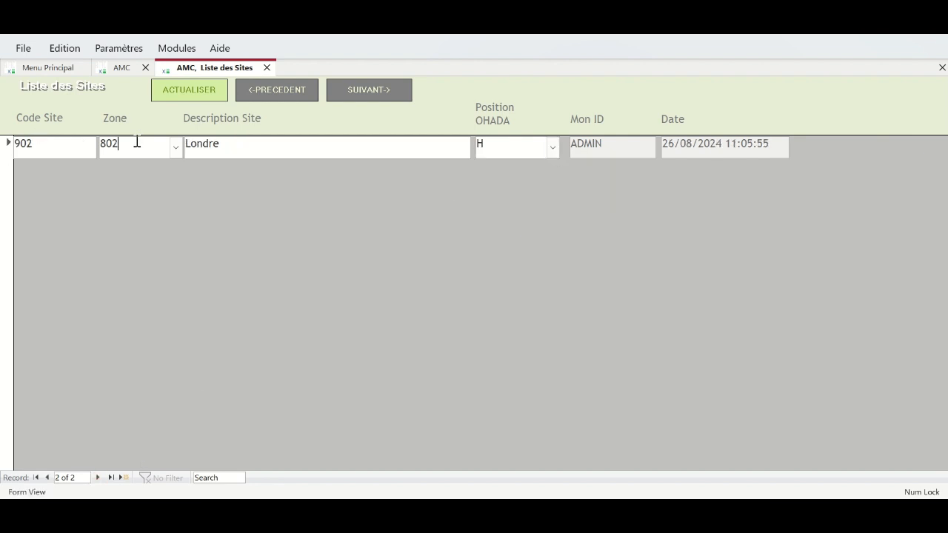
click(280, 141)
key(BackSpace)
key(BackSpace)
text(on)
click(553, 149)
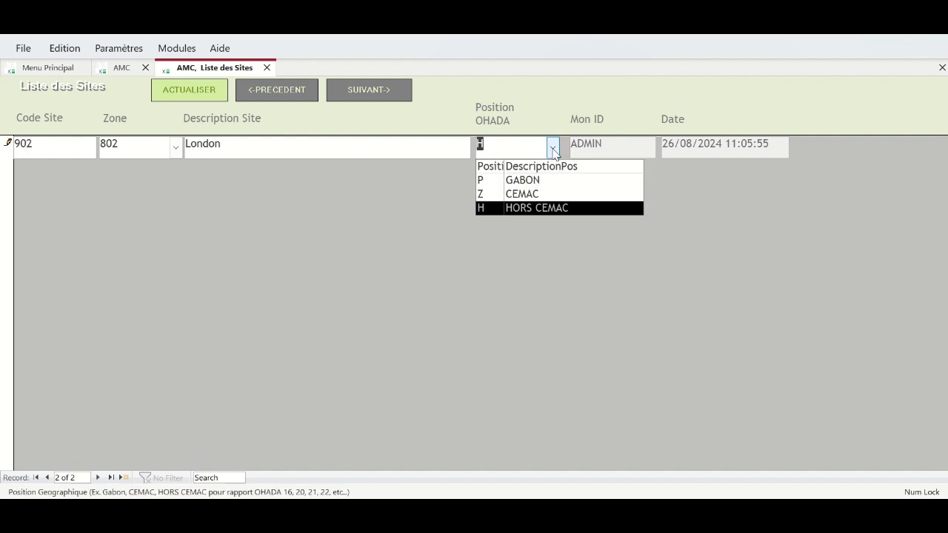
click(554, 209)
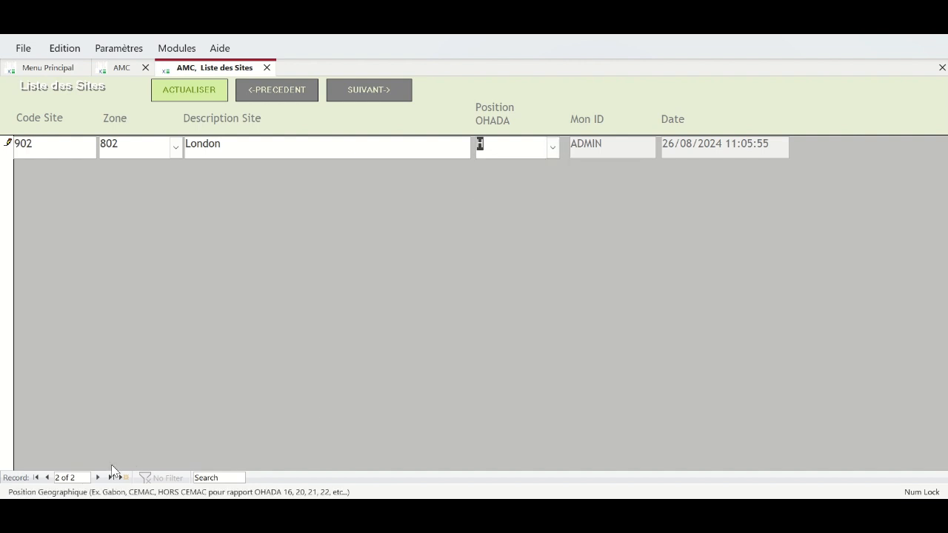
click(97, 477)
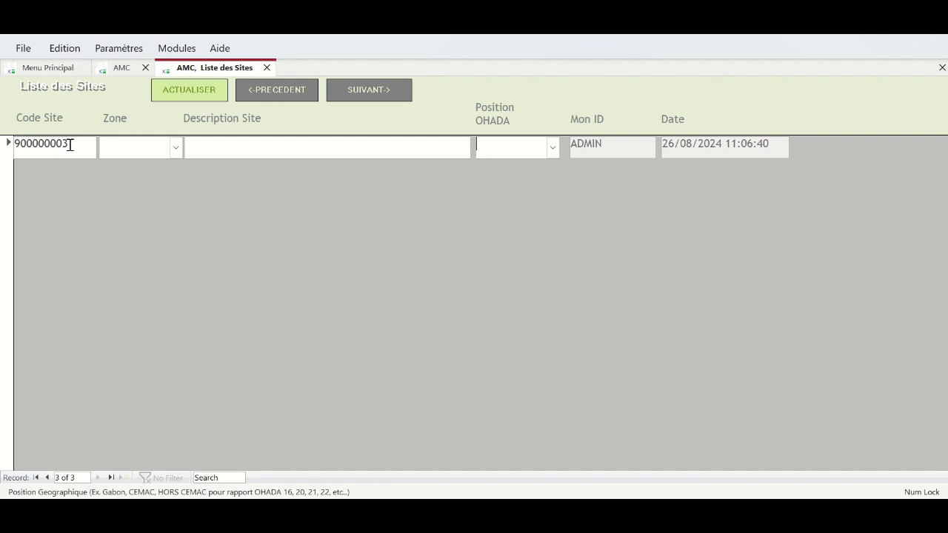
click(197, 97)
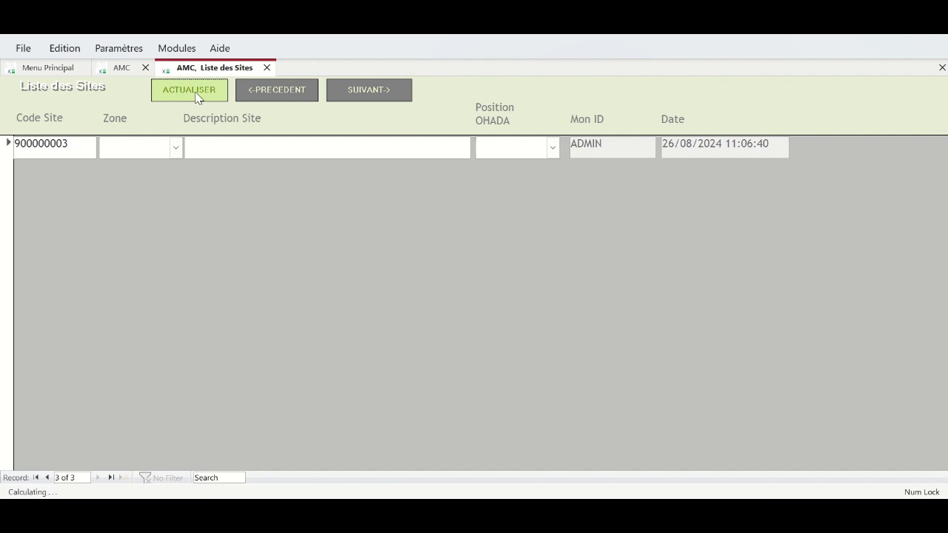
- Check account BANK02017001's branch and site, then replace bank name Ma Banque with BGFI
click(378, 96)
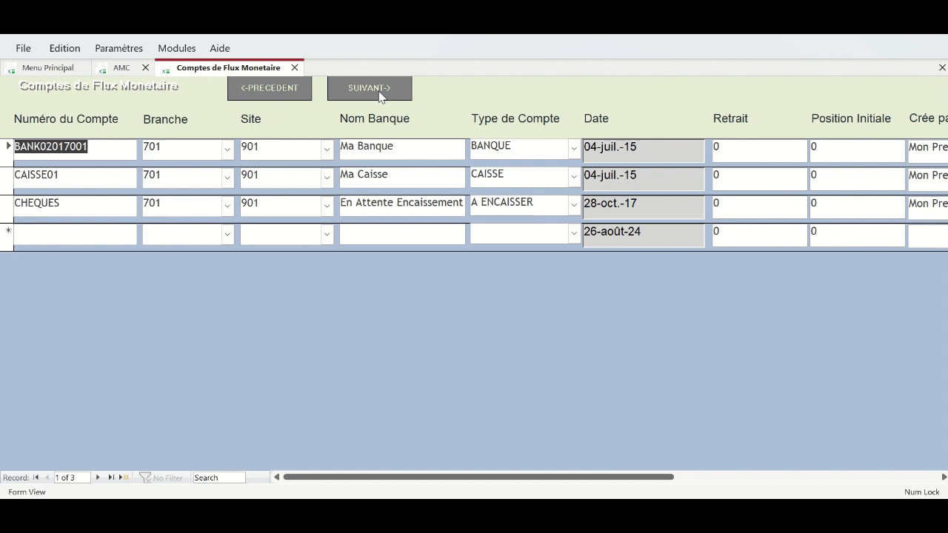
click(54, 146)
drag(57, 146, 141, 148)
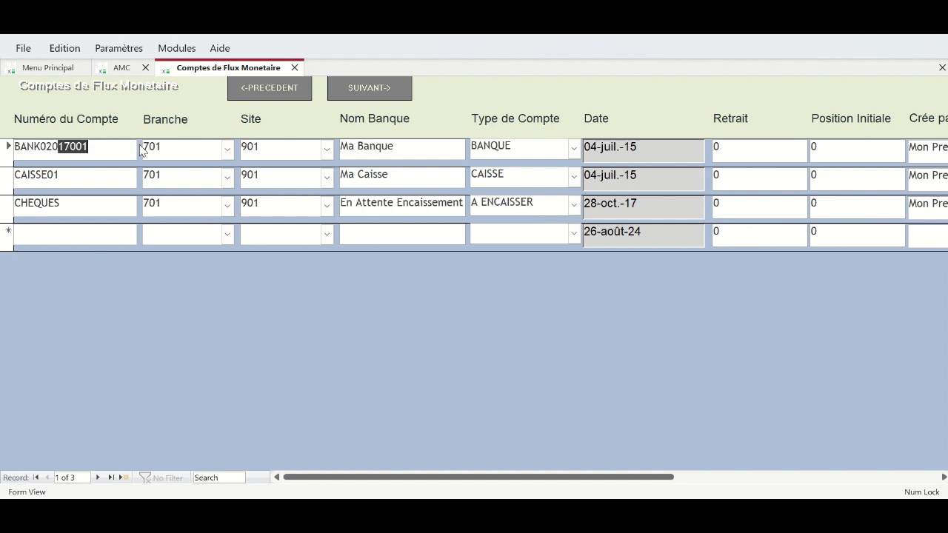
key(Right)
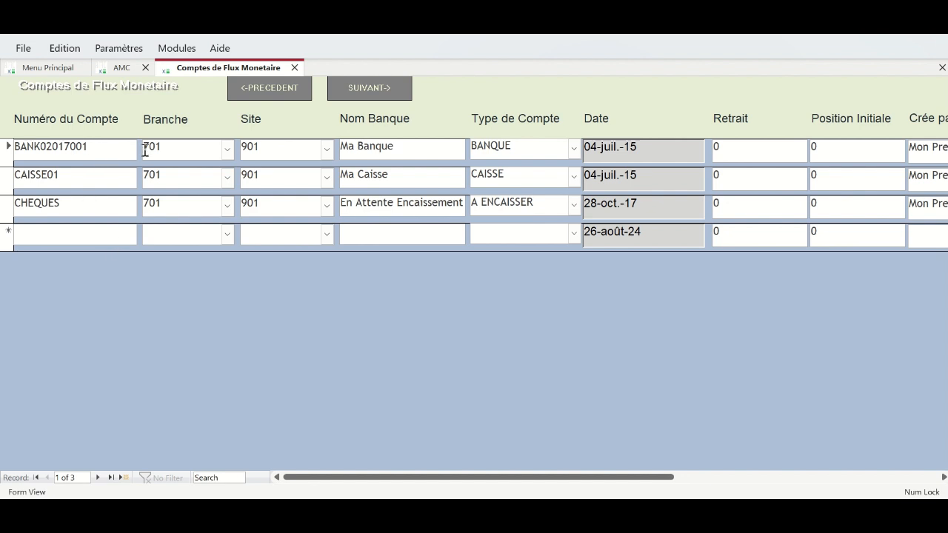
click(227, 151)
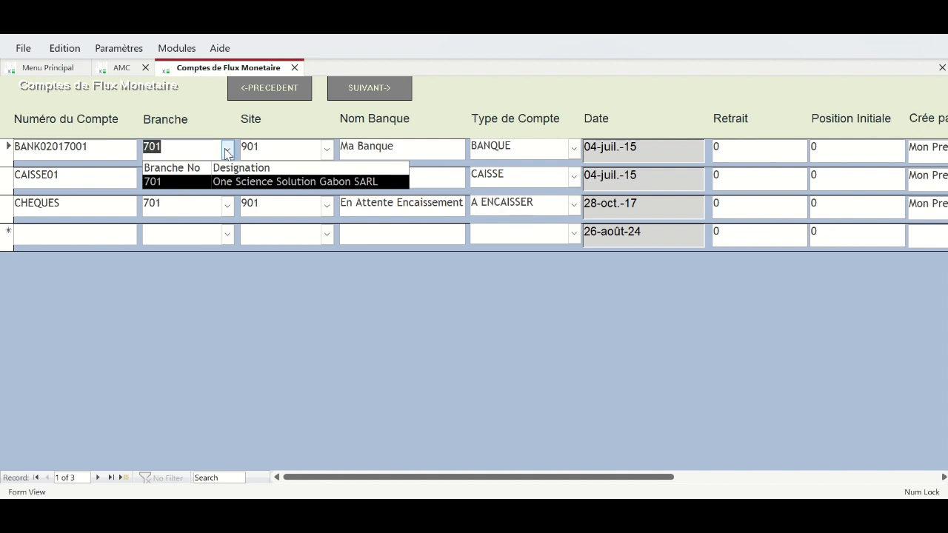
click(327, 151)
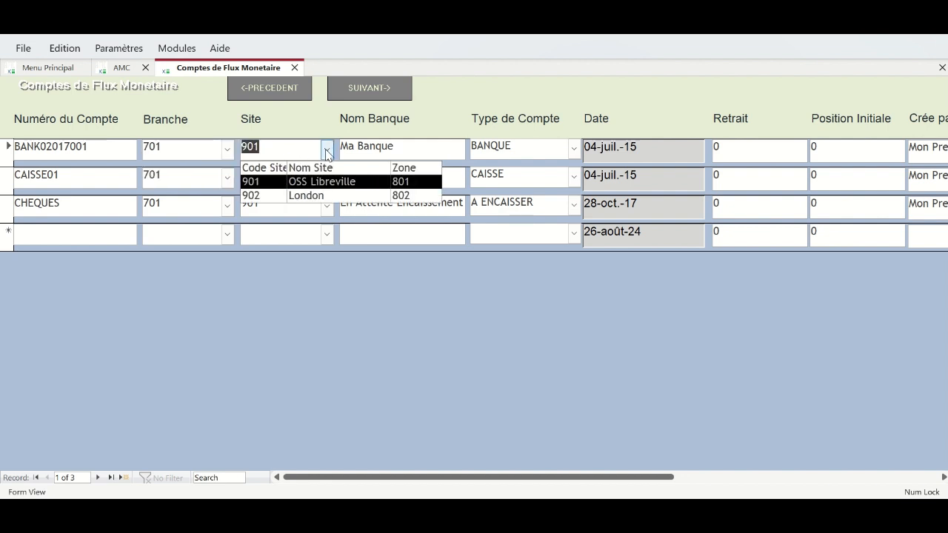
drag(417, 150, 318, 135)
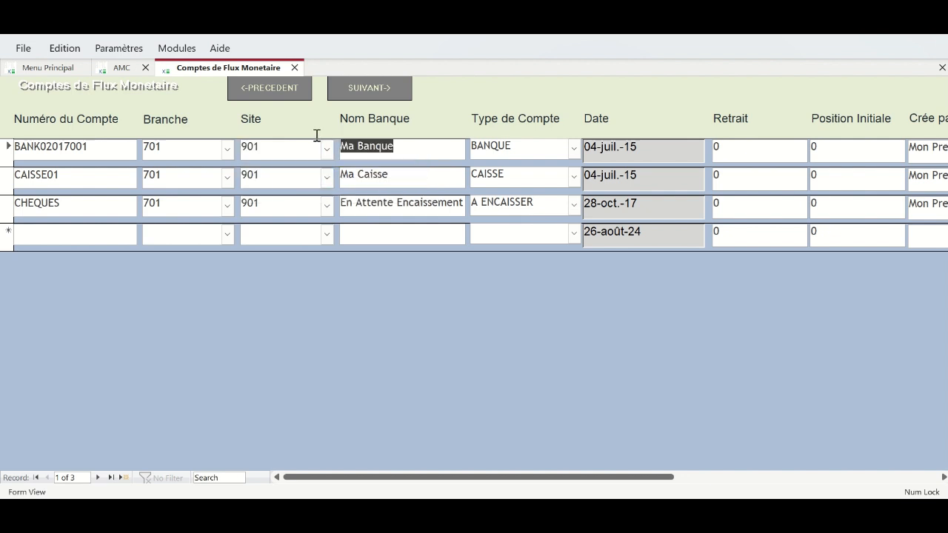
text(BPG)
key(BackSpace)
key(BackSpace)
text(GFI)
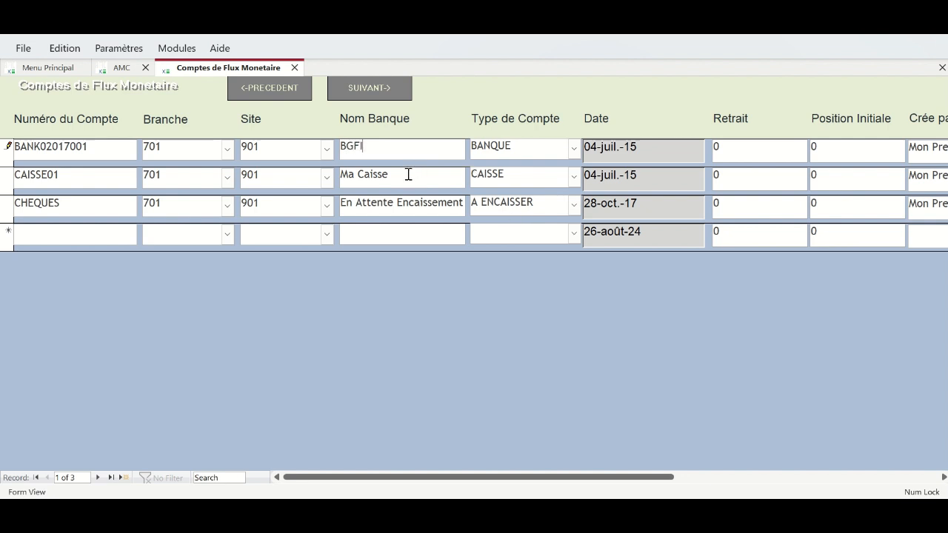
click(575, 149)
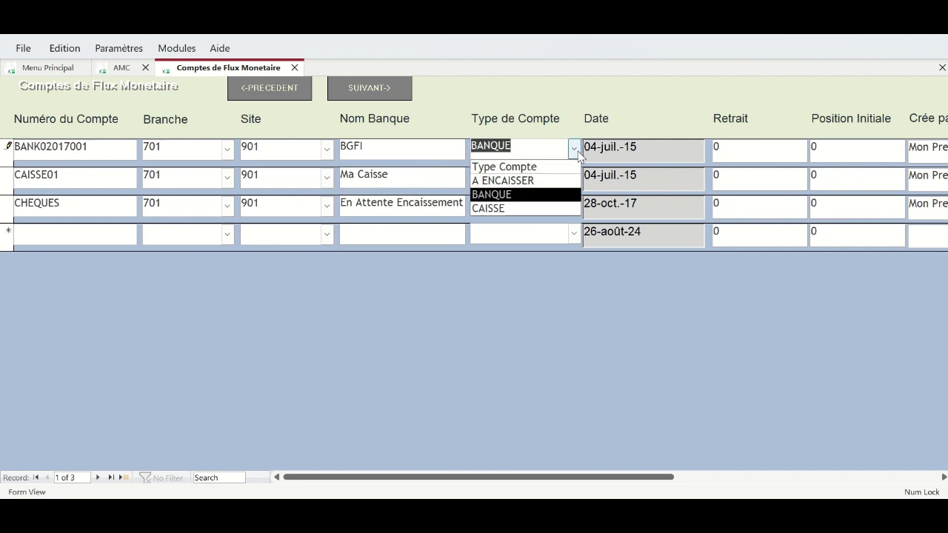
click(577, 150)
click(576, 149)
click(655, 148)
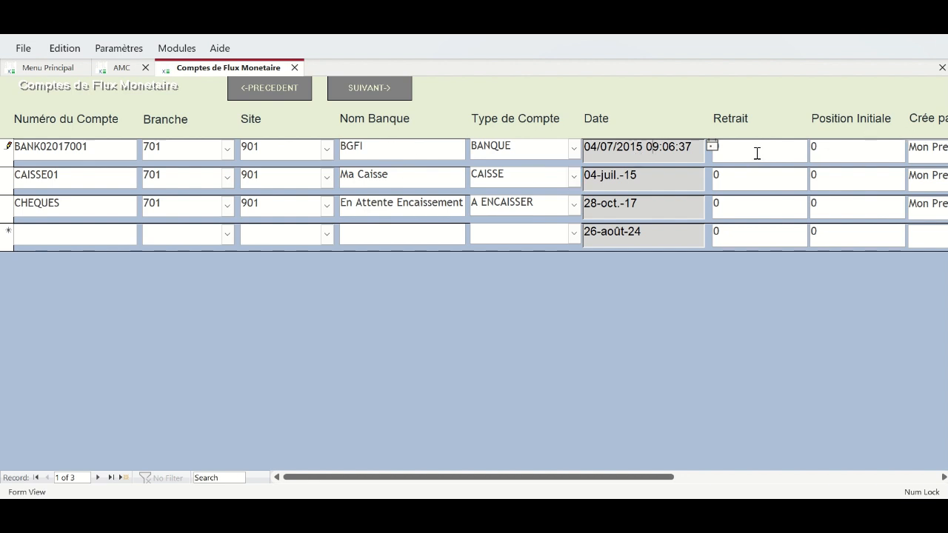
double_click(855, 147)
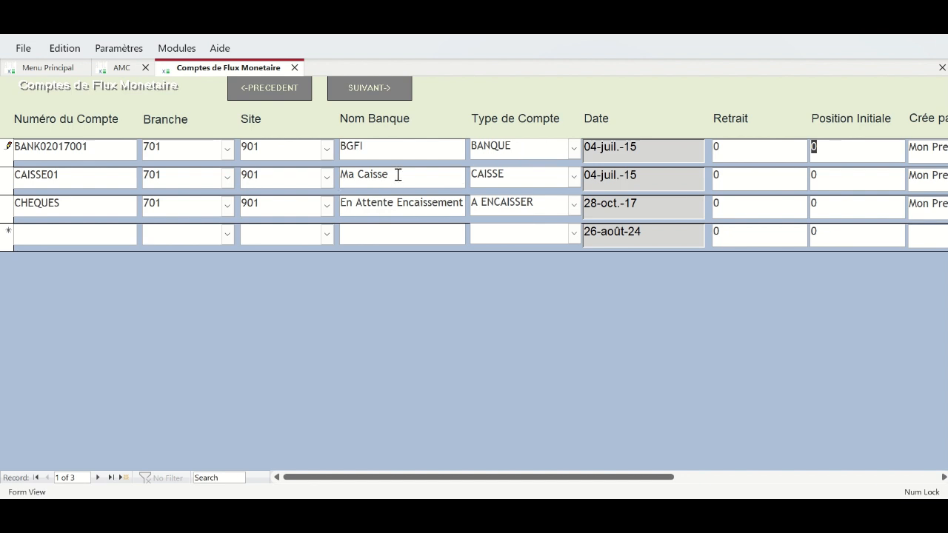
- On CAISSE01, rename Ma Caisse to Caisse LBV, keep type CAISSE, and enter opening position 1200
drag(389, 175, 340, 175)
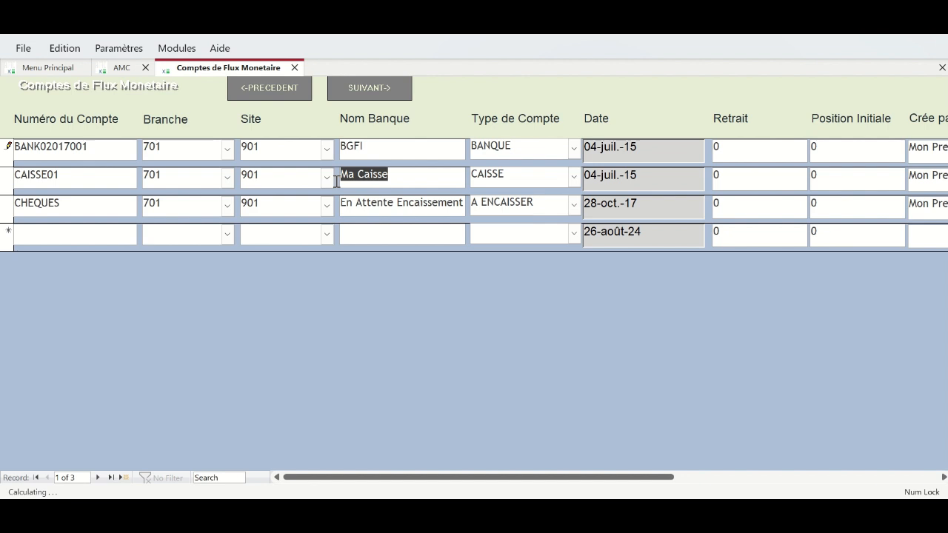
text(C)
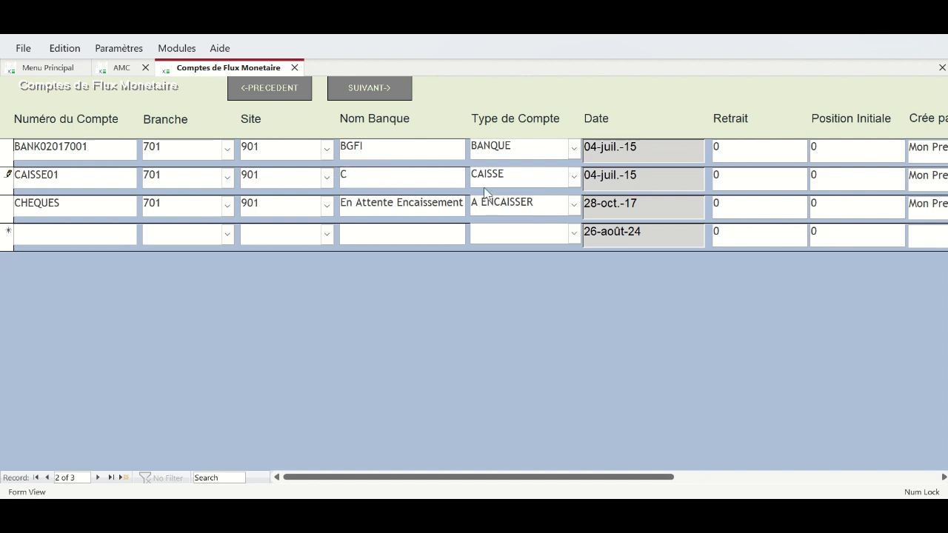
text(aisse LBV)
click(574, 178)
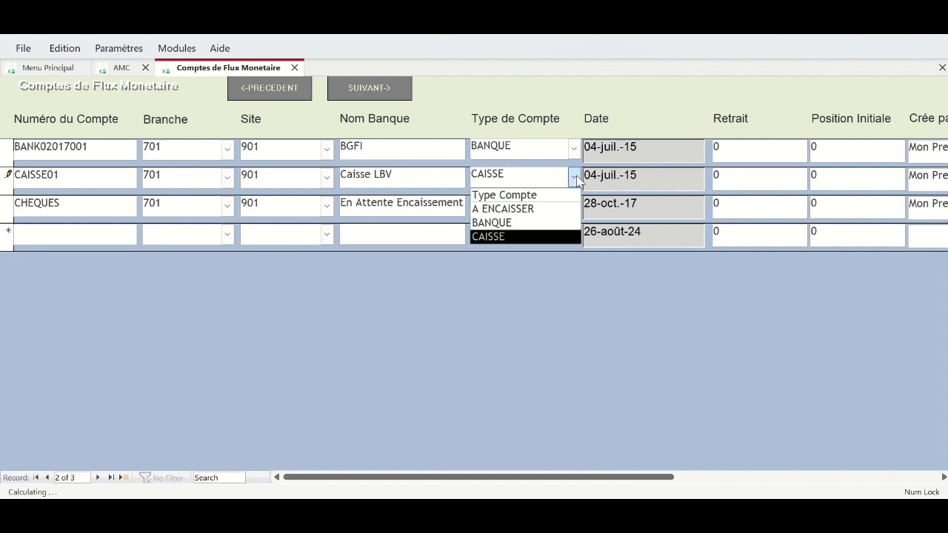
click(747, 181)
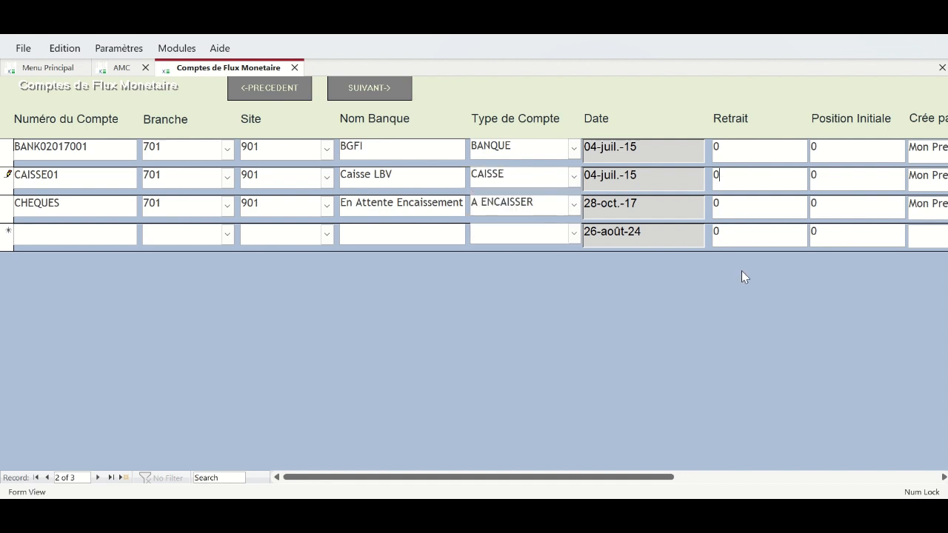
click(808, 178)
text(12)
text(00)
mouse_move(432, 513)
click(433, 450)
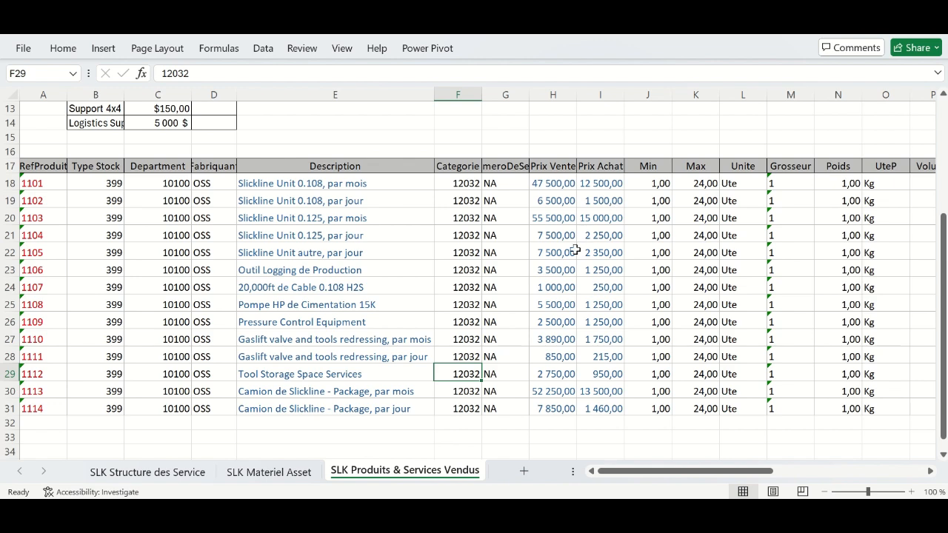
click(289, 473)
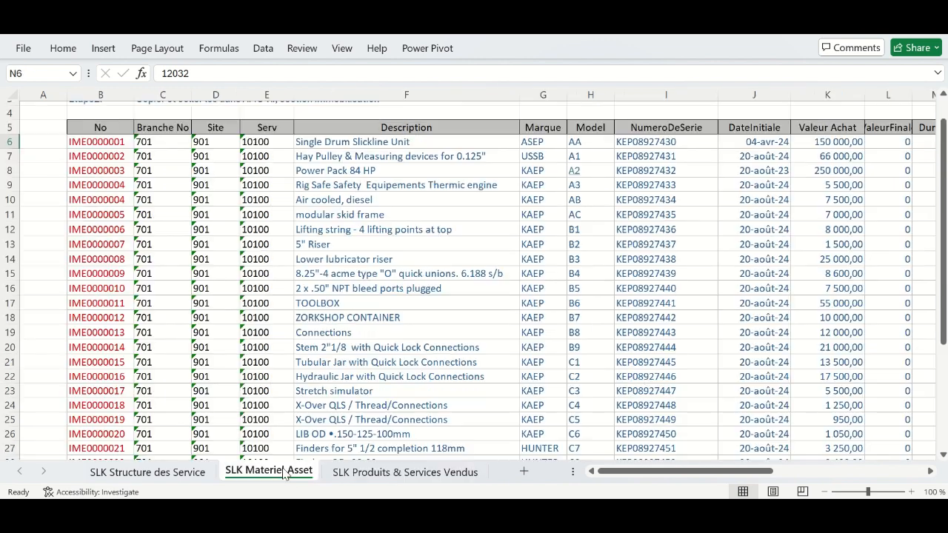
click(418, 474)
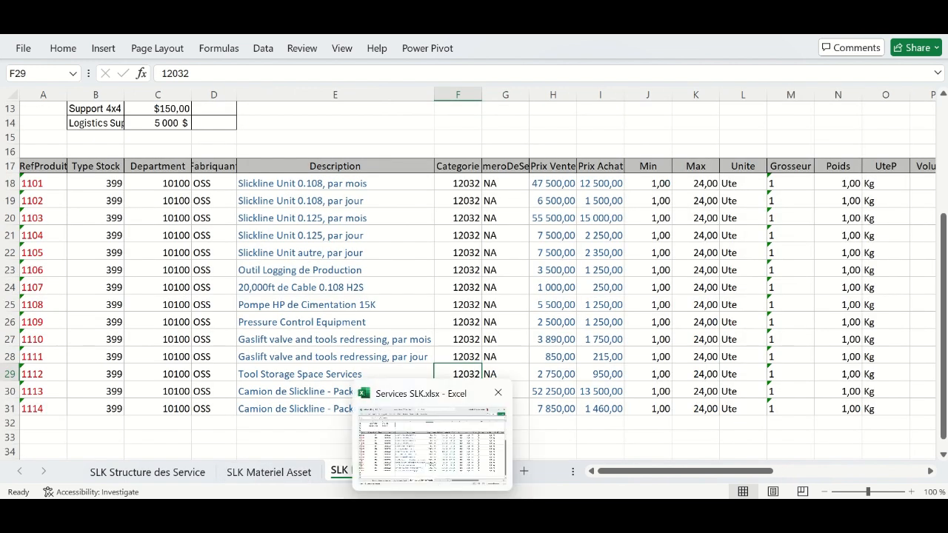
- Set the BGFI account BANK02017001's Position Initiale to 105000, leaving the cash account at 1200
click(585, 448)
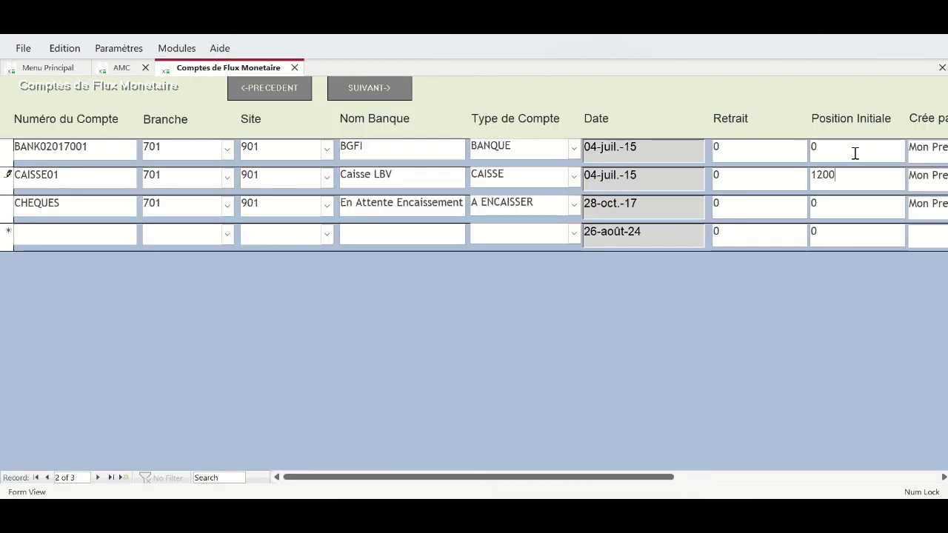
double_click(824, 175)
click(841, 175)
click(809, 149)
text(10)
key(BackSpace)
text(050000)
key(BackSpace)
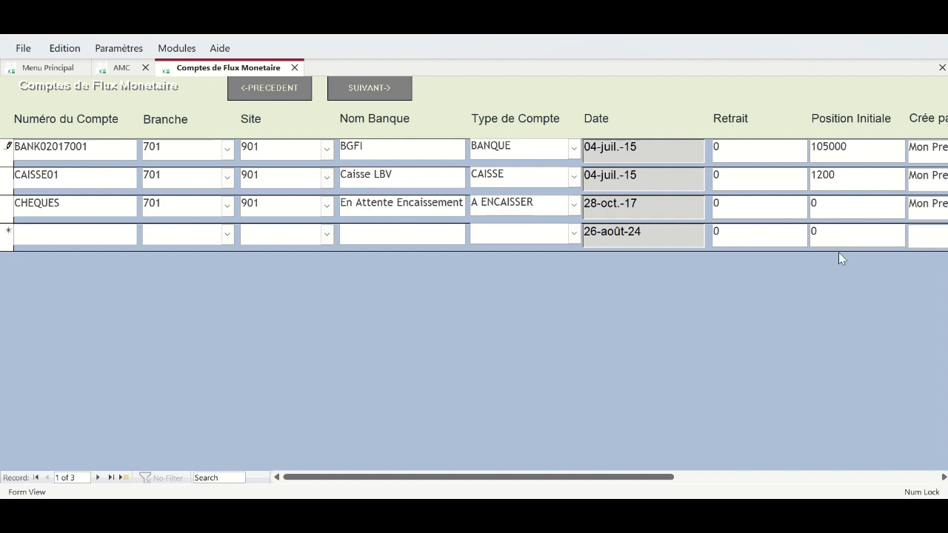
double_click(836, 203)
drag(655, 464, 876, 465)
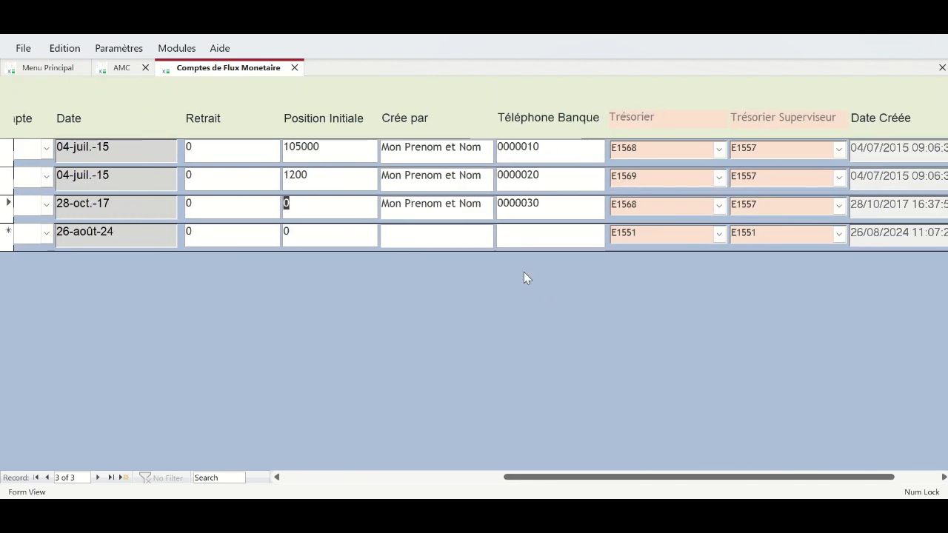
- Replace the first account's placeholder Crée par value with the creator's own name
click(380, 151)
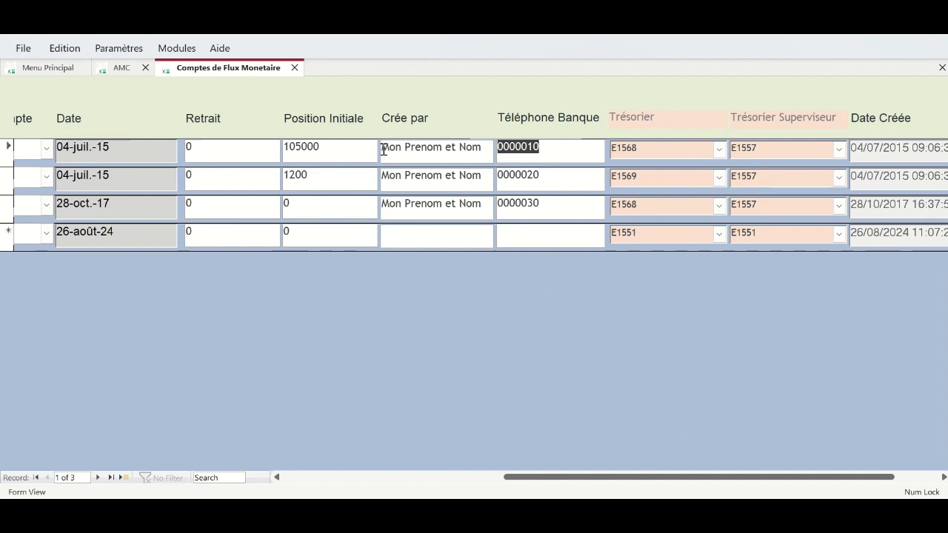
drag(383, 150, 505, 159)
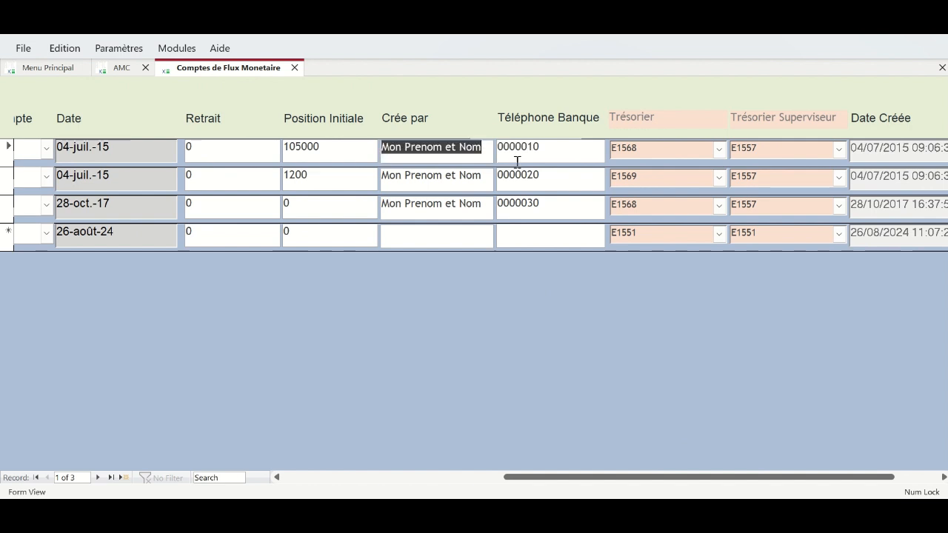
text(ADMIN)
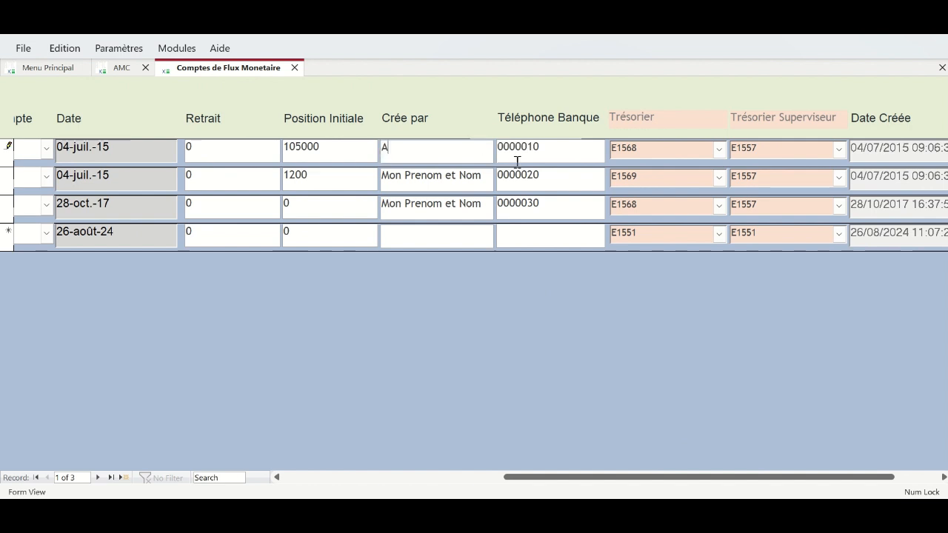
key(BackSpace)
key(BackSpace)
key(BackSpace)
key(BackSpace)
key(BackSpace)
text(A)
key(BackSpace)
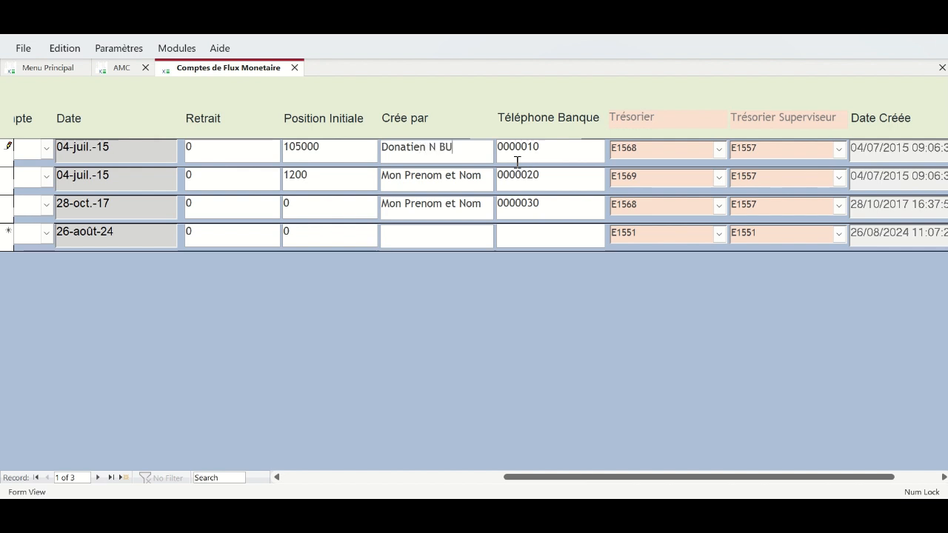
- Paste the creator's name into the Crée par field of the second and cheques accounts
mouse_move(383, 176)
mouse_down()
mouse_move(510, 174)
mouse_move(379, 154)
mouse_move(480, 178)
mouse_up()
drag(382, 205, 483, 206)
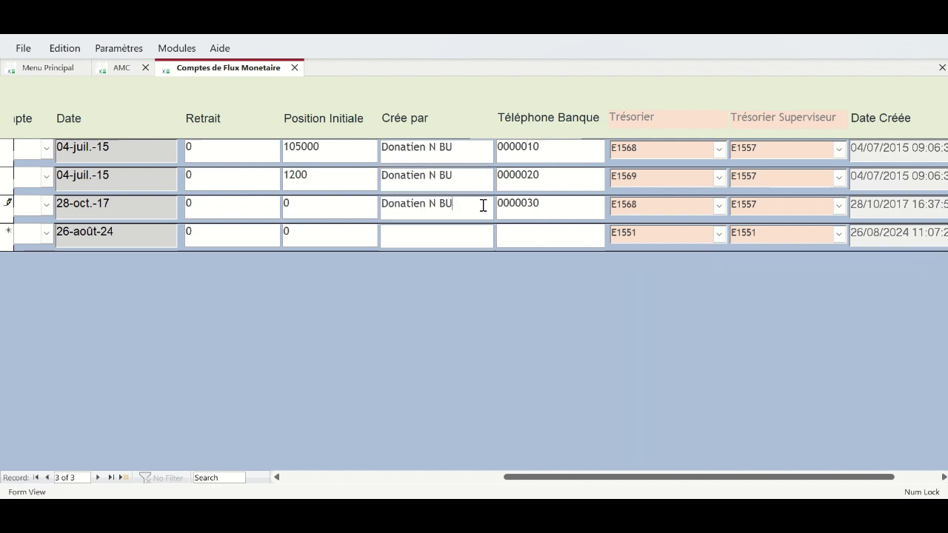
drag(541, 144, 476, 140)
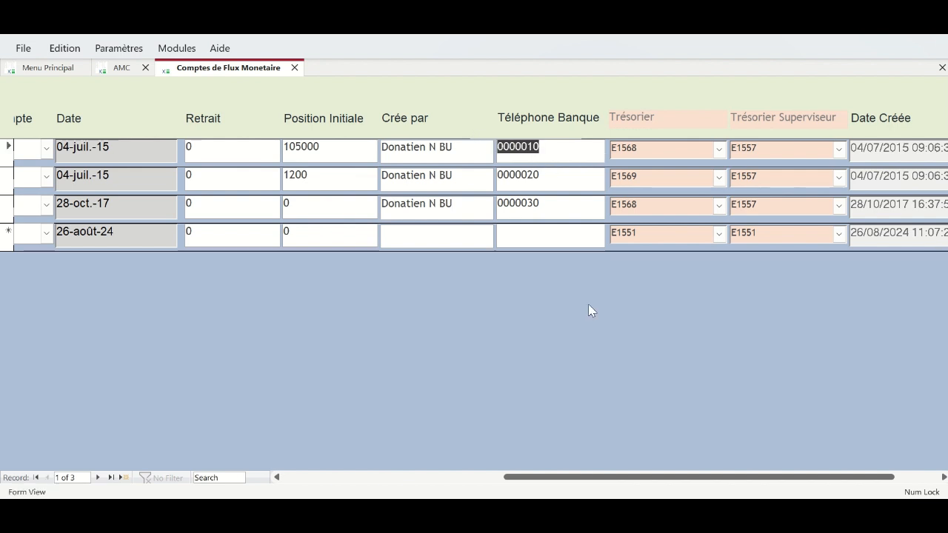
- Enter the bank's phone number in the first account's Téléphone Banque field
text(0)
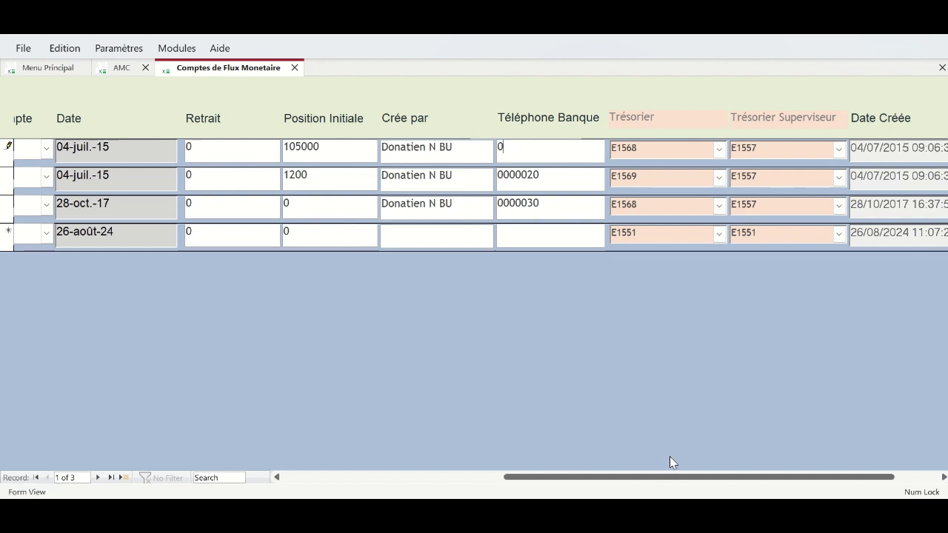
key(BackSpace)
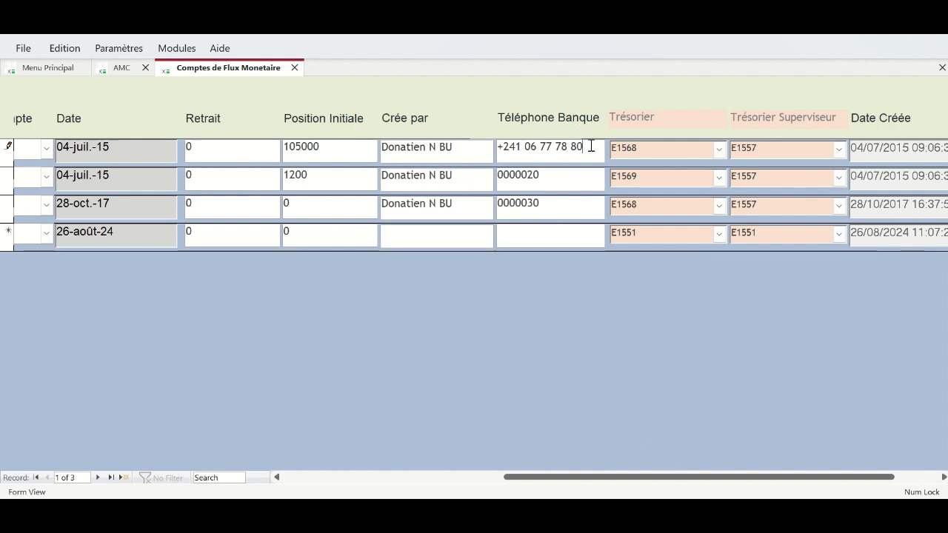
drag(591, 146, 498, 146)
key(ctrl+c)
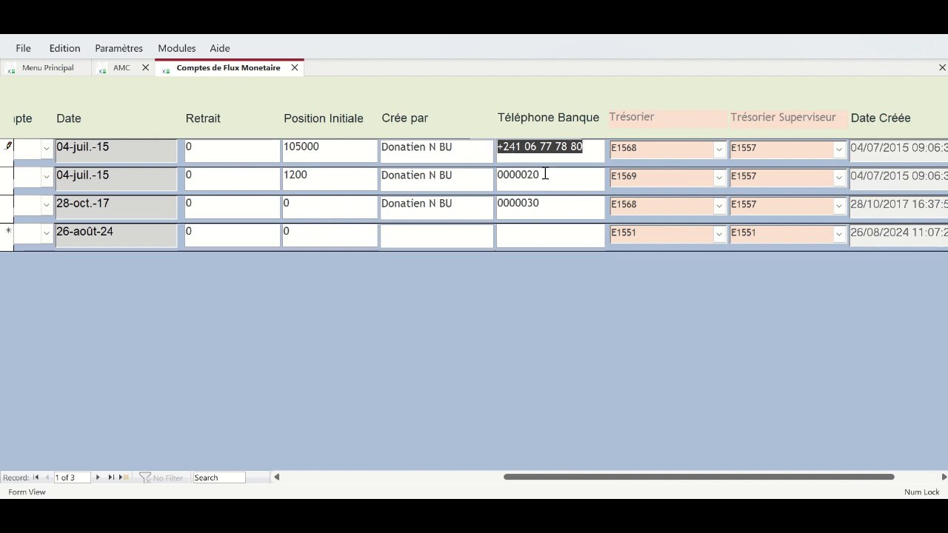
- Paste the phone number into the second and third accounts, changing the last digit to 1
drag(545, 173, 491, 178)
key(ctrl+v)
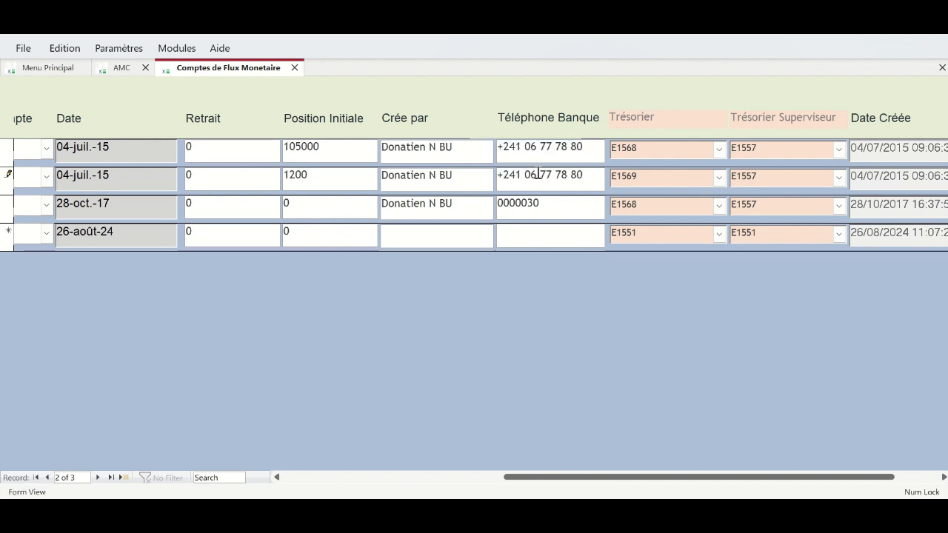
drag(578, 176, 598, 181)
text(1)
drag(546, 204, 474, 202)
key(ctrl+v)
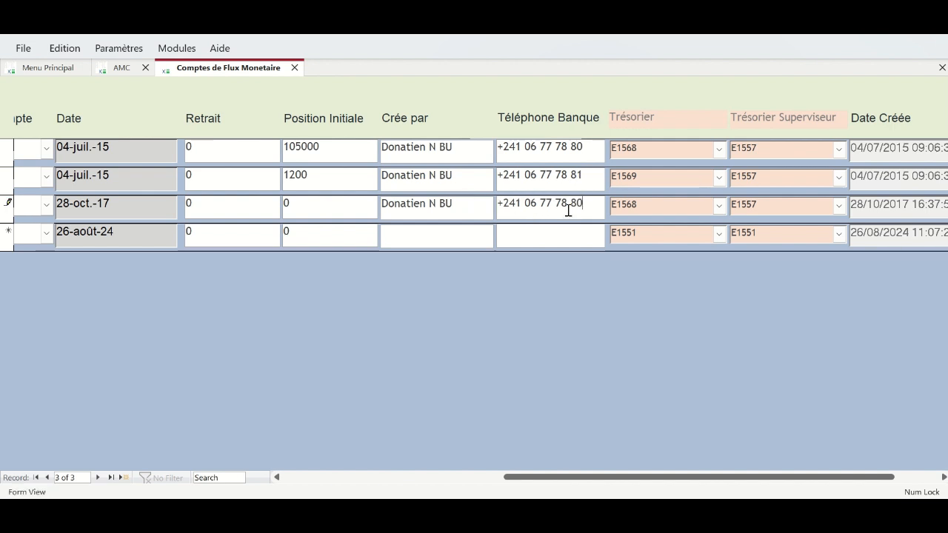
drag(579, 203, 595, 204)
text(1)
- Scroll the datasheet back left and advance to the analytic divisions list
drag(789, 476, 752, 450)
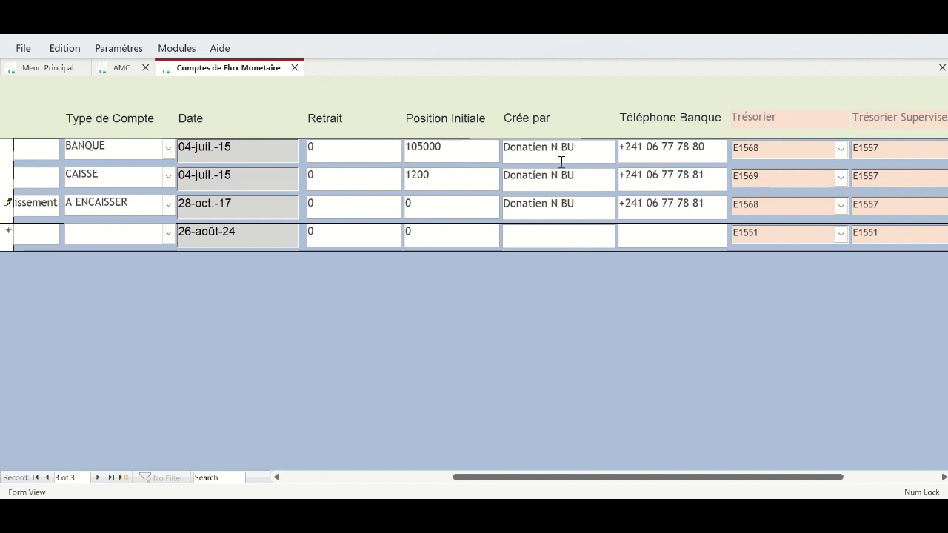
mouse_move(595, 512)
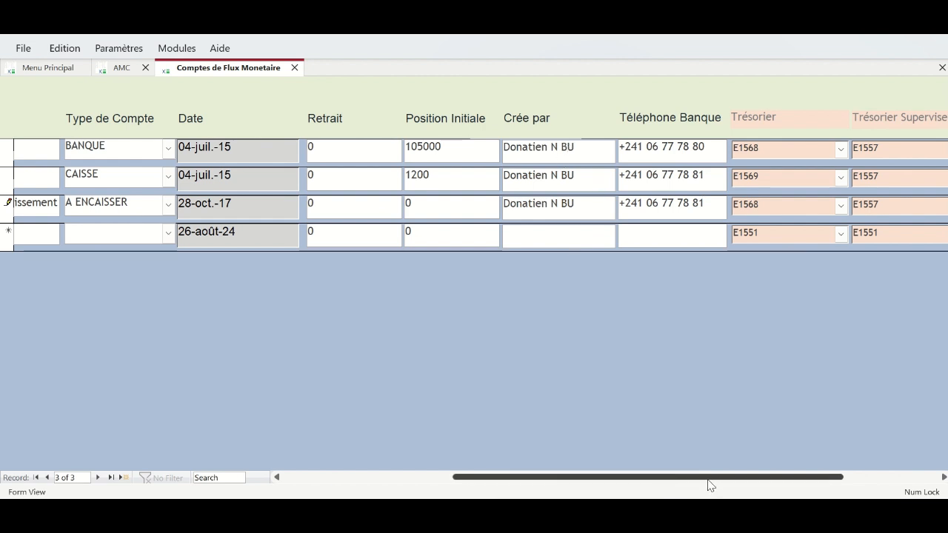
drag(708, 479, 477, 493)
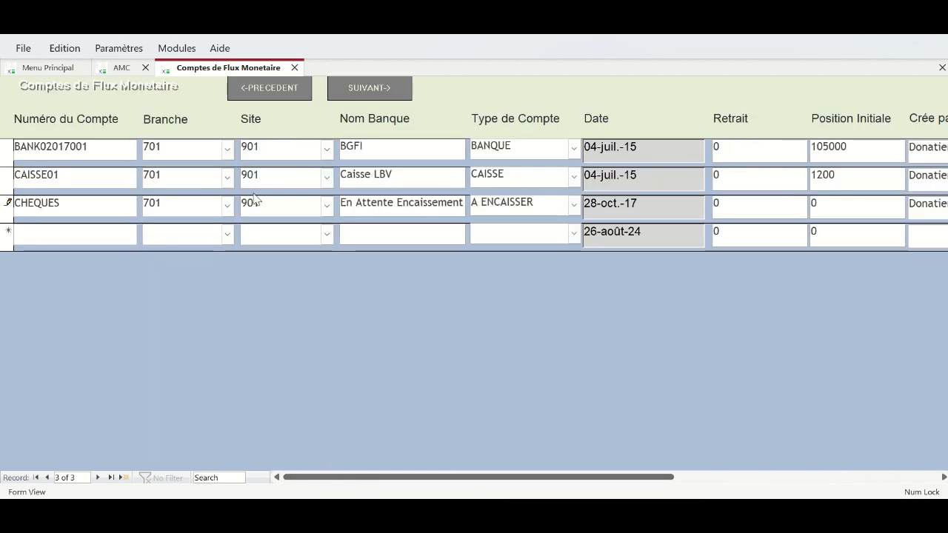
click(364, 99)
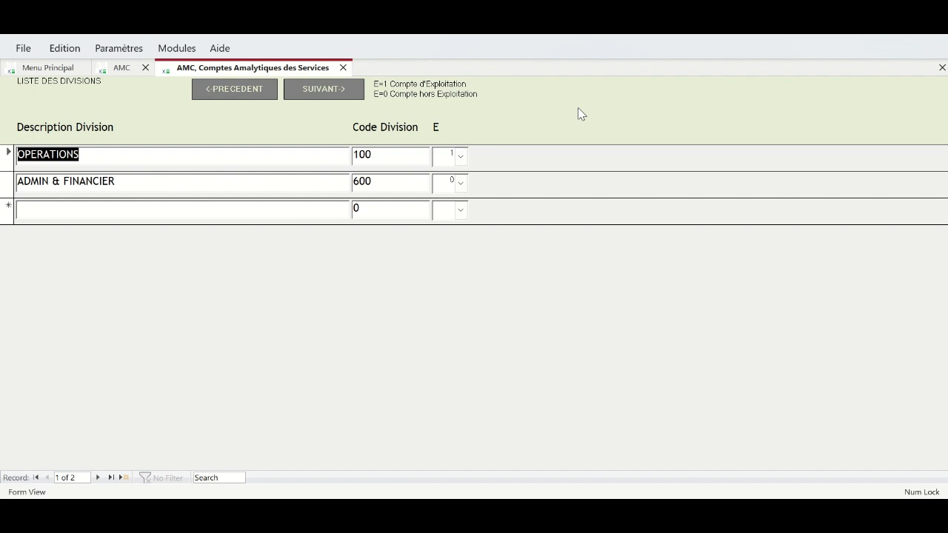
- Keep OPERATIONS at code 100 with E=1, review ADMIN & FINANCIER, then advance to departments
click(406, 148)
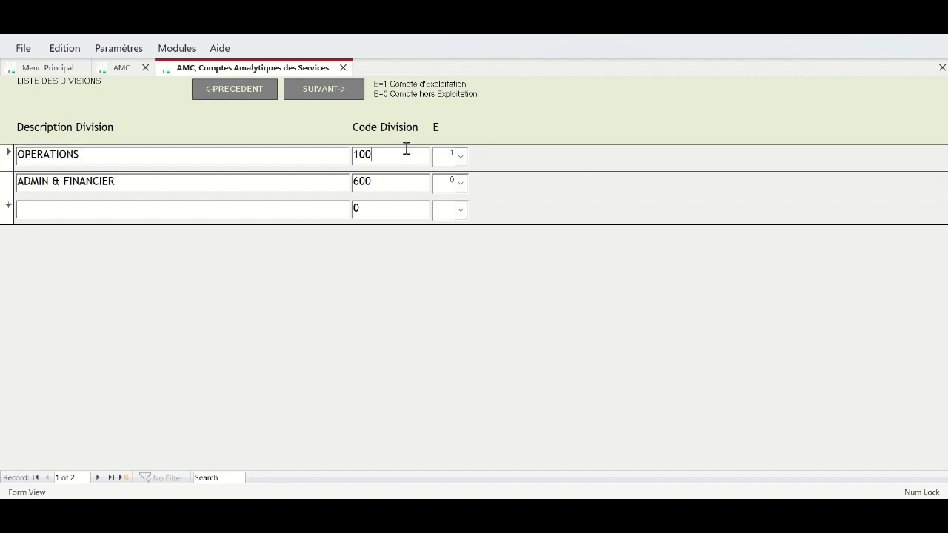
click(460, 156)
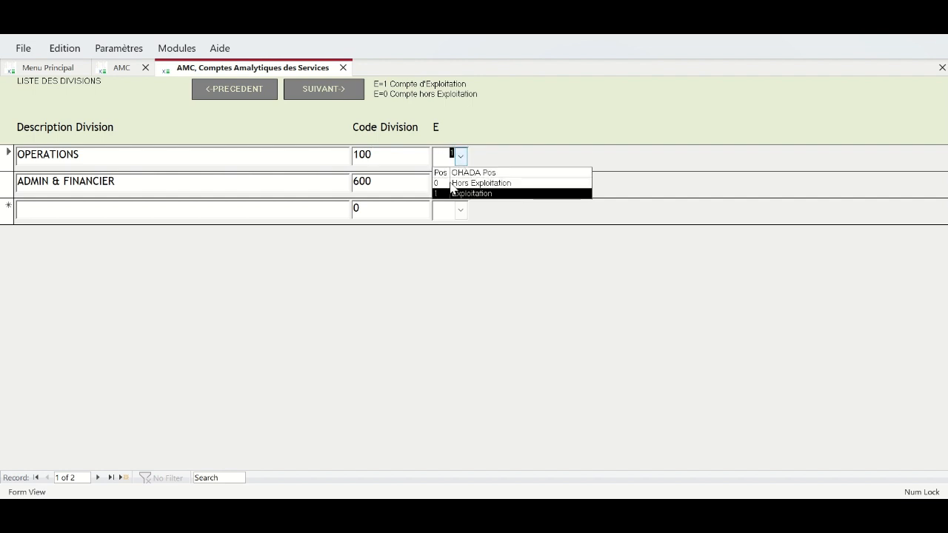
click(286, 412)
click(98, 478)
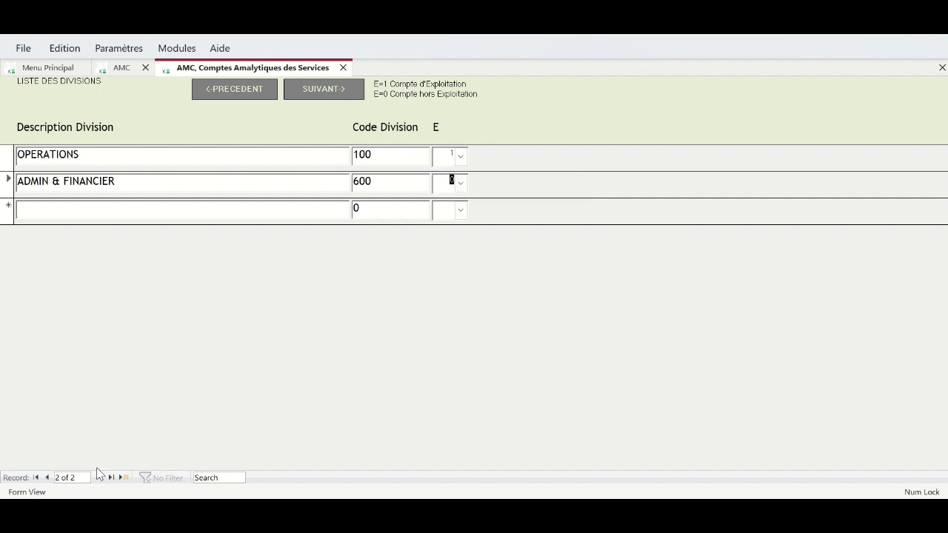
click(350, 89)
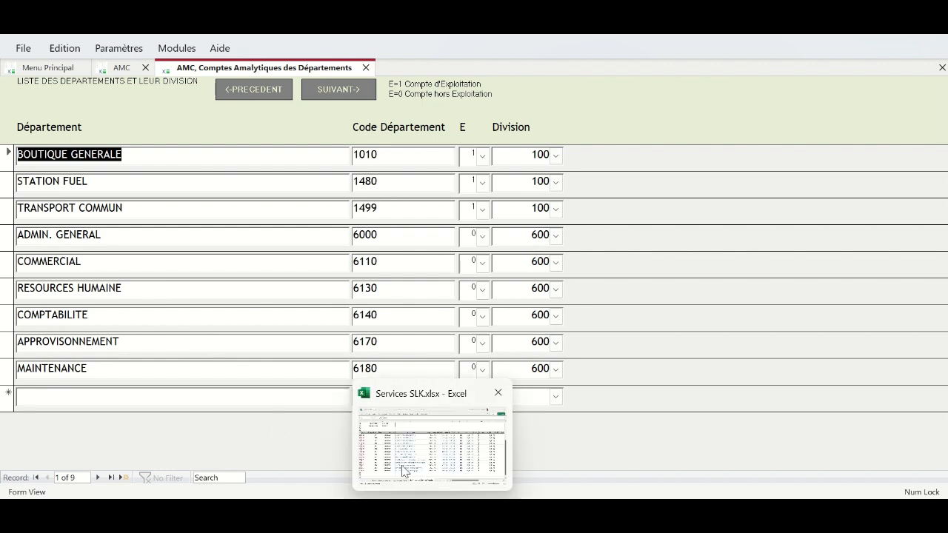
- In Services SLK.xlsx, review the SLK Structure des Service names and codes C3–C24
click(404, 470)
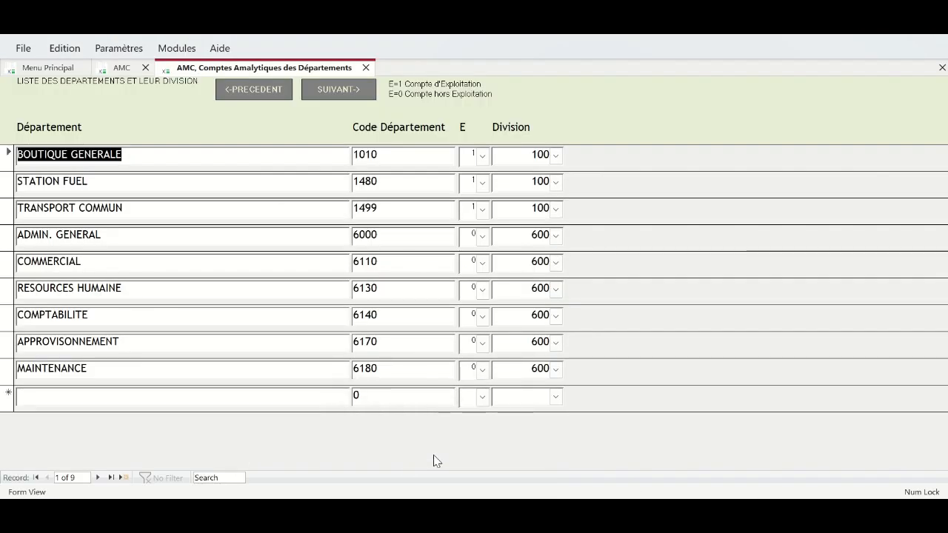
mouse_move(432, 511)
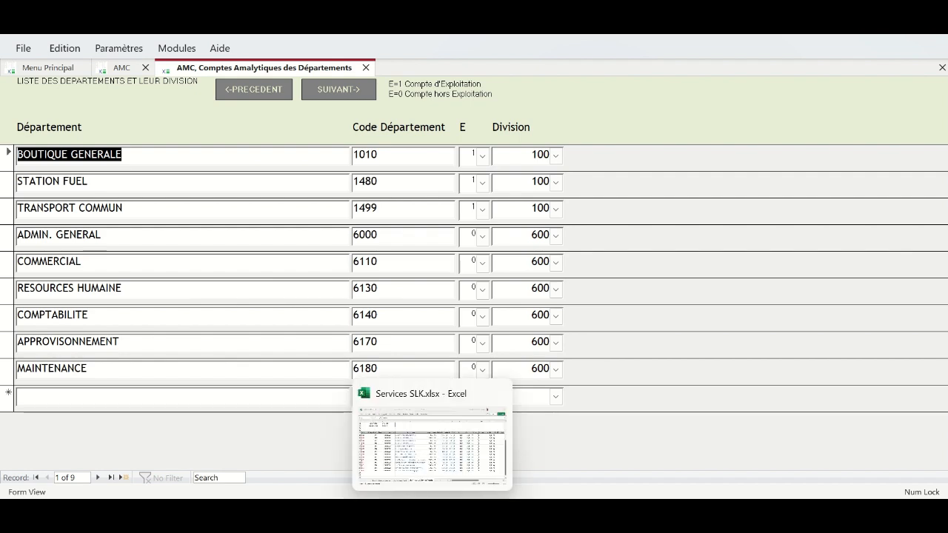
click(433, 471)
click(157, 474)
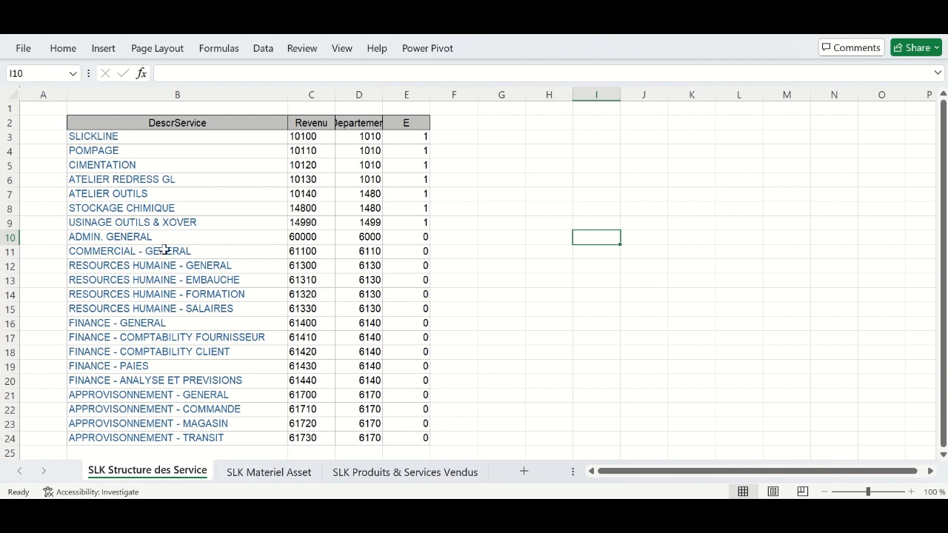
drag(123, 140, 130, 242)
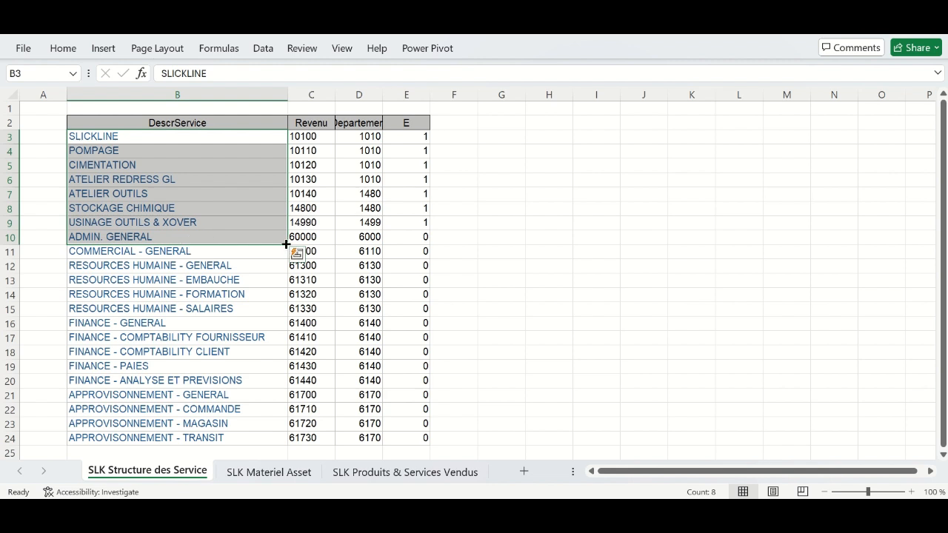
drag(305, 138, 302, 224)
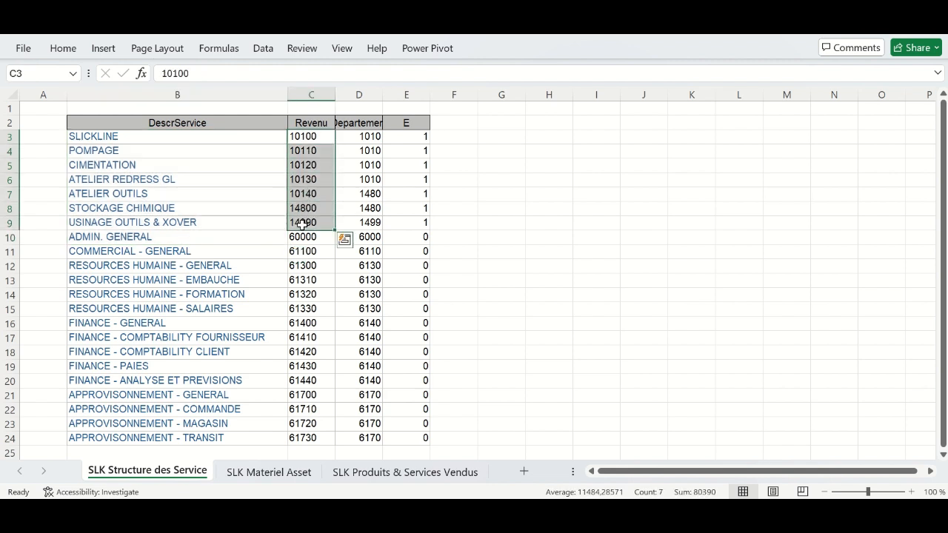
drag(304, 239, 304, 438)
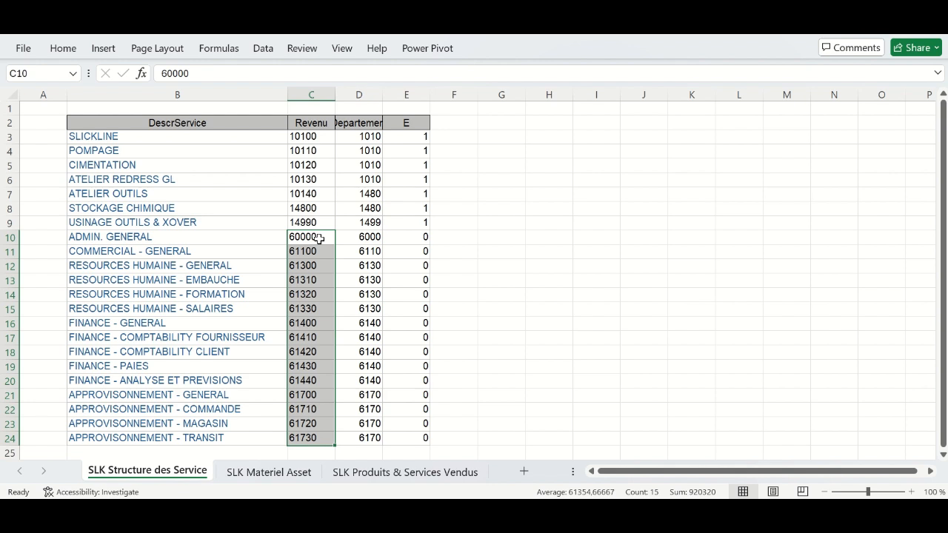
click(319, 237)
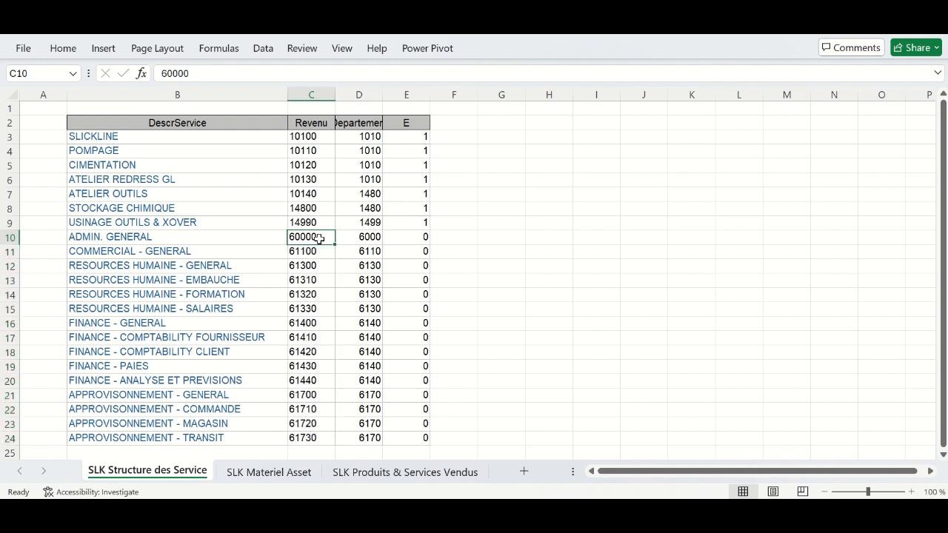
mouse_move(596, 518)
click(591, 447)
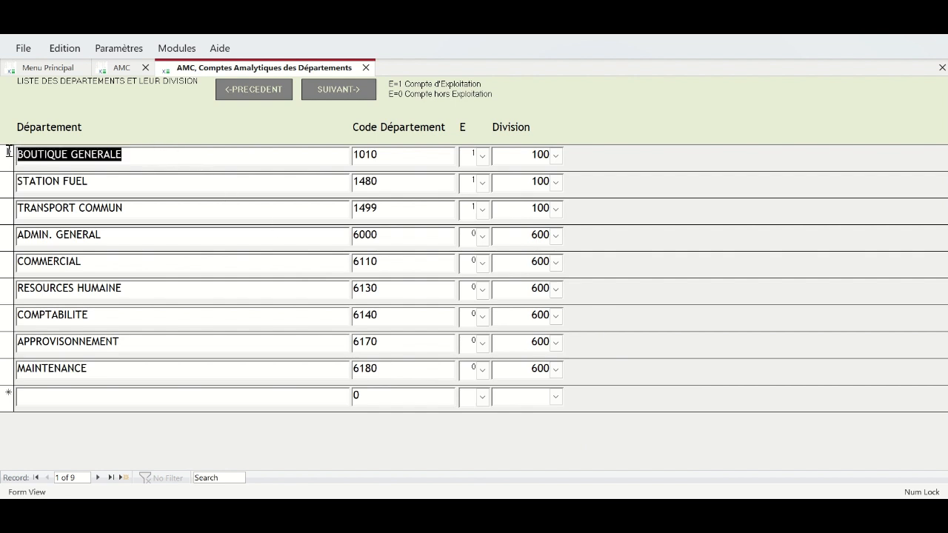
- Rename the three departments OPERATIONS, STOCKAGE and USINAGE, replacing BOUTIQUE GENERALE, STATION FUEL and TRANSPORT COMMUN
text(OPERATIONS)
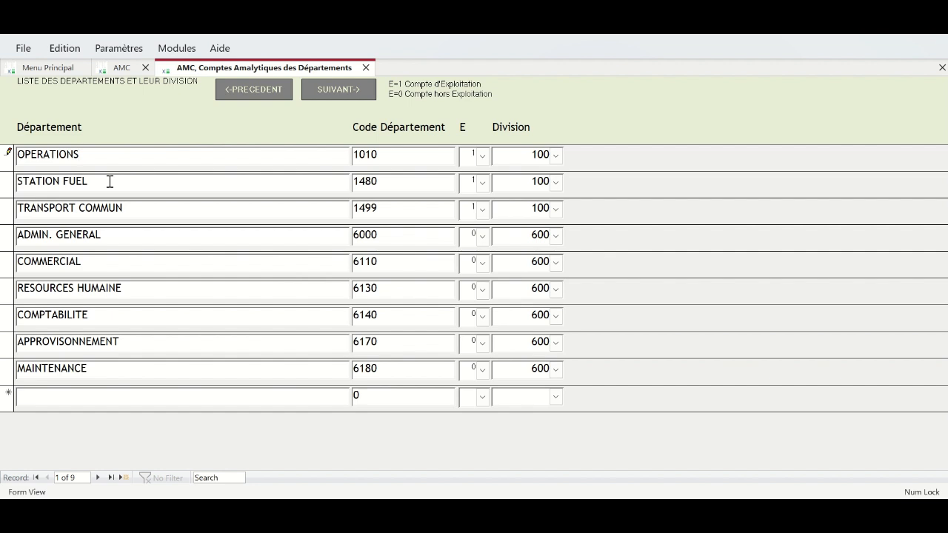
click(6, 185)
drag(104, 184, 9, 180)
text(AUTRE)
drag(129, 210, 16, 211)
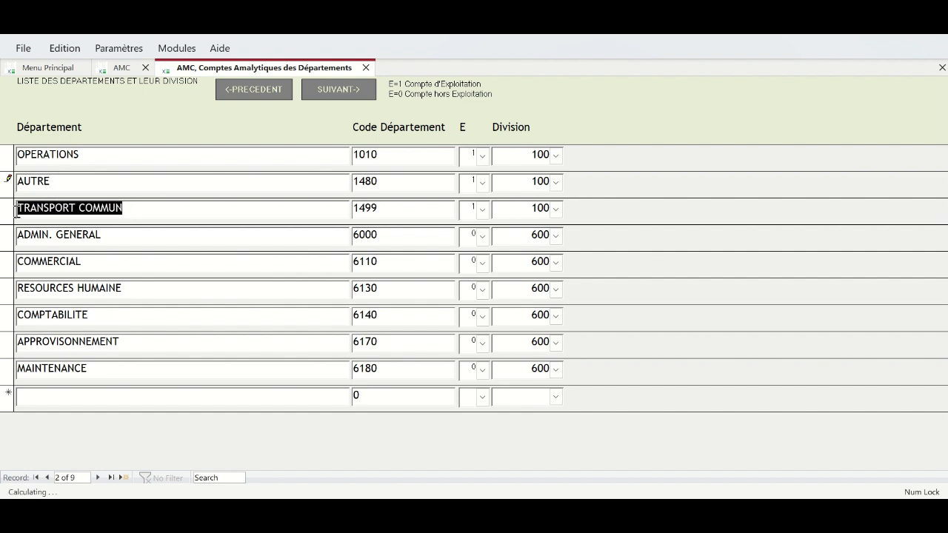
text(USINA)
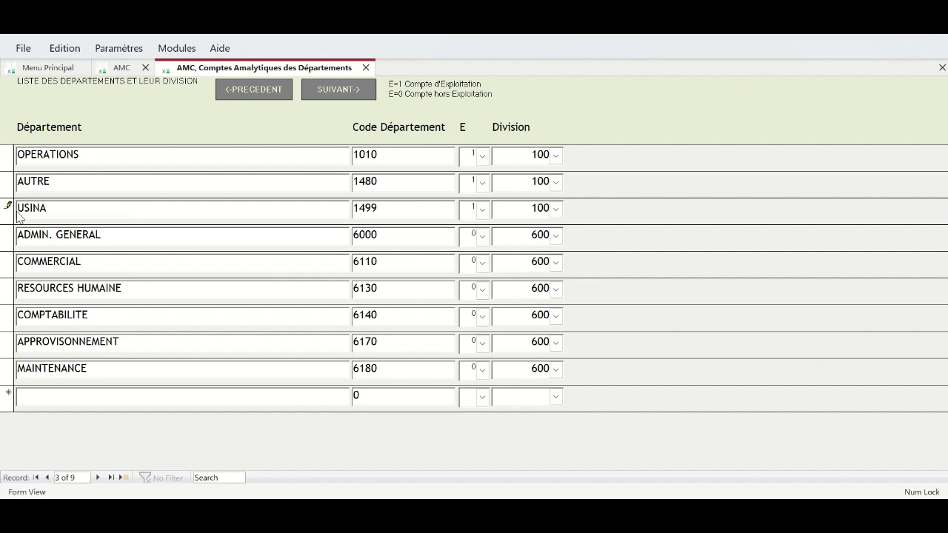
text(GE)
drag(66, 181, 11, 182)
text(STOCKAGE)
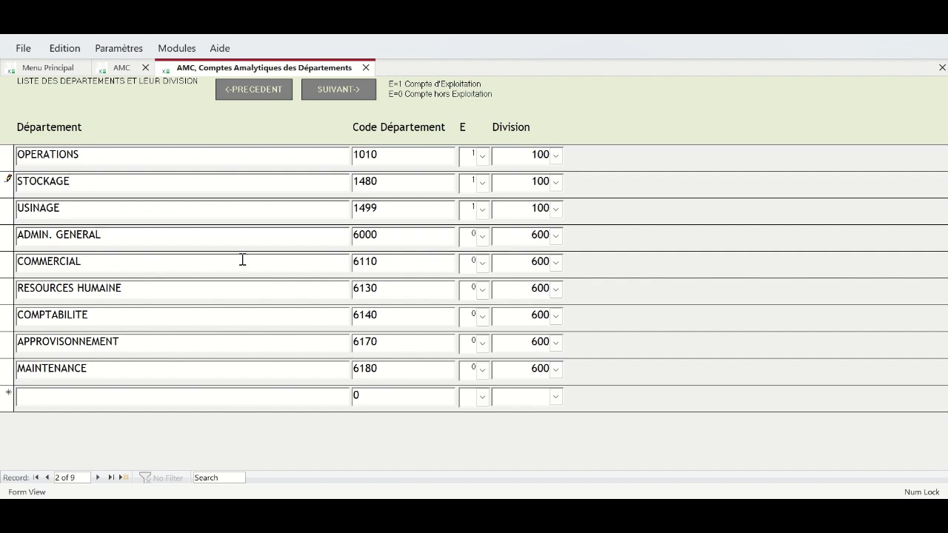
click(98, 208)
- Open the services list and check department code D3 in the Excel service sheet
click(326, 85)
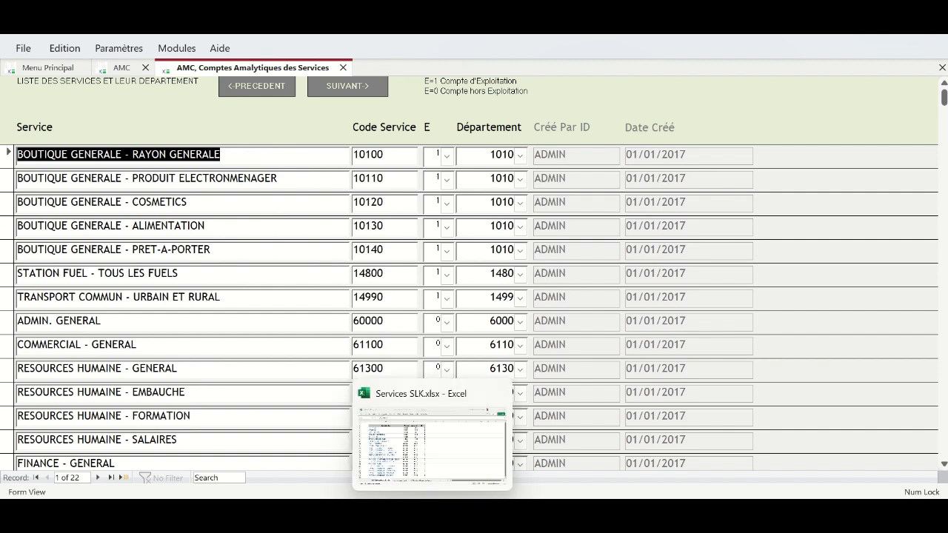
click(419, 460)
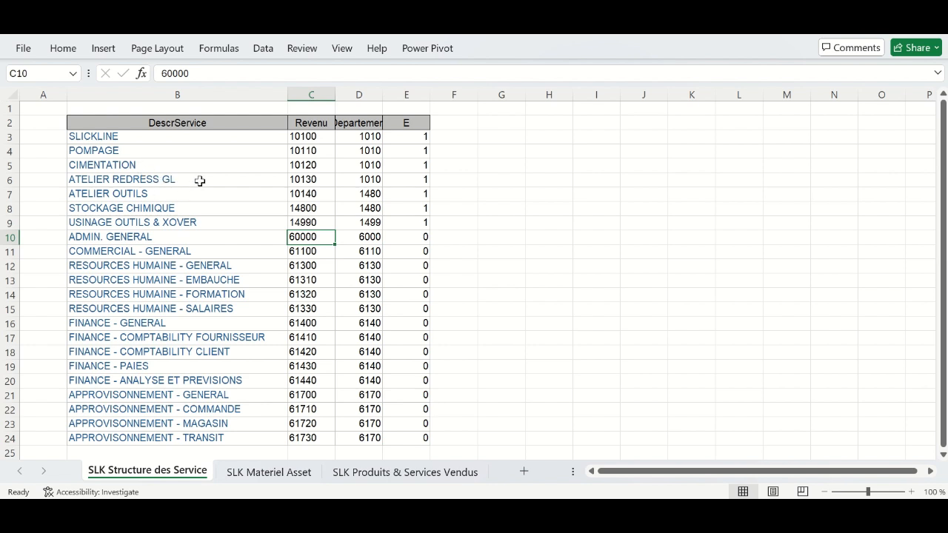
click(349, 133)
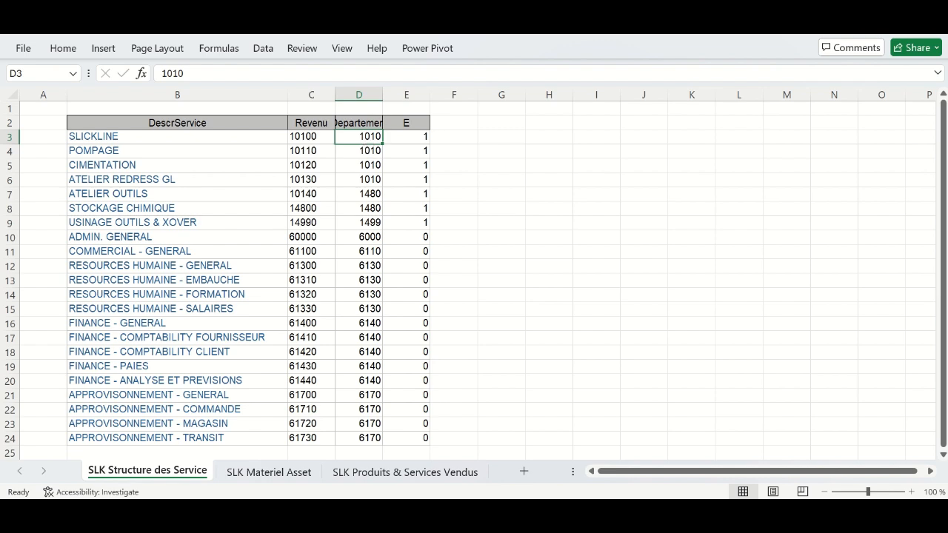
click(596, 511)
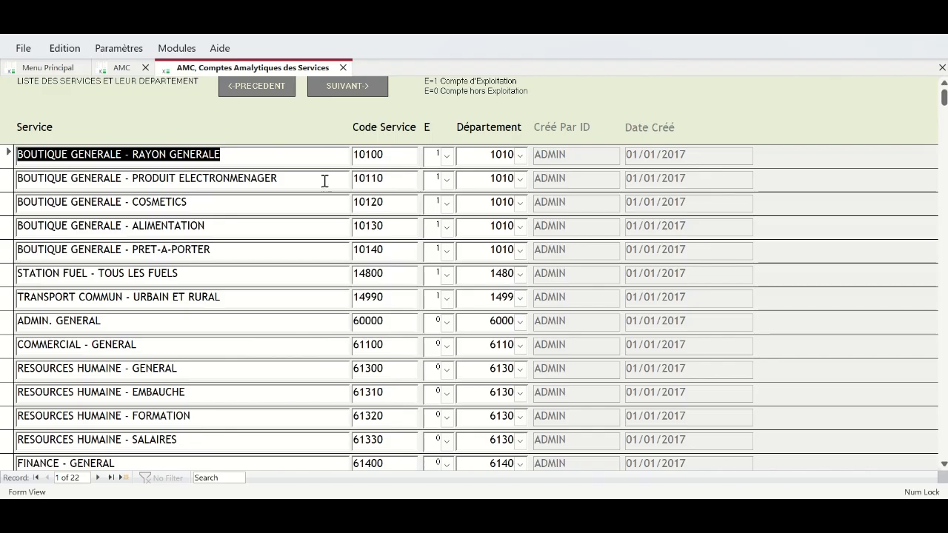
- Rename the first service SLICKLINE and type CIMENTATION over the second service name
text(SLICKLINE)
click(393, 159)
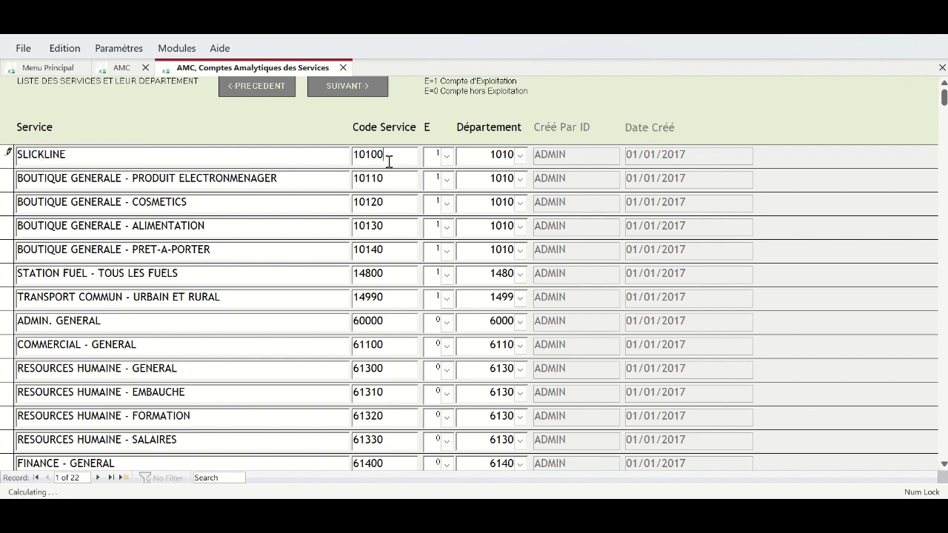
click(446, 157)
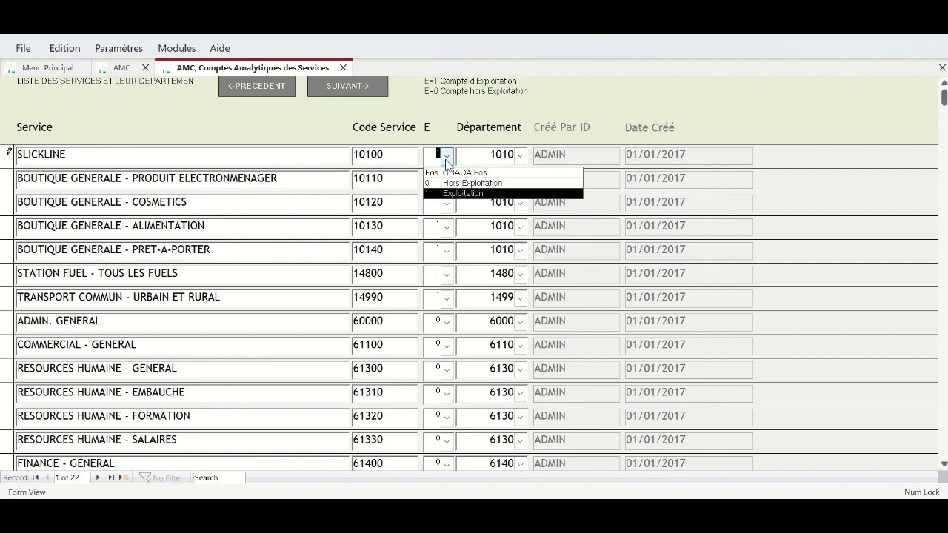
click(521, 156)
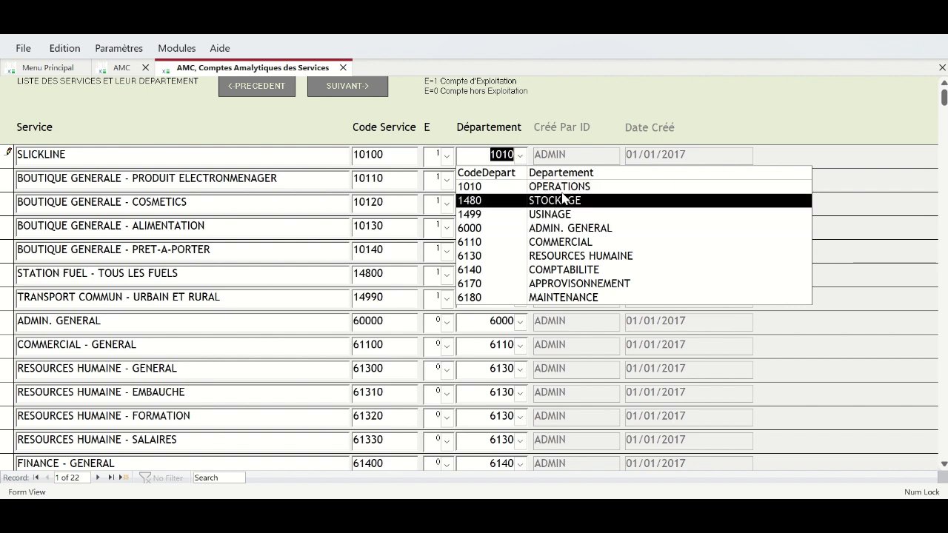
drag(289, 182, 14, 177)
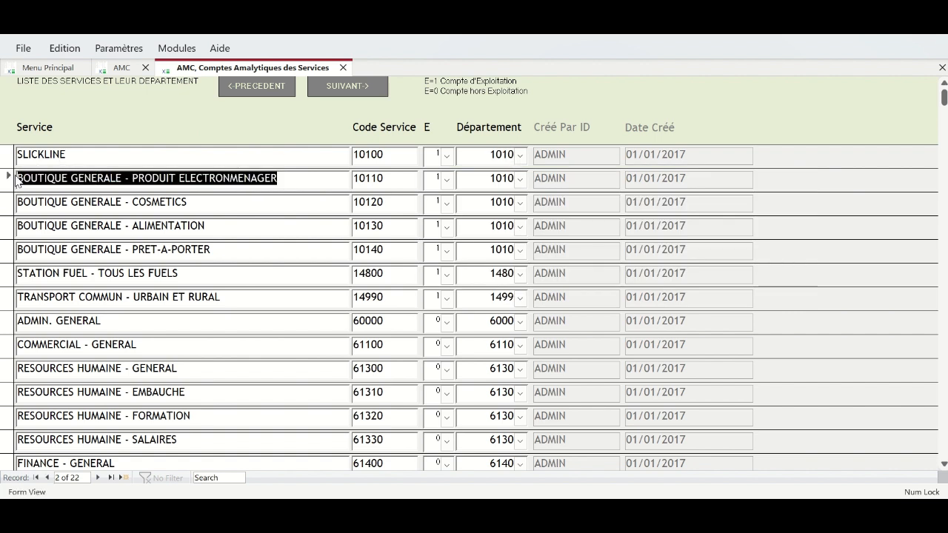
text(CIEN)
key(BackSpace)
text(MEN)
key(BackSpace)
key(BackSpace)
key(BackSpace)
key(BackSpace)
text(MENTATION)
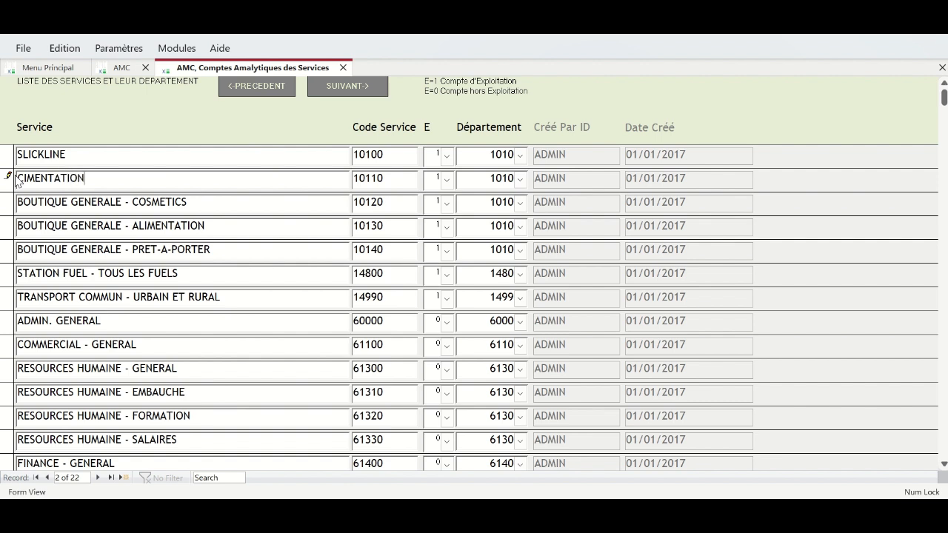
click(520, 179)
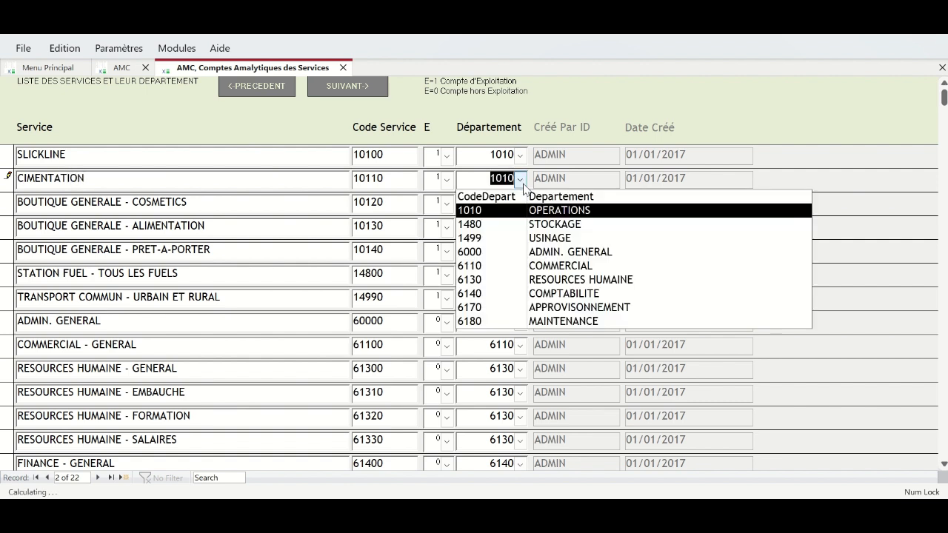
click(207, 201)
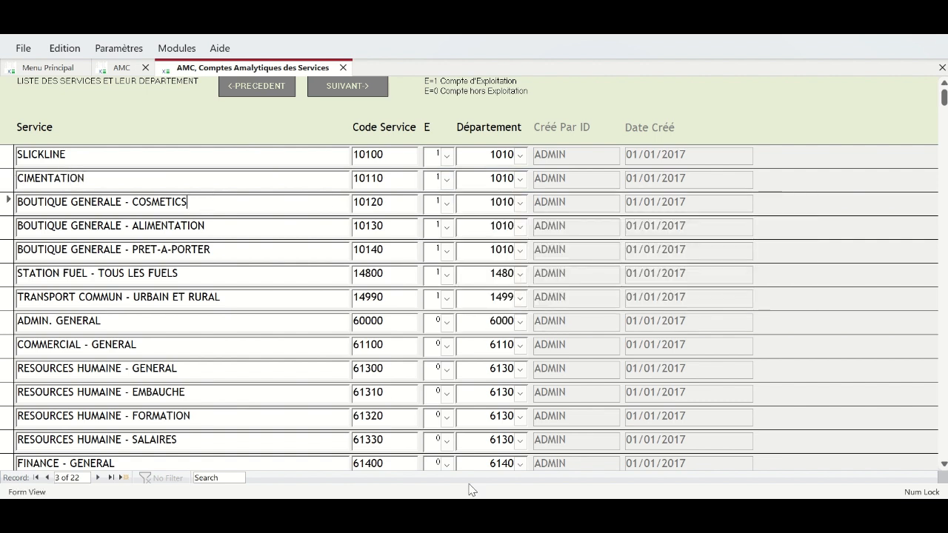
- Rename services two to four POMPAGE, CIMENTATION and ATELIER REDRESS GAS LIFT per Excel
key(alt+Tab)
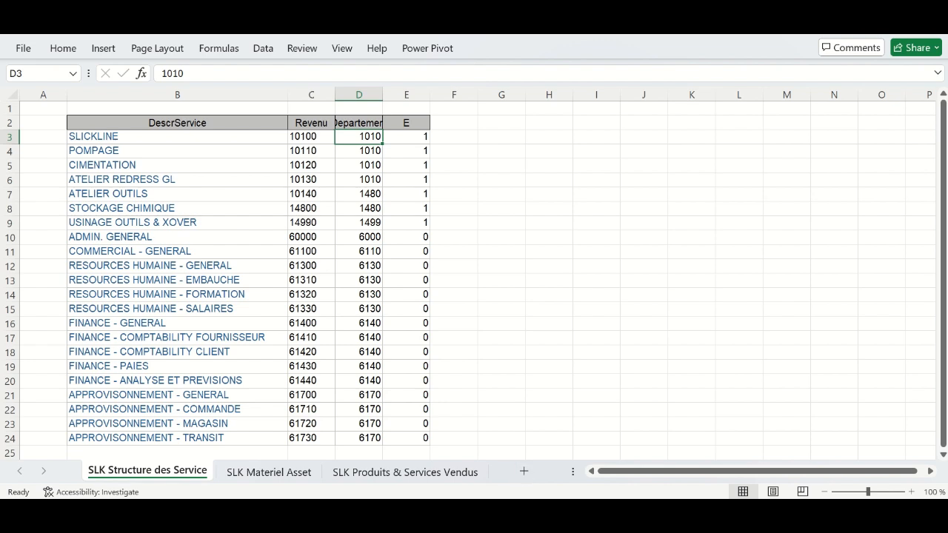
mouse_move(596, 511)
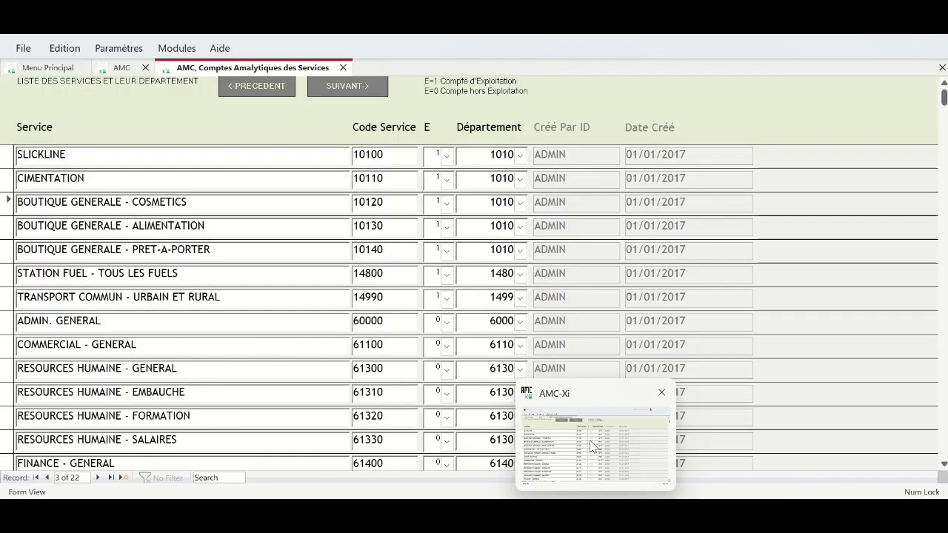
click(592, 446)
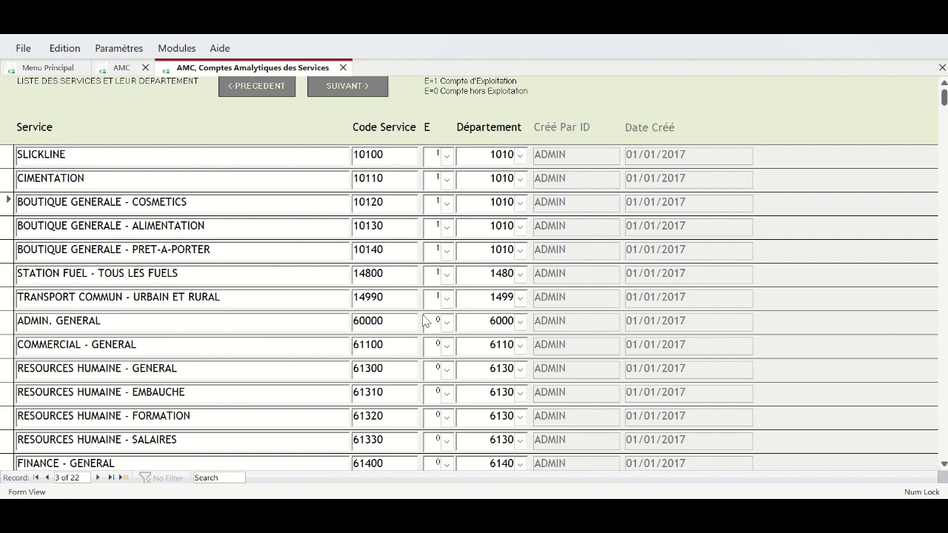
drag(216, 203, 18, 206)
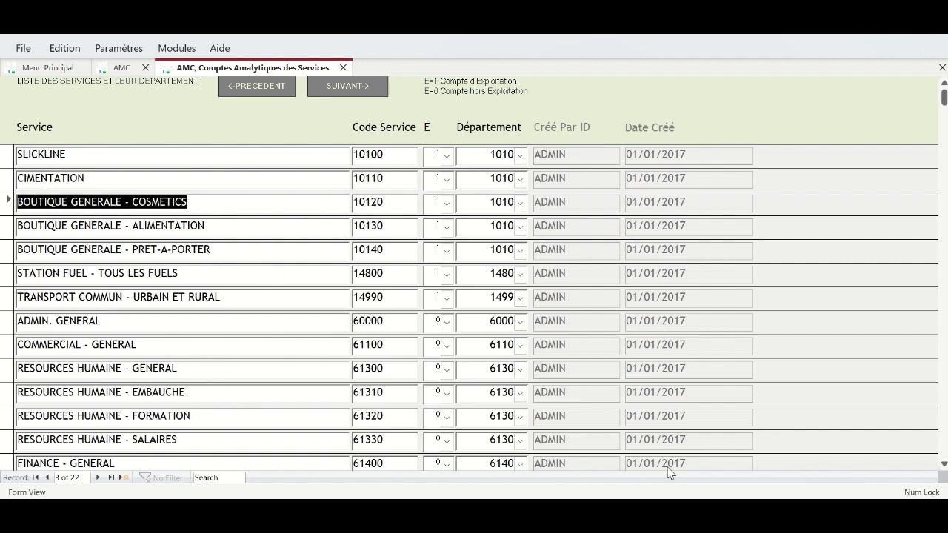
drag(93, 180, 4, 170)
text(POMP)
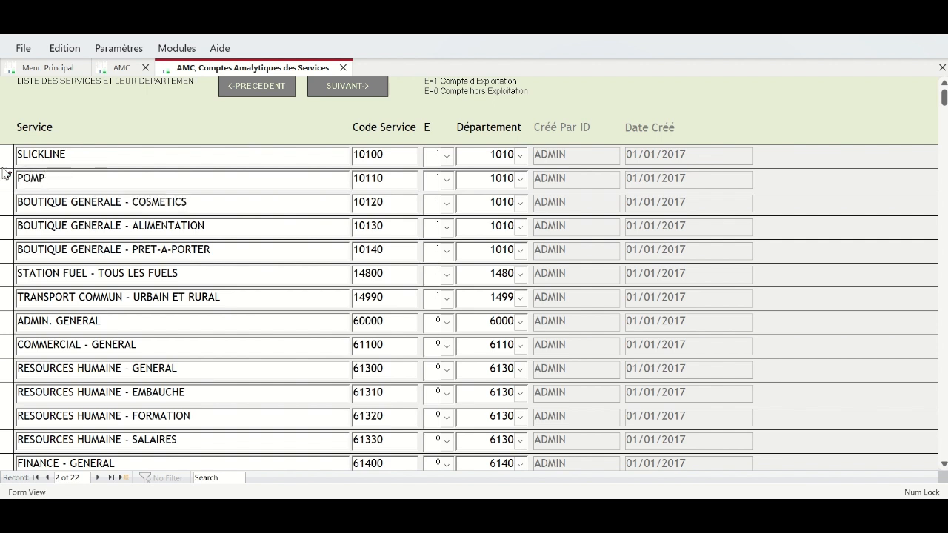
text(AGE)
drag(196, 200, 2, 184)
text(CIM)
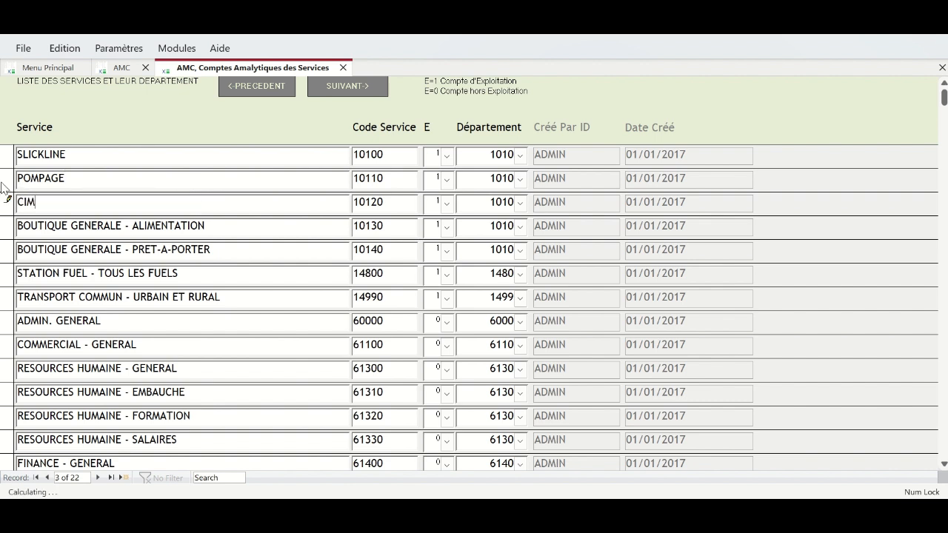
text(ENTATION)
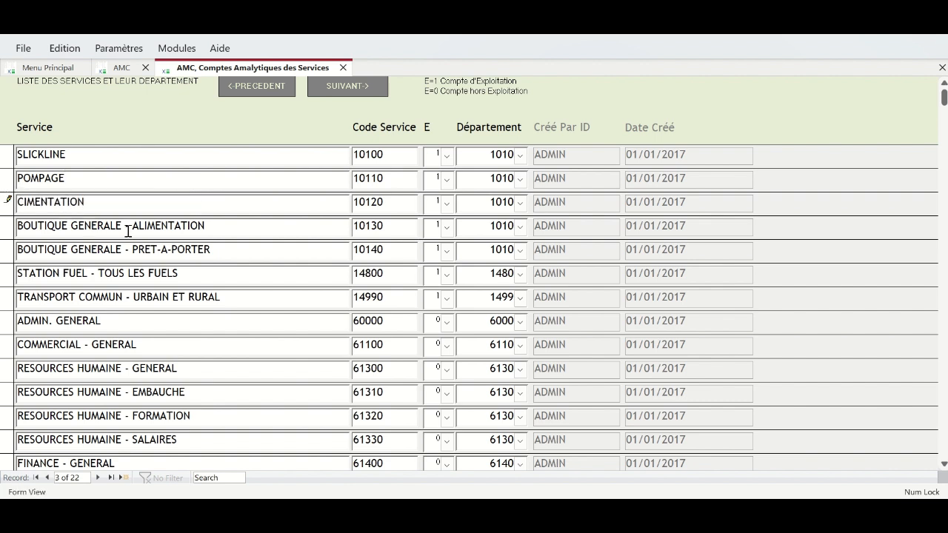
drag(212, 226, 19, 226)
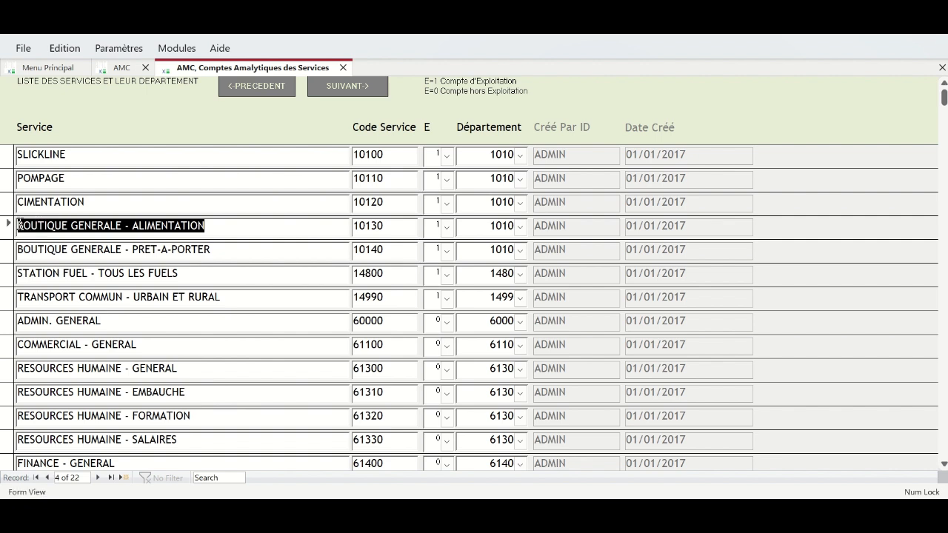
text(REDRESS GAS LIFT)
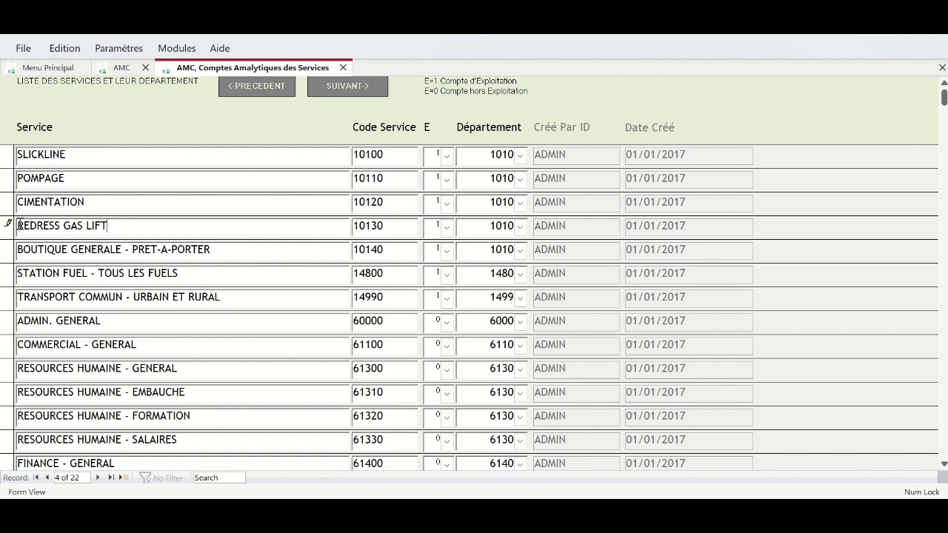
click(18, 225)
text(ATELIER)
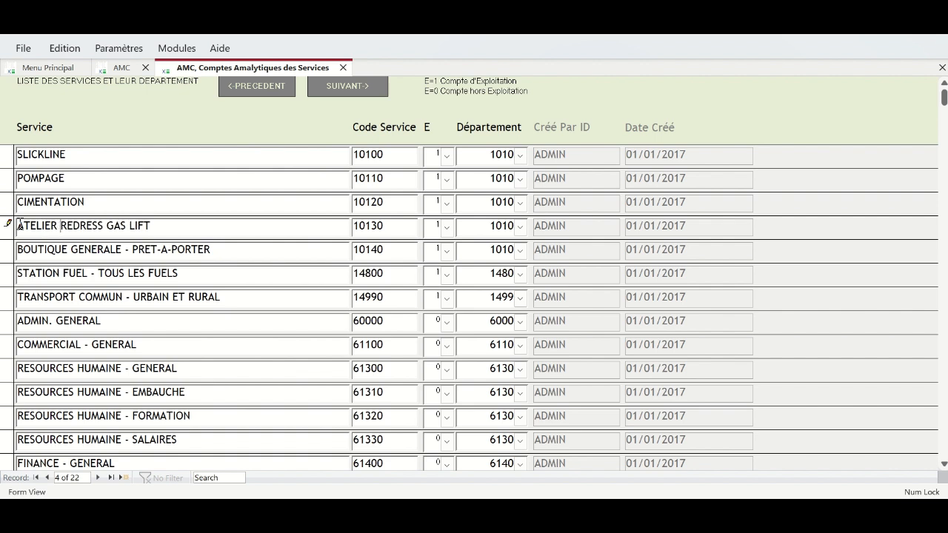
- Rename the BOUTIQUE GENERALE - PRET-A-PORTER service to ATELIER REDRESS TOOL
drag(215, 249, 18, 252)
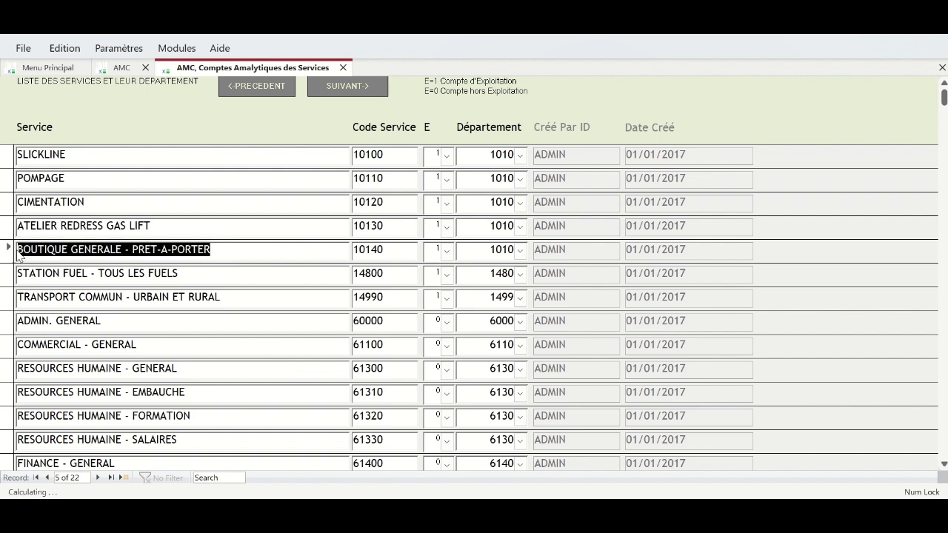
key(alt+Tab)
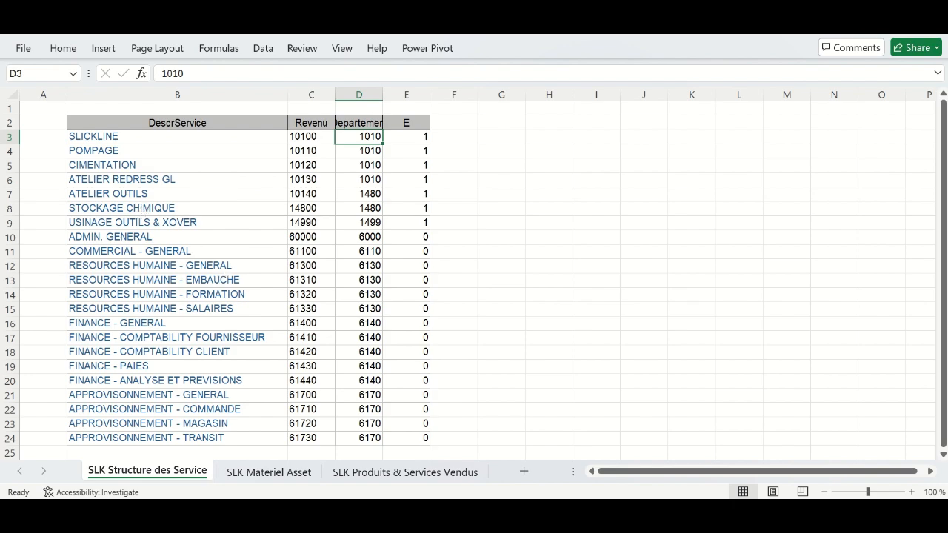
key(alt+Tab)
text(ATE)
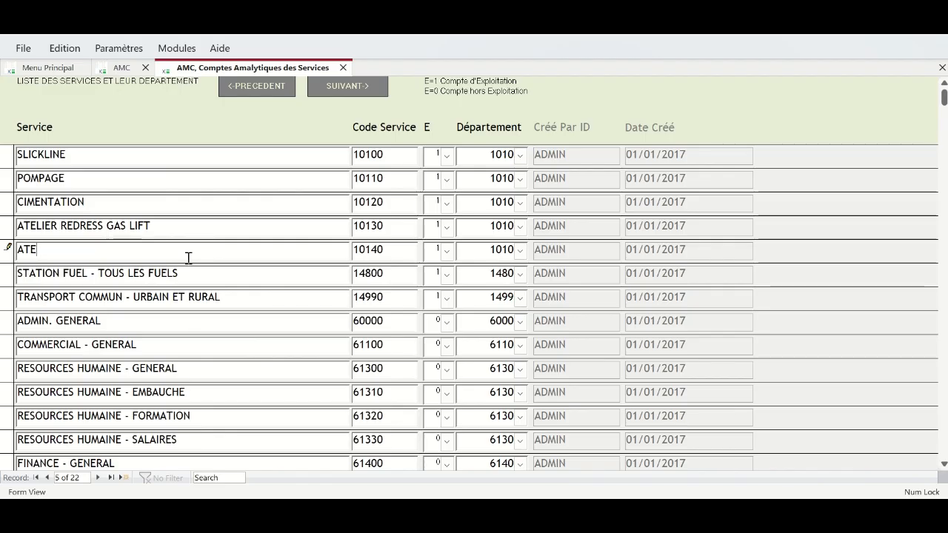
text(LIER RD)
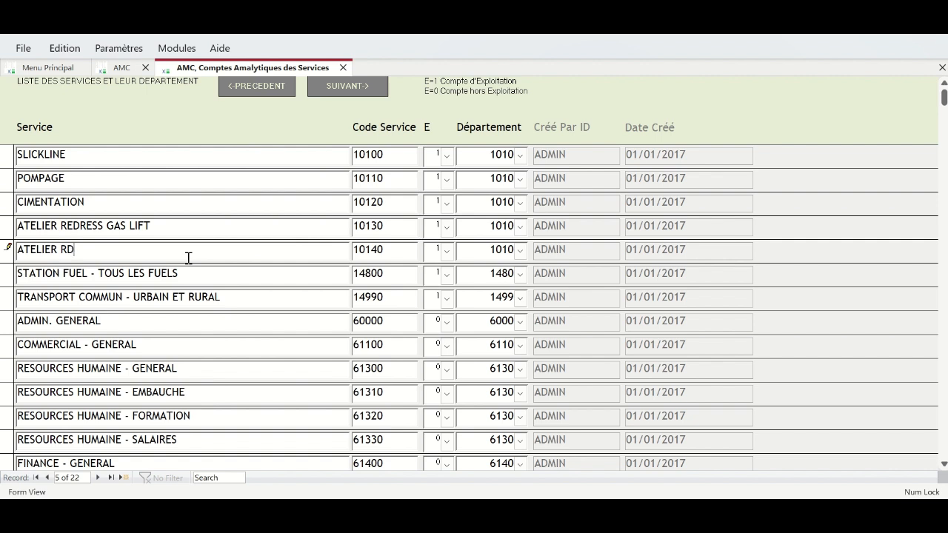
text(E+++)
key(BackSpace)
key(BackSpace)
key(BackSpace)
key(BackSpace)
key(BackSpace)
text(EDRESS TOOL)
click(388, 515)
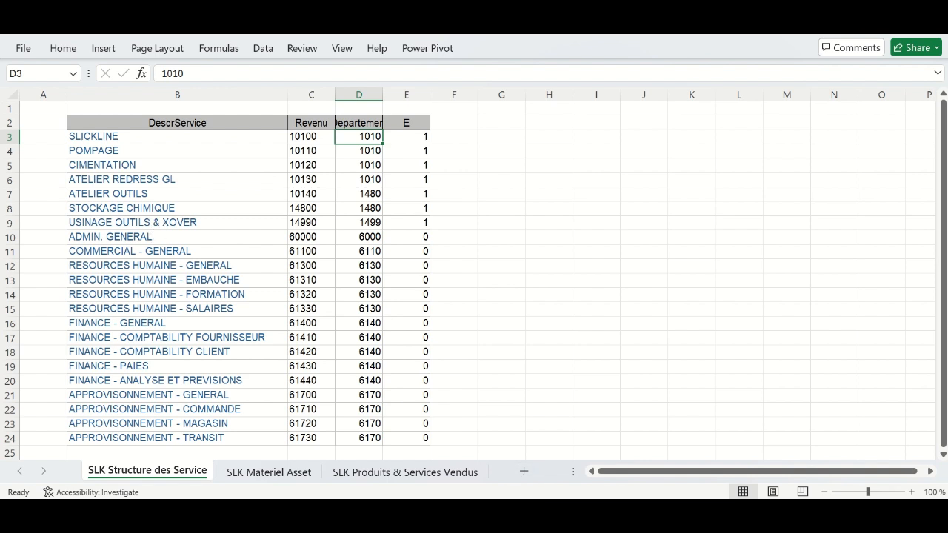
mouse_move(595, 515)
click(585, 458)
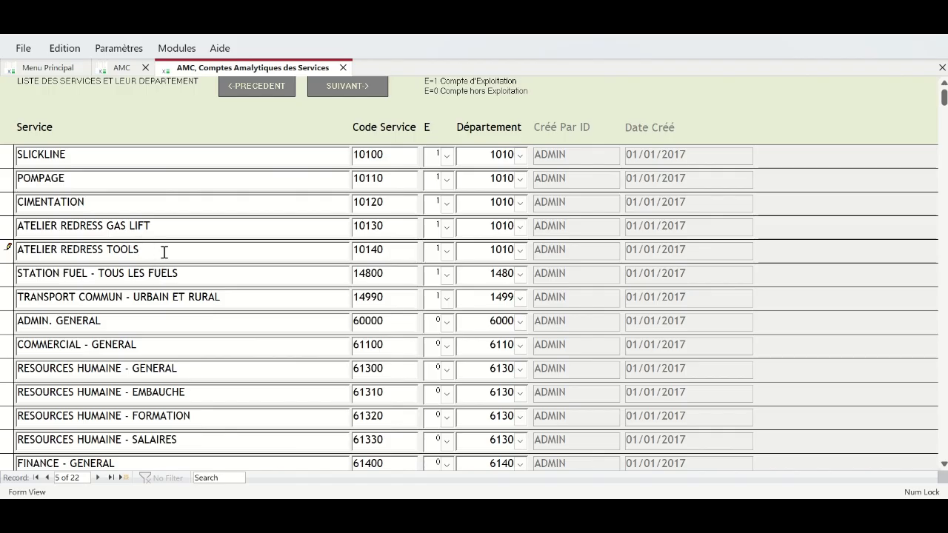
- Rename the STATION FUEL and TRANSPORT COMMUN services to STOCKAGE CHIMIQUE and USINAGE OUTILS & XOVER
drag(189, 274, 15, 274)
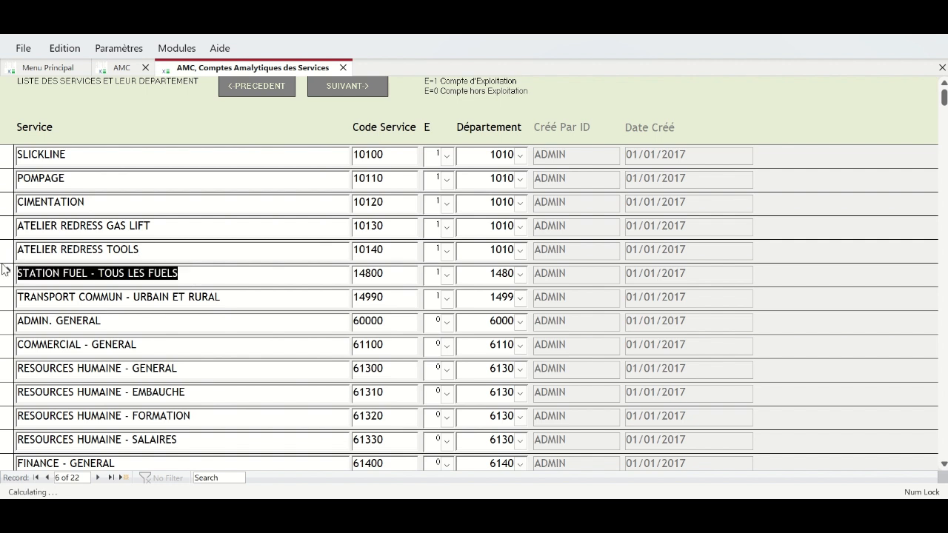
text(STOCKAGE CHIMIQUE)
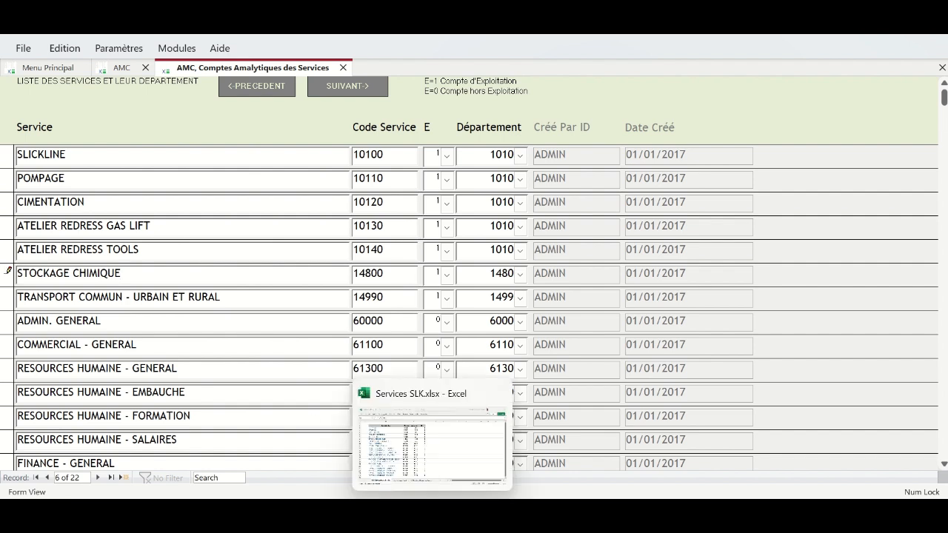
click(432, 512)
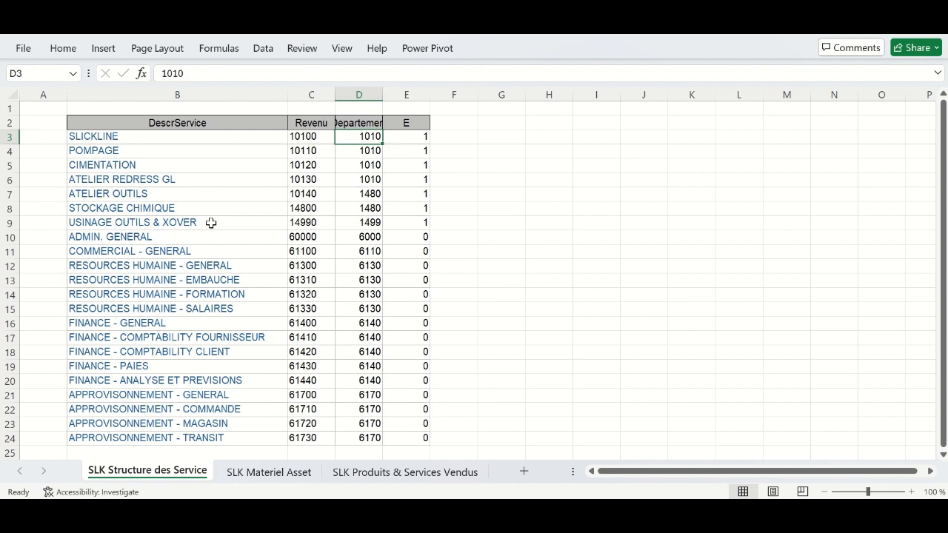
key(alt+Tab)
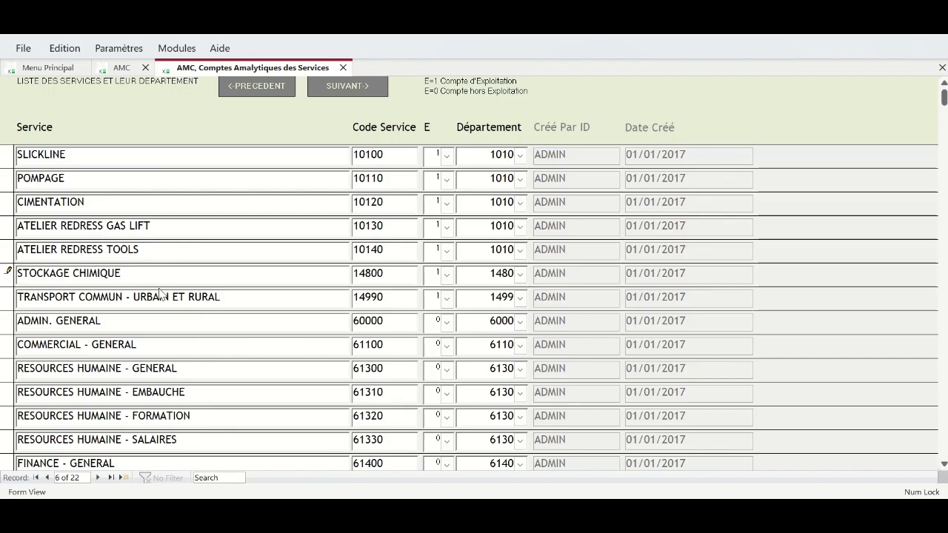
drag(220, 300, 19, 296)
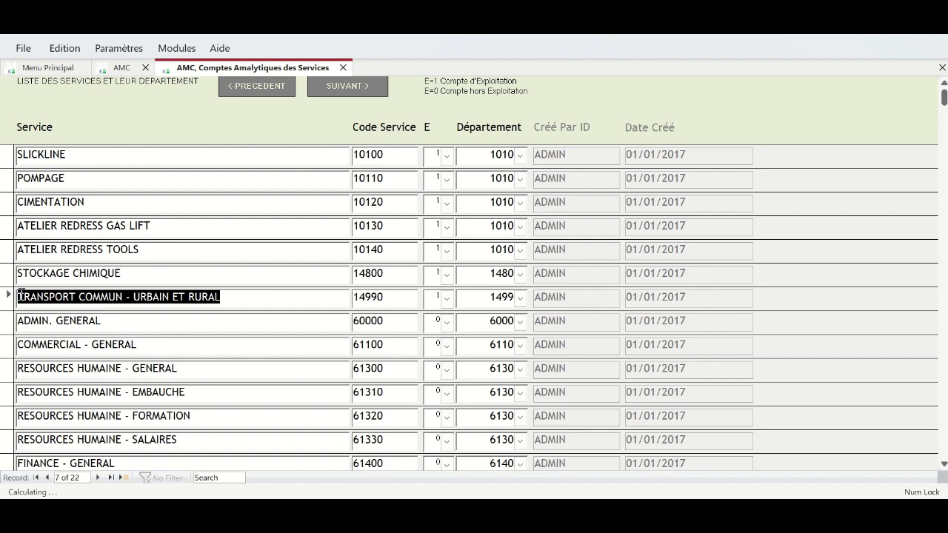
text(USIN)
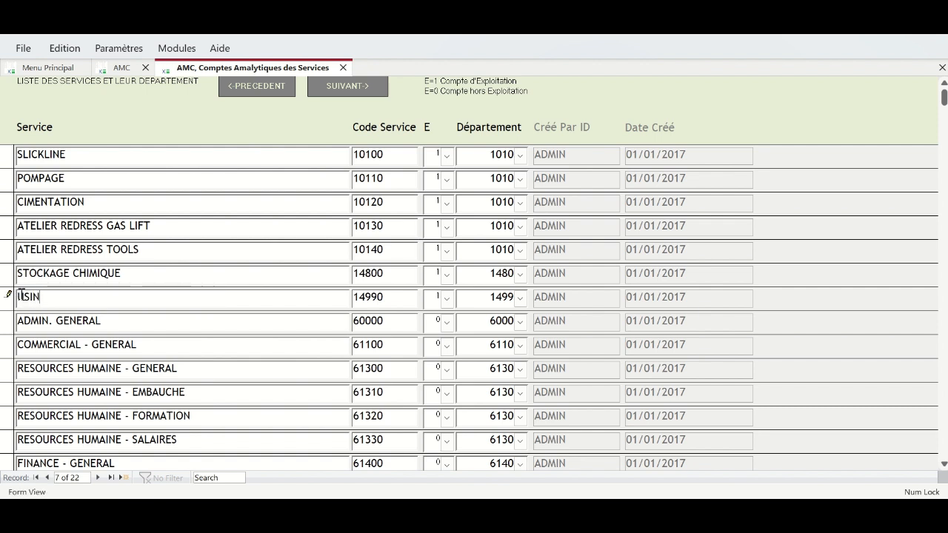
text(AGE OUTI)
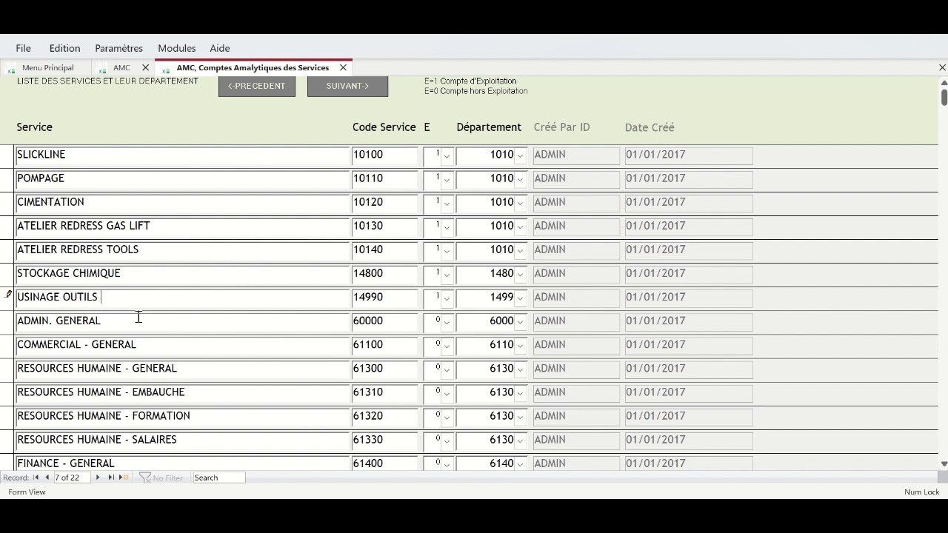
text(LS & XOVER)
- Confirm SLICKLINE, POMPAGE and CIMENTATION stay in department 1010, glancing at the departments form
click(522, 156)
click(522, 156)
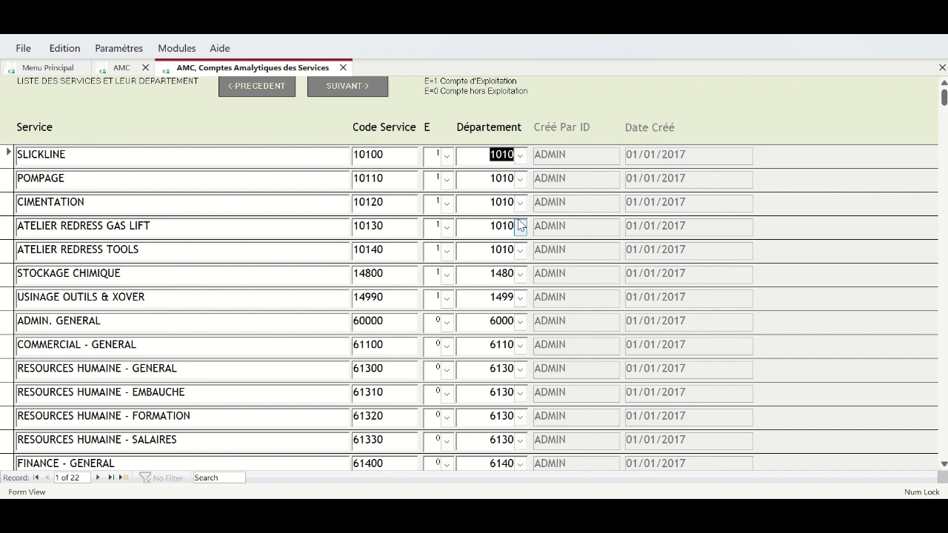
click(521, 180)
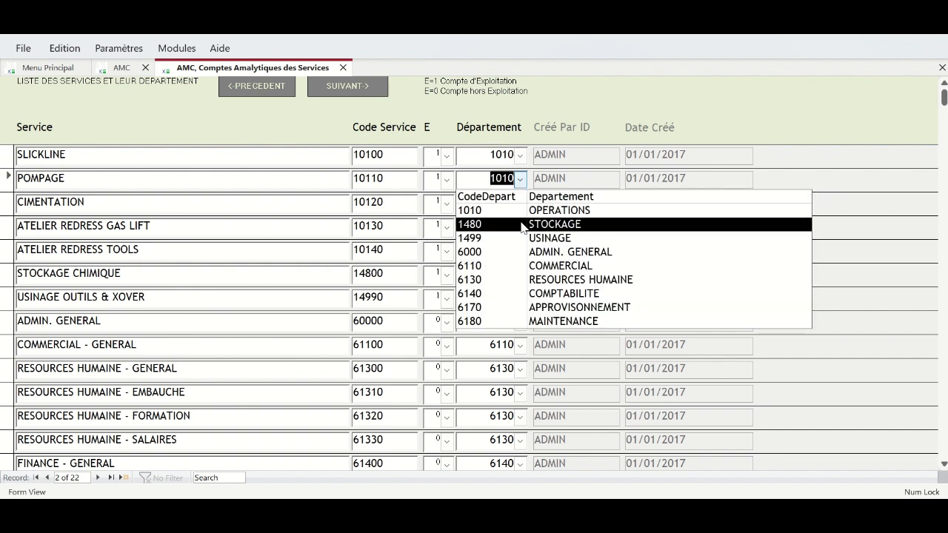
click(520, 179)
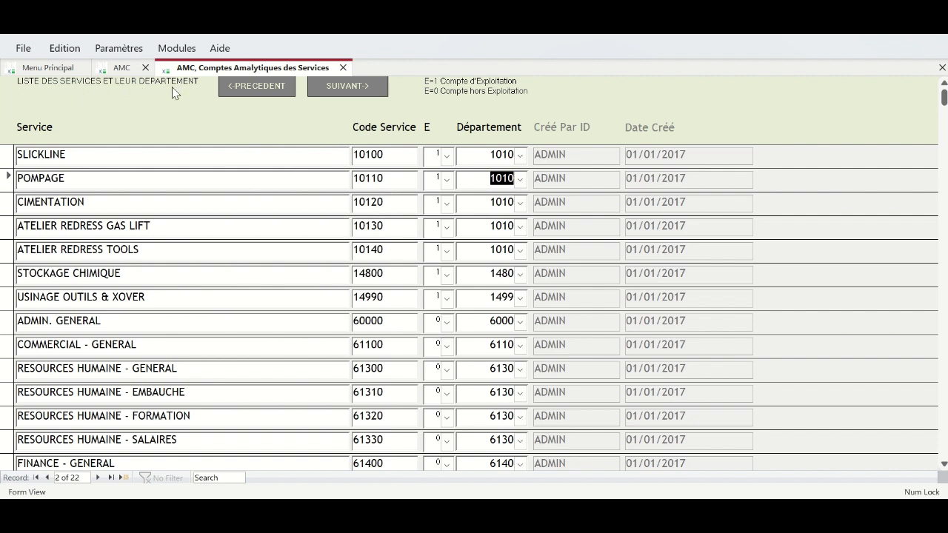
click(521, 205)
click(521, 207)
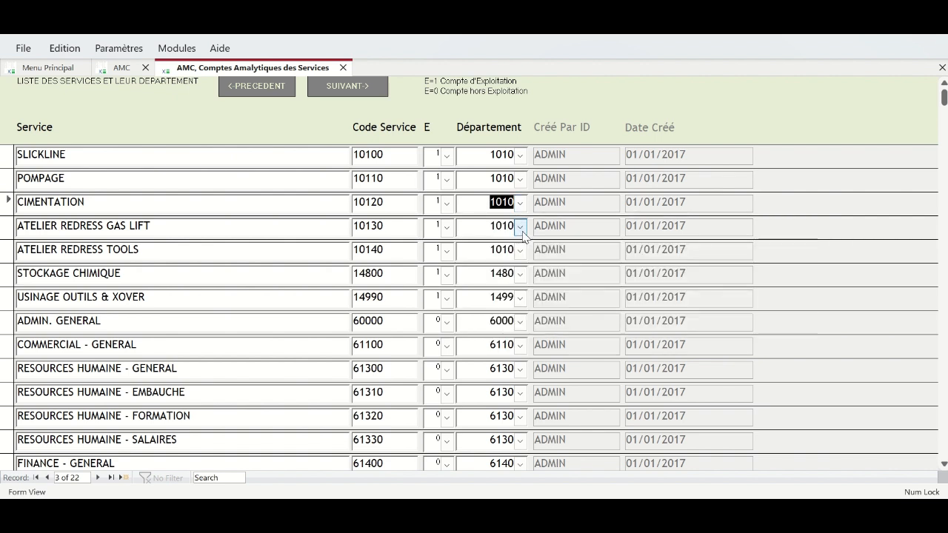
click(521, 229)
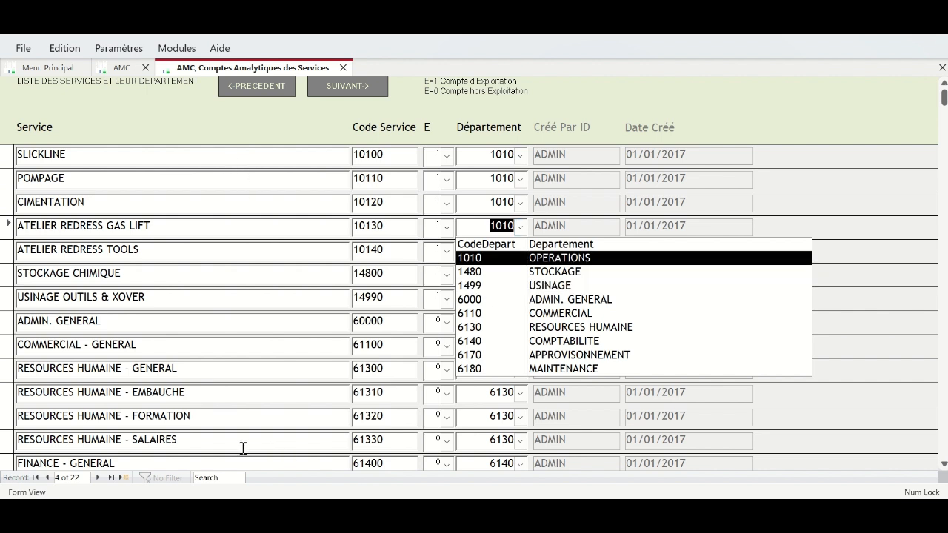
click(241, 88)
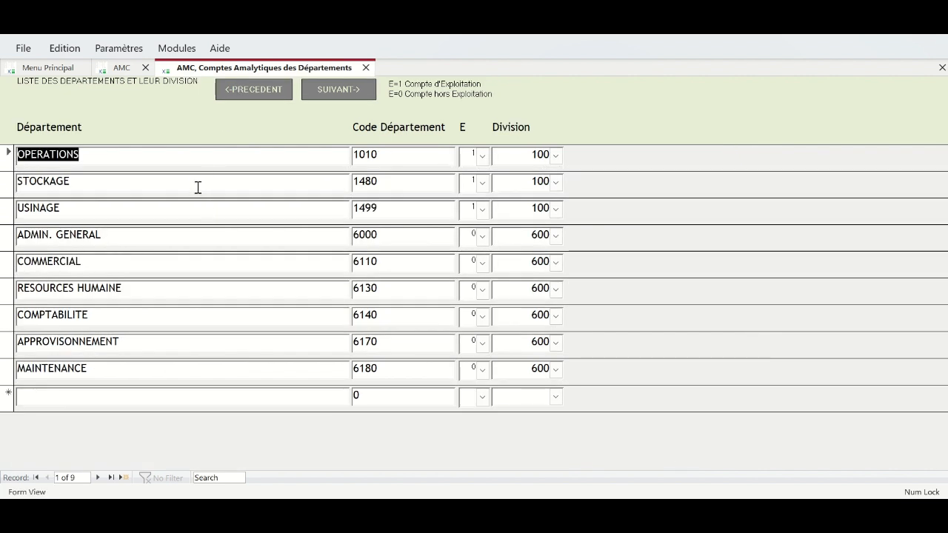
click(332, 98)
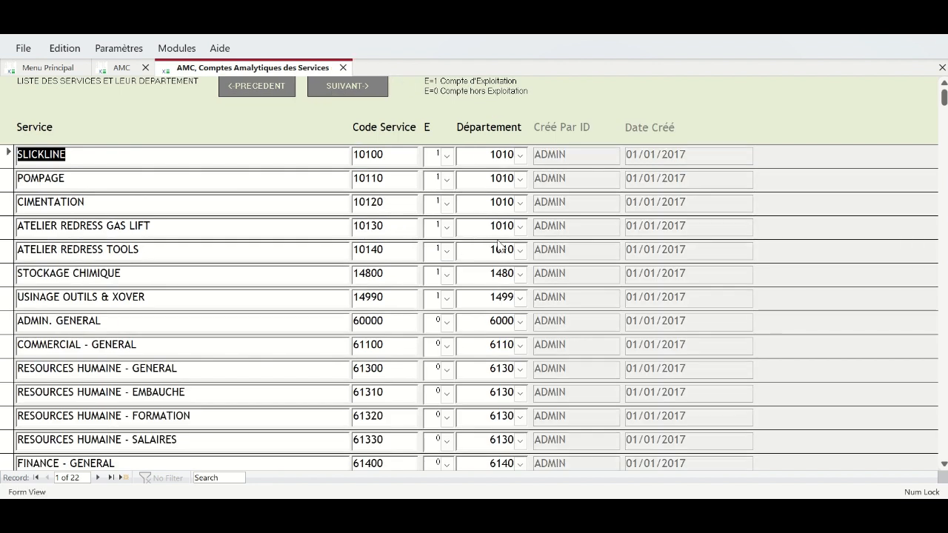
- Assign ATELIER REDRESS GAS LIFT to OPERATIONS, keep STOCKAGE CHIMIQUE and USINAGE departments, then advance
click(521, 226)
click(535, 259)
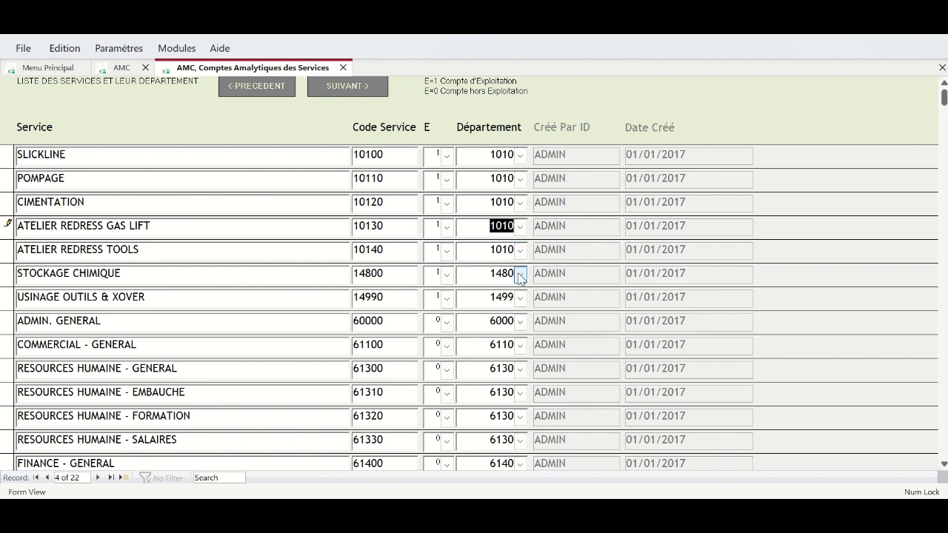
click(521, 276)
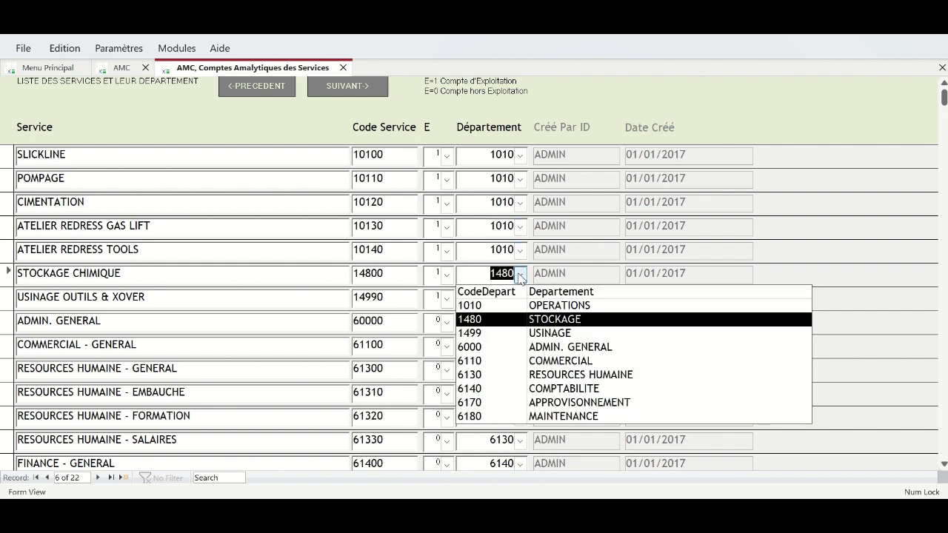
click(535, 320)
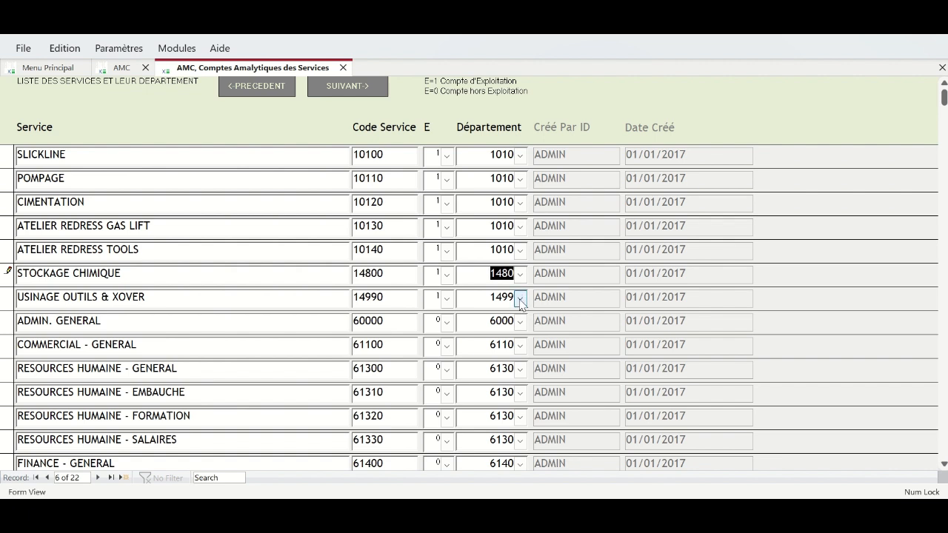
click(520, 297)
click(537, 357)
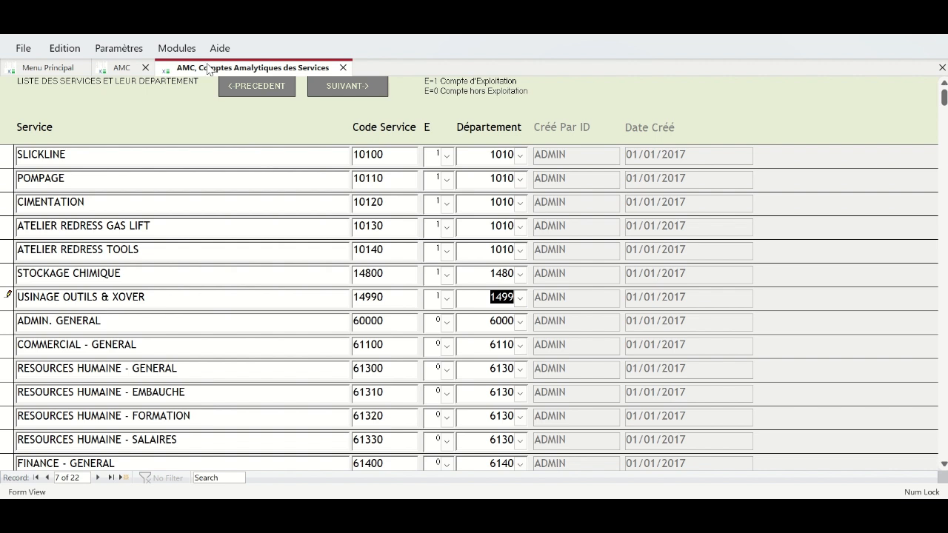
click(337, 90)
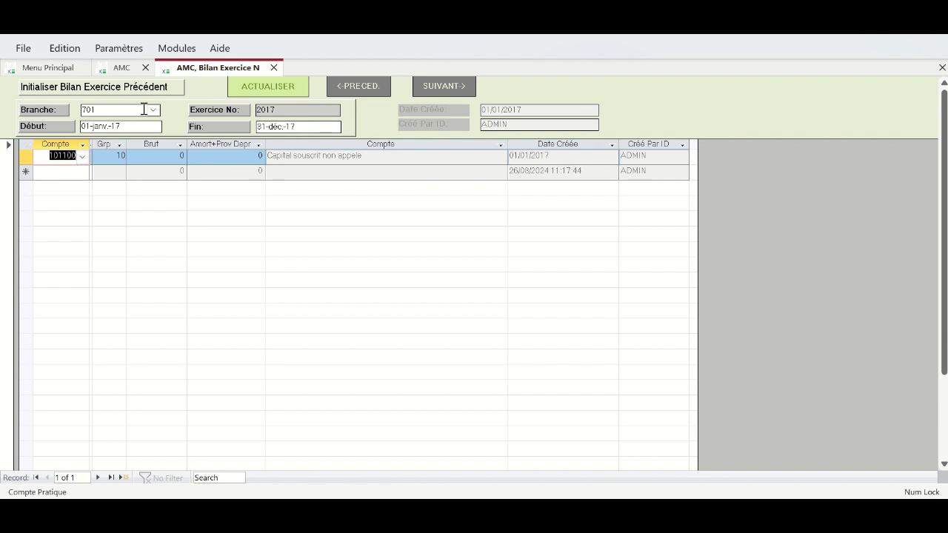
- Change the period start date to 01-janv.-23 and the end date to 31-déc.-23
click(126, 127)
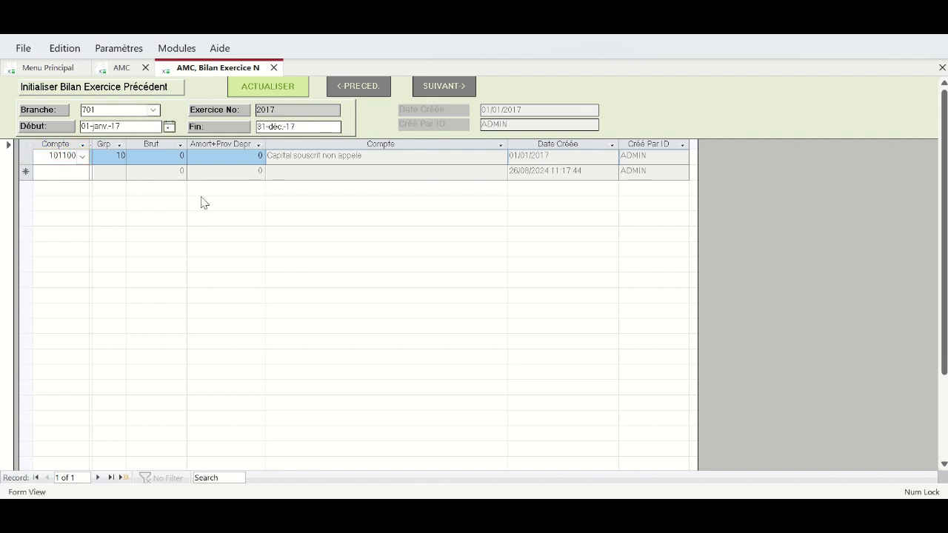
key(BackSpace)
key(BackSpace)
text(24)
key(BackSpace)
text(3)
click(298, 127)
key(BackSpace)
key(BackSpace)
text(23)
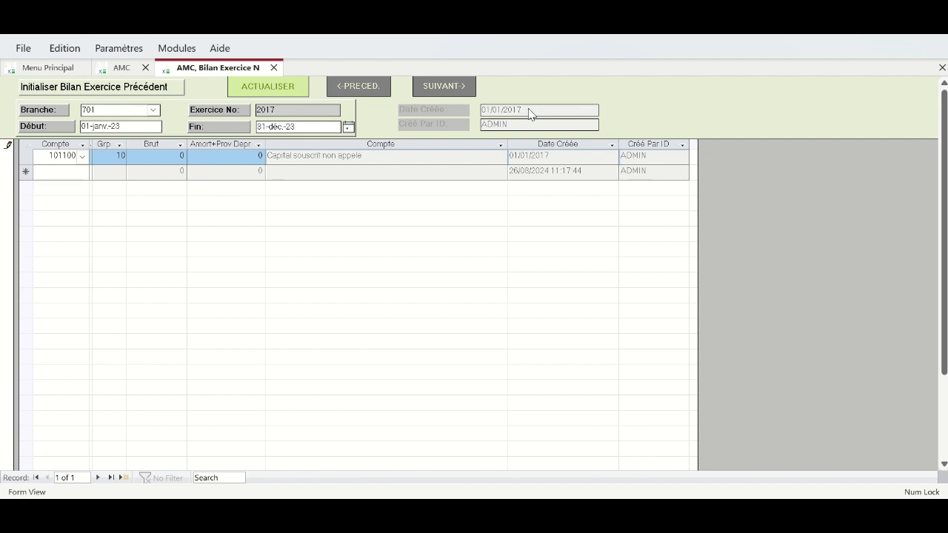
drag(308, 127, 250, 128)
- Set Exercice No to 2023 and reselect branch 701 from the Branche list
click(294, 108)
key(BackSpace)
text(23)
click(118, 107)
click(154, 111)
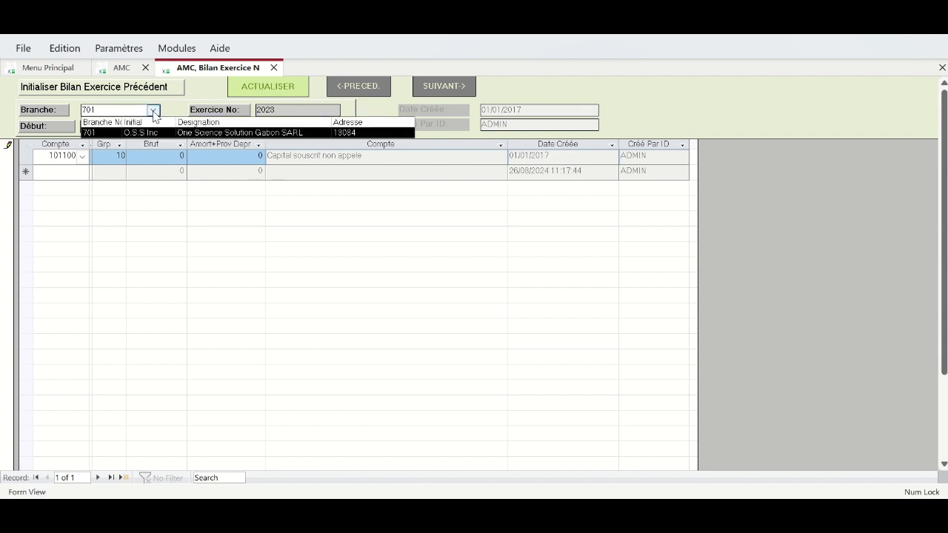
click(150, 131)
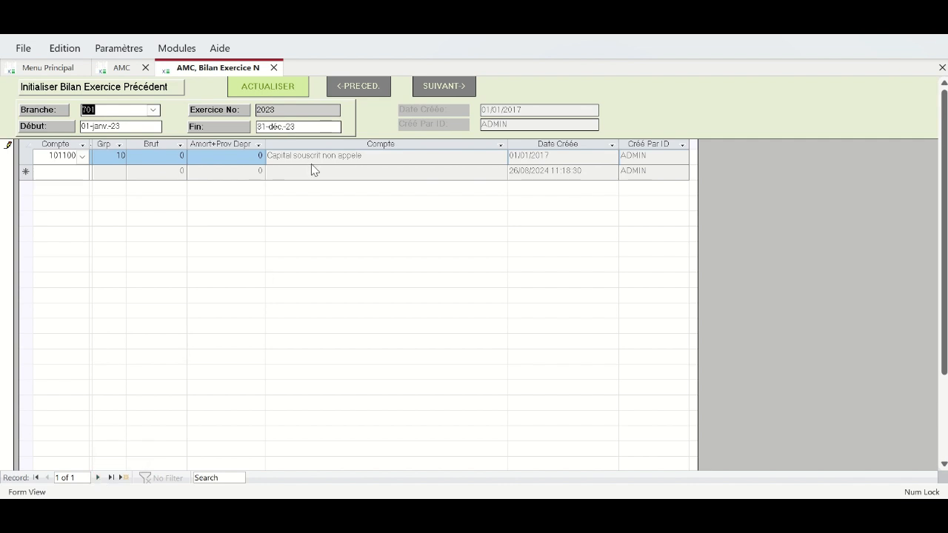
click(298, 110)
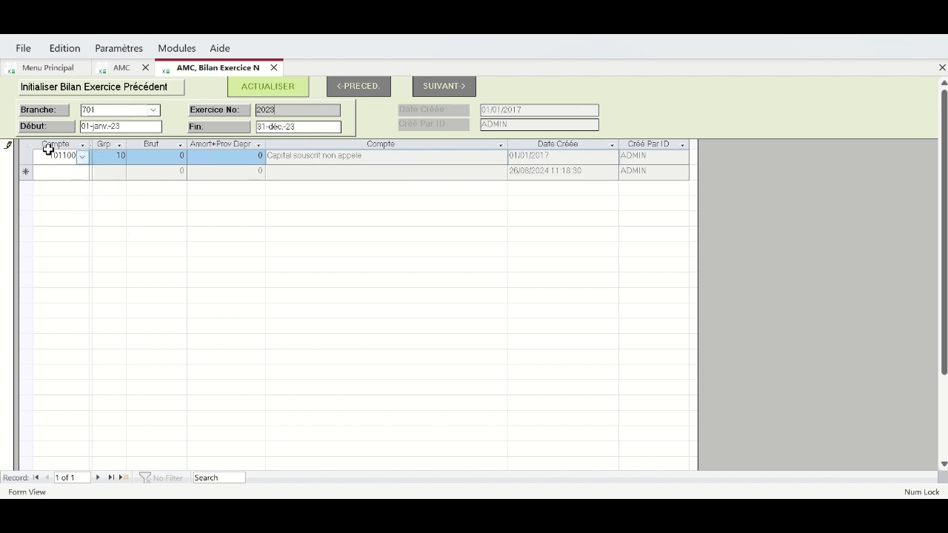
- Confirm account 101100 on the first line of the 2023 balance
click(165, 159)
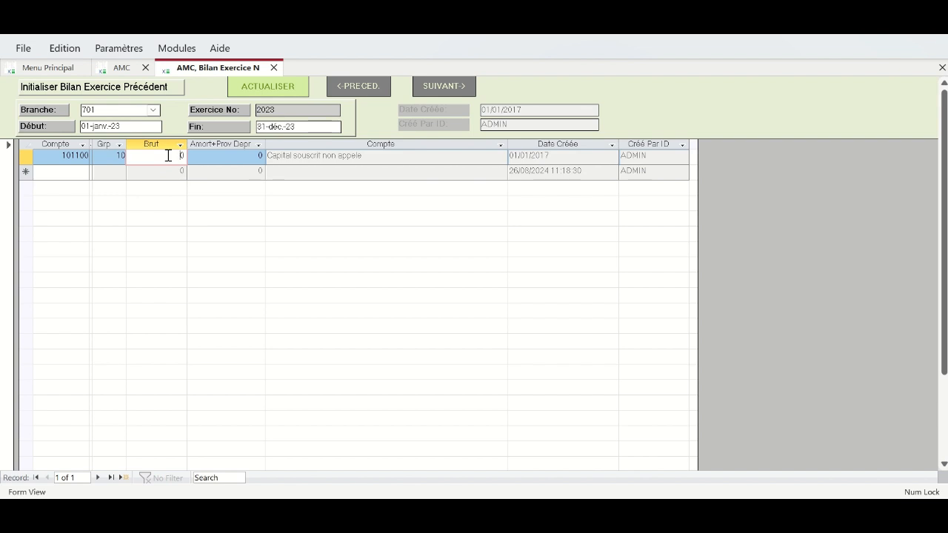
click(58, 156)
click(82, 157)
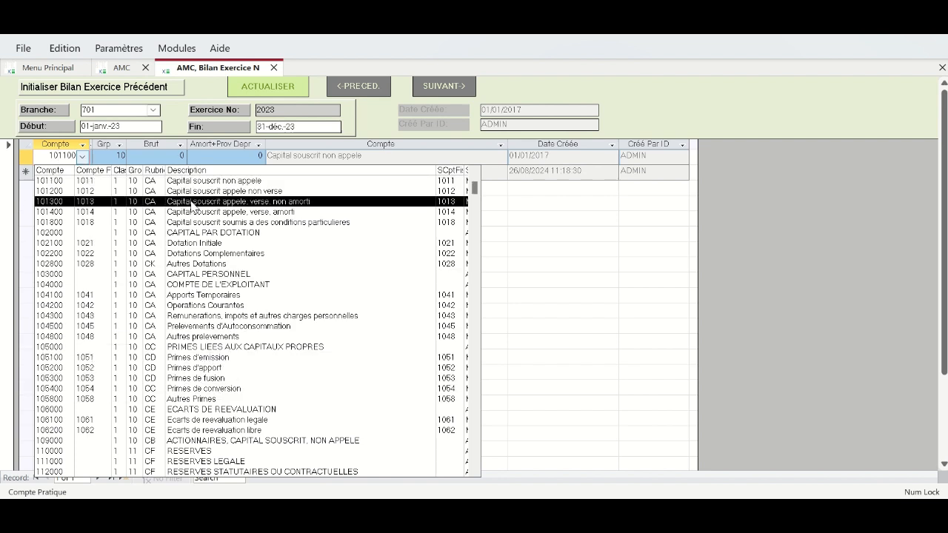
click(141, 156)
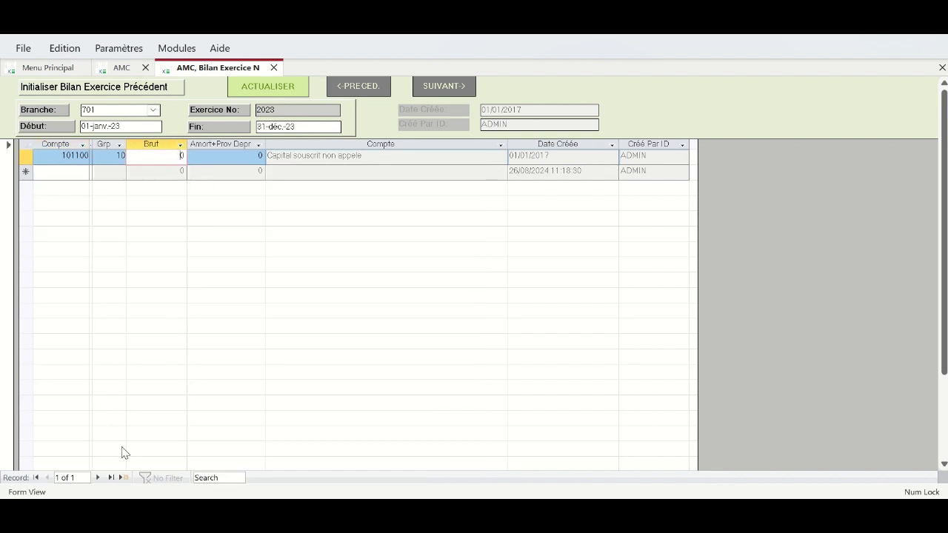
- Start a new balance record and recalculate it with ACTUALISER
click(99, 479)
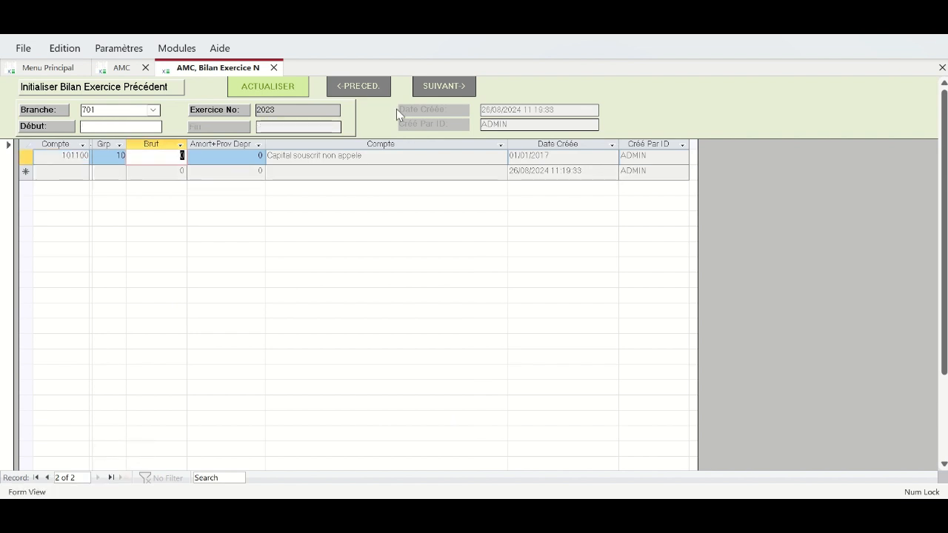
click(274, 86)
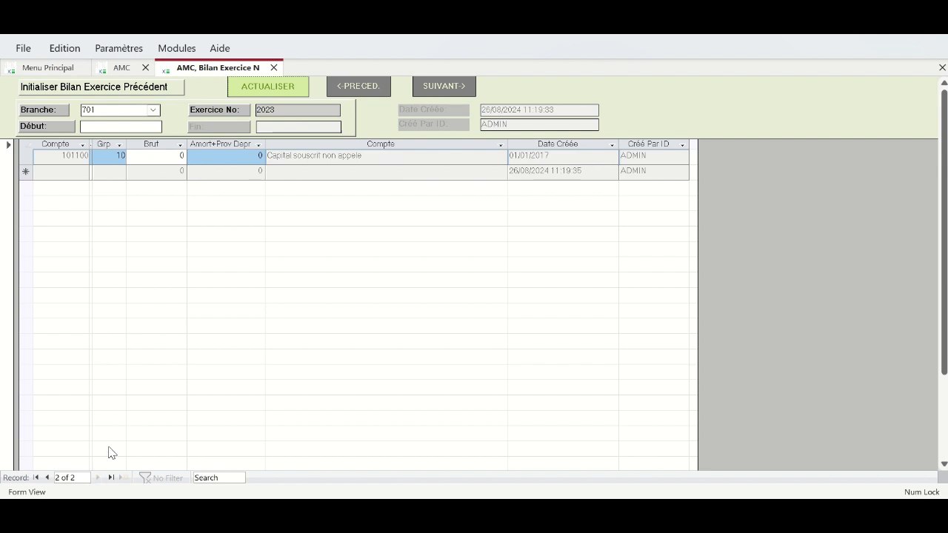
click(272, 88)
- Open associate record 501 and replace its surname and first name with the associate's name
click(444, 88)
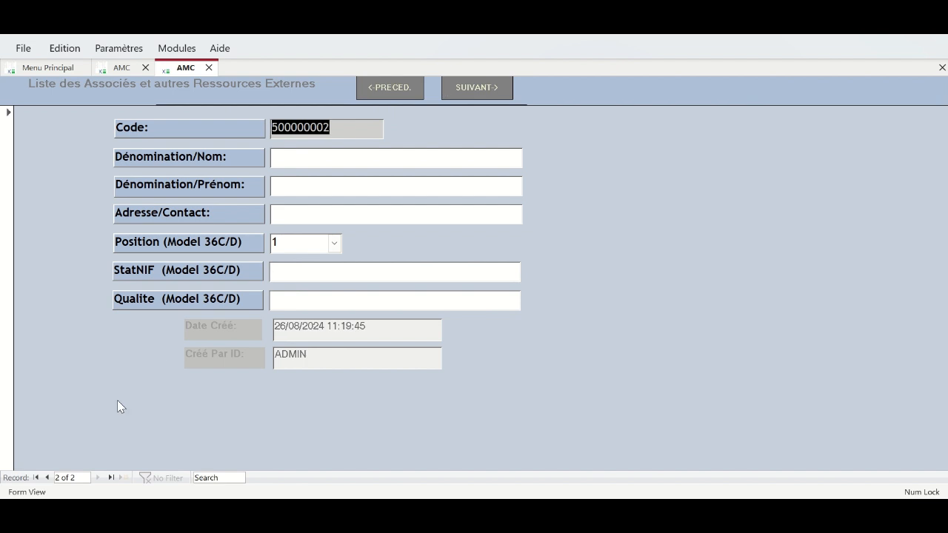
click(48, 478)
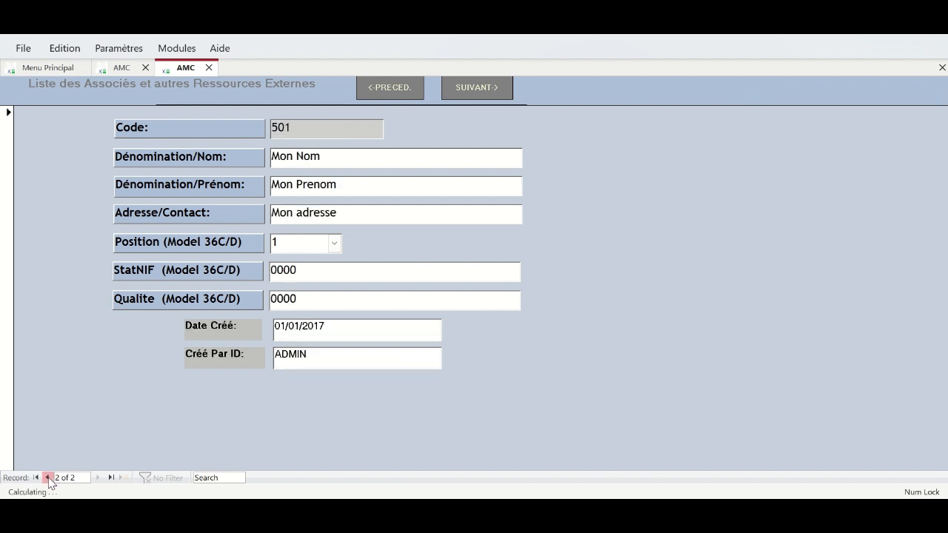
drag(364, 157, 209, 163)
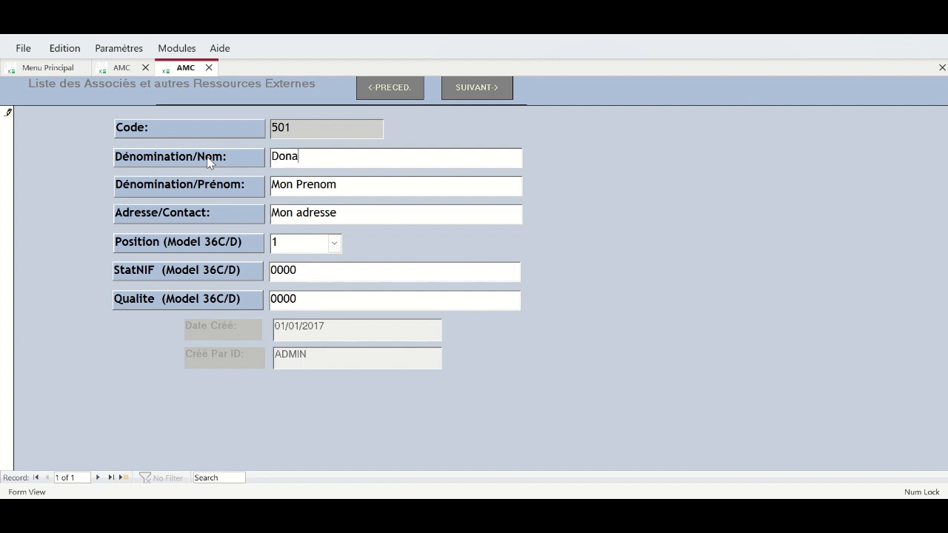
drag(321, 158, 273, 159)
key(ctrl+c)
key(BackSpace)
drag(347, 186, 256, 187)
key(ctrl+v)
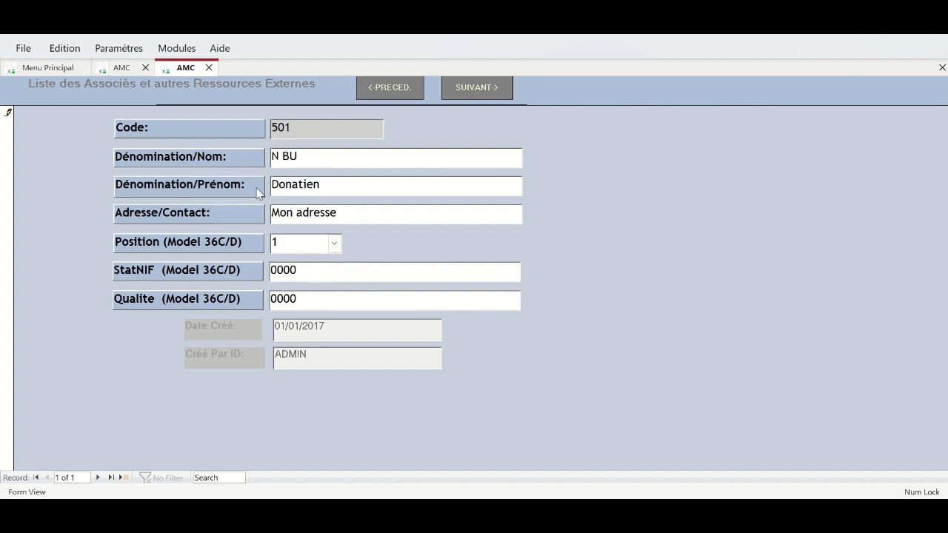
- Replace the placeholder address with the associate's postal address
click(365, 221)
drag(364, 220, 220, 213)
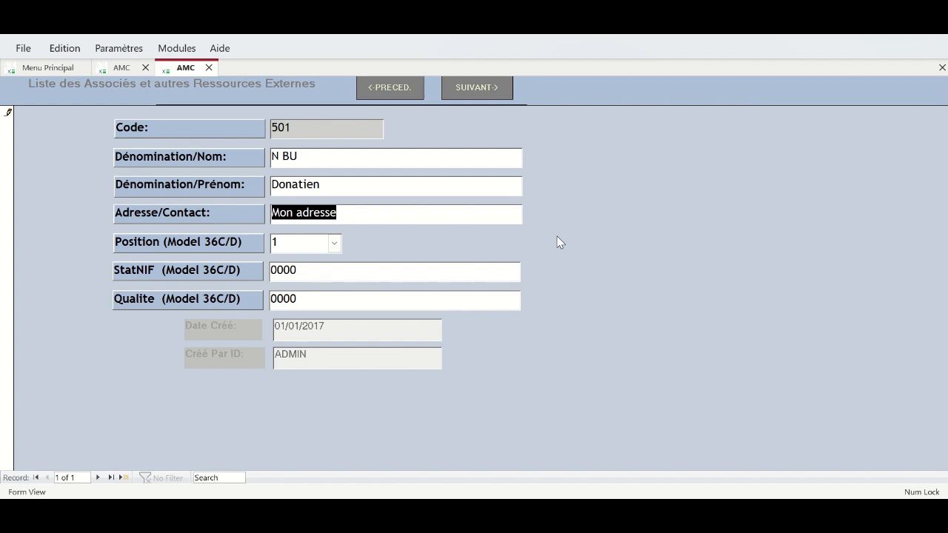
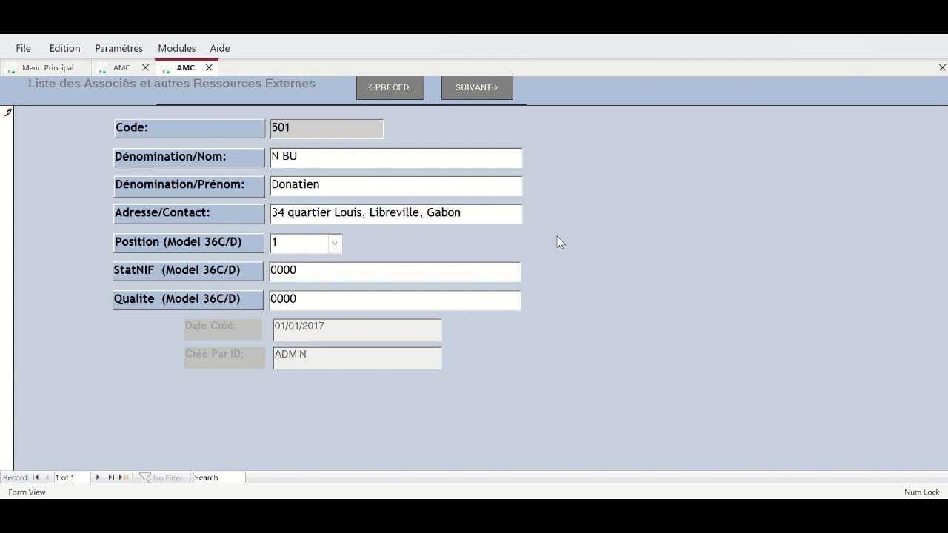
- Set position to Dans le Pays, enter the associate's tax number, and start a new associate
click(340, 244)
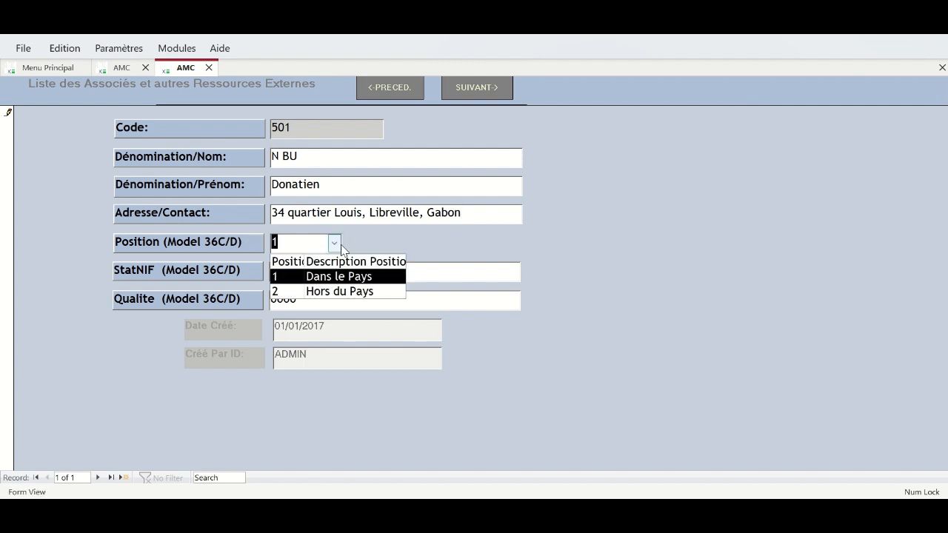
click(346, 276)
click(294, 275)
drag(294, 274, 244, 274)
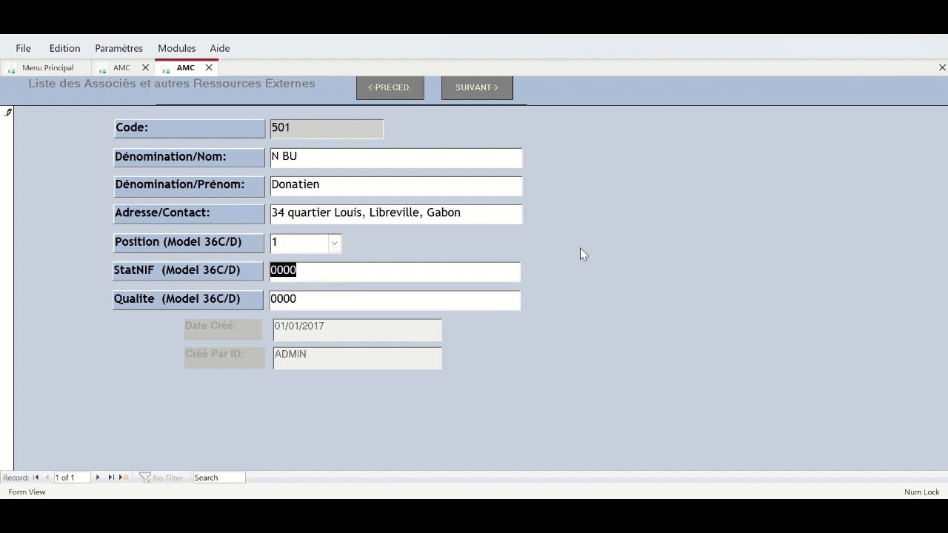
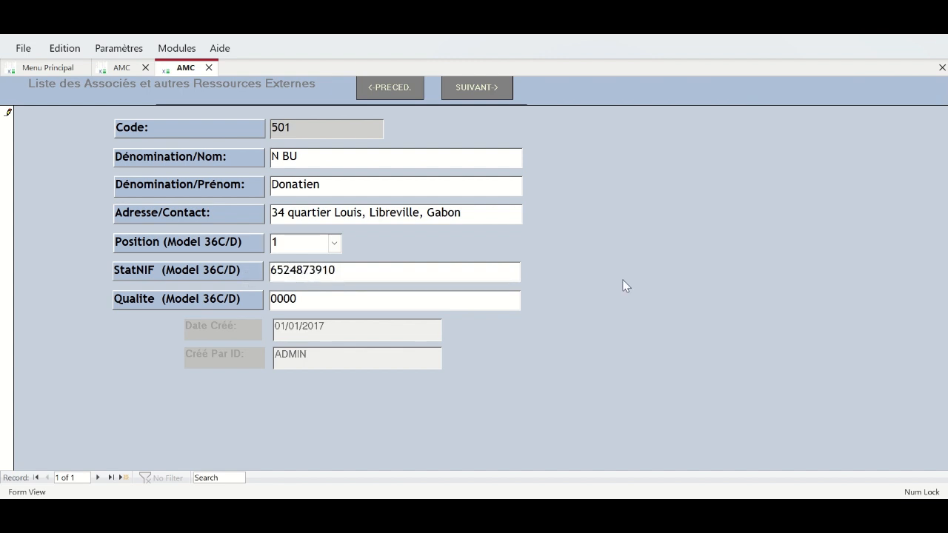
click(326, 296)
click(340, 267)
key(BackSpace)
key(BackSpace)
key(BackSpace)
key(BackSpace)
key(BackSpace)
click(306, 293)
click(98, 478)
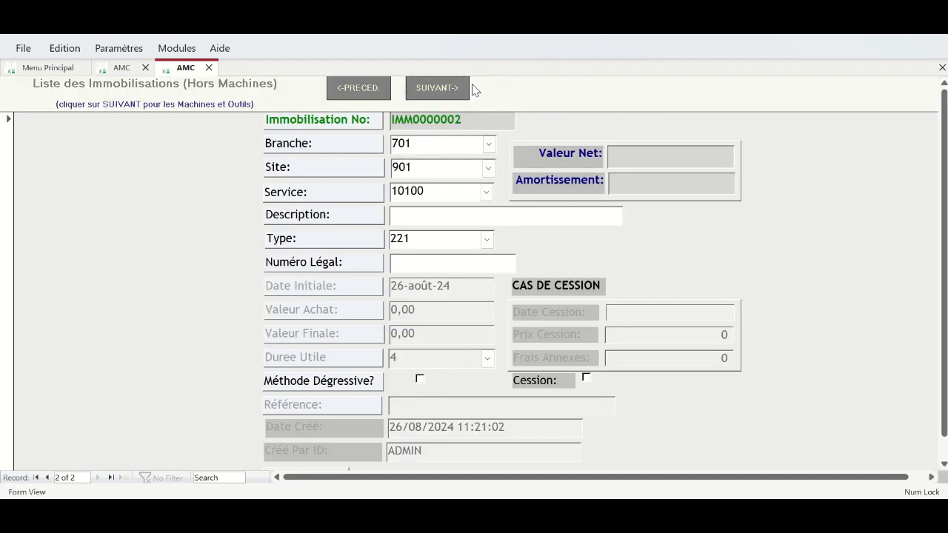
- Return to asset IMM1 and change its description to 'DSS Base Principal Zone Oloumi'
click(48, 479)
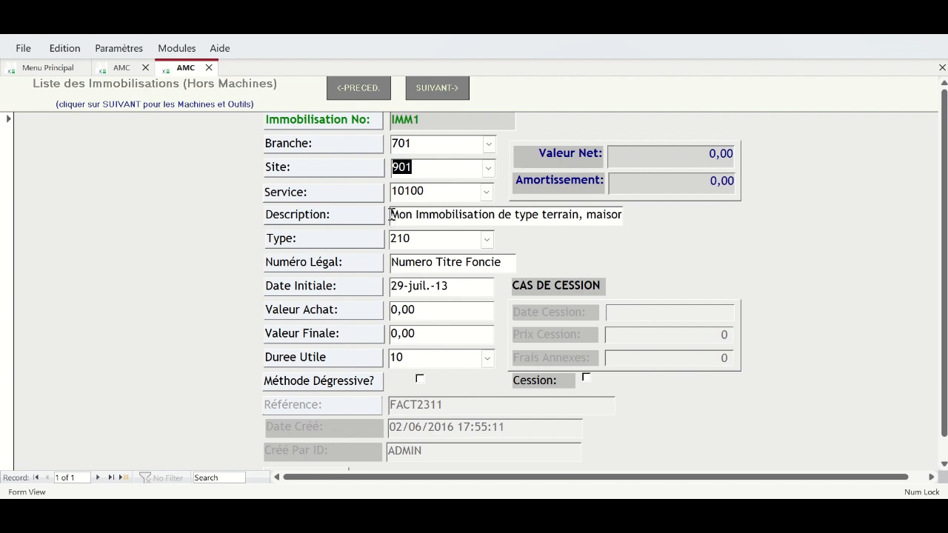
drag(391, 214, 689, 223)
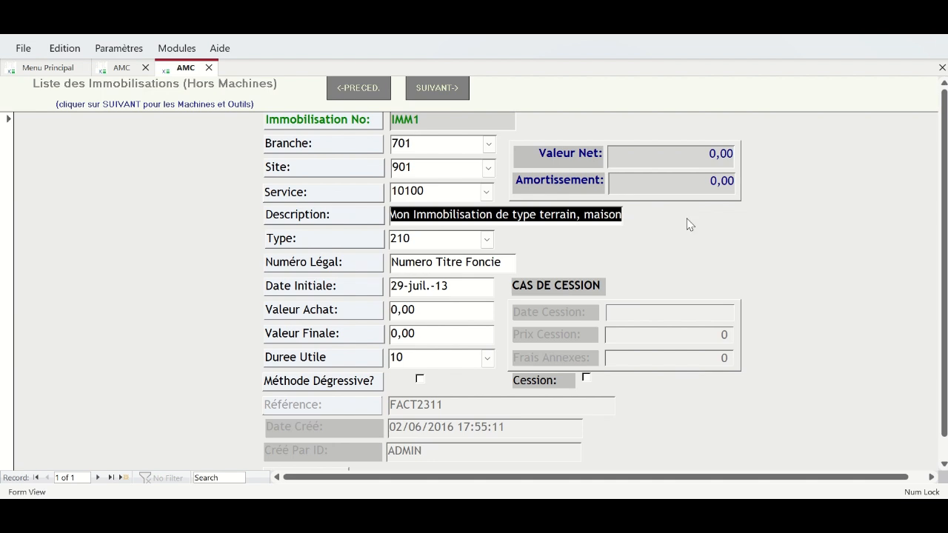
text(DSS Ba)
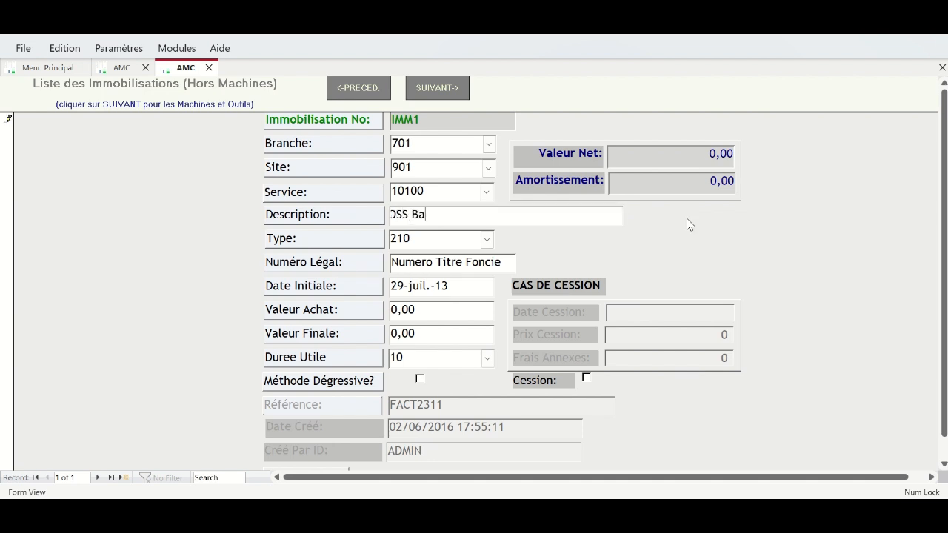
text(se Principal Zone Oloumi)
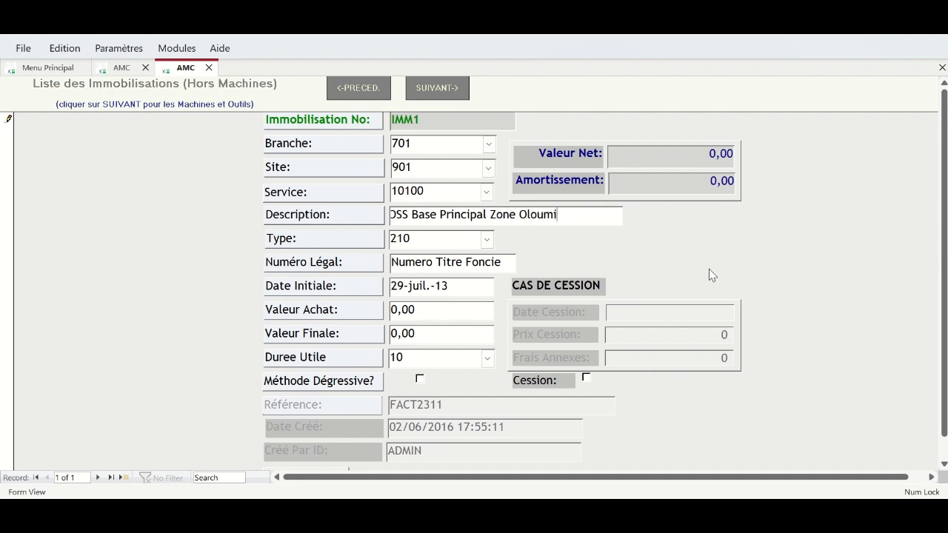
click(487, 241)
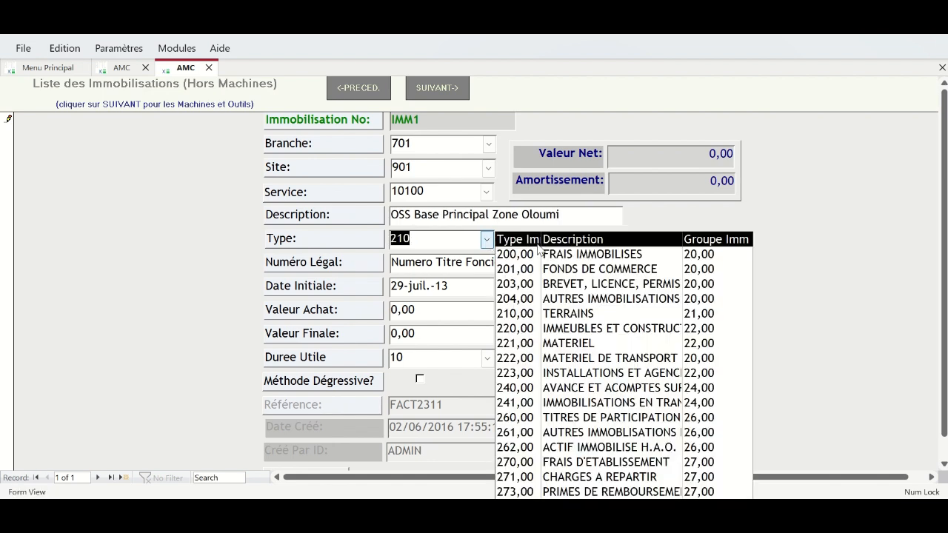
- Set asset IMM1's type to 220 and enter its legal number
click(567, 332)
drag(499, 263, 387, 271)
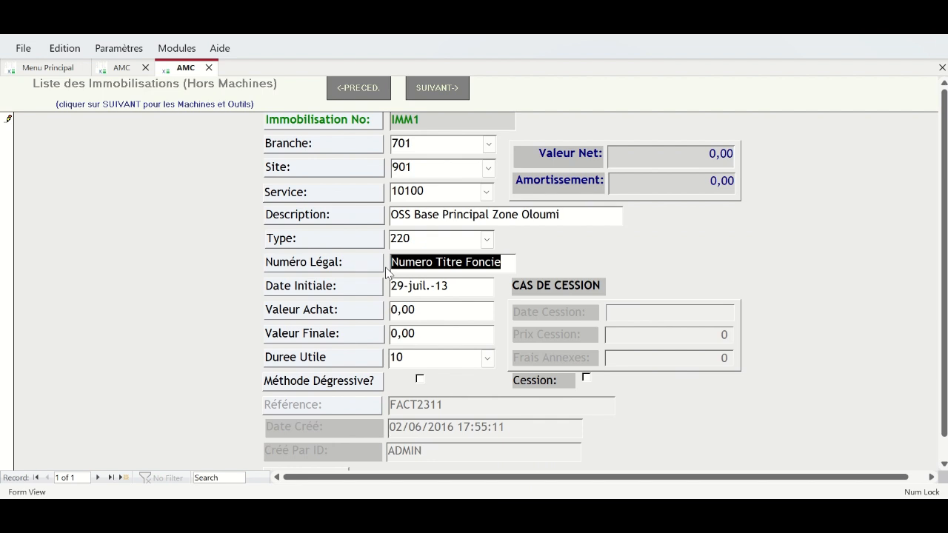
text(684392)
text(0)
key(BackSpace)
key(BackSpace)
key(BackSpace)
key(BackSpace)
key(BackSpace)
key(BackSpace)
key(BackSpace)
text(0982)
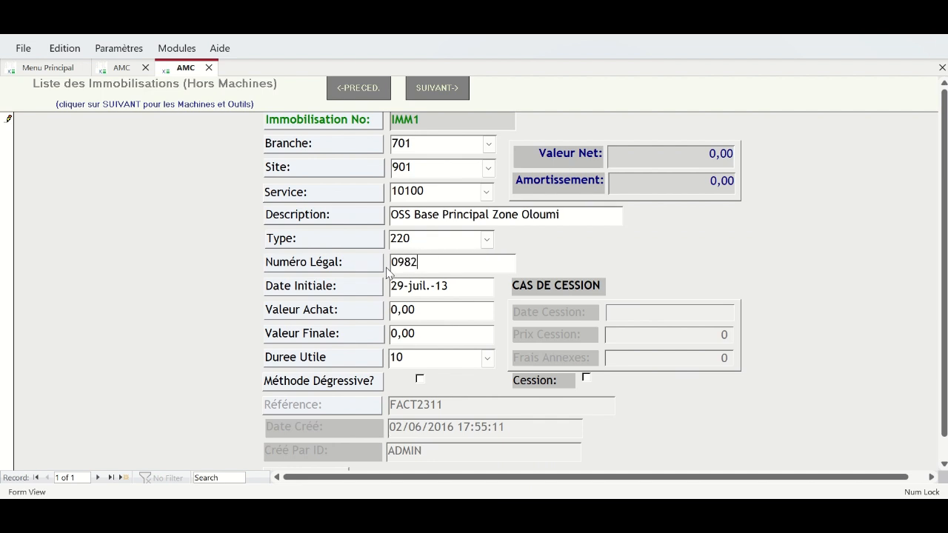
text( 4t23u)
key(BackSpace)
key(BackSpace)
key(BackSpace)
key(BackSpace)
key(BackSpace)
text(248739)
- Change the initial date's year to 18, set purchase value 200000, and start a new asset
click(465, 290)
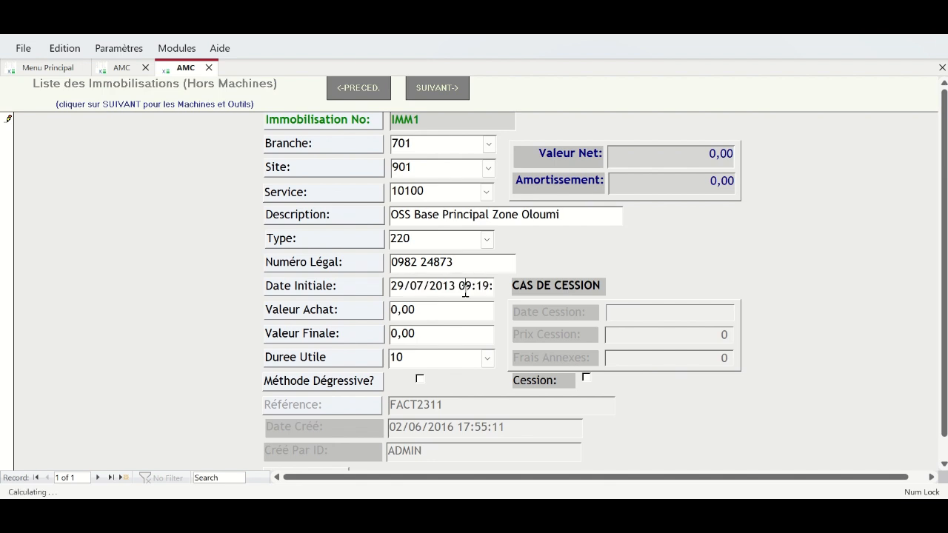
key(BackSpace)
key(BackSpace)
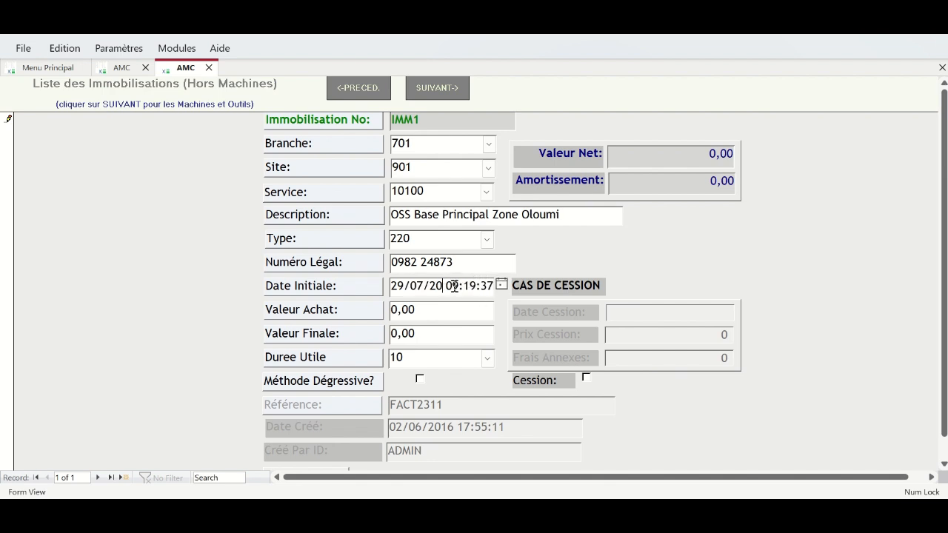
text(18)
click(385, 309)
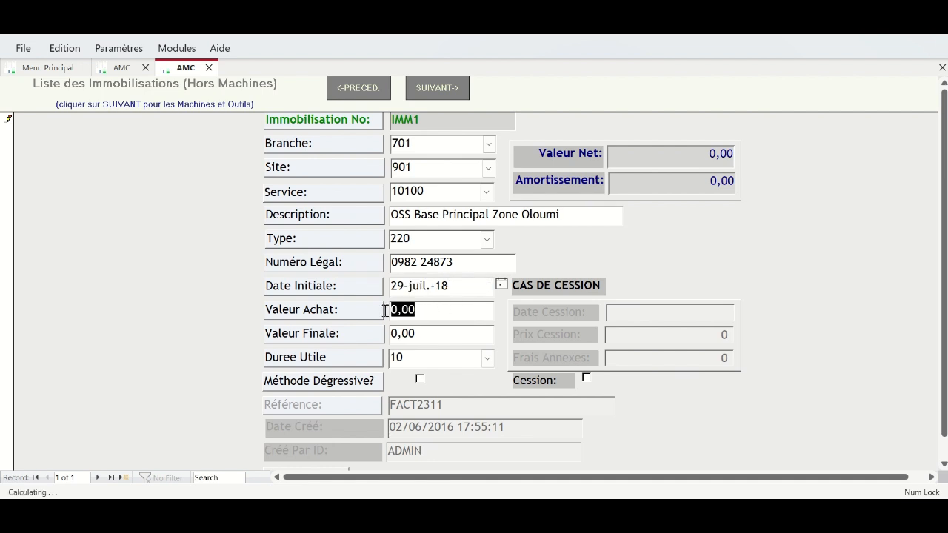
click(460, 310)
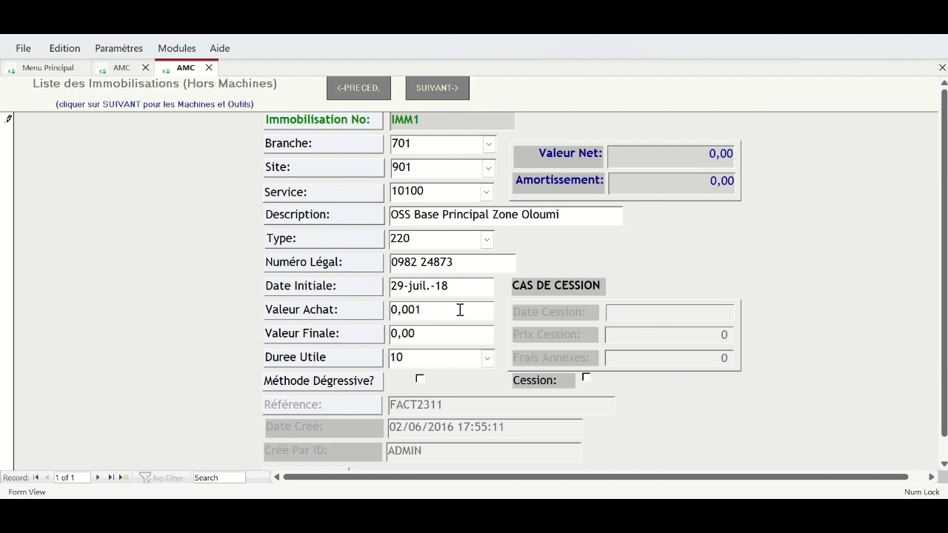
key(BackSpace)
key(BackSpace)
key(BackSpace)
key(BackSpace)
key(BackSpace)
text(200000)
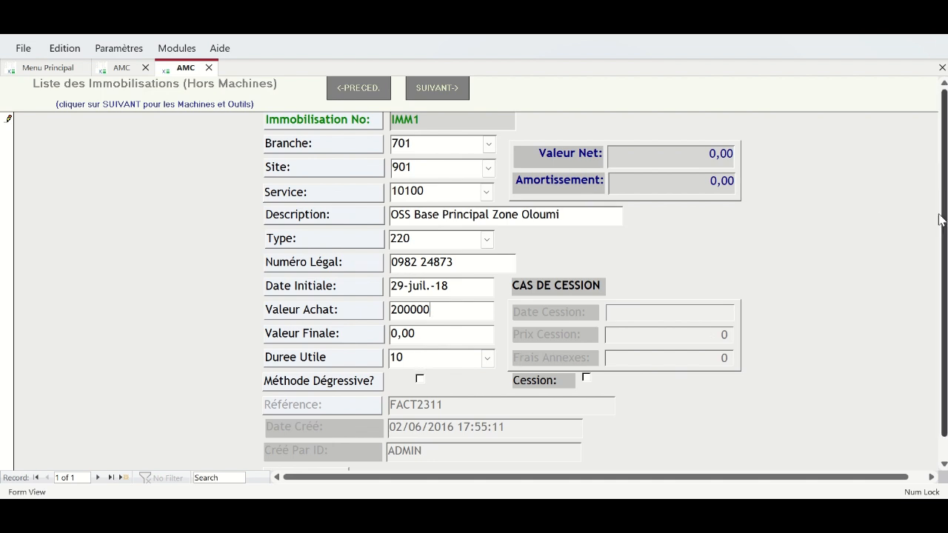
scroll(941, 222, down, 1)
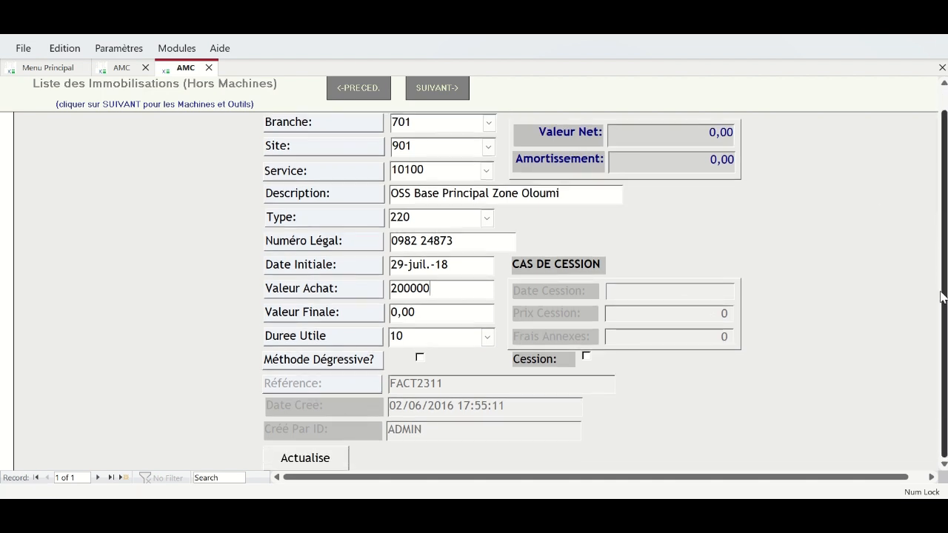
scroll(944, 312, up, 1)
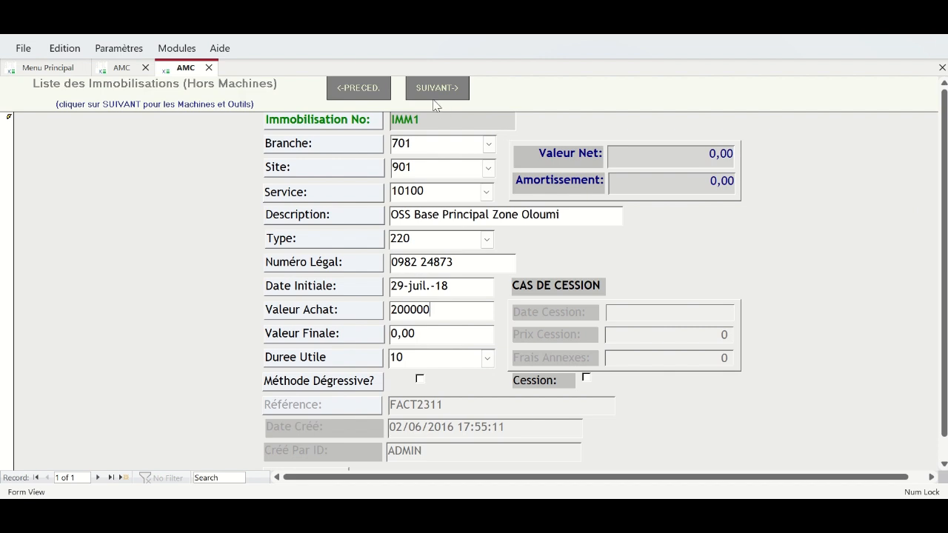
click(99, 478)
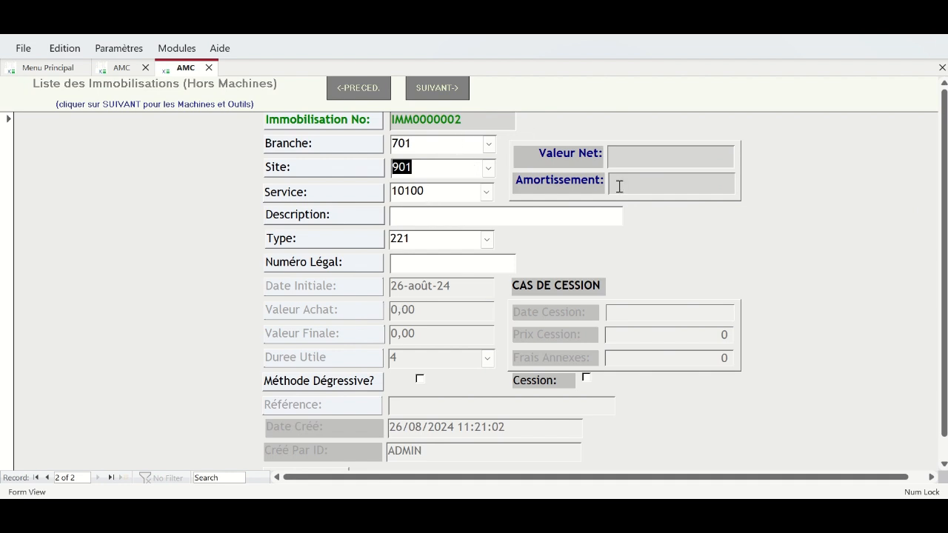
- Move on to the Machine et Outil form and switch to the Services SLK workbook
click(431, 92)
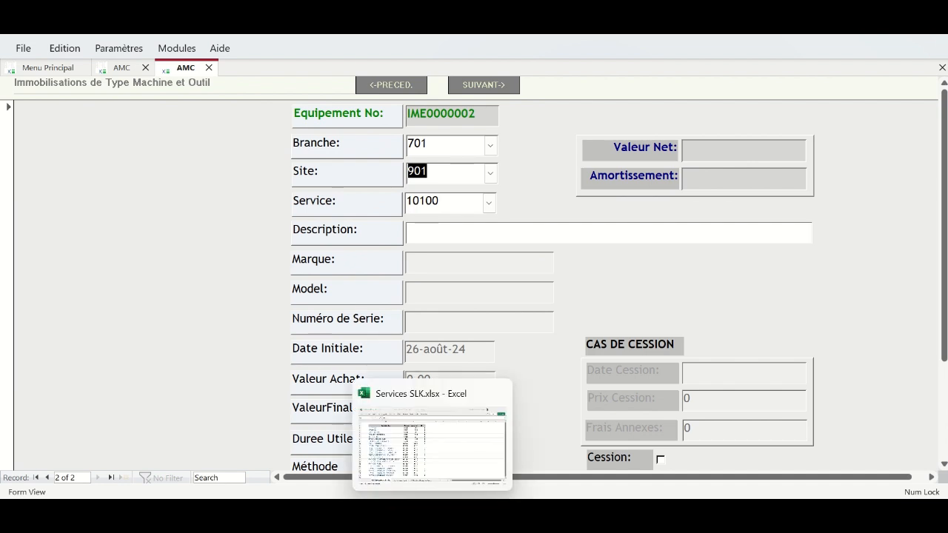
click(398, 436)
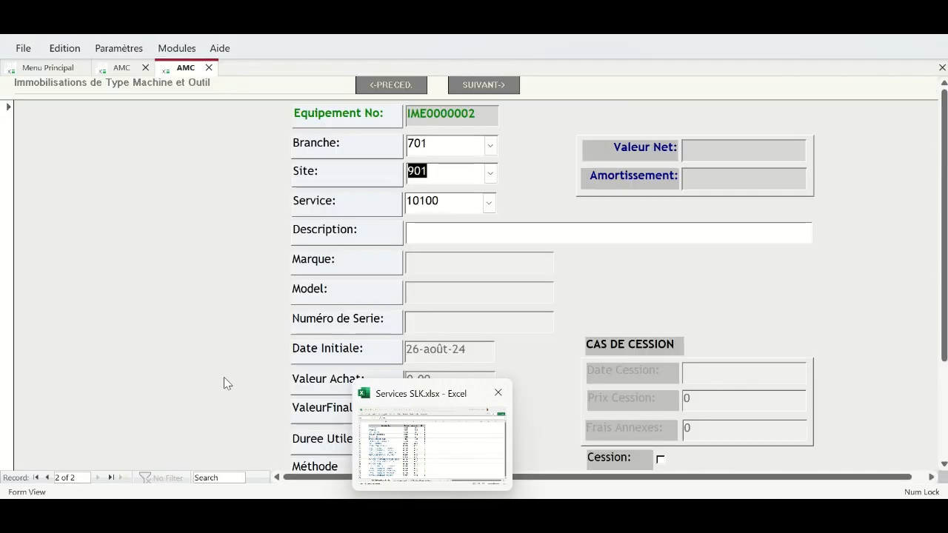
- Bring up the SLK Materiel Asset sheet of the Services SLK workbook in Excel
click(397, 515)
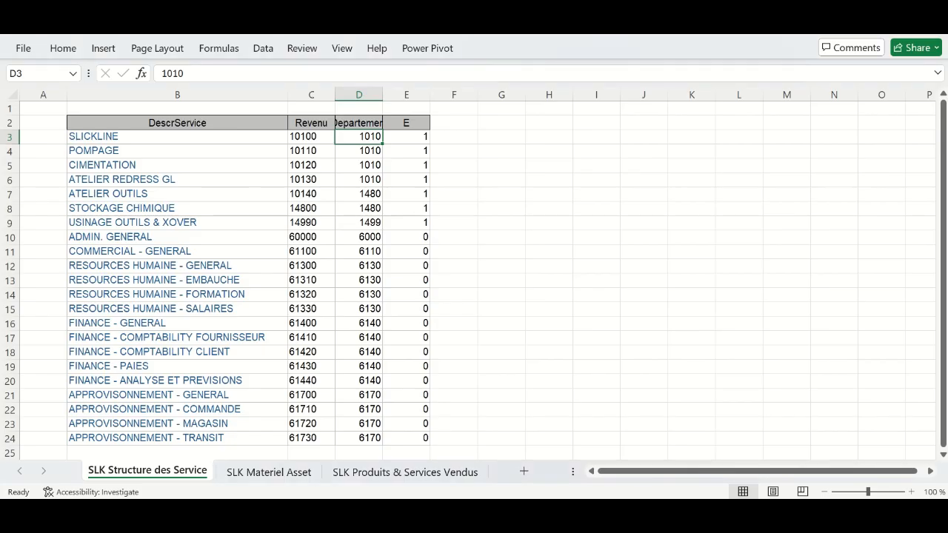
click(269, 473)
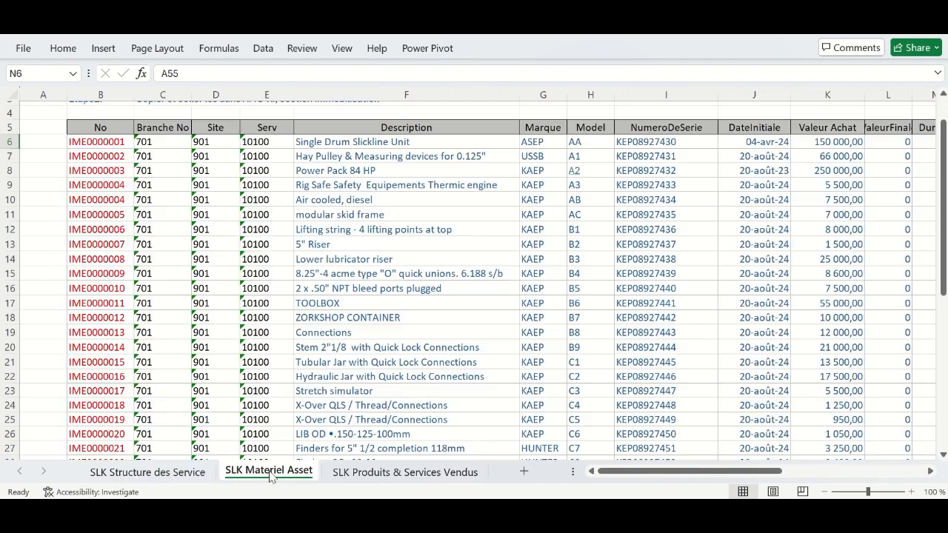
drag(691, 474, 700, 479)
drag(945, 171, 945, 174)
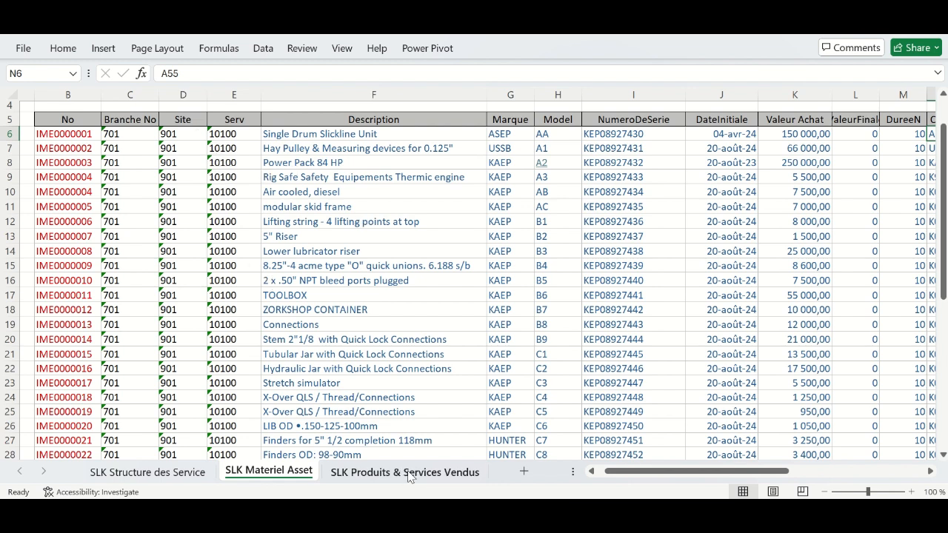
mouse_move(596, 513)
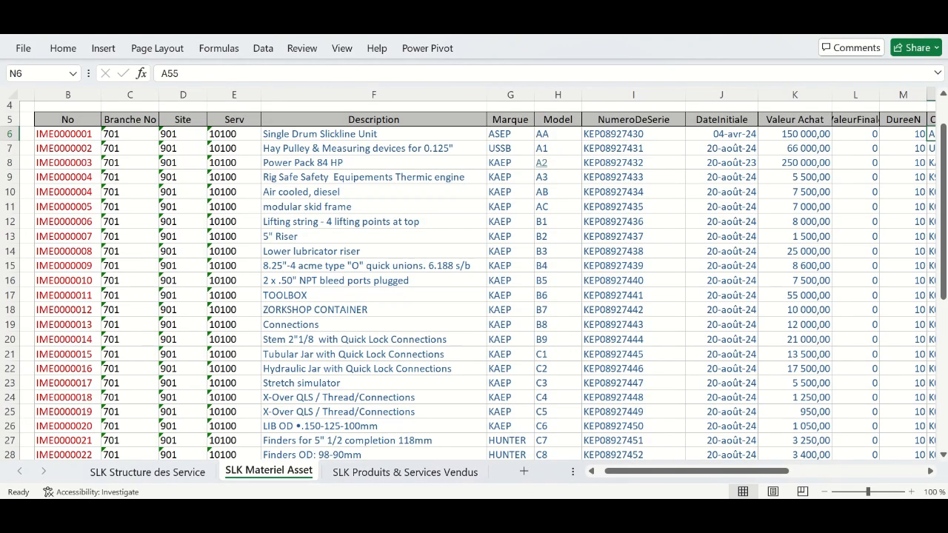
click(518, 513)
click(450, 512)
mouse_move(437, 512)
click(418, 460)
drag(935, 203, 942, 185)
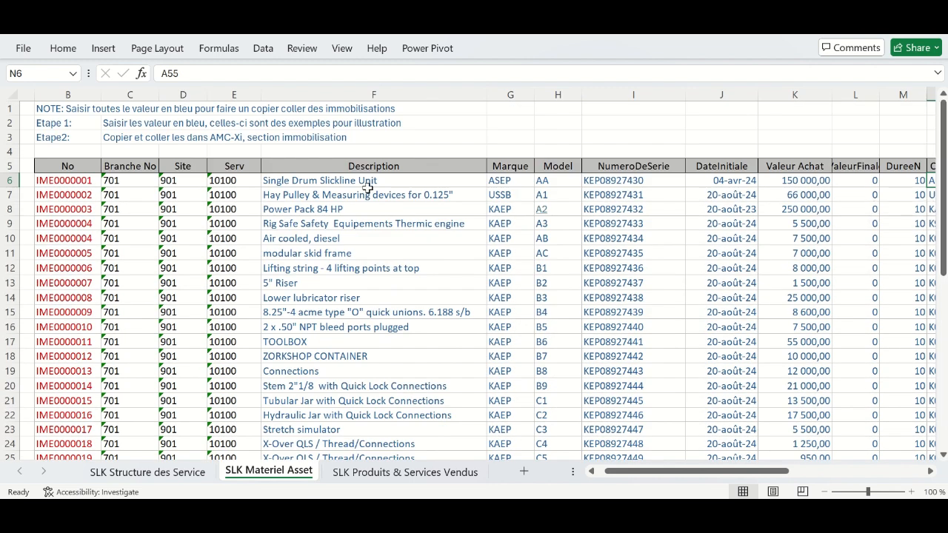
- Copy the description 'Single Drum Slickline Unit' from cell F6 and return to AMC-Xi
click(299, 181)
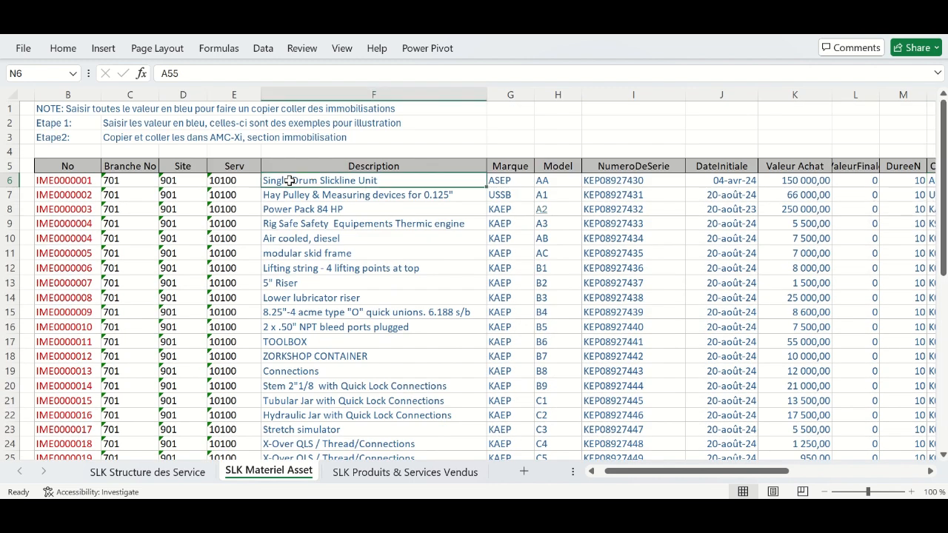
double_click(384, 181)
drag(384, 180, 267, 181)
key(ctrl+c)
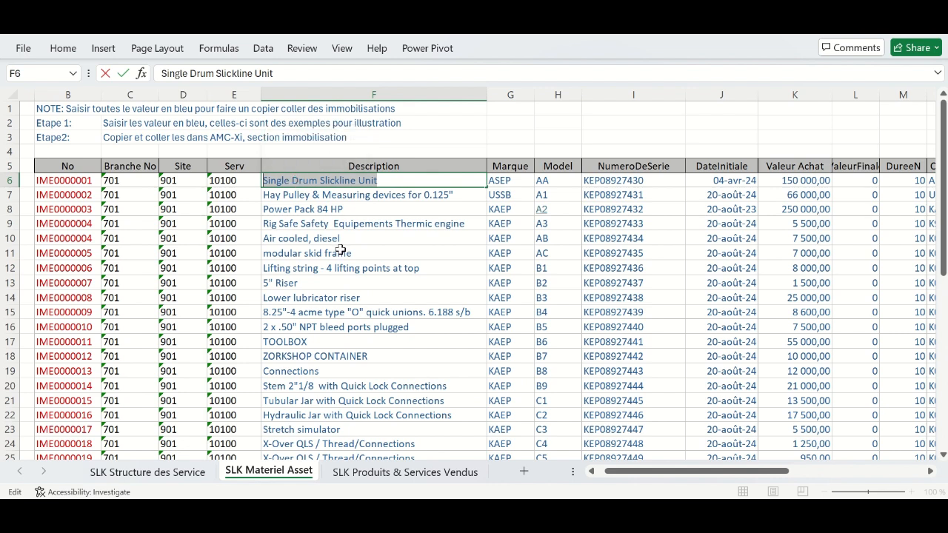
click(331, 209)
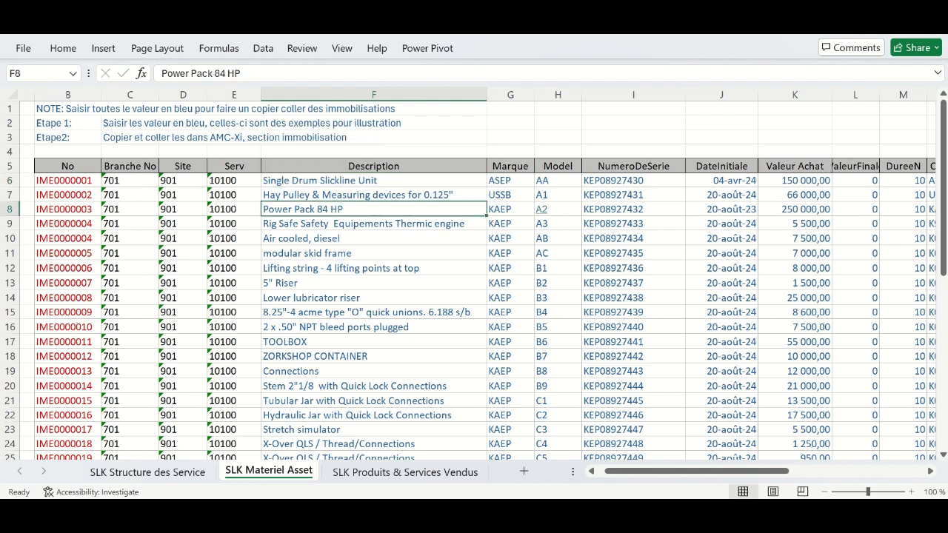
click(590, 457)
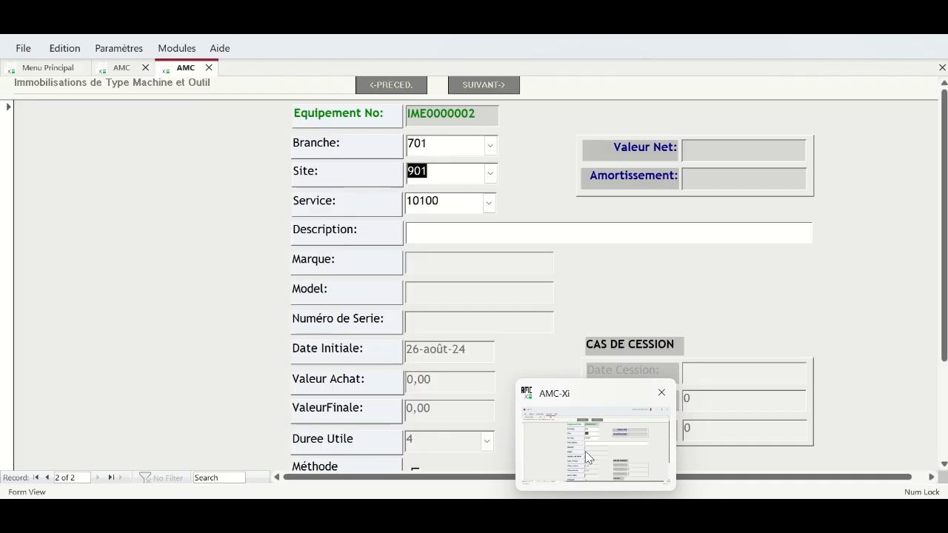
- Go to machine record IME1 and paste 'Single Drum Slickline Unit' as its description
click(46, 478)
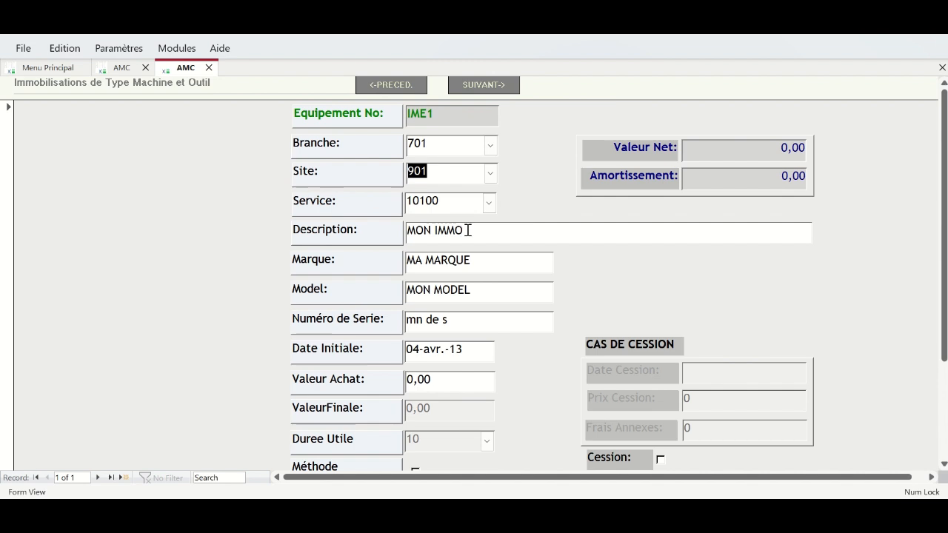
drag(469, 230, 383, 233)
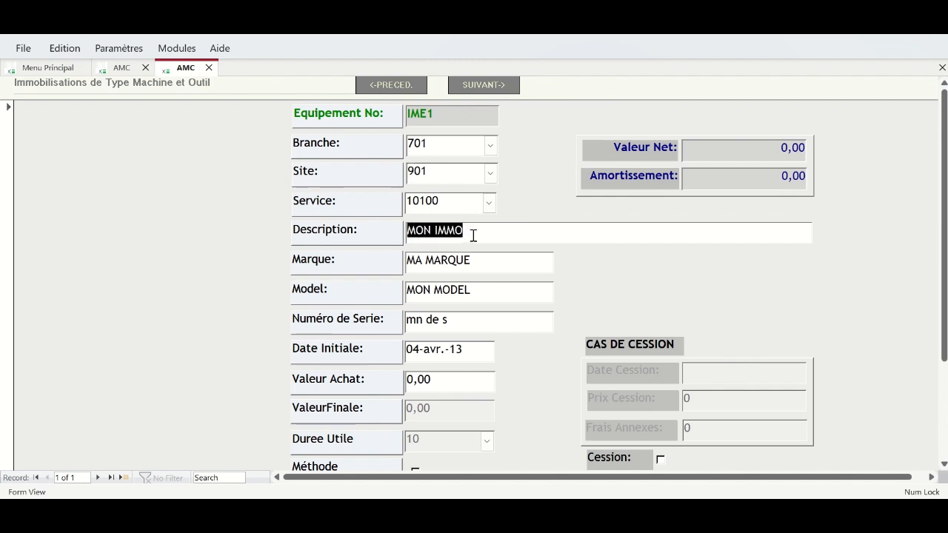
key(ctrl+v)
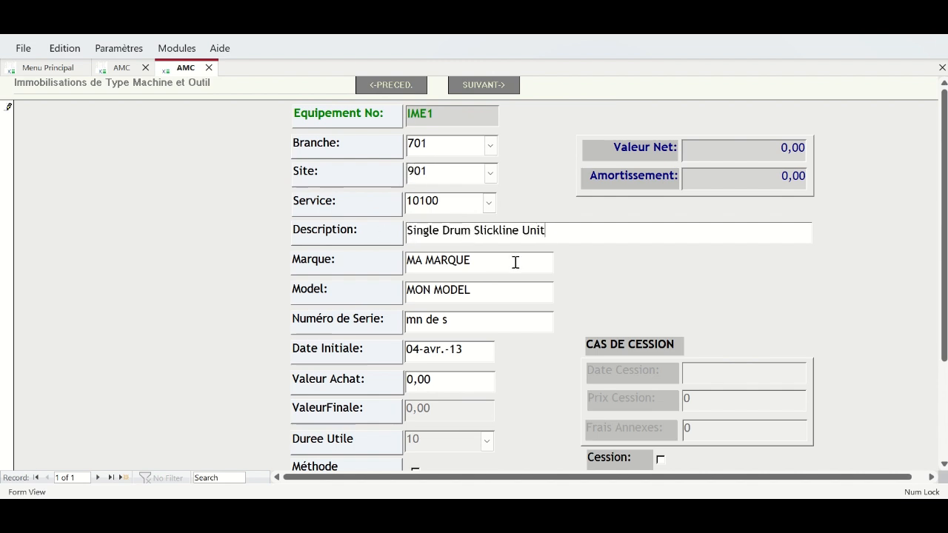
- Copy brand ASEP from Excel cell G6 into the Marque field
click(392, 262)
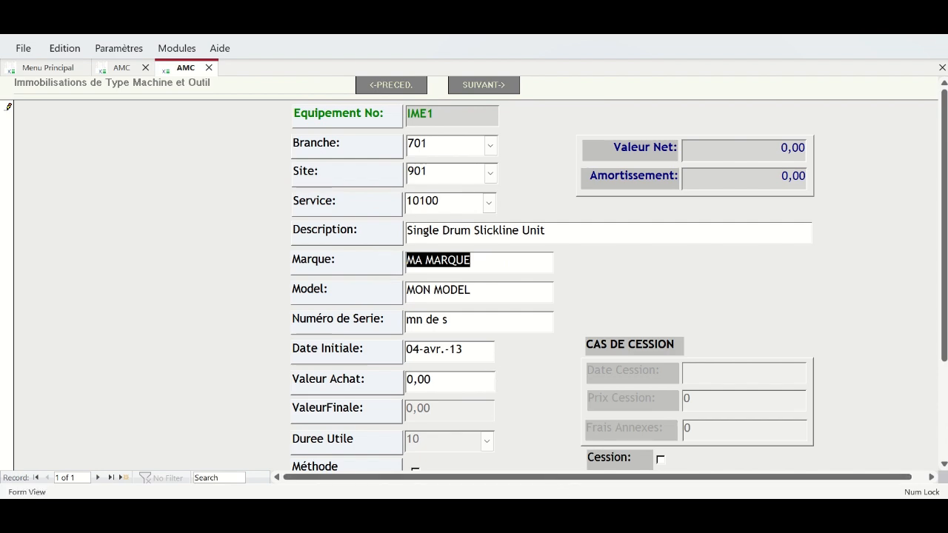
mouse_move(439, 495)
click(437, 474)
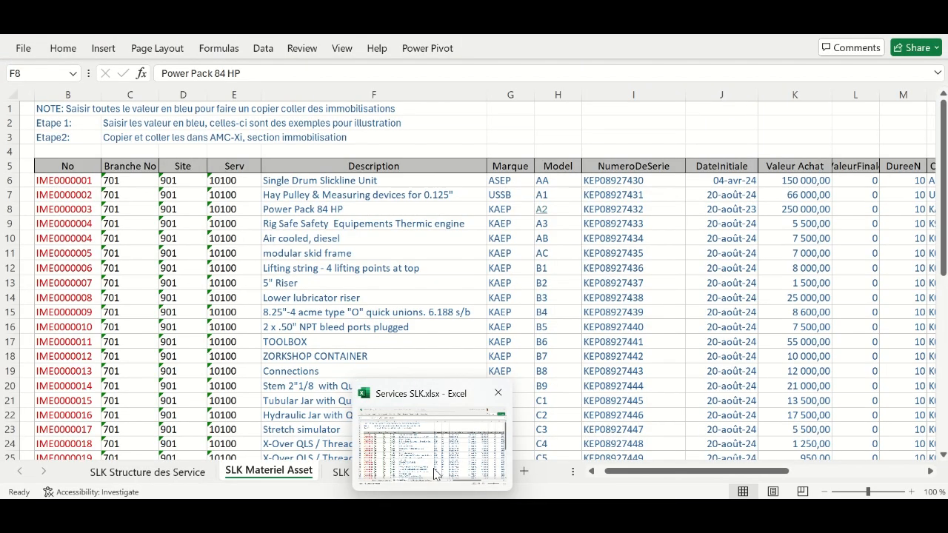
double_click(506, 181)
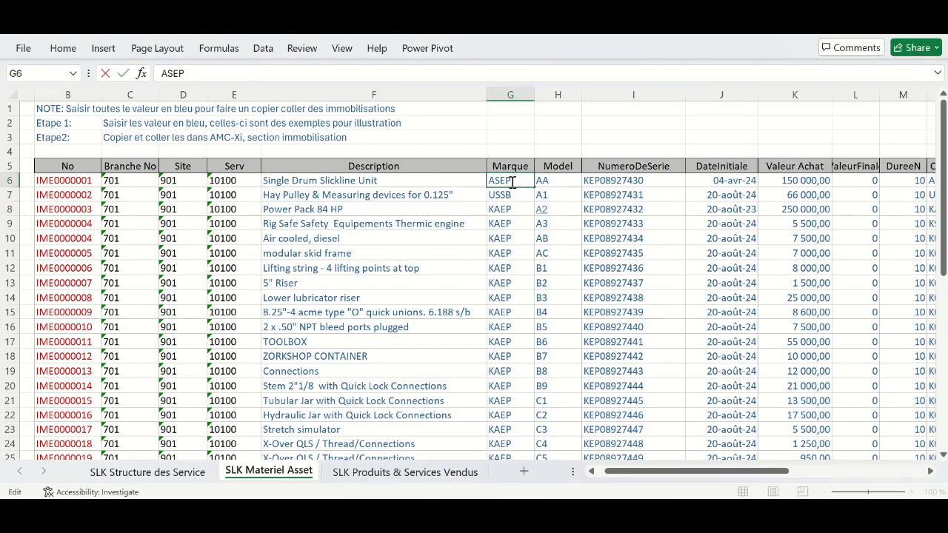
drag(514, 181, 489, 182)
key(ctrl+c)
click(502, 207)
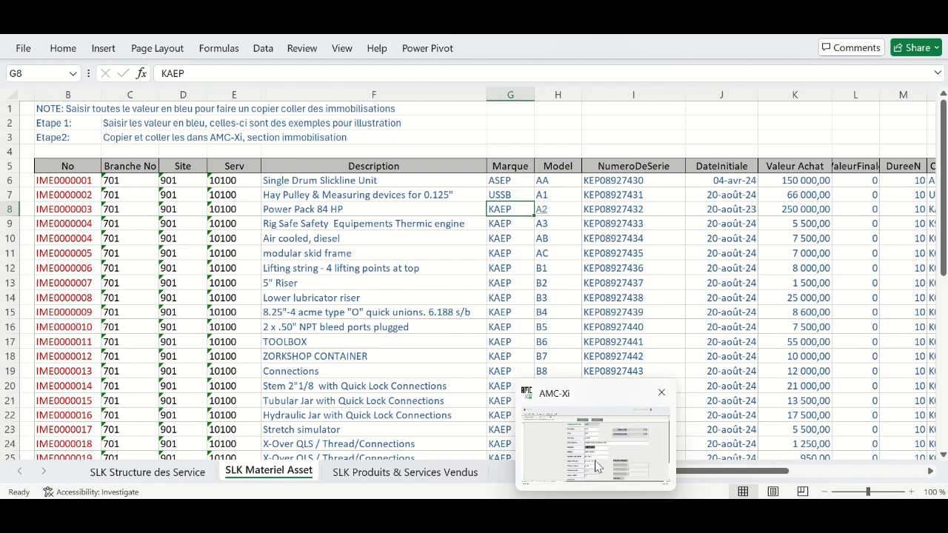
click(598, 465)
click(477, 263)
click(361, 250)
key(ctrl+v)
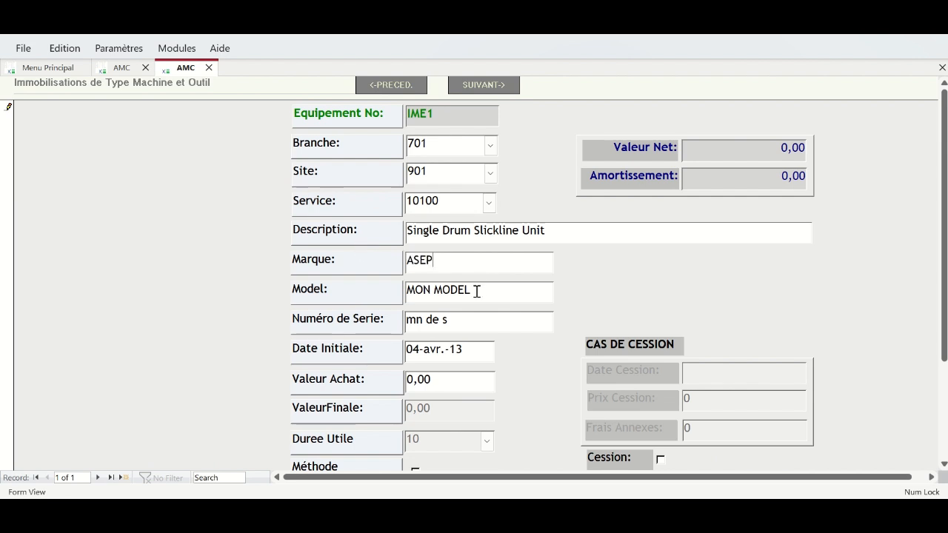
- Copy serial number KEP08927430 from cell I6 into the Numéro de Serie field
click(373, 283)
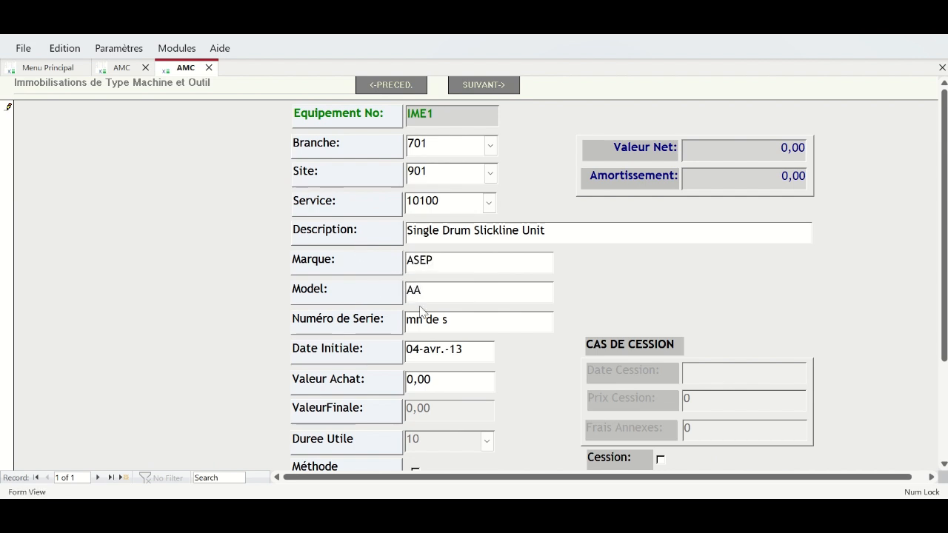
click(468, 327)
mouse_move(531, 512)
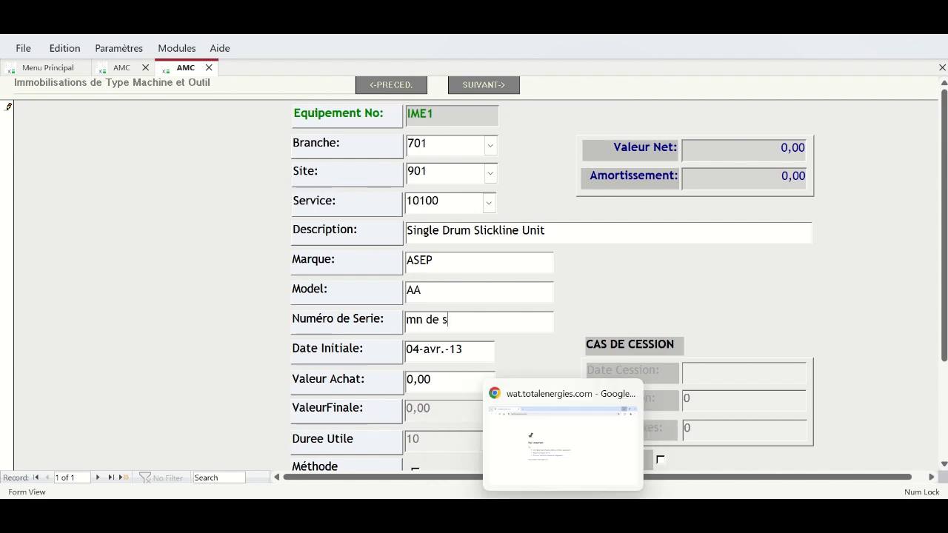
click(448, 443)
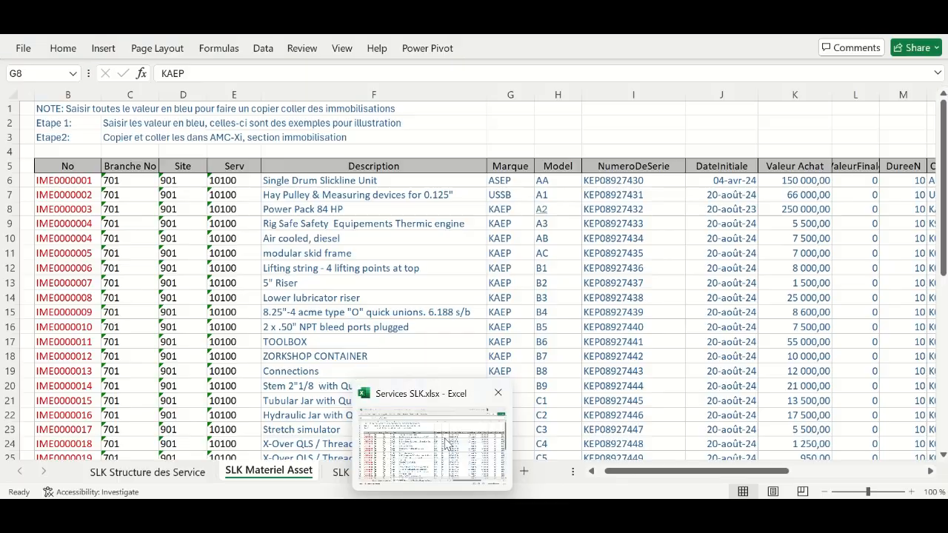
double_click(637, 182)
double_click(644, 182)
key(ctrl+c)
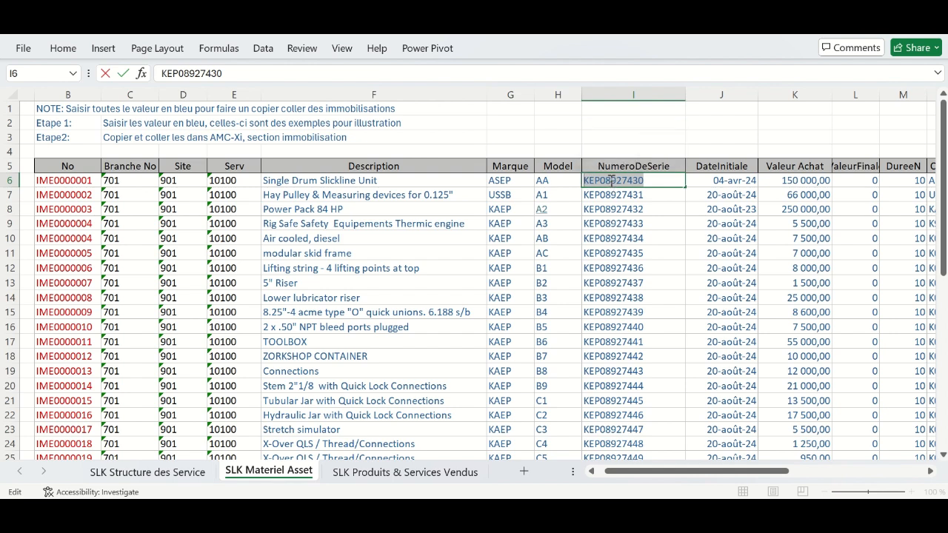
click(563, 510)
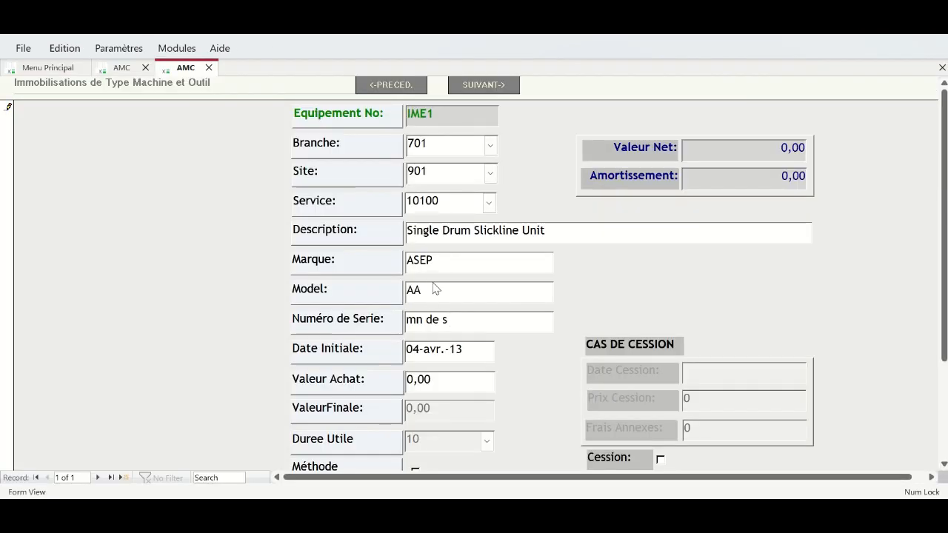
drag(461, 318, 375, 318)
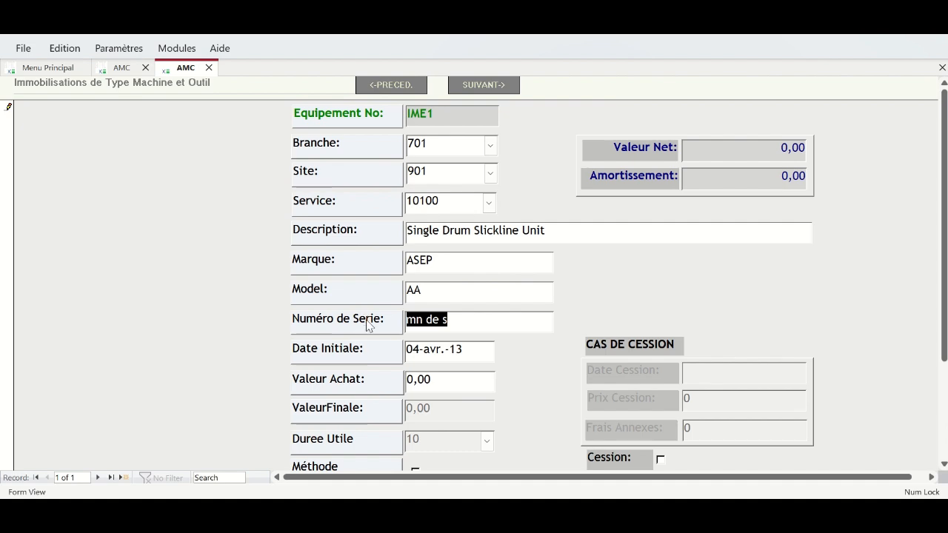
key(ctrl+v)
click(474, 349)
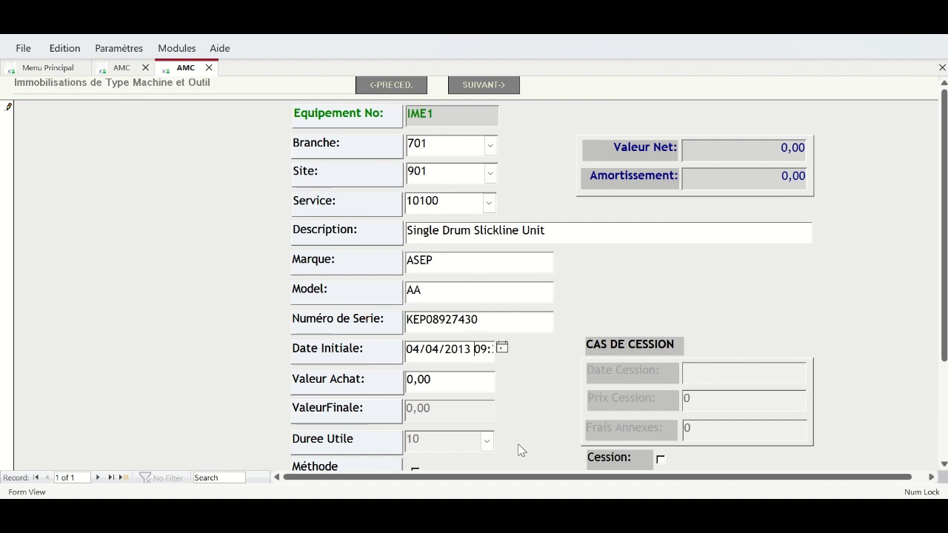
mouse_move(444, 510)
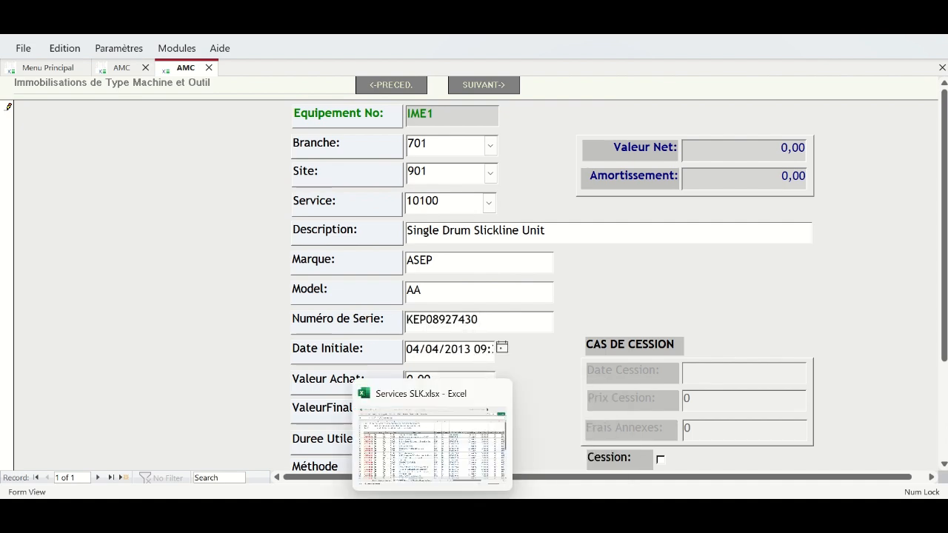
click(445, 477)
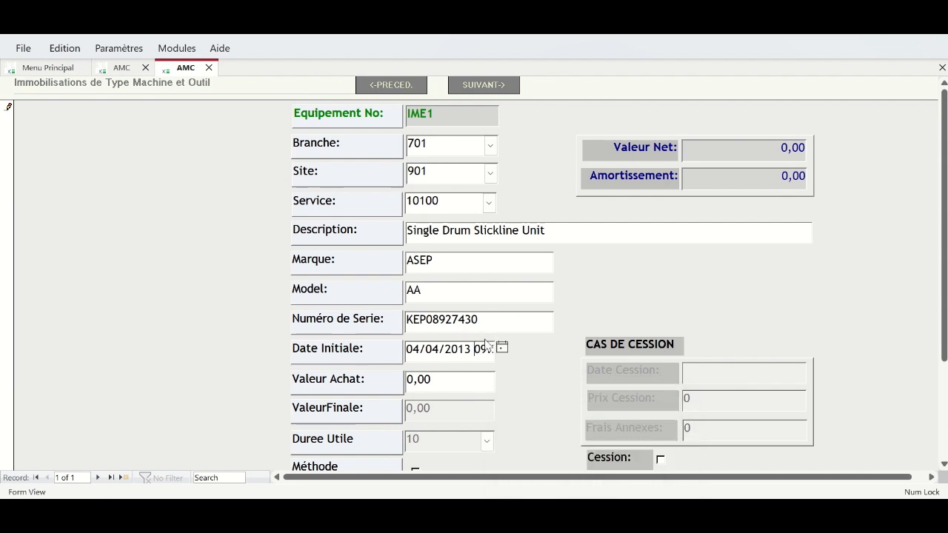
- Change the initial date's year to 20 and enter purchase value 250000
drag(461, 348, 469, 353)
text(20)
mouse_move(945, 259)
mouse_down()
mouse_move(944, 281)
mouse_move(944, 262)
mouse_up()
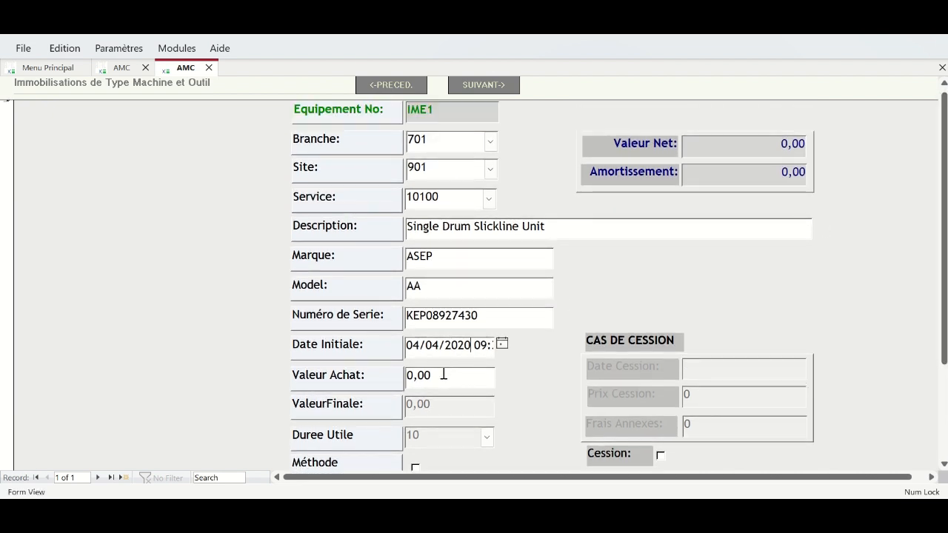
click(403, 376)
text(250000)
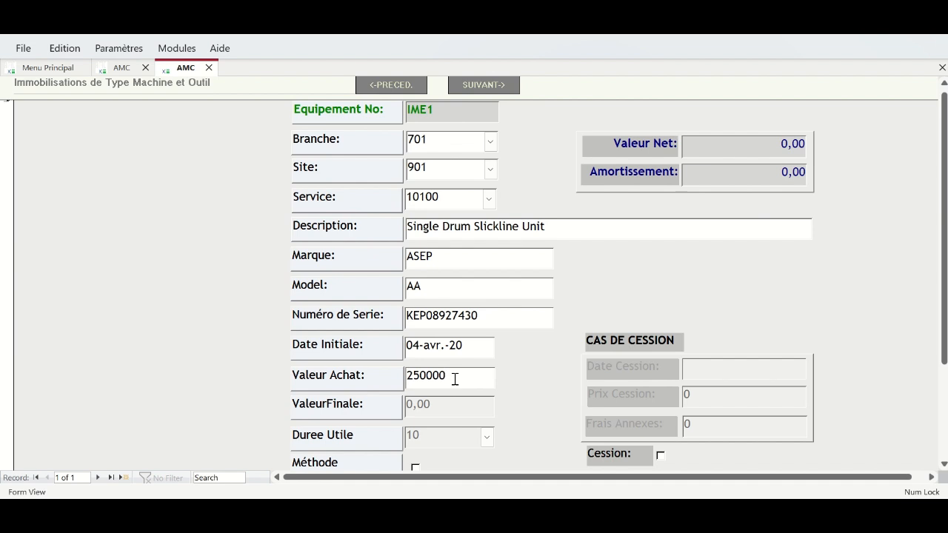
scroll(766, 324, down, 3)
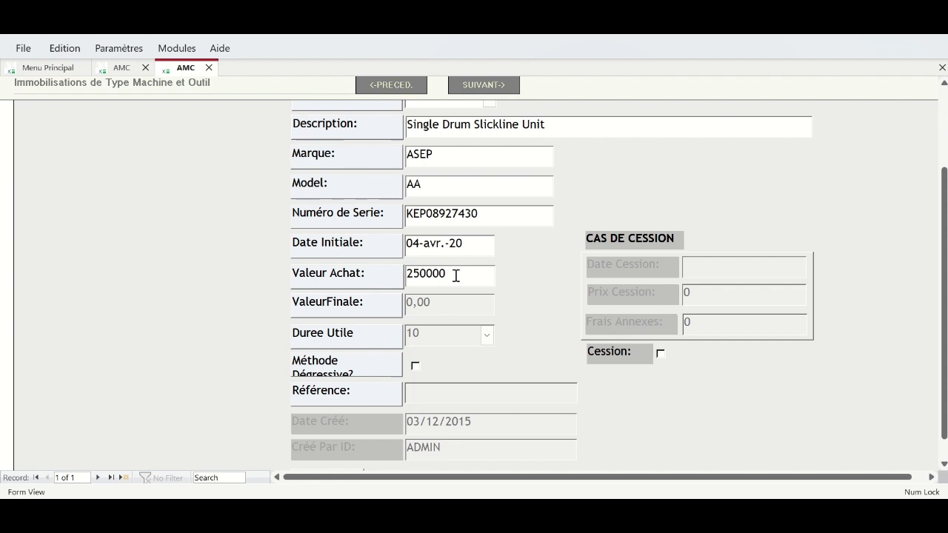
key(Tab)
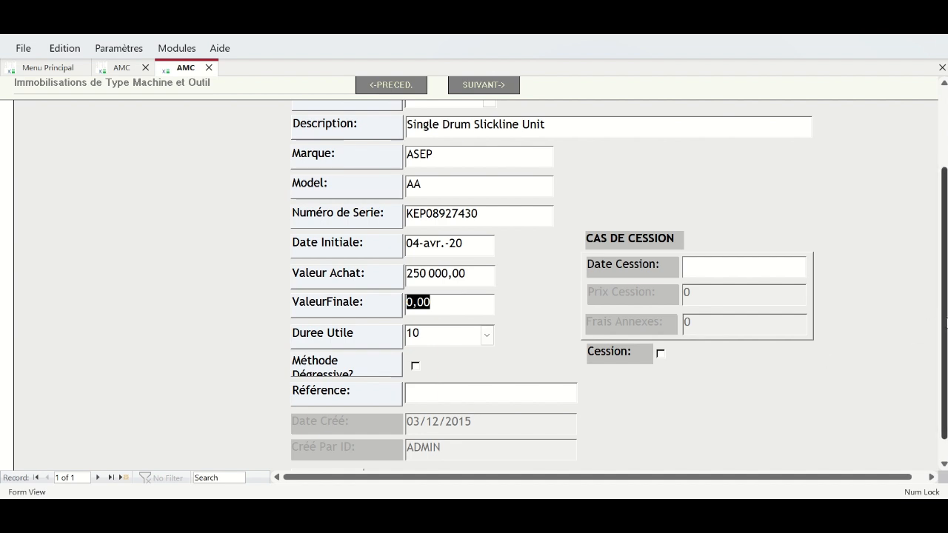
- Keep the Duree Utile useful life at 10 years
drag(945, 314, 940, 203)
scroll(935, 235, down, 2)
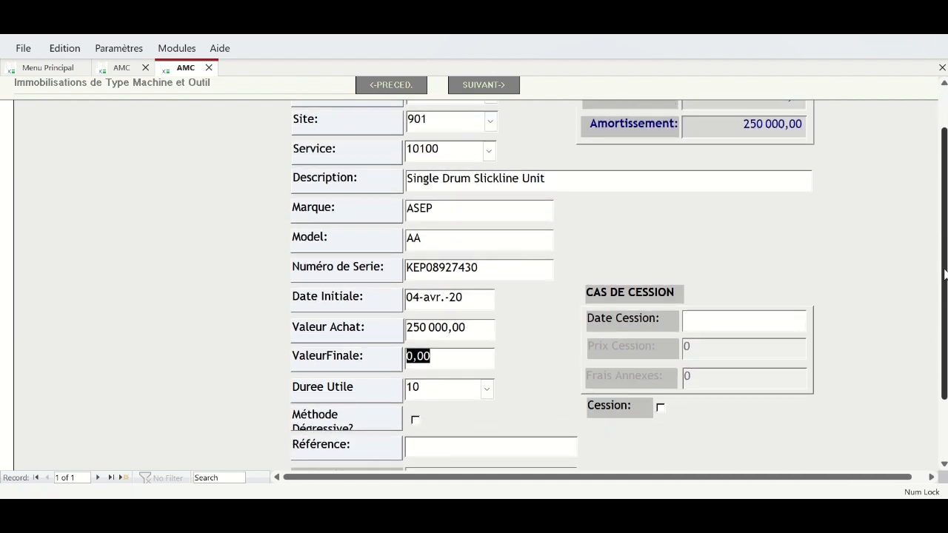
scroll(938, 232, up, 2)
scroll(936, 233, down, 2)
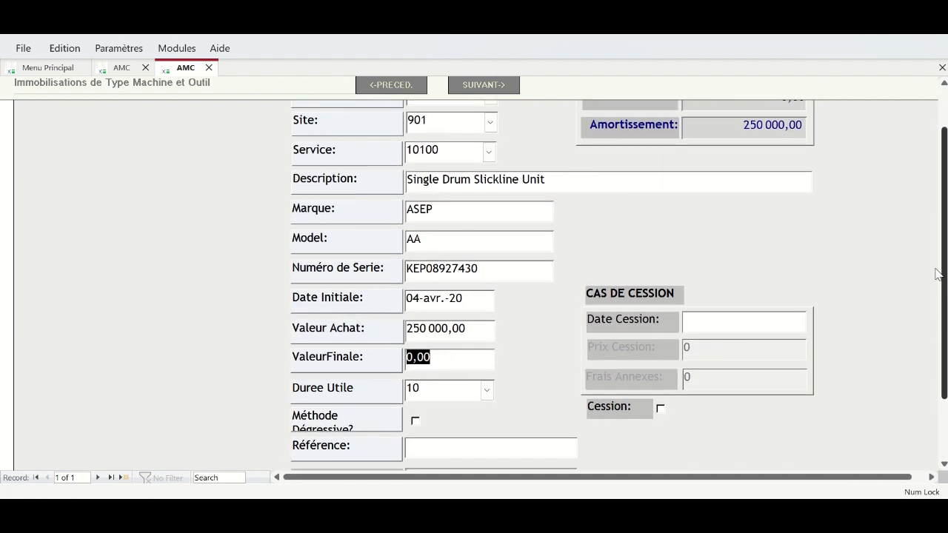
scroll(933, 234, up, 2)
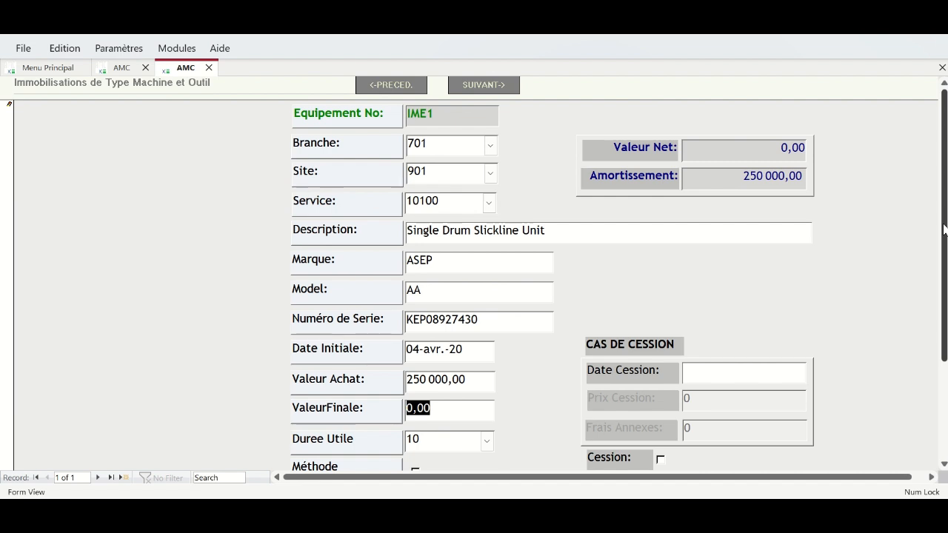
drag(943, 230, 944, 264)
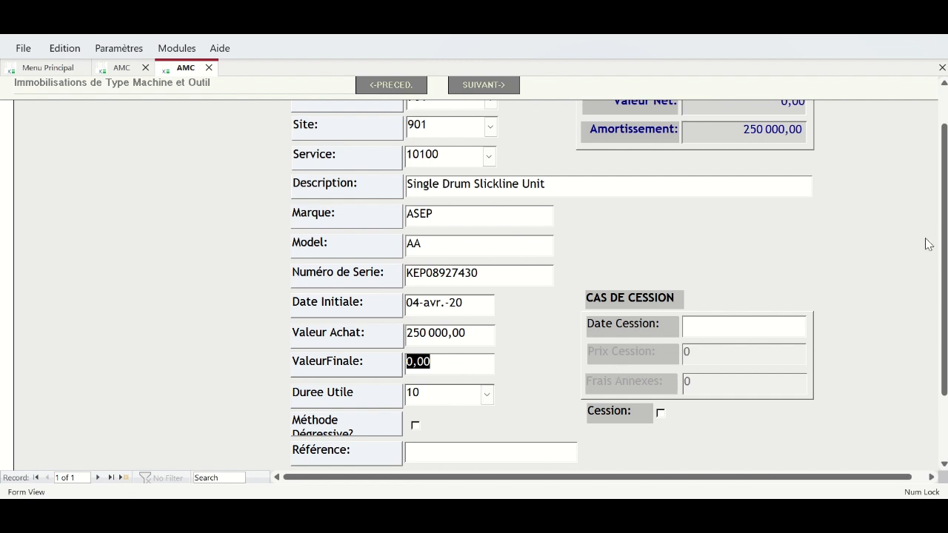
drag(945, 255, 939, 293)
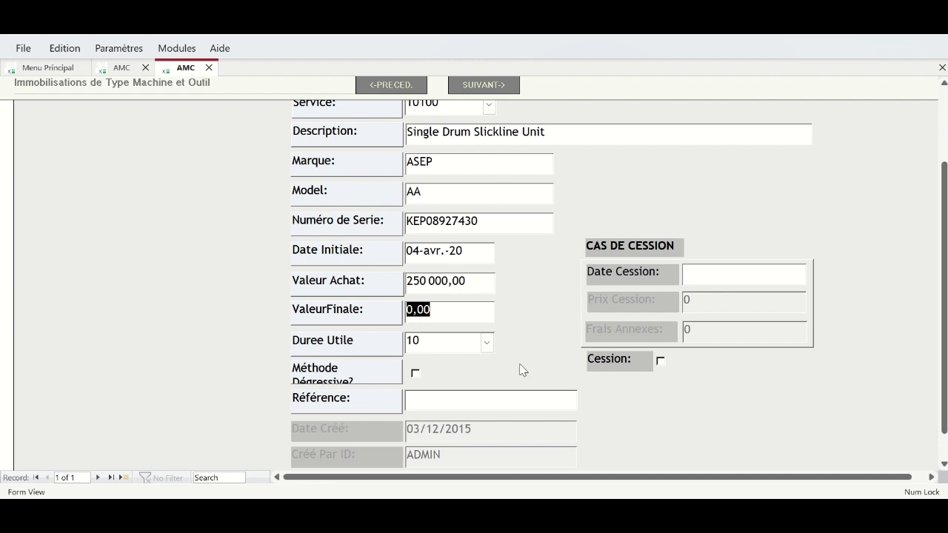
click(487, 342)
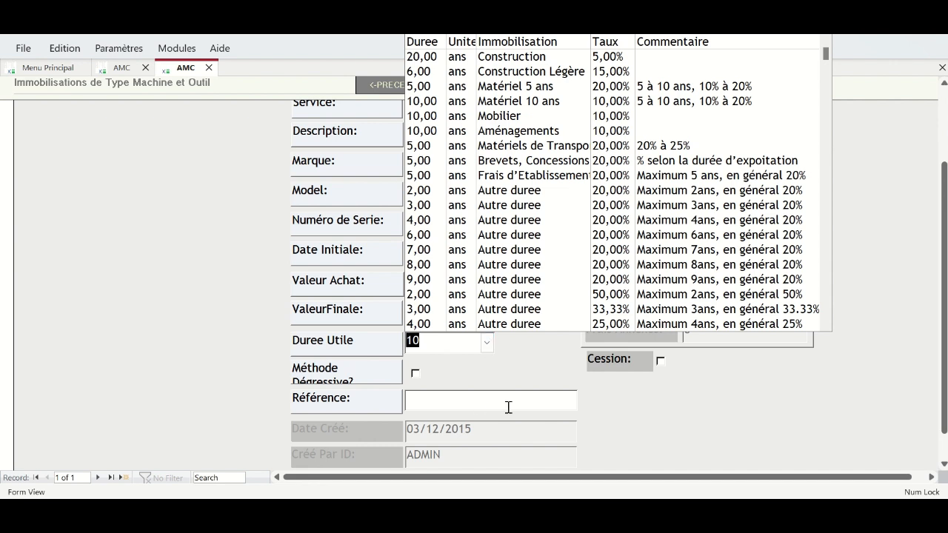
drag(943, 380, 944, 406)
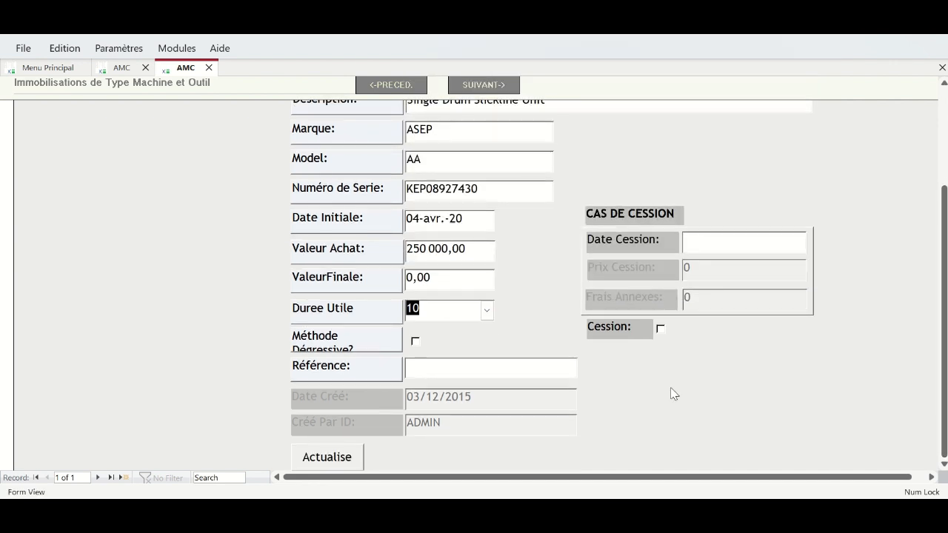
click(441, 311)
- Begin the asset's Référence with 'FACT'
click(435, 371)
text(FACT)
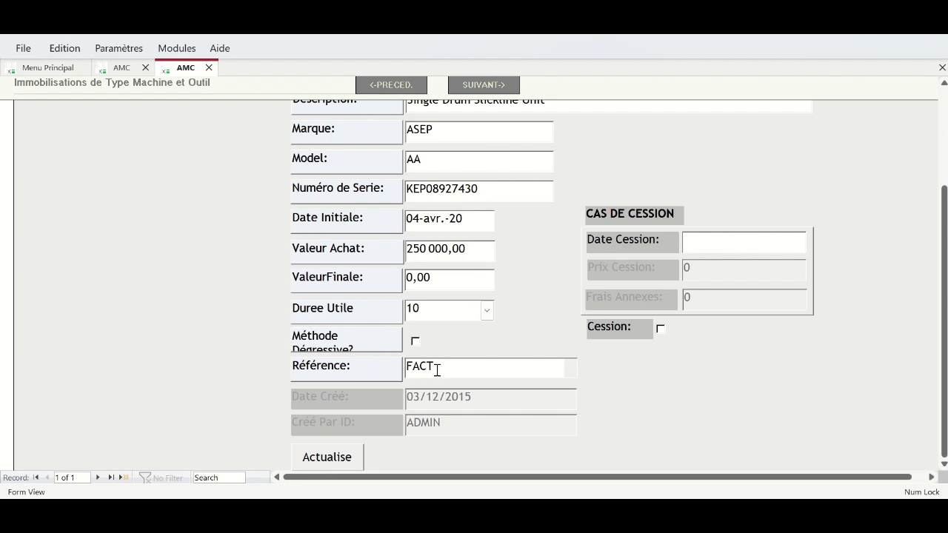
key(alt+Tab)
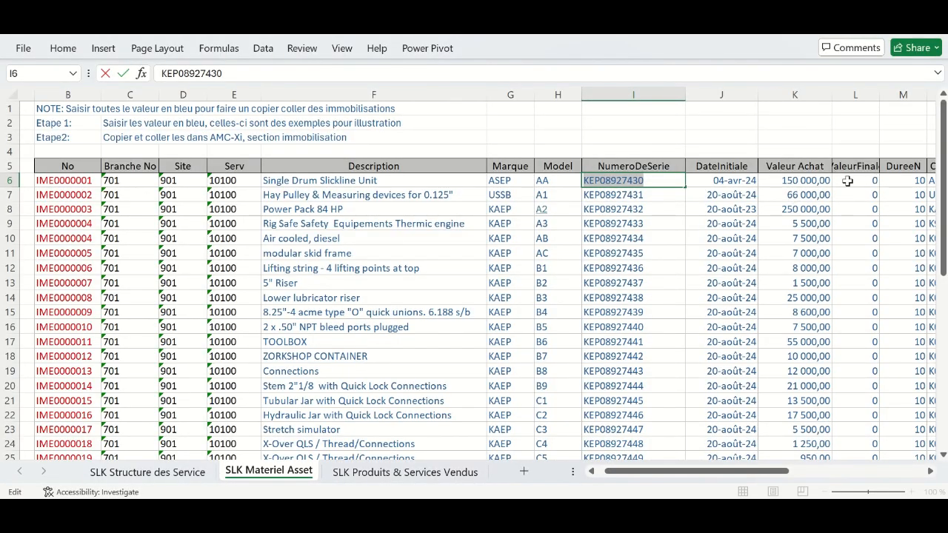
- Change K6's purchase value from 150000 to 250 000,00, then return to AMC-Xi
click(786, 180)
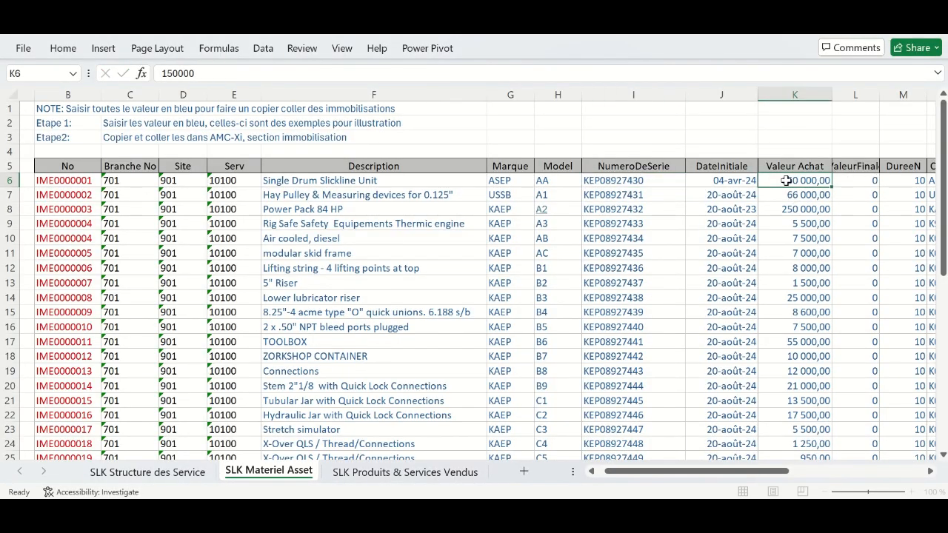
double_click(790, 181)
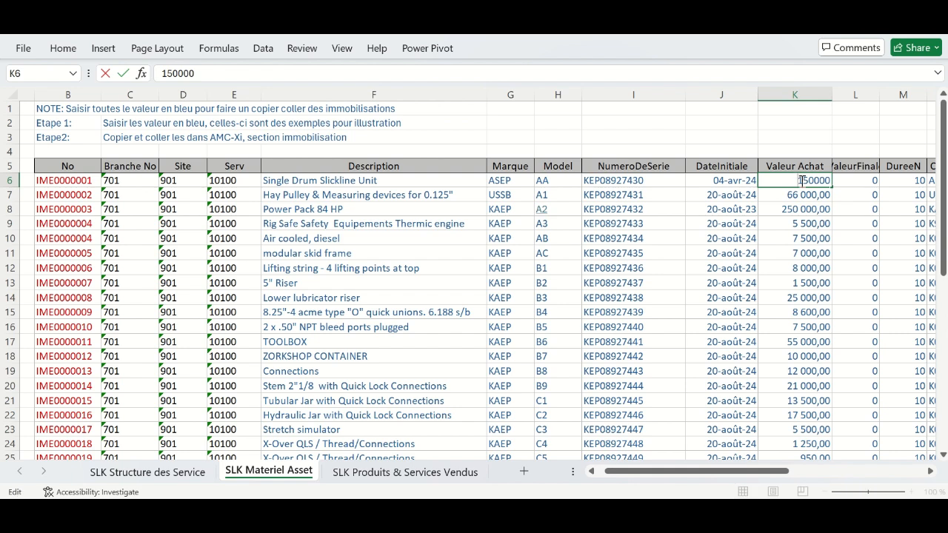
drag(802, 181, 795, 181)
text(2)
click(827, 228)
drag(770, 471, 869, 476)
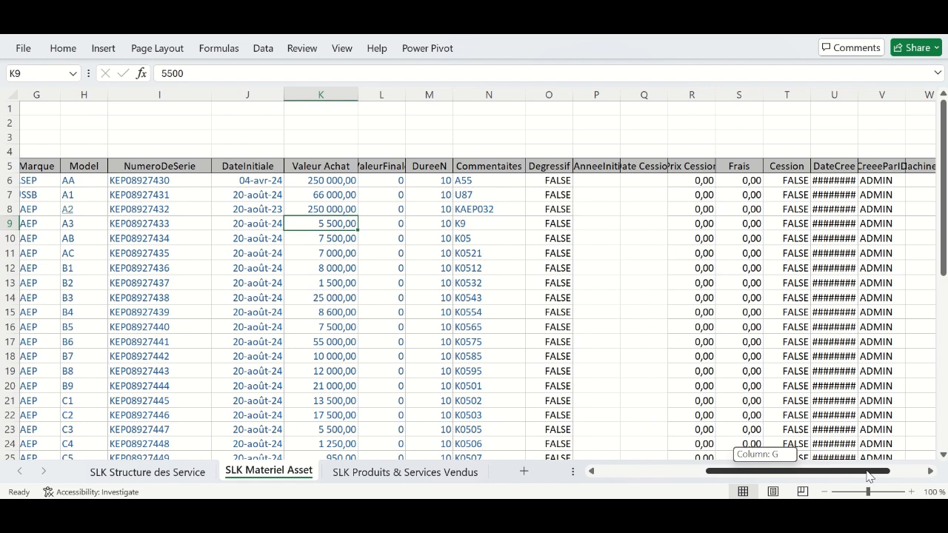
drag(868, 476, 794, 475)
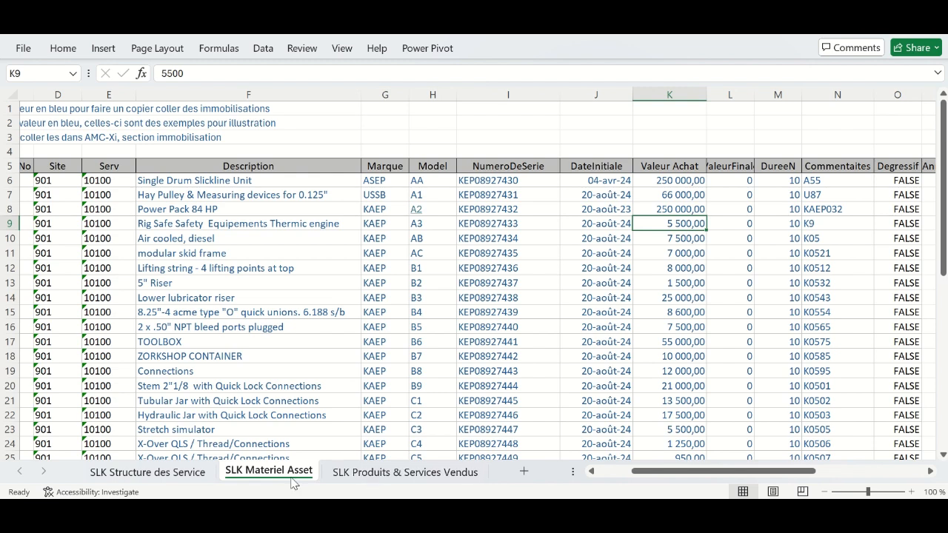
mouse_move(596, 512)
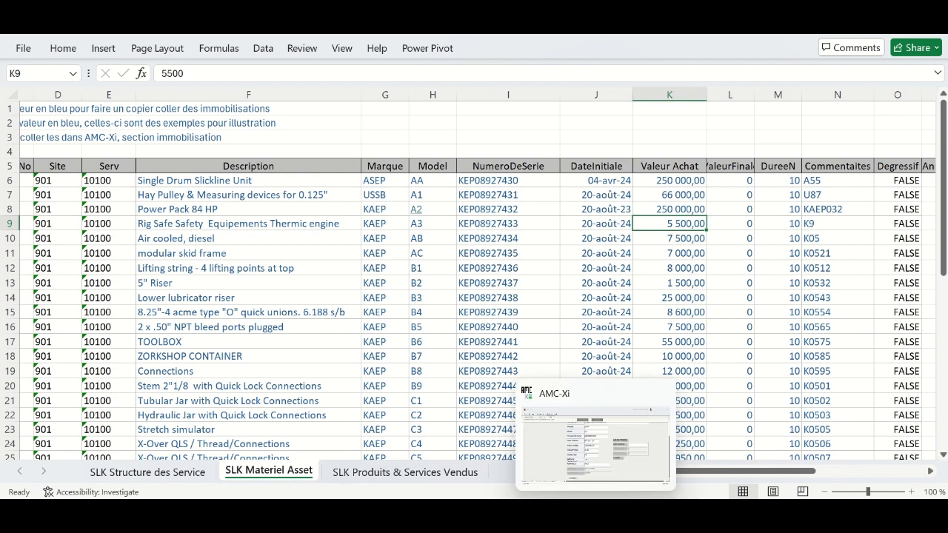
click(593, 454)
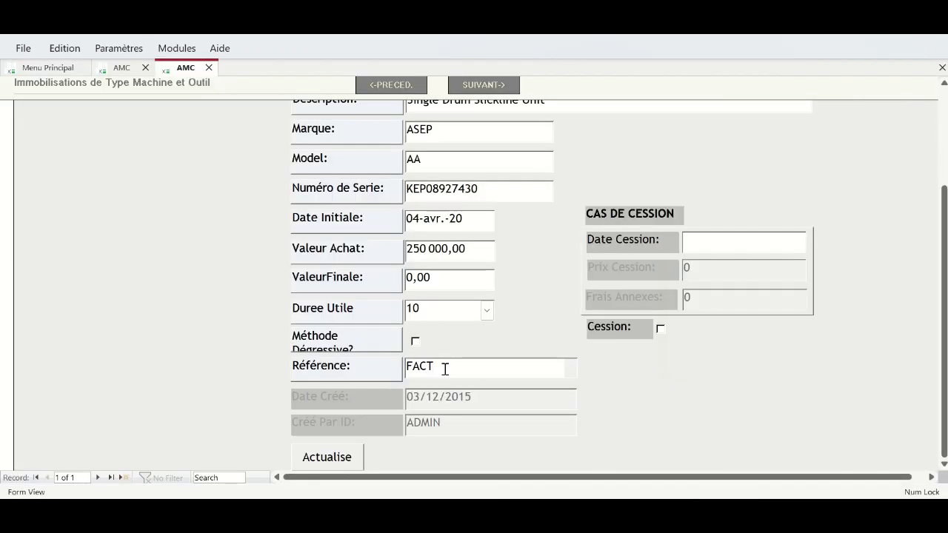
- Strip the FACT prefix from record IME1's Référence so it reads 2847318F
text(2847318)
drag(434, 366, 399, 363)
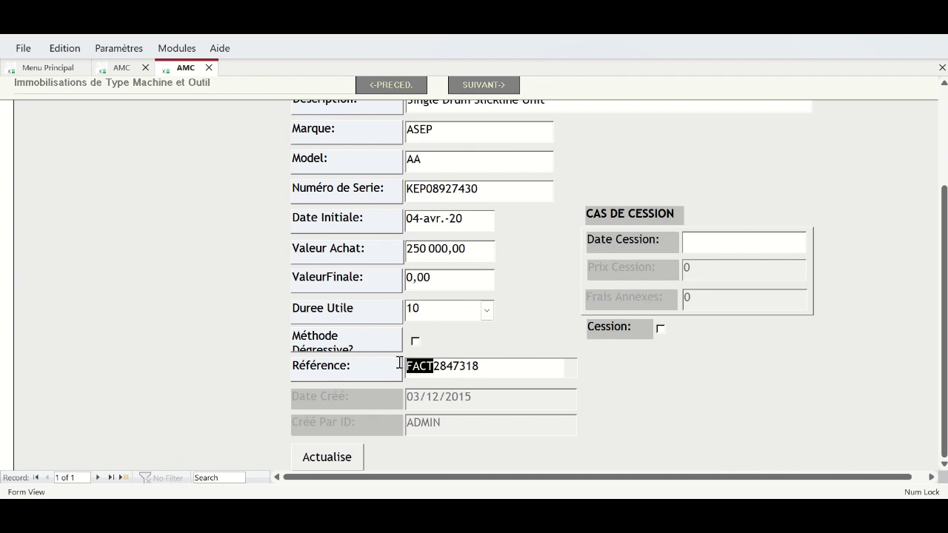
key(BackSpace)
click(472, 366)
text(FACT)
key(BackSpace)
key(BackSpace)
key(BackSpace)
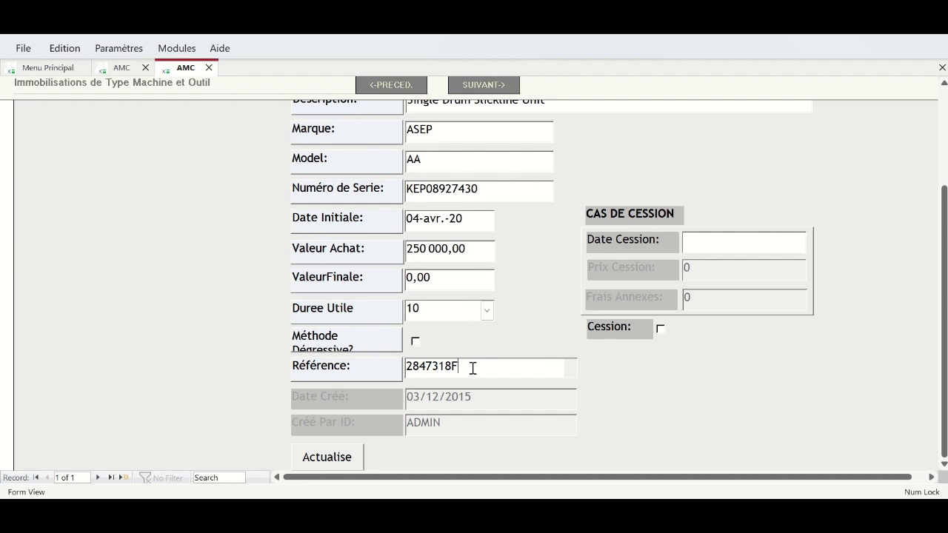
- Recalculate record IME1's net value and depreciation
click(330, 462)
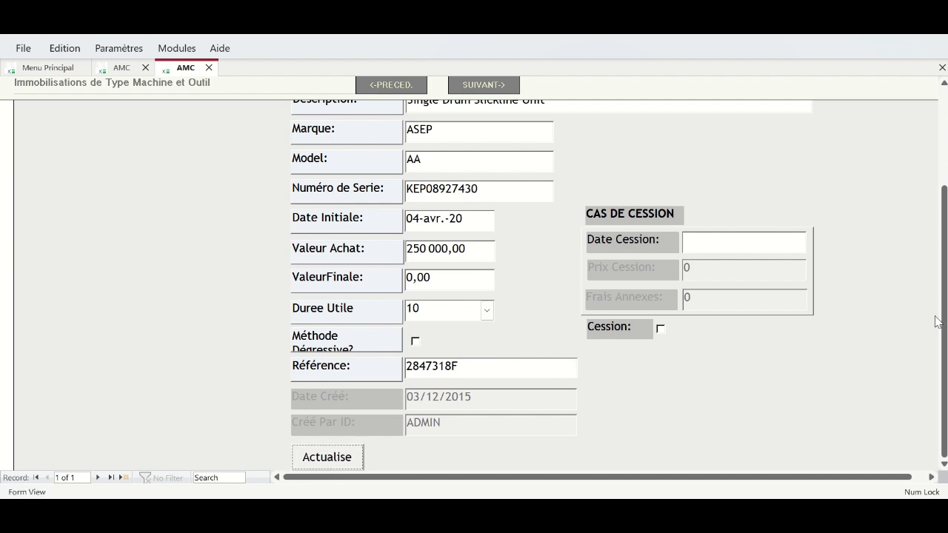
mouse_move(945, 331)
mouse_down()
mouse_move(945, 239)
mouse_move(946, 341)
mouse_up()
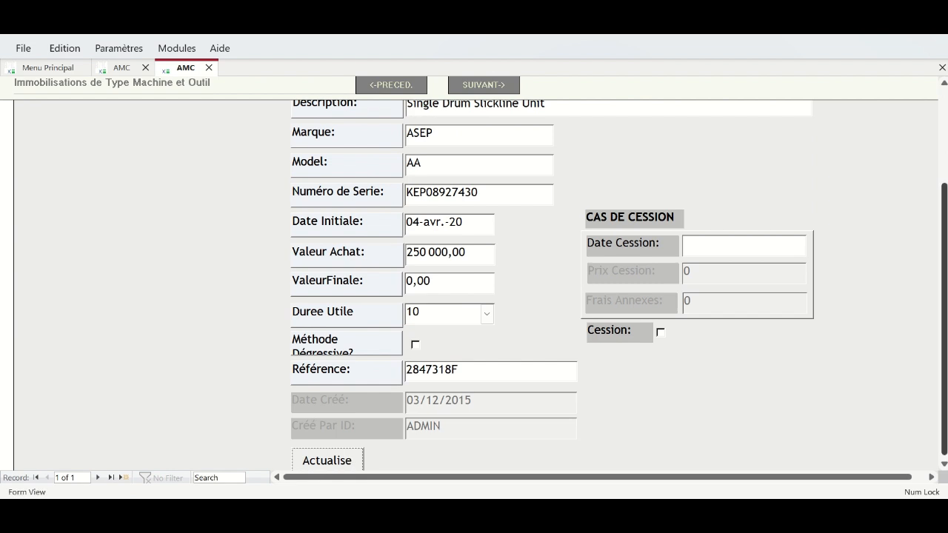
drag(945, 224, 945, 157)
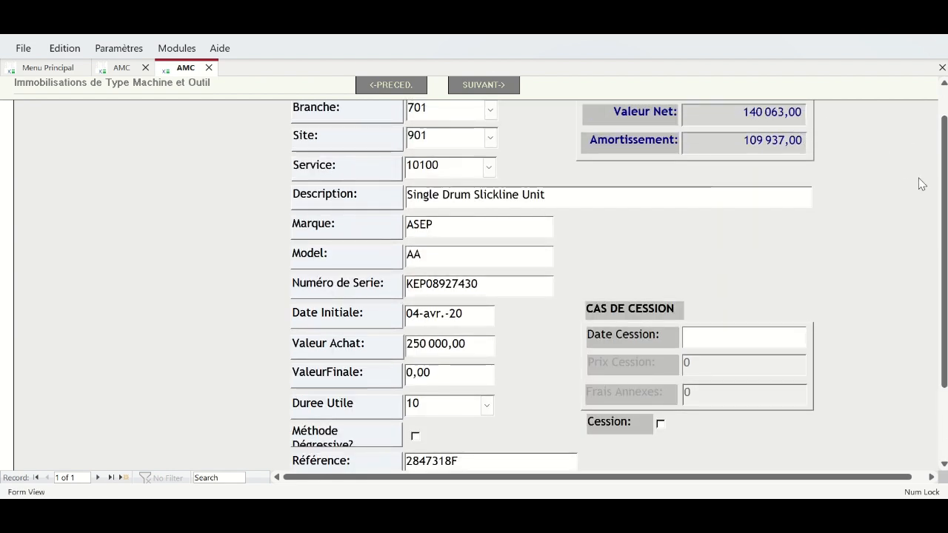
drag(945, 205, 945, 179)
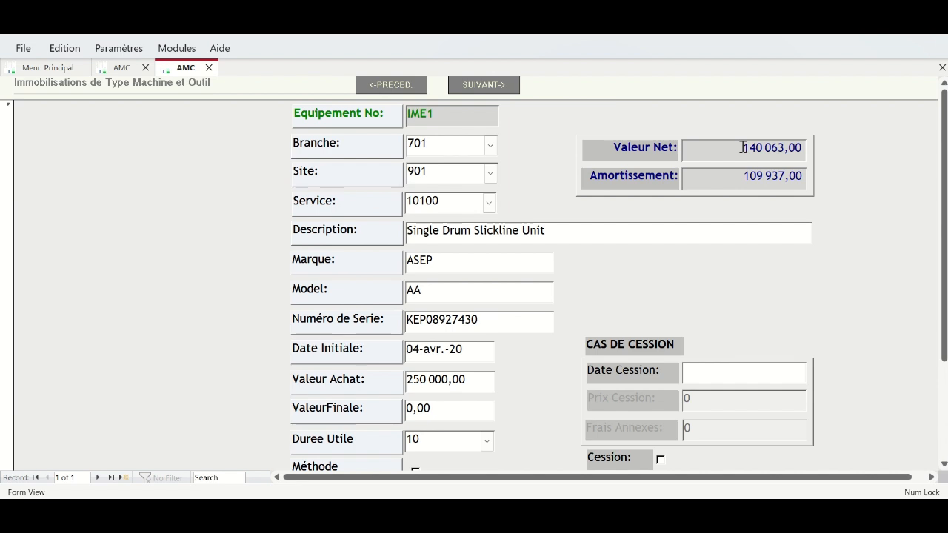
- Change IME1's initial date year to 2022 and recalculate
click(468, 351)
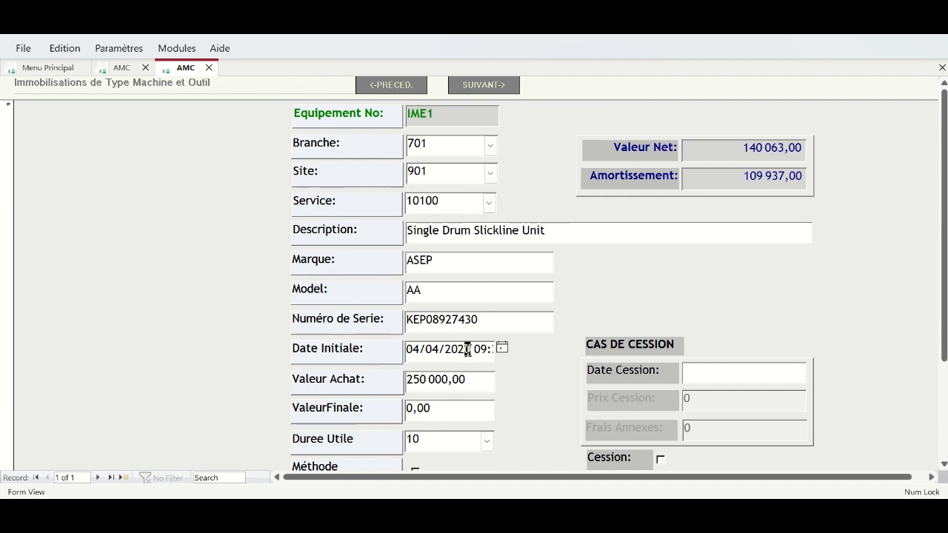
key(BackSpace)
text(2)
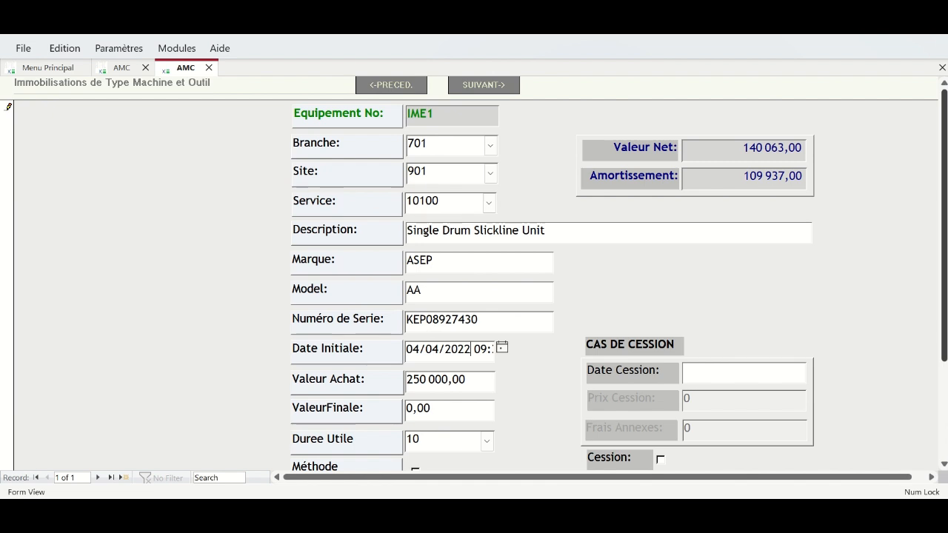
scroll(942, 222, down, 2)
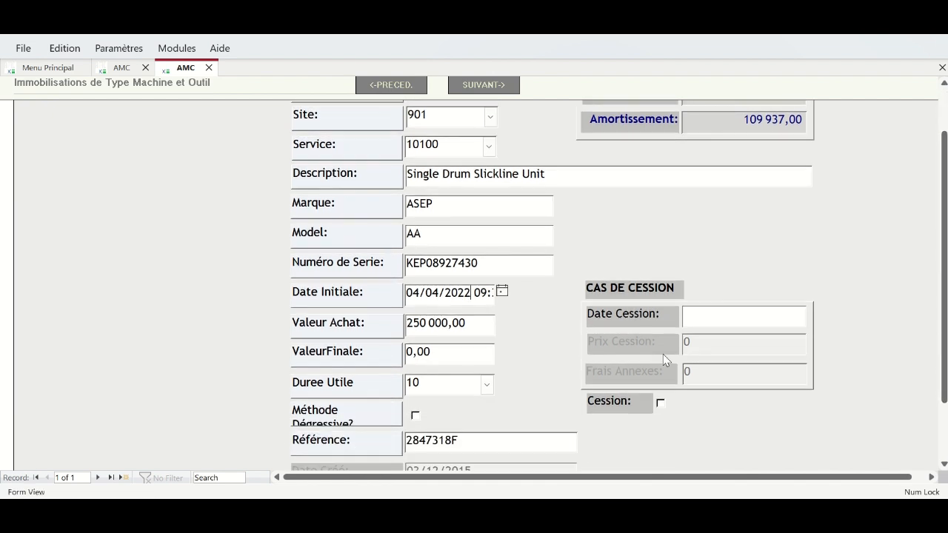
scroll(935, 222, down, 3)
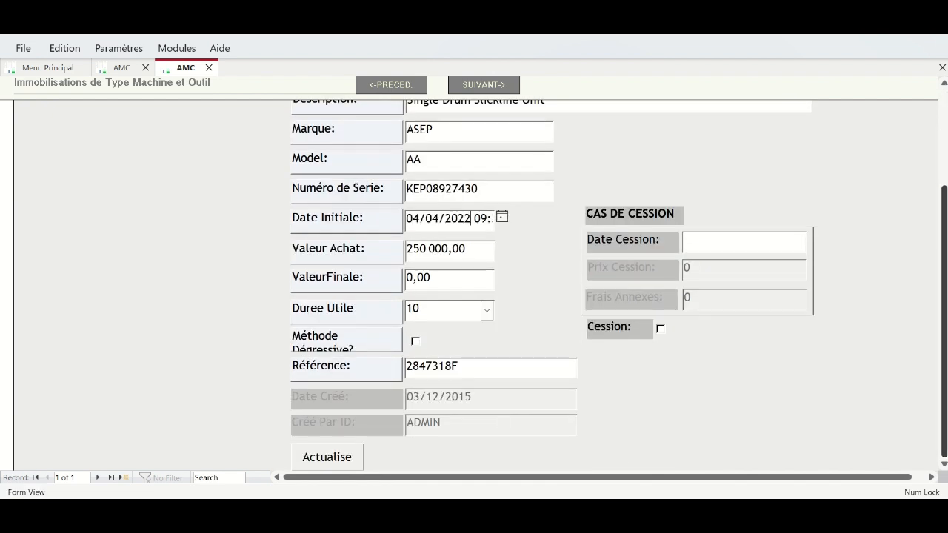
click(345, 455)
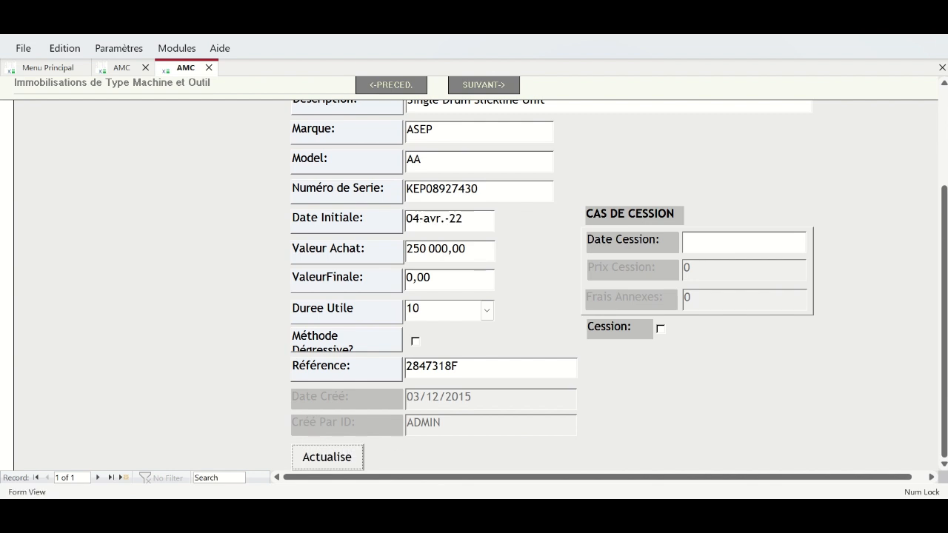
- Refresh the depreciation figures to net value 190 062,96 and depreciation 59 937,04
drag(942, 237, 942, 148)
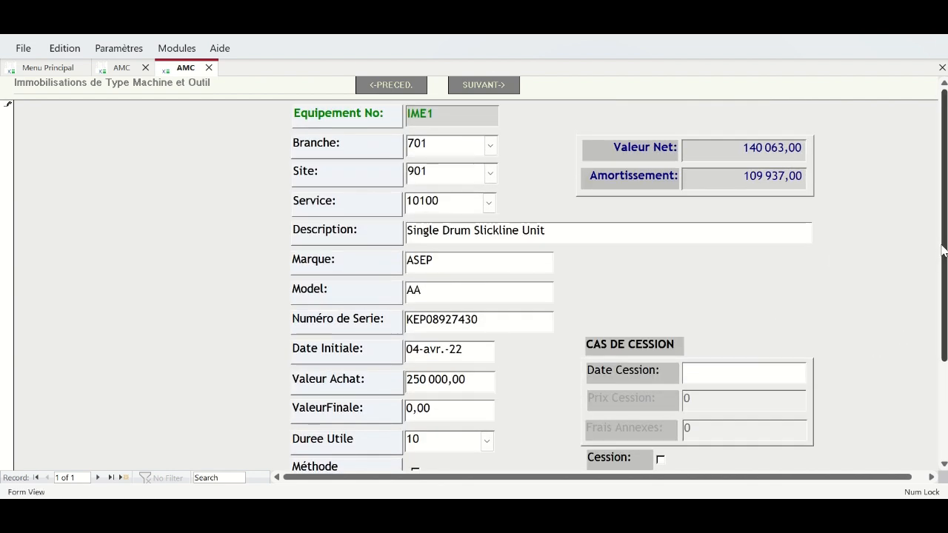
drag(943, 252, 944, 360)
click(330, 465)
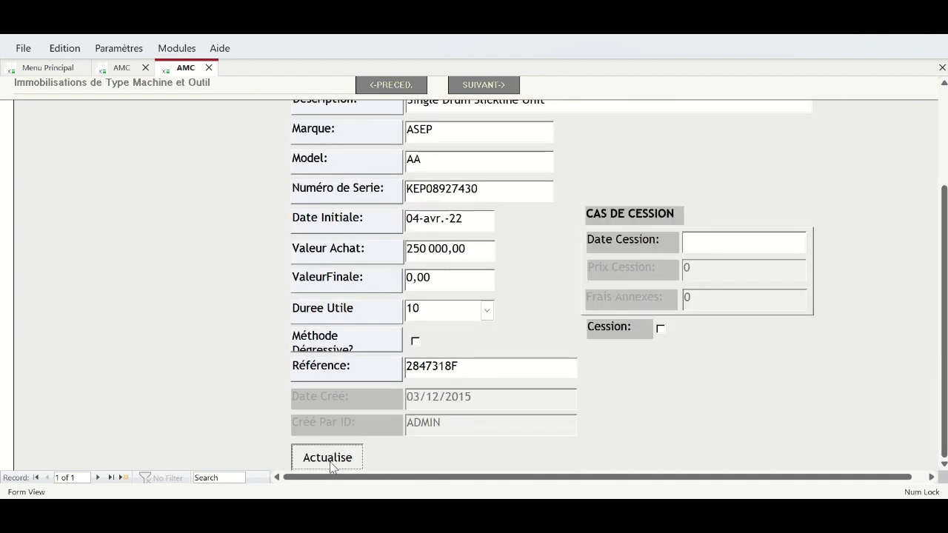
click(330, 464)
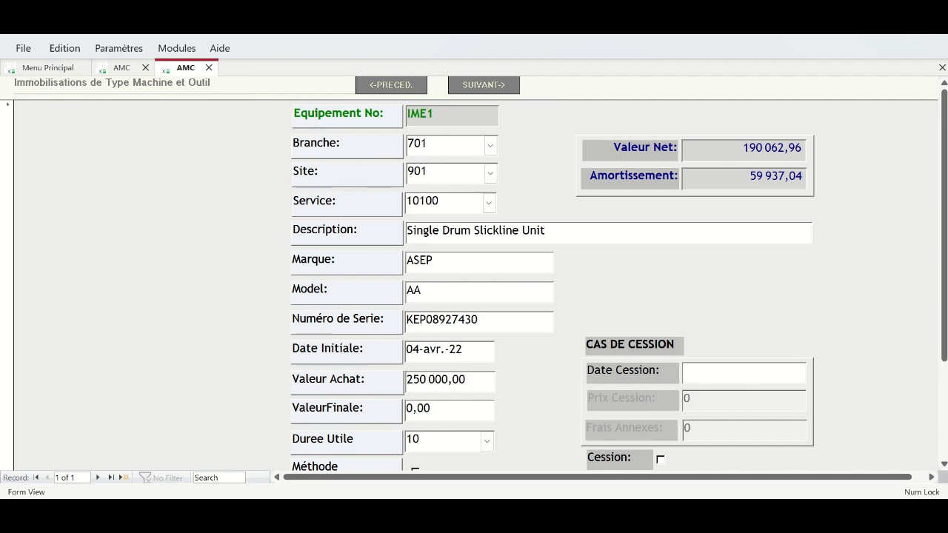
click(430, 480)
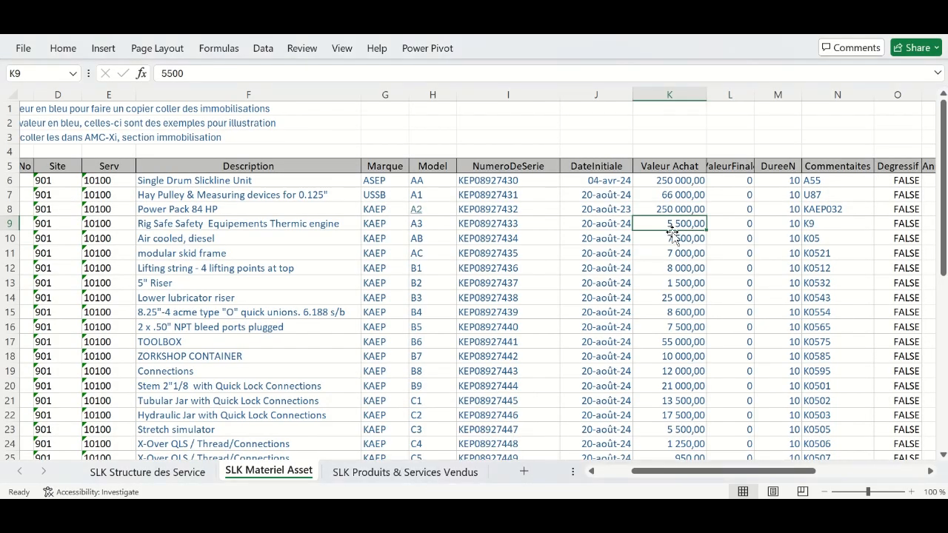
- Check the first asset's purchase value in K6 and initial date in J6
click(660, 181)
click(605, 182)
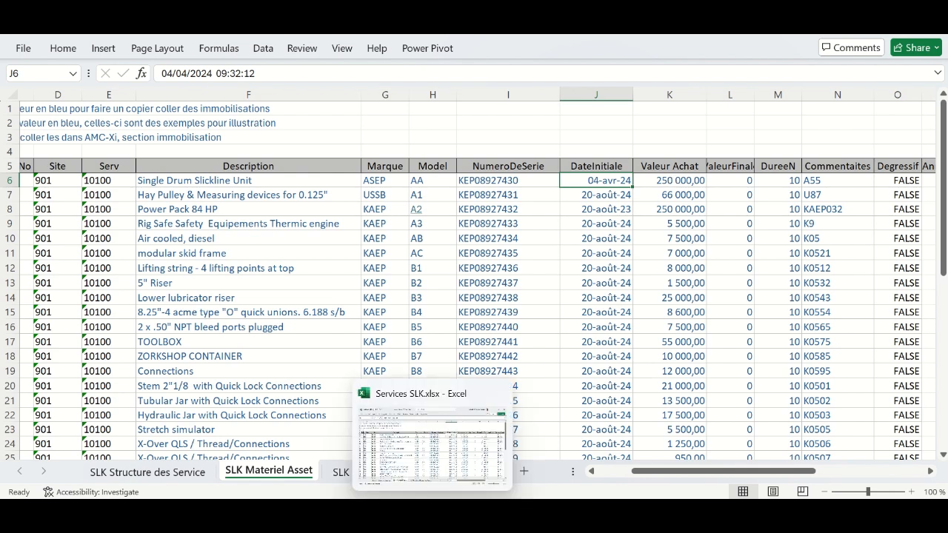
click(605, 512)
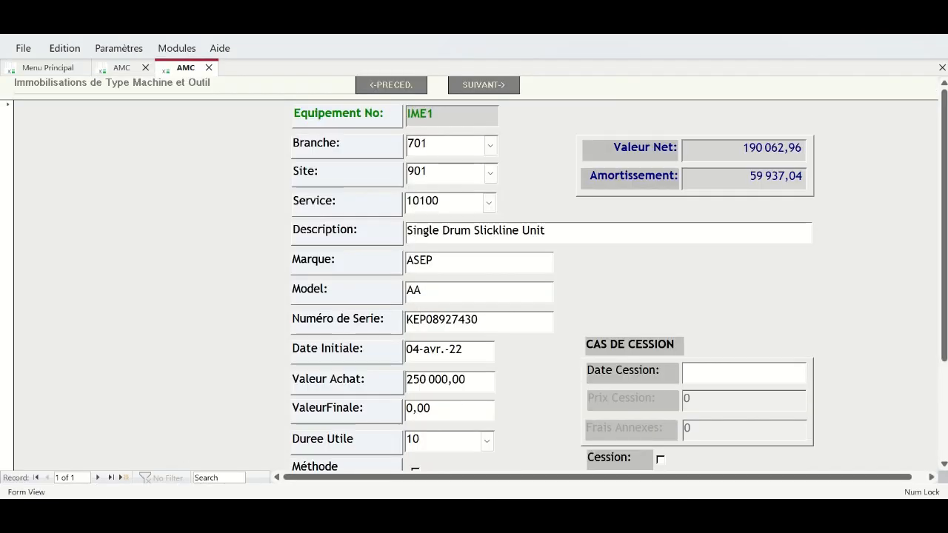
click(578, 512)
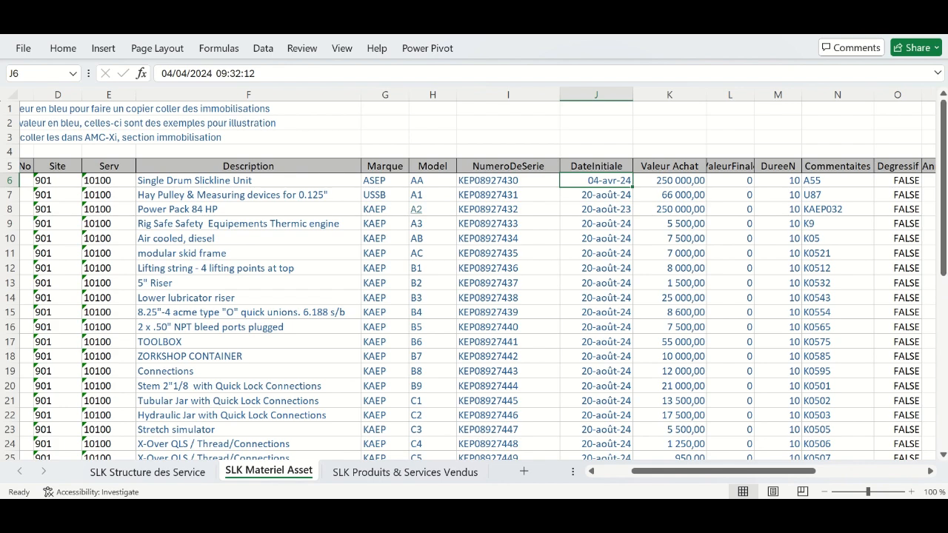
- Return to the AMC-Xi form showing IME1 dated 04-avr.-22 with net value 190 062,96
drag(942, 239, 935, 221)
mouse_move(595, 512)
click(563, 433)
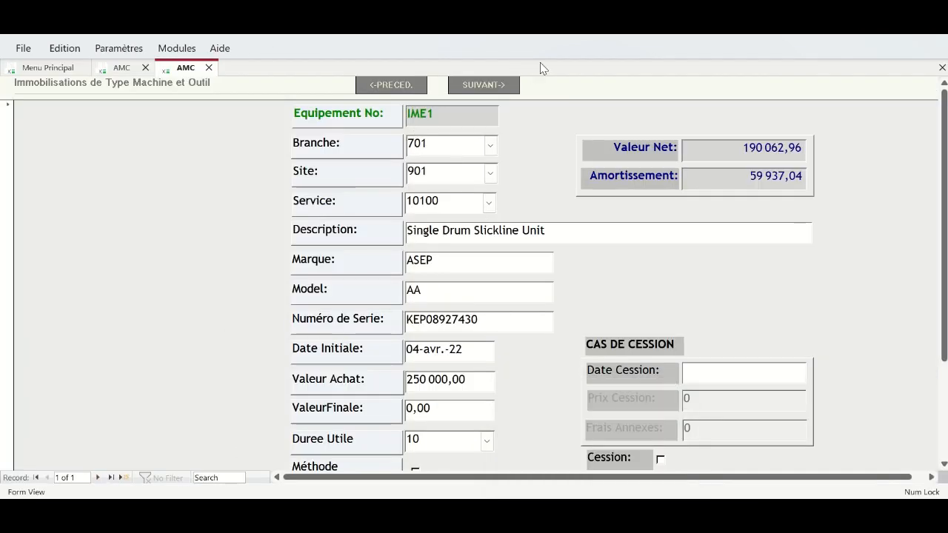
click(66, 48)
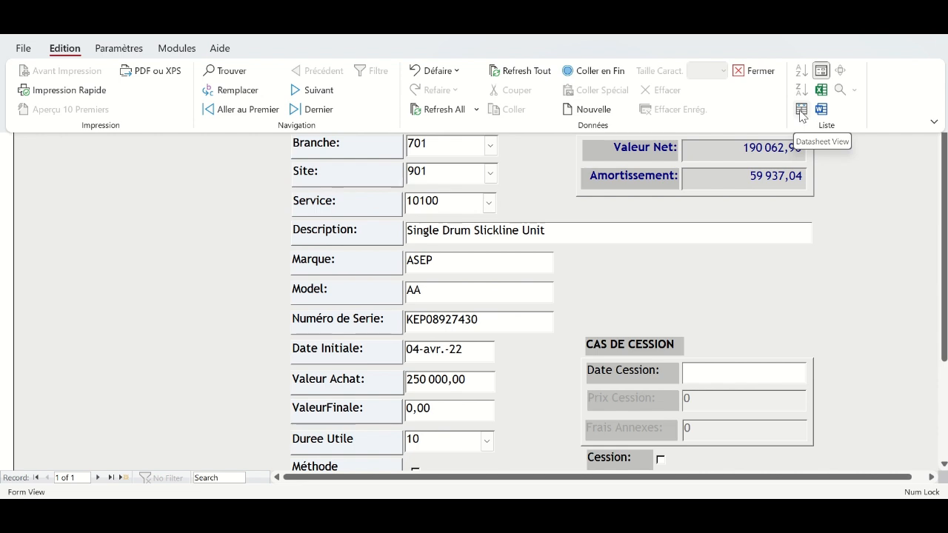
- Switch the machine asset form to Datasheet View
click(802, 112)
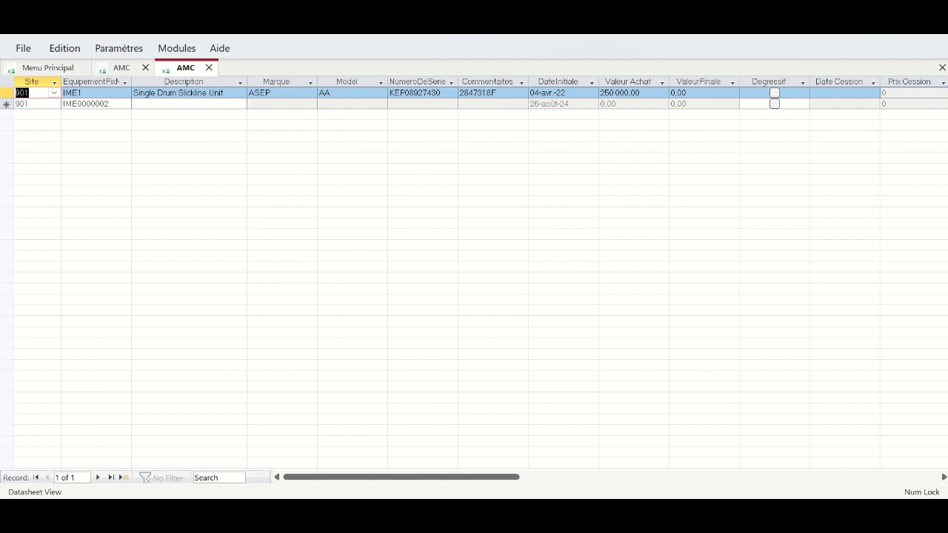
- Restore down the Excel window and lower its top edge so the AMC-Xi datasheet shows above
mouse_move(433, 512)
click(423, 453)
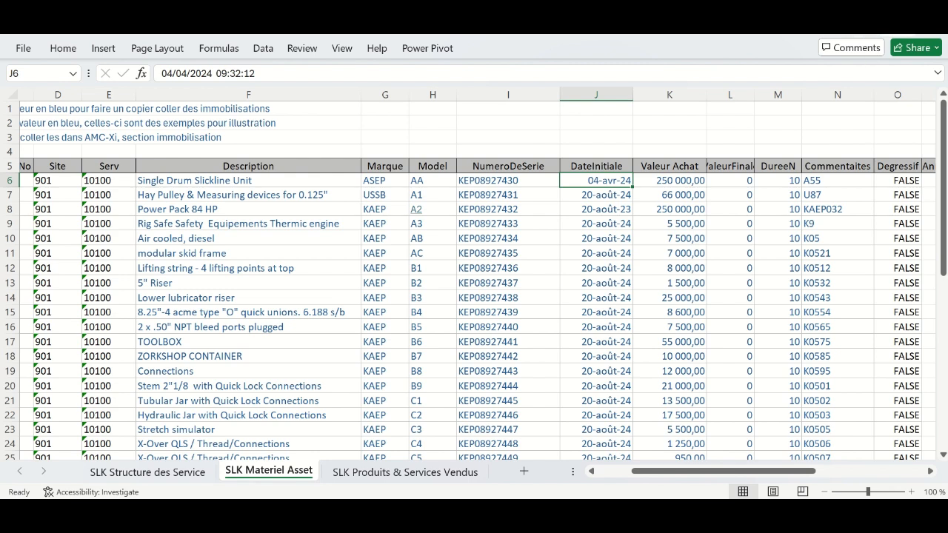
click(897, 21)
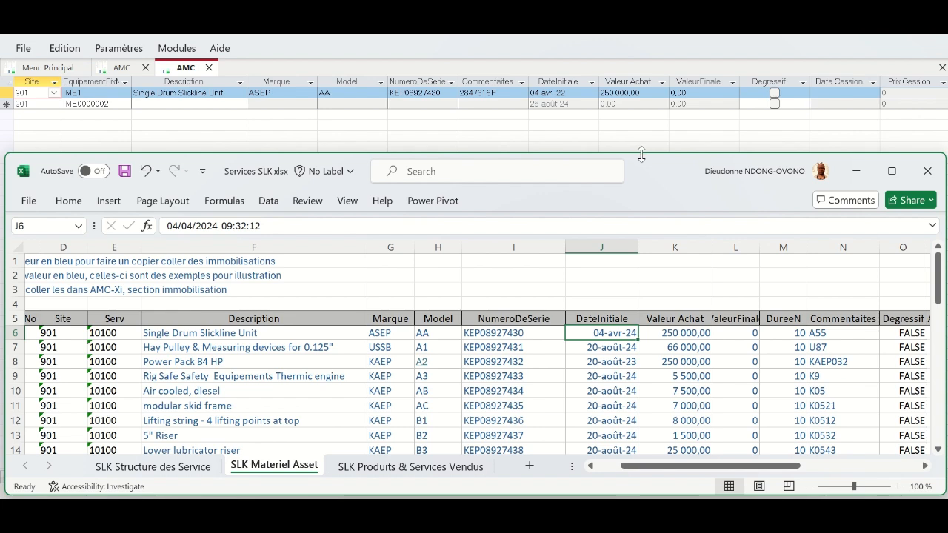
drag(641, 157, 645, 117)
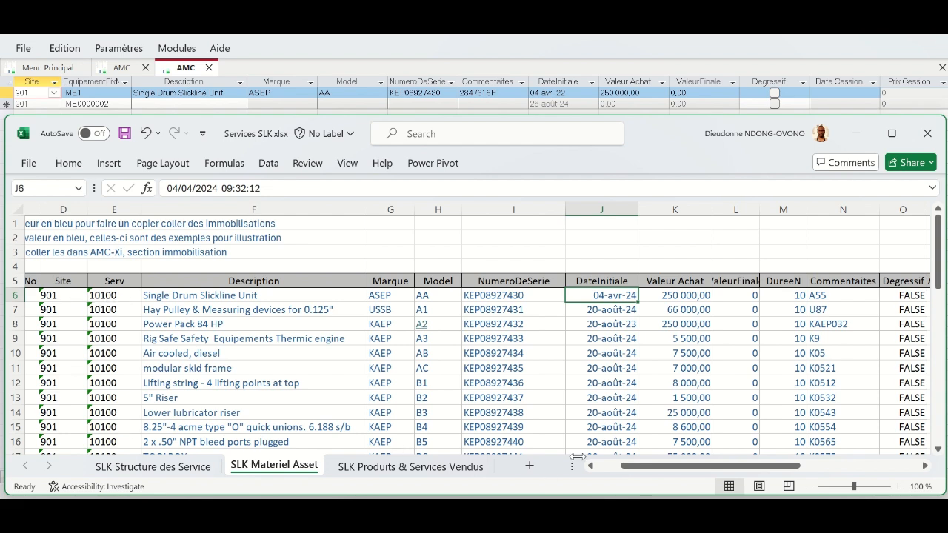
- Scroll the workbook left to bring the asset number column into view
click(609, 466)
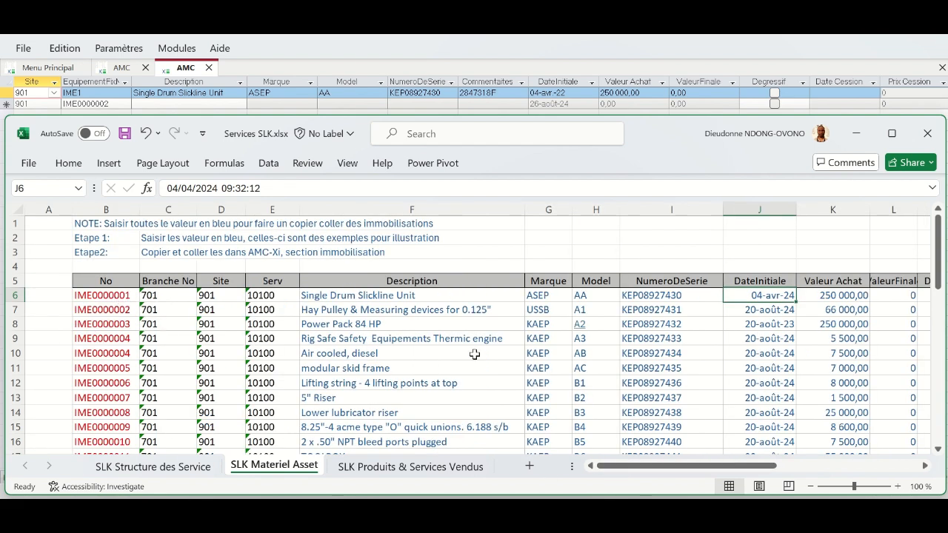
drag(736, 467, 747, 469)
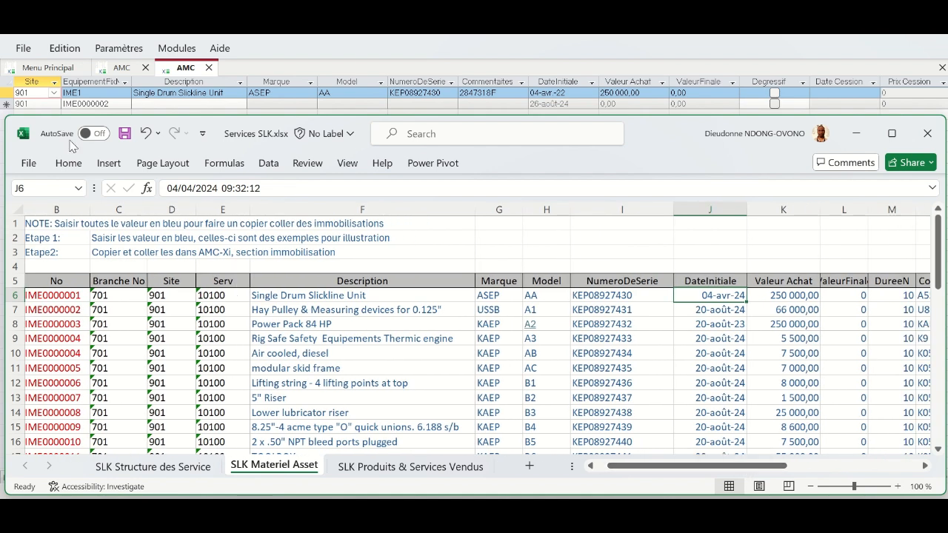
click(270, 95)
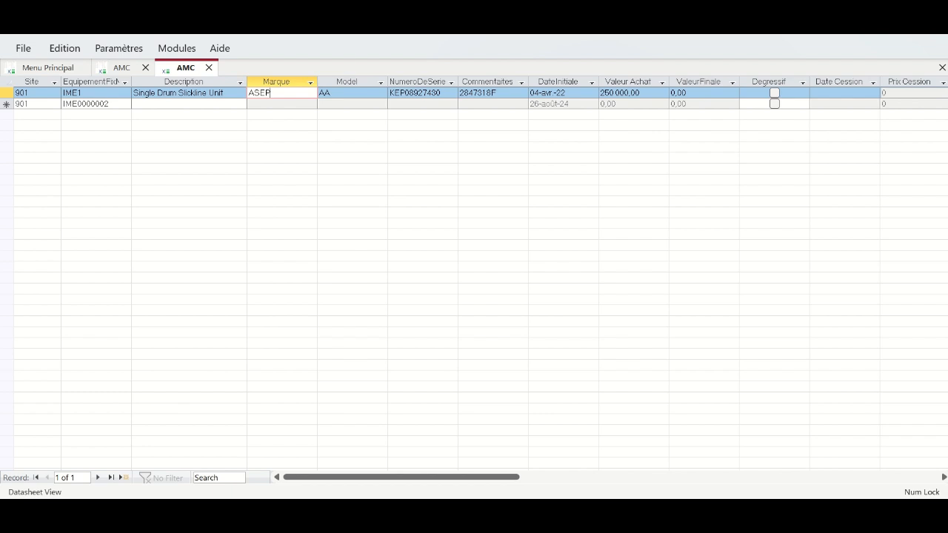
mouse_move(511, 466)
click(451, 455)
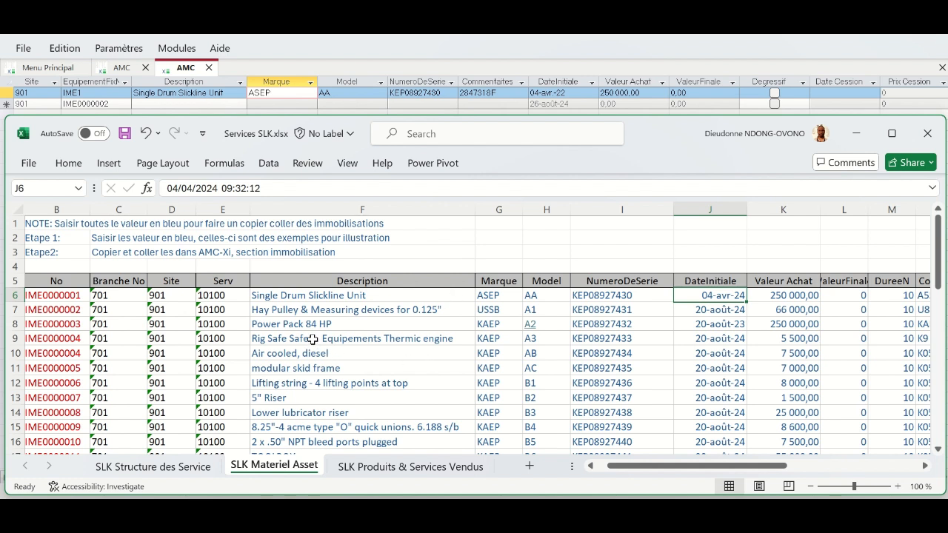
- Move the EquipementFixe column to the first position of the datasheet
drag(109, 298, 878, 446)
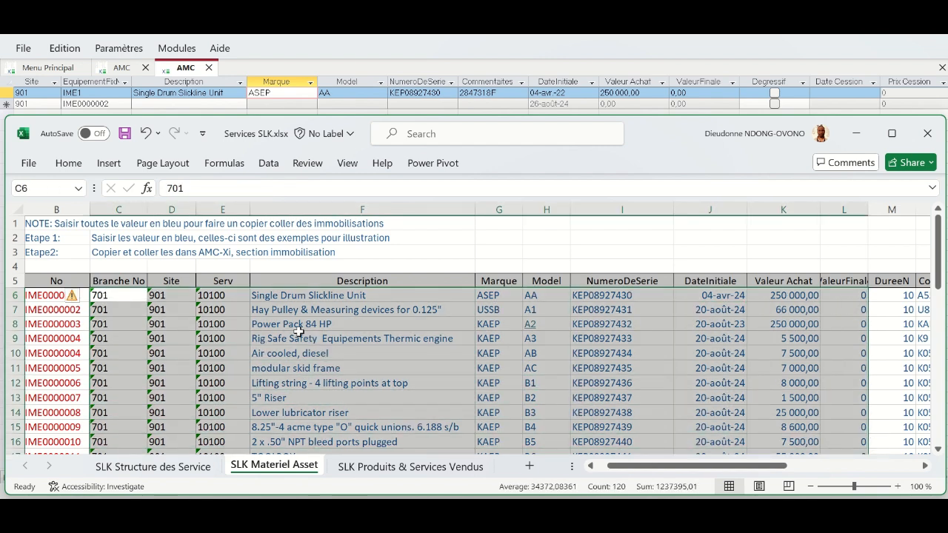
click(125, 293)
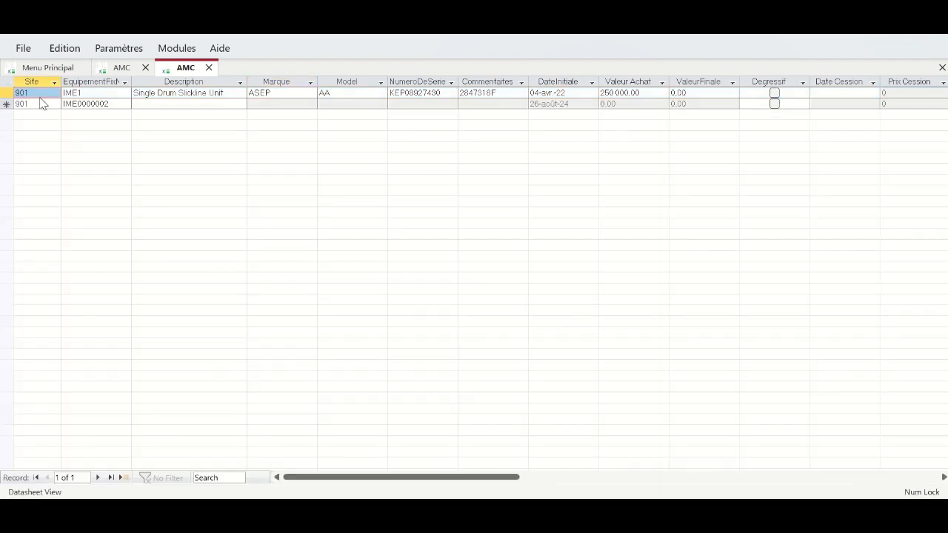
click(41, 99)
click(80, 84)
drag(82, 83, 34, 86)
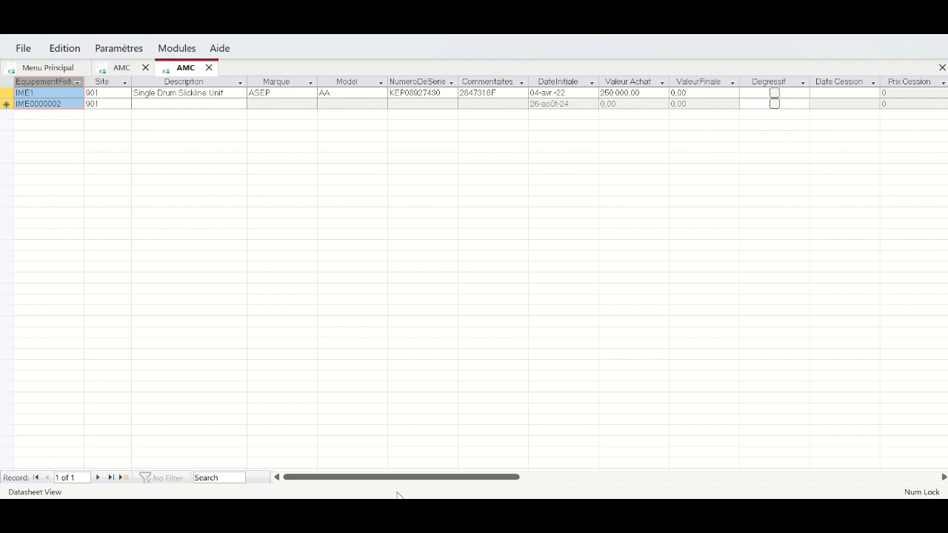
- Place the Branche No column right after EquipementFixe, matching the spreadsheet order
click(435, 515)
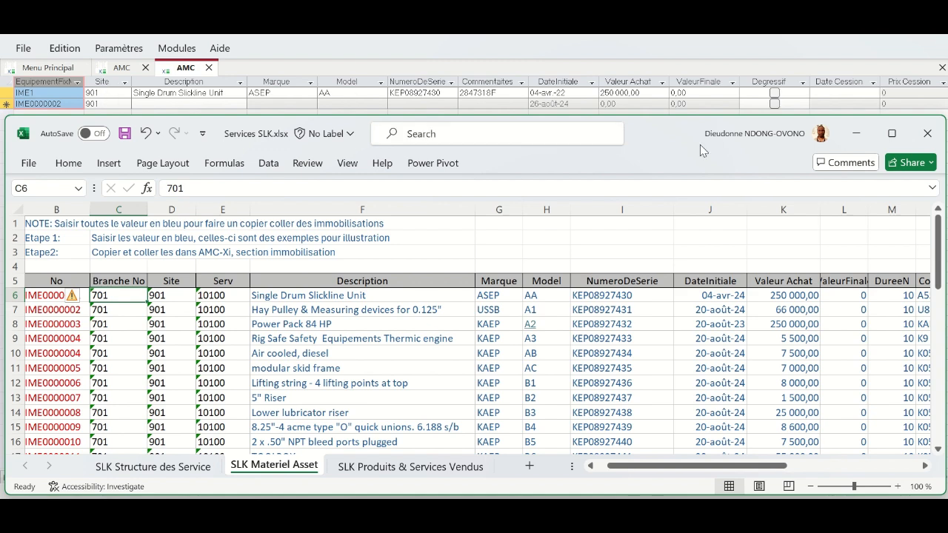
click(682, 110)
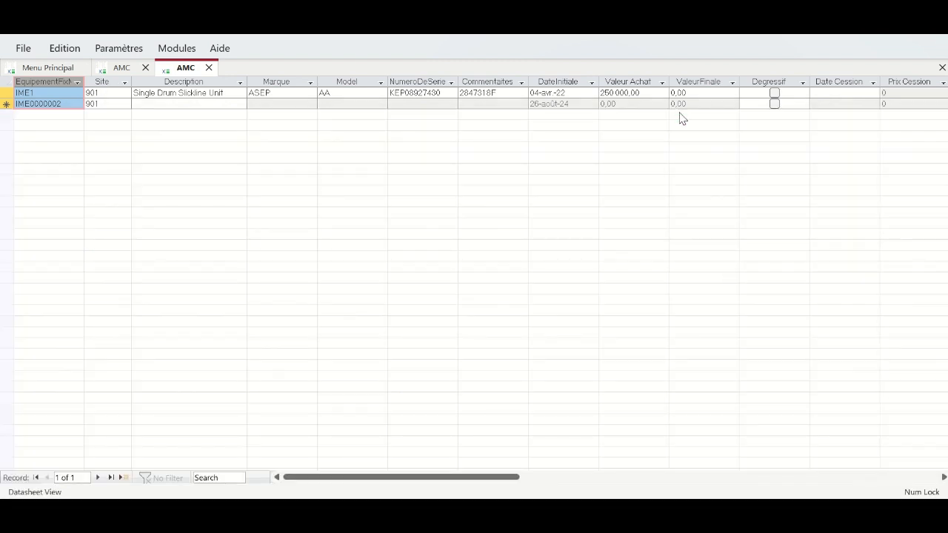
drag(508, 475, 662, 486)
click(465, 93)
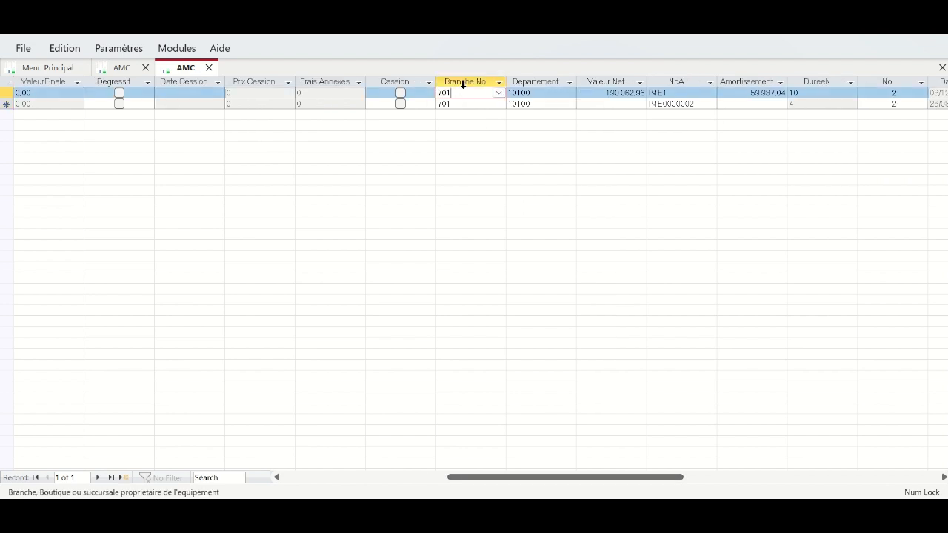
click(462, 82)
drag(471, 83, 93, 89)
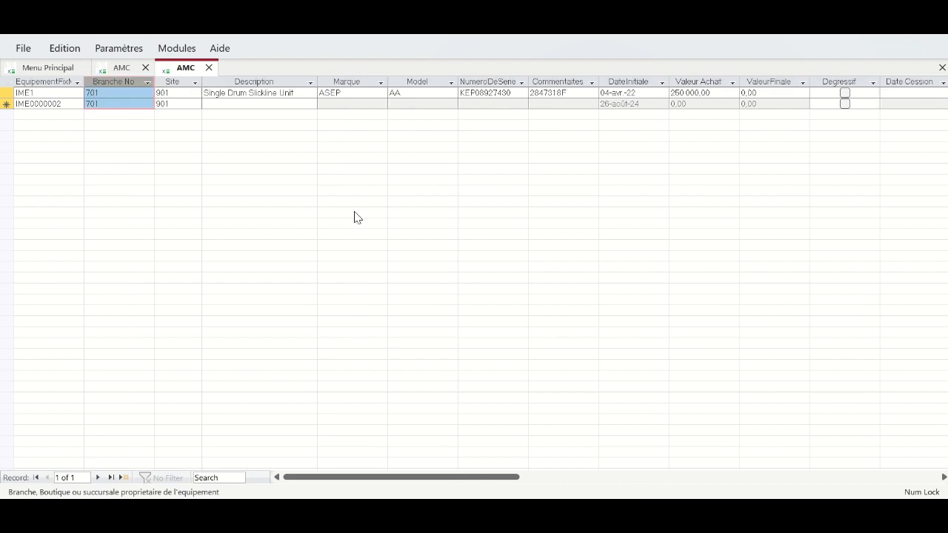
- Move the Description column so it sits directly after Site
click(442, 512)
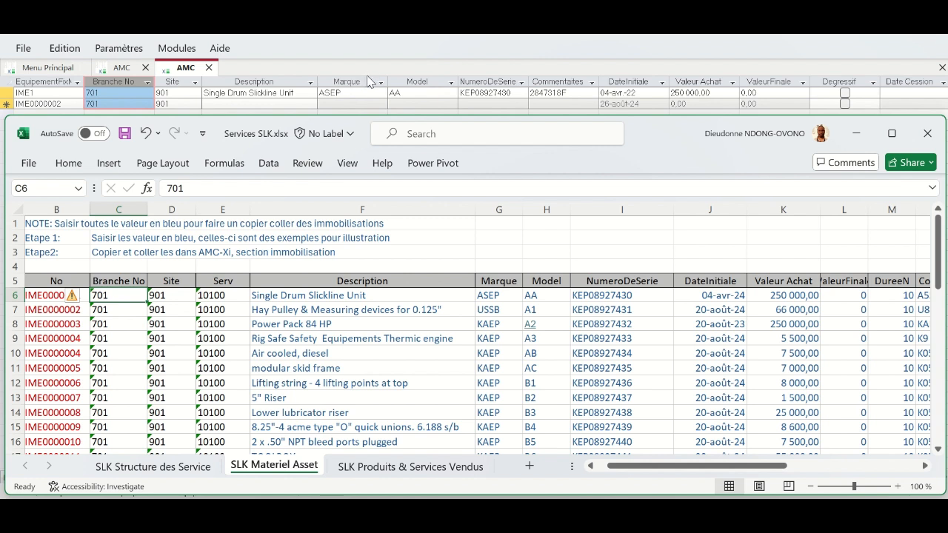
click(268, 80)
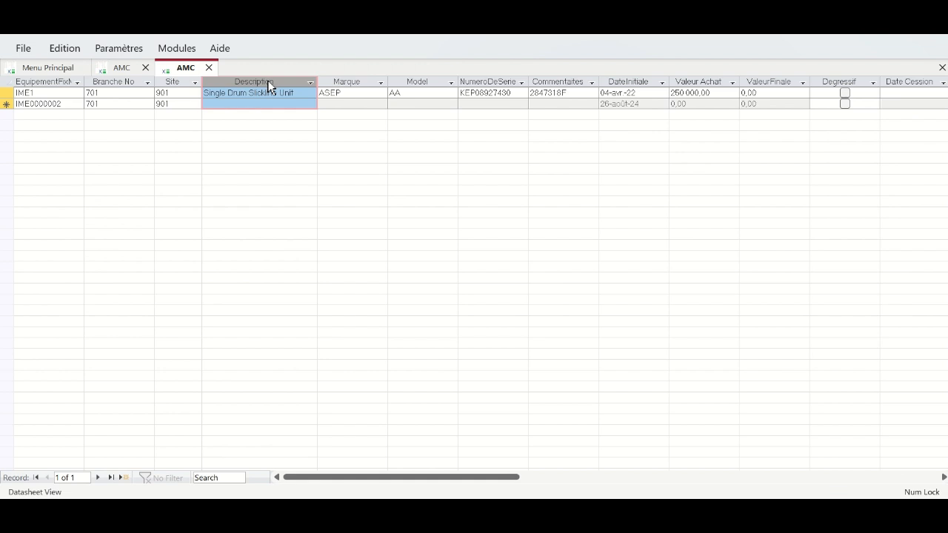
drag(258, 81, 257, 81)
drag(258, 81, 400, 81)
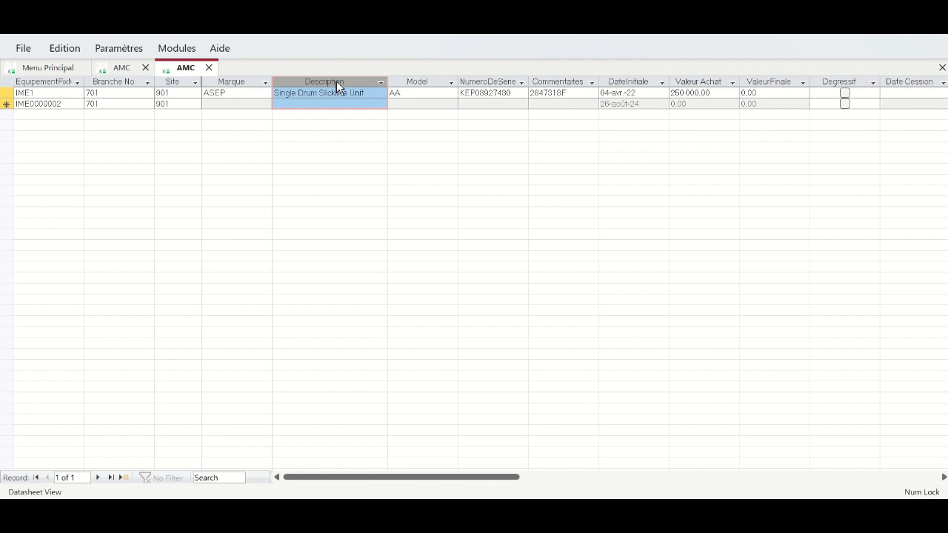
drag(332, 82, 224, 89)
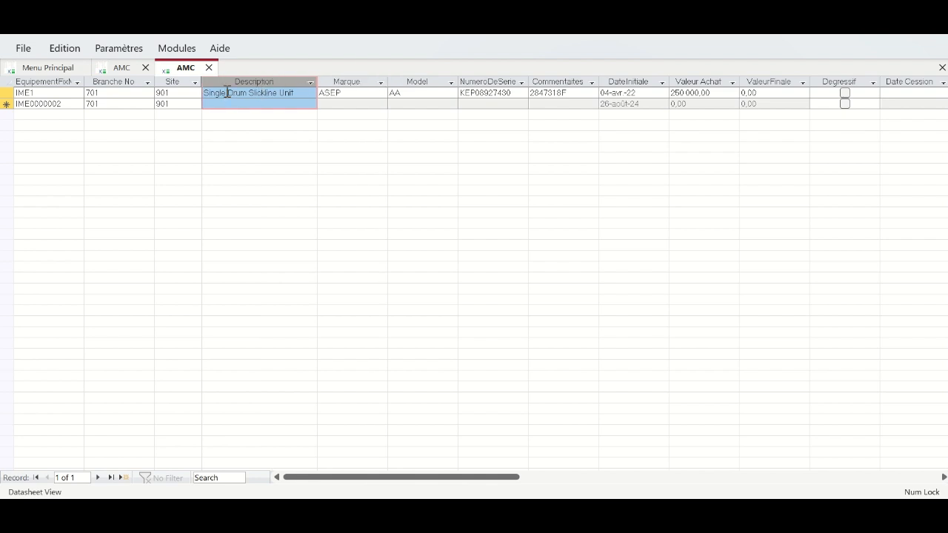
- Enlarge the Excel window and check the Single Drum Slickline Unit description in F6
click(595, 516)
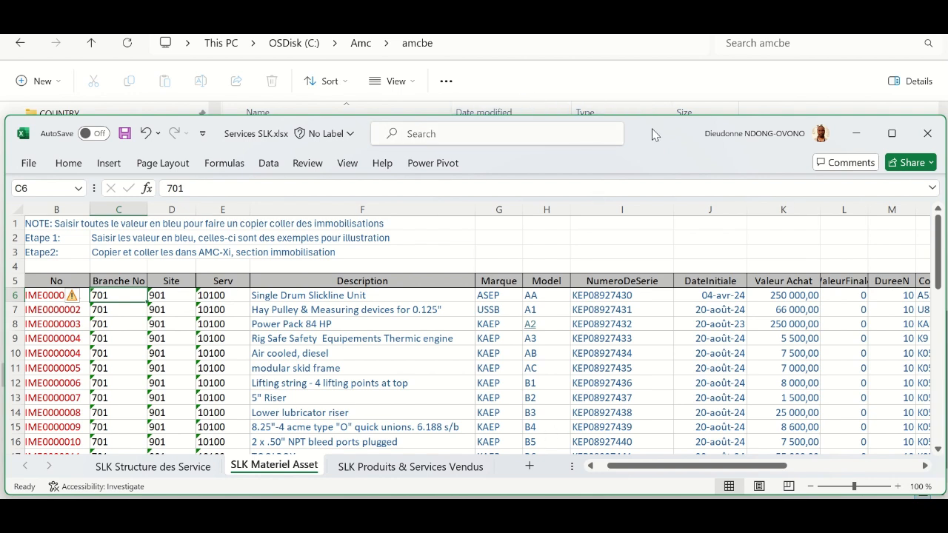
drag(648, 118, 644, 94)
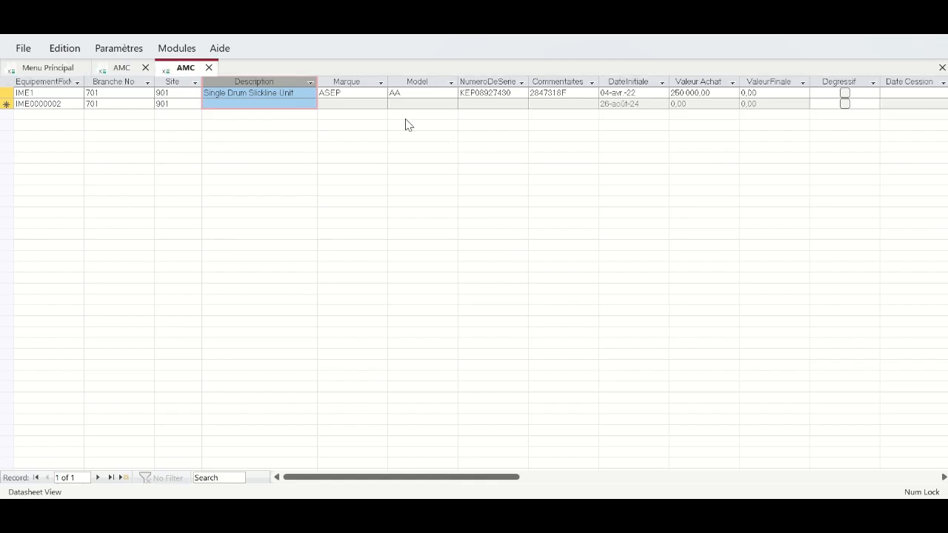
click(511, 466)
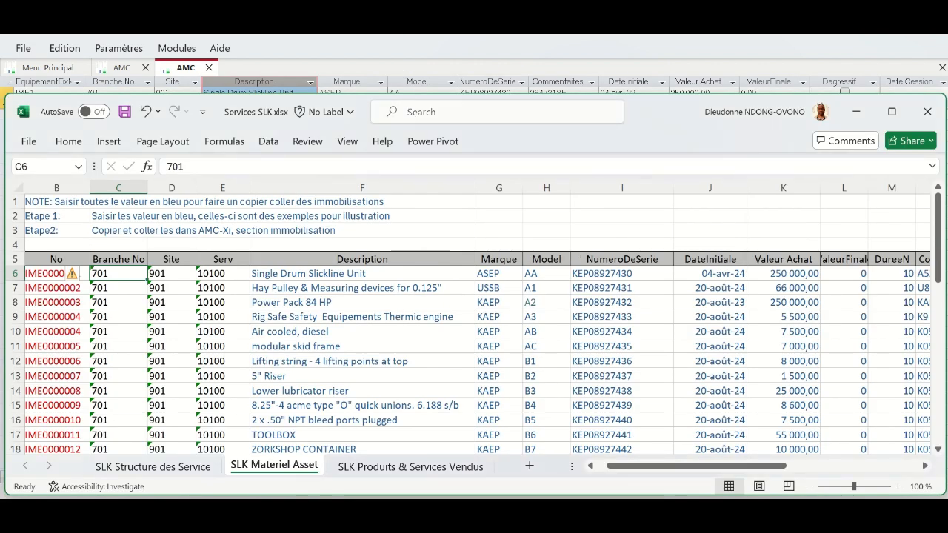
key(alt+Tab)
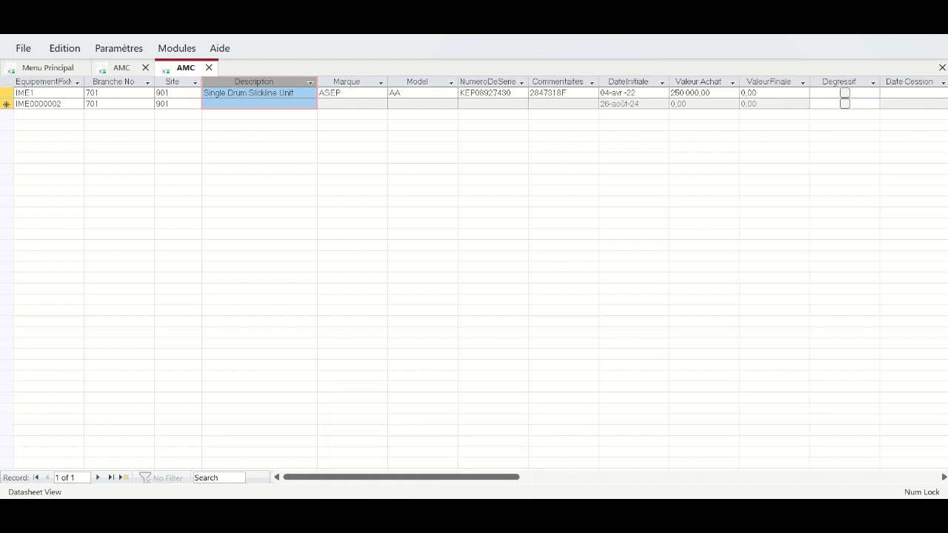
mouse_move(437, 36)
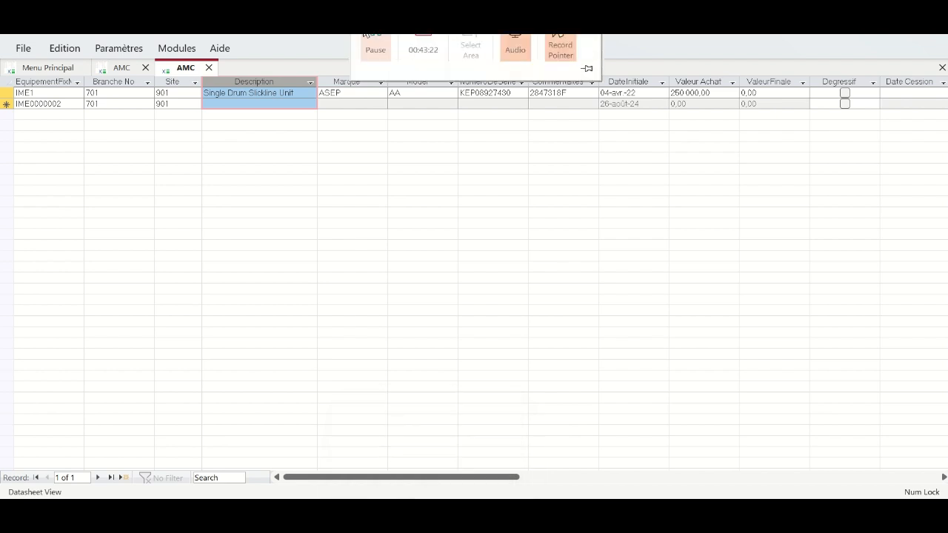
key(alt+Tab)
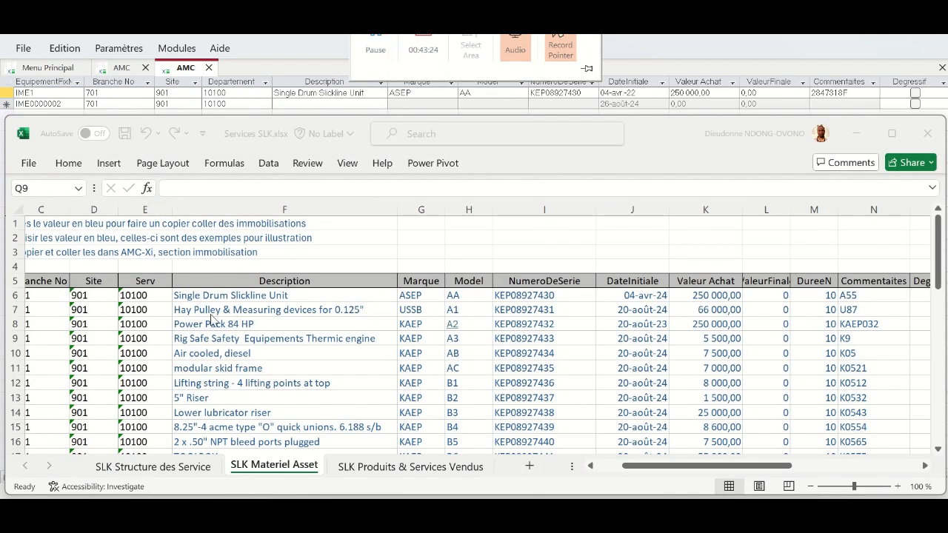
click(187, 296)
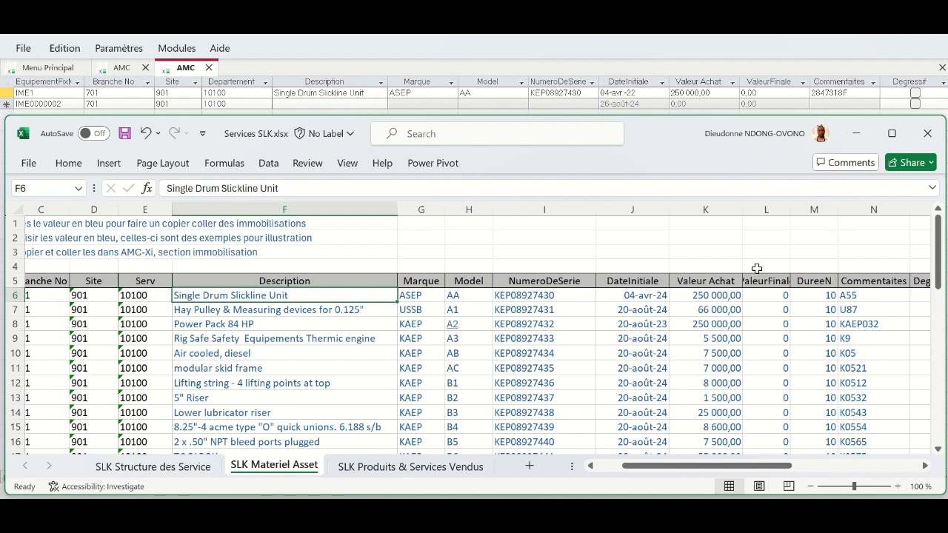
- Drag the DureeN column (value 10) between ValeurFinale and Commentaires
click(719, 63)
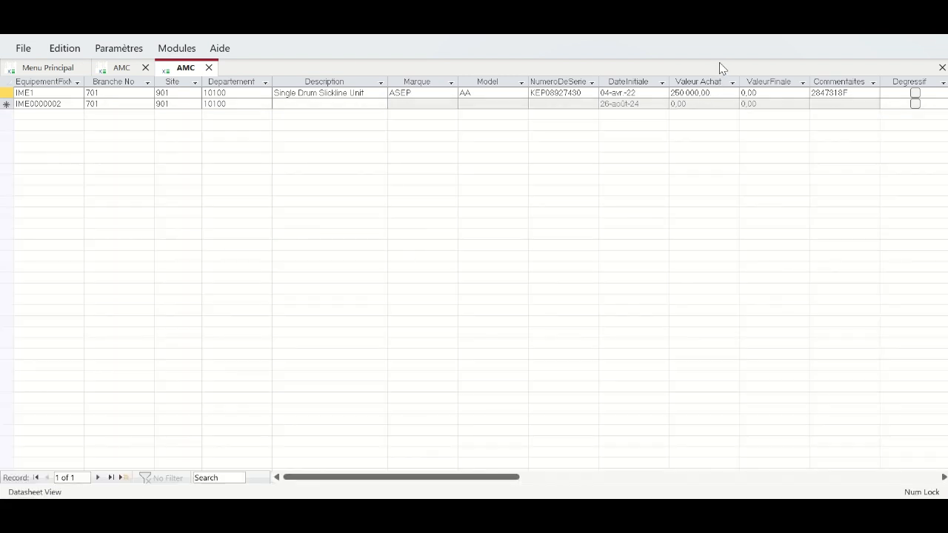
drag(511, 484, 665, 498)
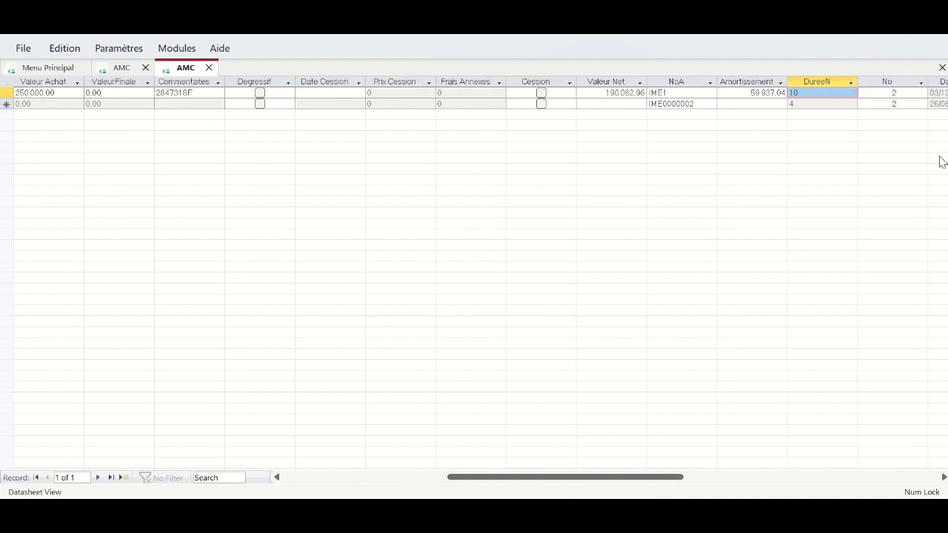
click(823, 80)
drag(819, 80, 267, 69)
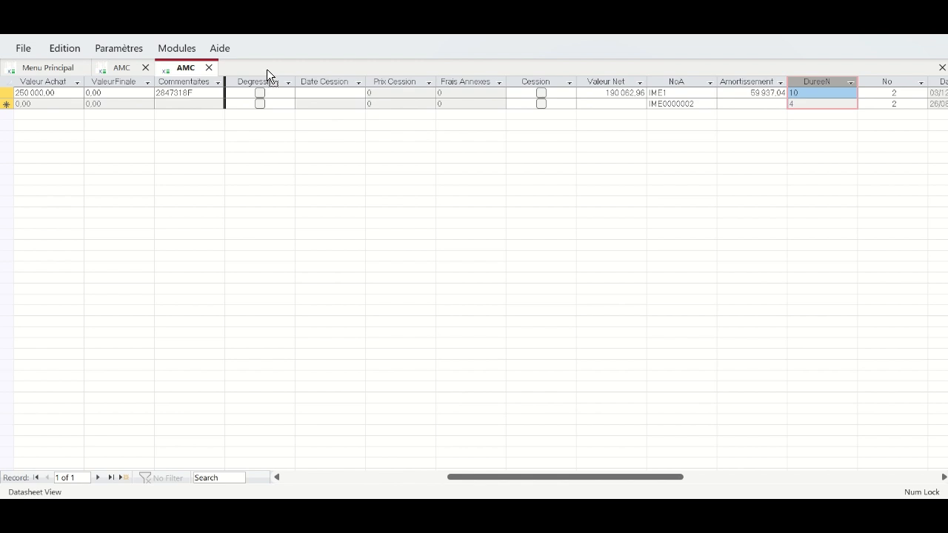
drag(186, 89, 186, 92)
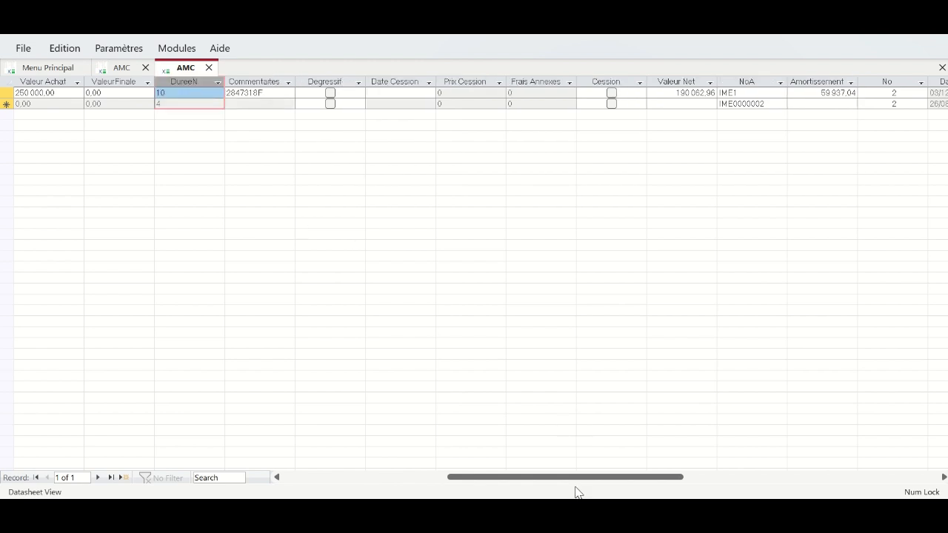
drag(576, 479, 426, 491)
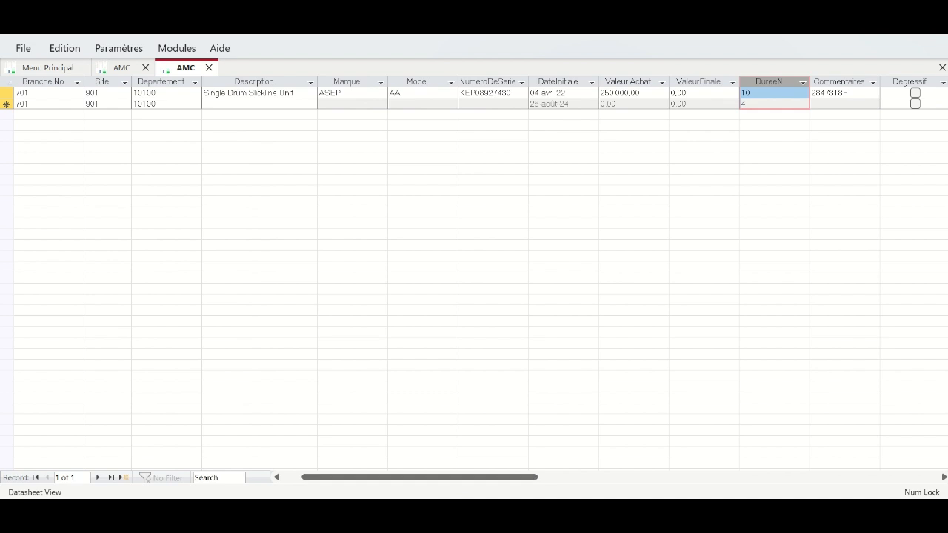
key(alt+Tab)
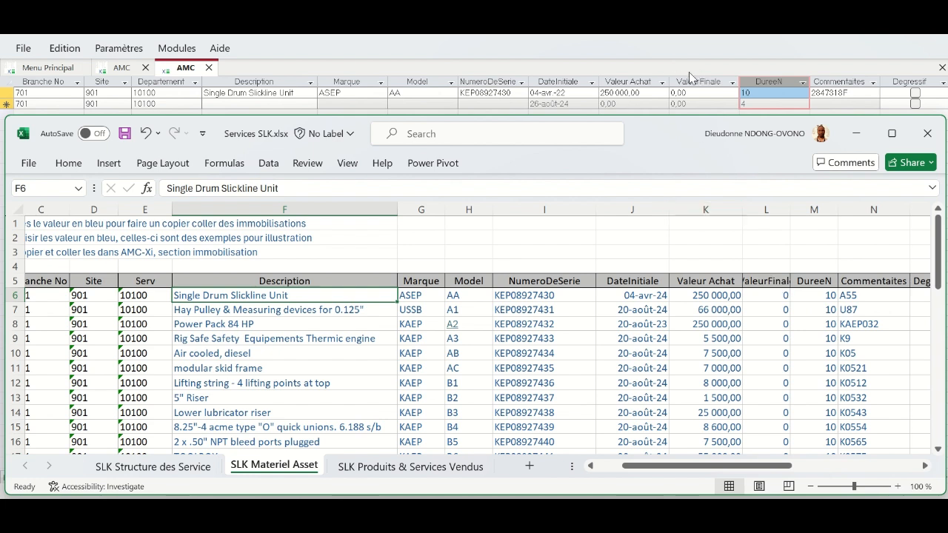
- Select the asset block F6:N47 on the SLK Materiel Asset sheet
click(780, 236)
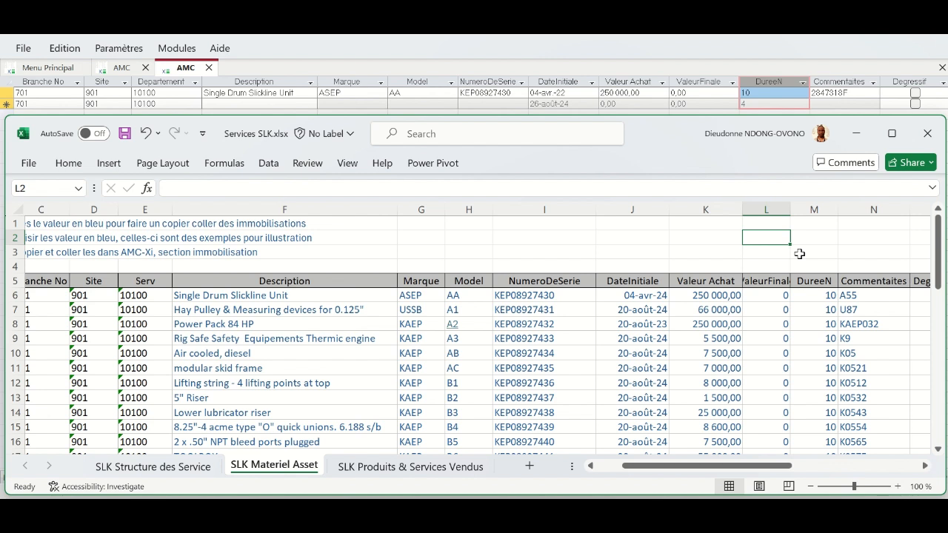
click(805, 262)
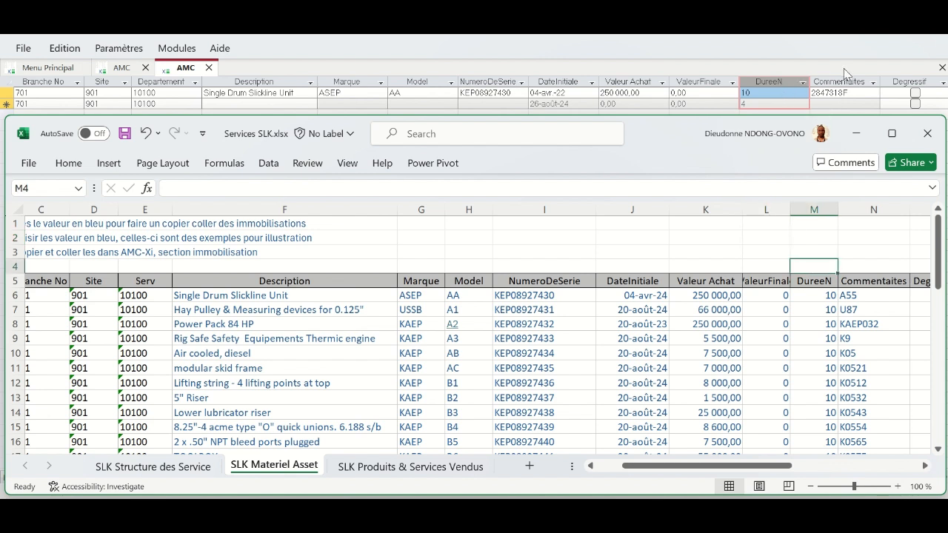
click(872, 252)
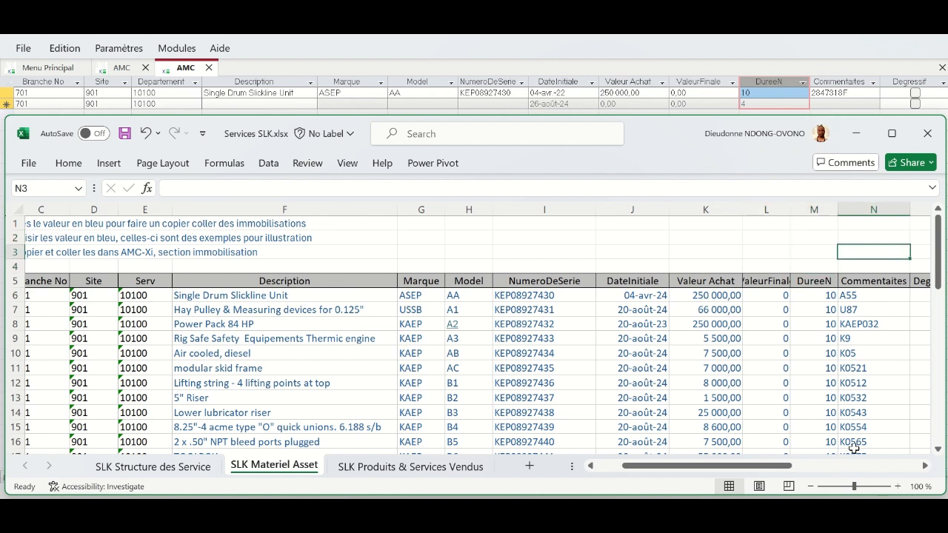
mouse_move(767, 466)
mouse_down()
mouse_move(795, 466)
mouse_move(765, 467)
mouse_up()
drag(939, 265, 939, 418)
drag(843, 436, 283, 256)
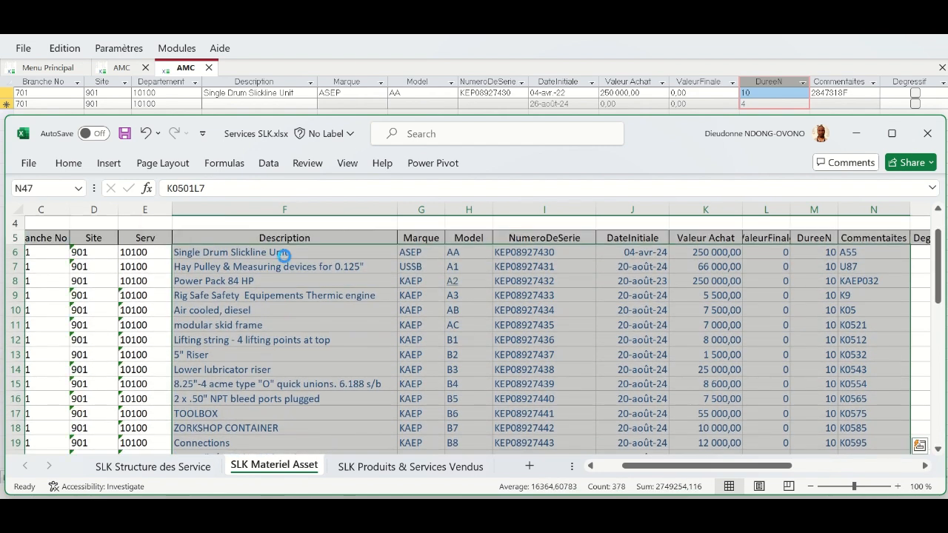
- Copy the selected asset rows, dismissing the Quick Analysis suggestions
key(ctrl+c)
key(ctrl+q)
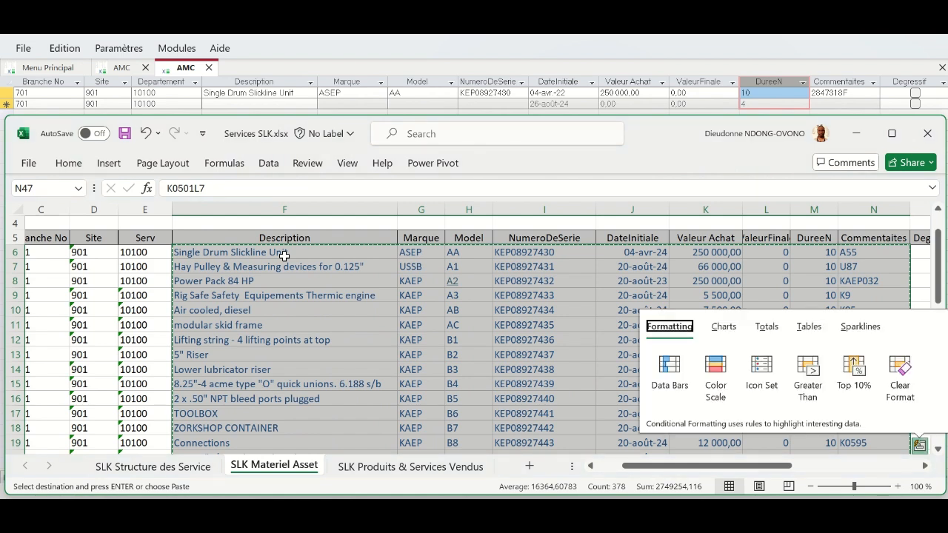
key(Escape)
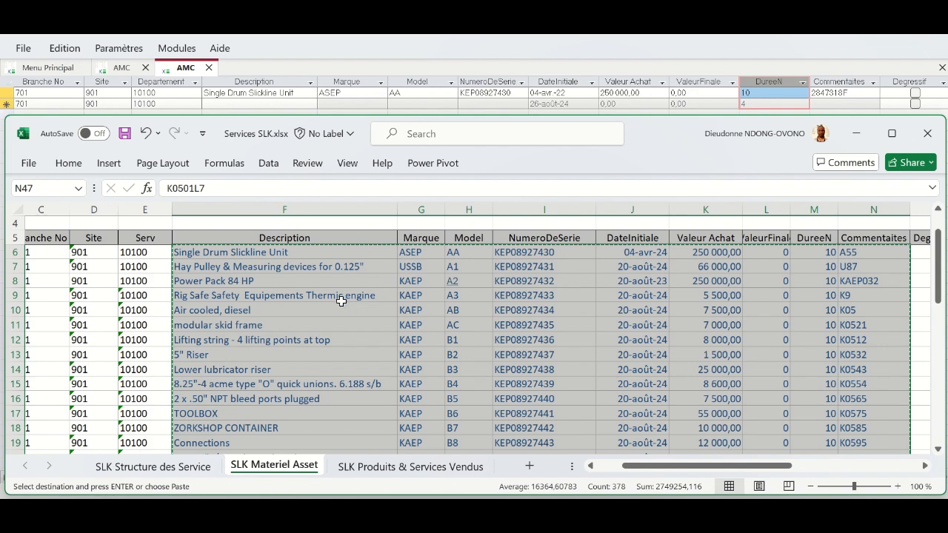
right_click(342, 304)
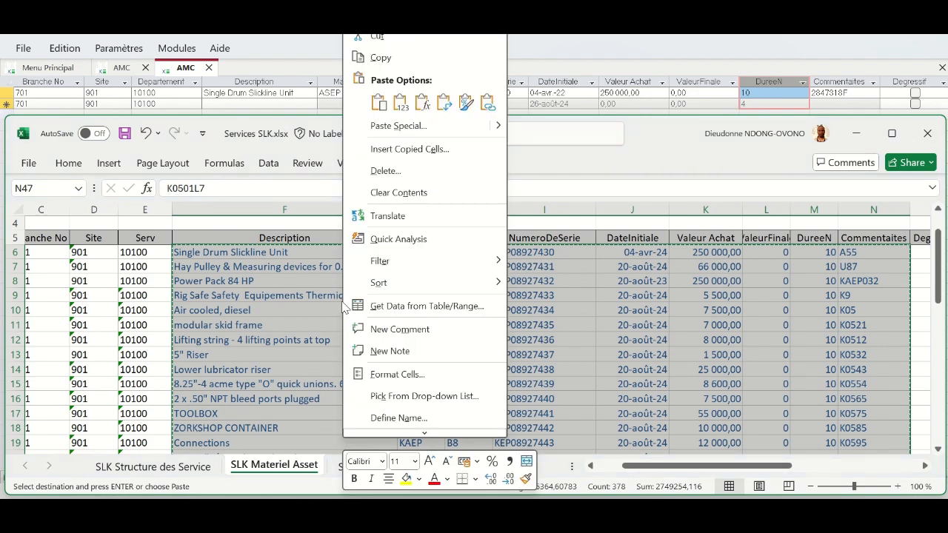
click(381, 58)
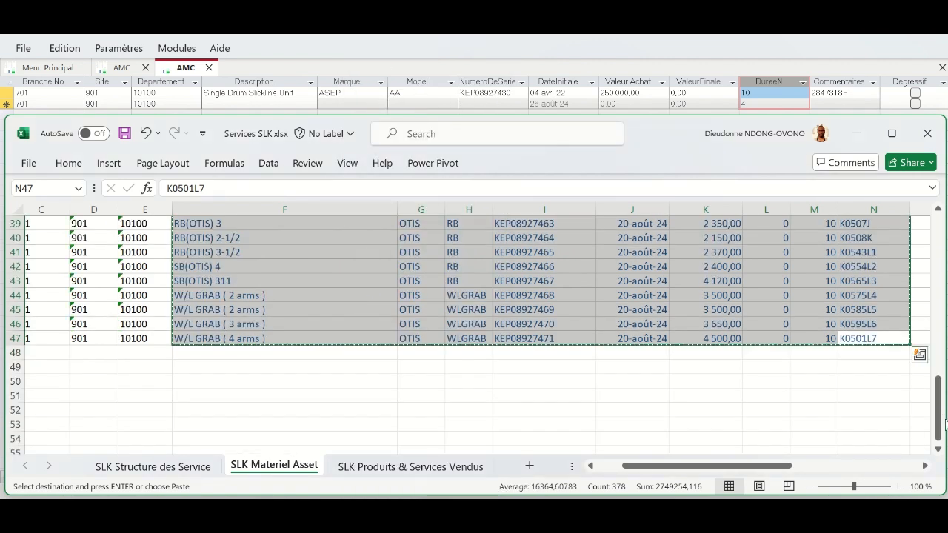
drag(944, 411, 946, 259)
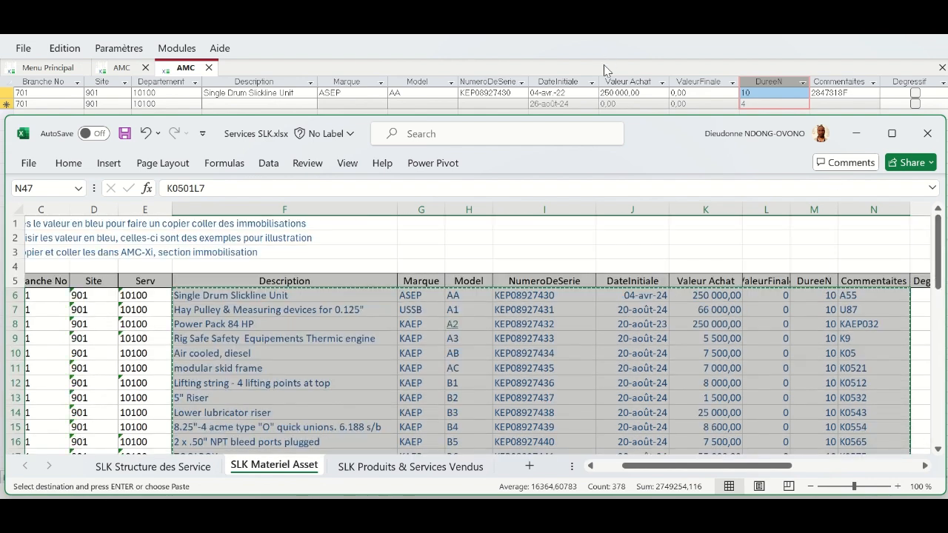
click(604, 64)
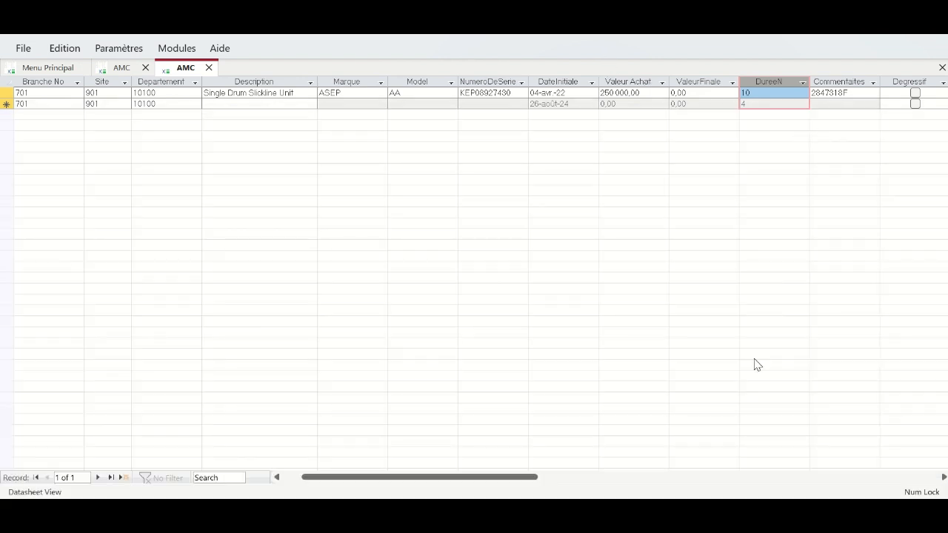
- Select row 1's Description-to-Commentaires fields and paste the copied rows, which fails with a clipboard error
click(434, 512)
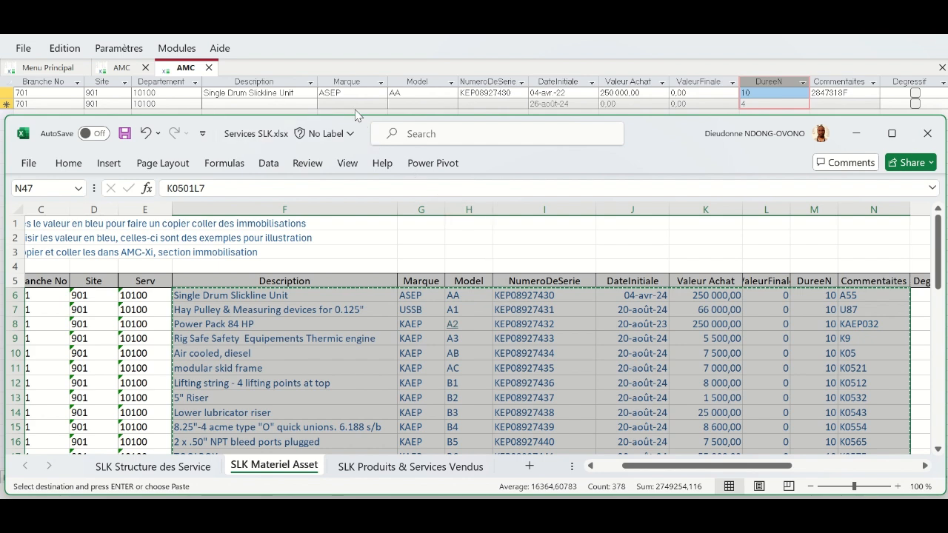
click(848, 57)
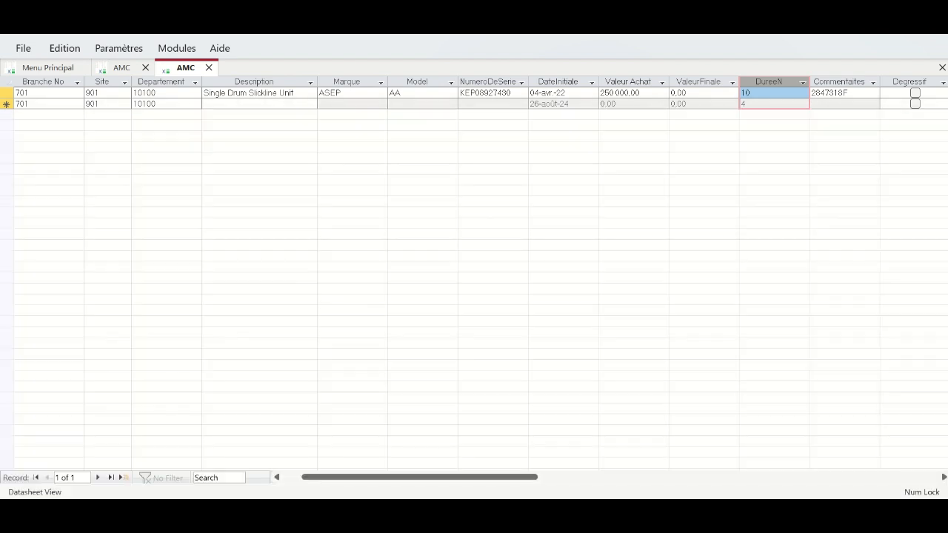
click(816, 94)
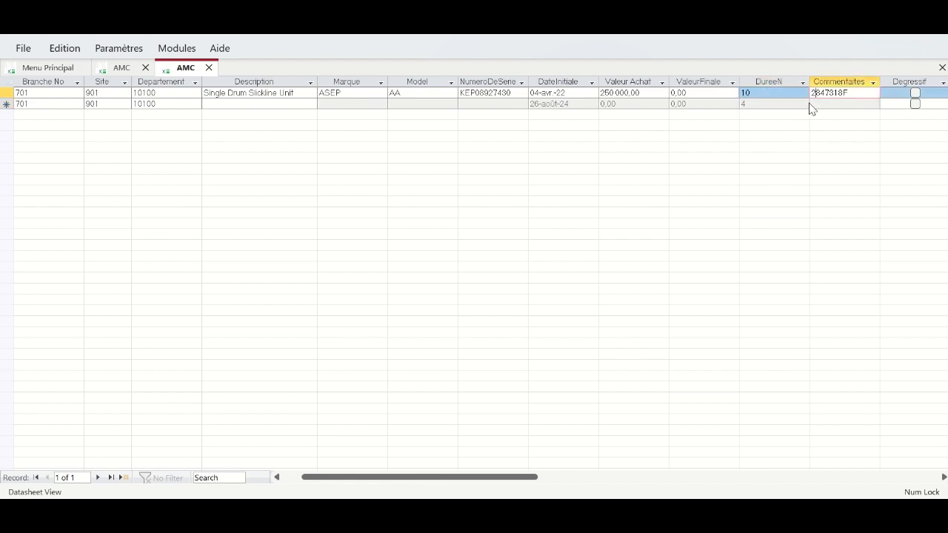
click(811, 94)
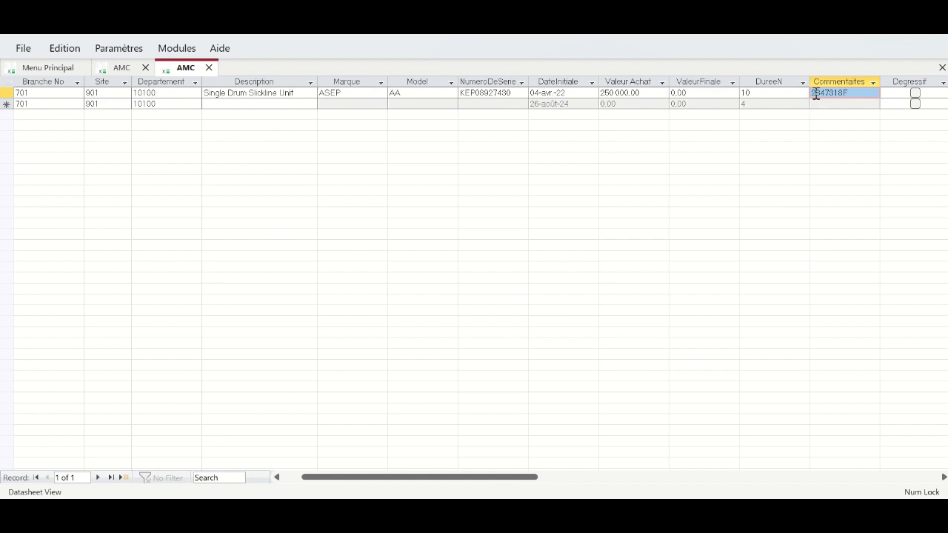
click(816, 95)
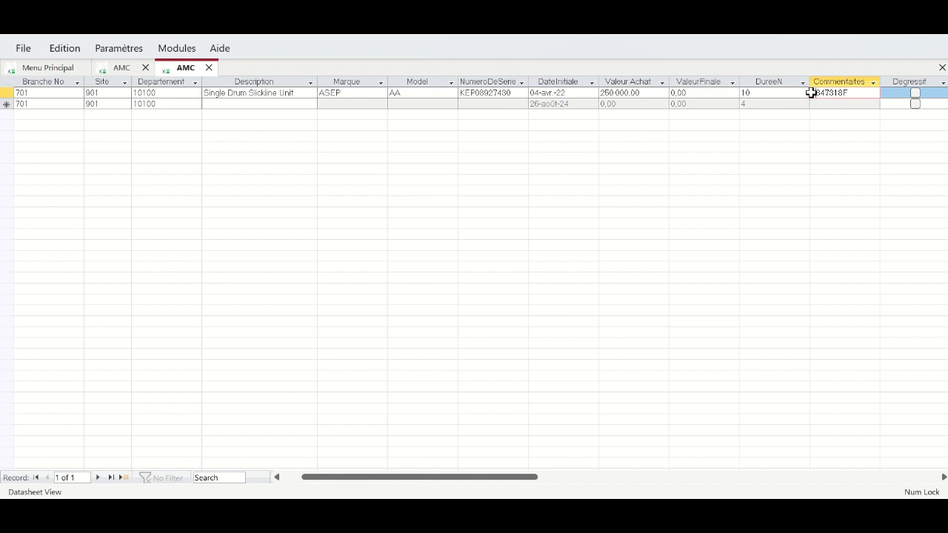
click(811, 91)
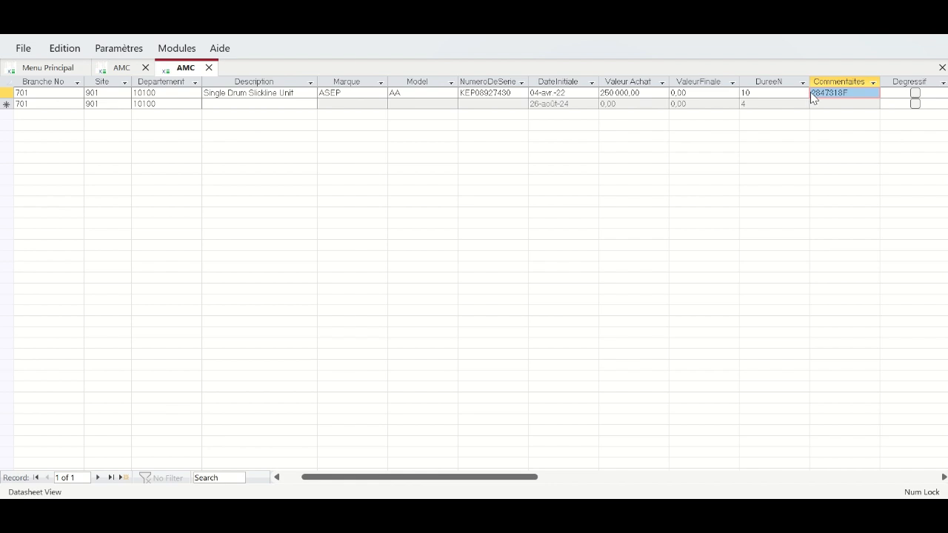
click(810, 92)
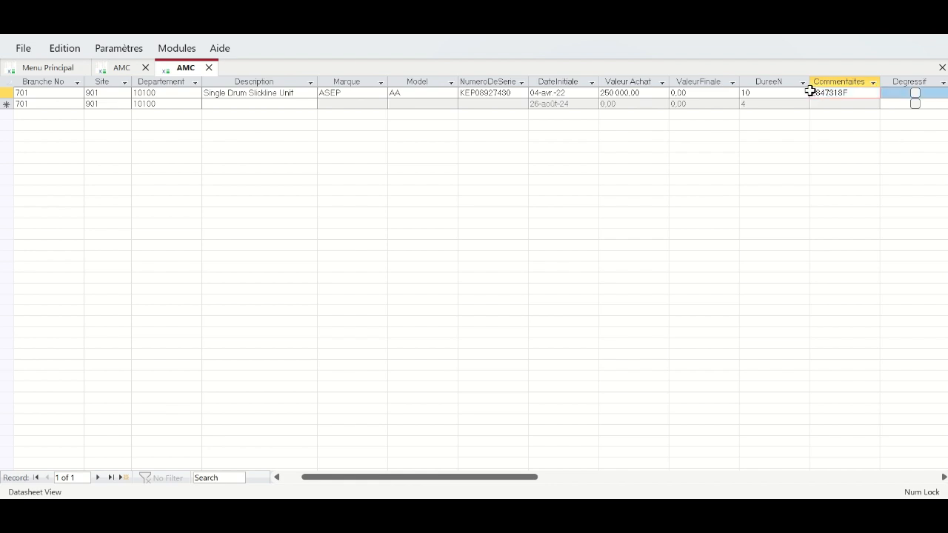
drag(811, 92, 230, 94)
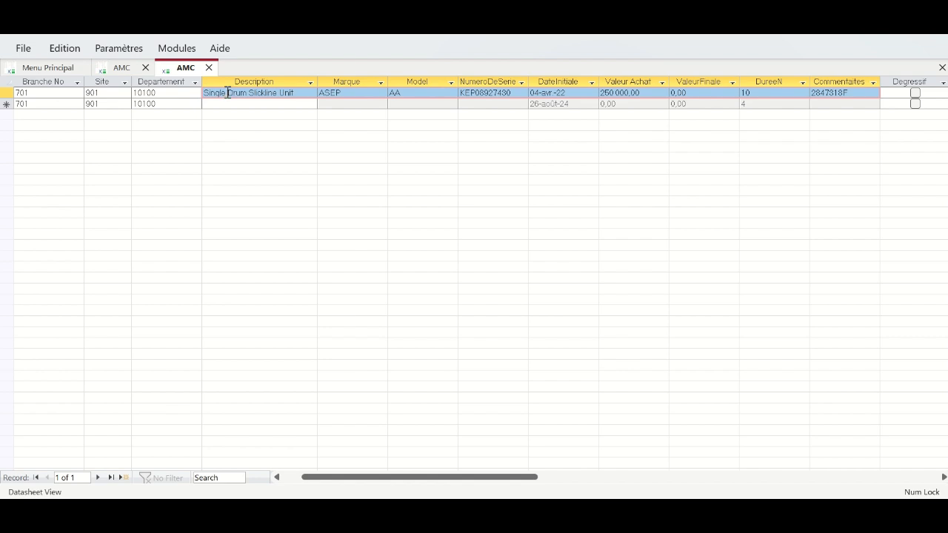
key(ctrl+v)
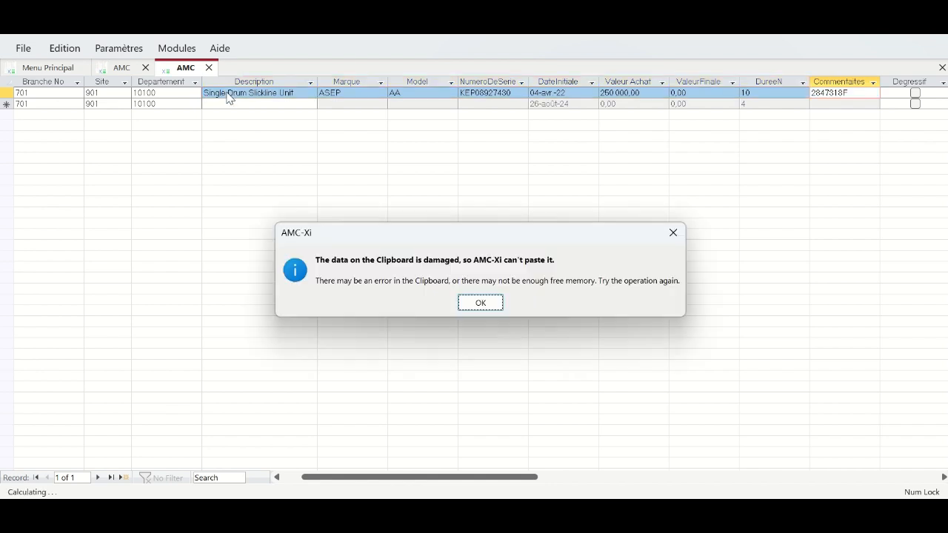
- Dismiss the clipboard error and select Description through Commentaires across both asset rows
click(480, 304)
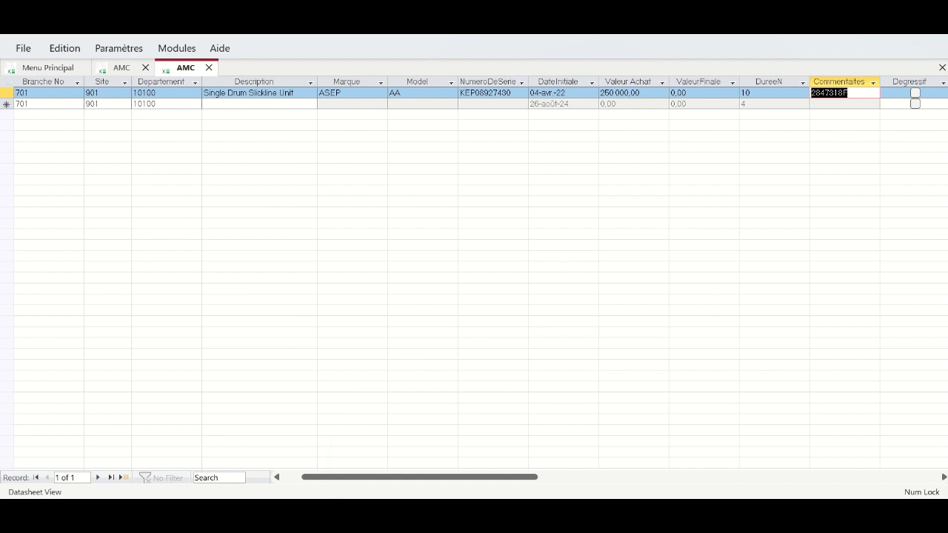
mouse_move(489, 35)
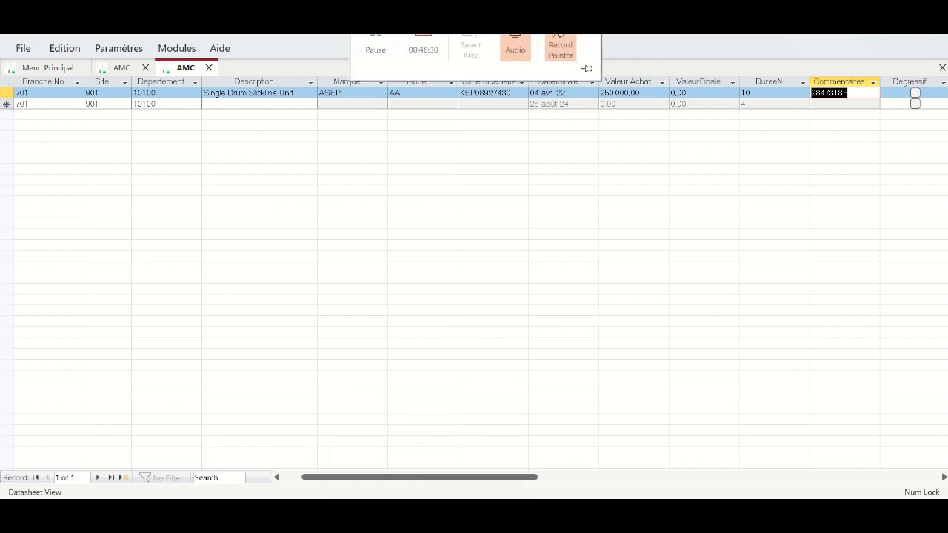
shift+click(300, 103)
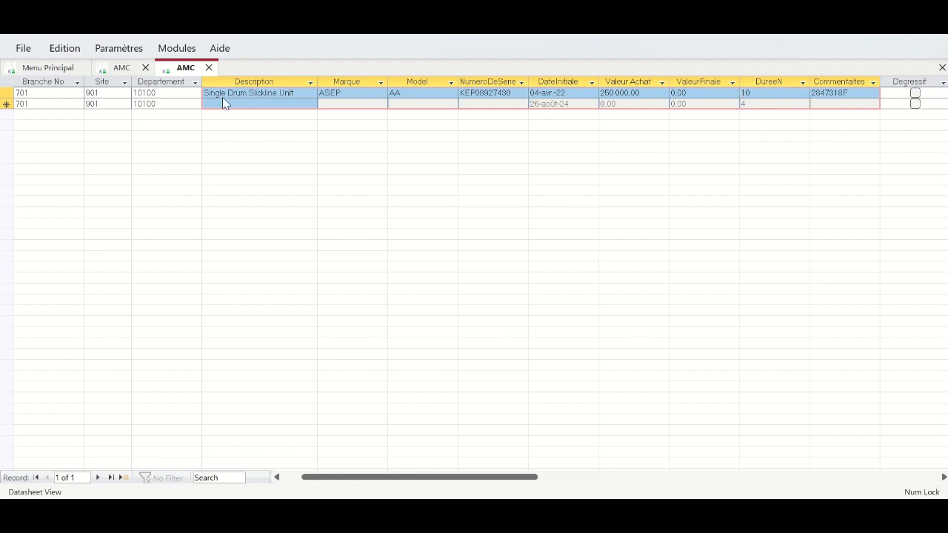
click(821, 94)
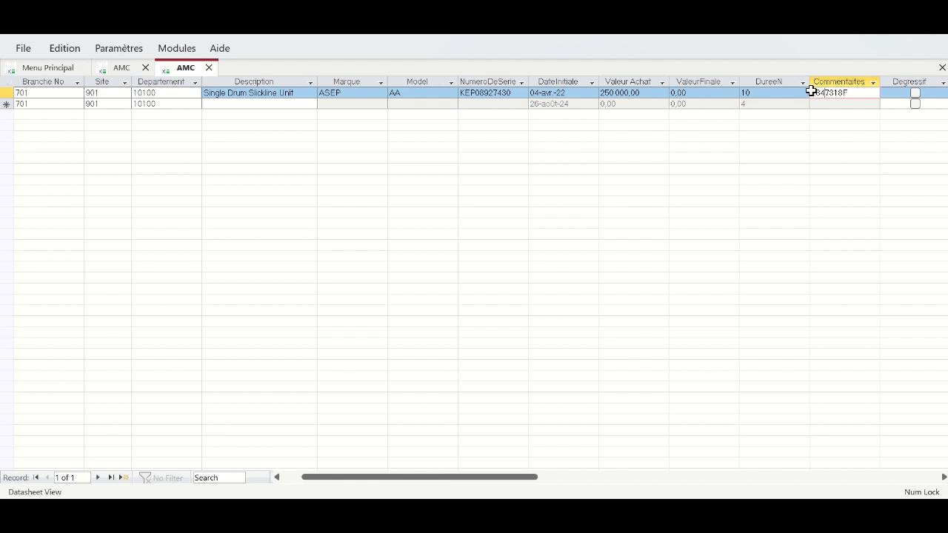
click(811, 91)
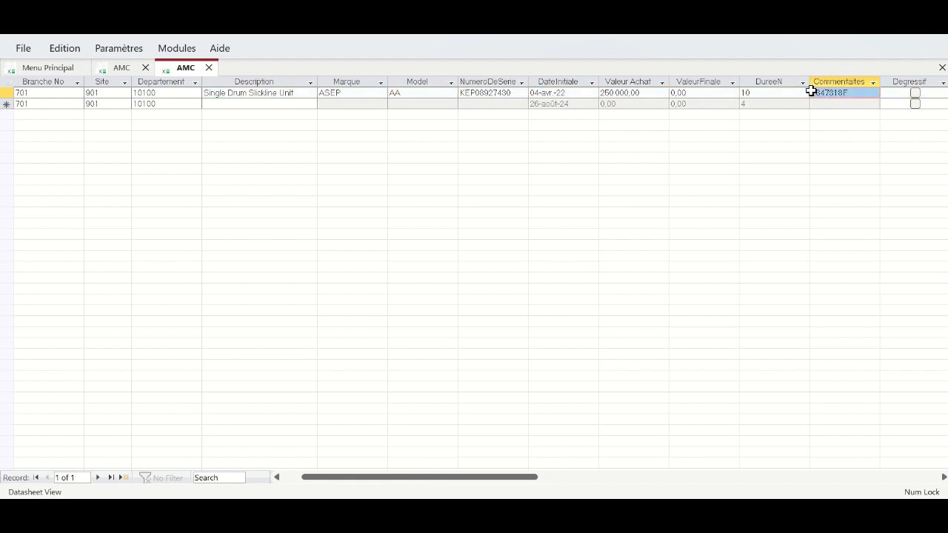
drag(811, 91, 267, 106)
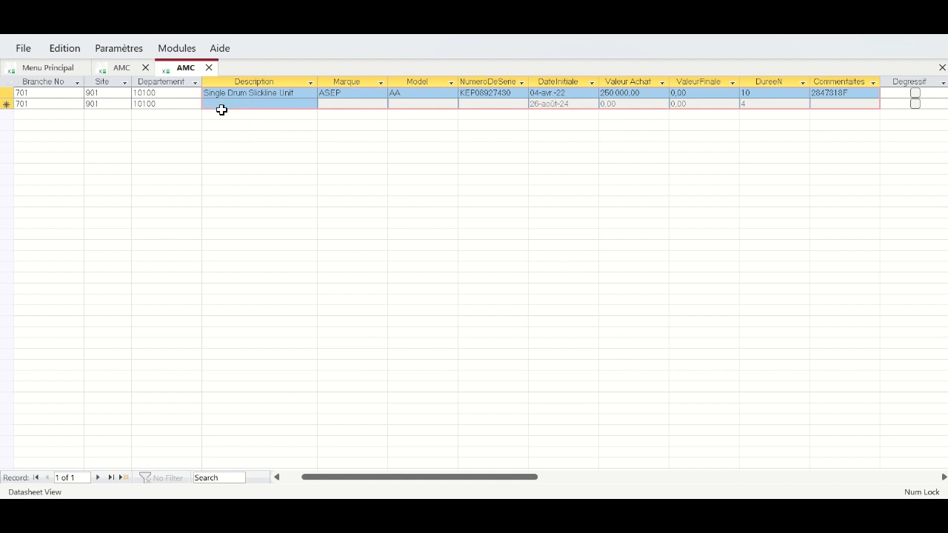
drag(219, 109, 304, 104)
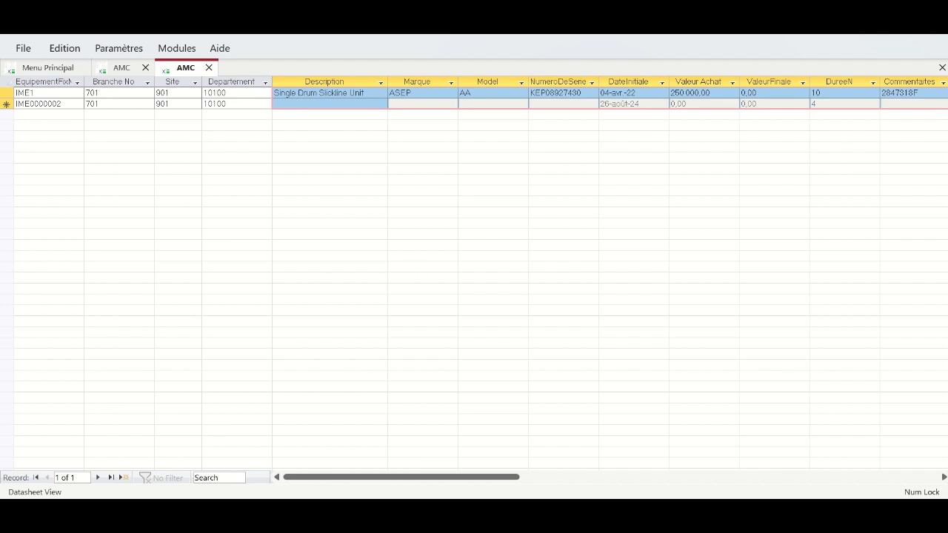
- Select the Description cells of both rows and paste the copied Excel asset data
key(alt+Tab)
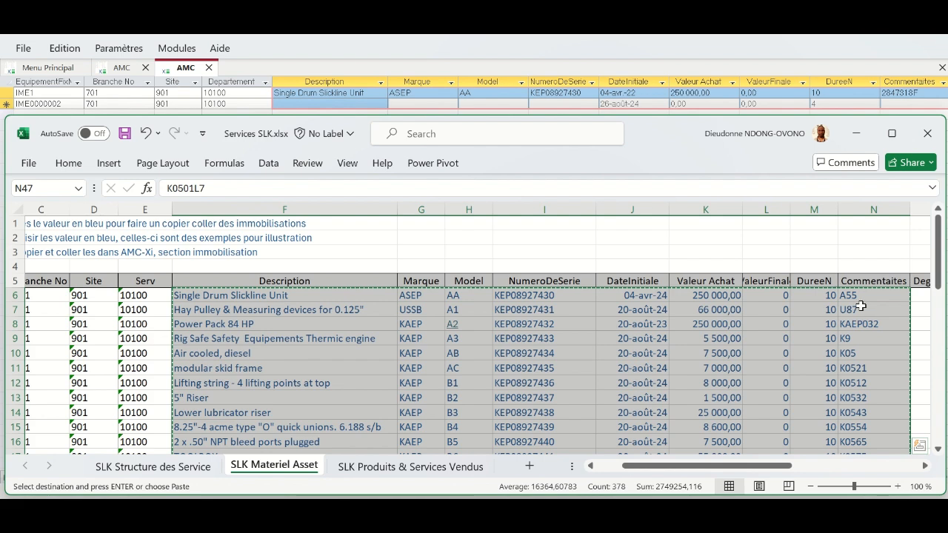
click(406, 68)
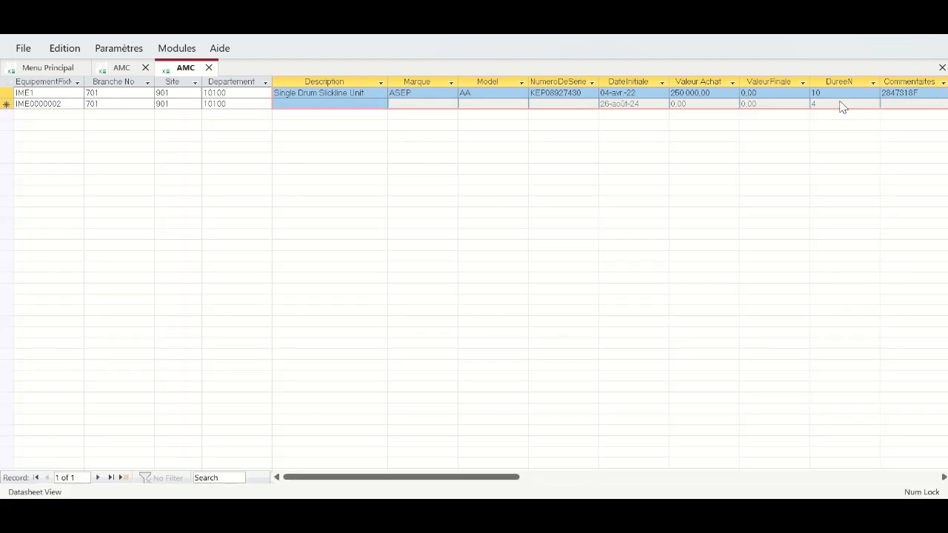
click(272, 93)
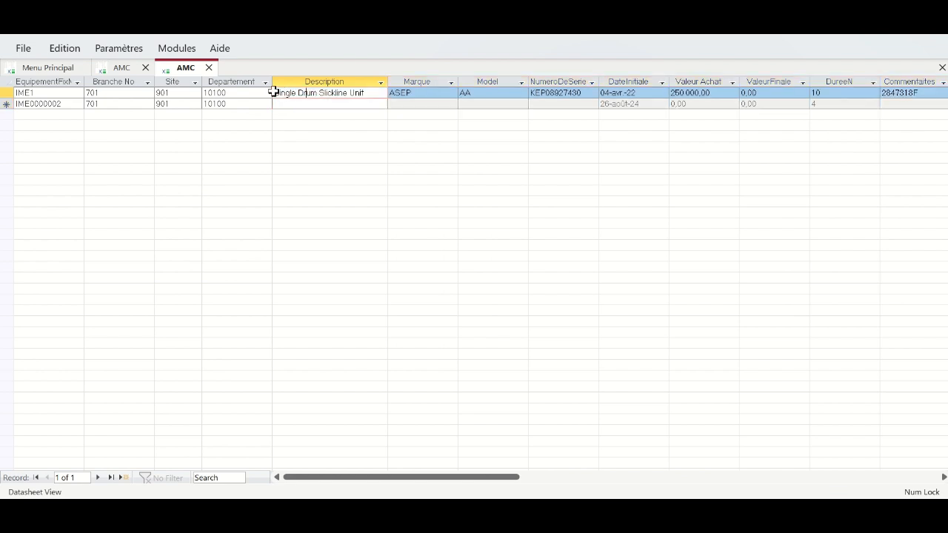
click(273, 93)
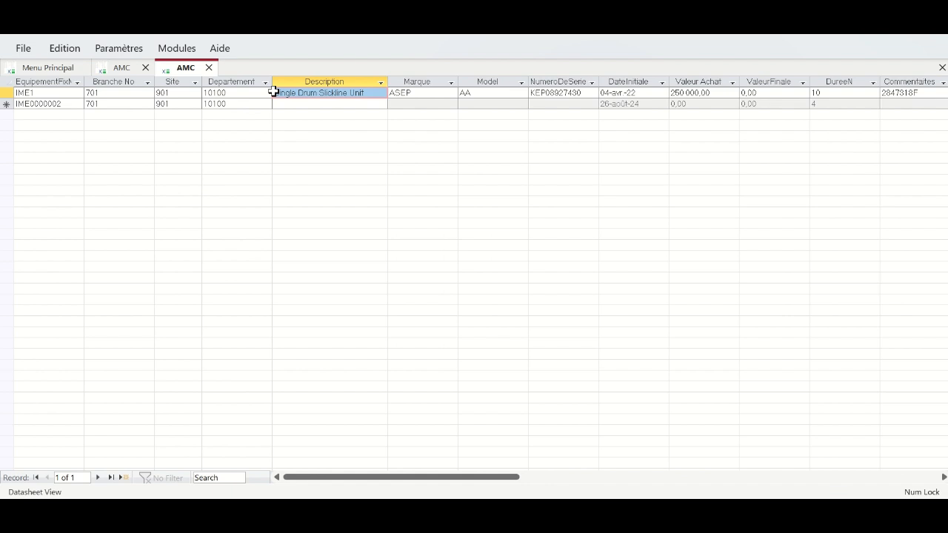
drag(273, 92, 902, 108)
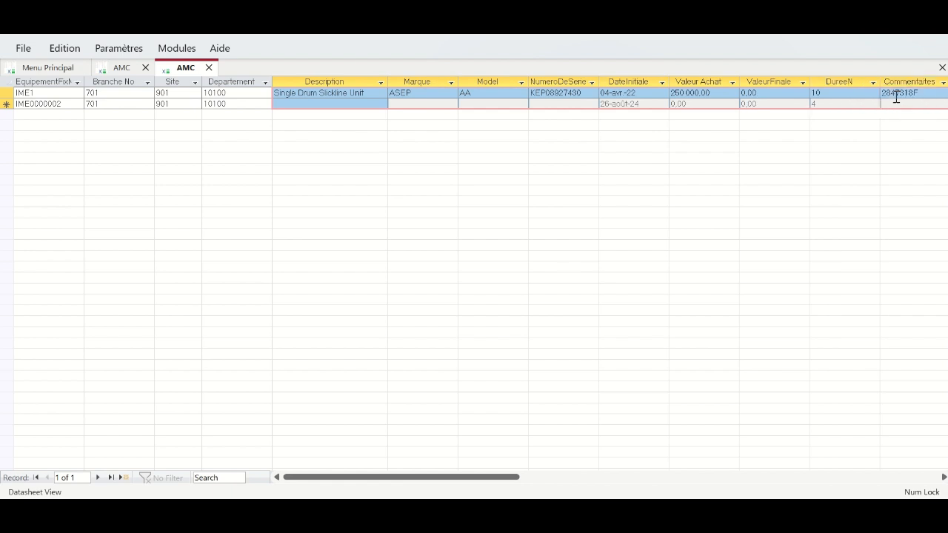
key(ctrl+v)
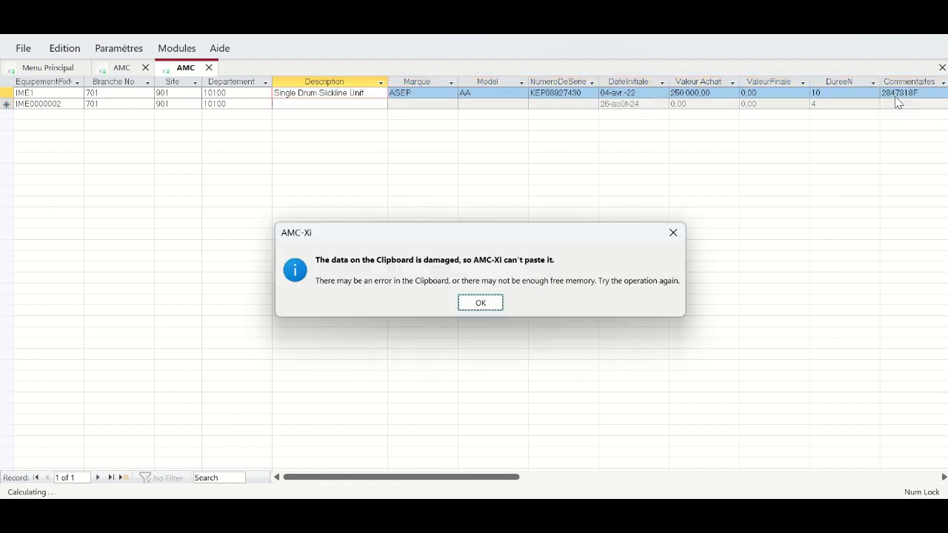
click(479, 302)
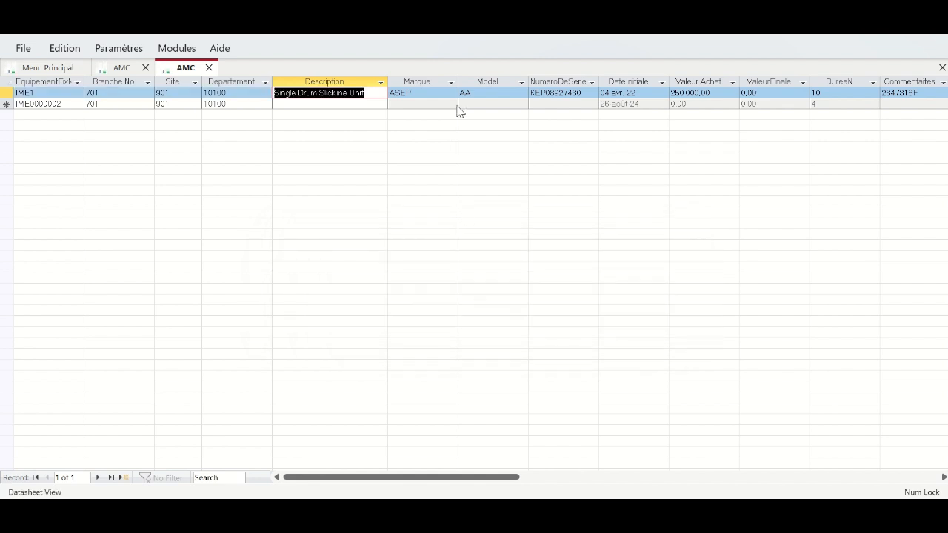
- Reselect Description through Valeur Achat and paste again, filling in all 42 machine records
click(375, 47)
drag(296, 92, 909, 110)
key(ctrl+v)
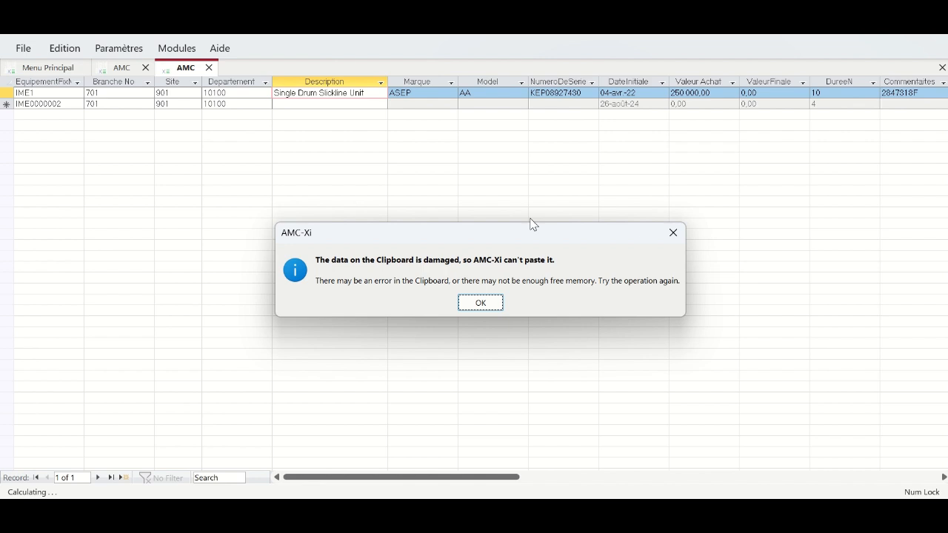
click(483, 305)
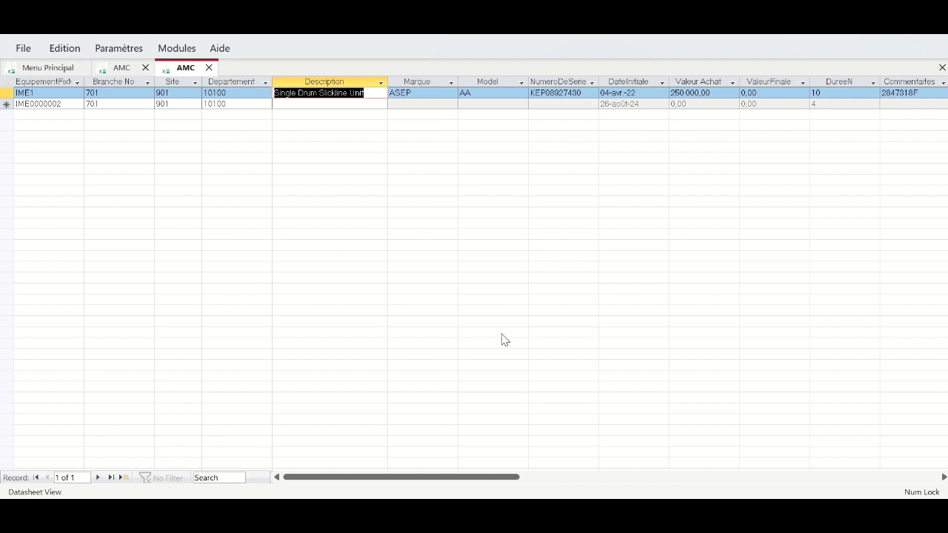
key(Tab)
key(Tab)
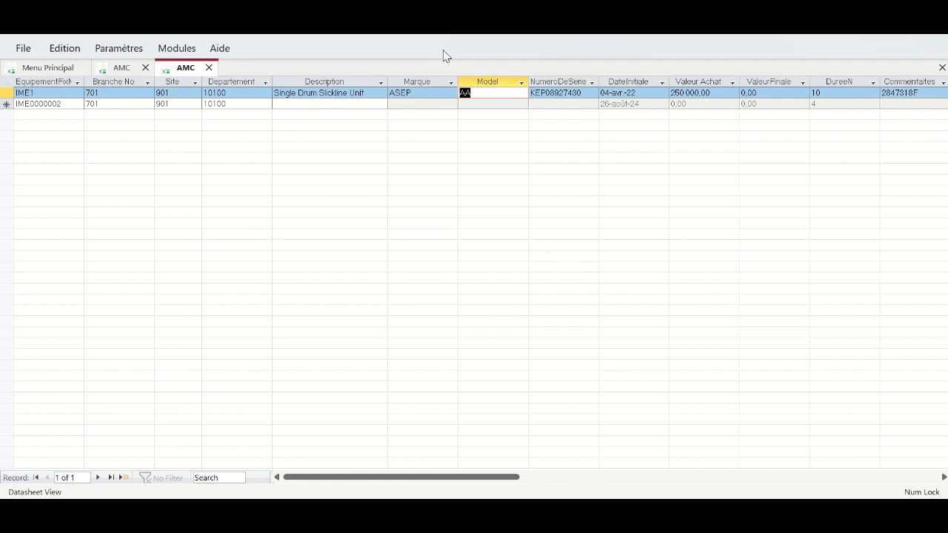
mouse_move(445, 36)
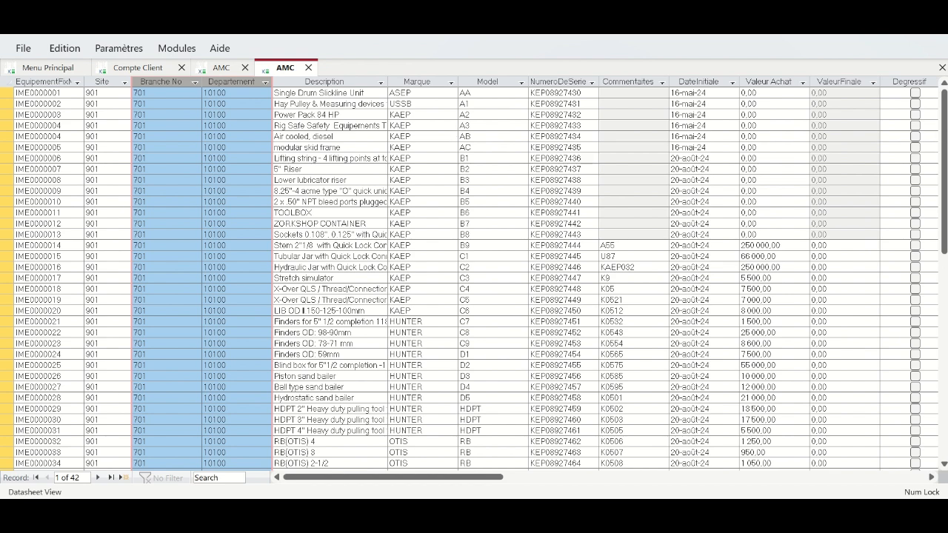
- Widen the Description column and return to the first asset's EquipementFixN cell
mouse_move(945, 157)
mouse_down()
mouse_move(945, 259)
mouse_move(945, 159)
mouse_up()
drag(388, 82, 441, 83)
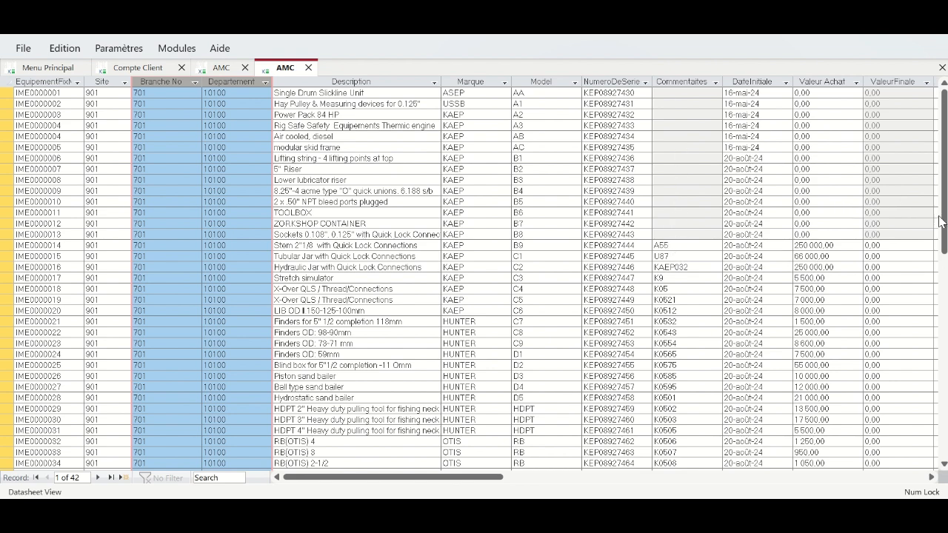
drag(941, 185, 940, 111)
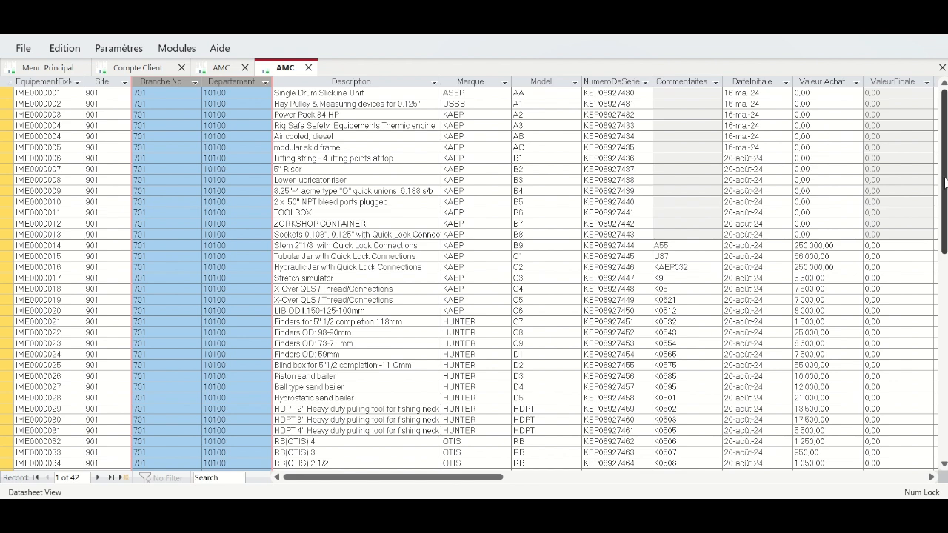
click(63, 94)
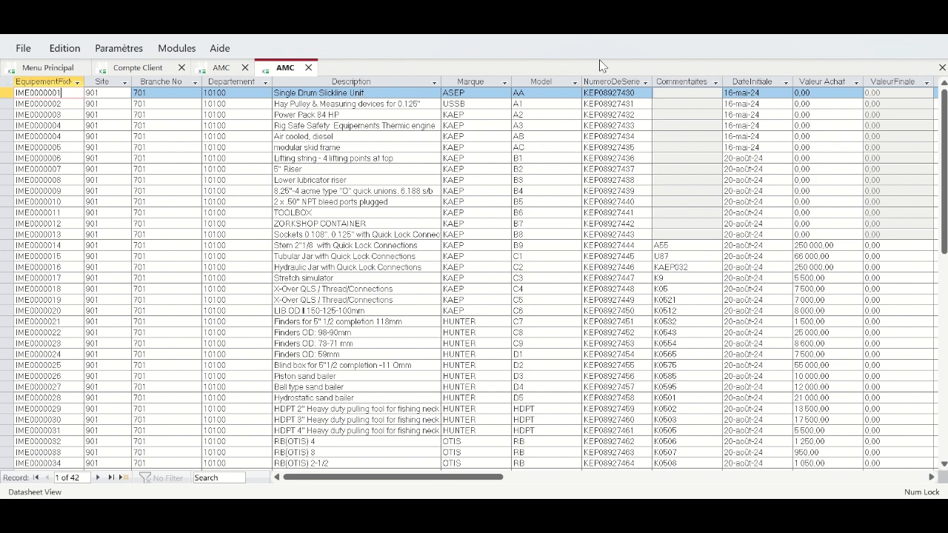
right_click(577, 55)
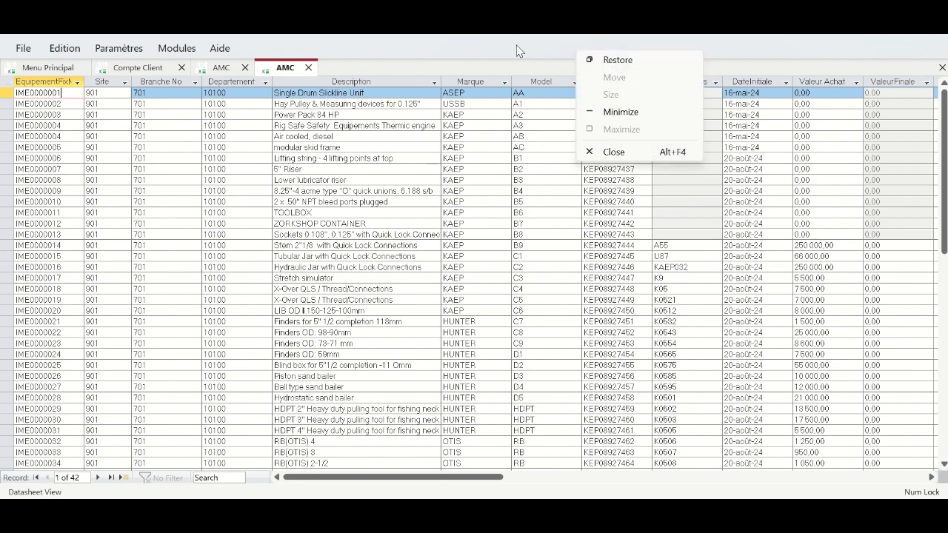
- Switch the asset datasheet to Form View and page through the first records
click(67, 50)
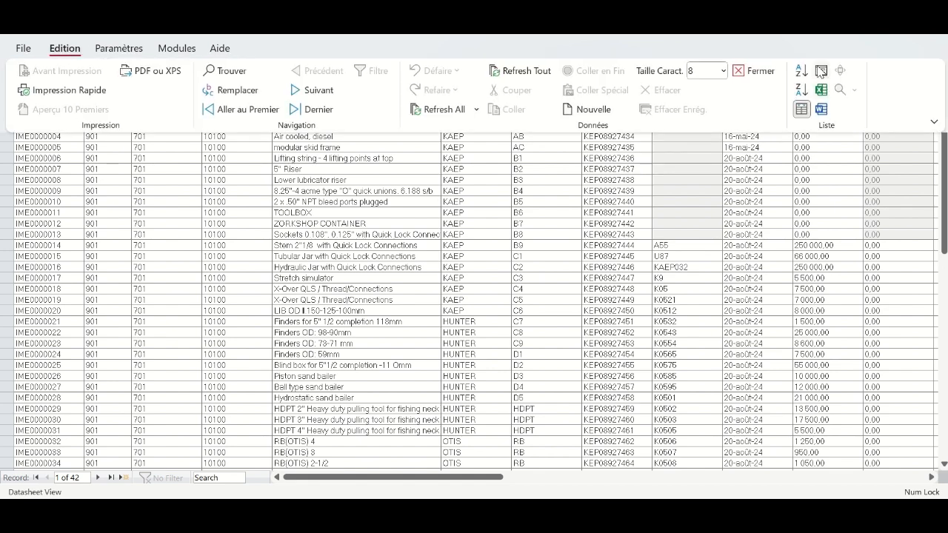
click(821, 72)
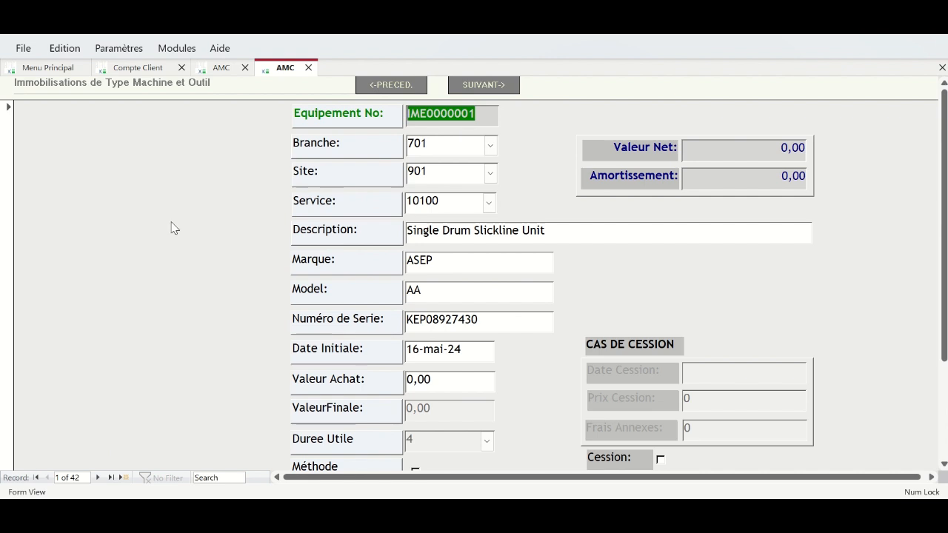
click(99, 479)
click(100, 478)
click(99, 478)
click(99, 479)
click(99, 478)
click(99, 479)
click(99, 478)
click(99, 478)
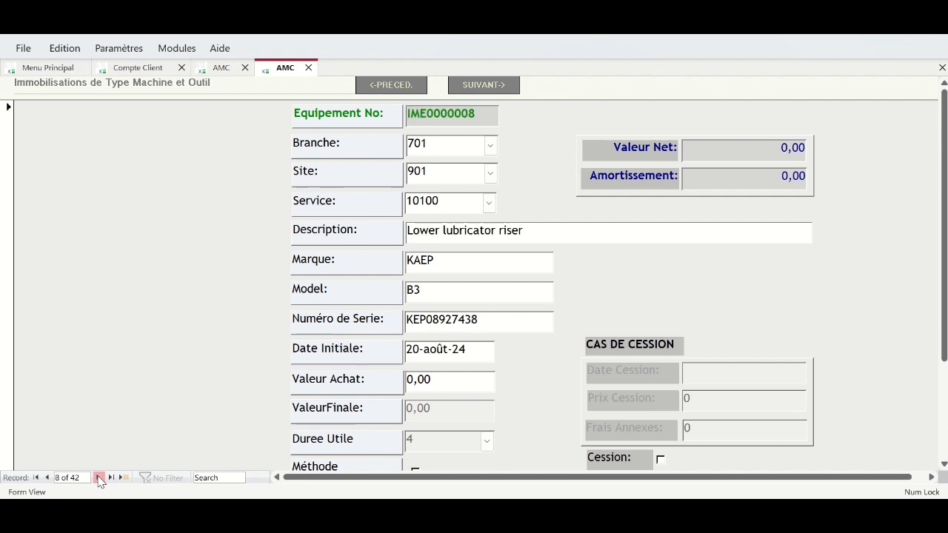
click(100, 479)
click(100, 478)
click(99, 478)
click(100, 479)
click(99, 478)
click(100, 478)
click(99, 478)
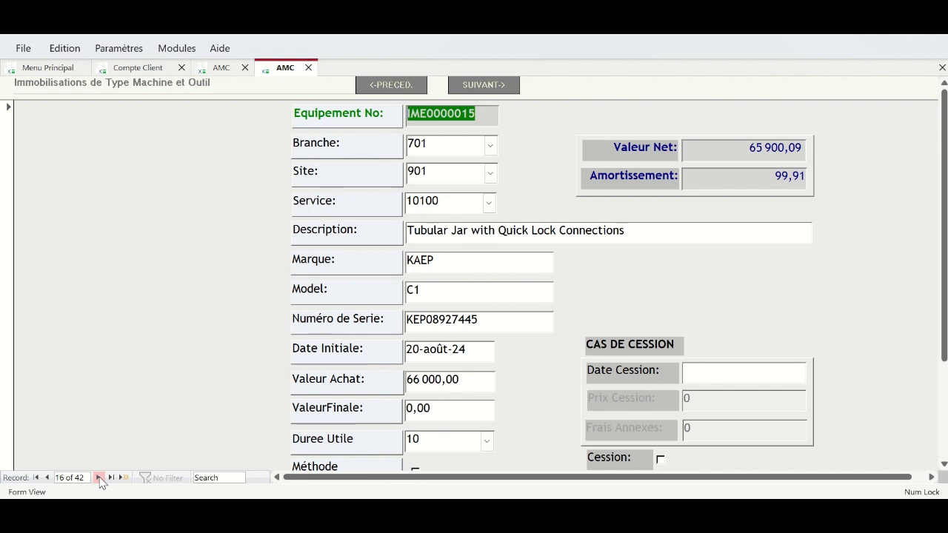
- Continue reviewing assets up to record 25 of 42, then advance to Catégories Professionnelles
click(100, 477)
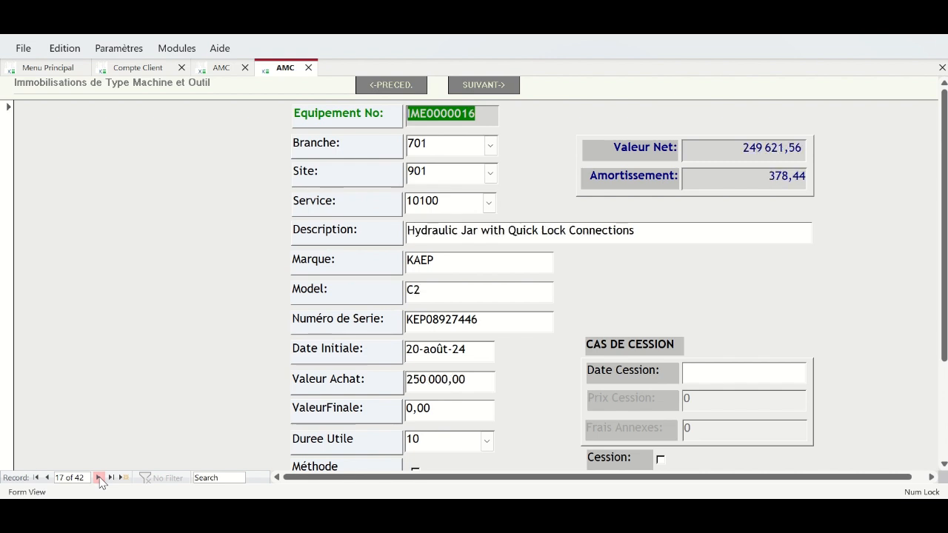
click(99, 477)
click(99, 478)
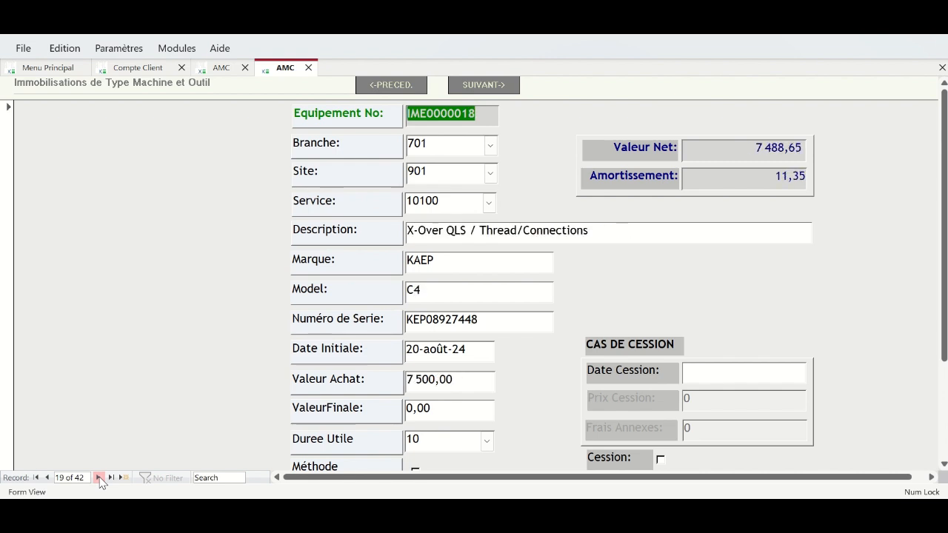
click(100, 478)
click(100, 477)
click(99, 478)
click(100, 478)
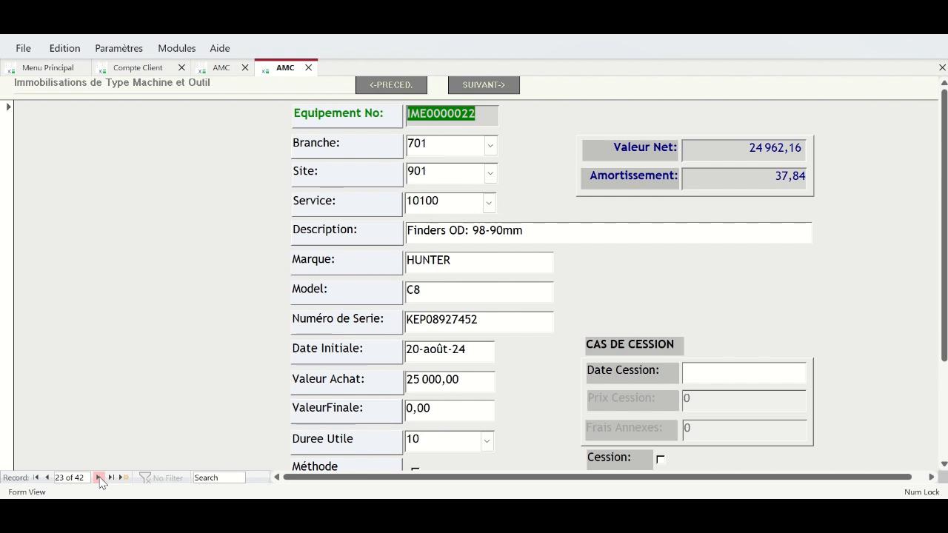
click(99, 477)
click(99, 477)
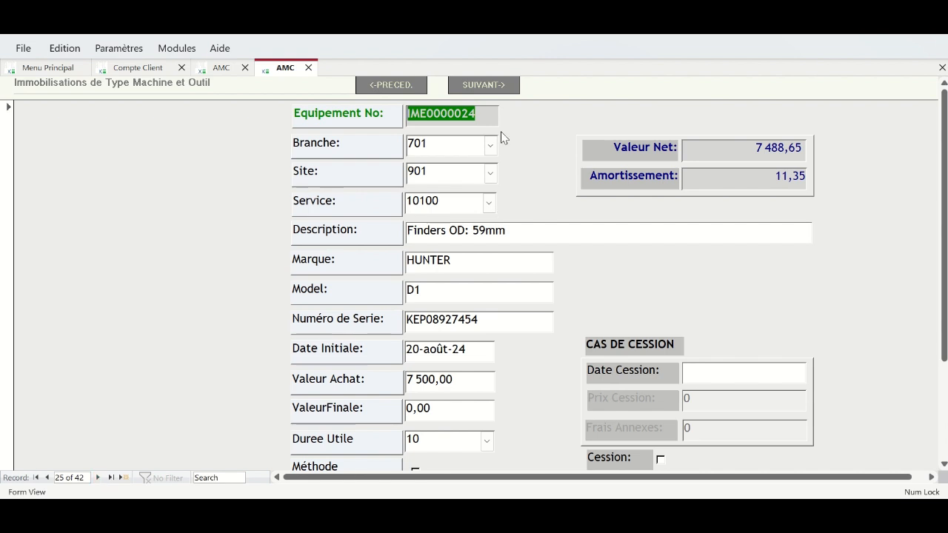
click(487, 84)
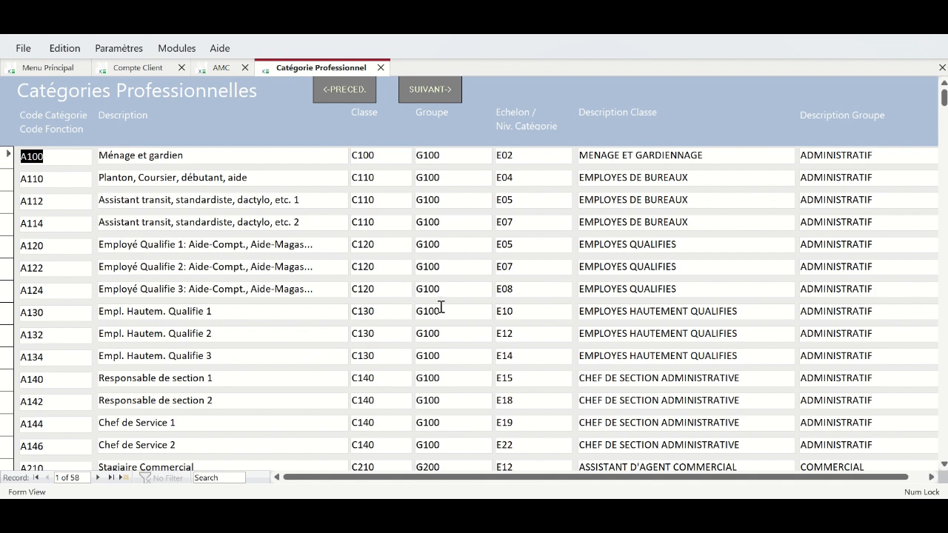
- Pass through the Grille Salariale and open the Régistre du Personnel form
click(434, 93)
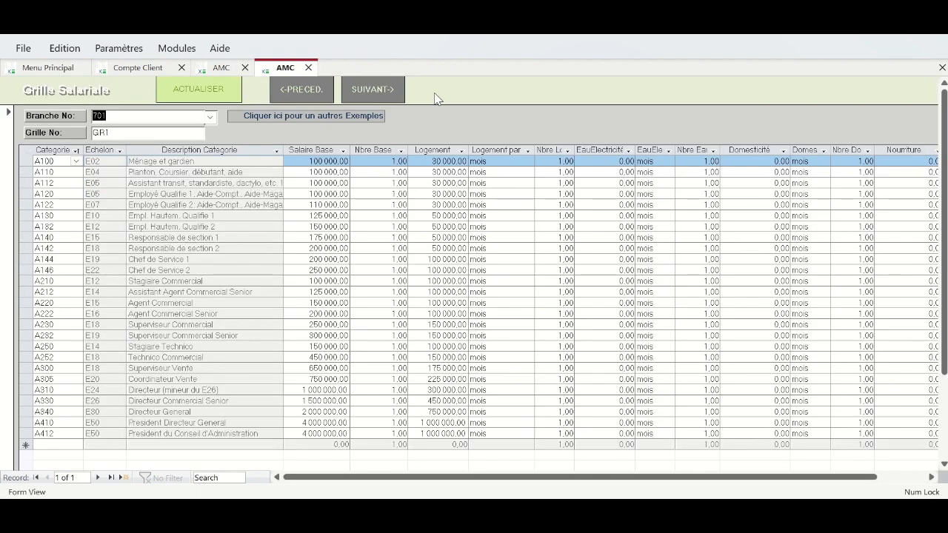
click(310, 160)
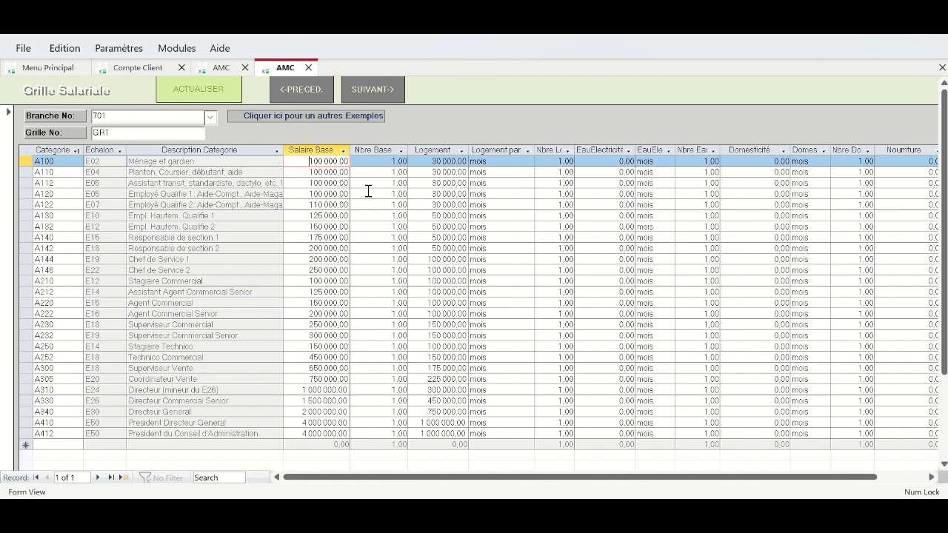
click(369, 91)
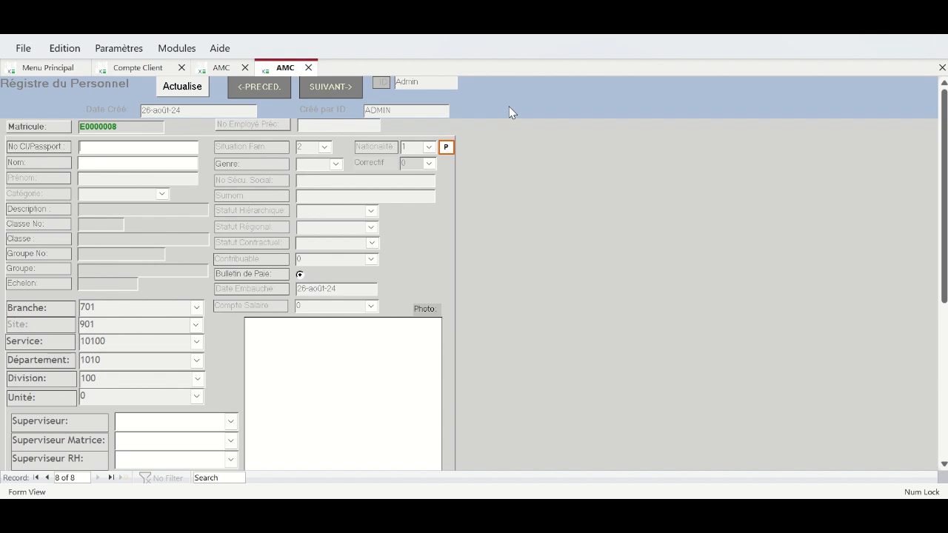
- Refresh the personnel register and return to the first employee record
click(509, 107)
click(49, 478)
click(49, 479)
click(49, 480)
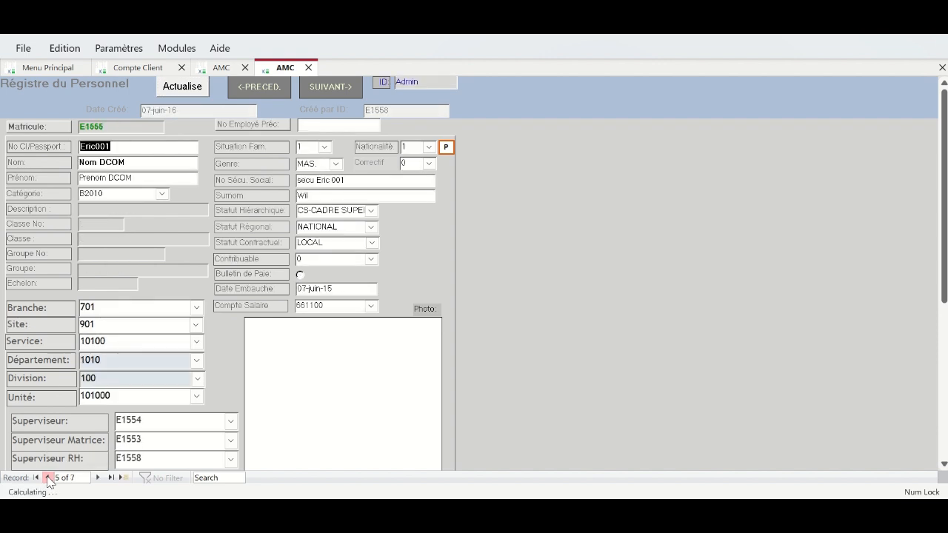
click(49, 480)
click(49, 480)
click(49, 480)
click(49, 478)
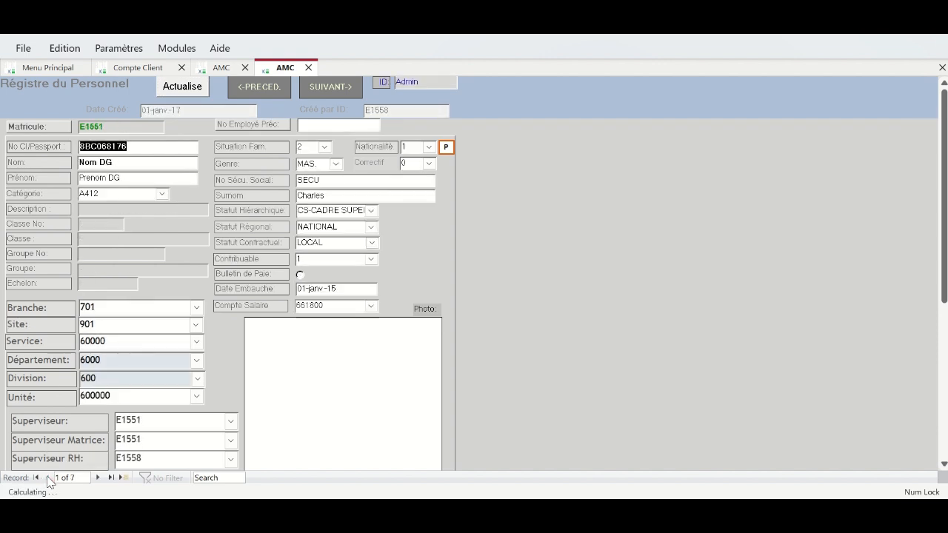
- Replace record 1's placeholder Nom and Prénom with the employee's real surname and first name
key(Tab)
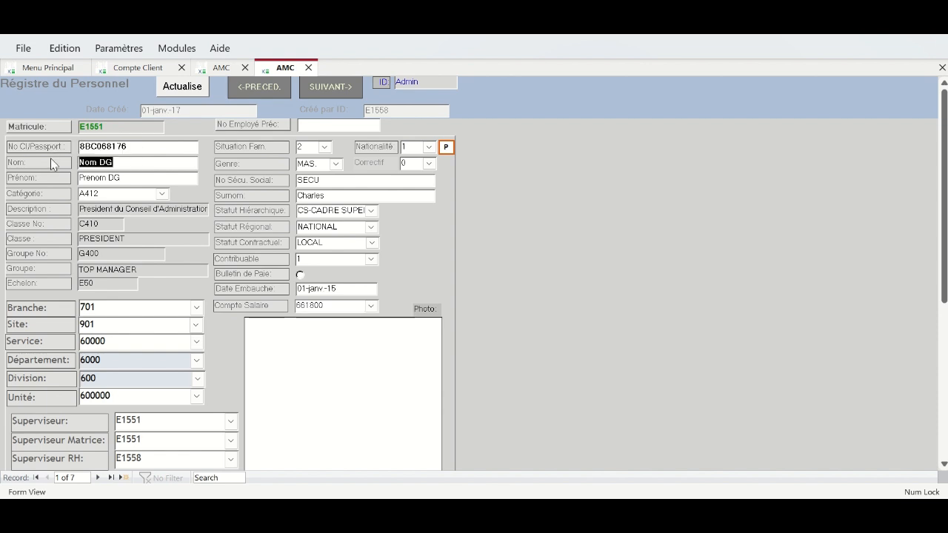
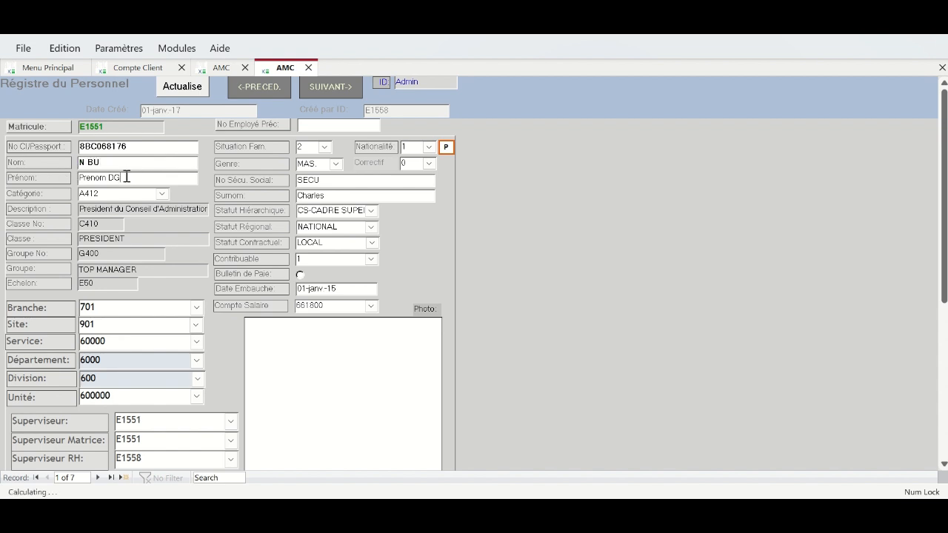
click(78, 178)
text(Donnal)
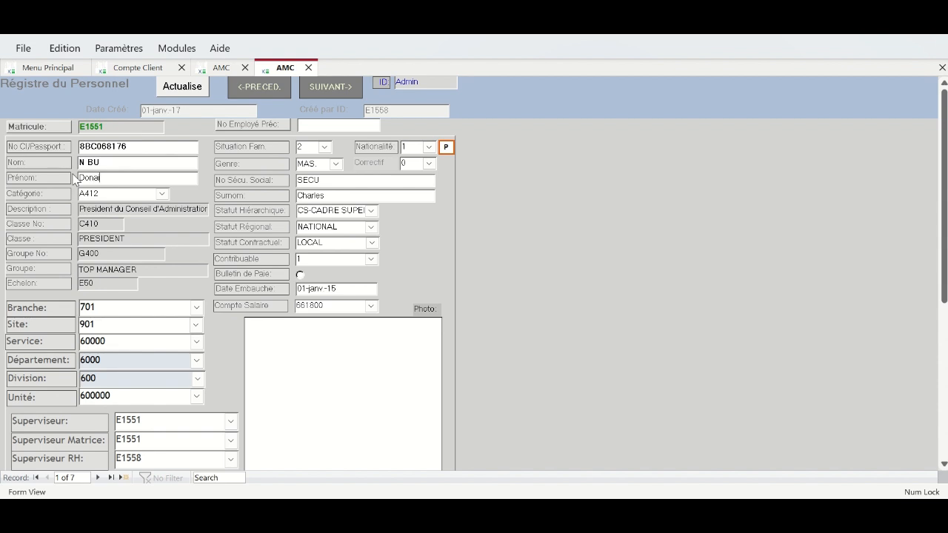
text(tien)
key(Tab)
key(Tab)
key(Tab)
key(Tab)
key(Tab)
key(Tab)
key(Tab)
key(Tab)
key(Tab)
key(Tab)
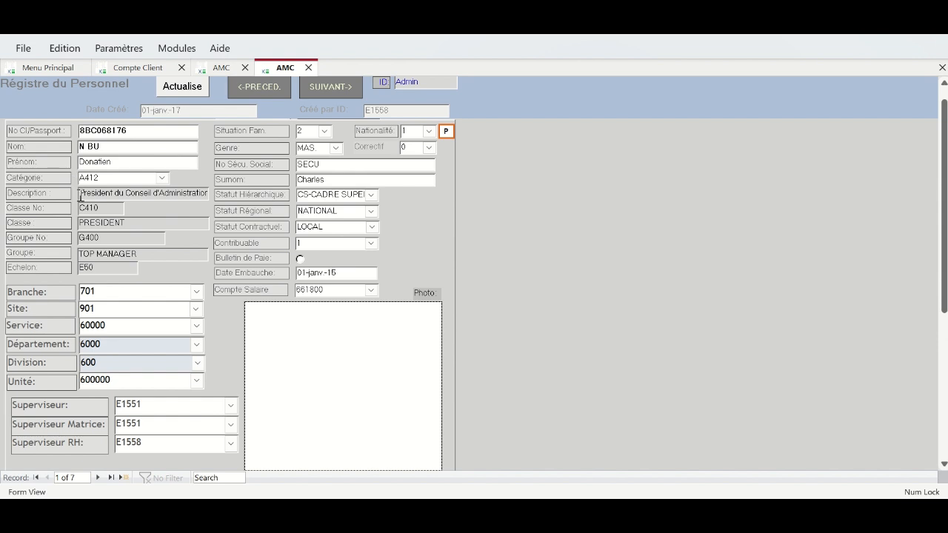
- On record 2, replace the Nom DGA and Prenom DGA placeholders with the employee's real name
click(97, 477)
drag(144, 150, 46, 138)
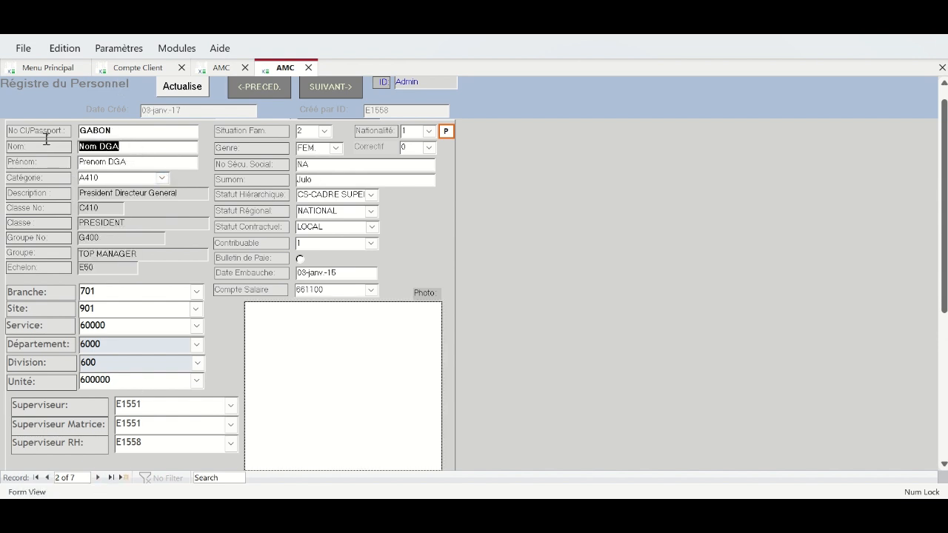
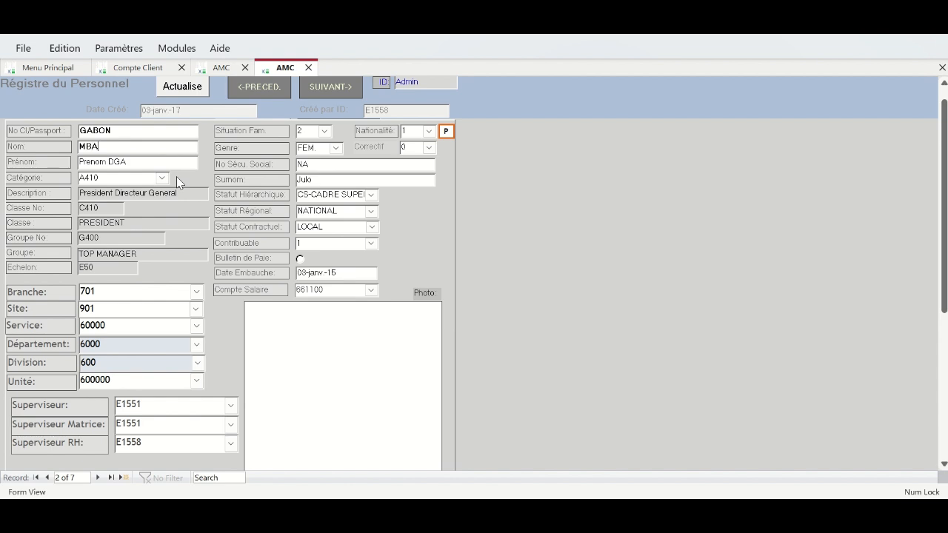
drag(149, 161, 38, 164)
key(Tab)
key(Tab)
key(Tab)
key(Tab)
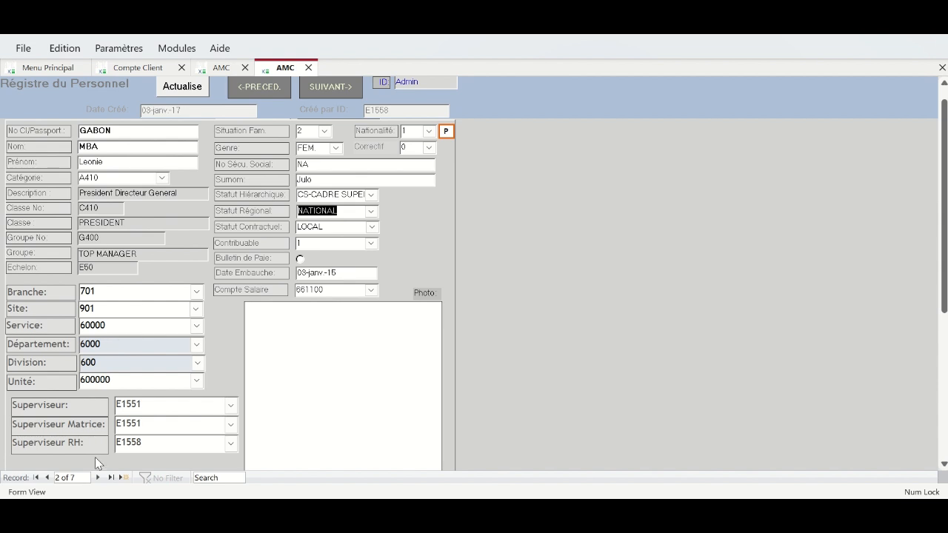
- On record 3, replace the Nom DO and Prenom DO placeholders with the employee's real name
click(101, 479)
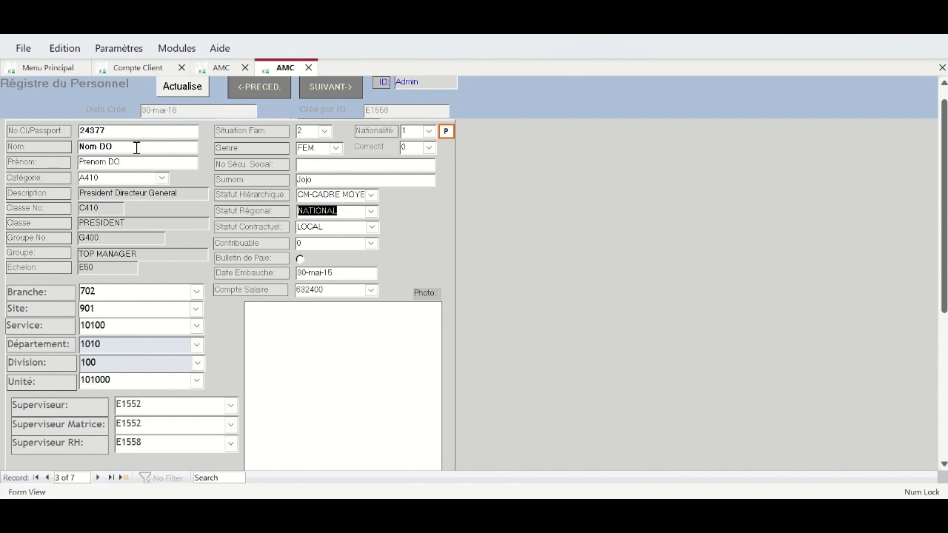
click(43, 146)
text(MOU)
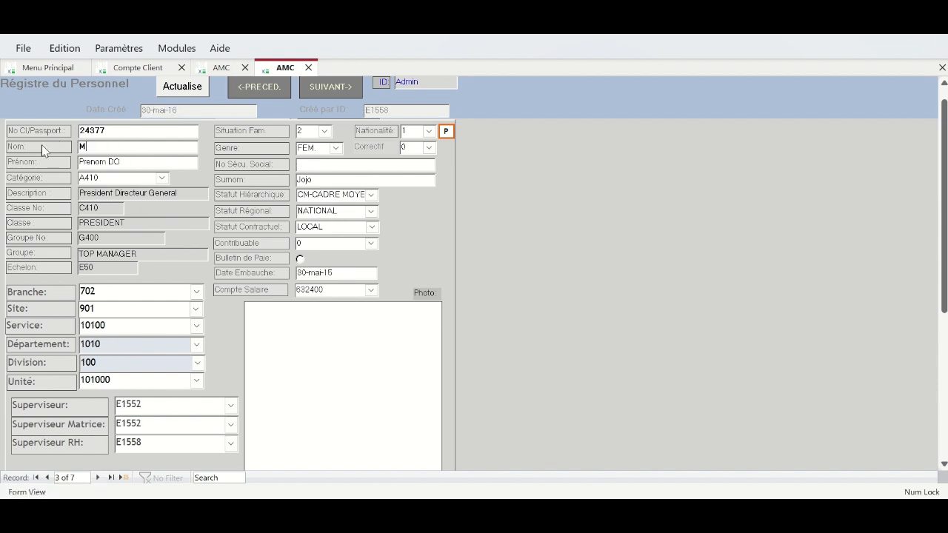
key(BackSpace)
key(BackSpace)
drag(153, 162, 77, 162)
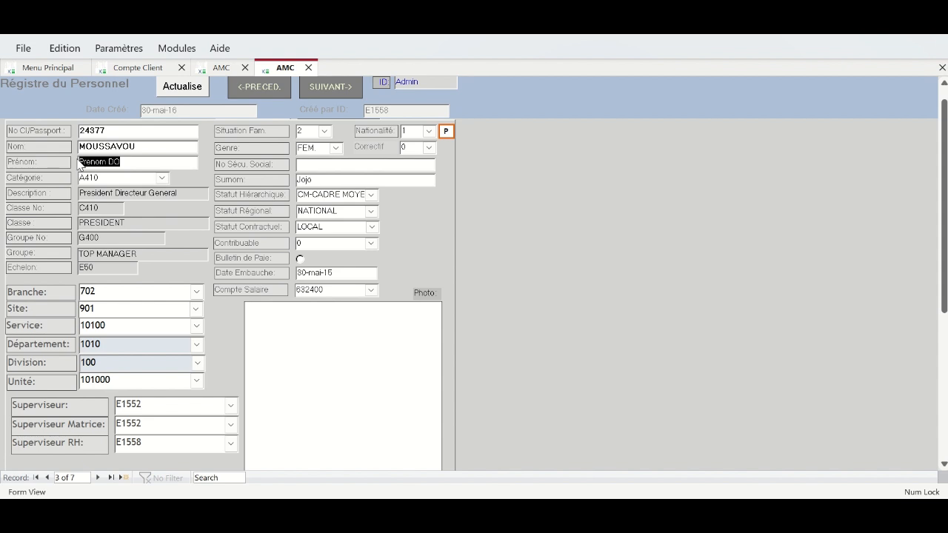
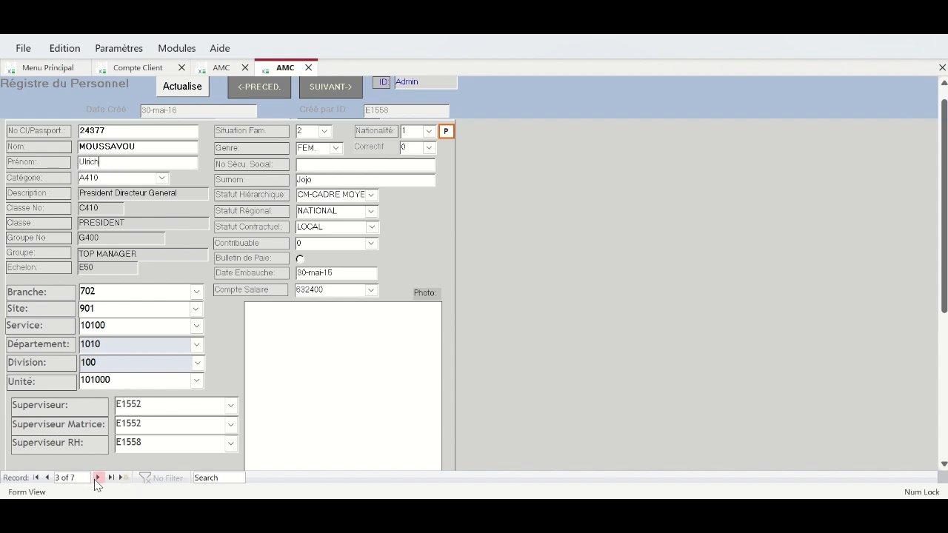
click(97, 478)
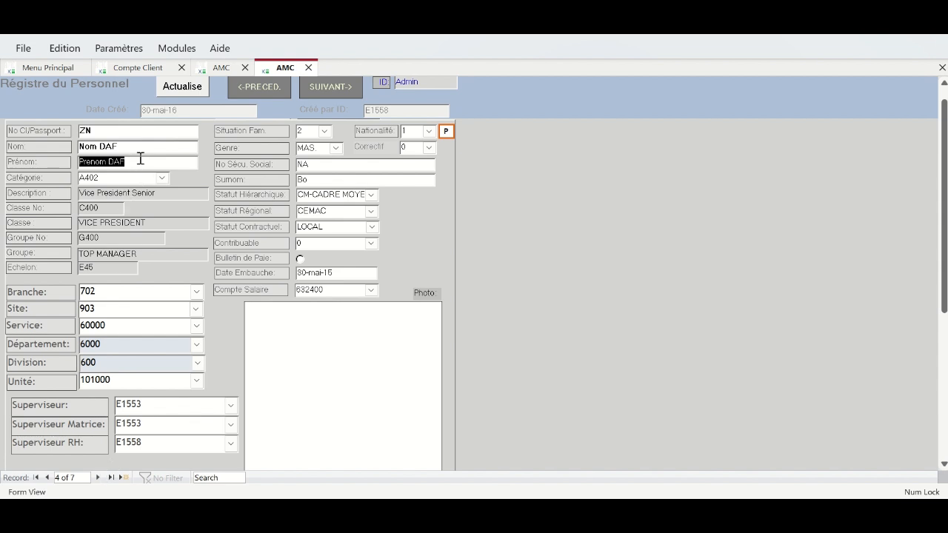
- On record 4, replace the Nom DAF and Prenom DAF placeholders with the employee's real name
click(67, 148)
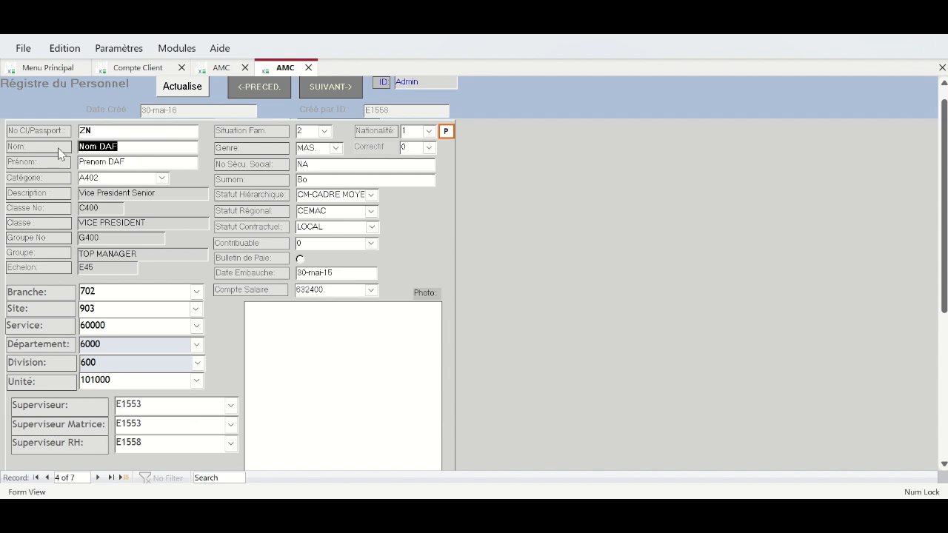
scroll(146, 177, up, 1)
click(68, 178)
key(Tab)
key(Tab)
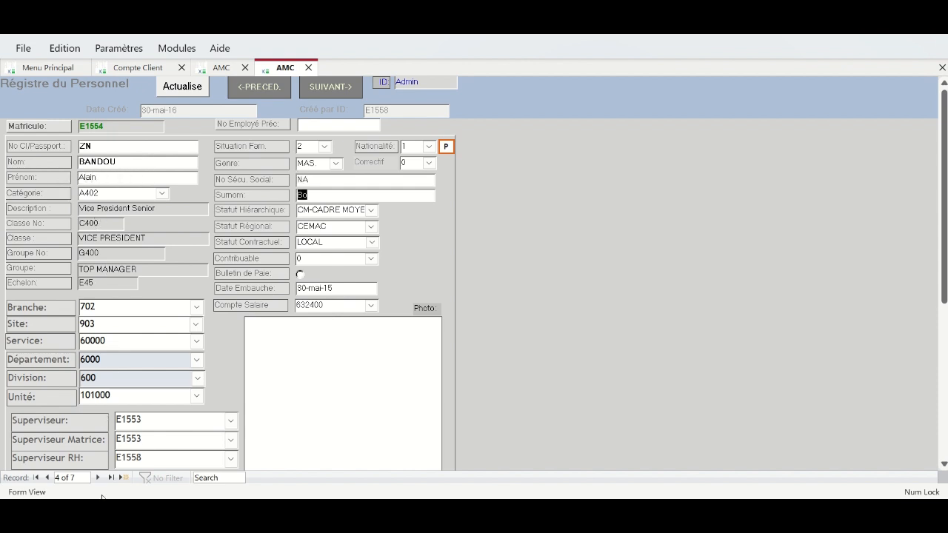
- On record 5, replace the Nom DCOM and Prenom DCOM placeholders with the employee's real name
click(98, 478)
click(135, 165)
drag(135, 164, 59, 164)
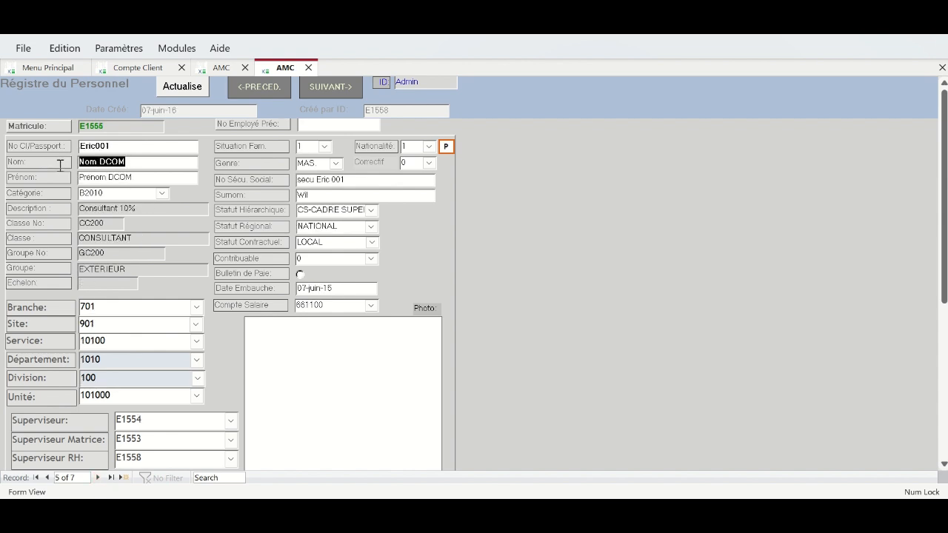
key(BackSpace)
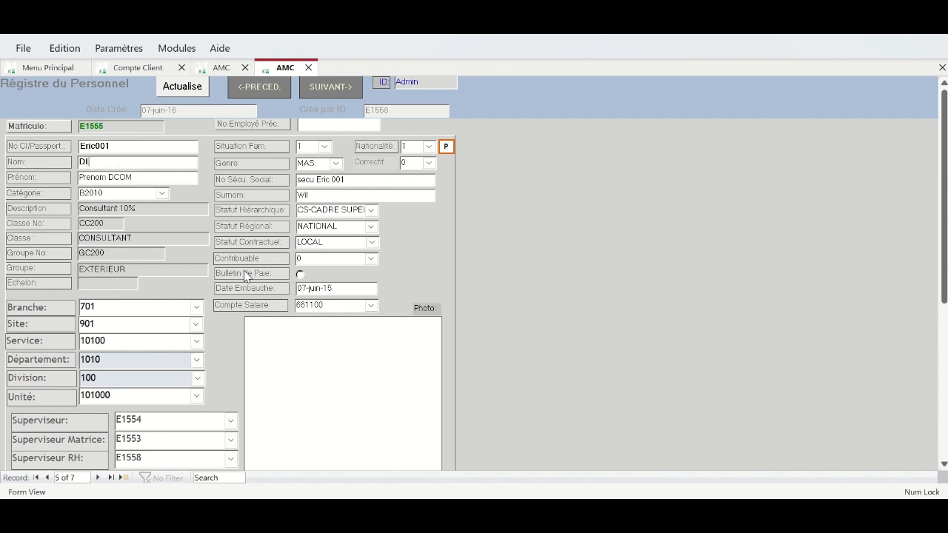
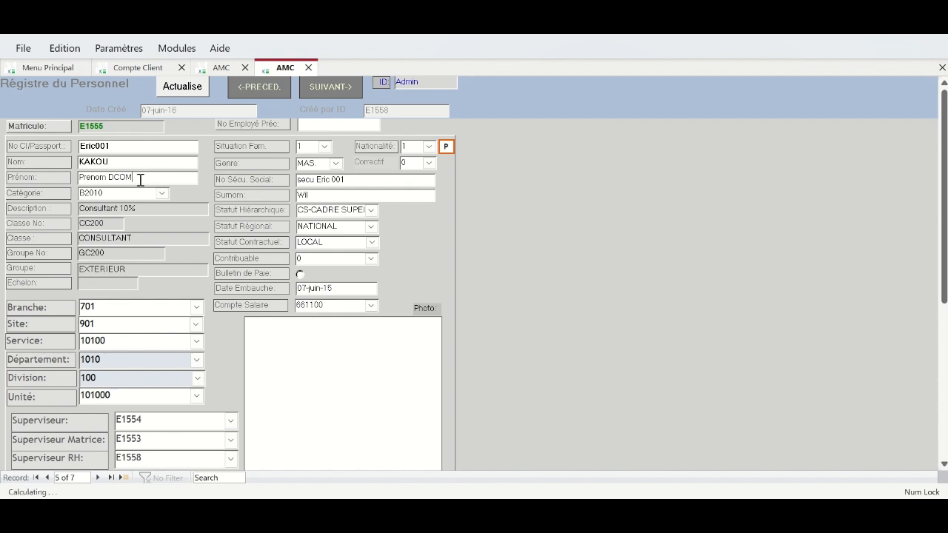
click(73, 180)
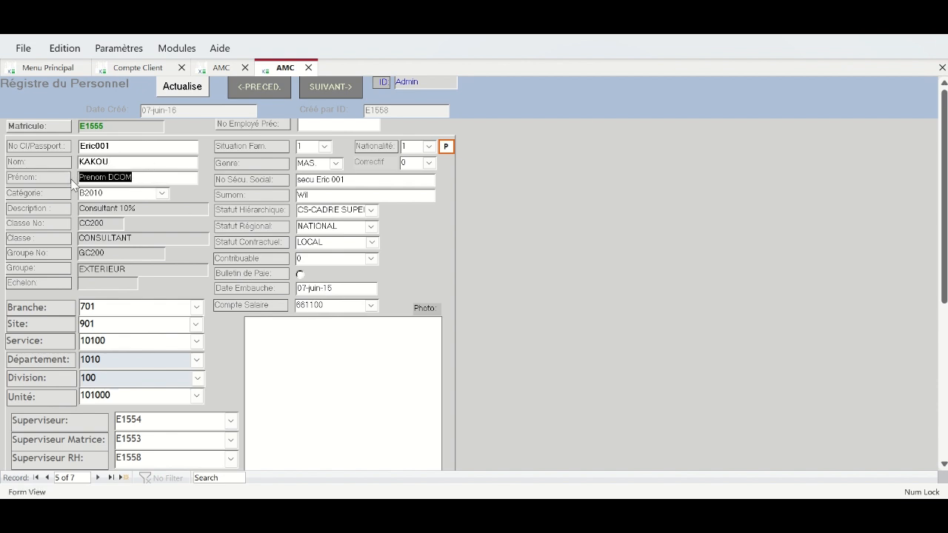
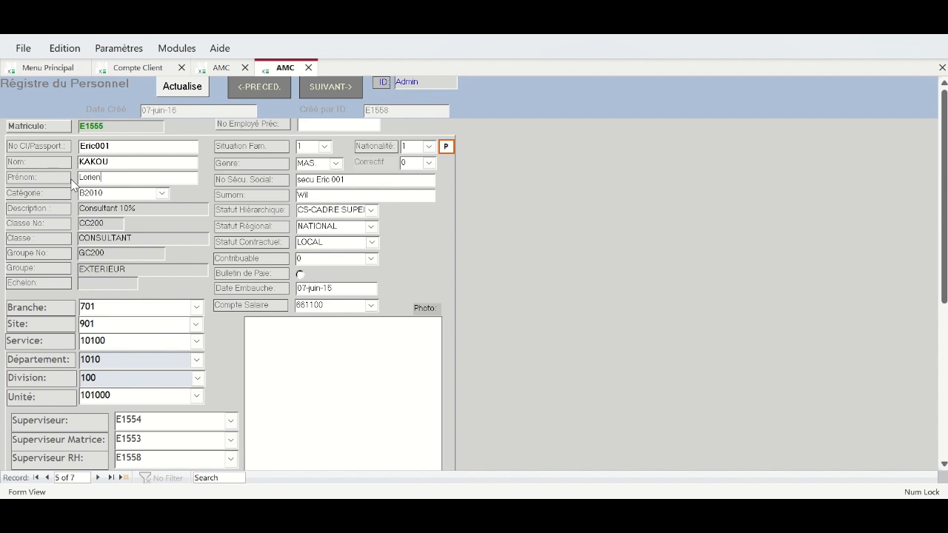
key(Tab)
key(Tab)
key(Tab)
key(Tab)
key(Tab)
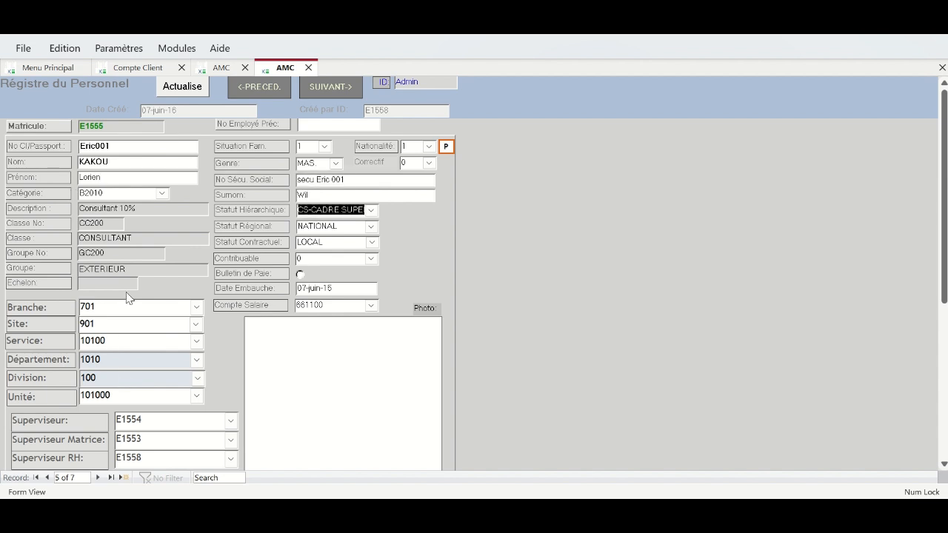
scroll(127, 297, down, 1)
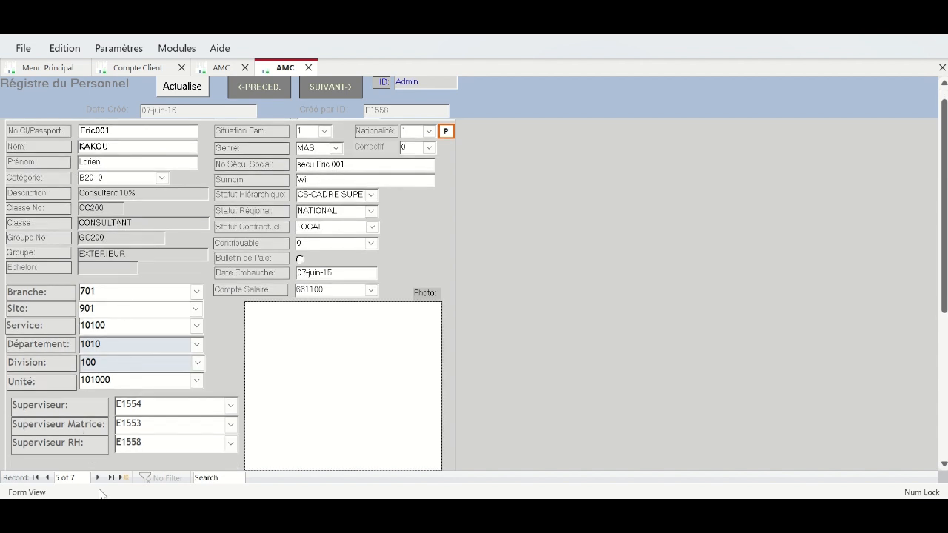
- Enter the real surname and first name of the employee on record 6
click(97, 478)
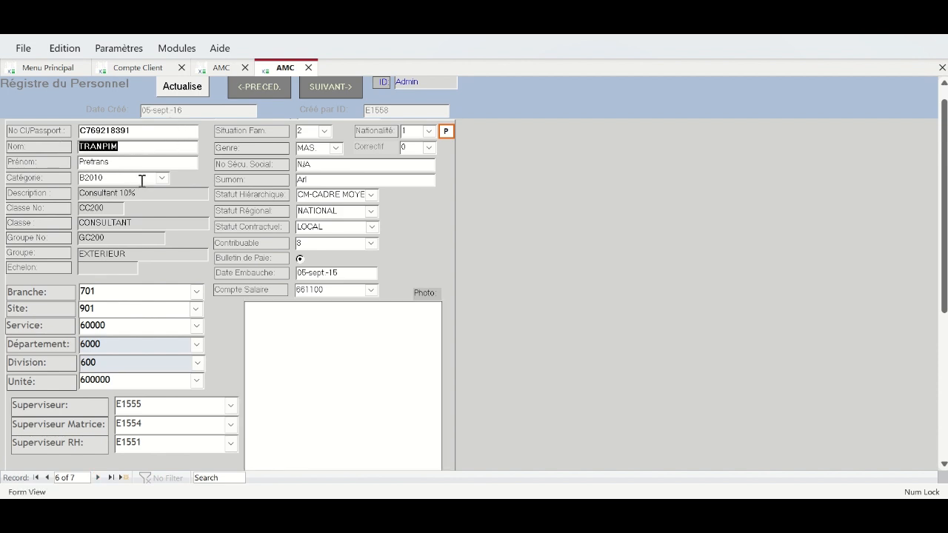
scroll(145, 147, up, 1)
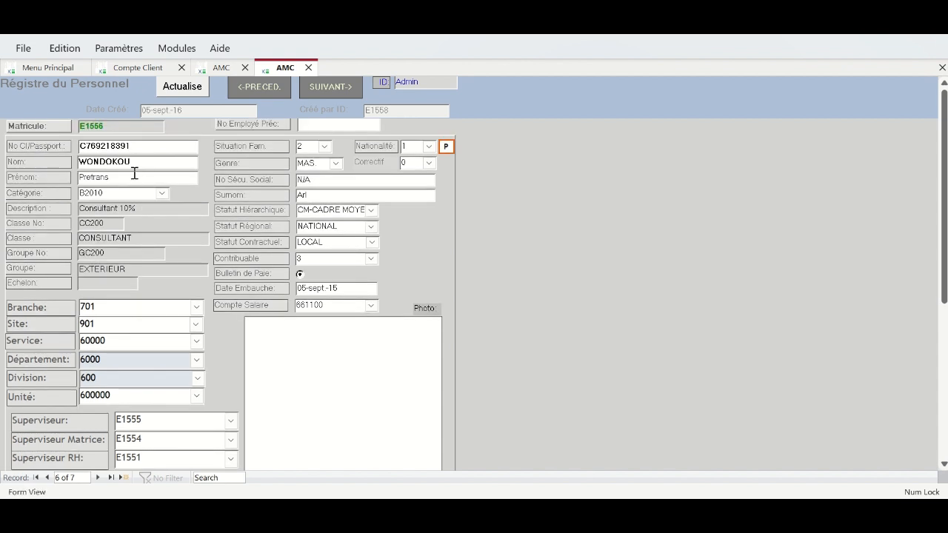
drag(118, 180, 80, 184)
click(75, 179)
key(Tab)
- Enter the real surname and first name on record 7, correcting the first-name spelling
click(97, 478)
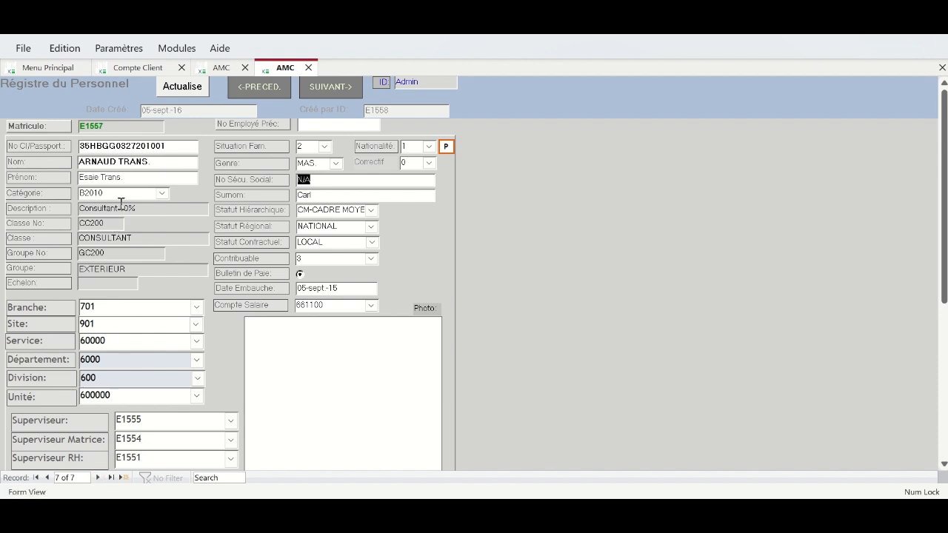
drag(152, 161, 73, 157)
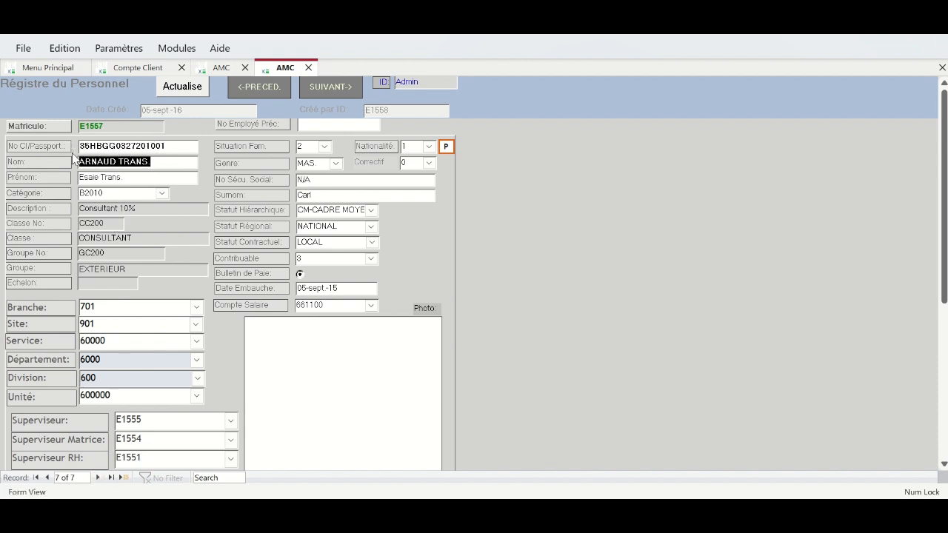
drag(149, 180, 38, 181)
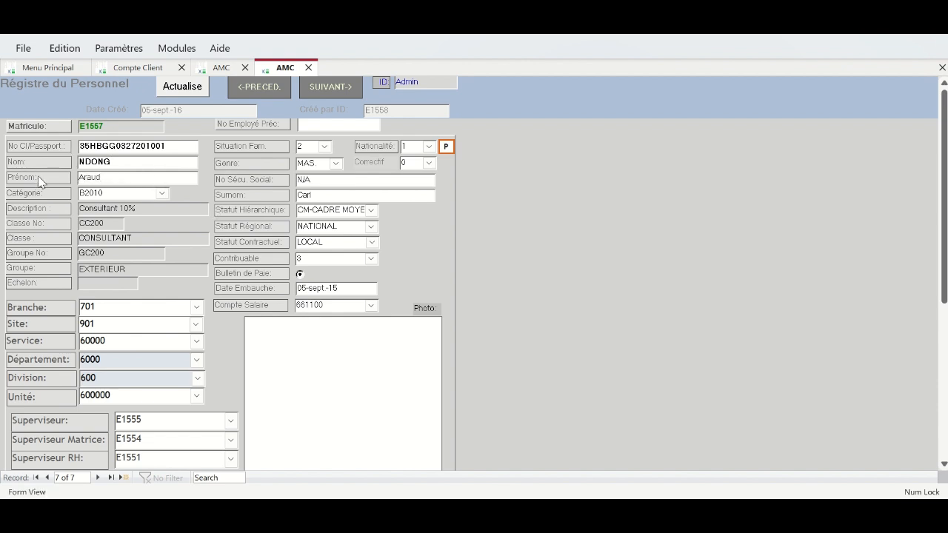
text(isse)
key(Tab)
key(Tab)
- Refresh the register, open Fournisseurs et Leurs Produits, and go back to supplier CF1
click(188, 89)
click(334, 92)
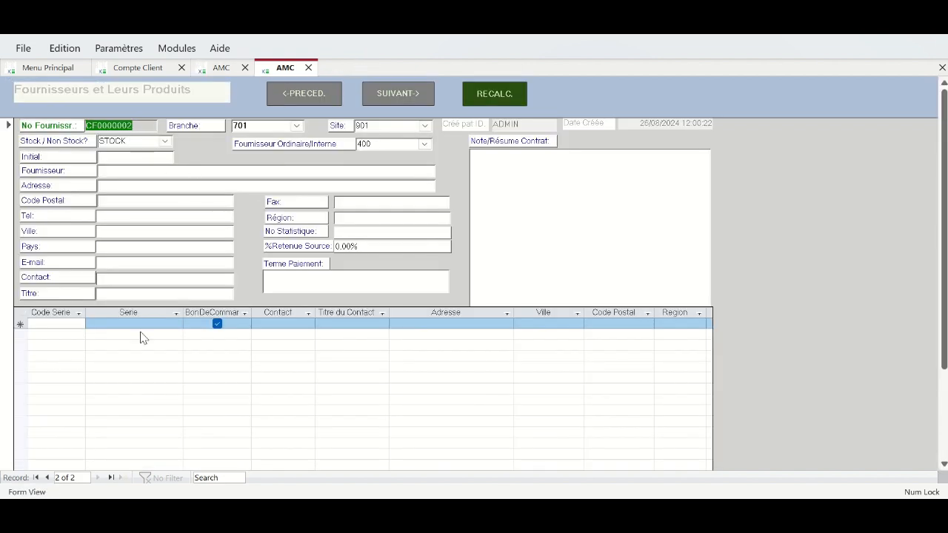
click(48, 477)
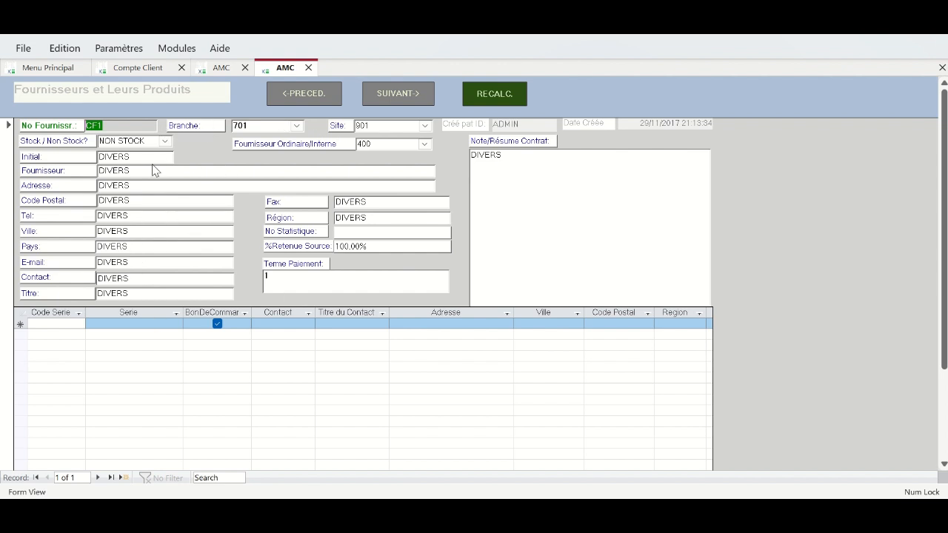
- Move past the DIVERS supplier to a new blank supplier record, CF0000002
click(98, 479)
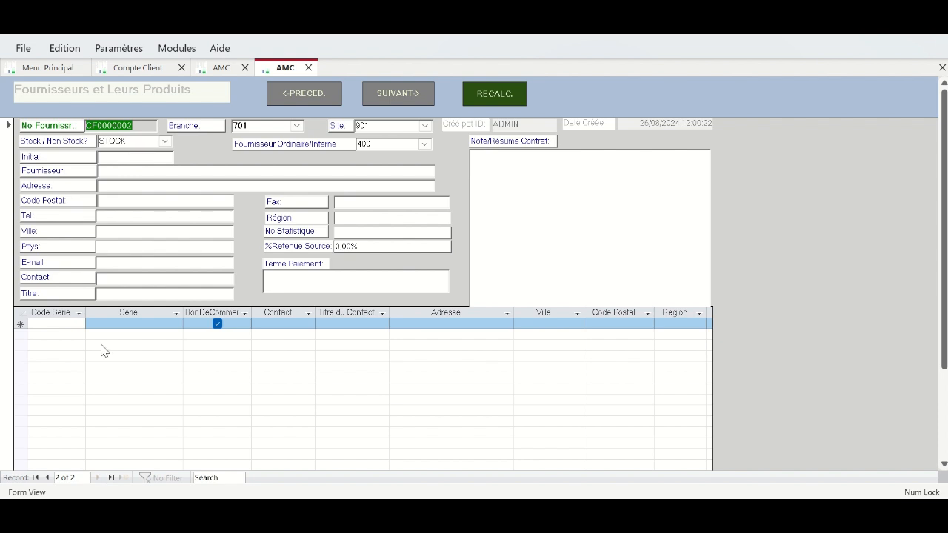
- Set the new supplier's site to 902 London, type 4012 subcontractors, and status NON STOCK
click(299, 126)
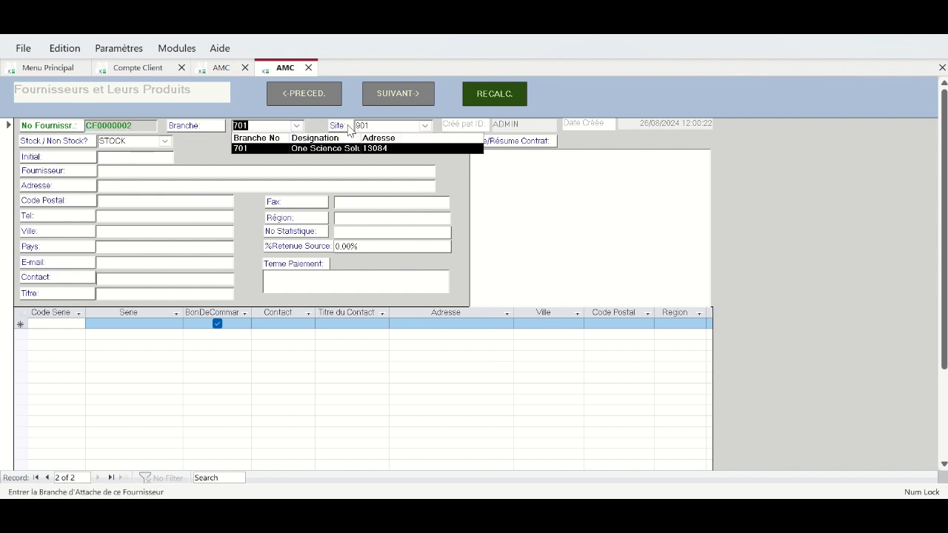
click(425, 126)
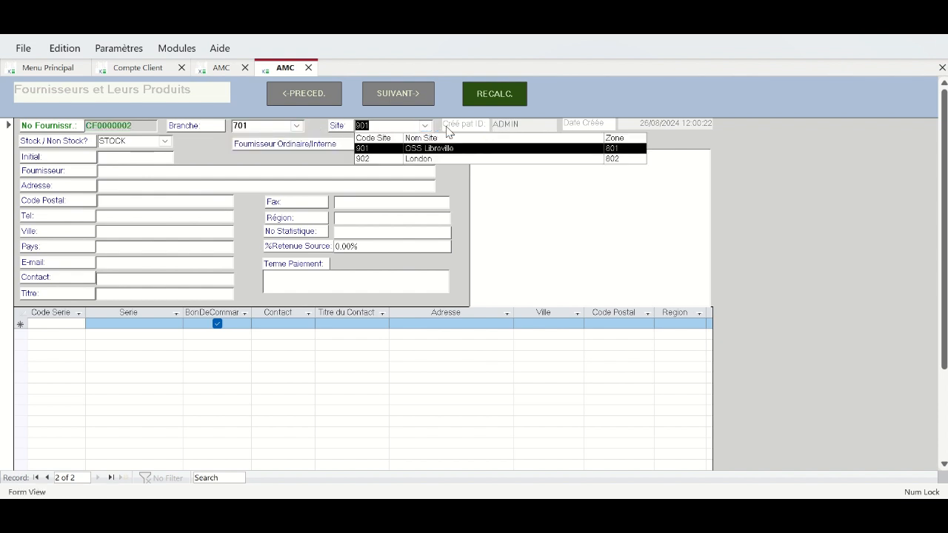
click(415, 160)
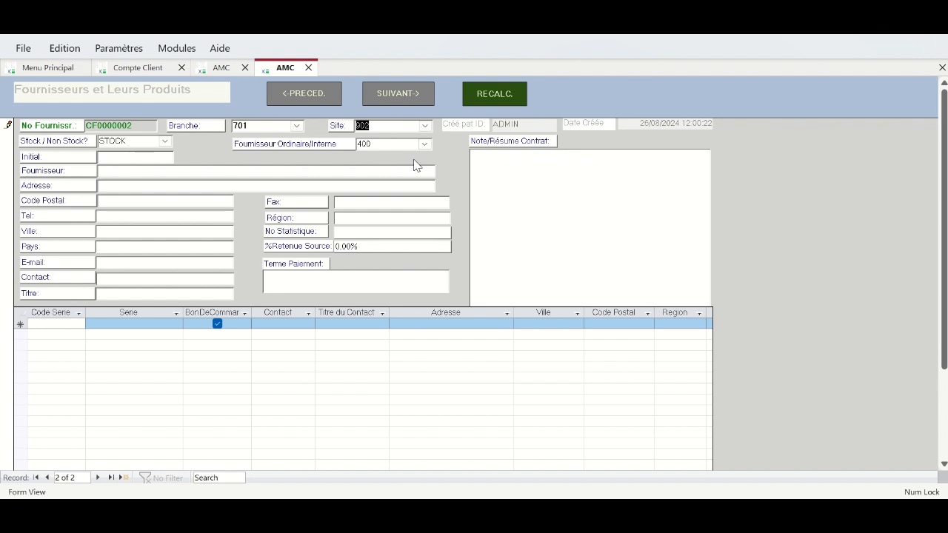
click(165, 141)
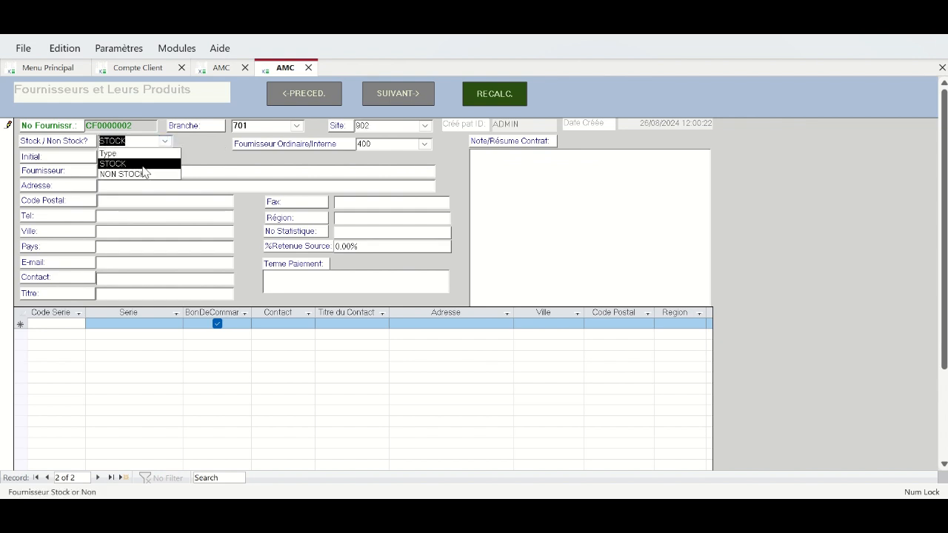
click(143, 164)
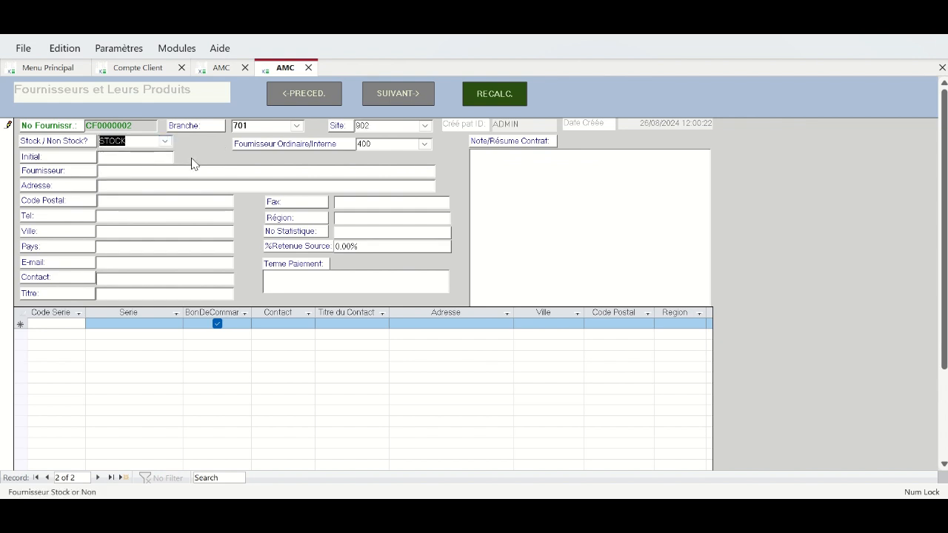
click(425, 145)
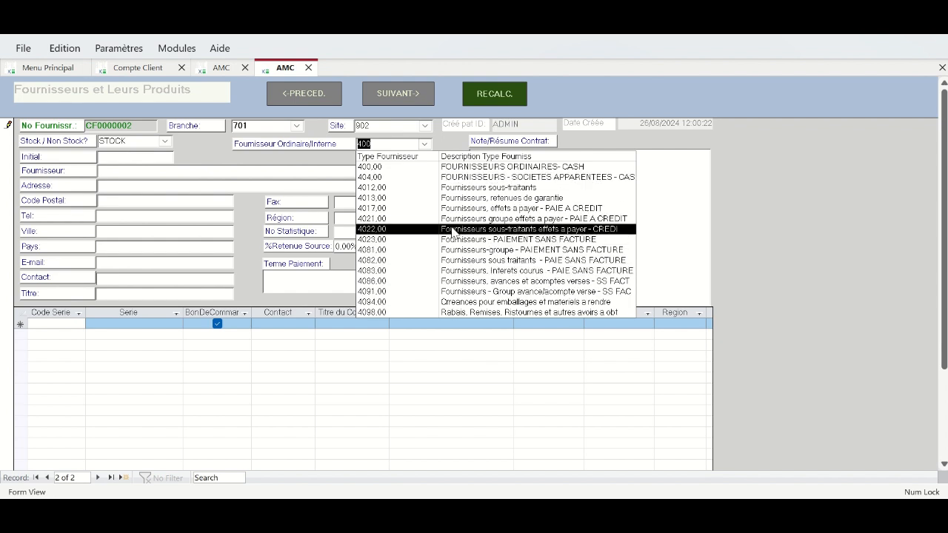
click(457, 189)
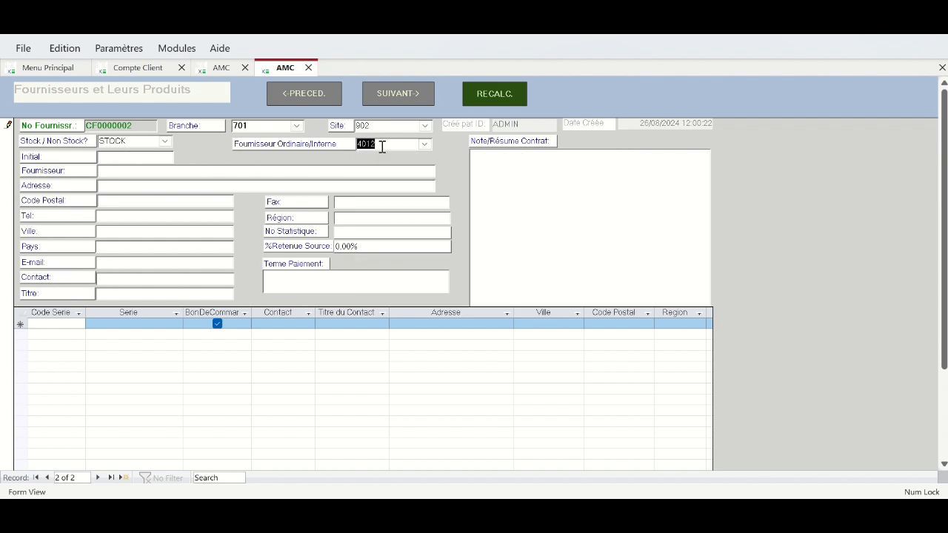
click(167, 140)
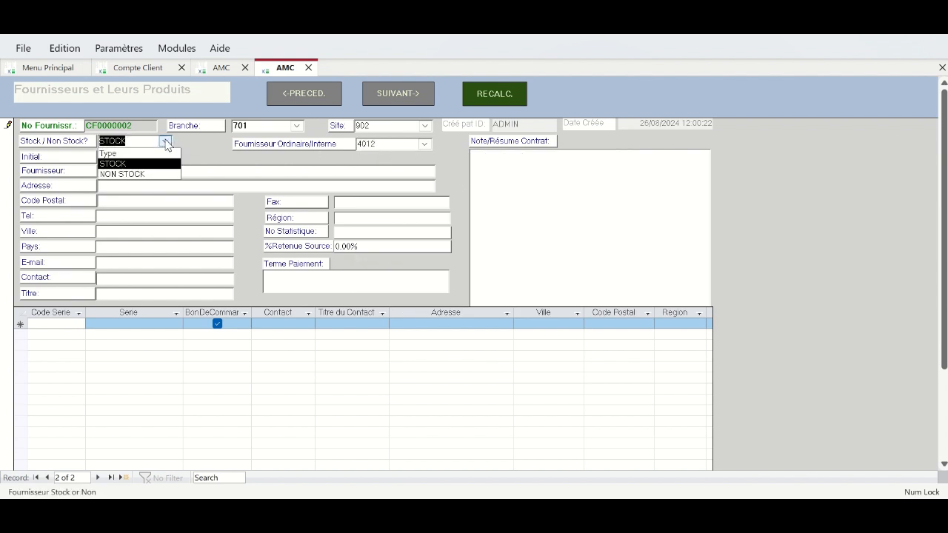
click(143, 175)
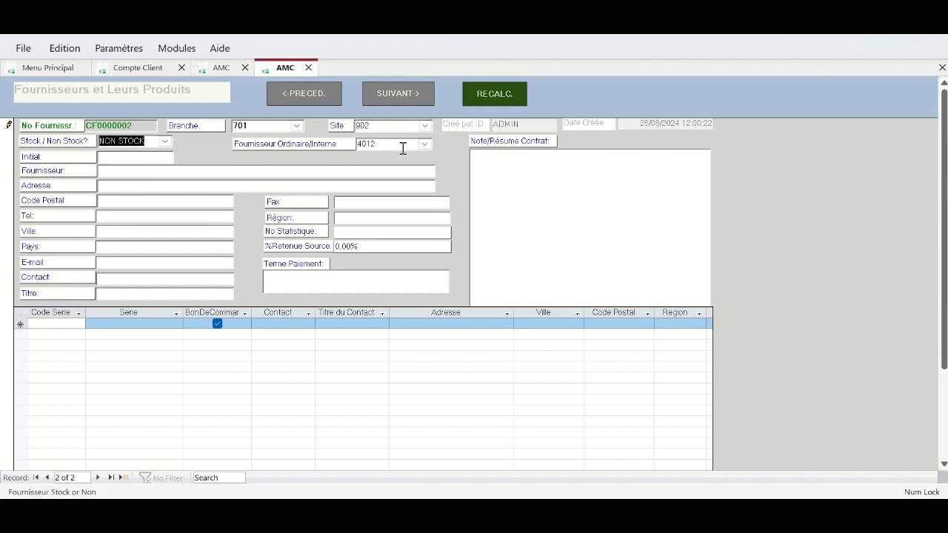
- Enter ASEP as initial and supplier name, with a street address, city London and country UK
click(128, 160)
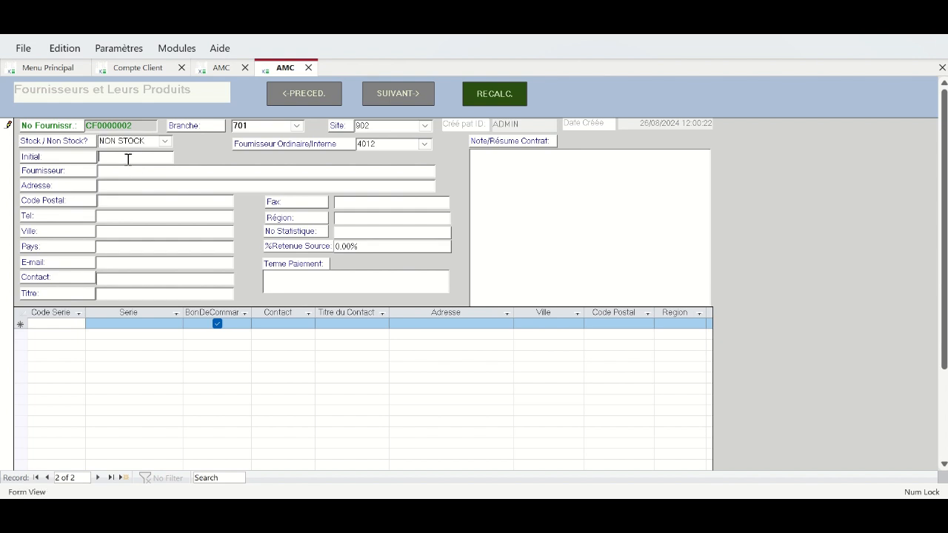
text(ASEP)
key(Tab)
text(ASEP)
key(Tab)
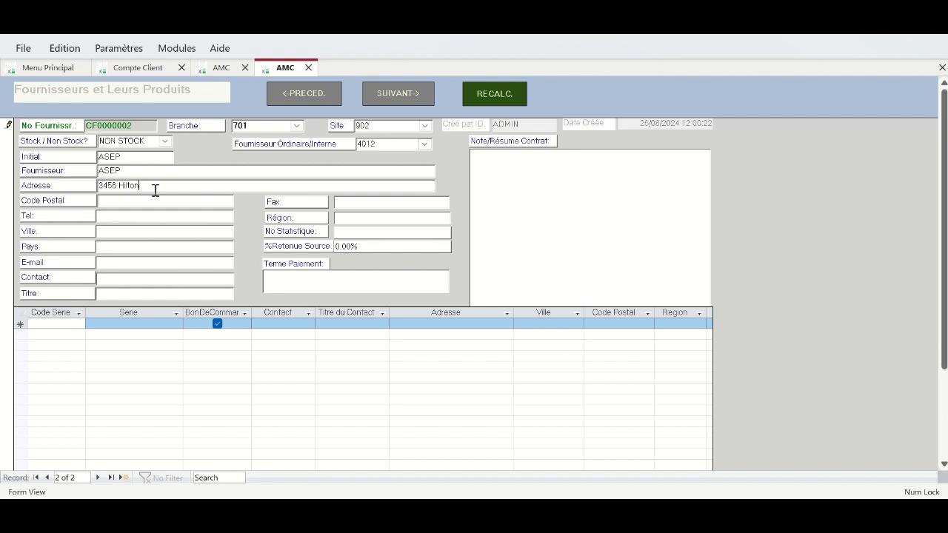
click(171, 245)
text(UK)
- Enter the supplier's e-mail address and its contact person with the title DG
click(169, 260)
click(189, 261)
click(133, 279)
text(Will SmithDG)
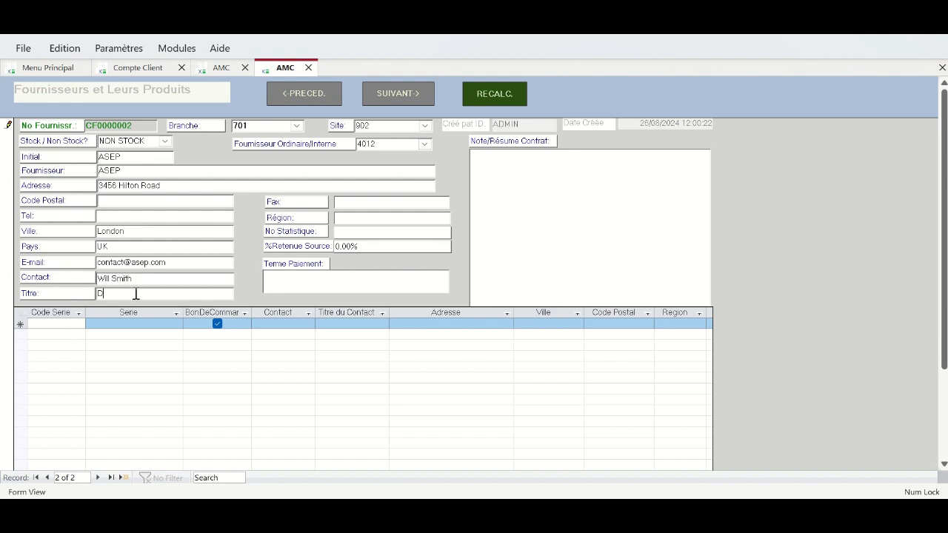
- Fill the region, set withholding tax to 9 and payment term 30, and begin the contract note 'Fournis'
click(395, 219)
click(382, 236)
click(377, 221)
text(wye8qiuwo)
click(339, 246)
text(9)
key(Right)
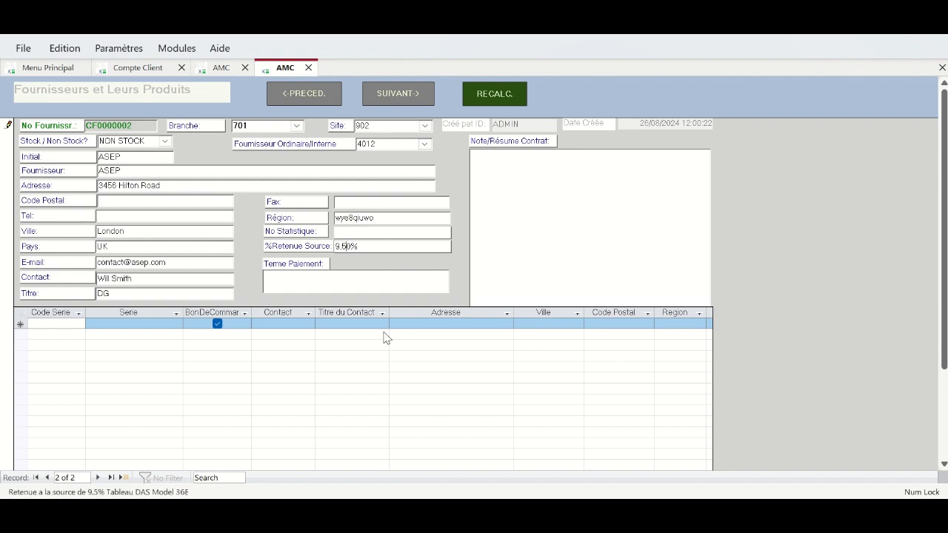
click(309, 285)
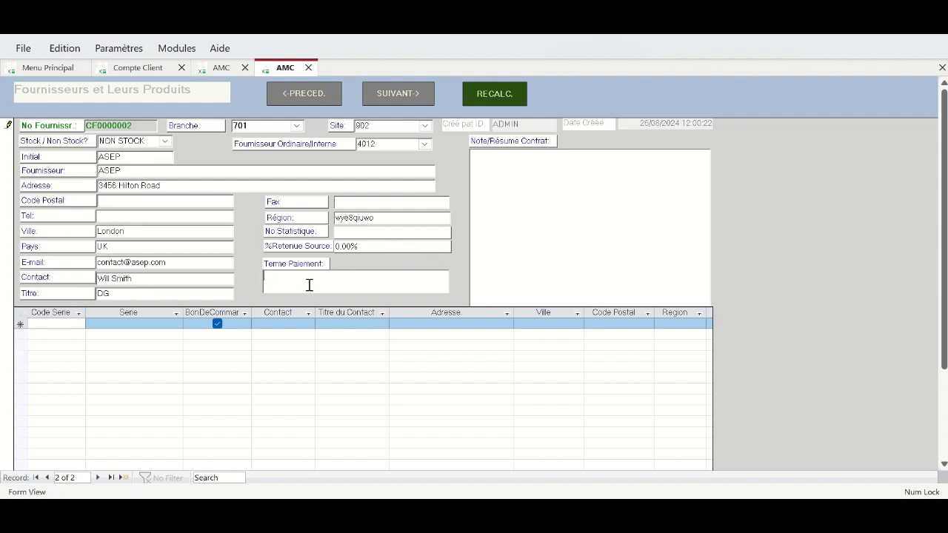
text(30)
click(575, 170)
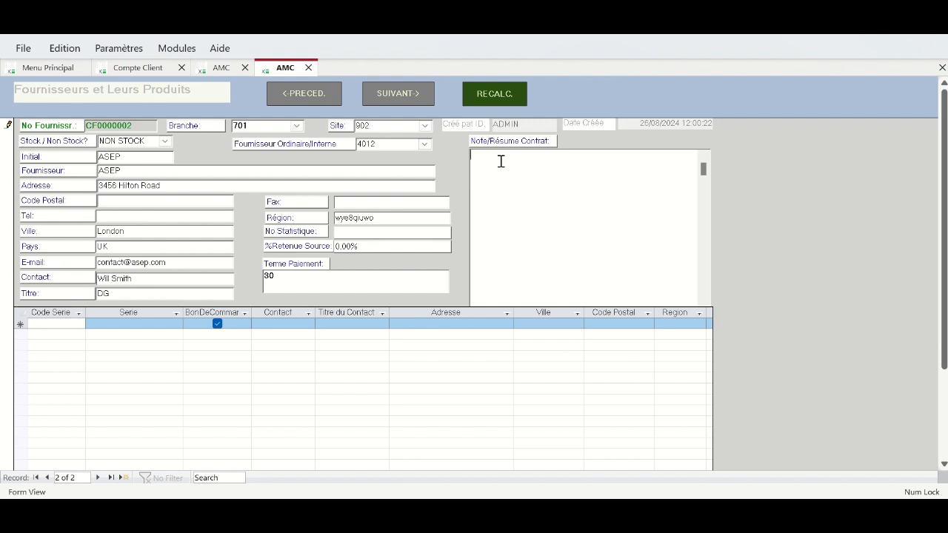
text(Fournis)
- Complete the contract note to read 'Fournit les unités slickline'
key(Tab)
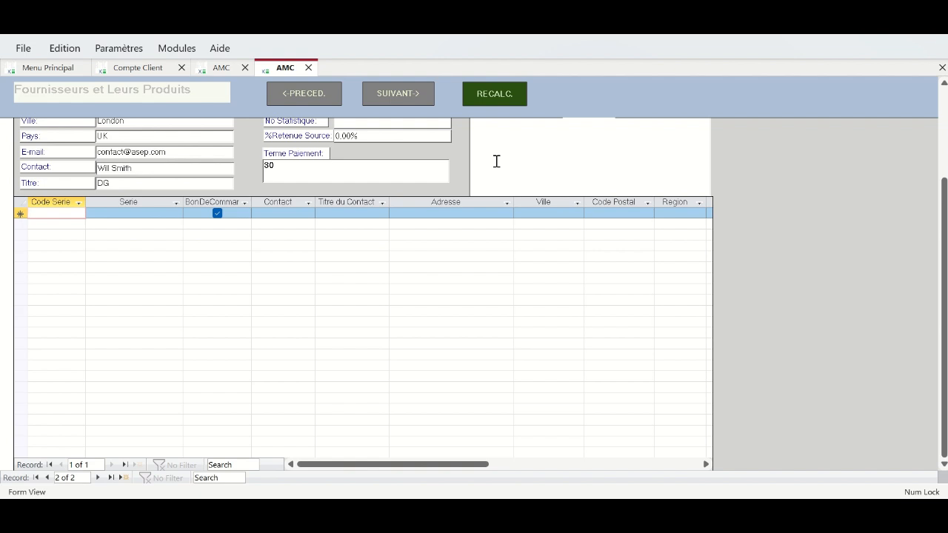
scroll(418, 217, up, 3)
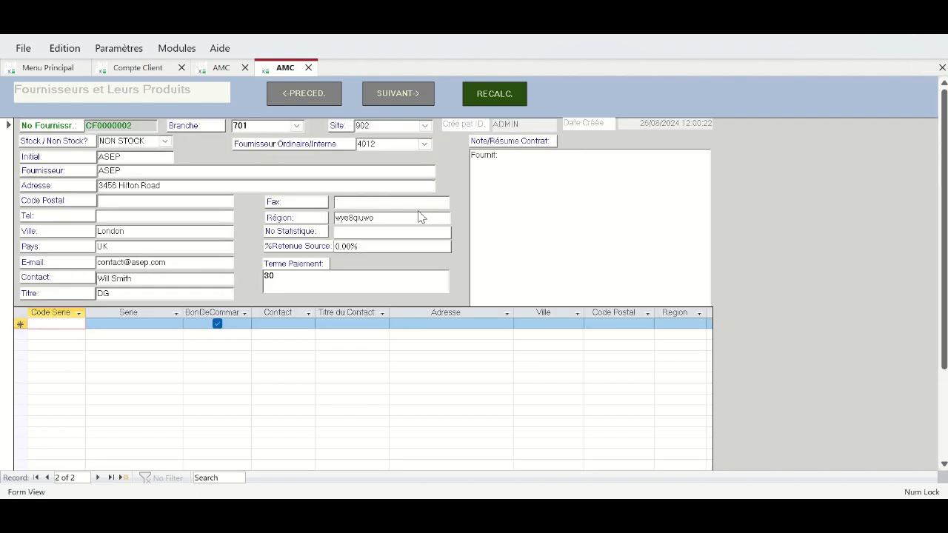
click(509, 160)
text(les unités slickline)
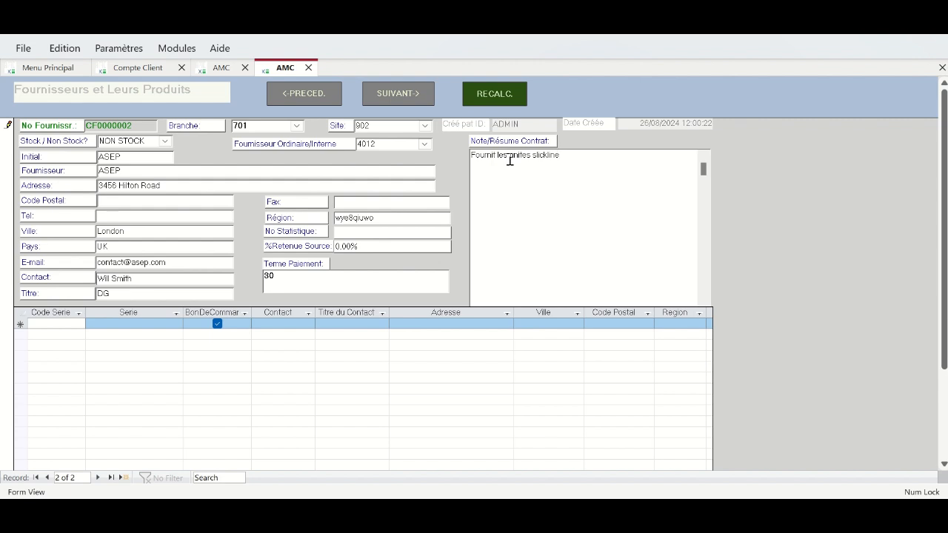
- Start a series row with code E000 and move to its Série cell
click(70, 322)
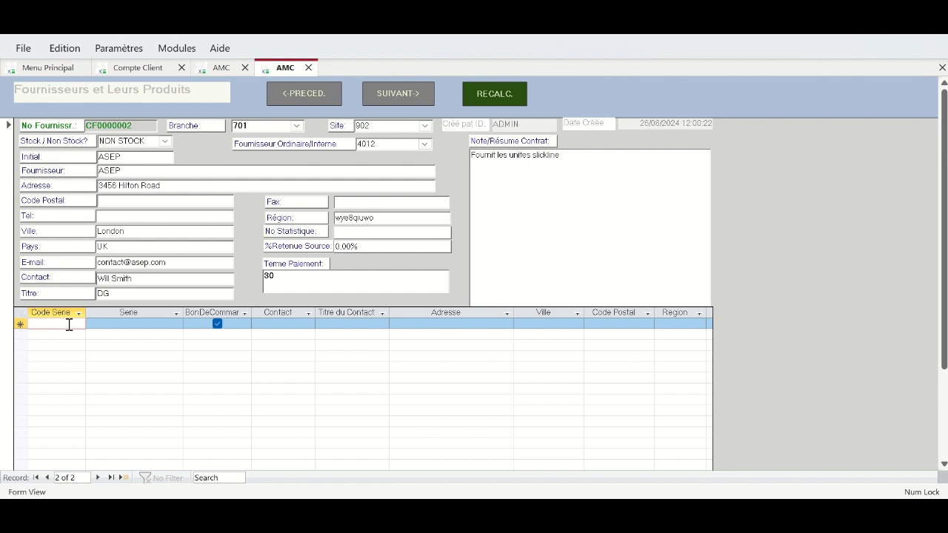
text(E@#$%)
key(BackSpace)
key(BackSpace)
key(BackSpace)
key(BackSpace)
text(000)
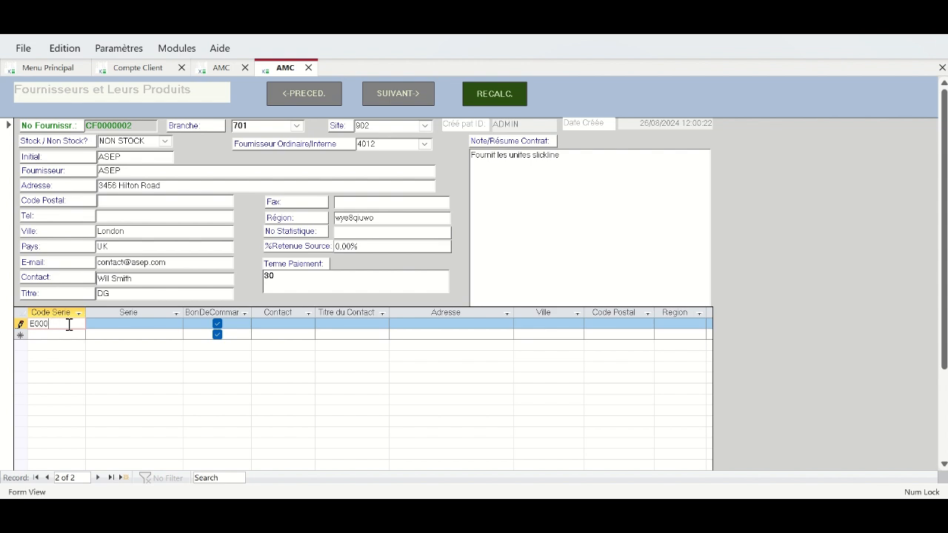
click(117, 327)
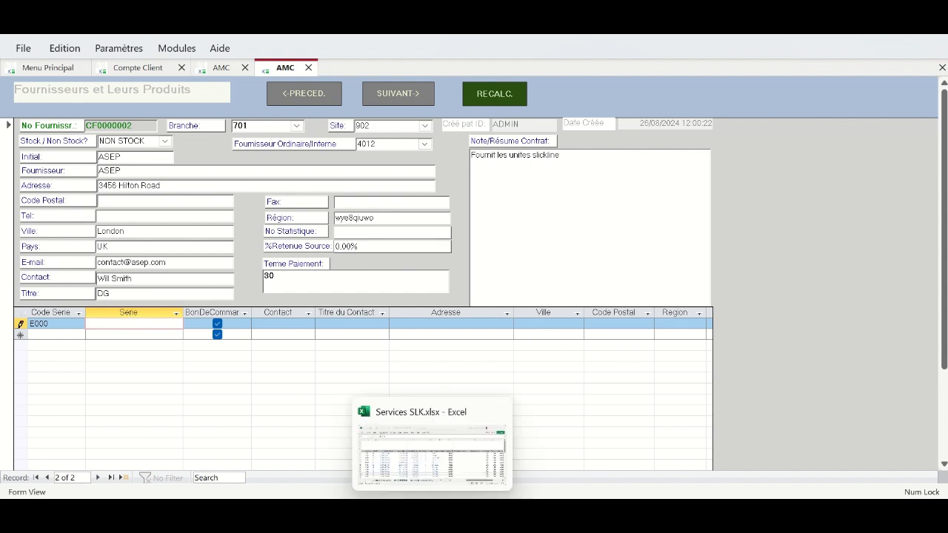
- Copy serial number KEP08927430 from cell I6 of Services SLK.xlsx and paste it into the Série cell
click(424, 474)
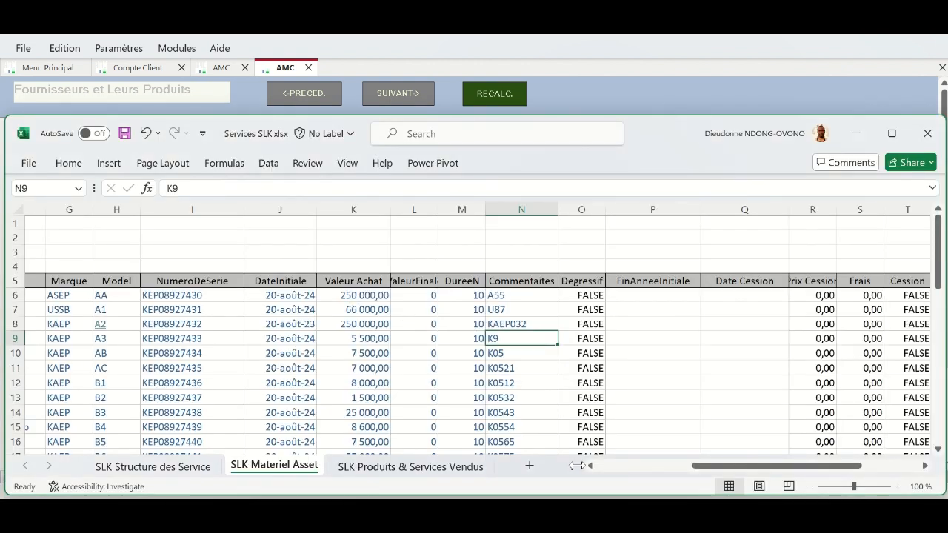
click(620, 468)
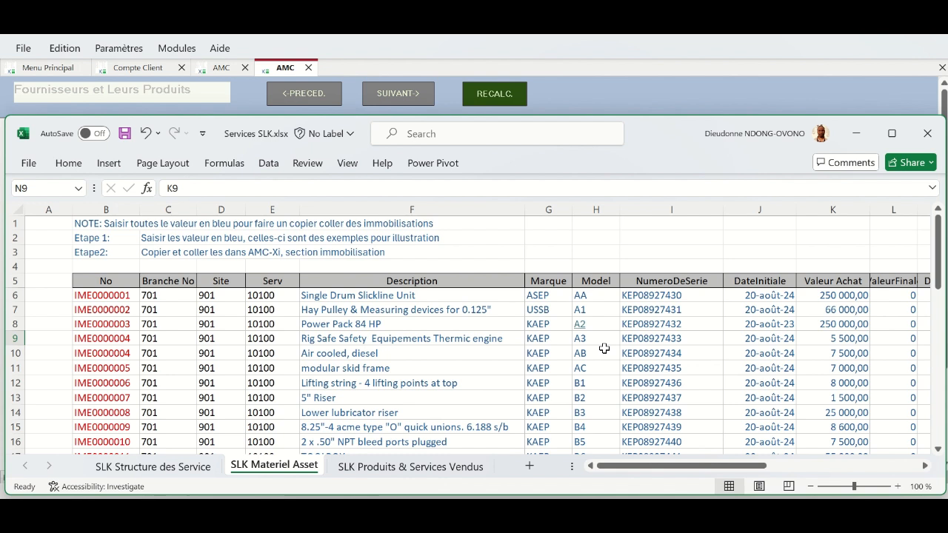
double_click(638, 295)
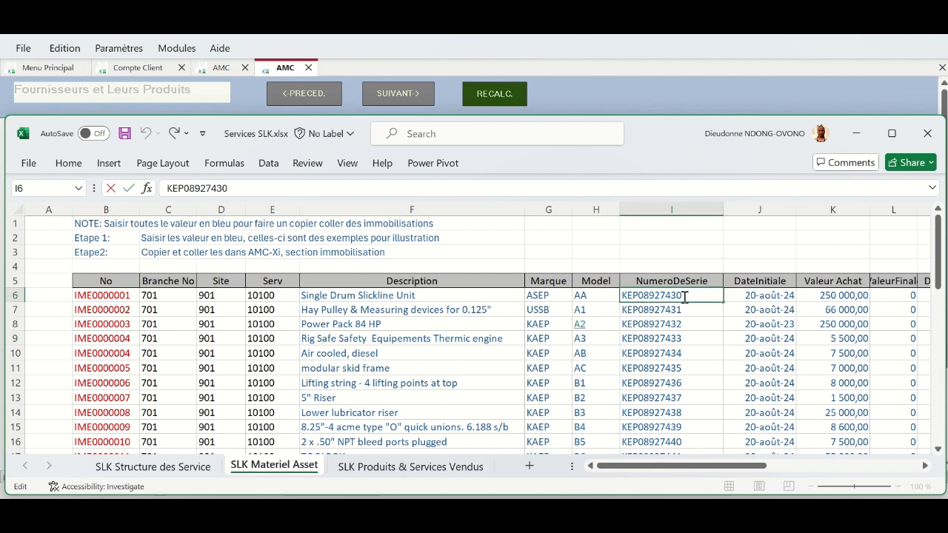
drag(682, 295, 620, 295)
key(ctrl+c)
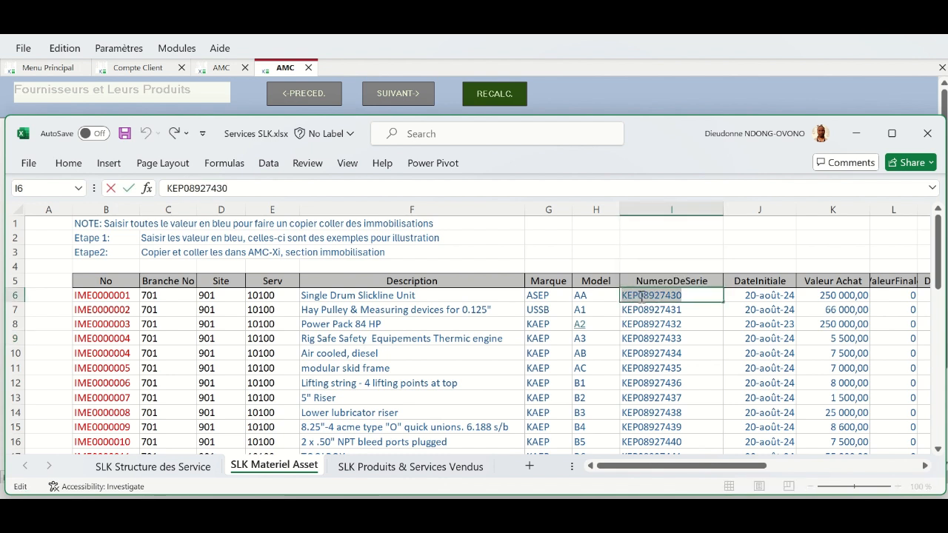
click(594, 515)
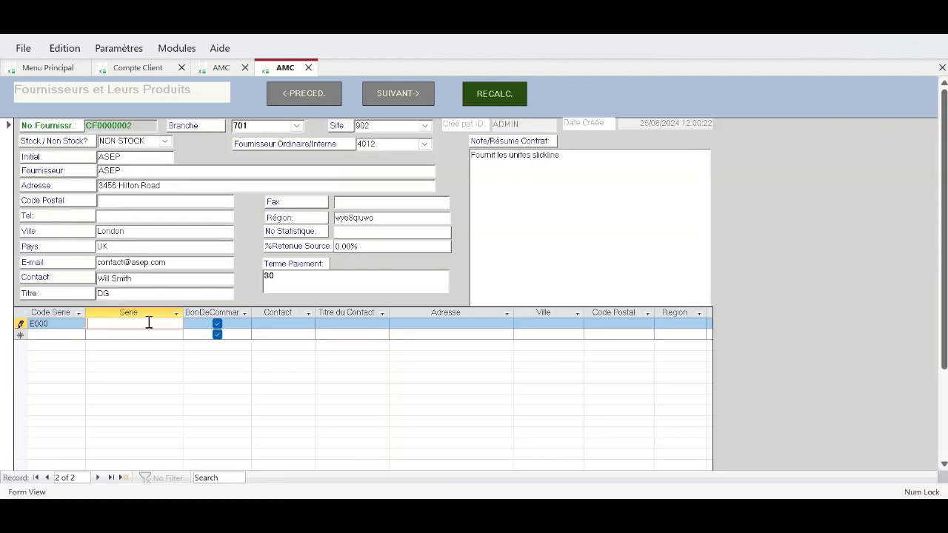
key(ctrl+v)
- Fill the series row's contact person with title DG, then move to a new blank supplier record CF0000003
click(293, 325)
text(Will)
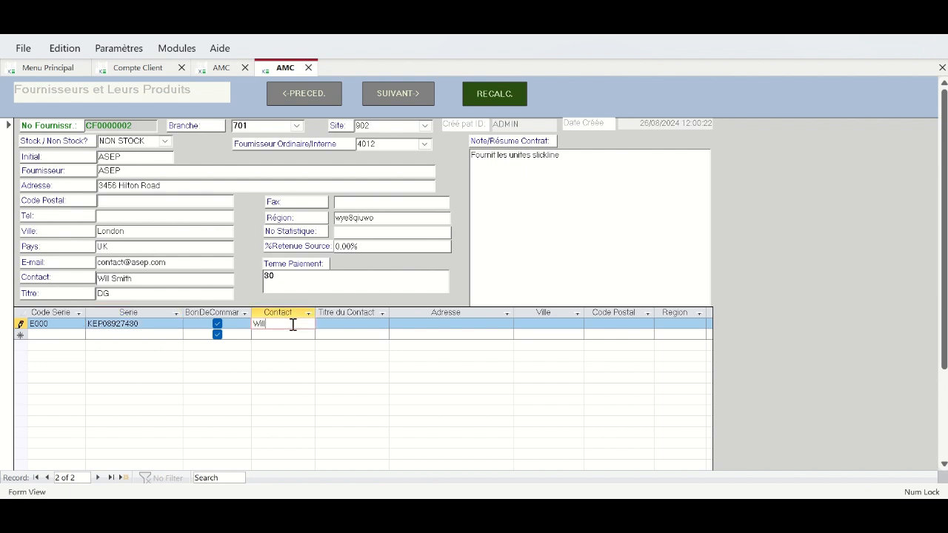
text( Smith)
click(351, 324)
text(DG)
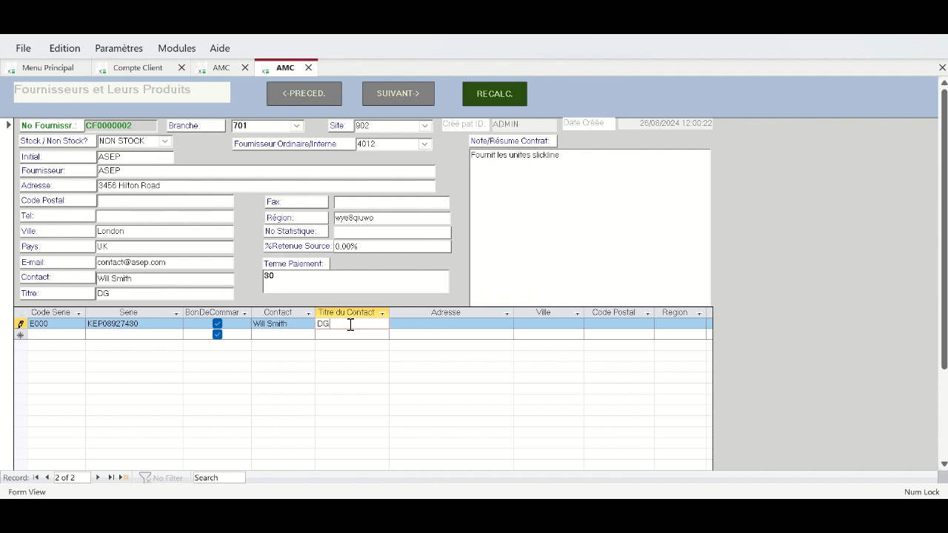
click(410, 325)
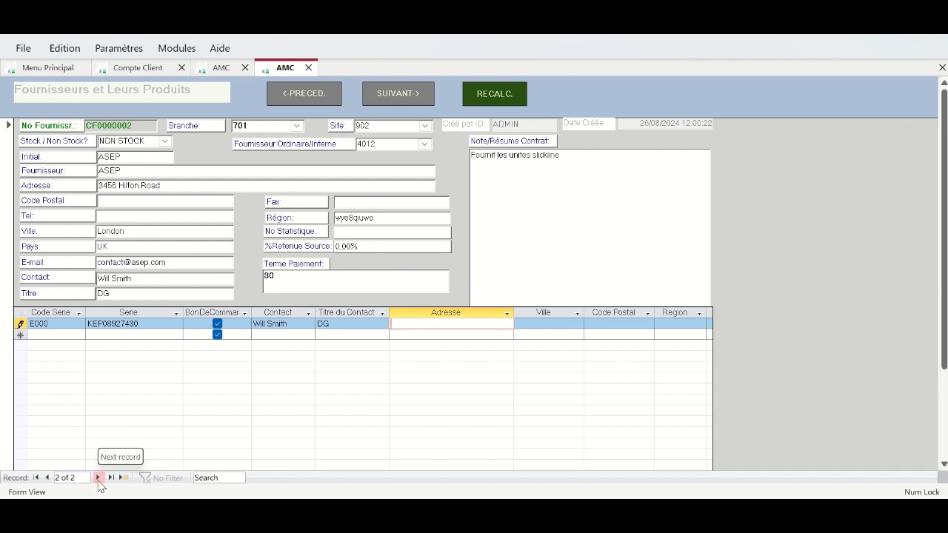
click(99, 478)
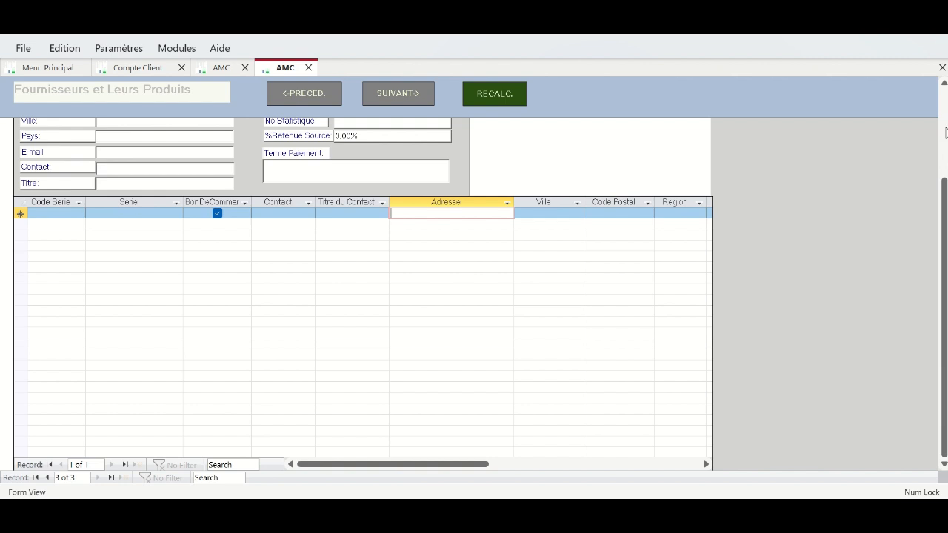
click(945, 131)
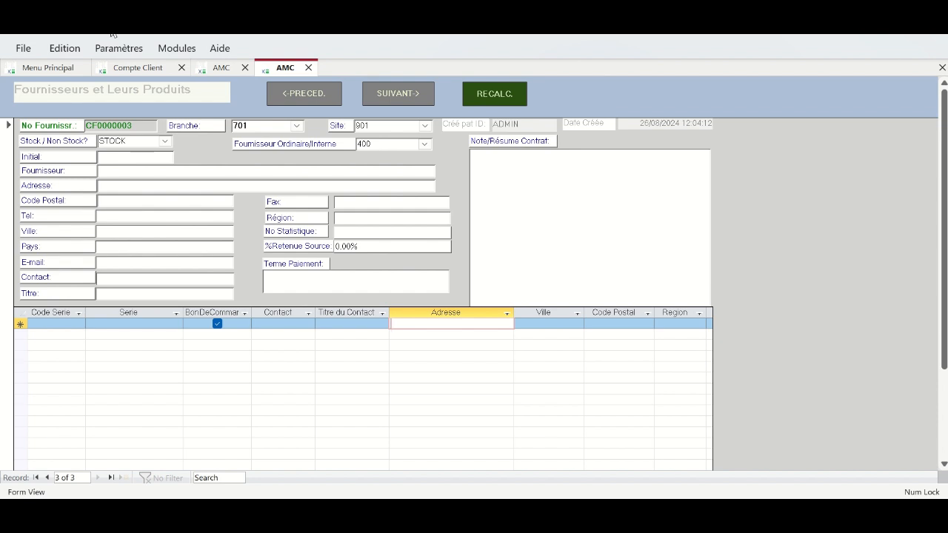
- Switch suppliers to datasheet view and add a supplier named HUNTING TOOLS with initial HUNTING
click(65, 48)
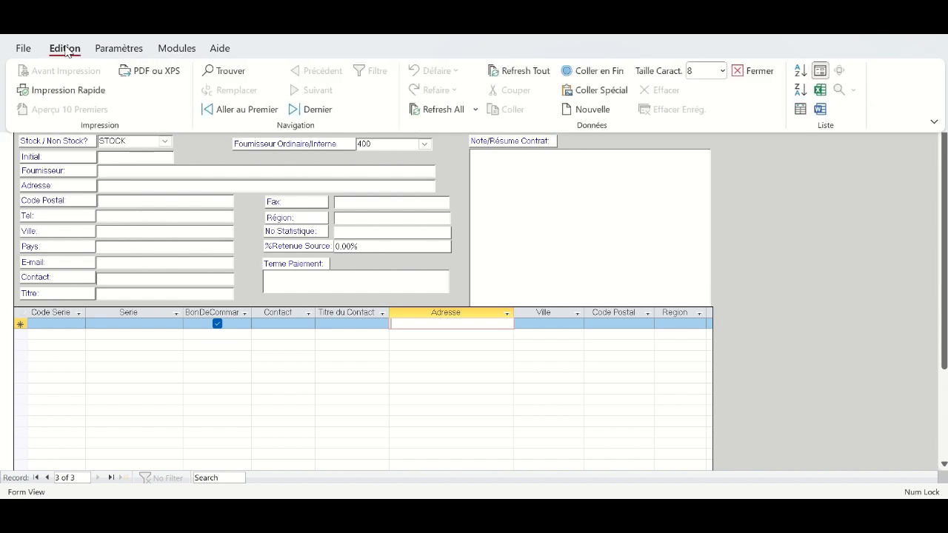
click(800, 110)
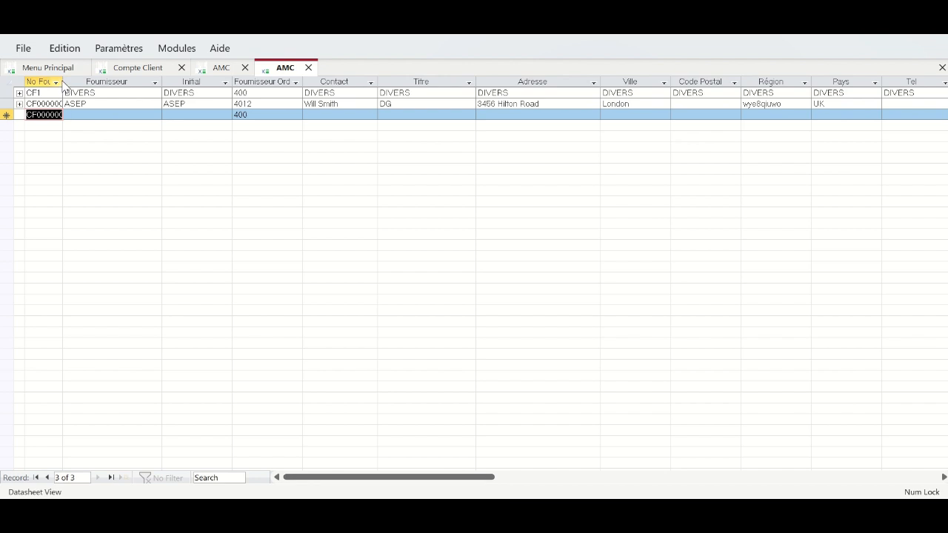
drag(64, 82, 87, 83)
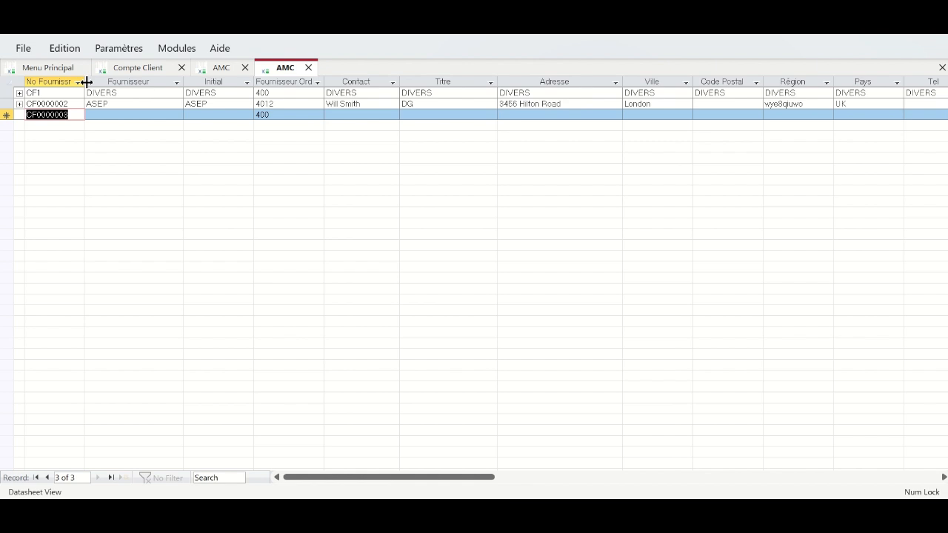
click(117, 115)
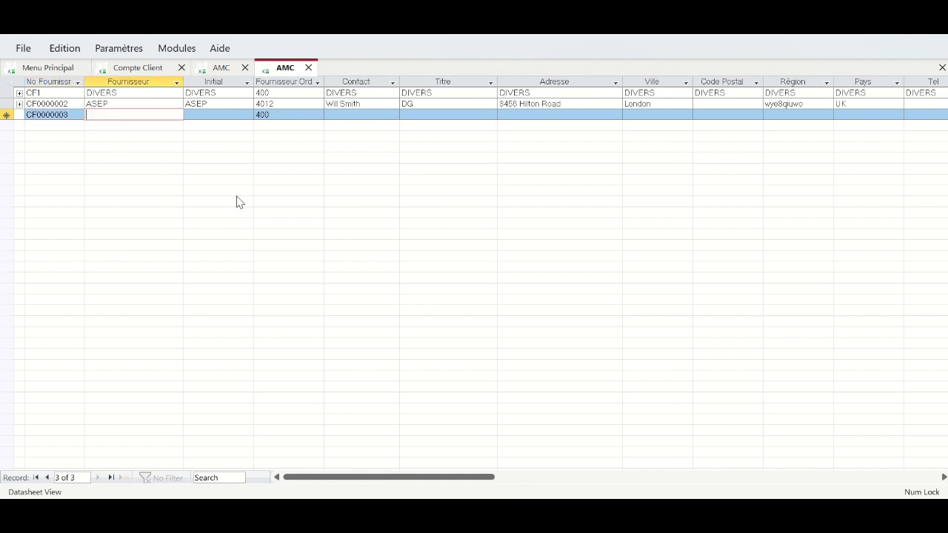
text(HUNTING TOOLS)
key(Tab)
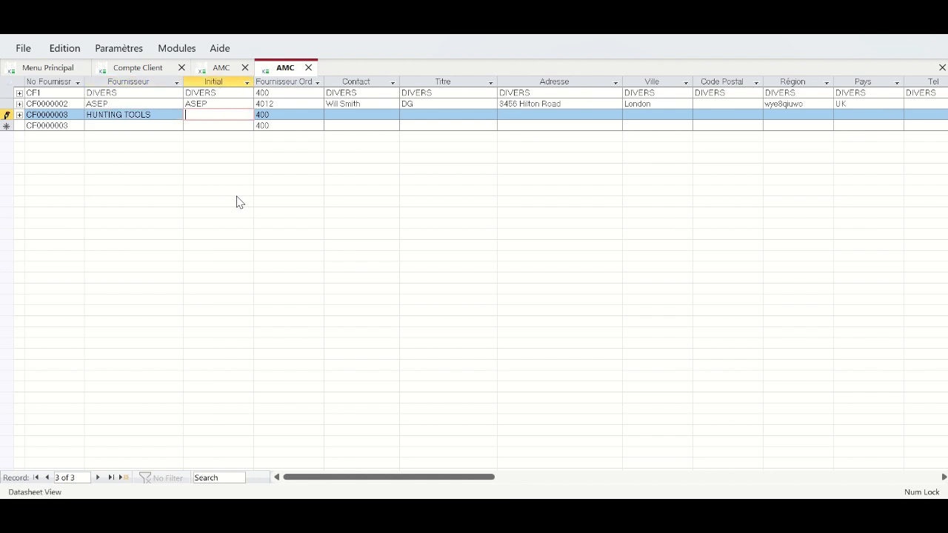
text(U)
key(BackSpace)
text(HUNTING)
key(Tab)
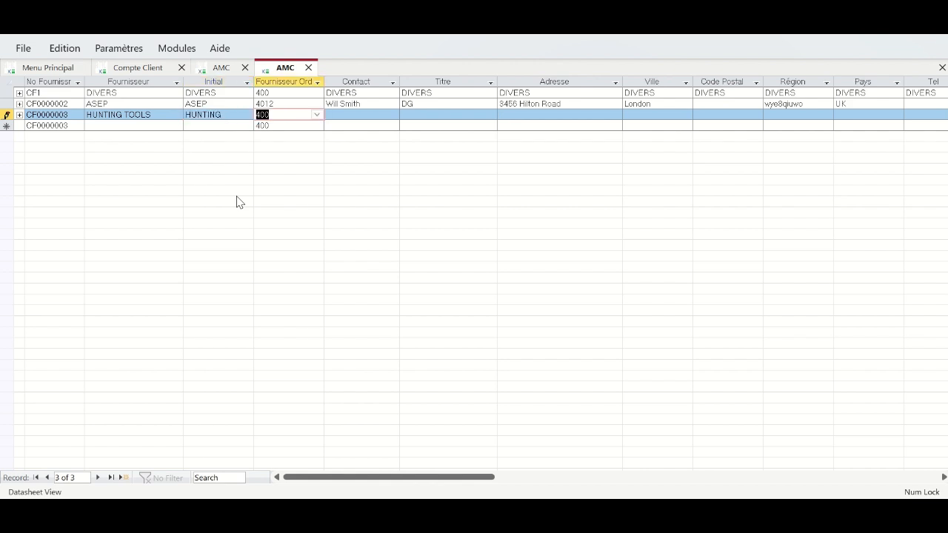
- Give HUNTING TOOLS supplier type 400, a contact titled DG, a street address and city Houston
click(317, 115)
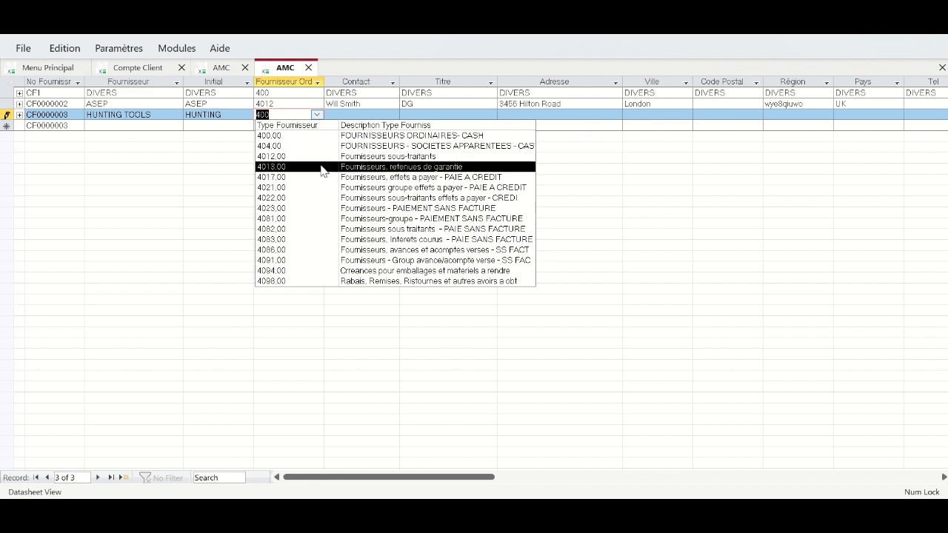
click(323, 139)
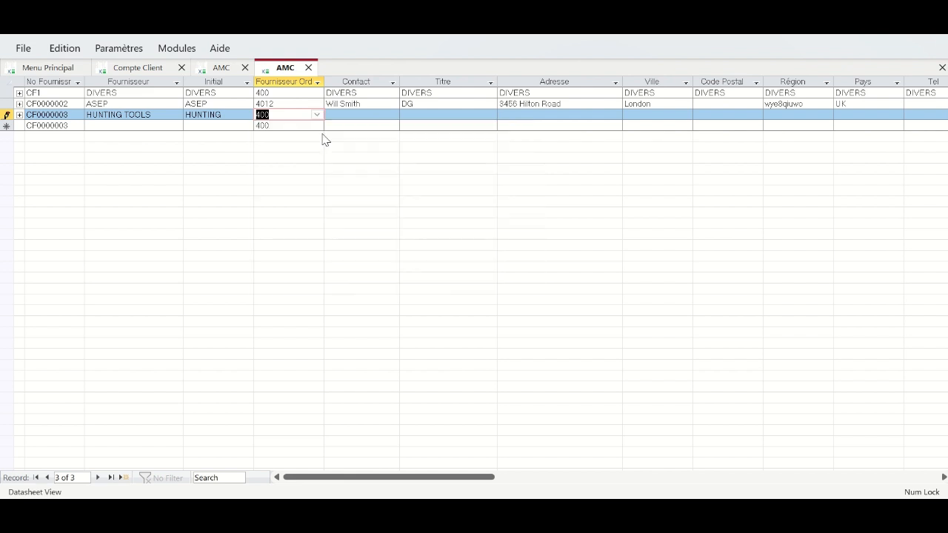
click(351, 113)
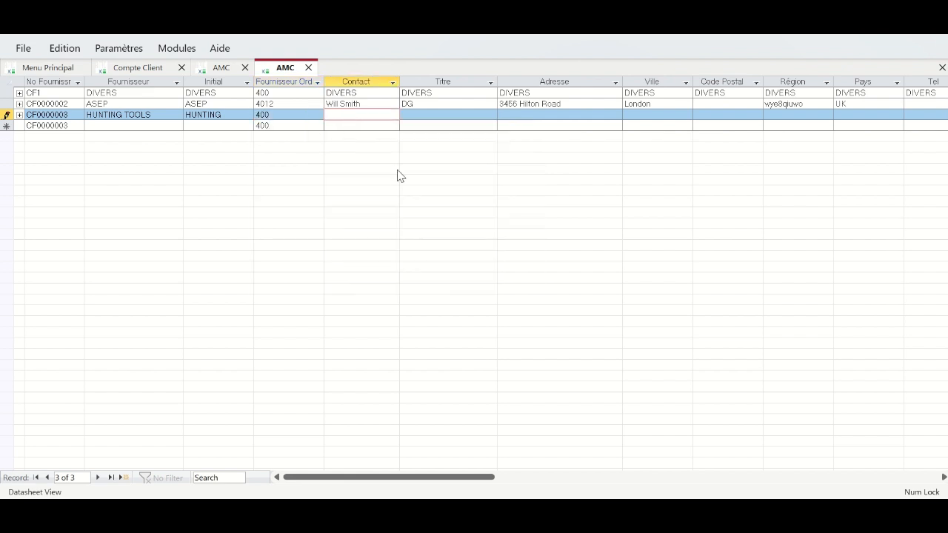
key(Tab)
text(DG)
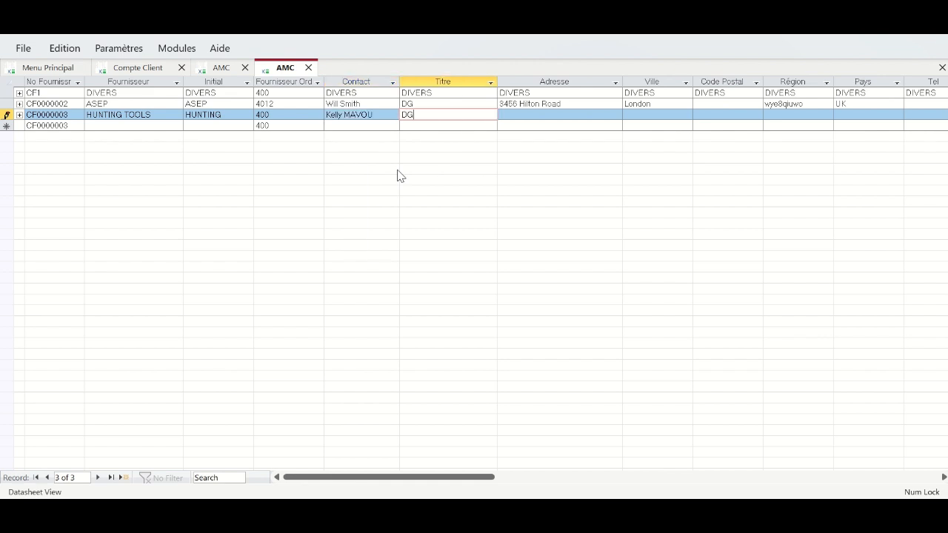
key(Tab)
text(674382 Rue)
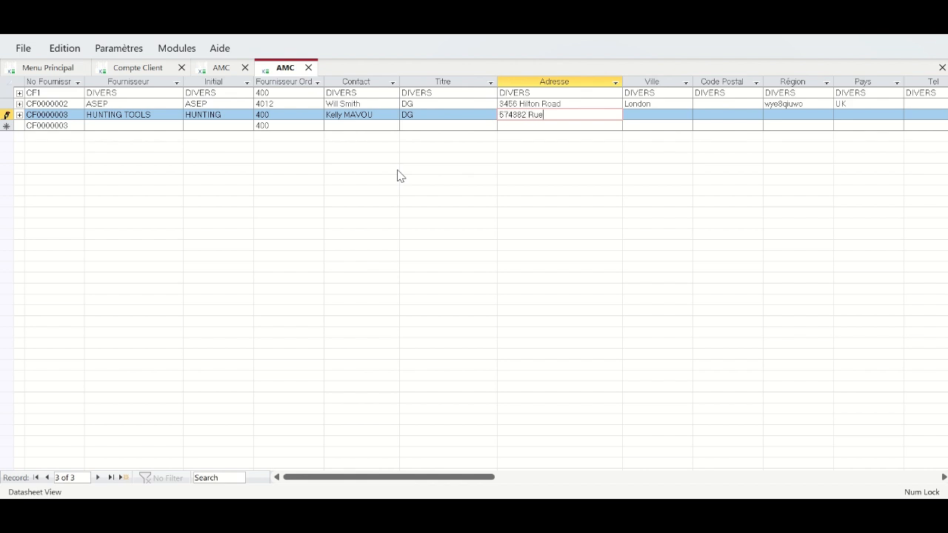
text( XYZ)
key(Tab)
text(Houston)
key(Tab)
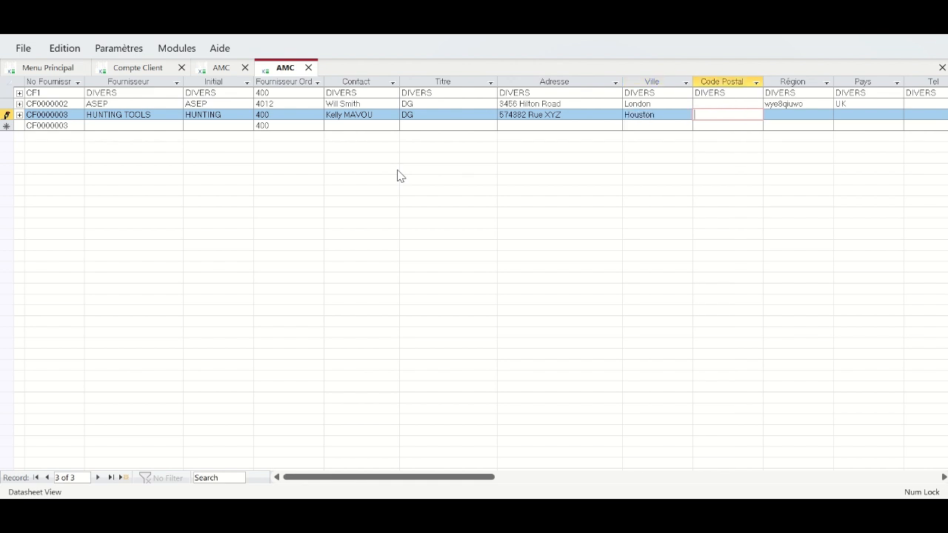
key(Tab)
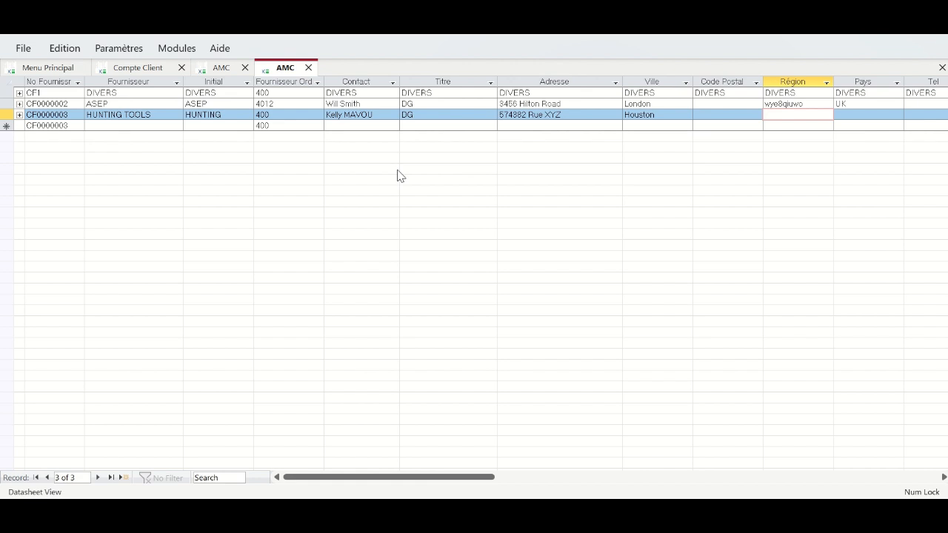
- Set ASEP's region to EUROPE and HUNTING TOOLS' region and country to USA
key(Tab)
key(Up)
key(shift+Tab)
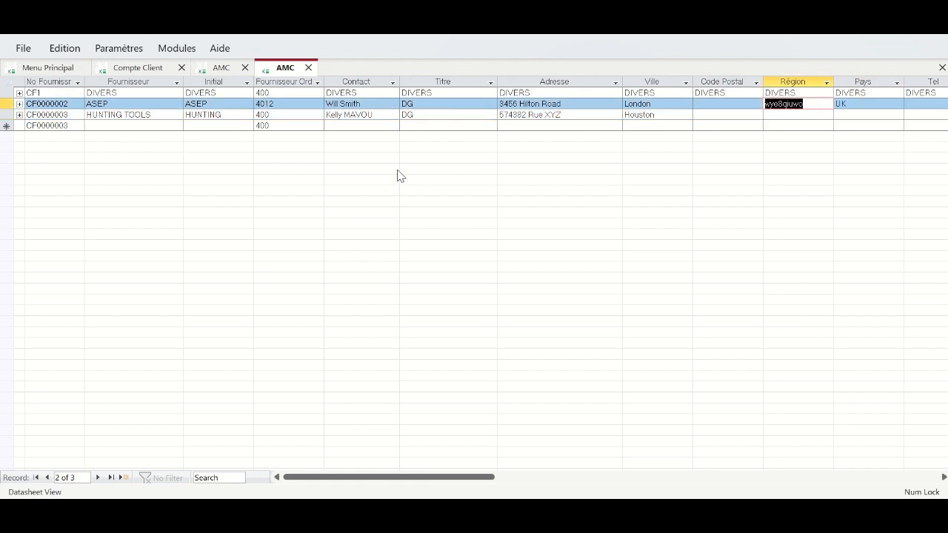
text(EUROPE)
key(Down)
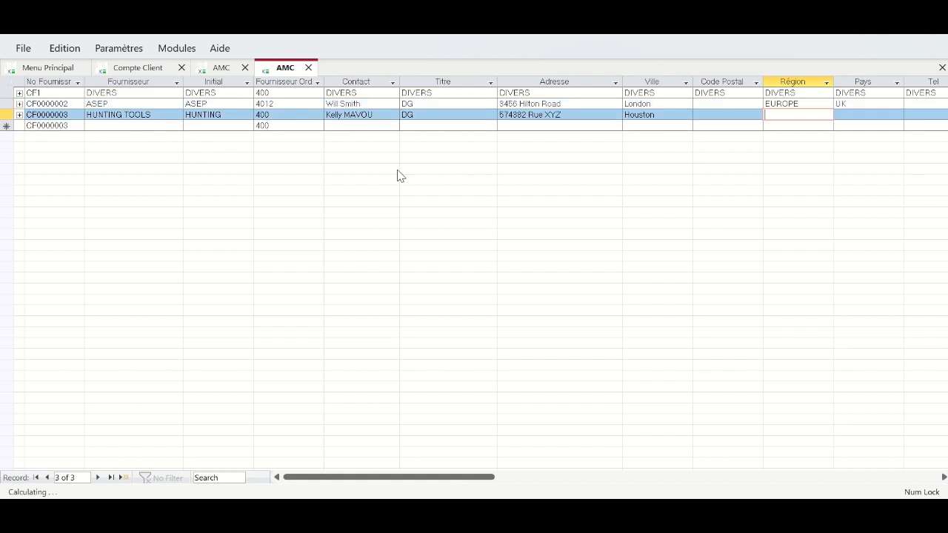
text(USA)
key(Tab)
key(Tab)
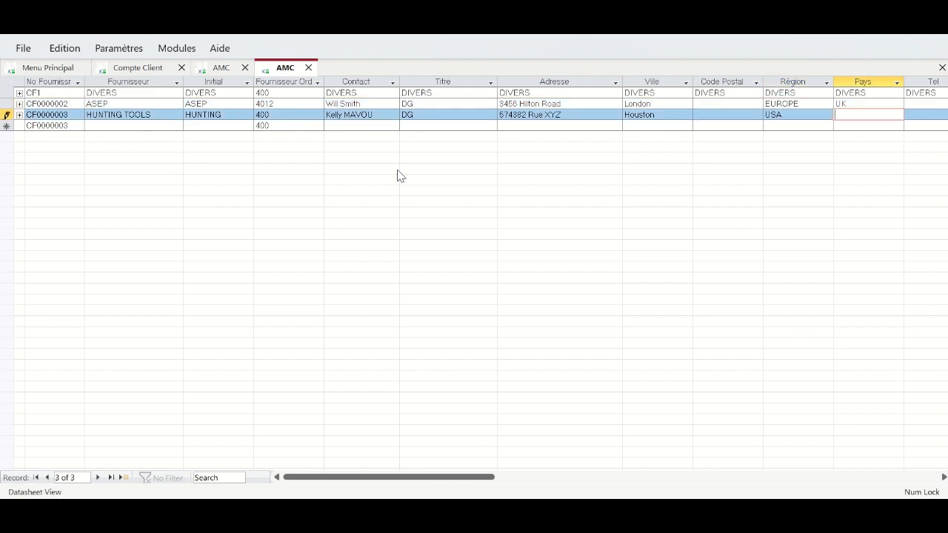
key(shift+Tab)
text(USA)
key(Tab)
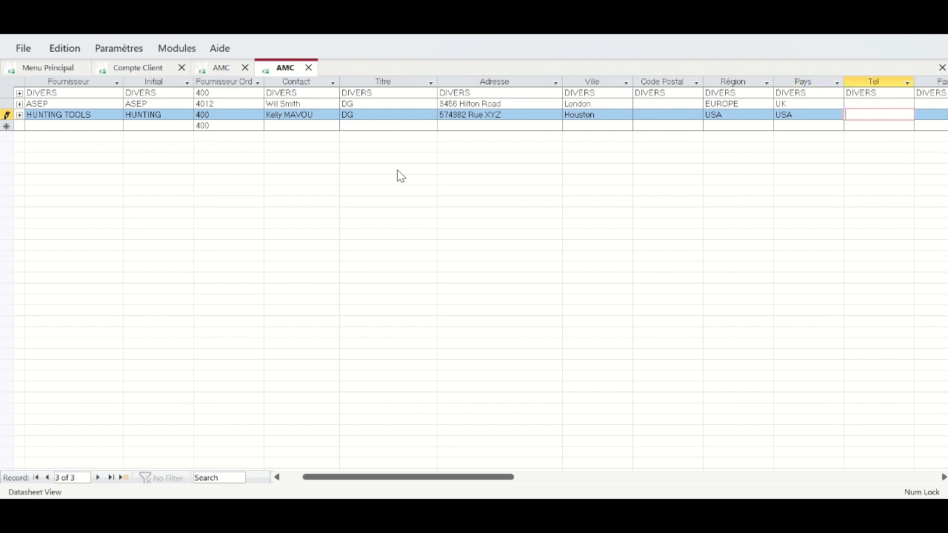
- Enter phone numbers for both ASEP and HUNTING TOOLS
key(Right)
key(Left)
key(Up)
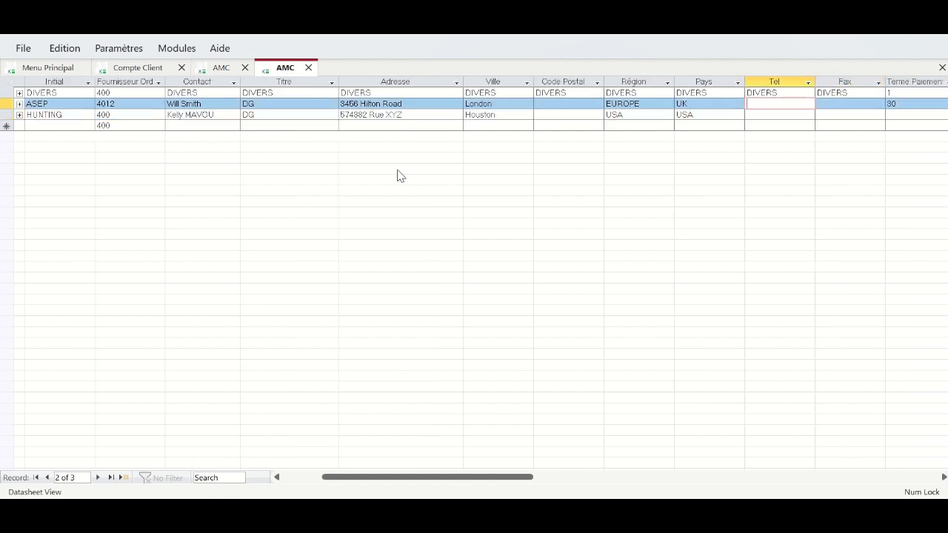
text(44 78 89 09)
key(Down)
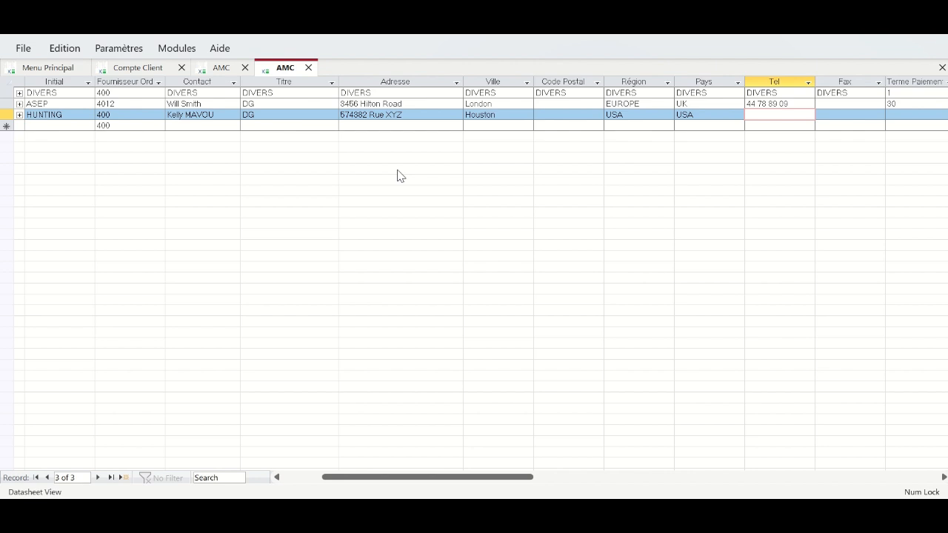
key(Tab)
key(Tab)
key(Tab)
key(Tab)
key(Tab)
key(Tab)
key(shift+Tab)
key(shift+Tab)
key(Left)
key(Left)
key(Left)
key(Left)
key(Left)
key(Left)
key(Left)
key(Left)
key(Left)
key(Left)
key(Left)
key(Left)
key(Left)
key(Left)
key(Left)
key(Left)
key(Left)
key(Left)
key(Left)
key(Left)
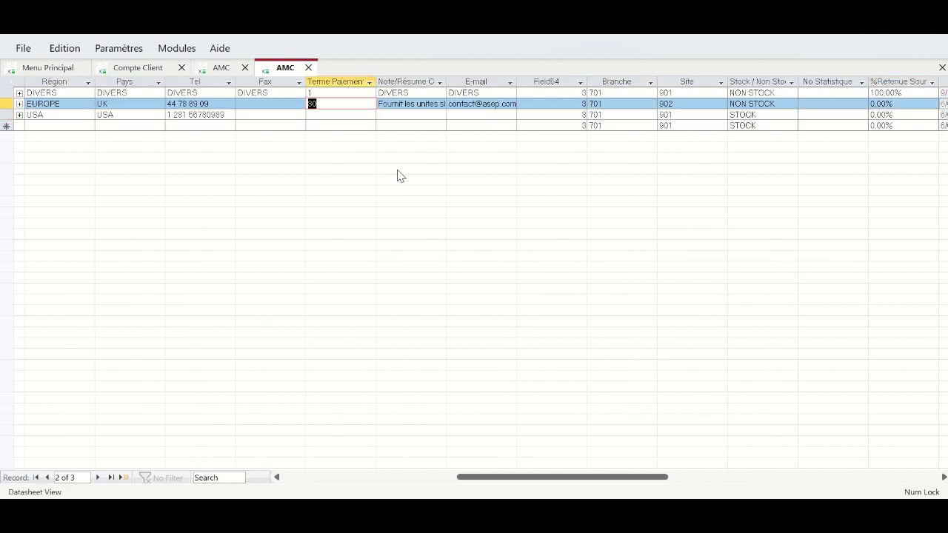
key(Left)
key(Down)
key(Down)
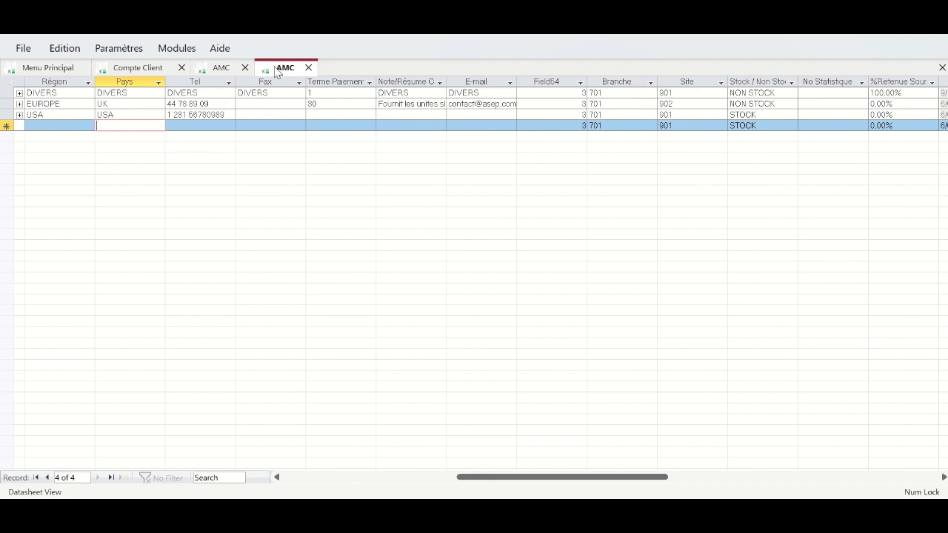
- Close the supplier table and launch the setup assistant, stepping through branches, zones and OHADA positions to sites
click(227, 70)
click(308, 67)
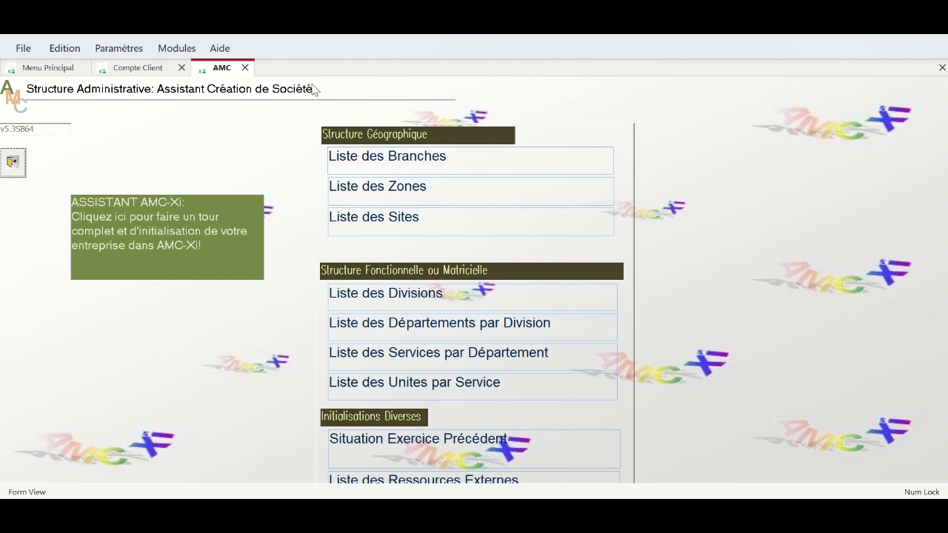
click(180, 249)
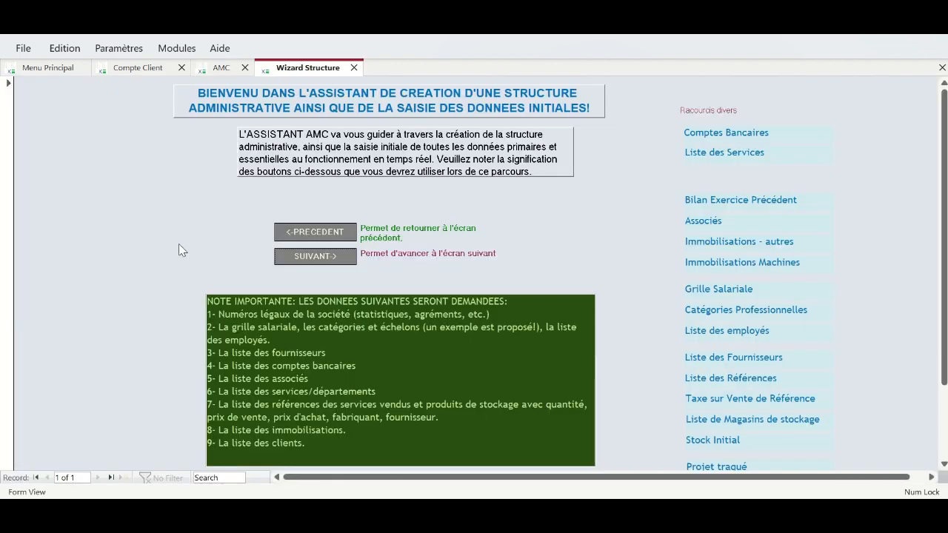
click(333, 258)
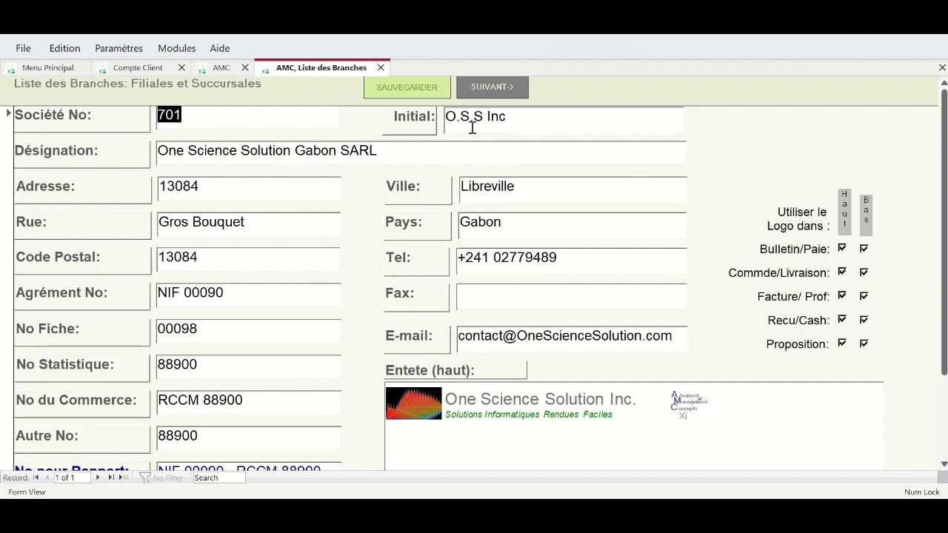
click(481, 89)
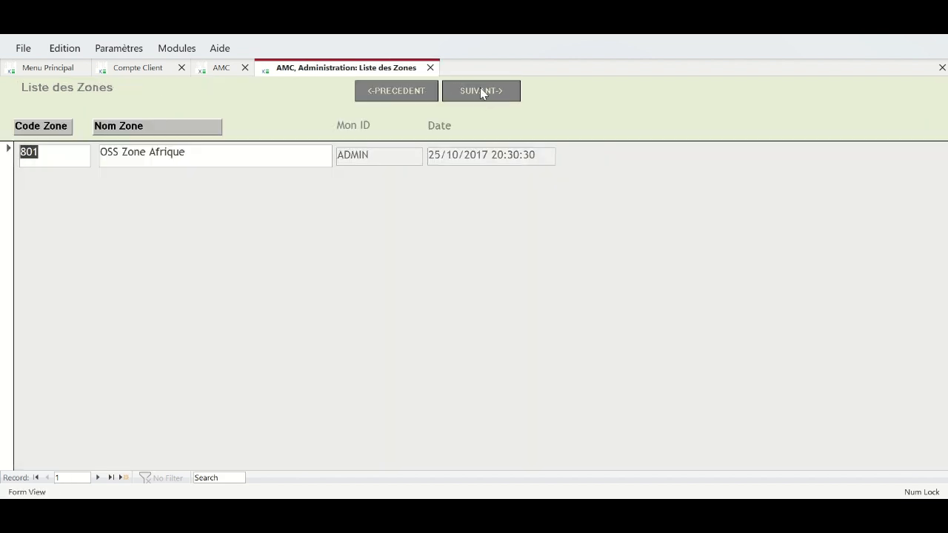
click(480, 88)
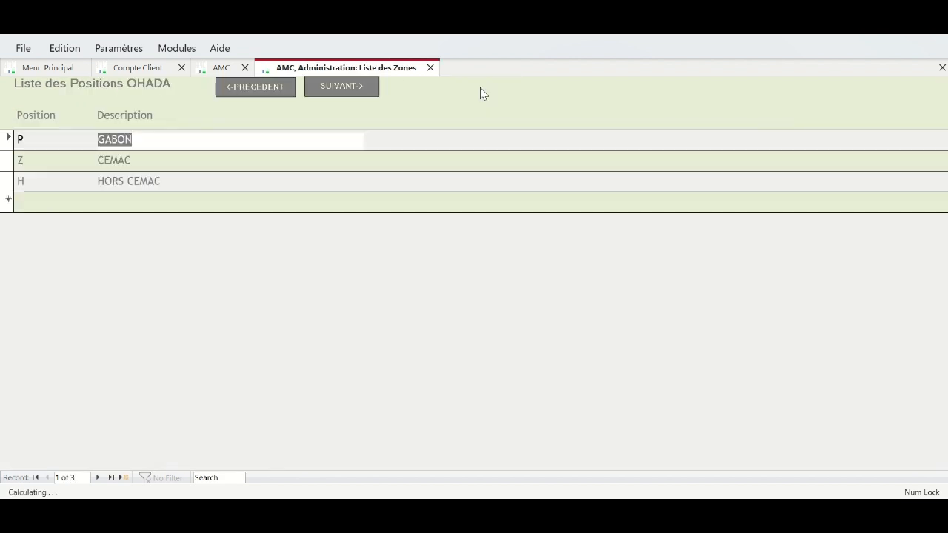
click(340, 87)
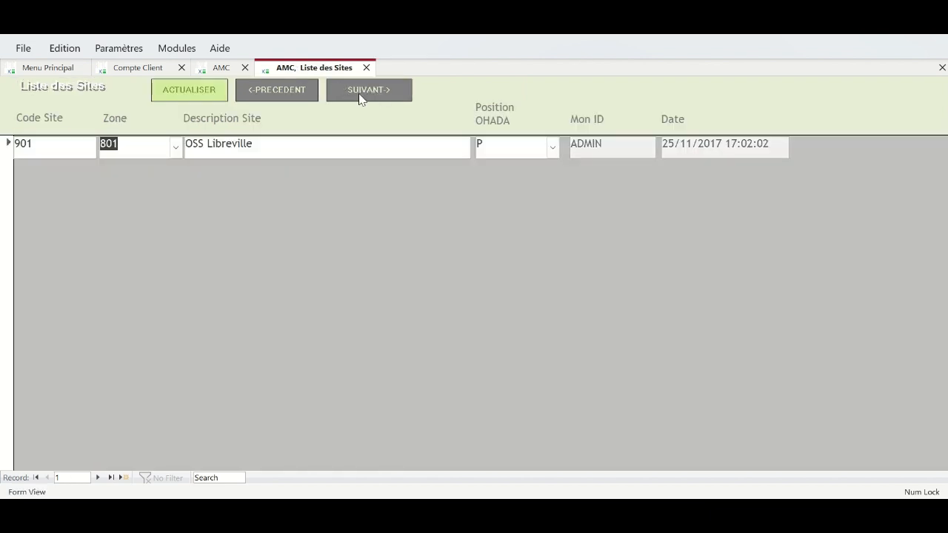
- Advance through divisions, services, prior-year balance, assets, categories, salary grid and staff to the suppliers form
click(360, 90)
click(359, 90)
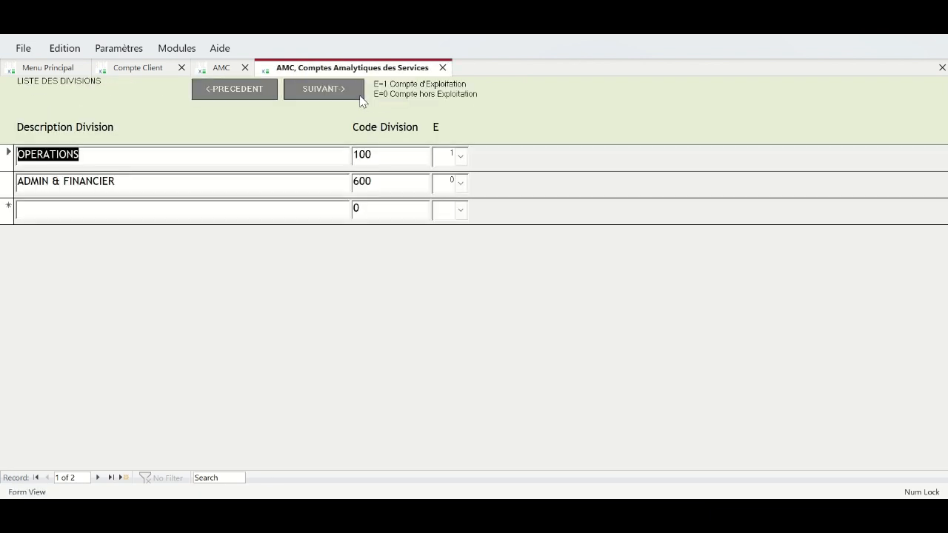
click(330, 92)
click(332, 94)
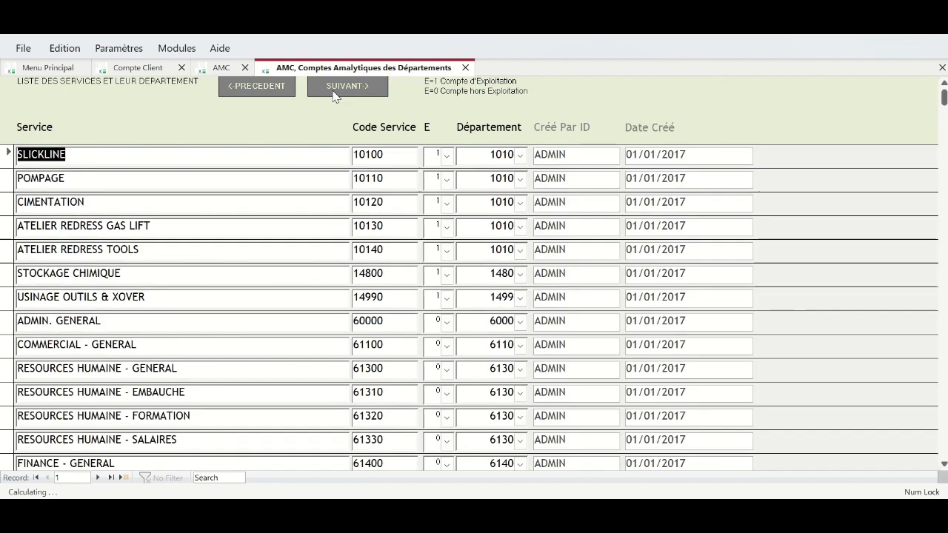
click(342, 93)
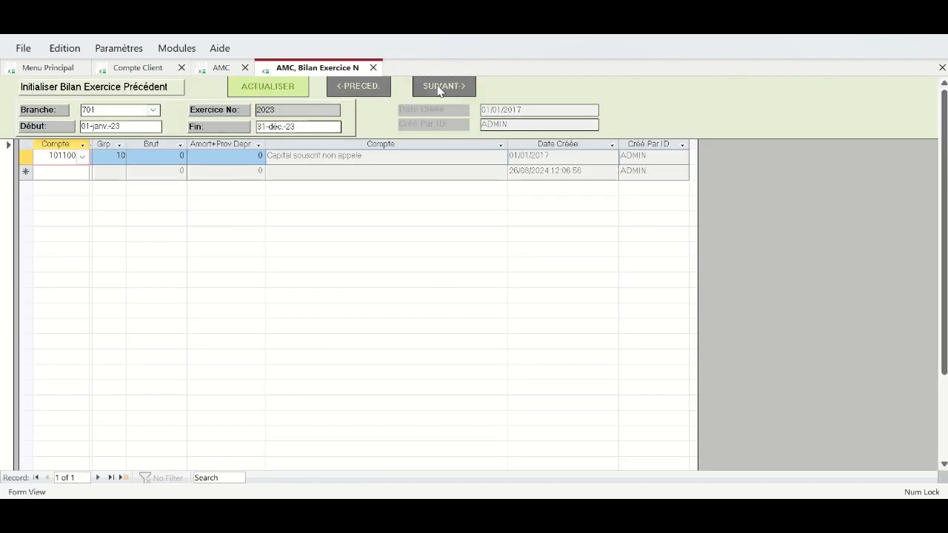
click(440, 86)
click(460, 86)
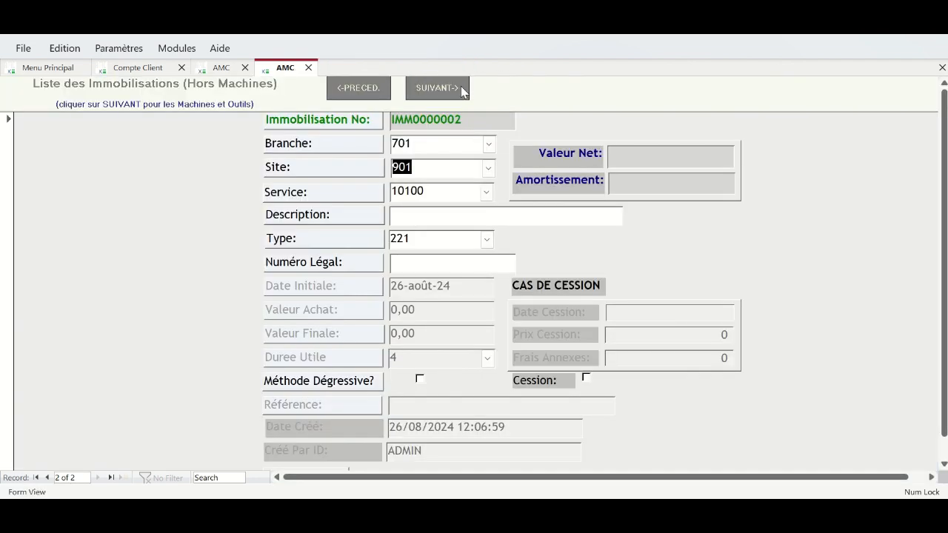
click(460, 86)
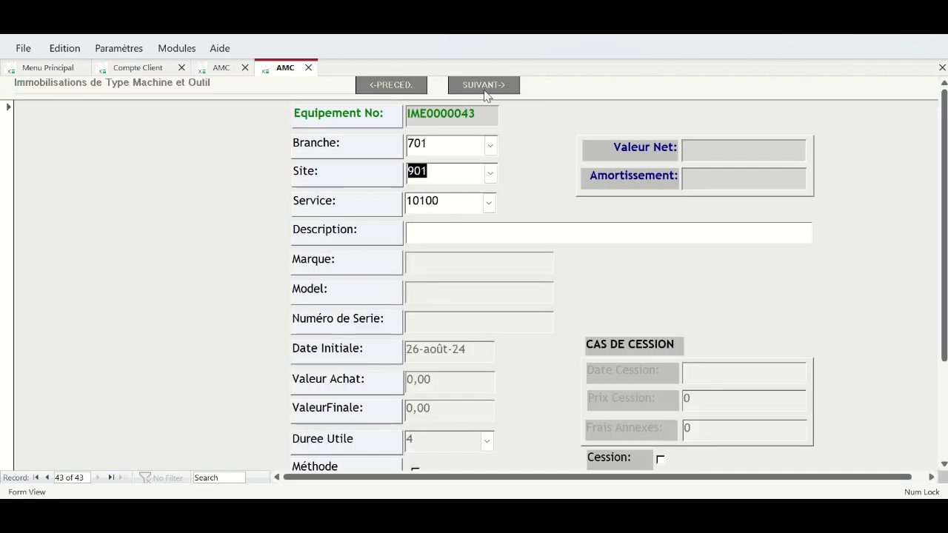
click(483, 88)
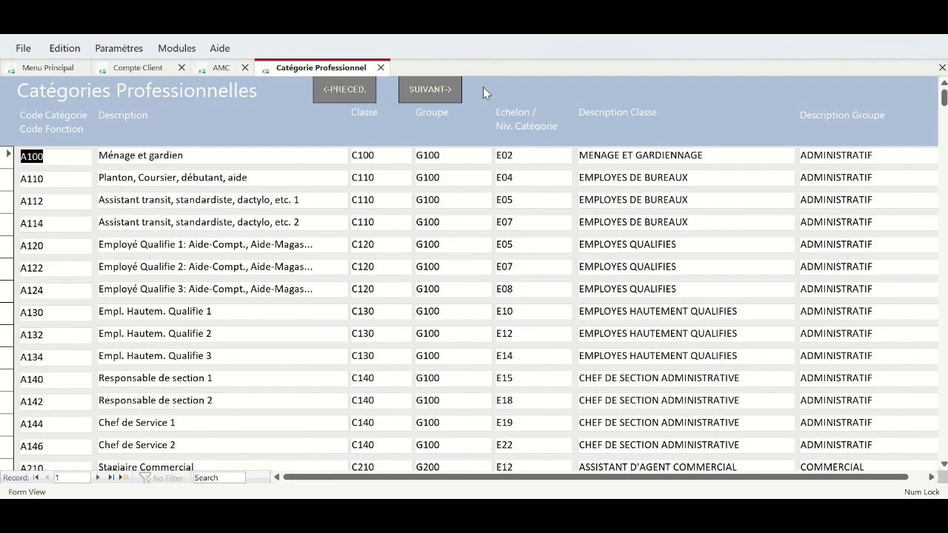
click(437, 89)
click(356, 89)
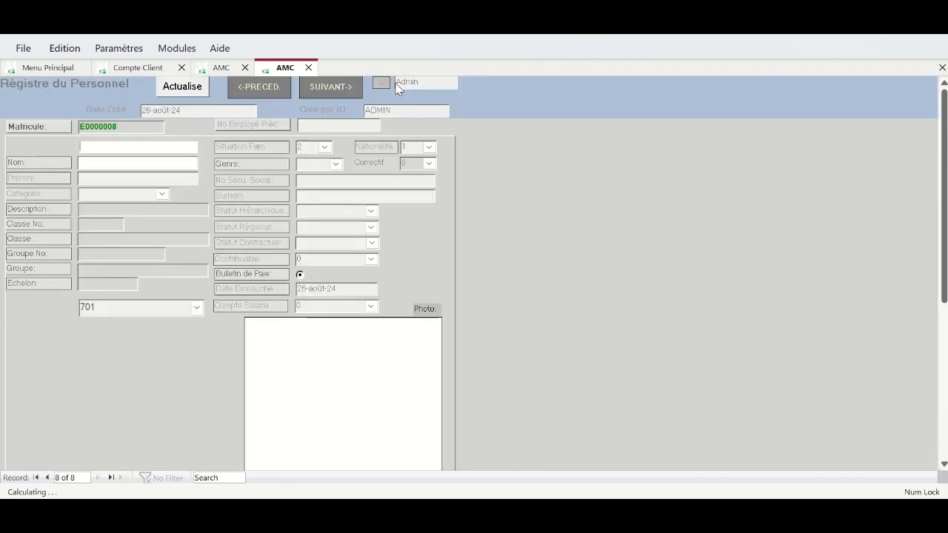
click(335, 87)
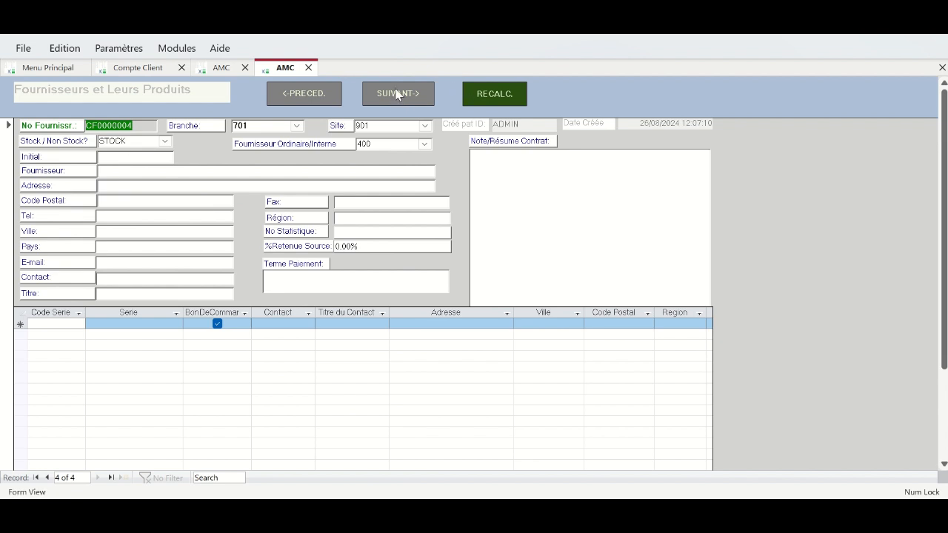
- Browse supplier records from ASEP back to DIVERS, then advance to Spécifications des Produits
click(46, 478)
click(46, 478)
click(46, 478)
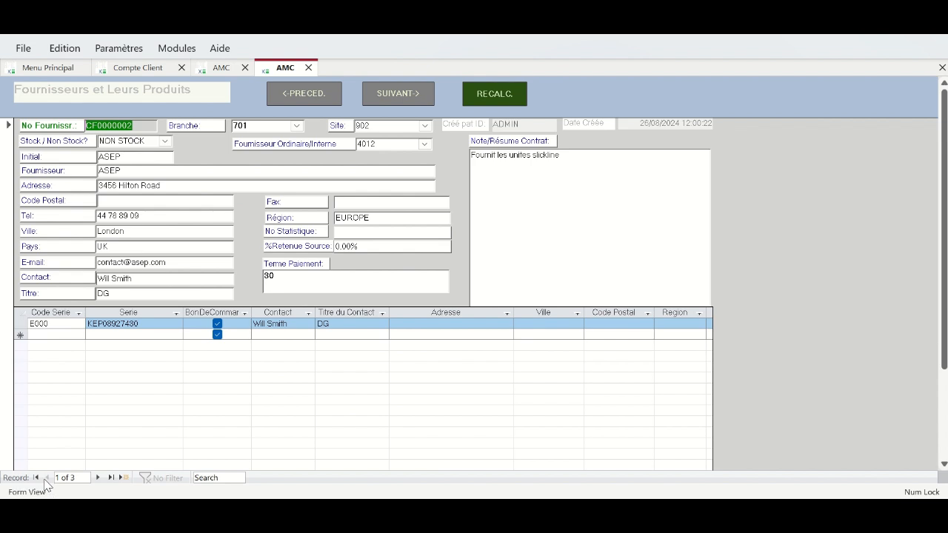
click(98, 477)
click(100, 478)
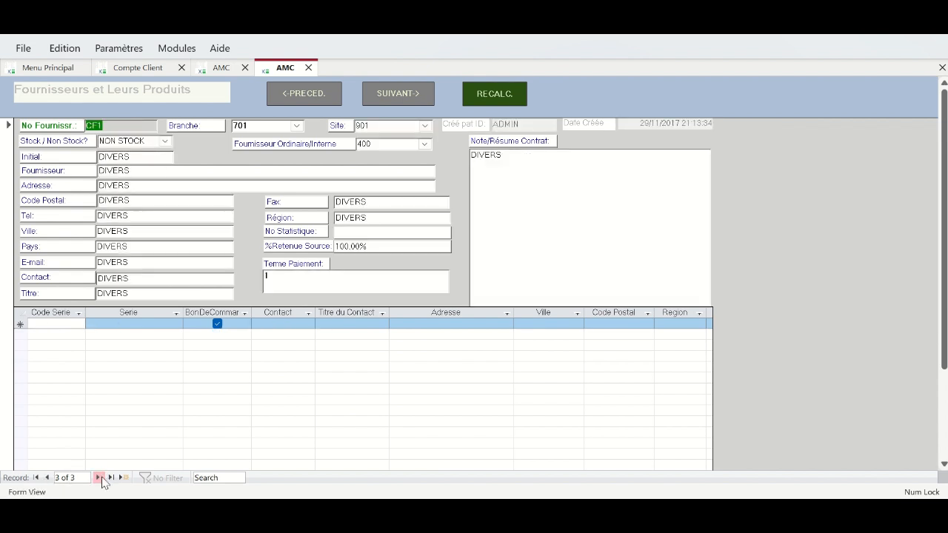
click(410, 98)
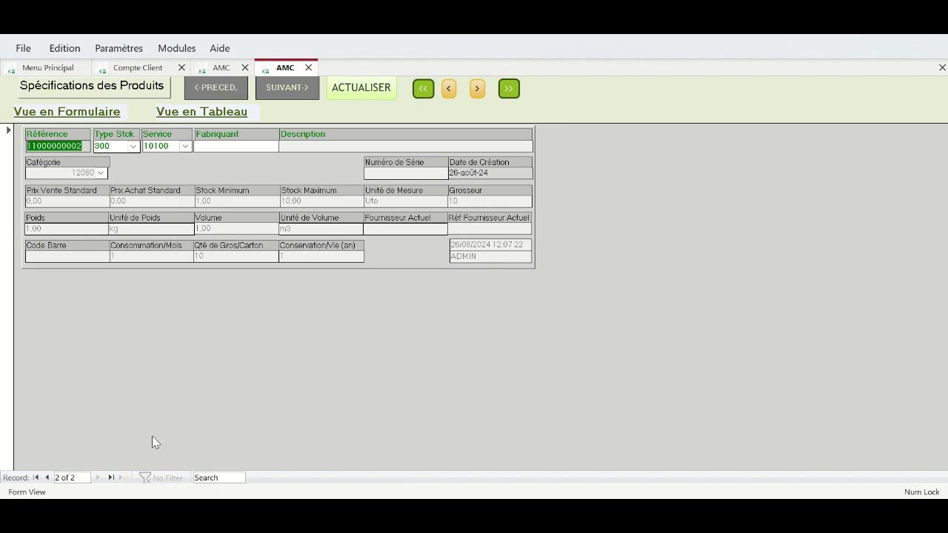
- Return to product 1101, try the table view, then open its CREATION REFERENCE form
click(47, 478)
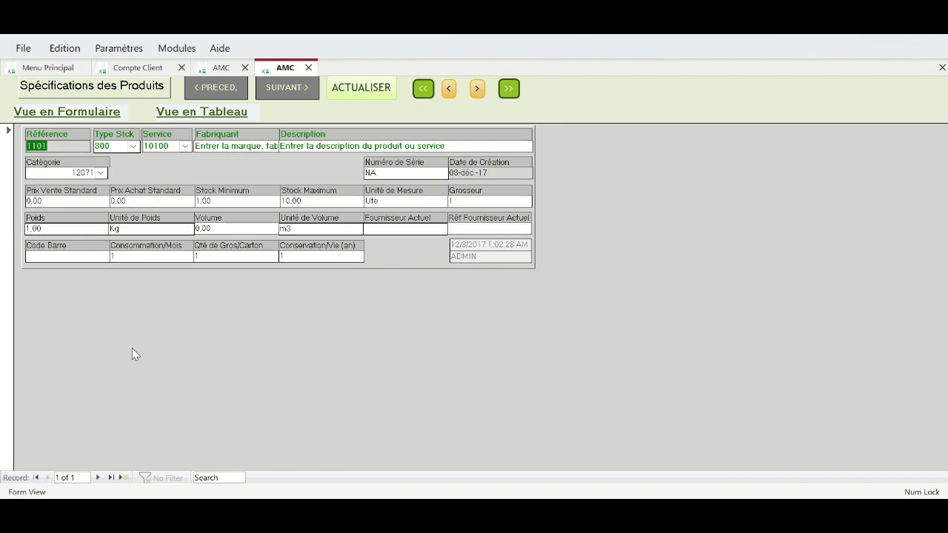
click(213, 112)
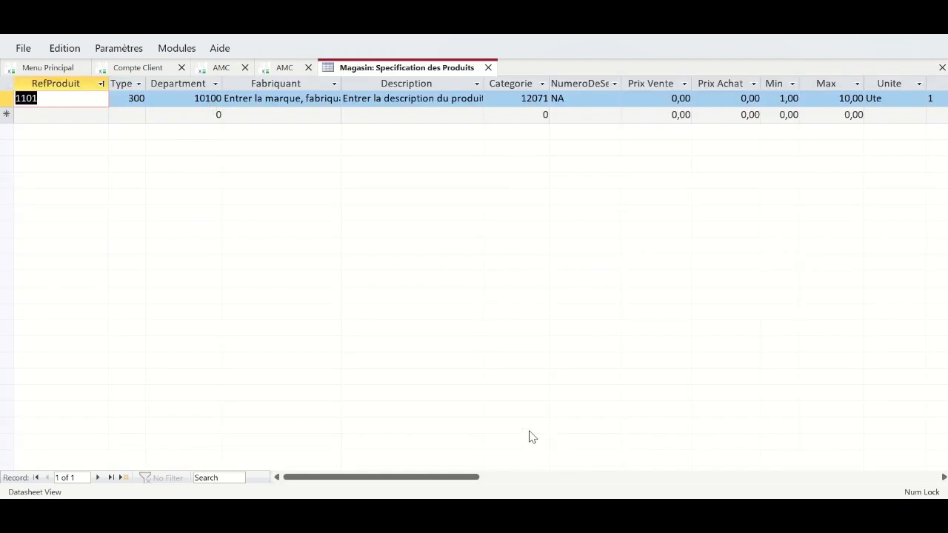
click(477, 512)
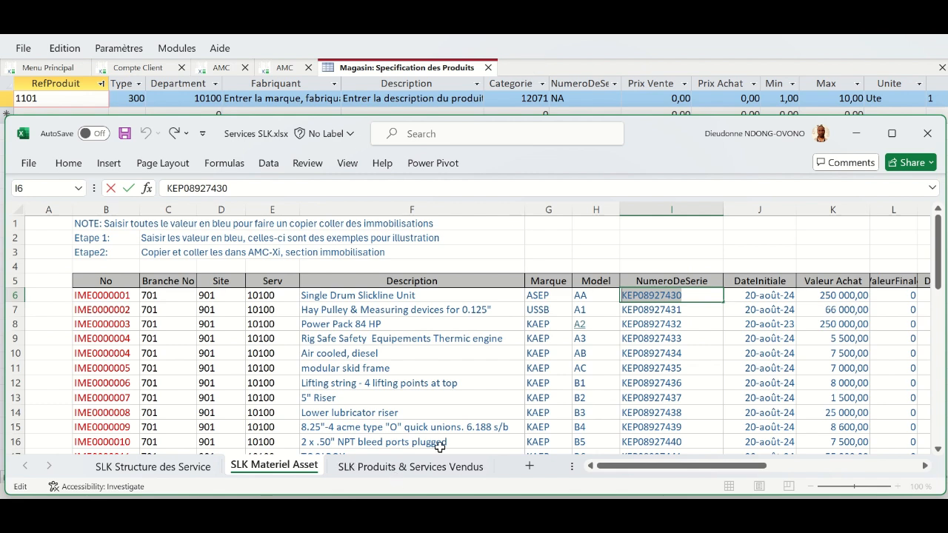
click(478, 513)
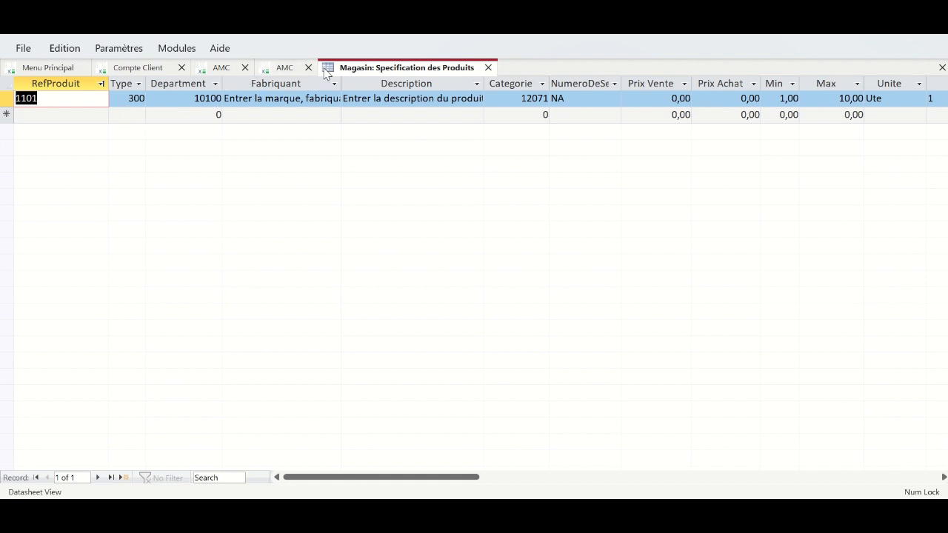
click(268, 70)
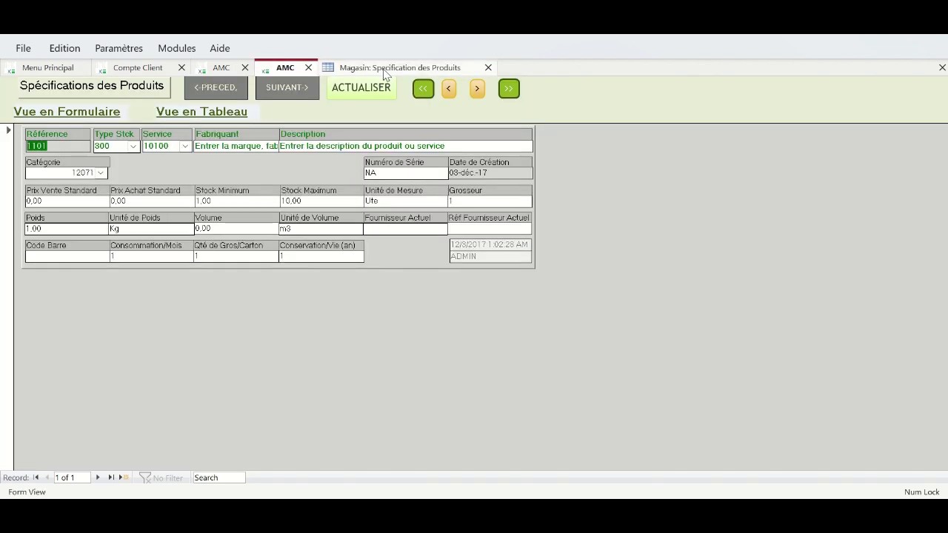
click(384, 72)
click(488, 68)
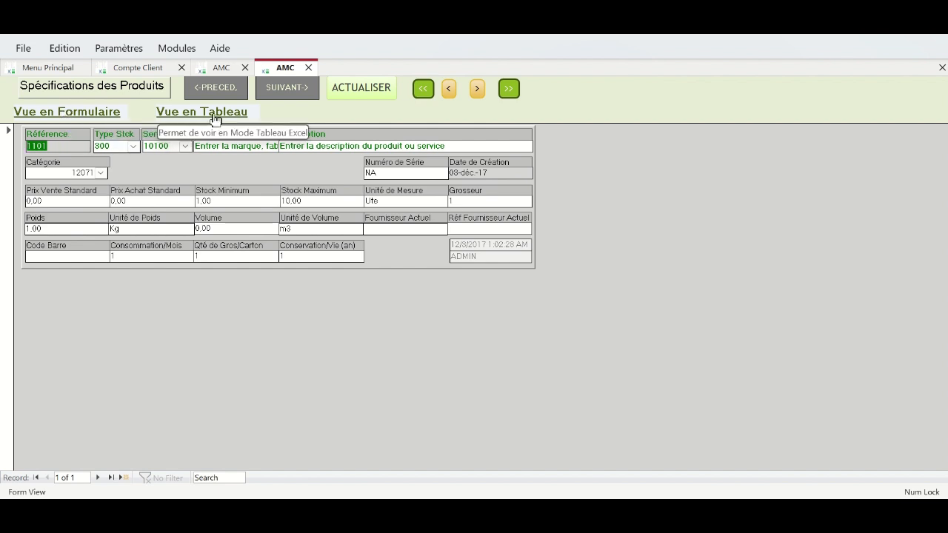
click(93, 111)
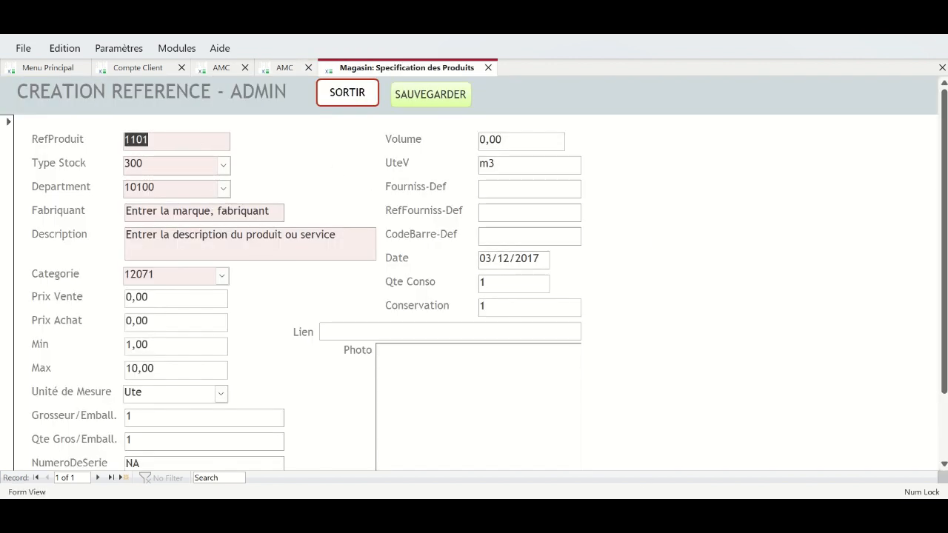
- Open the SLK Produits & Services Vendus sheet in Services SLK, then glance back at AMC-Xi
click(424, 453)
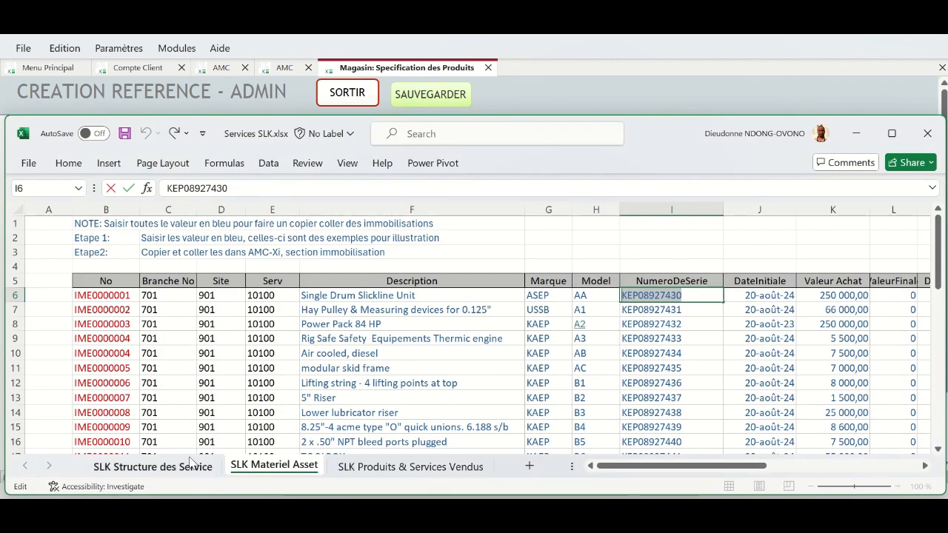
key(Escape)
click(362, 468)
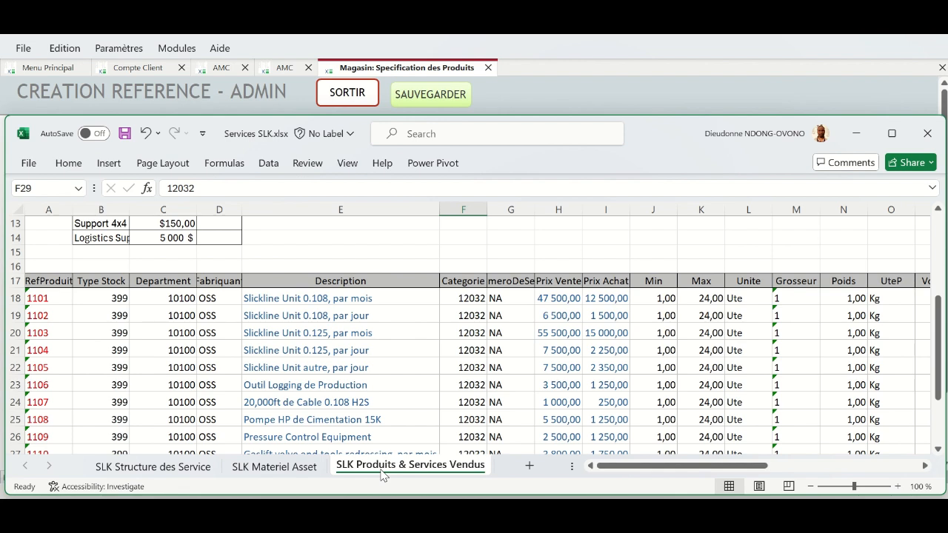
mouse_move(433, 512)
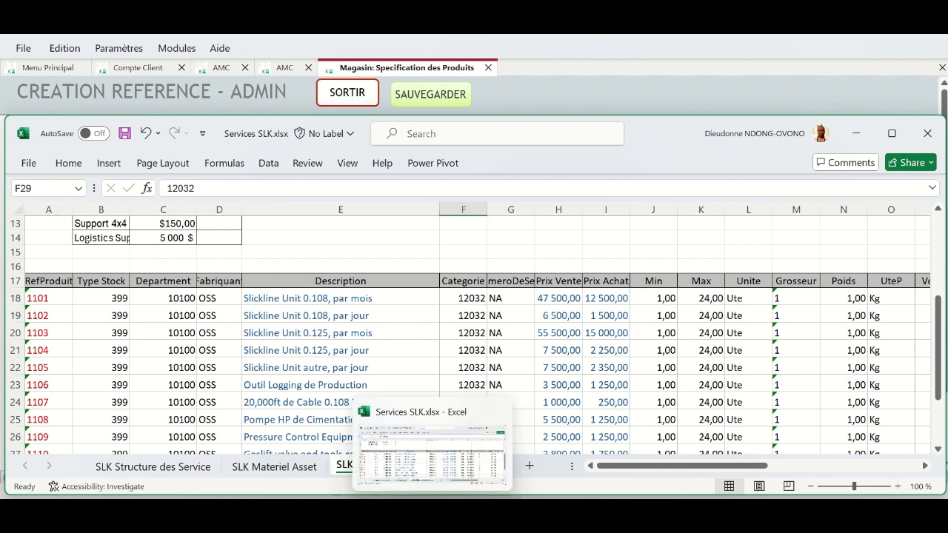
click(595, 512)
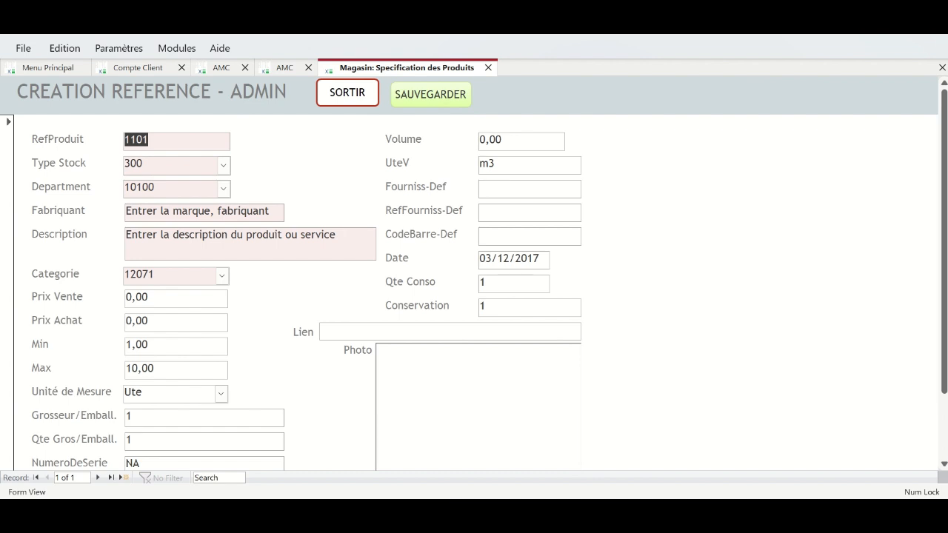
- Compare the SLK Structure des Service and Products sheets, including the Slickline Unit 0.108 line, then return to AMC-Xi
click(557, 513)
click(168, 468)
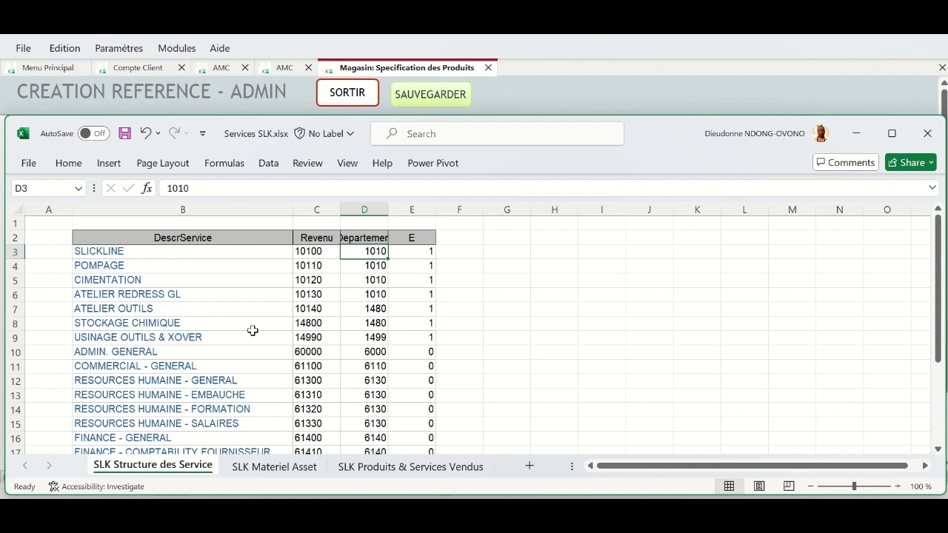
click(428, 470)
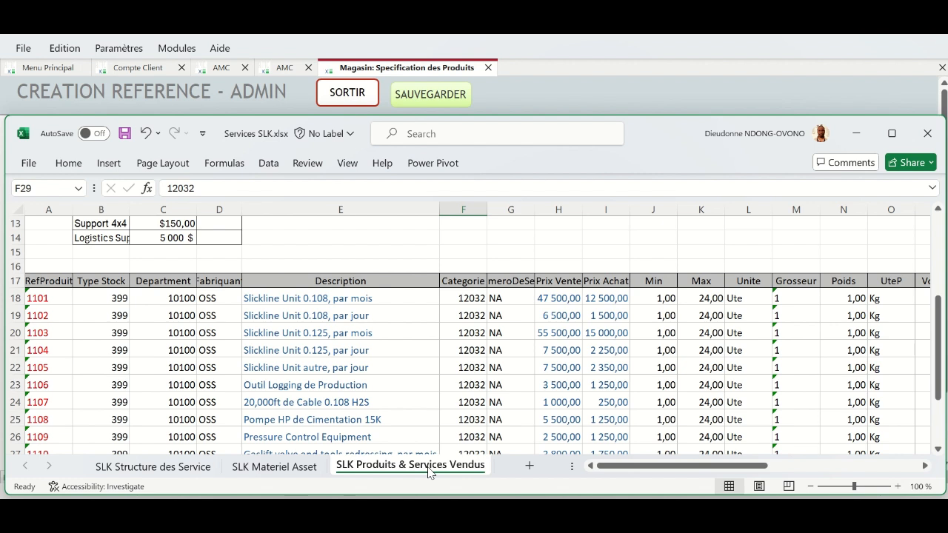
click(308, 300)
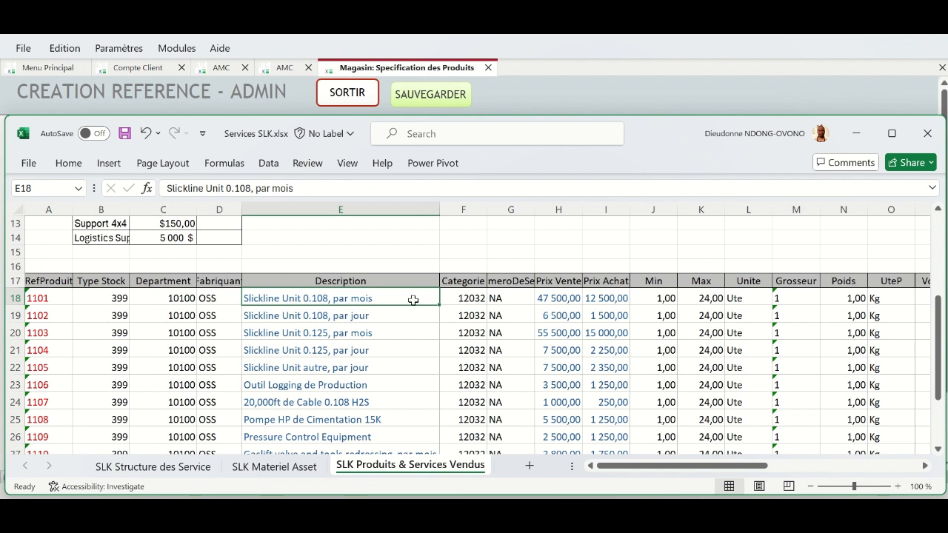
click(157, 468)
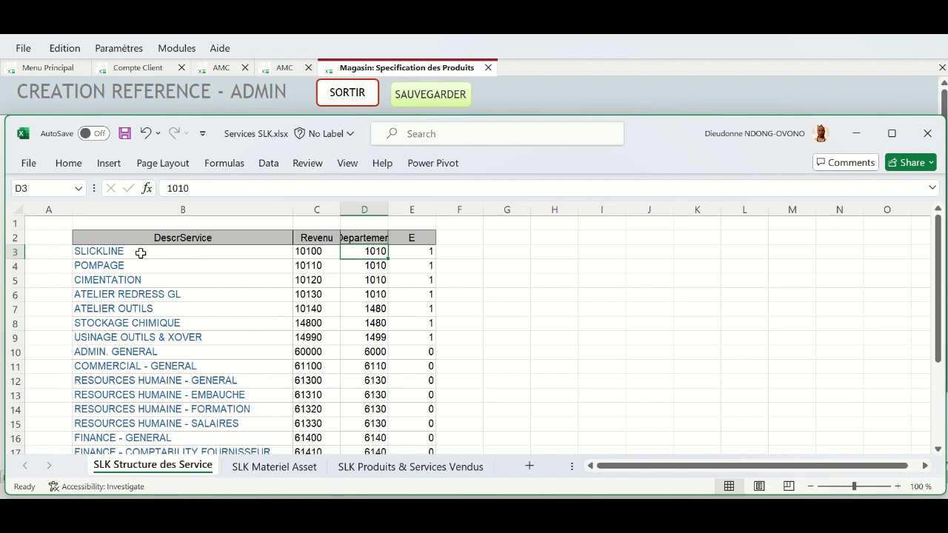
click(437, 468)
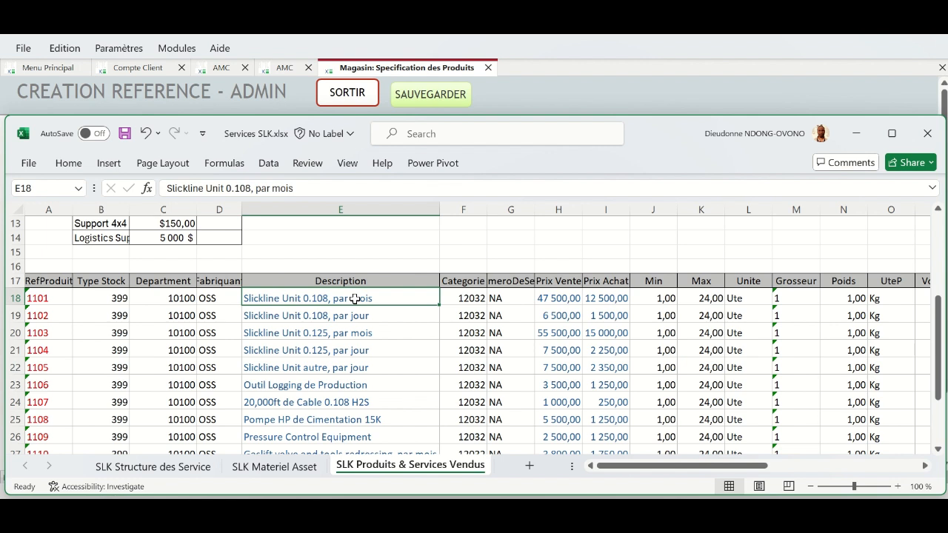
mouse_move(938, 355)
mouse_down()
mouse_move(938, 364)
mouse_move(938, 348)
mouse_move(940, 356)
mouse_up()
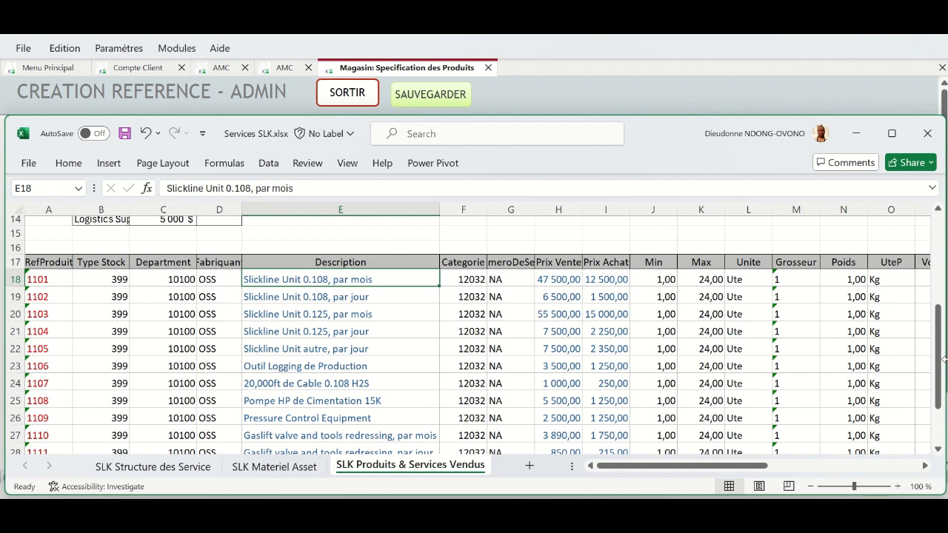
click(531, 79)
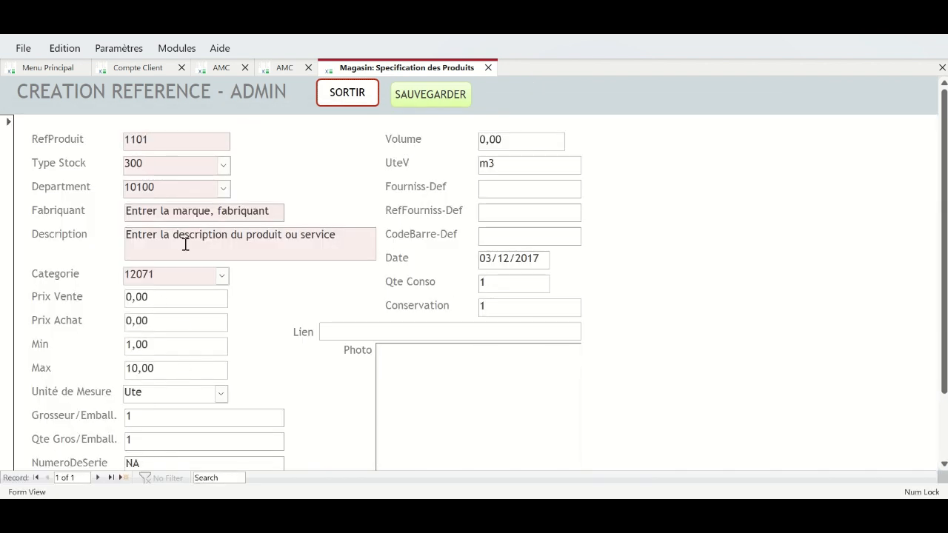
- Close the creation form, show product specifications as a datasheet, select RefProduit 1101, then return to Excel
click(348, 94)
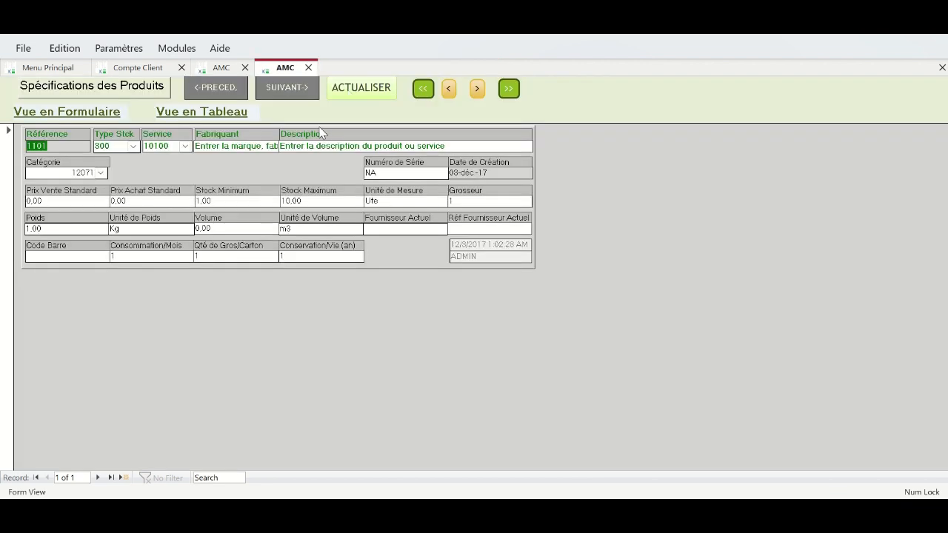
click(215, 112)
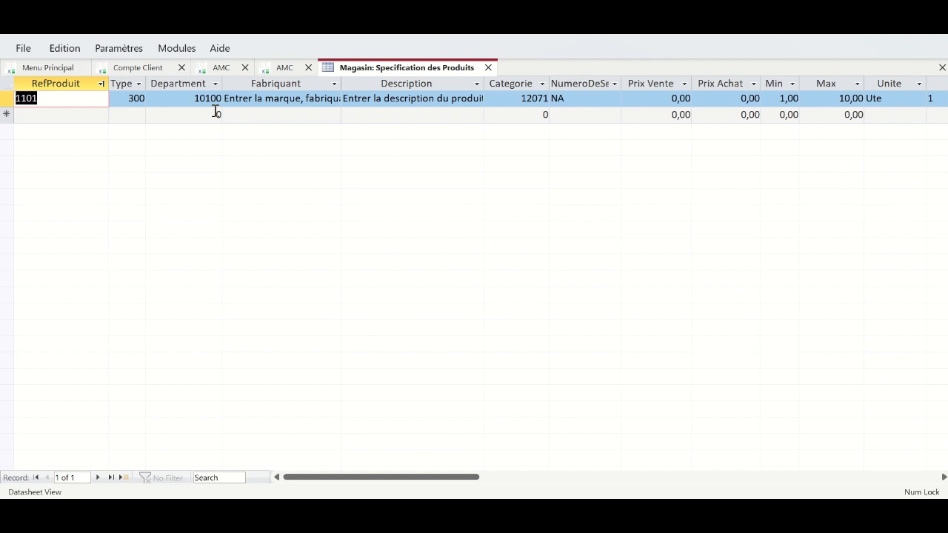
mouse_move(393, 482)
mouse_down()
mouse_move(677, 495)
mouse_move(391, 489)
mouse_up()
click(54, 98)
key(alt+Tab)
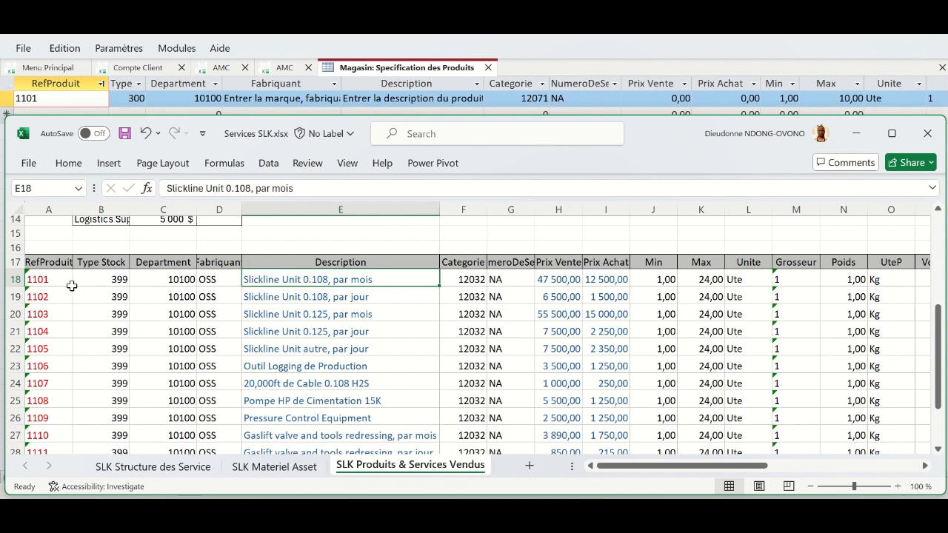
- Check the Slickline RefProduit, Type Stock, Department and Fabriquant columns, then shorten the Excel window
drag(53, 274, 49, 446)
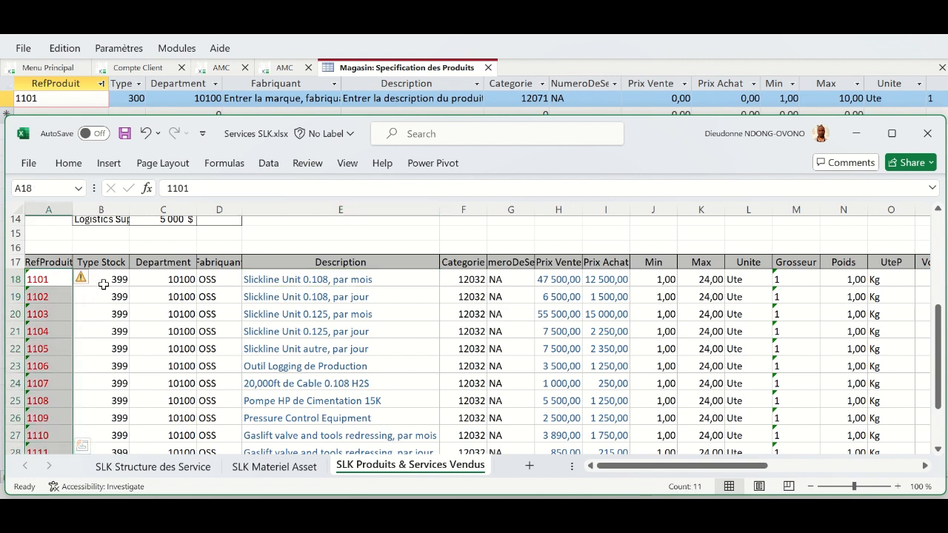
drag(104, 285, 109, 416)
drag(165, 282, 162, 416)
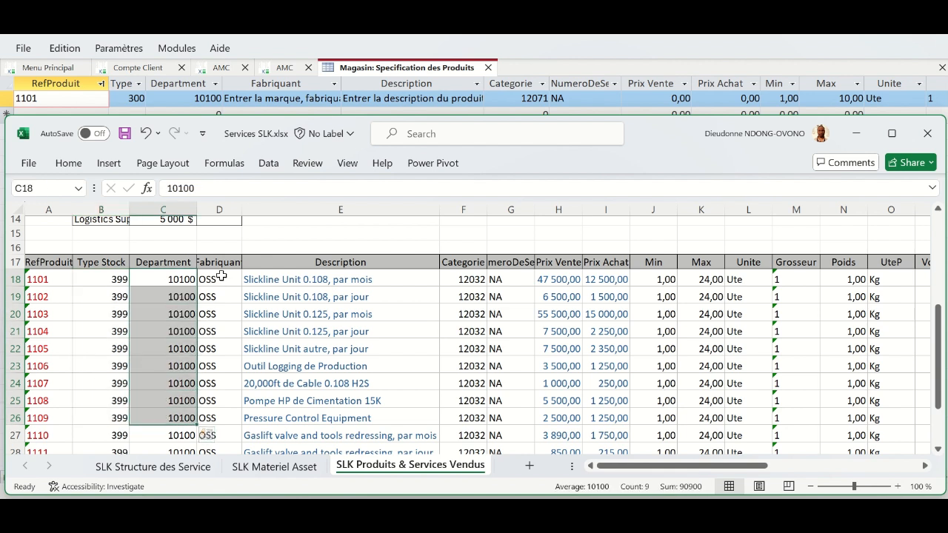
drag(222, 277, 223, 417)
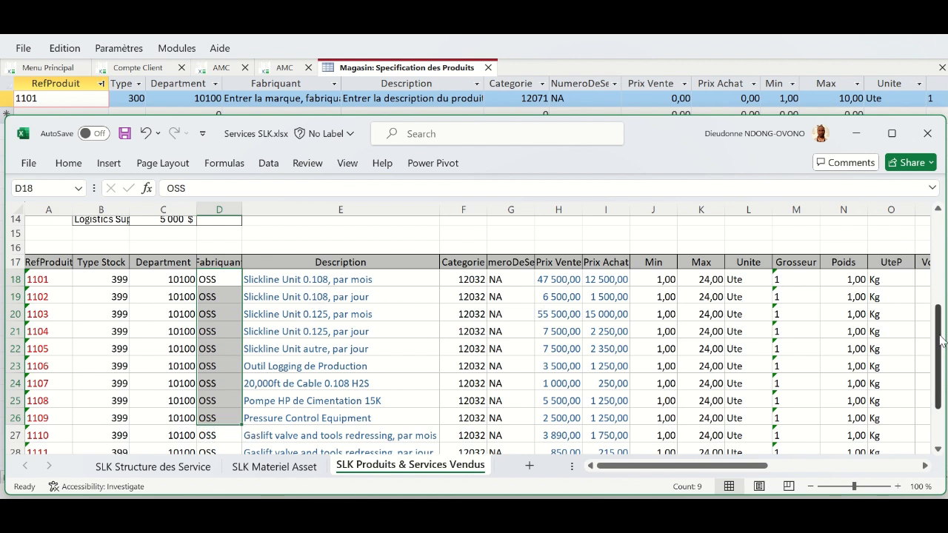
drag(942, 338, 942, 415)
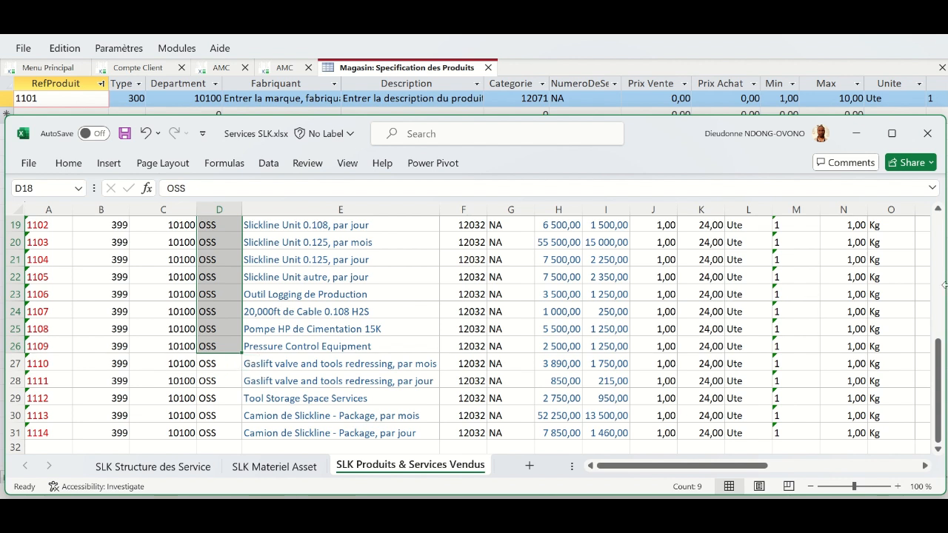
drag(937, 418, 944, 400)
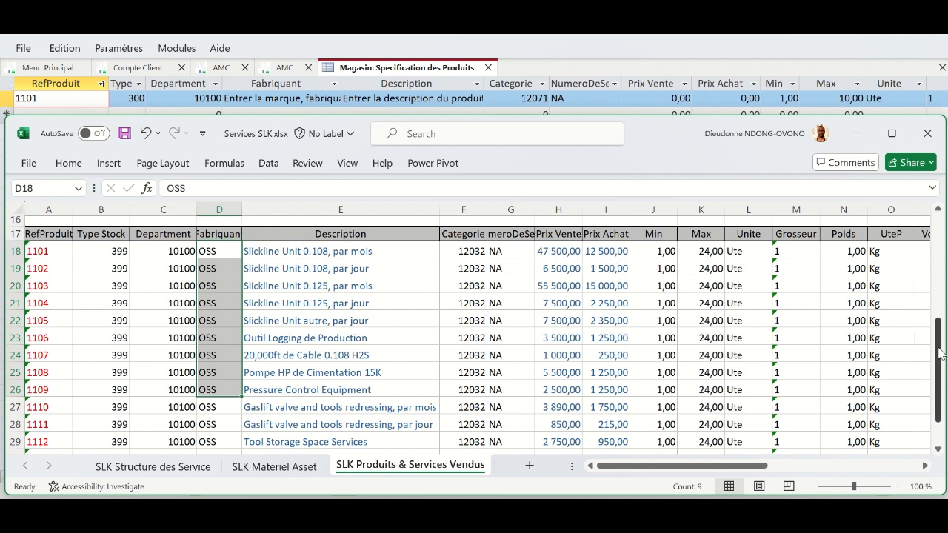
drag(940, 354, 939, 353)
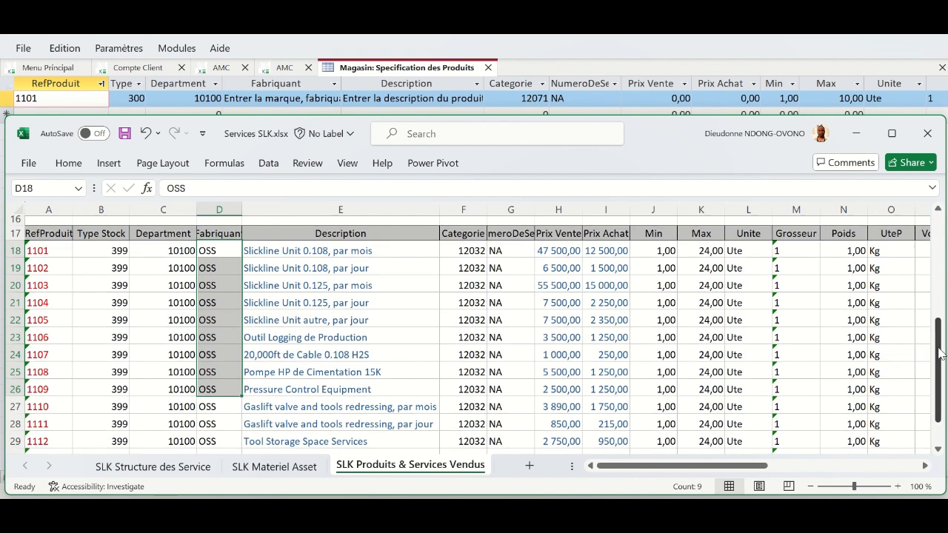
click(111, 261)
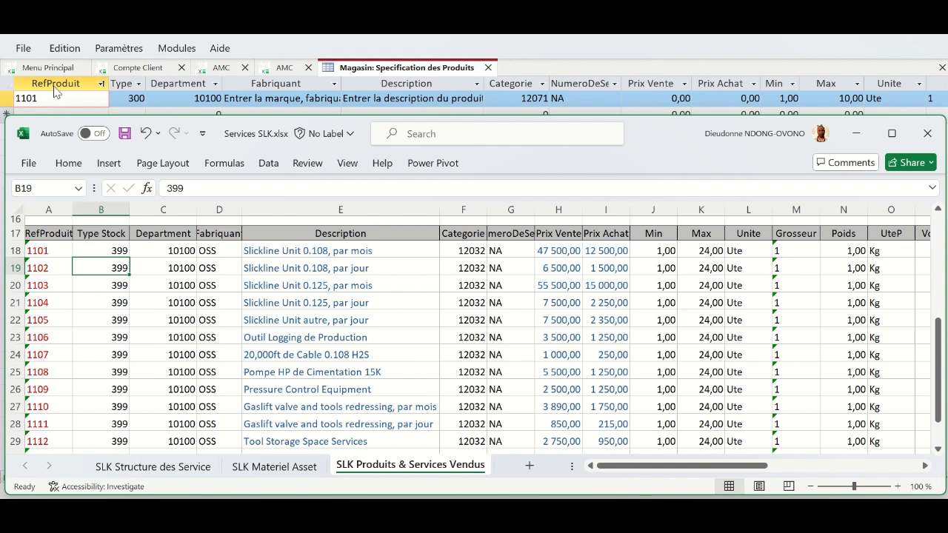
drag(68, 115, 66, 155)
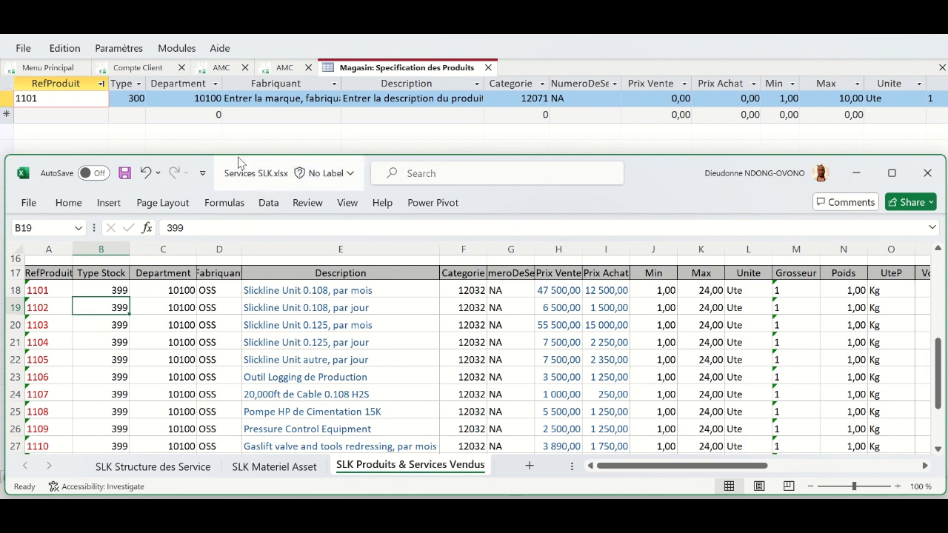
- Shrink the Excel workbook further, then hide it and scroll the Access product datasheet right
drag(237, 154, 230, 219)
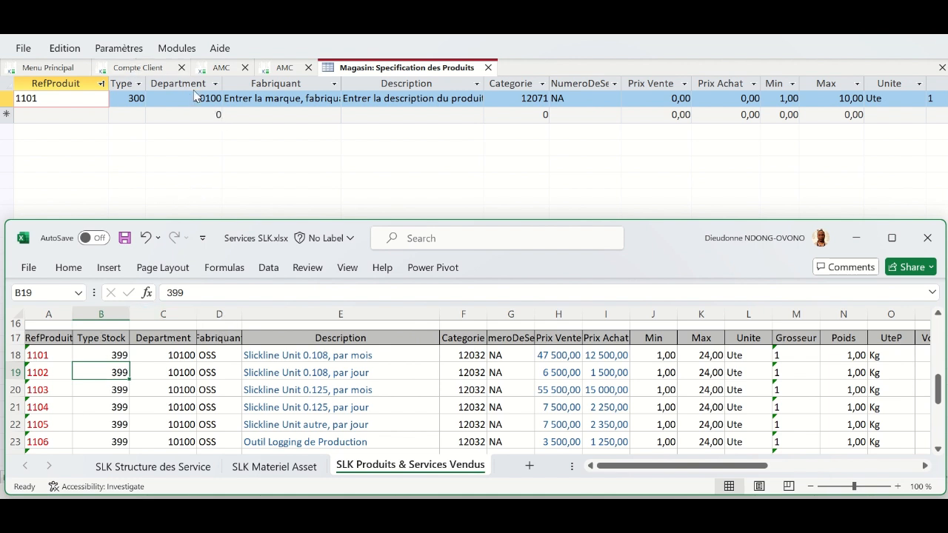
click(257, 87)
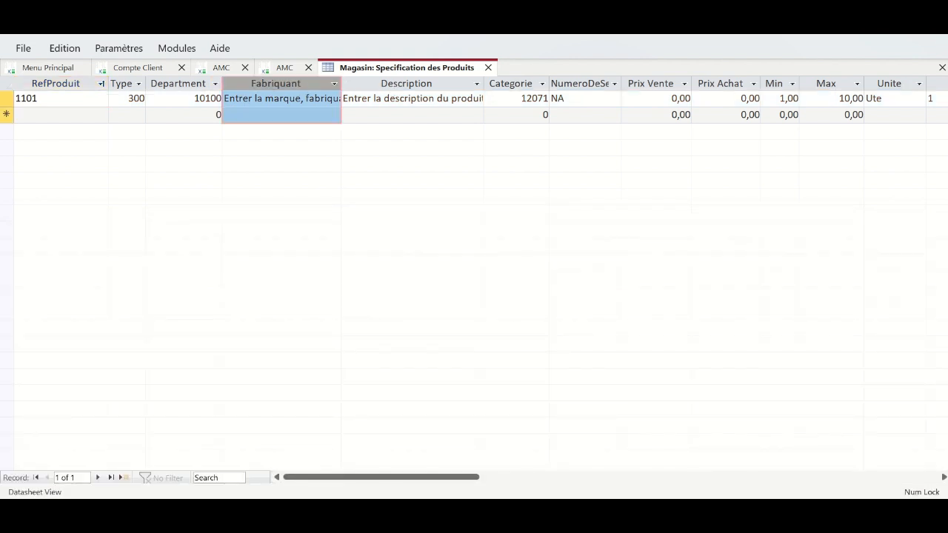
click(428, 516)
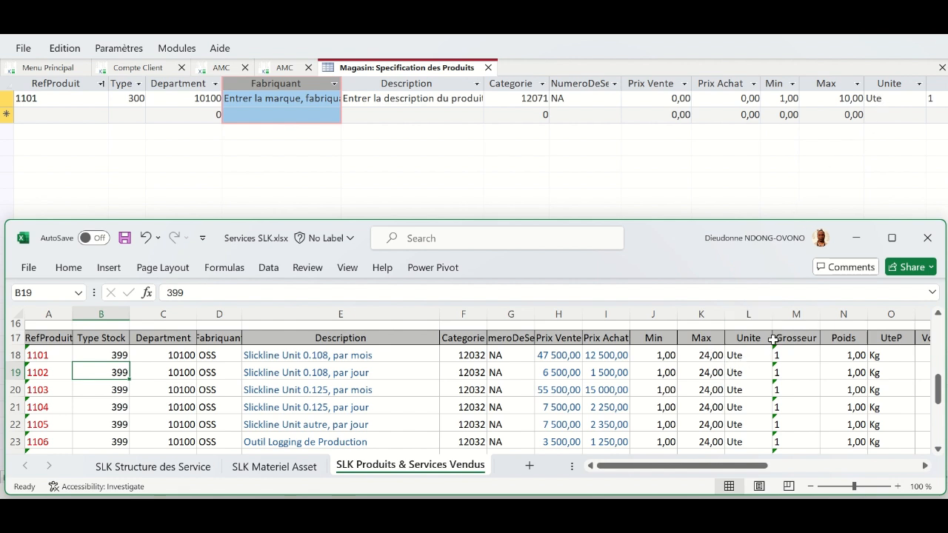
click(827, 181)
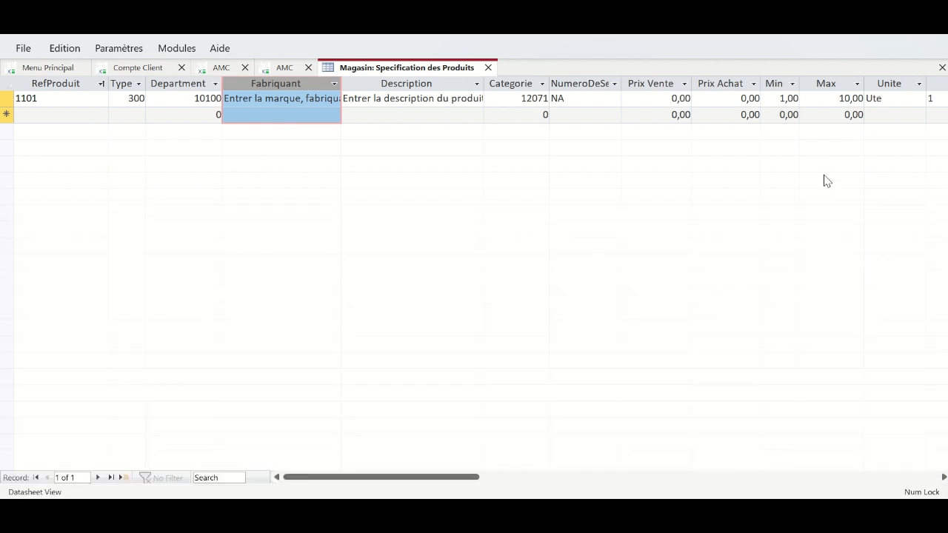
drag(440, 478, 567, 489)
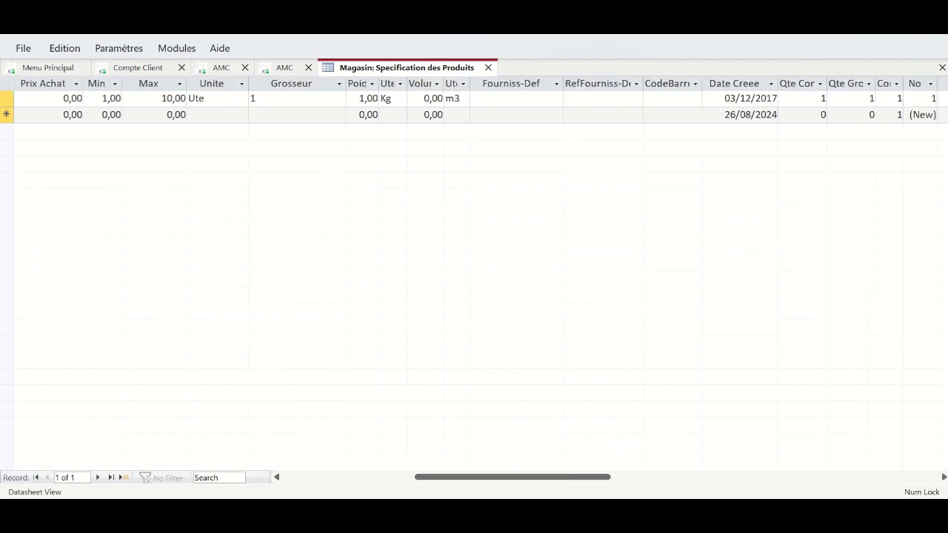
- In the Excel sheet, widen column S so RefFourniss-Def shows fully
key(alt+Tab)
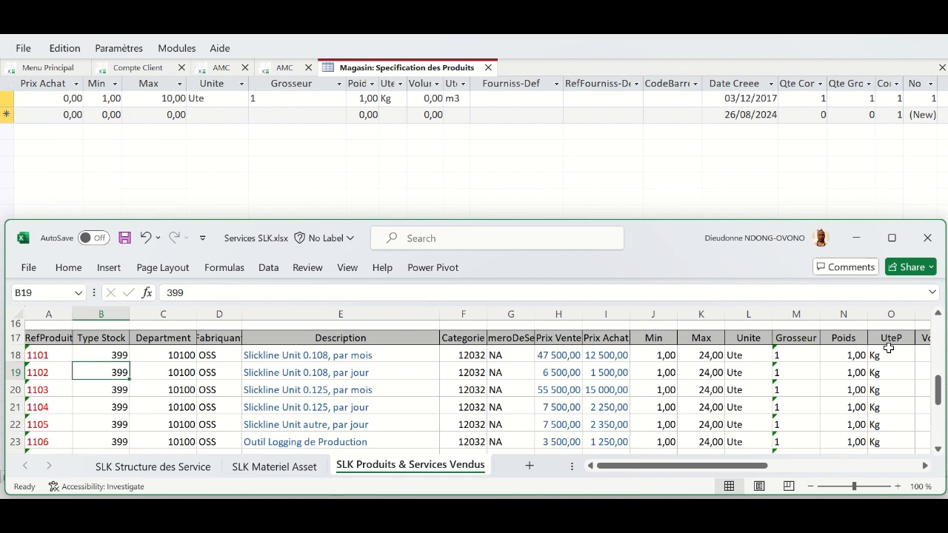
click(911, 410)
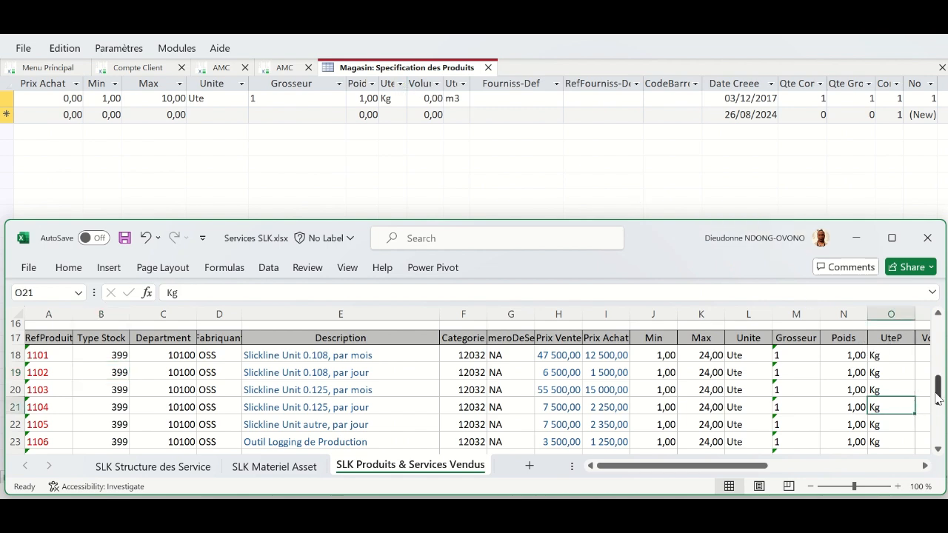
drag(767, 467, 862, 477)
drag(863, 479, 853, 482)
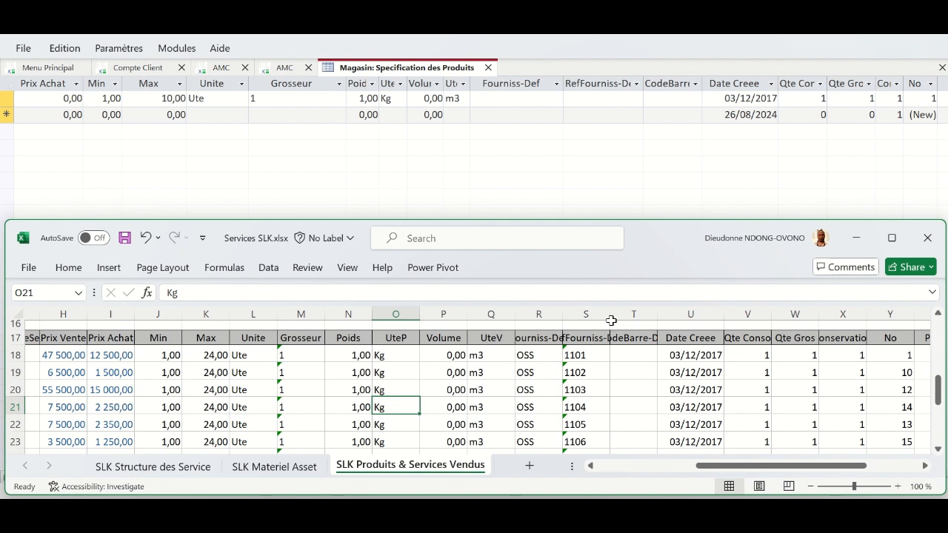
drag(611, 314, 724, 317)
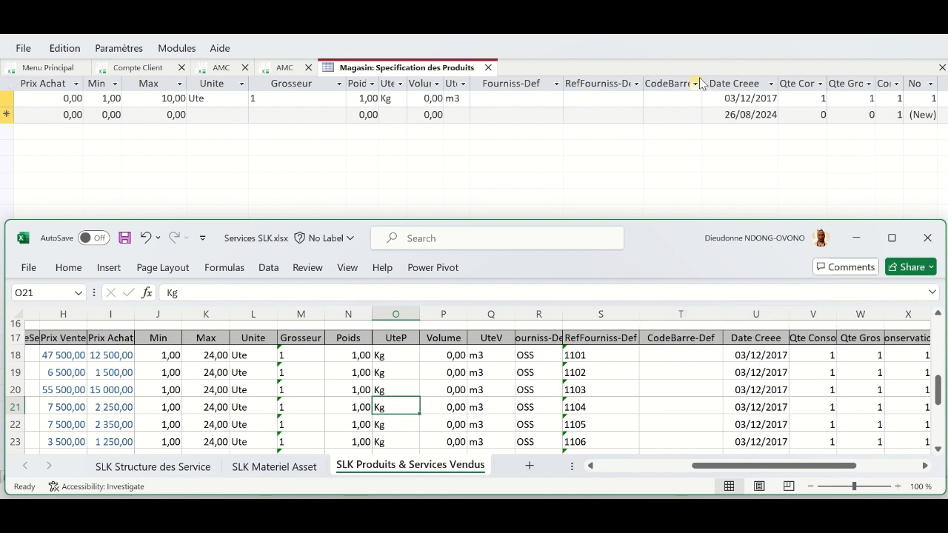
- Widen the RefFourniss-Def and CodeBarre-Def datasheet columns, raise the Excel window, and select the Qte Conso column
click(696, 135)
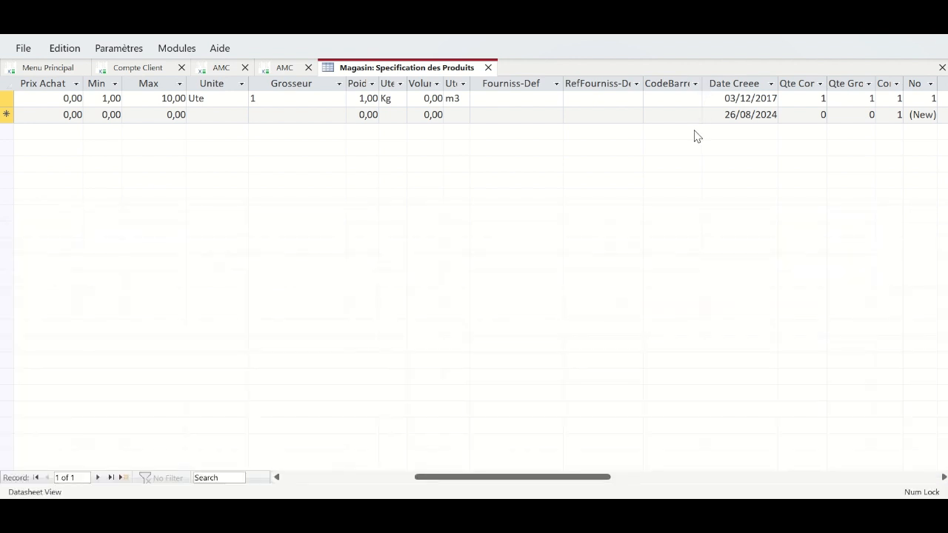
click(697, 84)
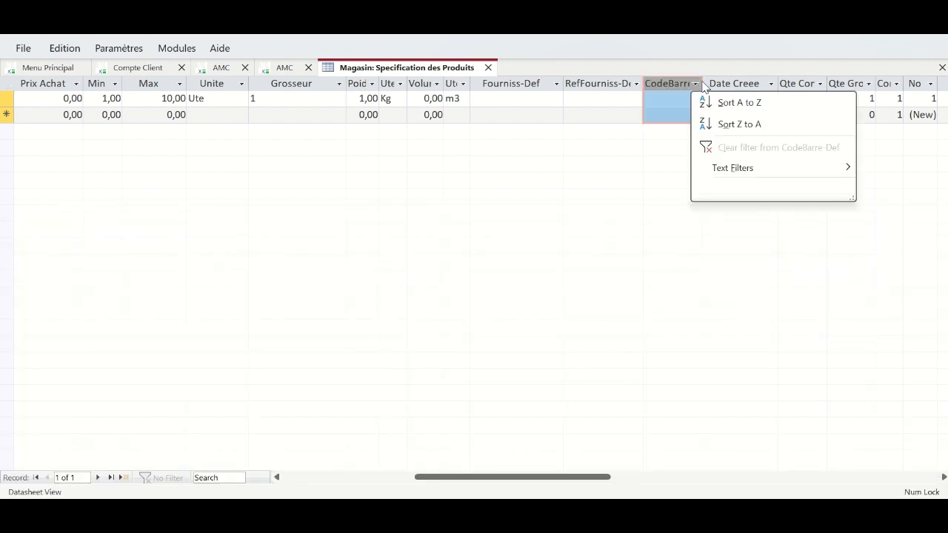
click(641, 178)
drag(643, 81, 663, 81)
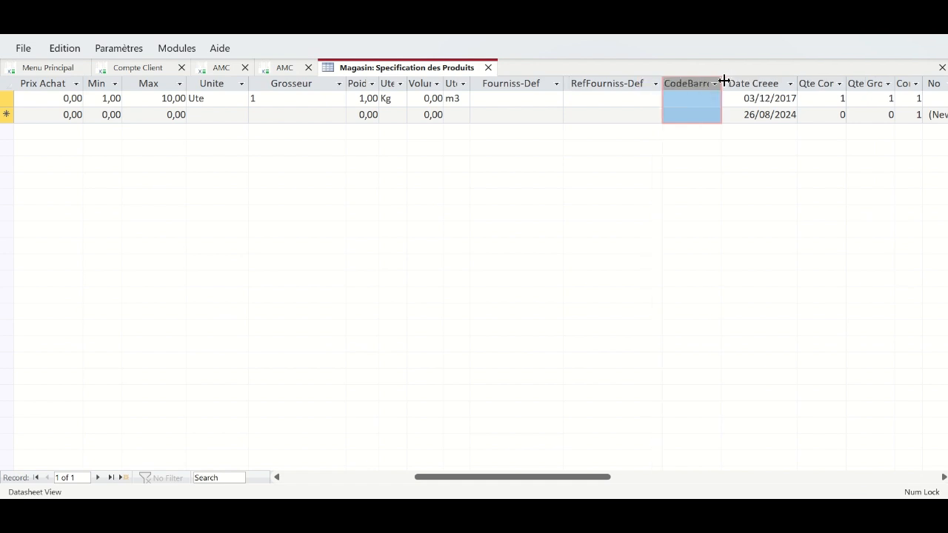
drag(723, 81, 738, 82)
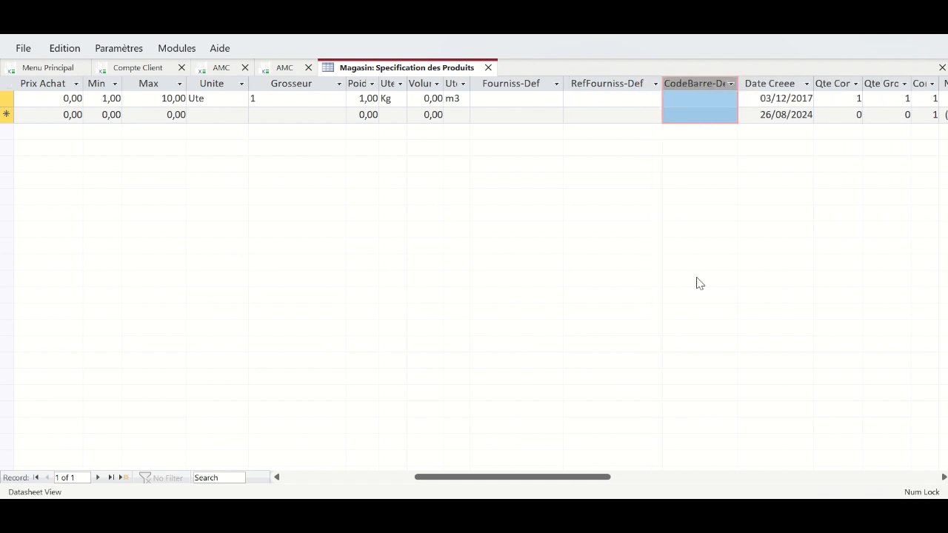
click(561, 512)
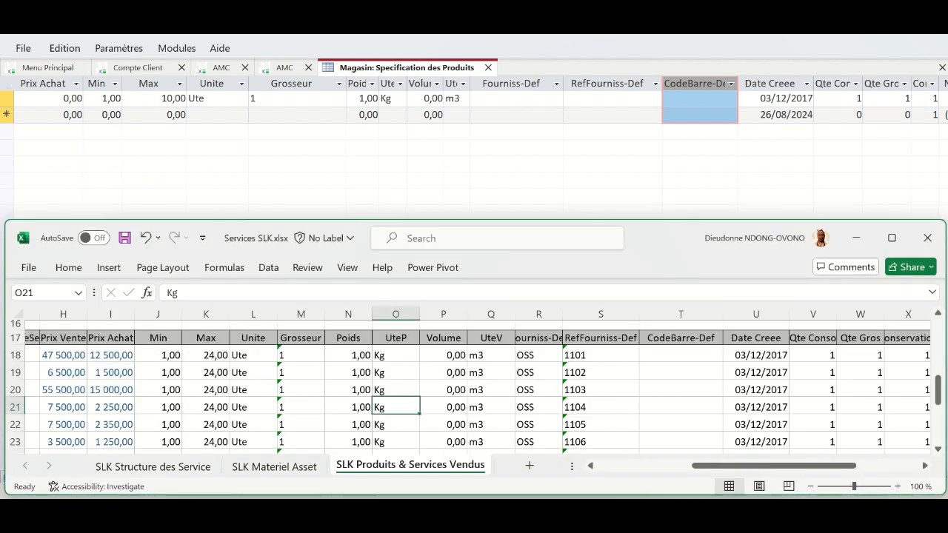
drag(676, 239, 673, 170)
drag(742, 397, 806, 398)
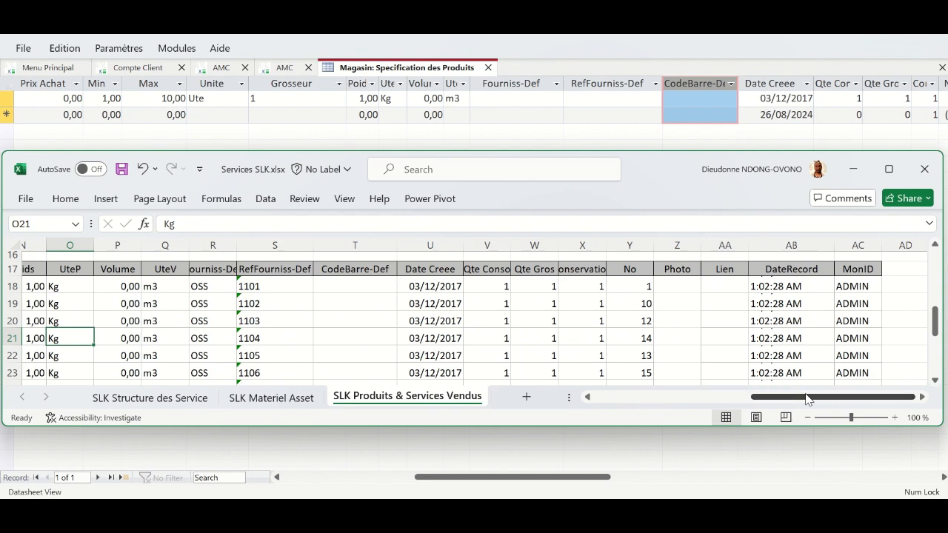
click(843, 86)
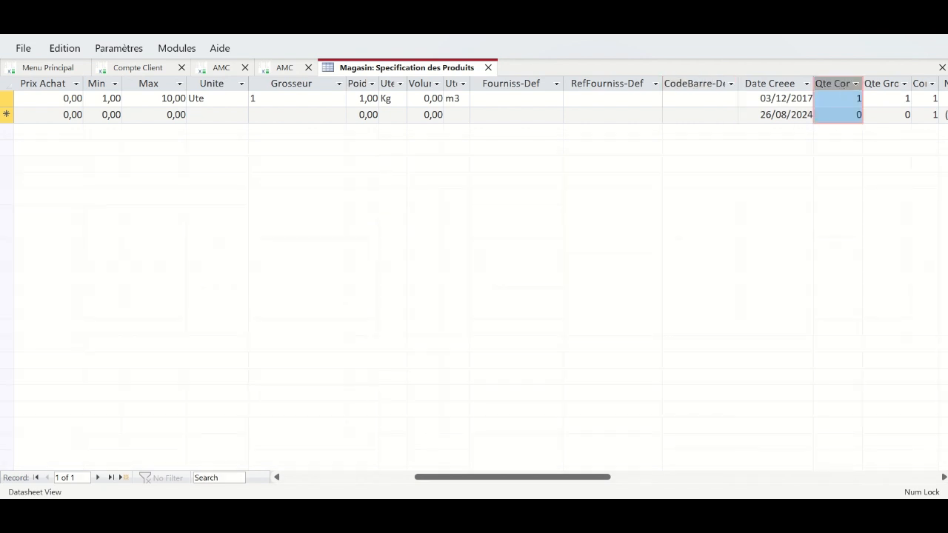
- Alternate between Excel and the Access datasheet, scrolling the datasheet to compare its columns with the sheet
key(alt+Tab)
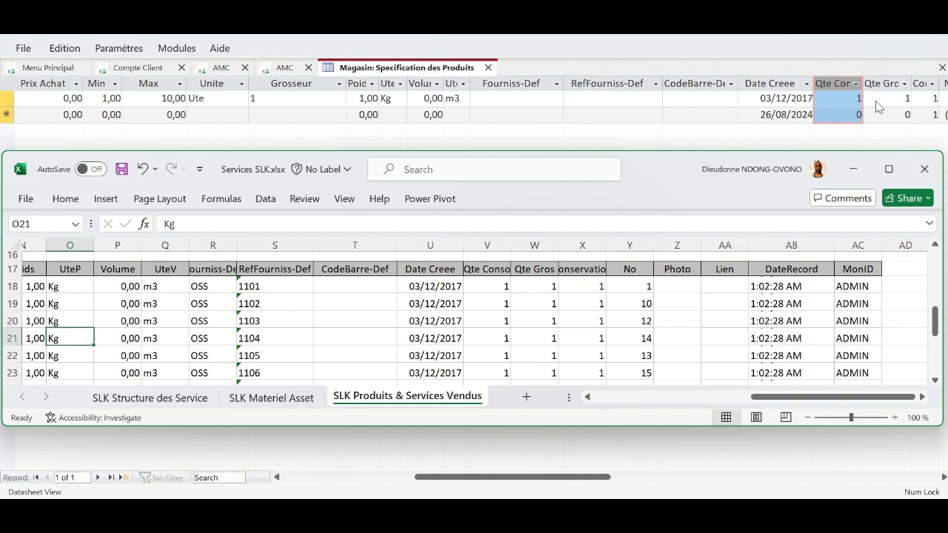
click(759, 136)
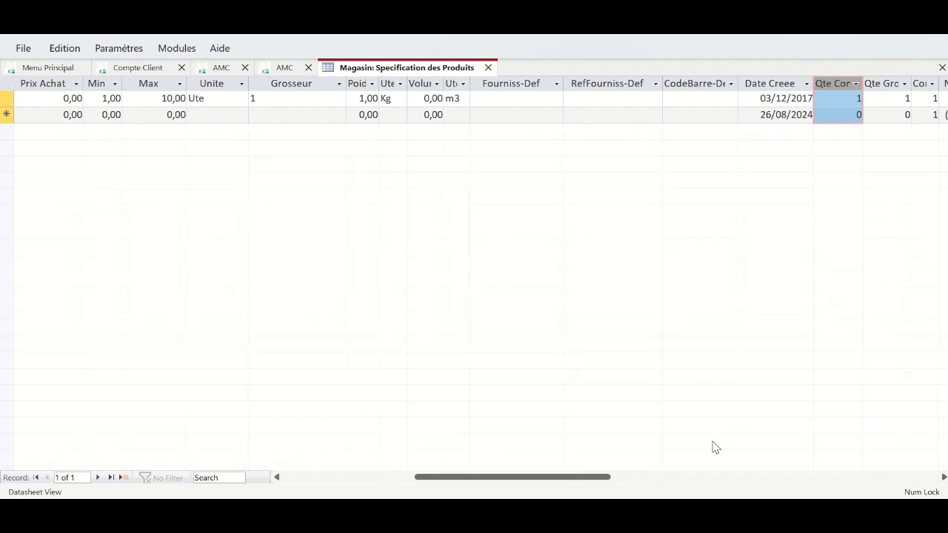
drag(608, 477, 692, 477)
key(alt+Tab)
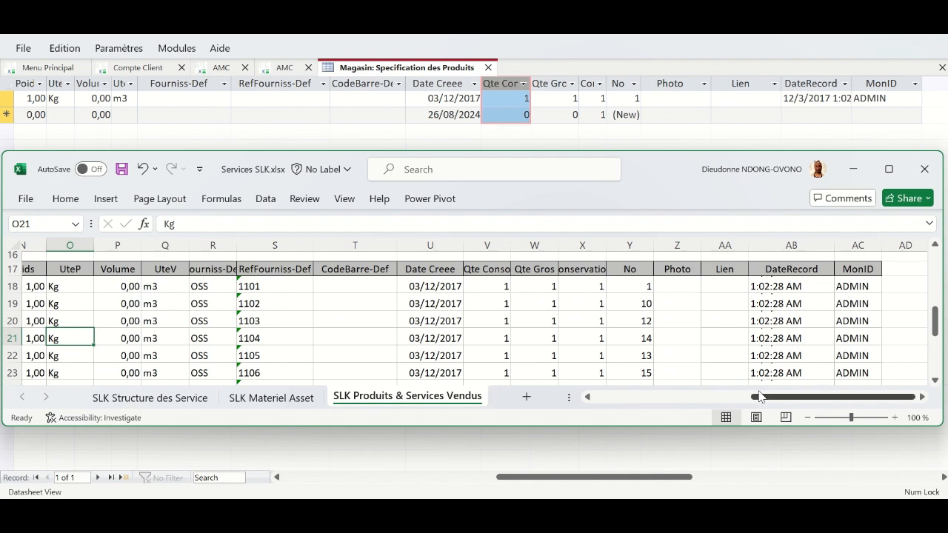
drag(759, 398, 544, 427)
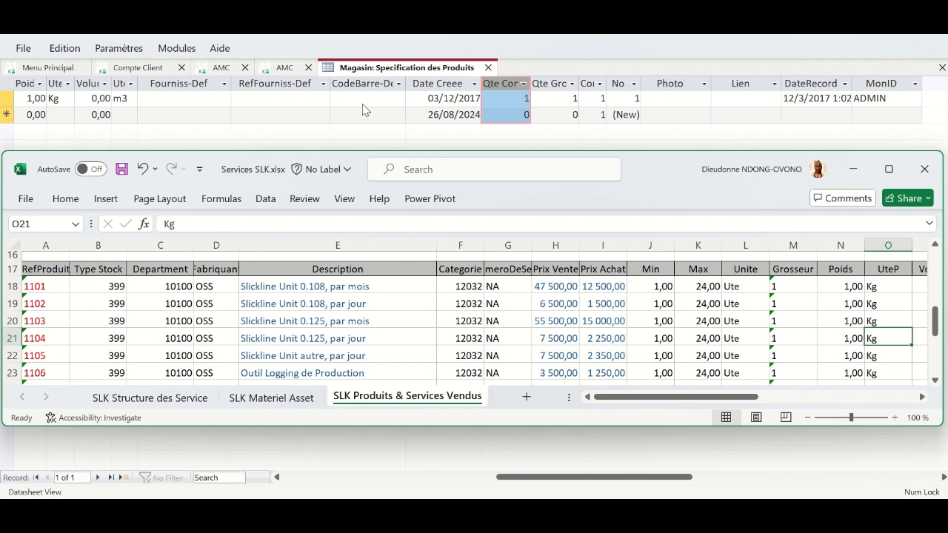
click(373, 139)
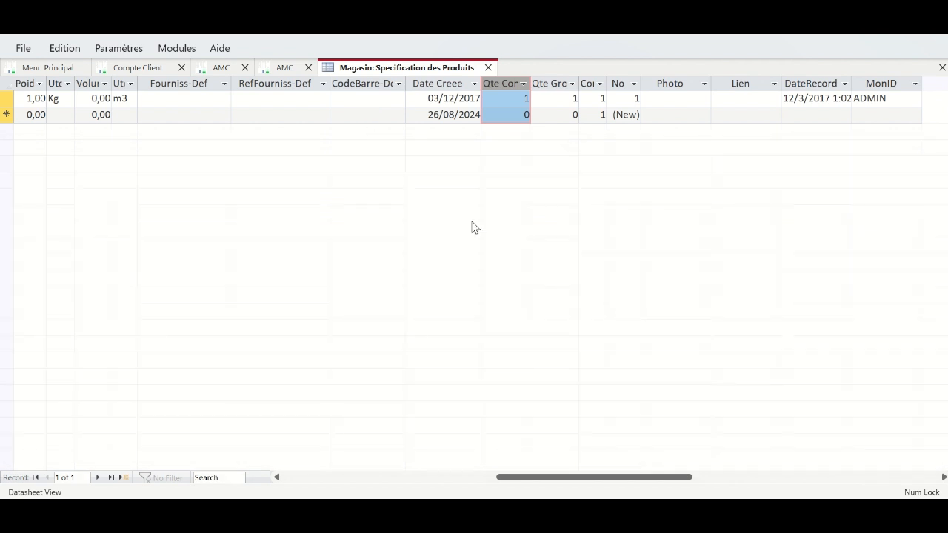
drag(626, 479, 472, 494)
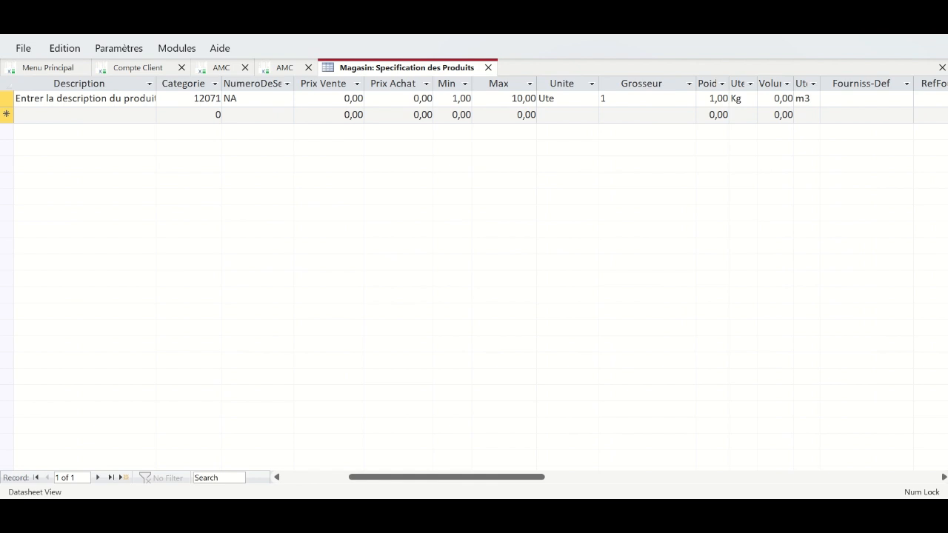
- Copy the product descriptions E18:E31 from Excel and scroll the Access datasheet back to RefProduit
key(alt+Tab)
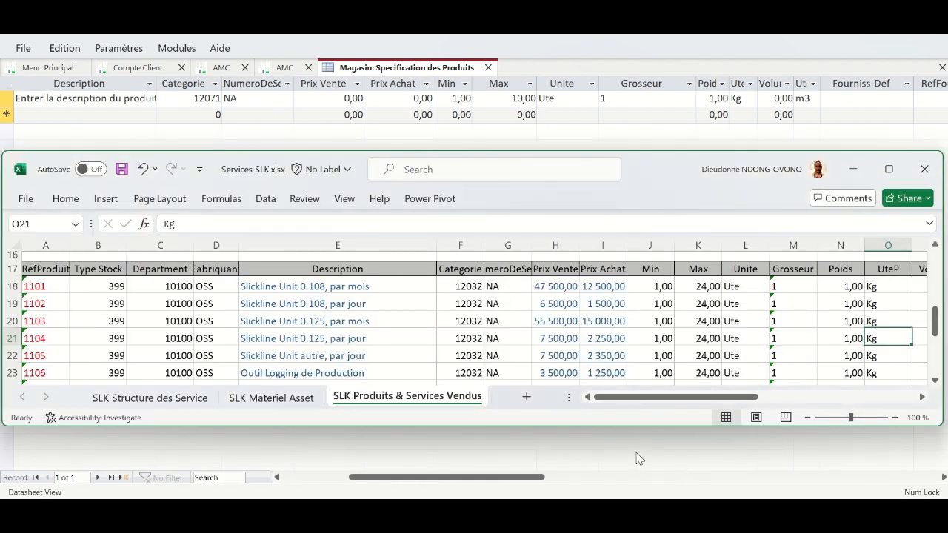
drag(635, 428, 649, 499)
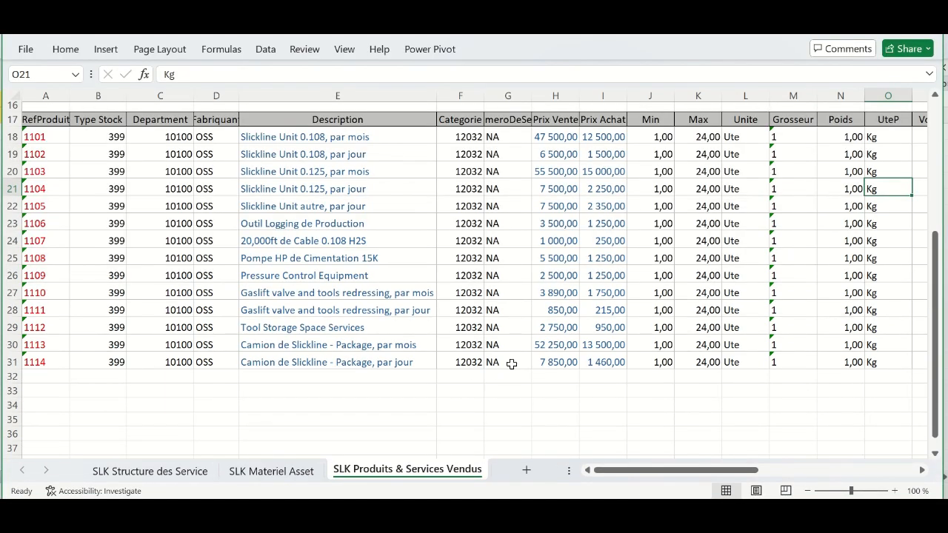
drag(502, 362, 494, 327)
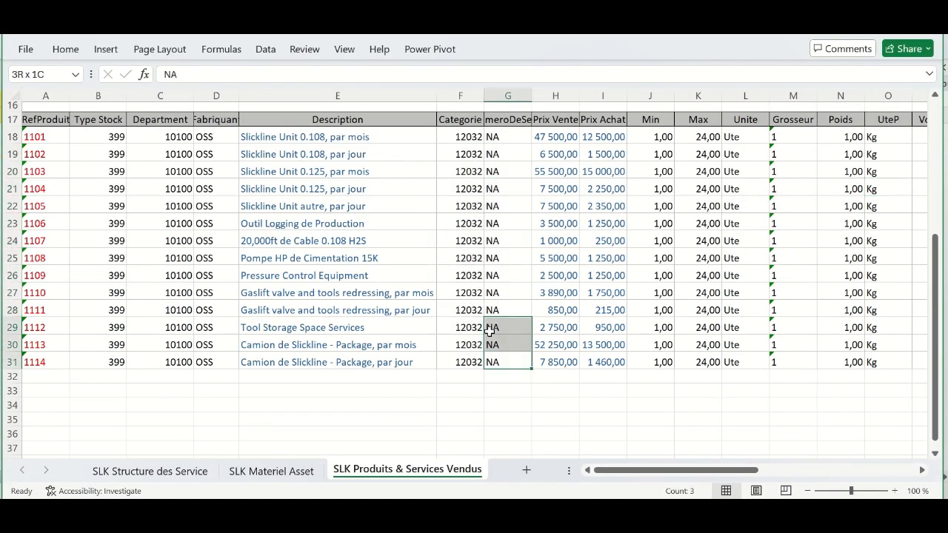
drag(394, 362, 283, 137)
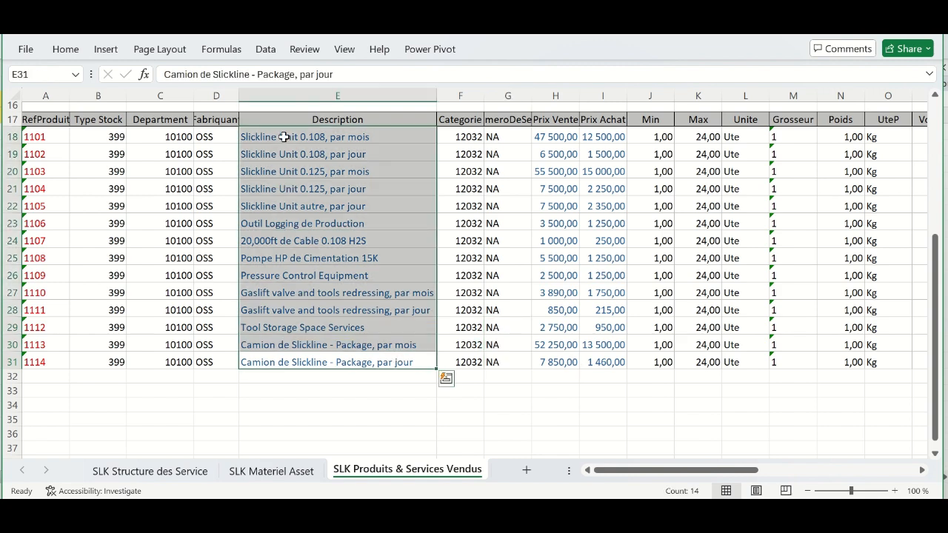
key(ctrl+c)
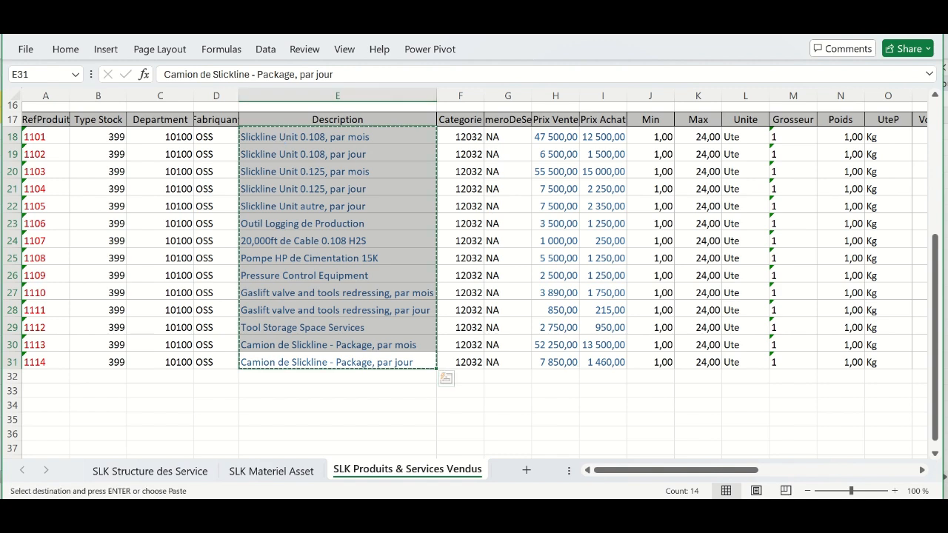
click(465, 516)
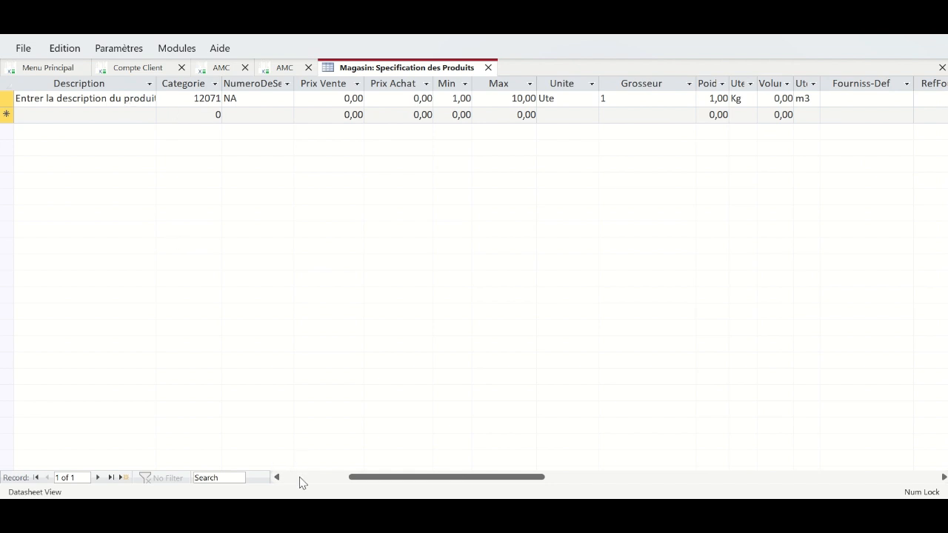
click(295, 477)
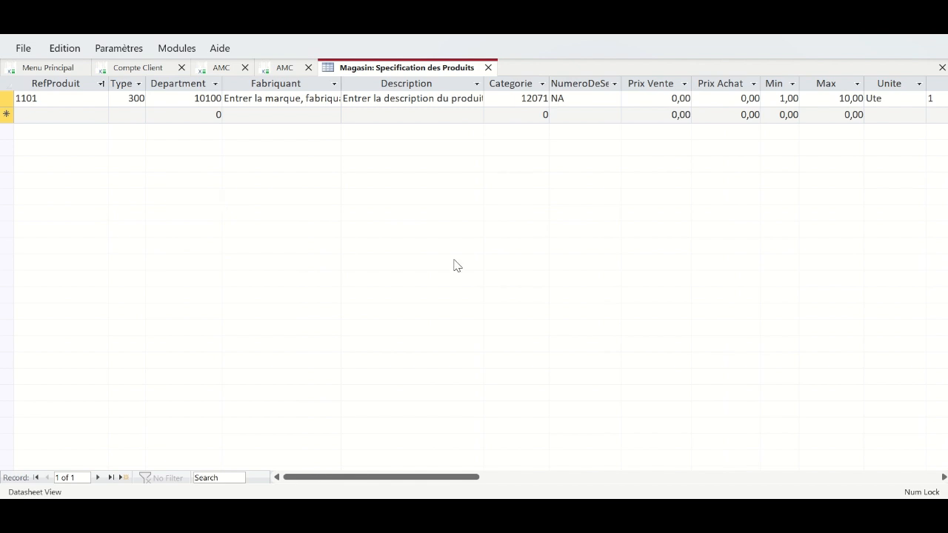
- Select the Slickline product block A18:S31 in the workbook and copy it
mouse_move(432, 511)
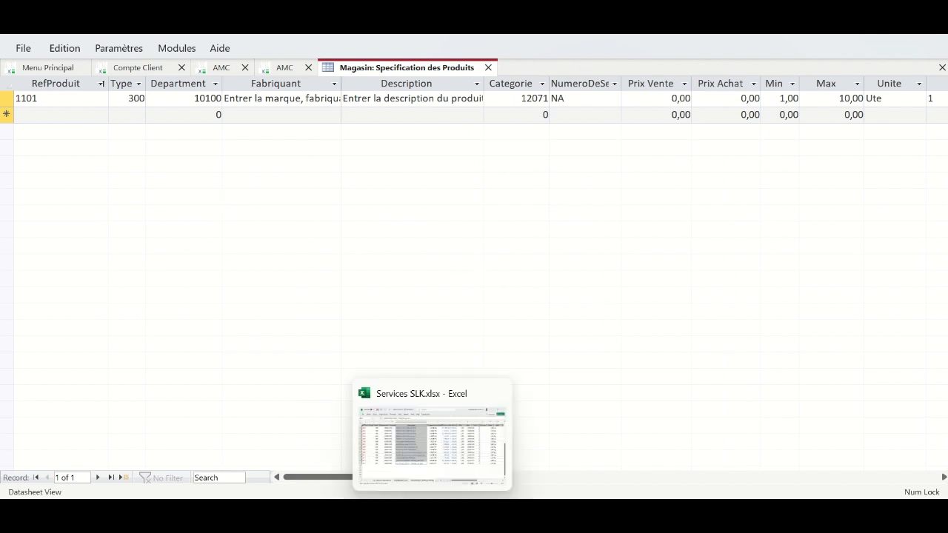
click(441, 460)
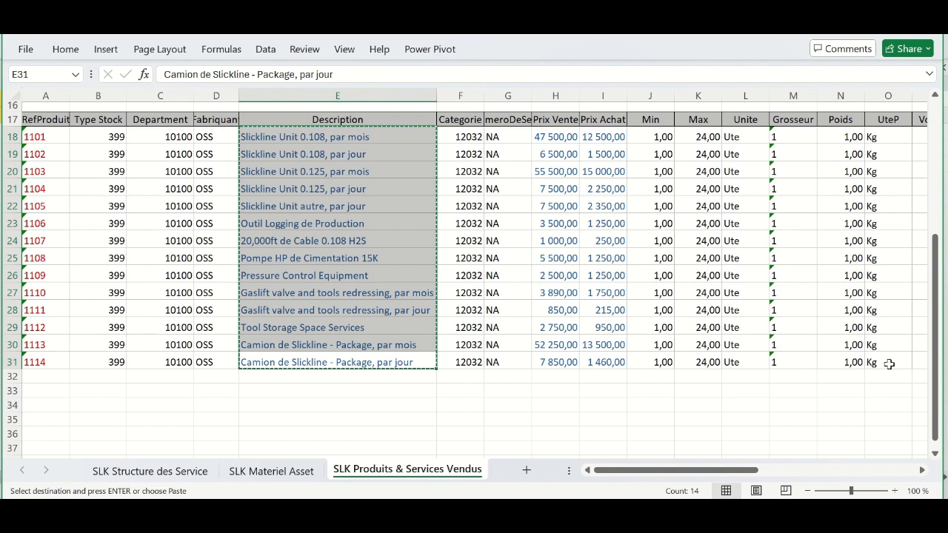
drag(741, 472, 837, 474)
drag(620, 363, 194, 138)
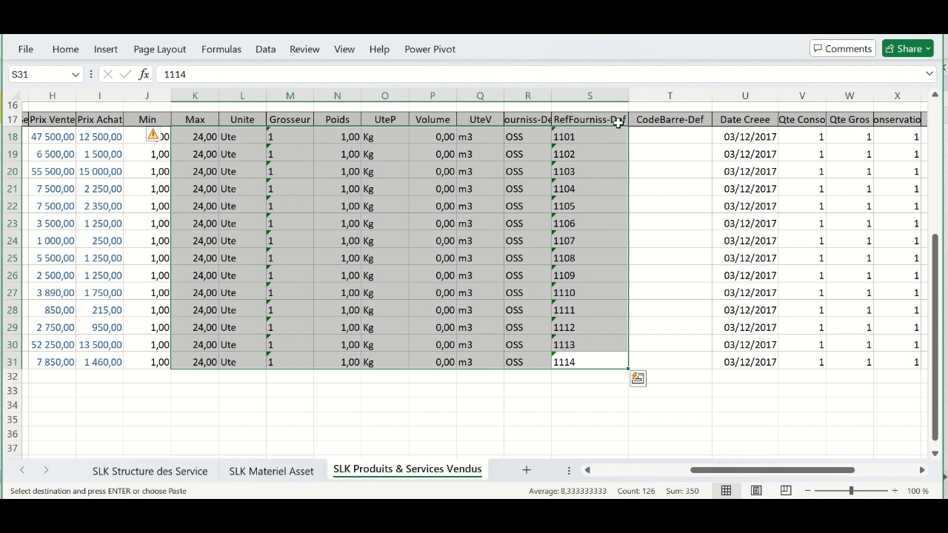
click(574, 358)
drag(574, 358, 49, 136)
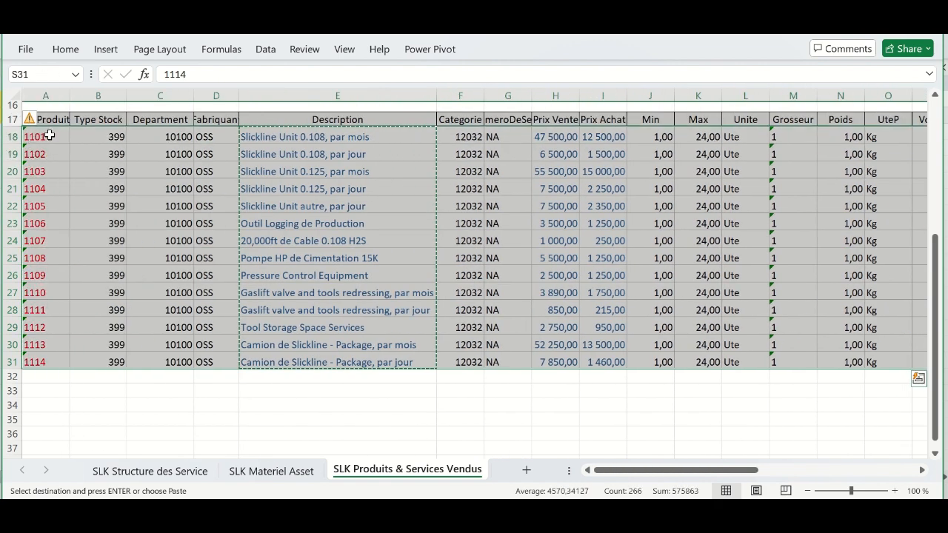
key(ctrl+c)
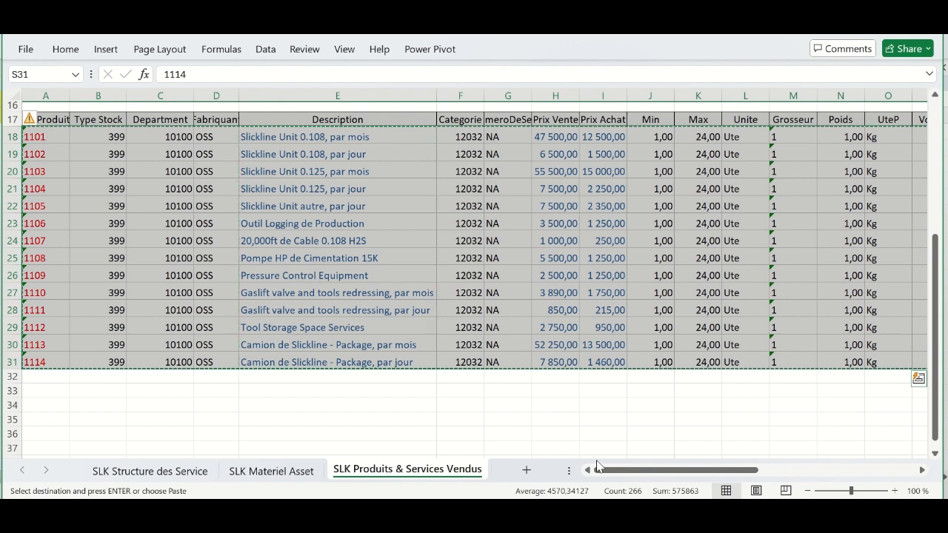
click(675, 491)
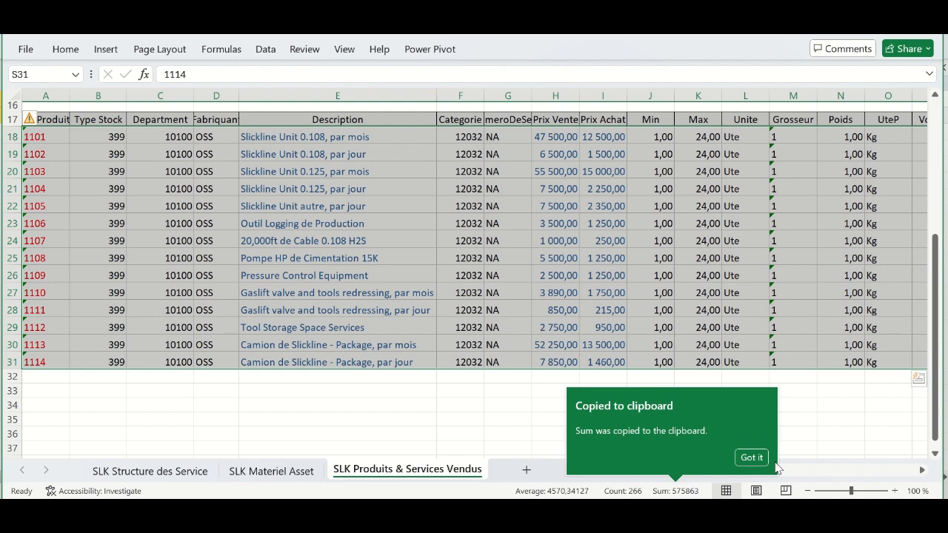
click(750, 459)
- Copy A18:S31 again, then resize Excel to reveal and select the Access Prix Vente field
drag(671, 474, 778, 474)
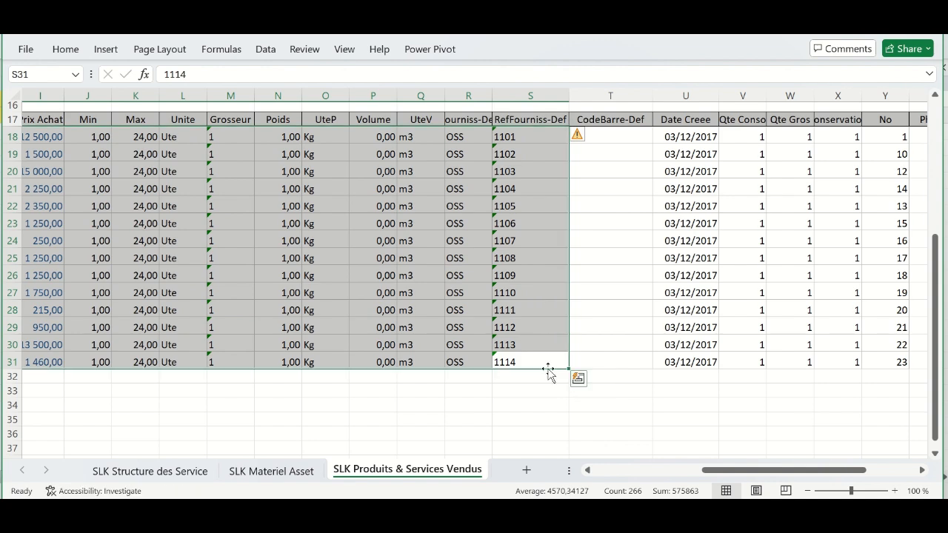
drag(545, 358, 37, 135)
key(ctrl+c)
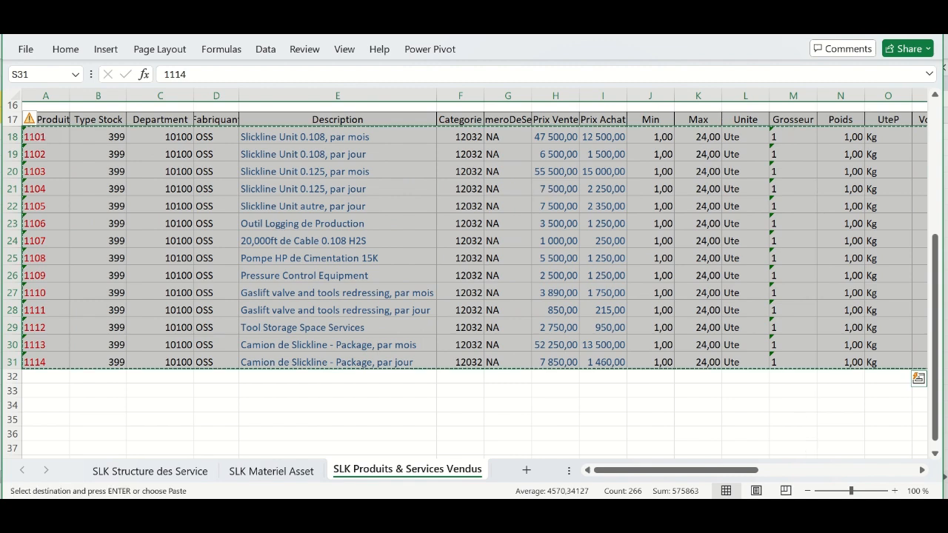
click(859, 33)
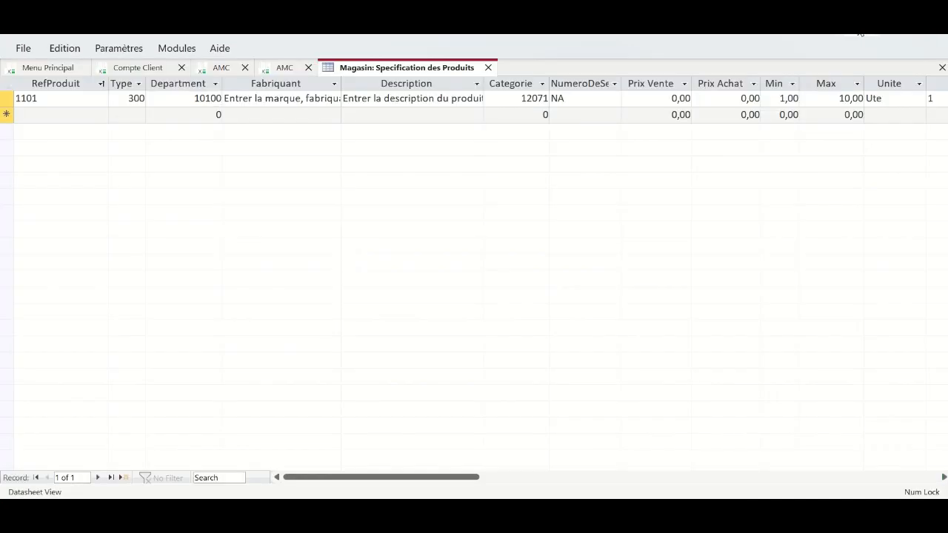
click(597, 514)
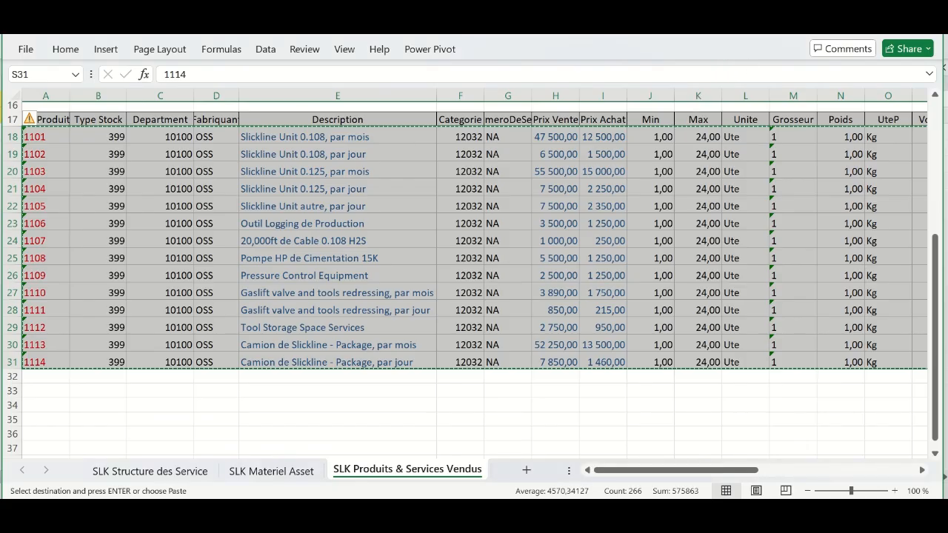
drag(653, 35, 650, 120)
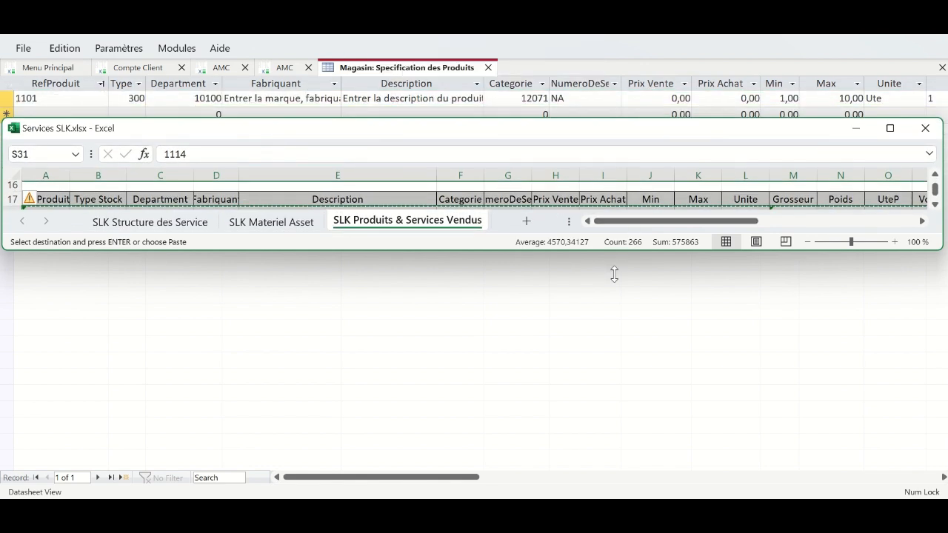
drag(614, 274, 641, 494)
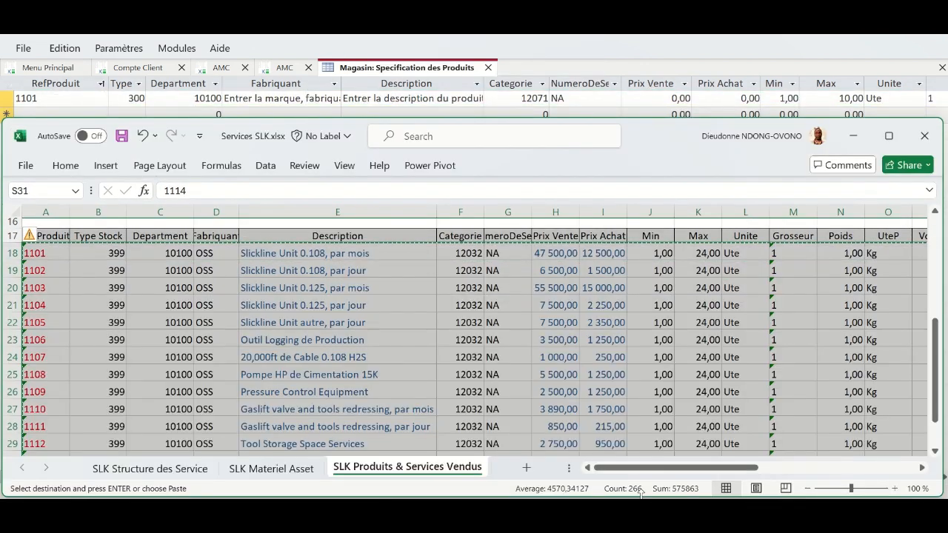
click(634, 102)
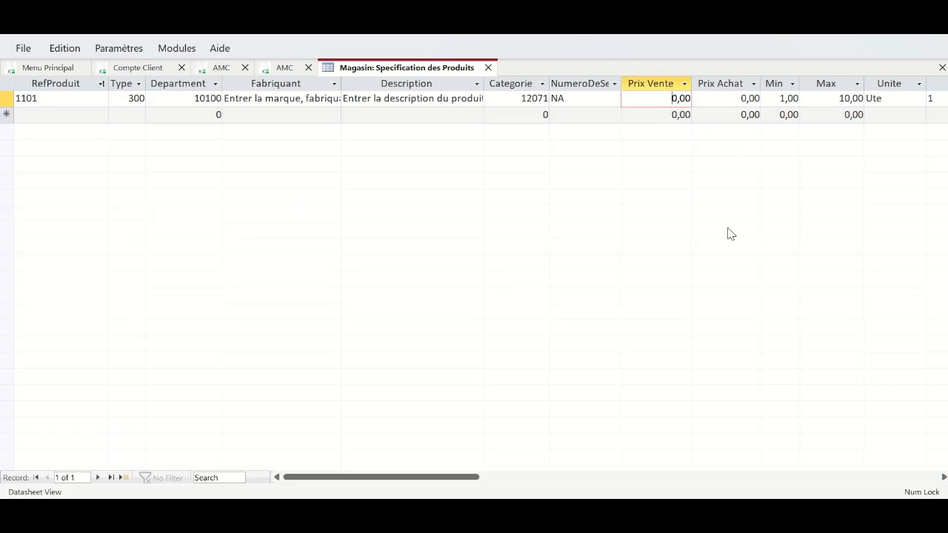
- Shrink Excel, then select the 1101 placeholder and new-record rows in the datasheet and paste
drag(467, 479, 603, 476)
click(436, 513)
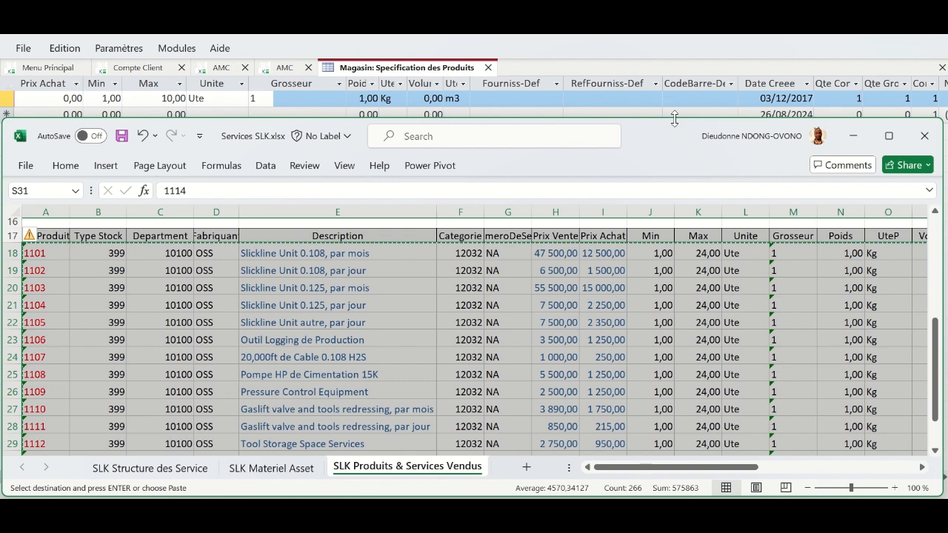
drag(675, 120, 677, 162)
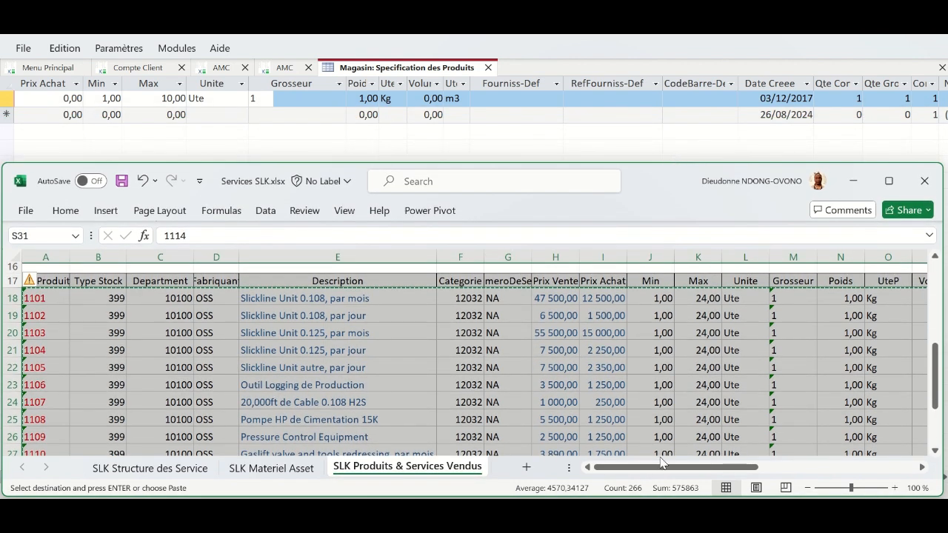
drag(668, 466, 786, 478)
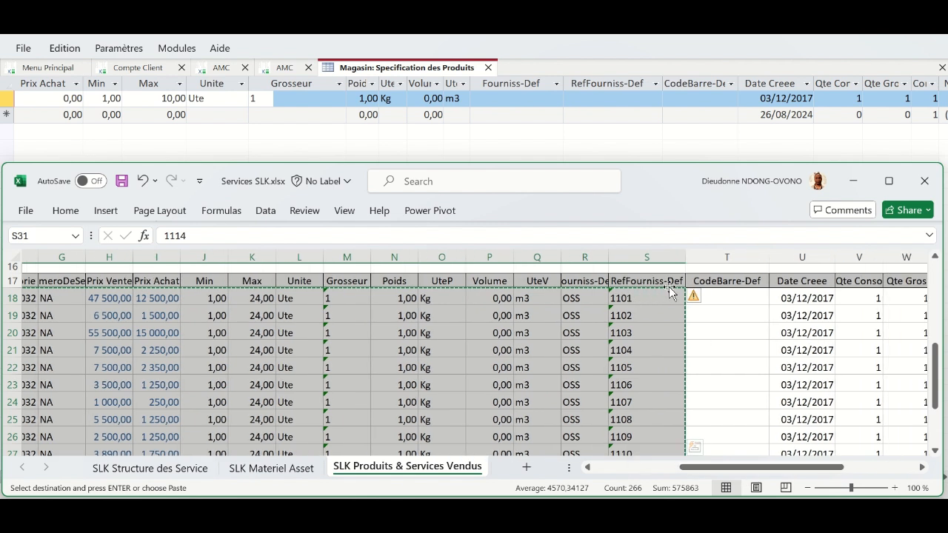
click(628, 98)
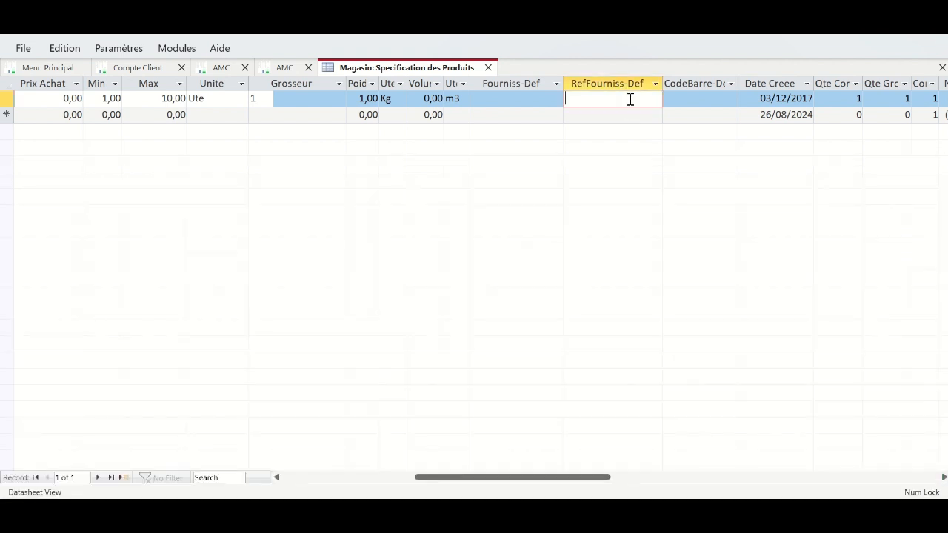
drag(565, 101, 22, 91)
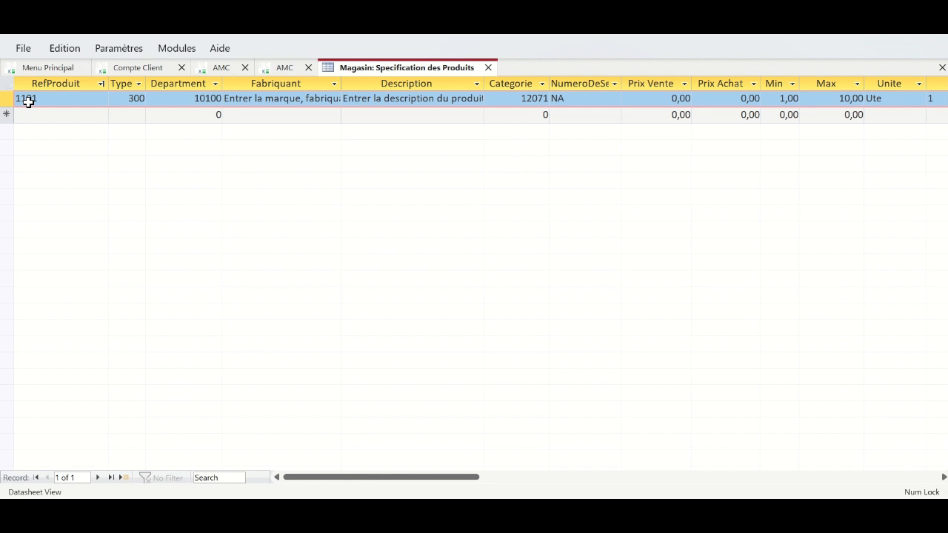
drag(28, 104, 35, 114)
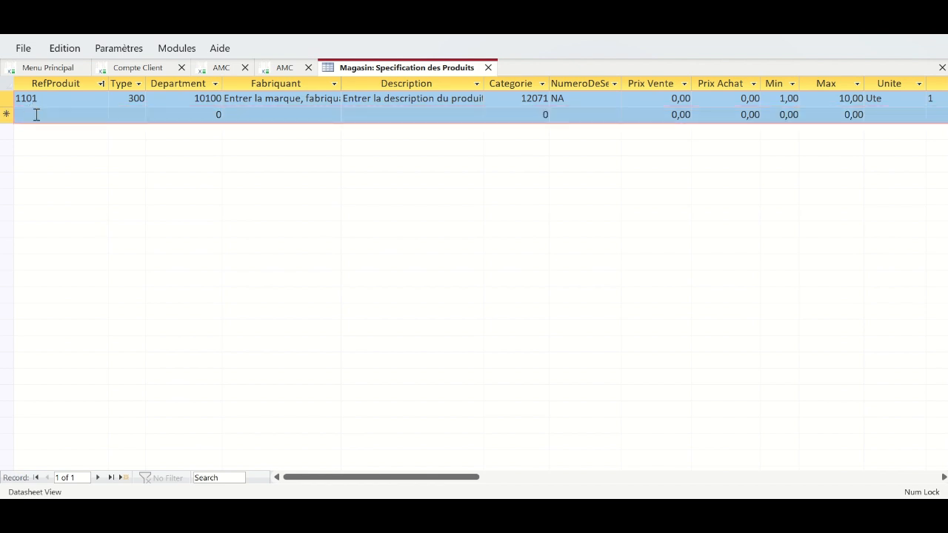
key(ctrl+v)
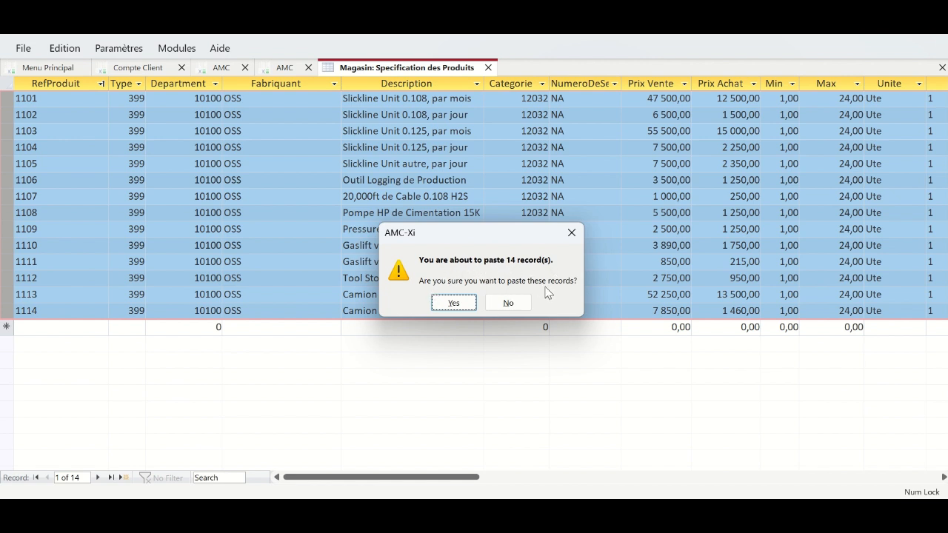
- Confirm pasting the 14 Slickline records, then cancel Excel's copy mode and minimize Excel
click(453, 304)
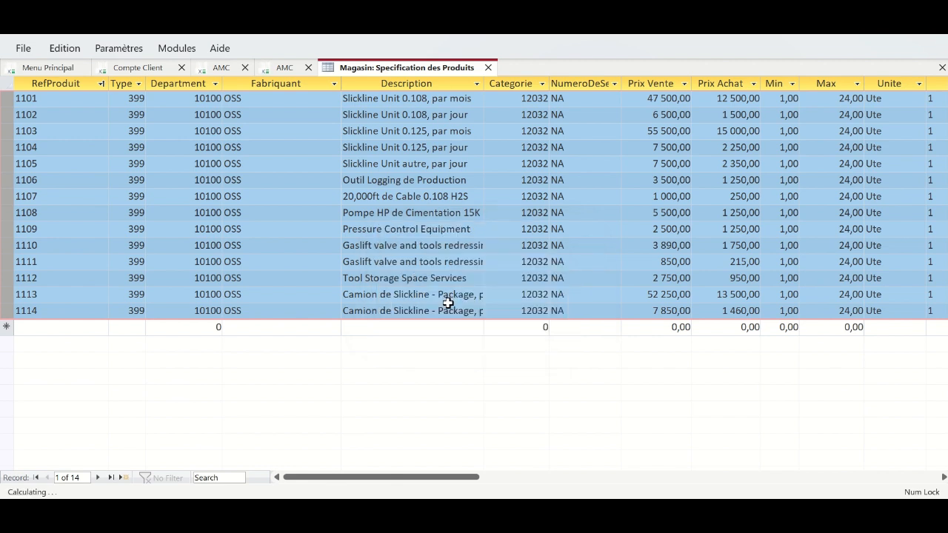
click(307, 180)
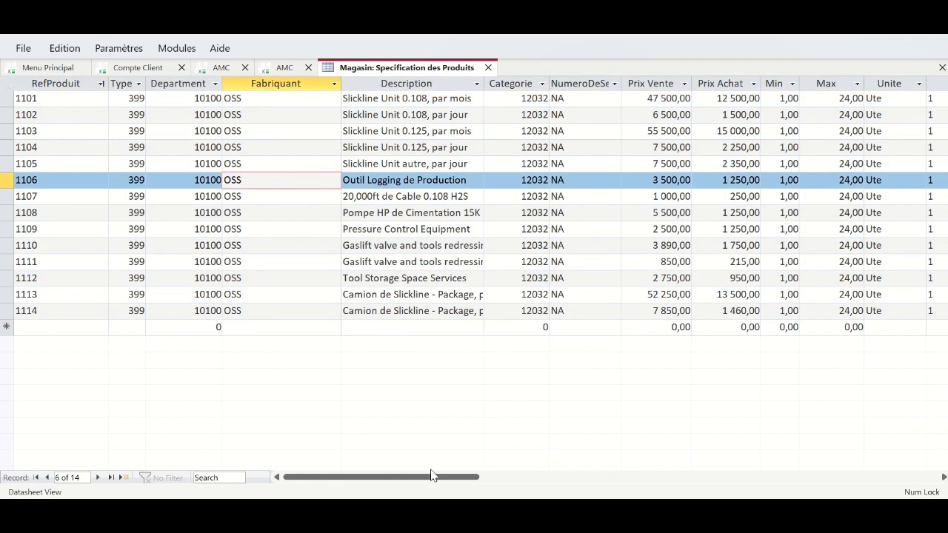
key(alt+Tab)
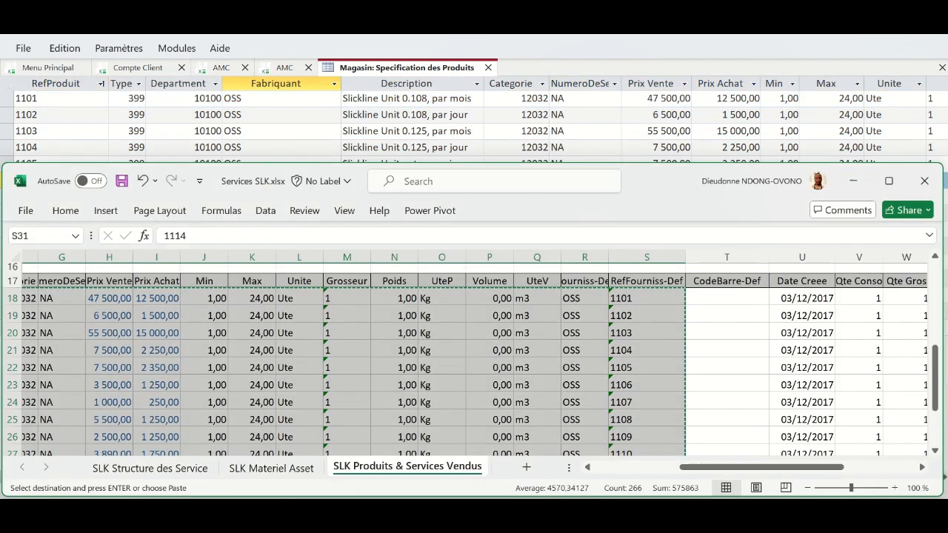
click(484, 376)
key(Escape)
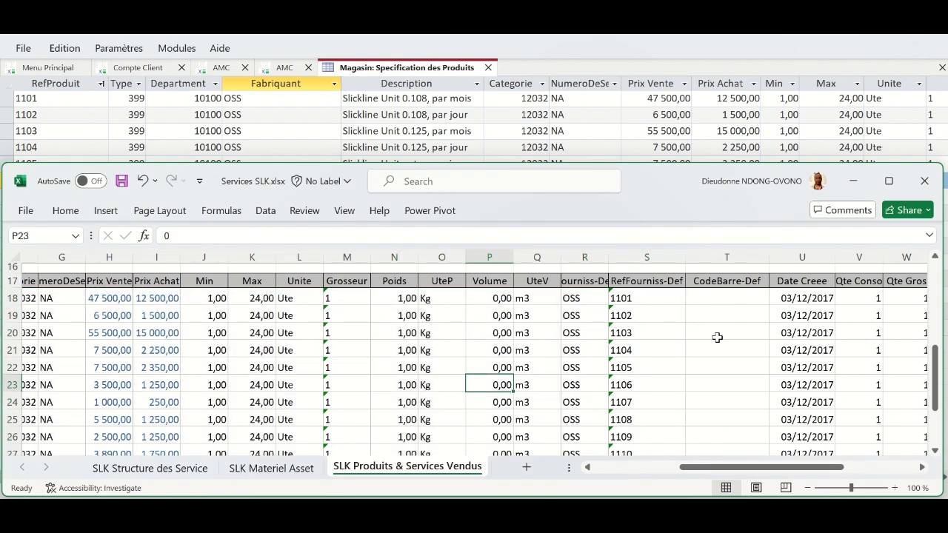
click(854, 183)
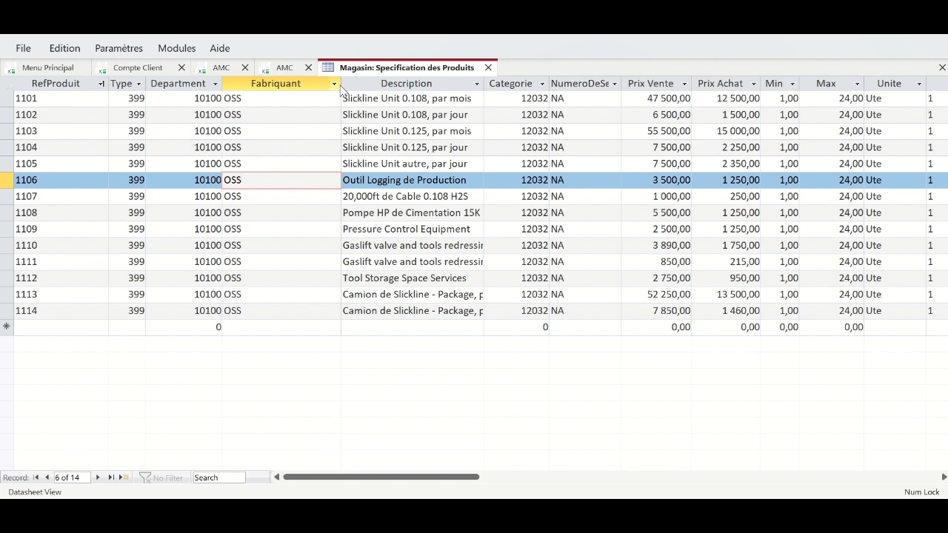
- Narrow the Fabriquant and RefProduit columns and widen the Description column
drag(341, 88, 281, 81)
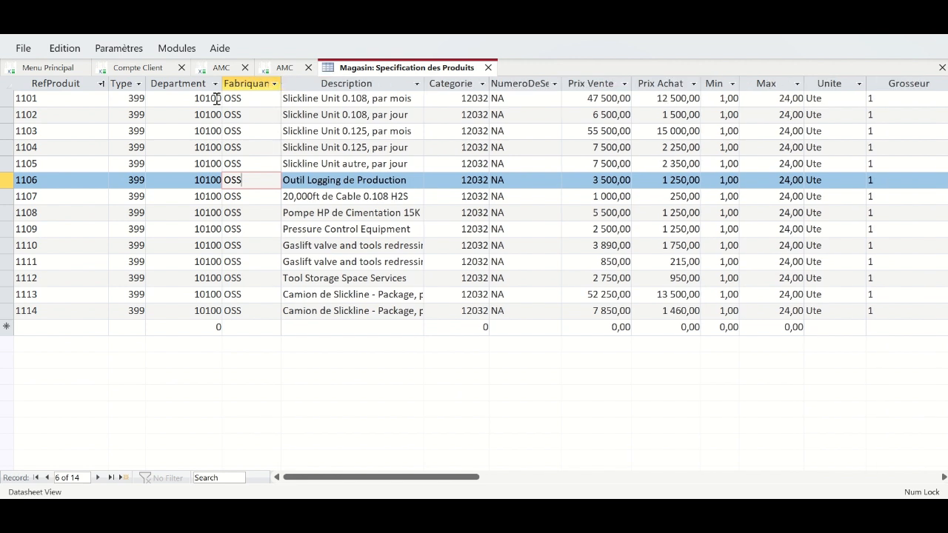
click(101, 83)
click(89, 197)
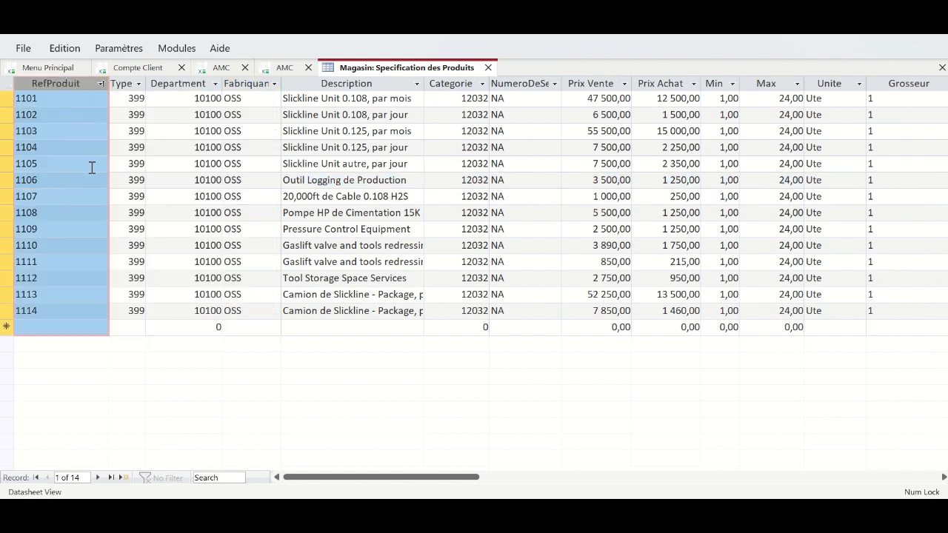
click(127, 99)
drag(108, 83, 77, 83)
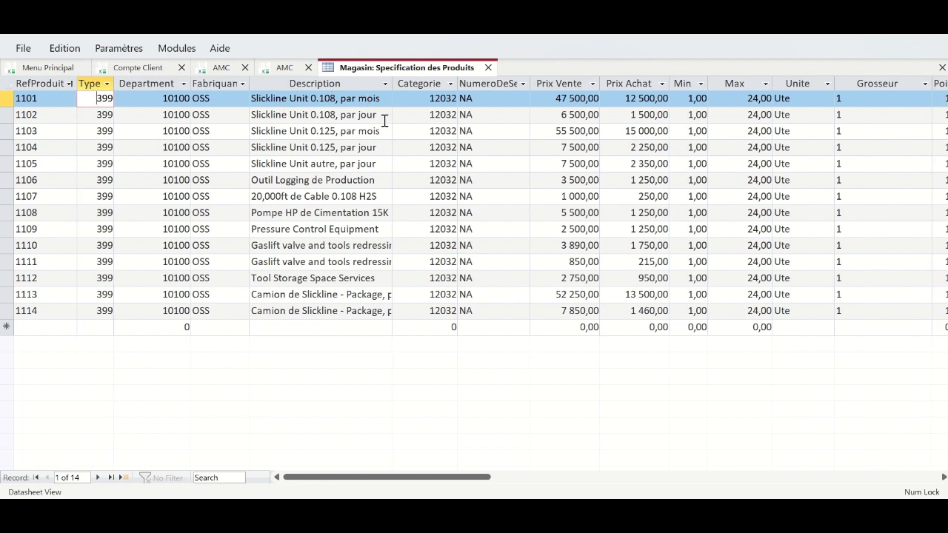
drag(393, 83, 419, 86)
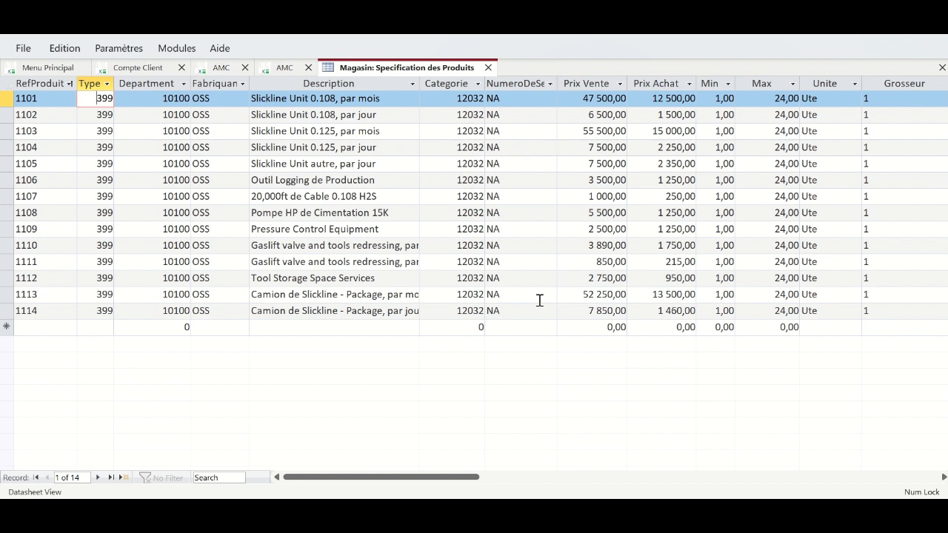
- Close the product datasheet, keeping its changed column layout, and refresh the product specifications form
click(488, 67)
click(428, 299)
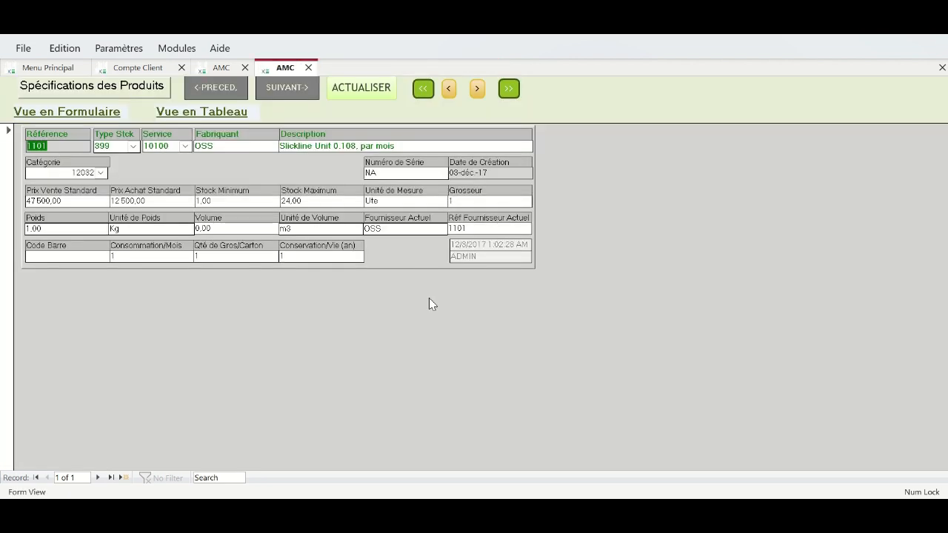
click(364, 85)
click(208, 89)
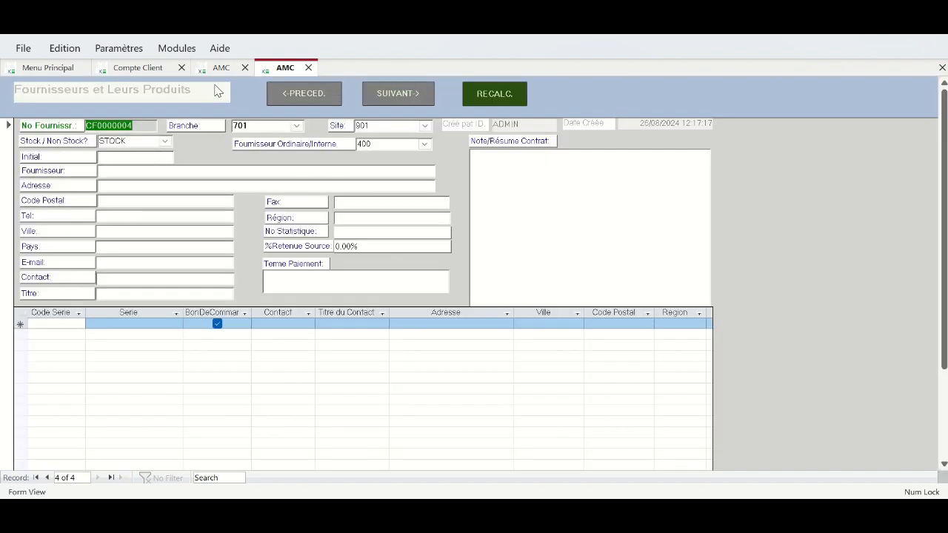
click(397, 94)
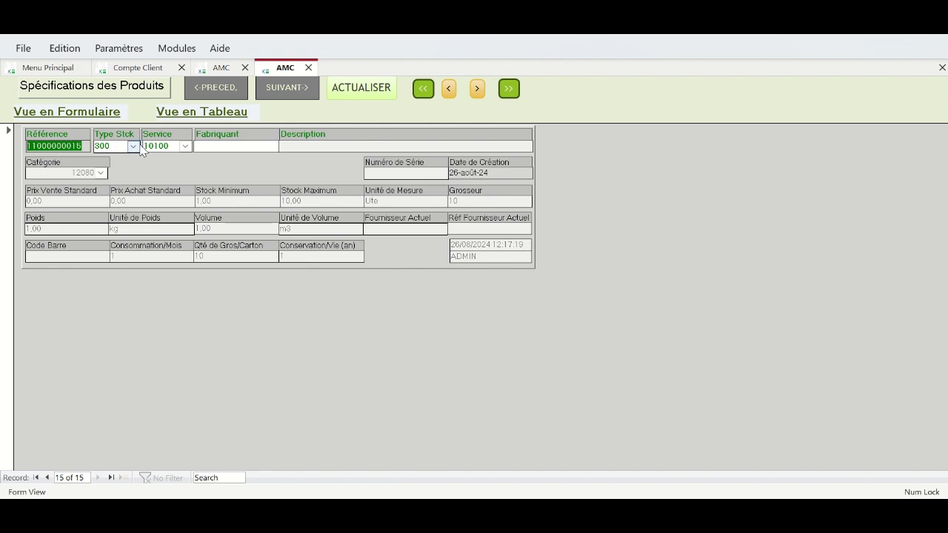
- Step back through the product records to the first one, 1101
click(46, 478)
click(46, 477)
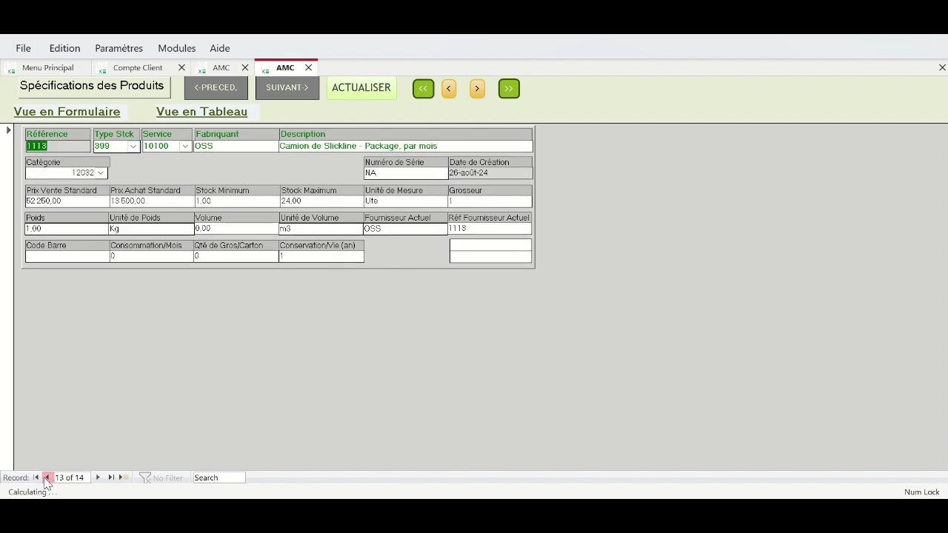
click(36, 477)
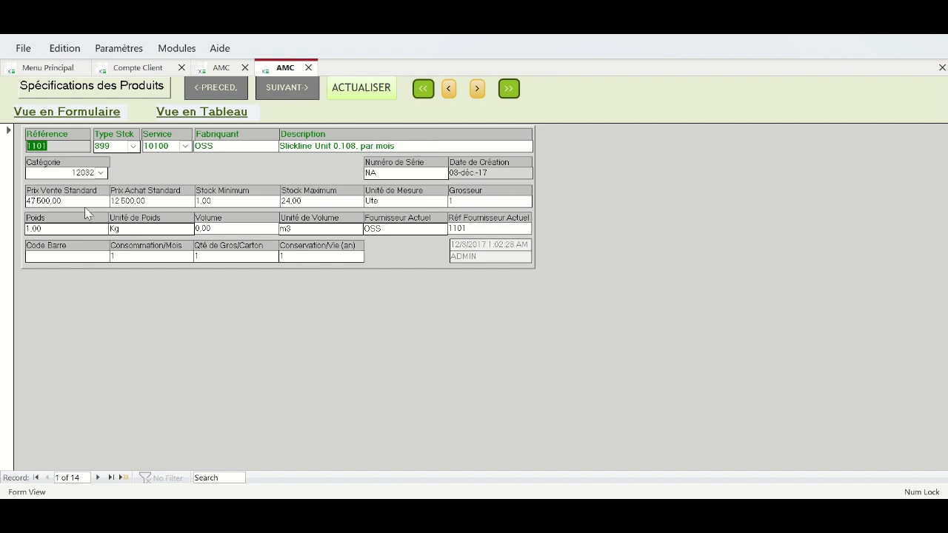
click(78, 114)
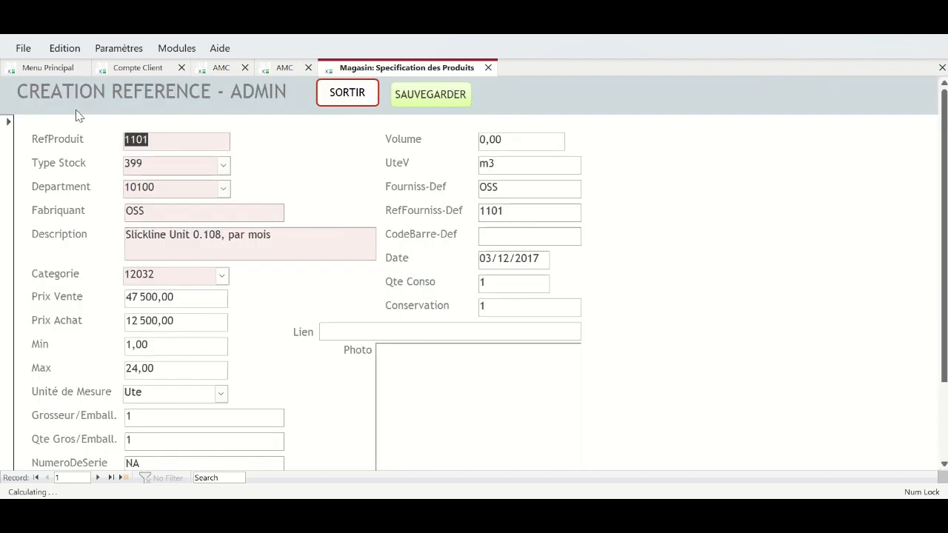
click(342, 96)
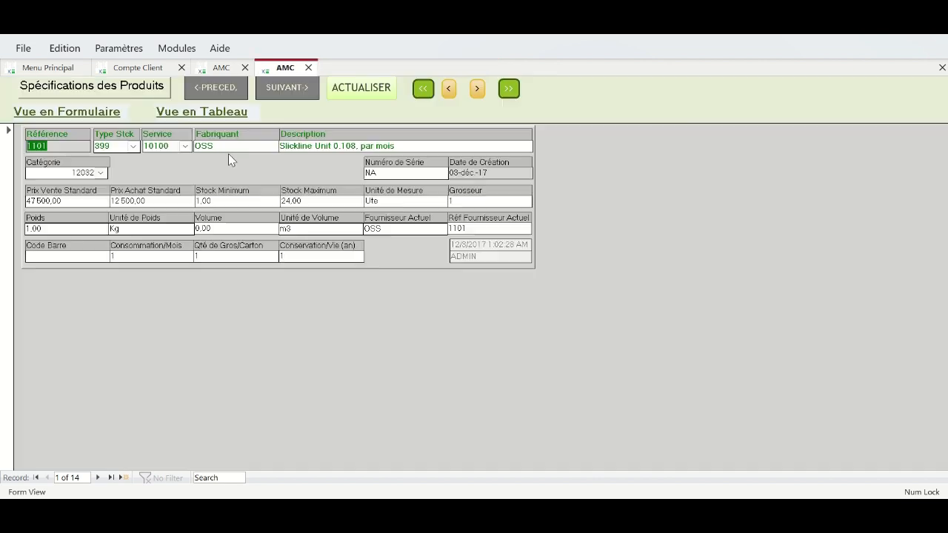
click(86, 114)
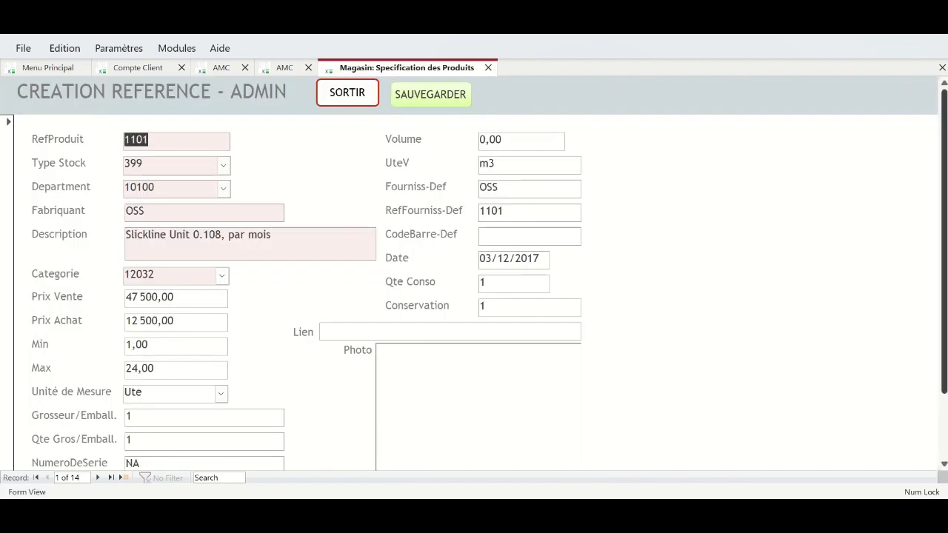
scroll(945, 291, down, 3)
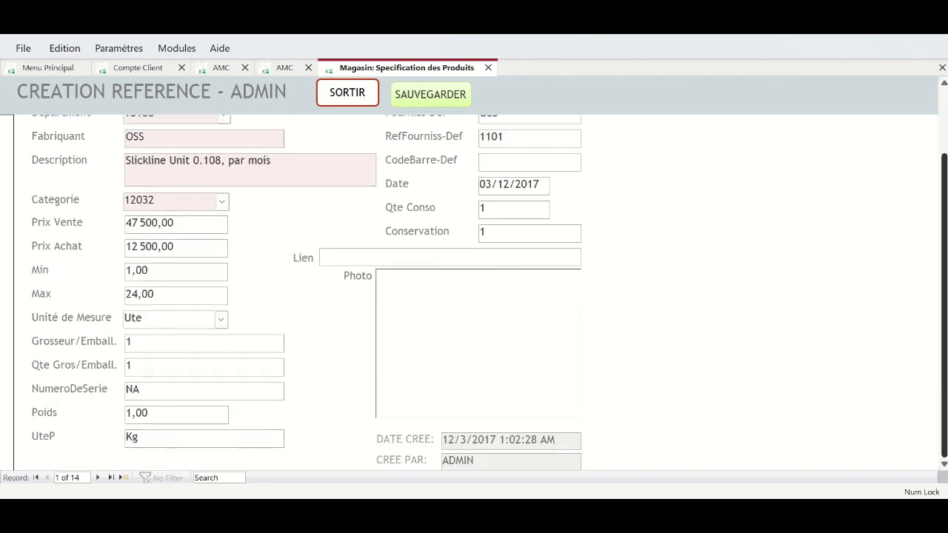
scroll(945, 291, up, 3)
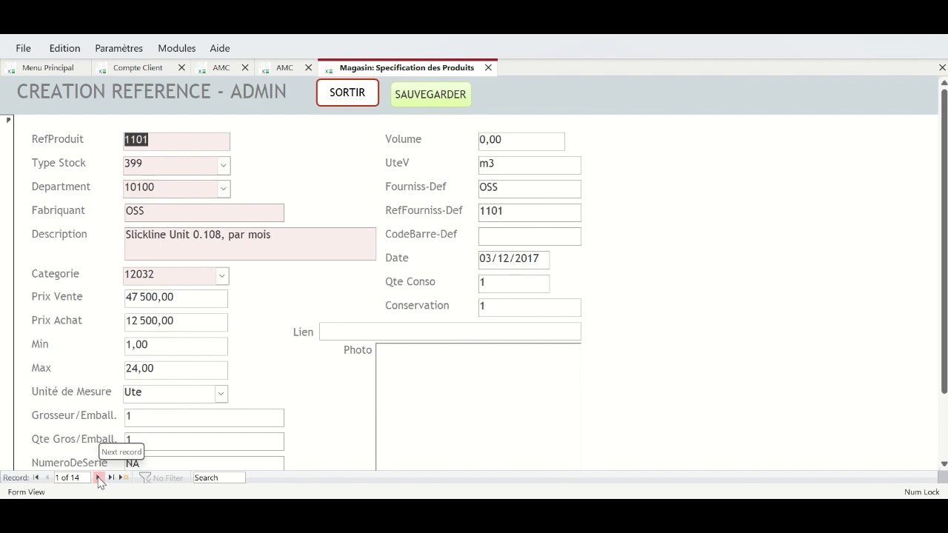
click(99, 477)
click(99, 478)
click(99, 477)
click(99, 478)
click(99, 477)
click(98, 477)
click(99, 478)
click(98, 478)
click(98, 477)
click(98, 477)
click(98, 477)
click(99, 477)
click(98, 477)
click(98, 477)
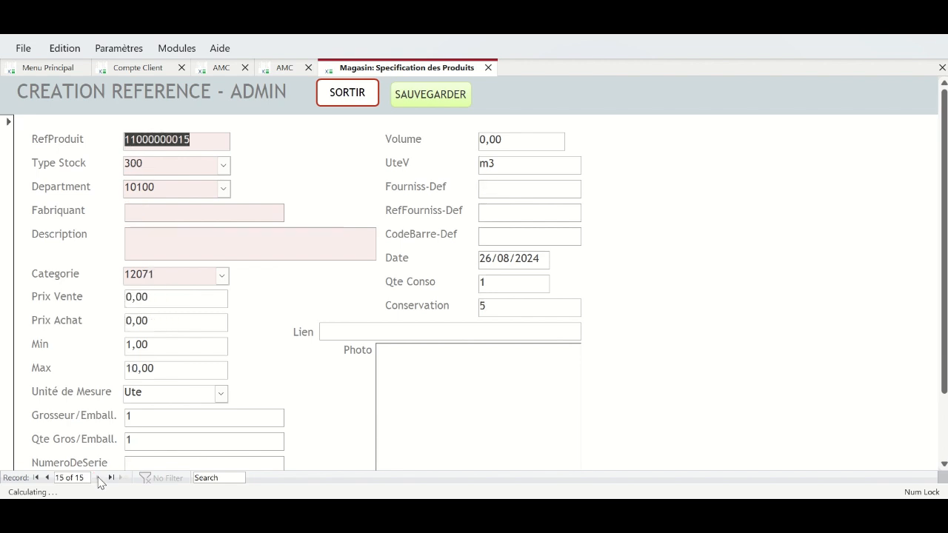
click(46, 477)
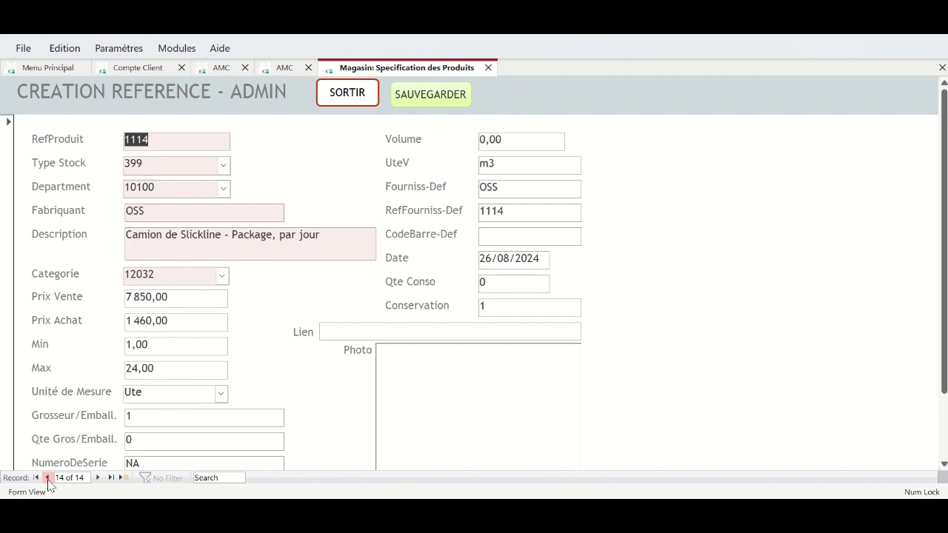
click(35, 477)
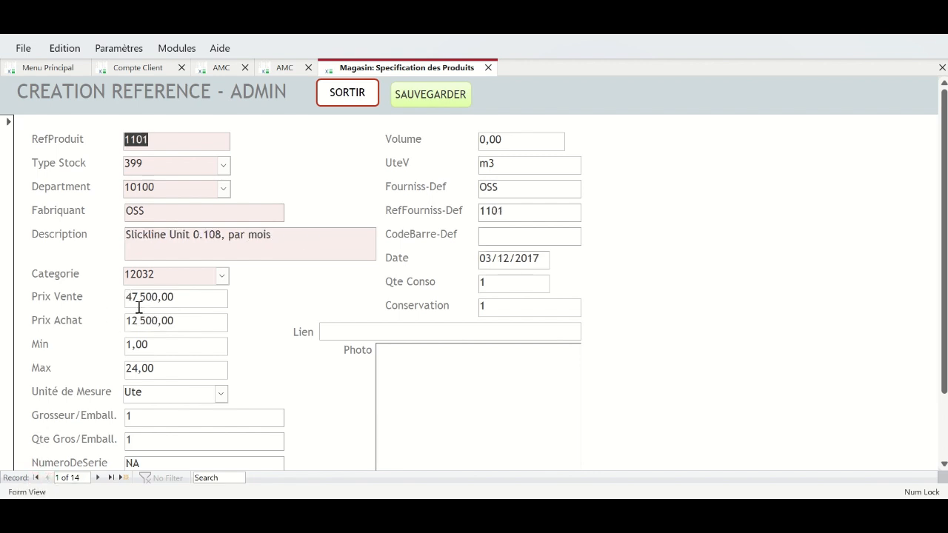
click(137, 296)
drag(137, 296, 124, 299)
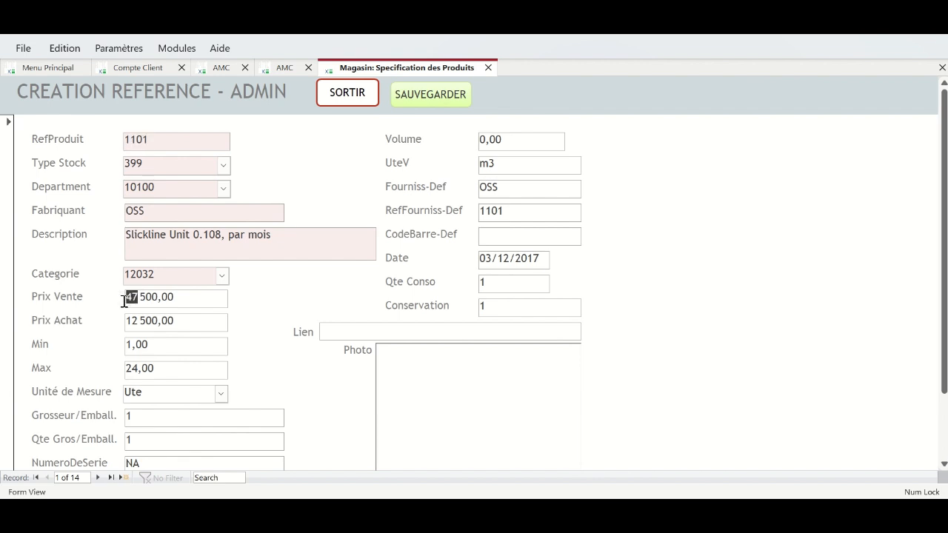
text(50)
key(BackSpace)
key(BackSpace)
text(47)
click(434, 100)
click(351, 98)
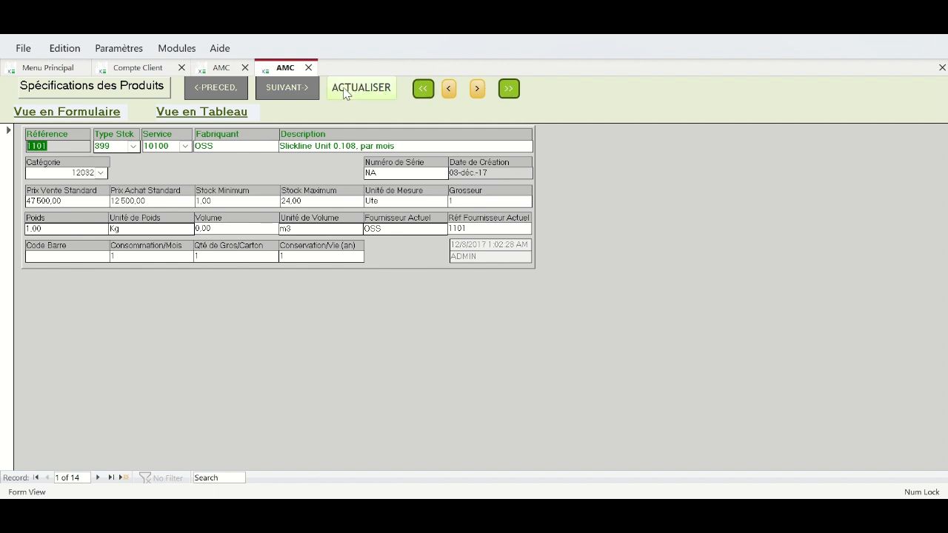
click(294, 89)
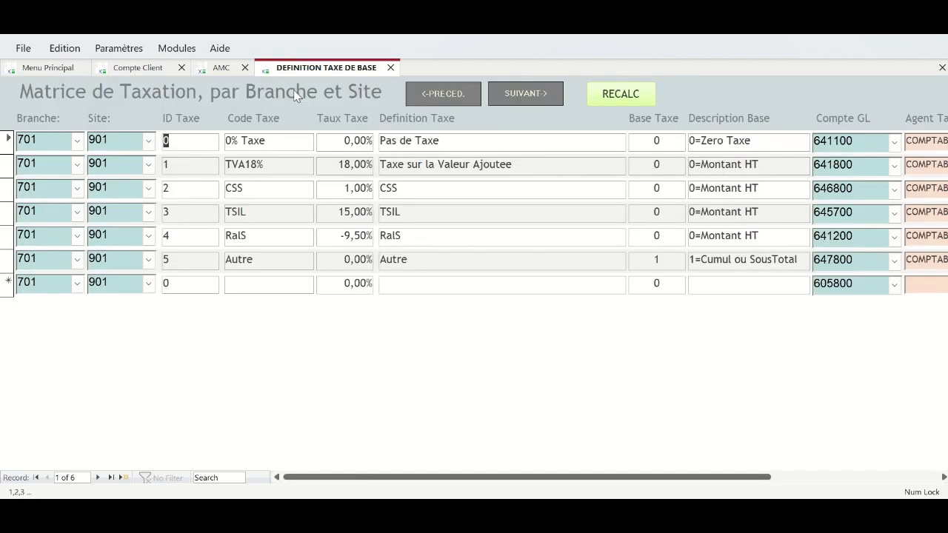
click(525, 95)
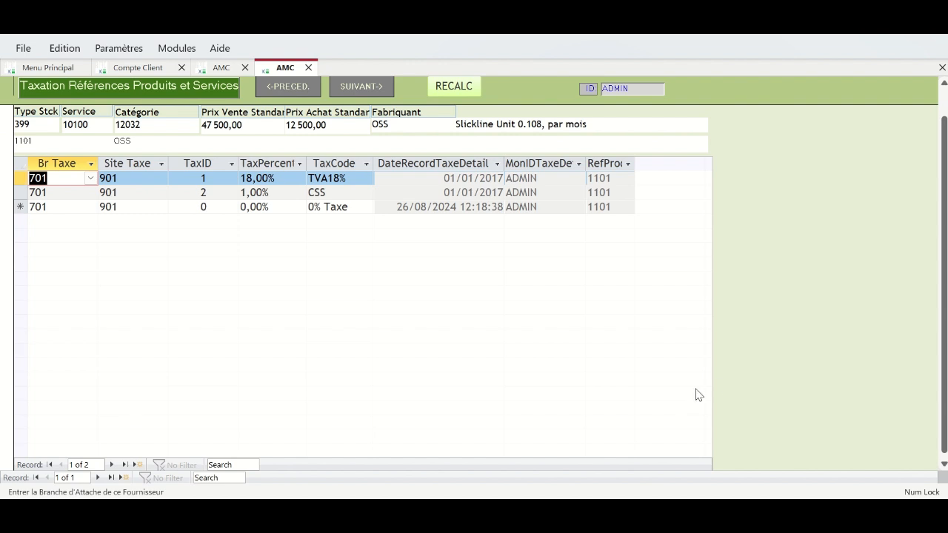
click(945, 96)
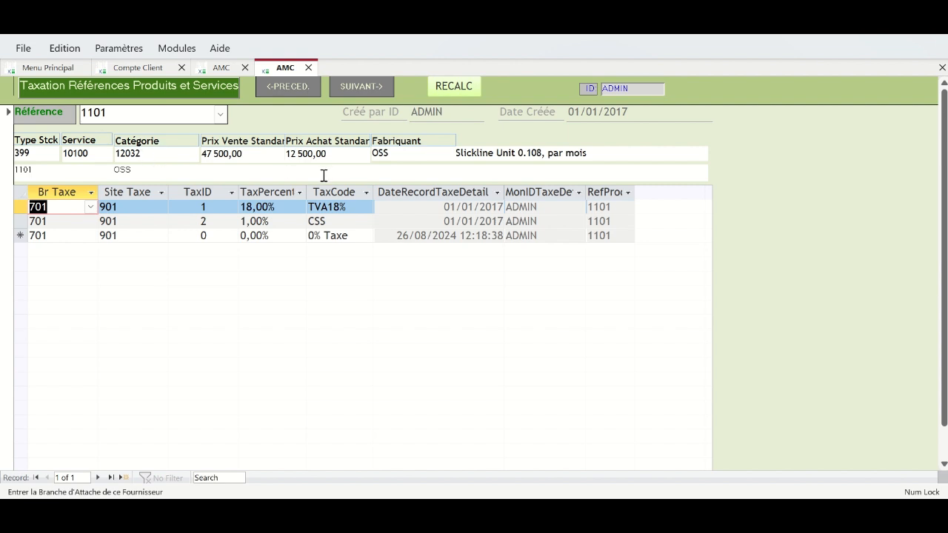
- Re-pick TVA18% as the first tax line for product 1101
click(524, 154)
drag(558, 155, 581, 155)
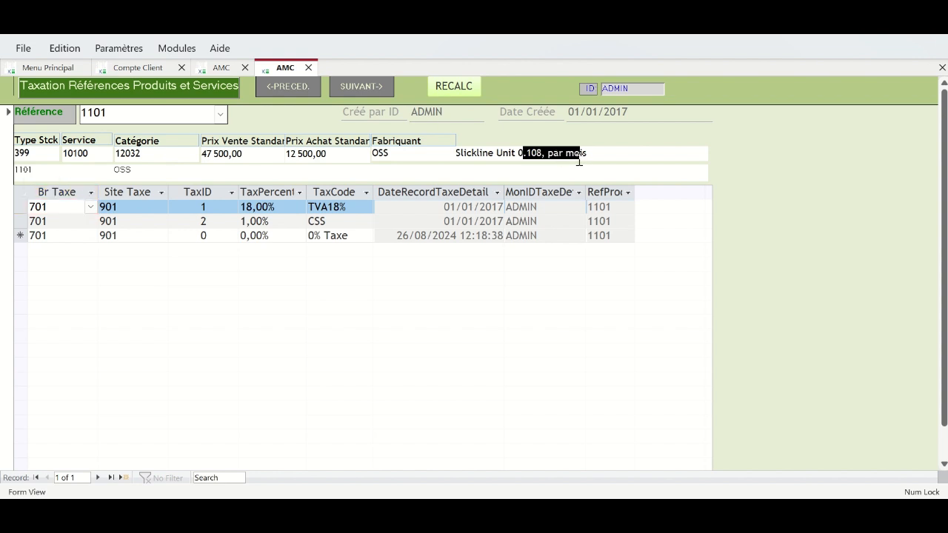
click(195, 206)
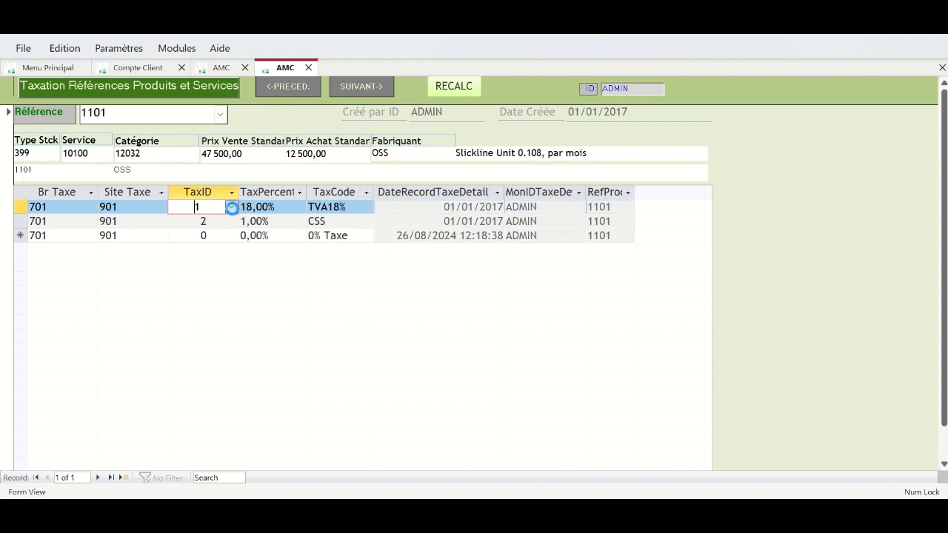
click(231, 207)
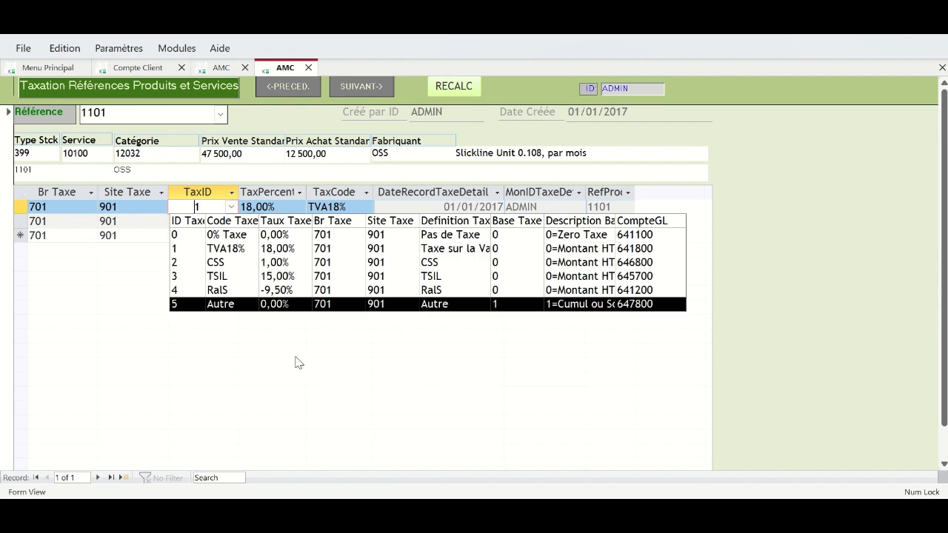
click(219, 251)
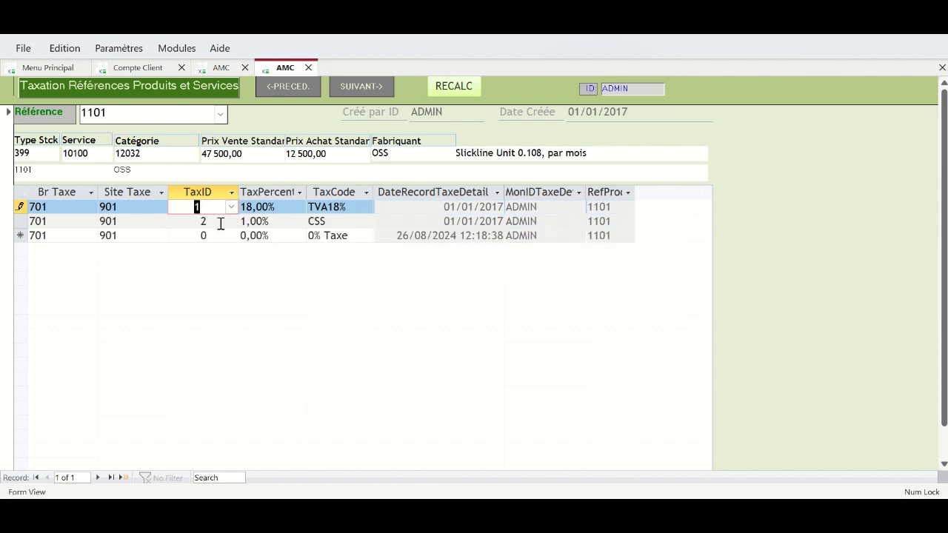
click(221, 222)
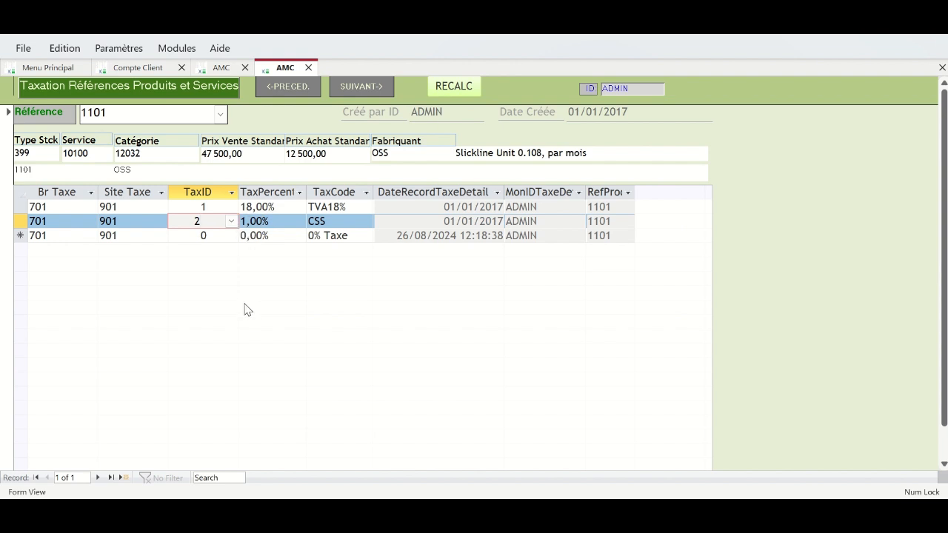
- Set the second tax line back to CSS and start a new blank taxation record
click(231, 221)
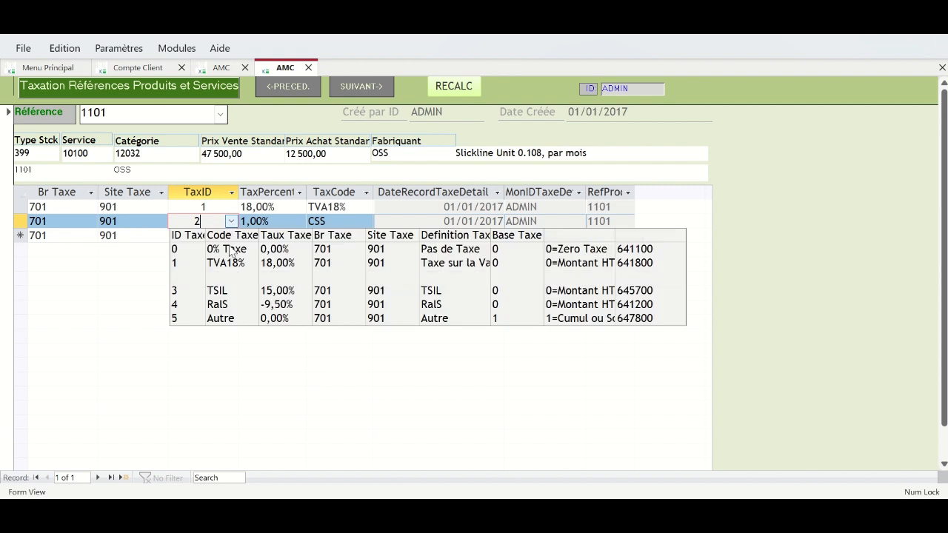
click(229, 250)
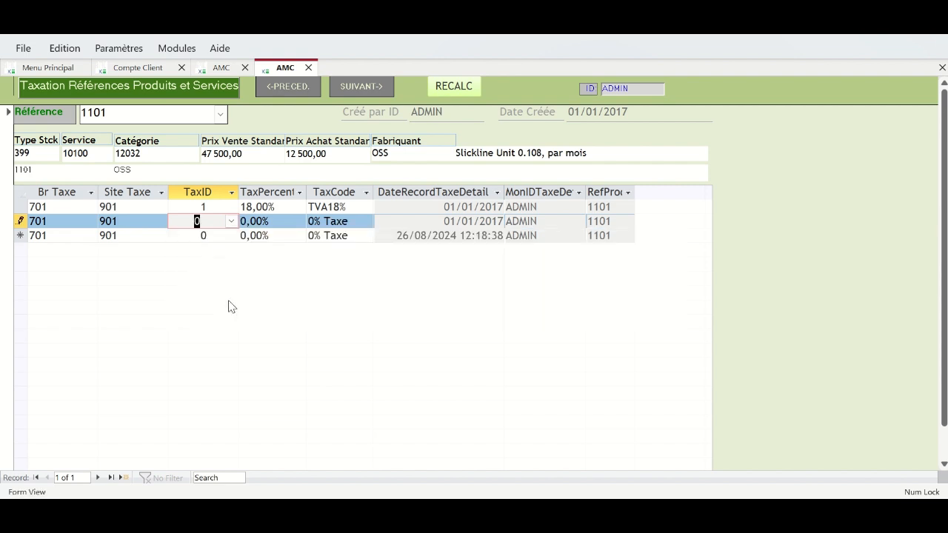
click(231, 221)
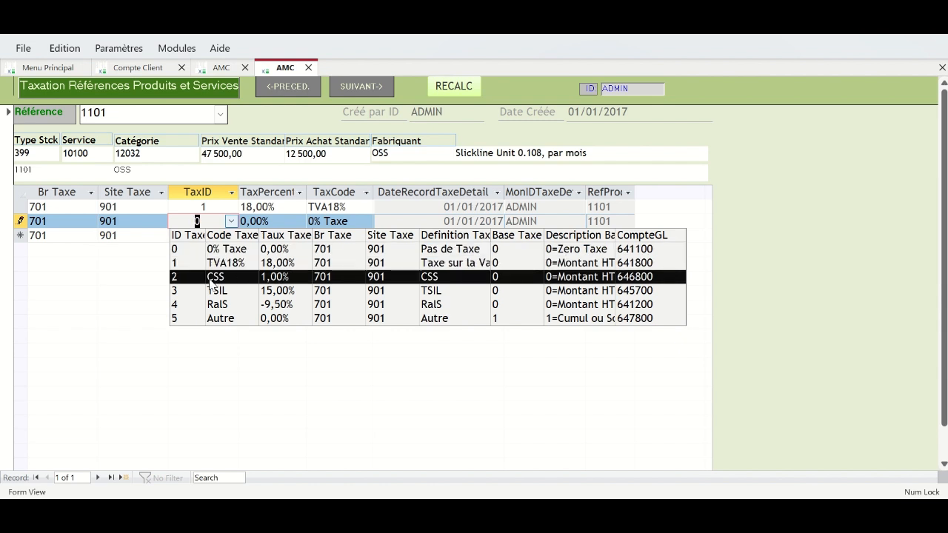
click(180, 280)
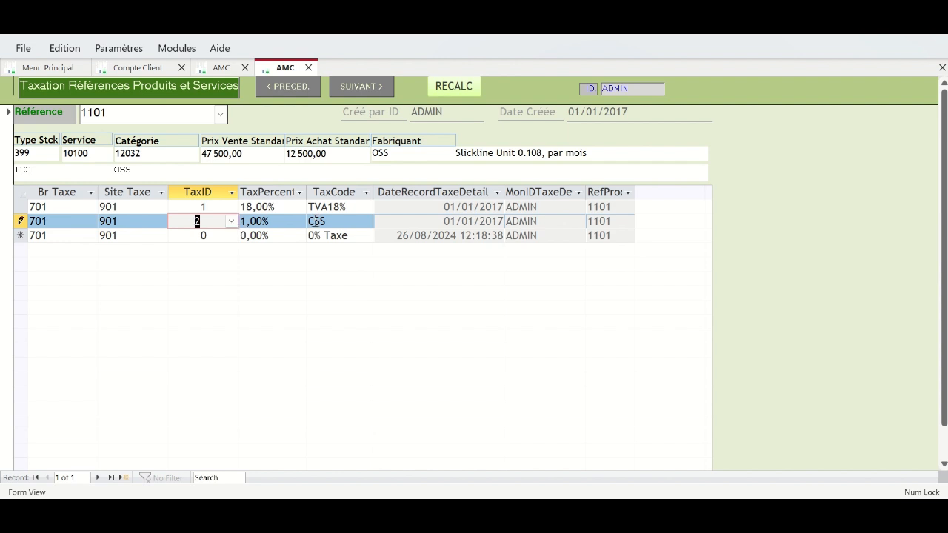
click(110, 478)
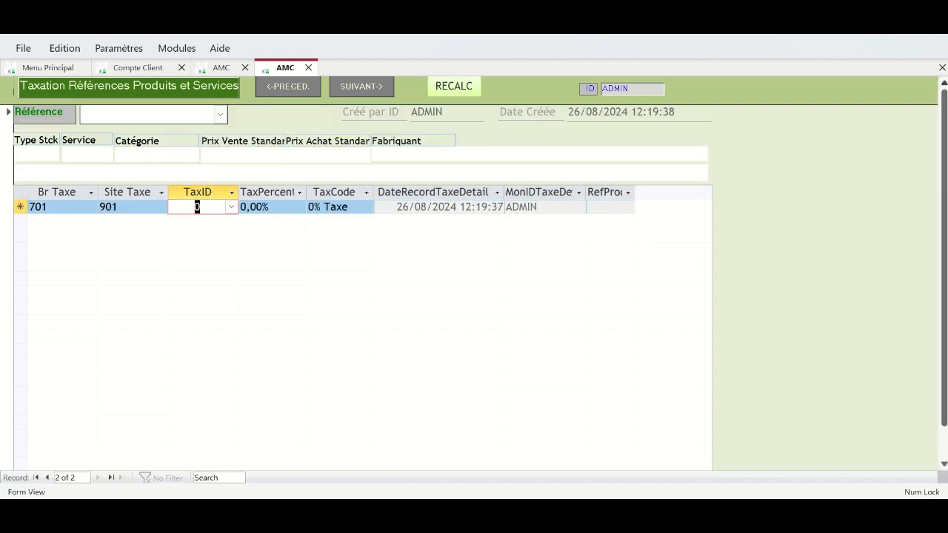
- Choose product 1103 and give its first tax line TVA18%
click(221, 115)
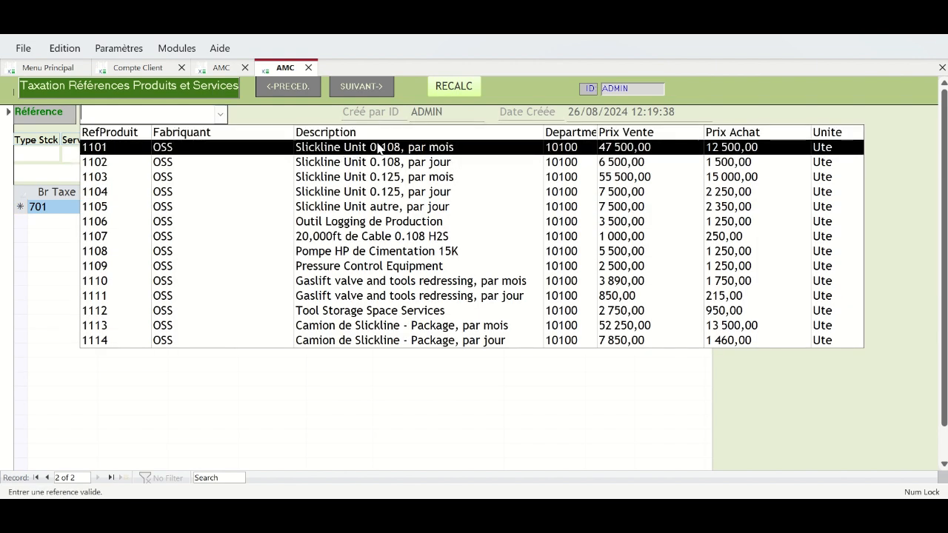
click(395, 177)
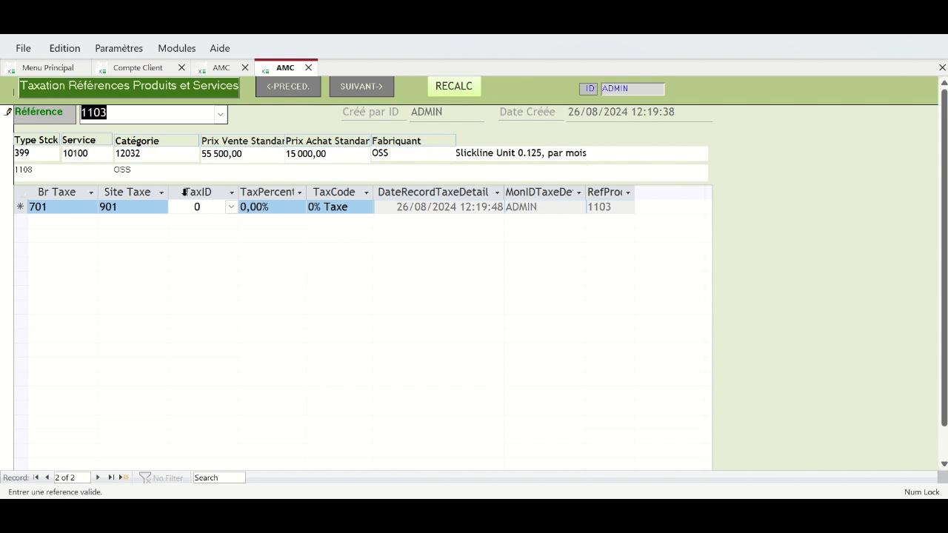
click(231, 209)
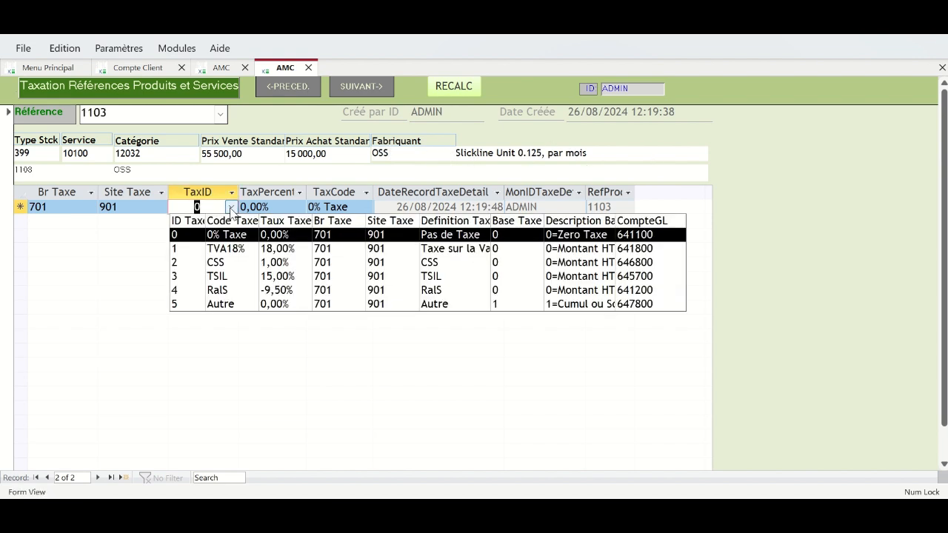
click(228, 246)
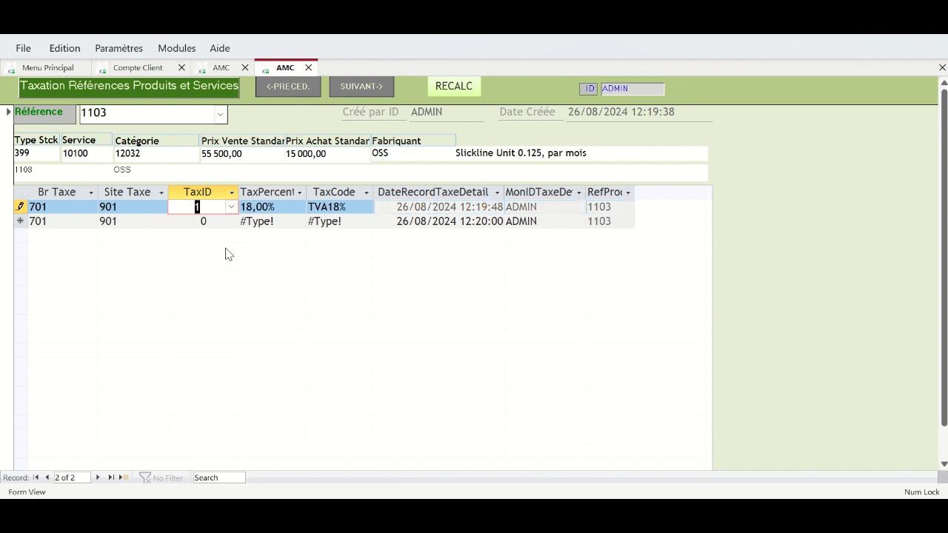
click(212, 224)
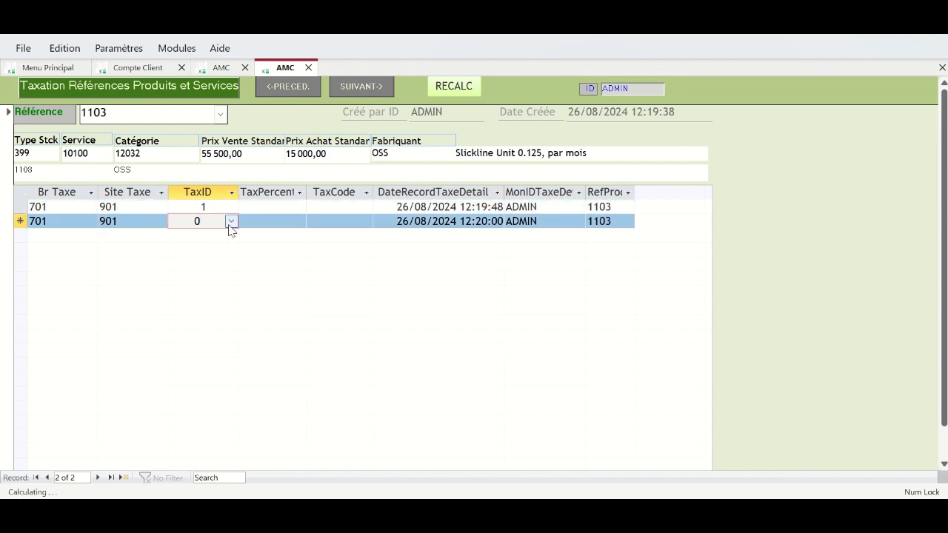
- Give 1103's second tax line CSS, leave the third at 0% Taxe, and continue to the store list
click(231, 222)
click(217, 277)
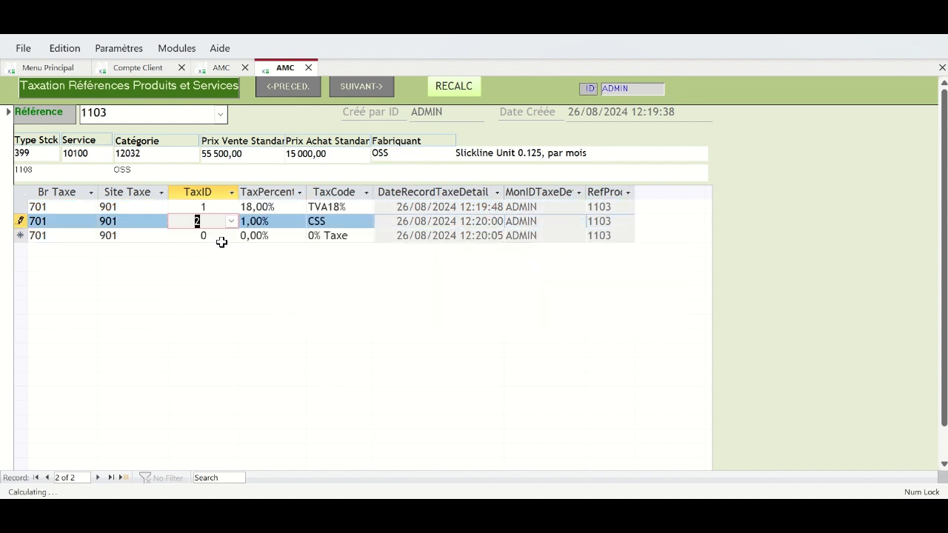
click(223, 236)
click(231, 235)
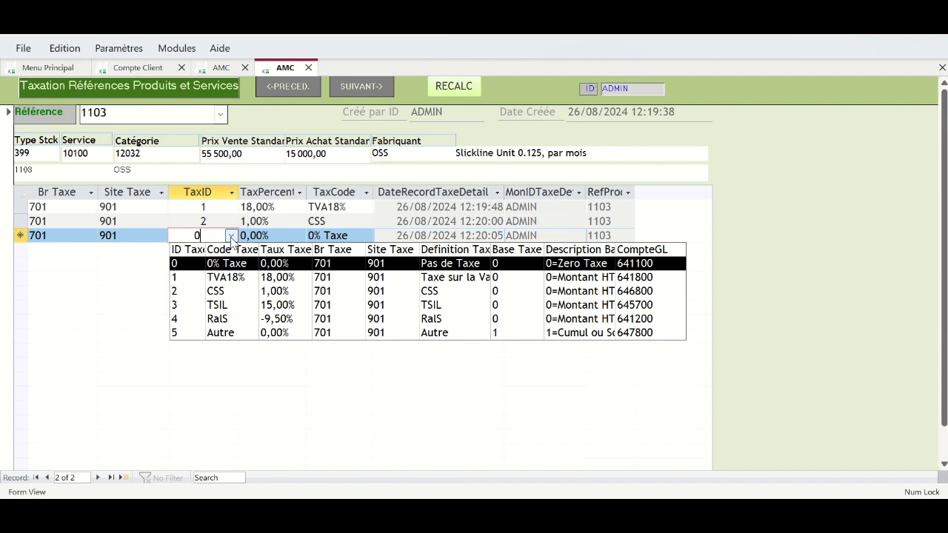
click(226, 380)
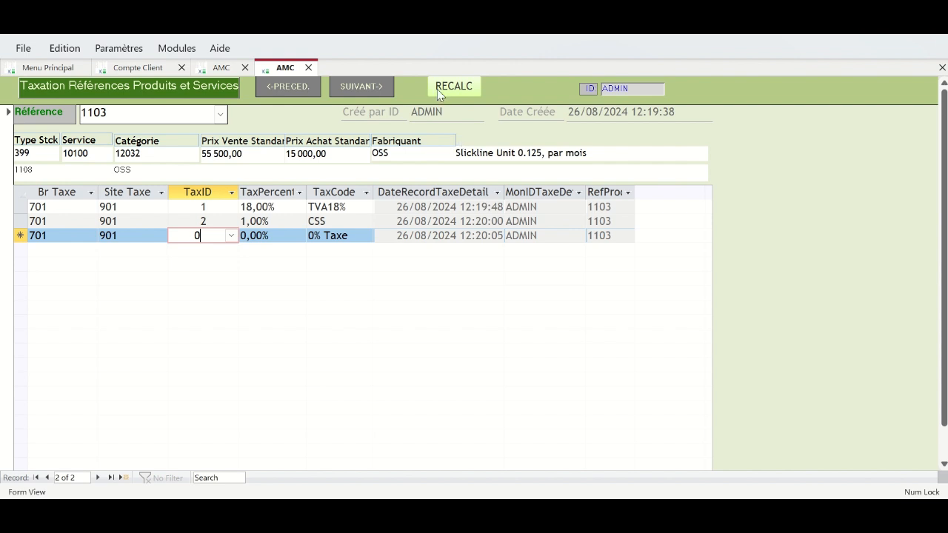
click(360, 87)
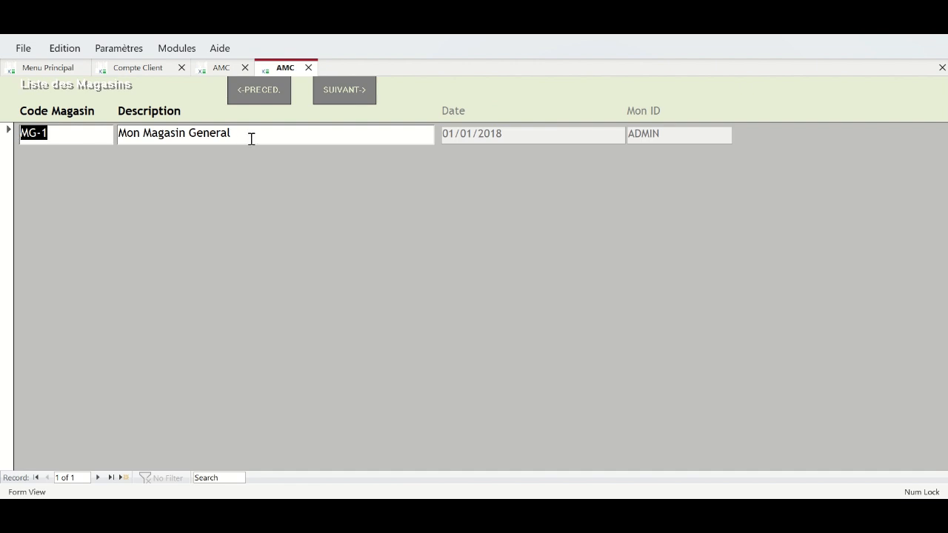
- Rename store MG-1's description to 'OSS Magasin LBV'
click(119, 136)
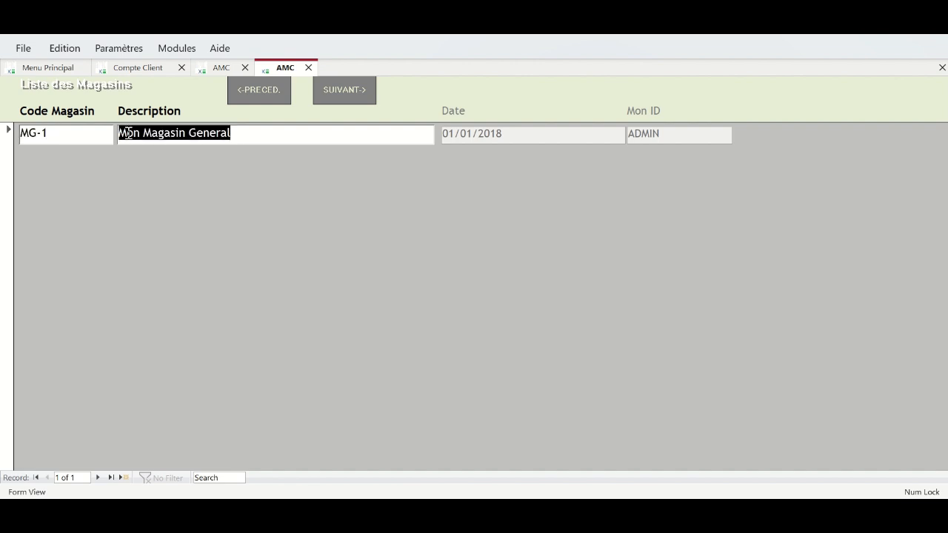
text(OSS Magabon)
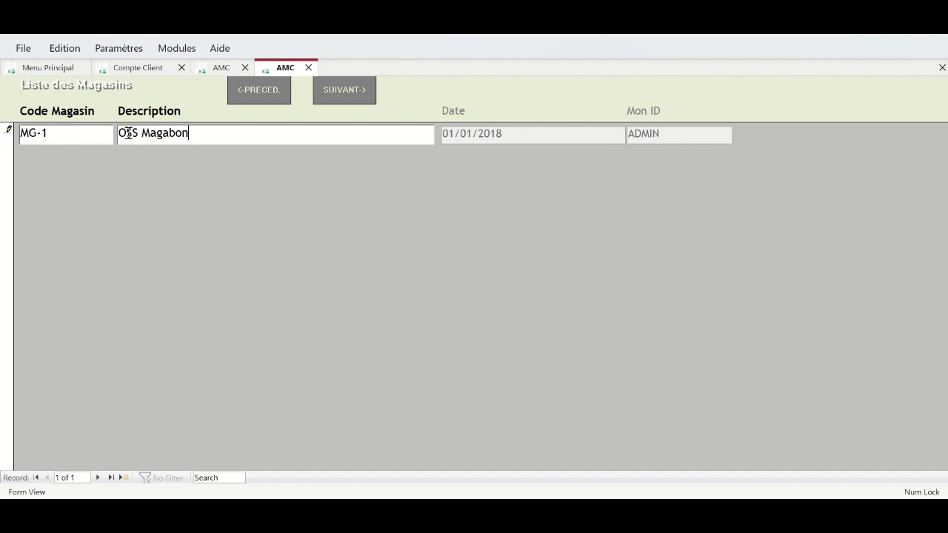
text( LBV)
click(170, 133)
key(BackSpace)
text(asin)
key(Delete)
key(Delete)
key(Delete)
- Add store MG-2 described 'OSS Magasin POG' and continue to the project list
click(99, 477)
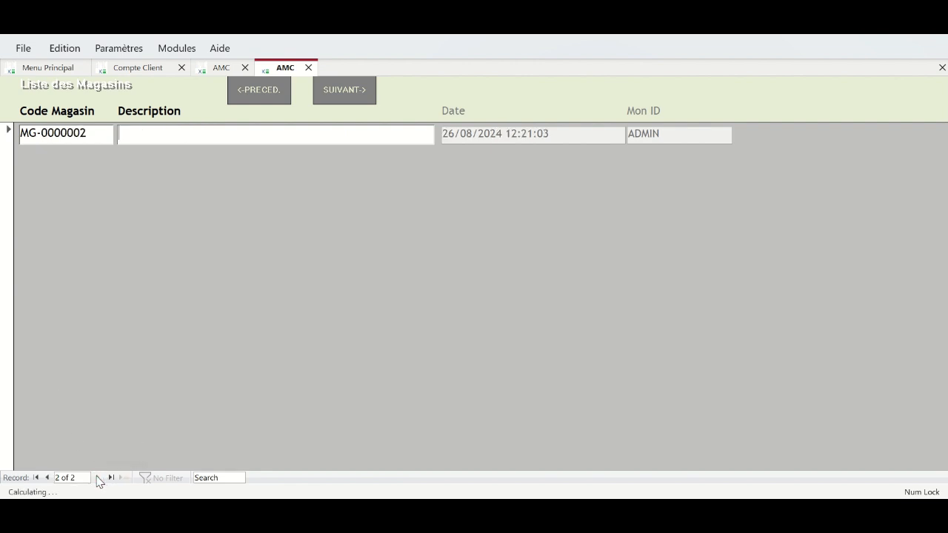
click(48, 477)
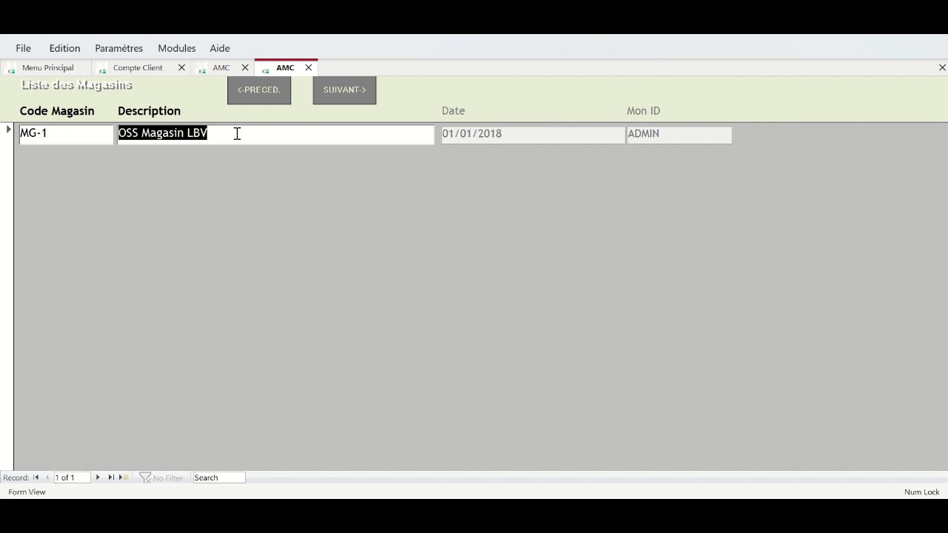
click(98, 477)
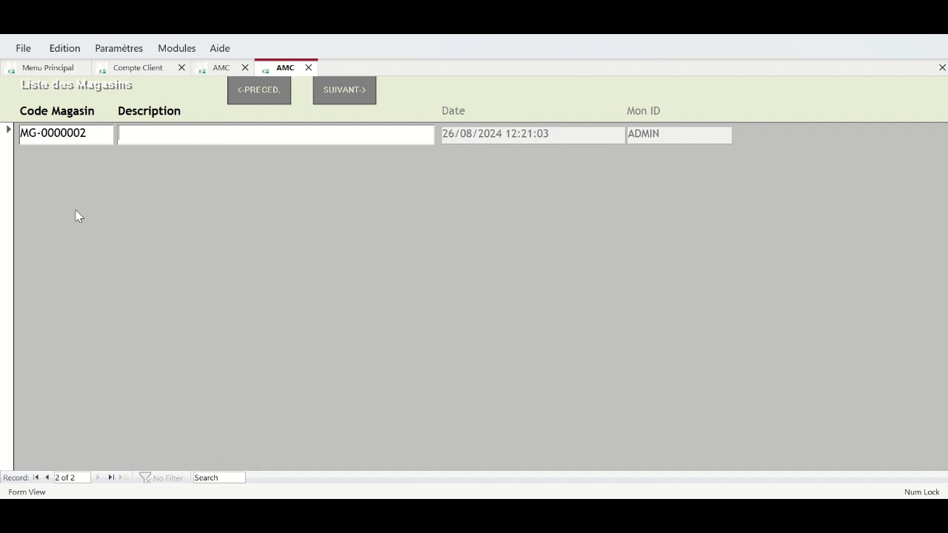
click(82, 133)
key(BackSpace)
key(BackSpace)
key(BackSpace)
key(BackSpace)
key(BackSpace)
key(BackSpace)
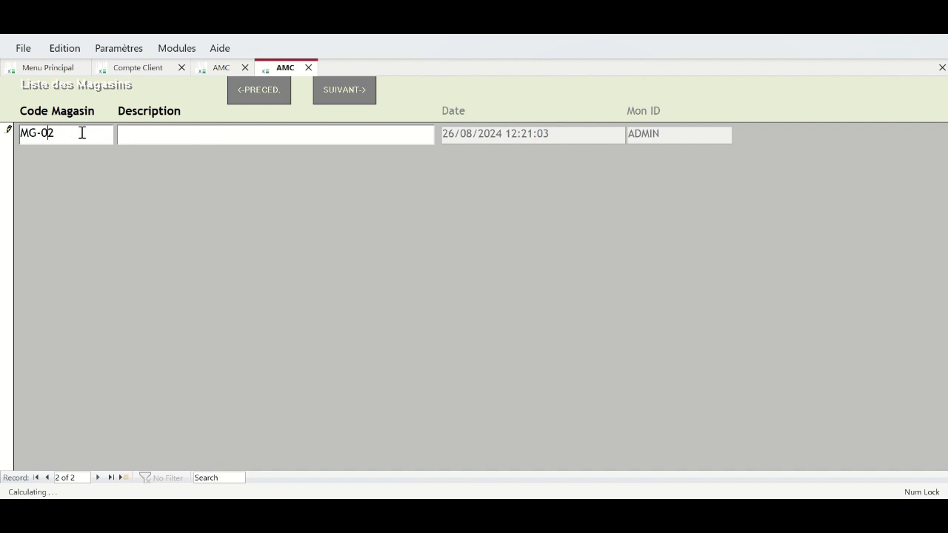
click(176, 132)
text(OSS Magasin)
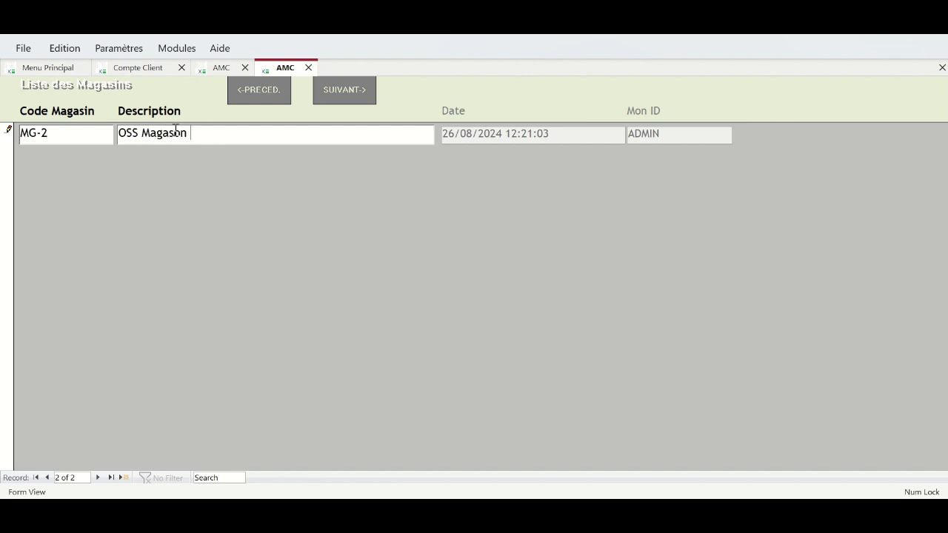
key(BackSpace)
key(BackSpace)
text(in POG)
click(97, 478)
click(345, 94)
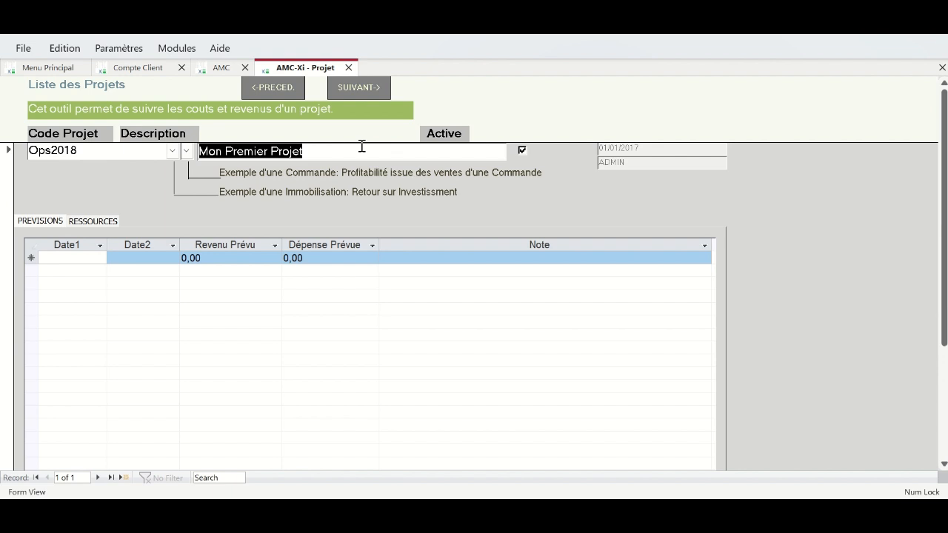
- Replace project code Ops2018 with CTTE FRC24
double_click(74, 150)
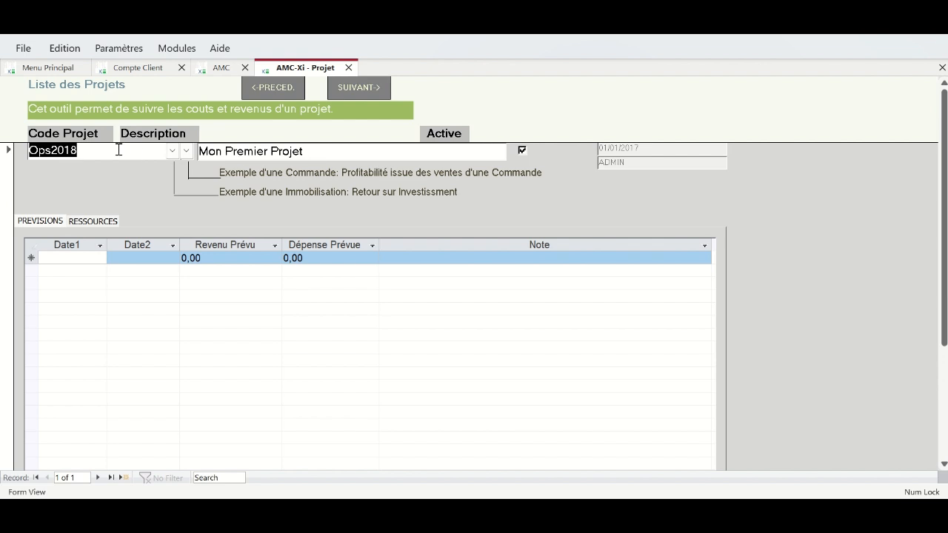
drag(109, 149, 25, 157)
text(C)
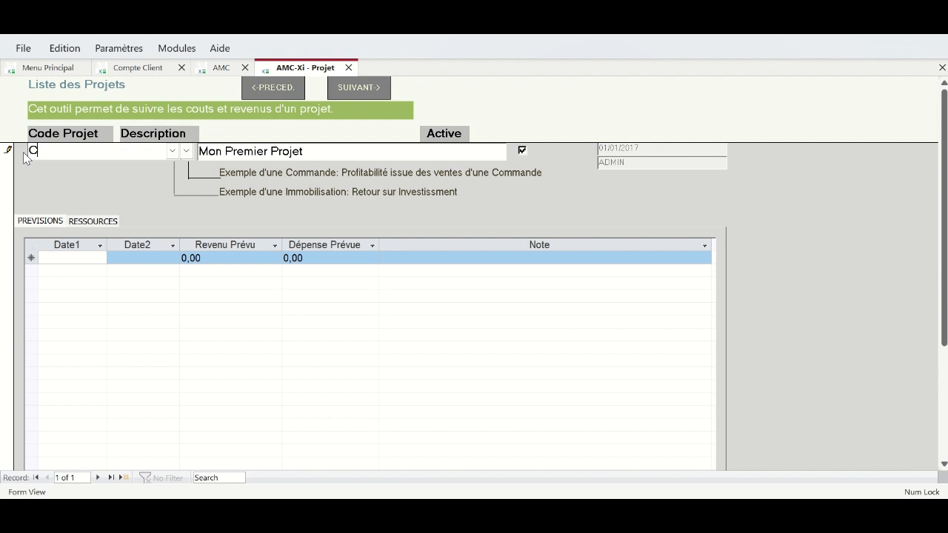
text(Total)
text( FRC)
key(BackSpace)
key(BackSpace)
key(BackSpace)
key(BackSpace)
key(BackSpace)
key(BackSpace)
key(BackSpace)
key(BackSpace)
key(BackSpace)
text(TTE FRC24)
- Overwrite the project description with 'Contract Slickline TTE 24'
click(310, 151)
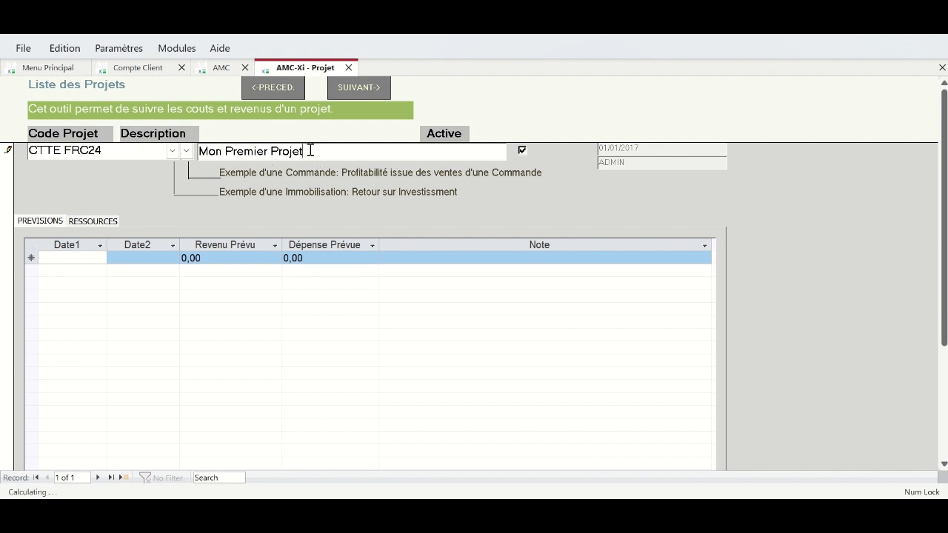
drag(310, 150, 197, 134)
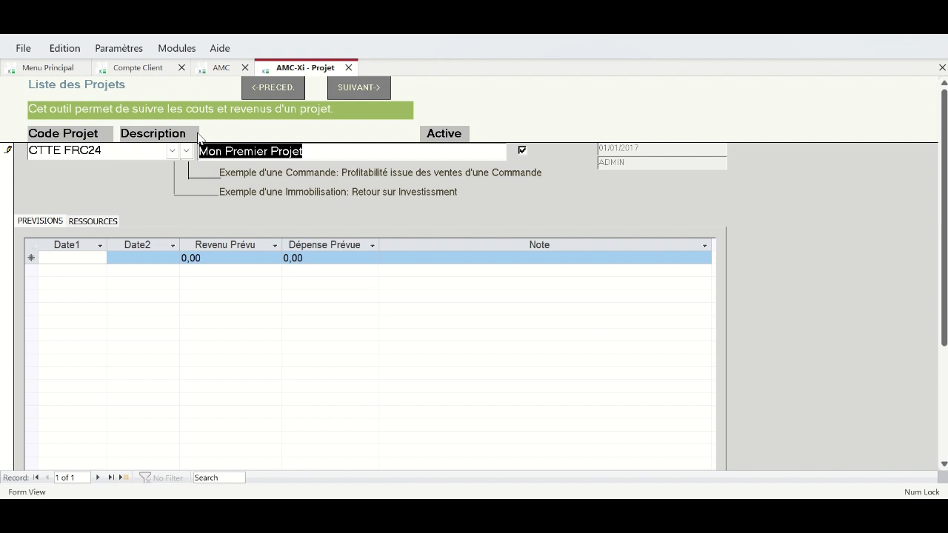
text(Contract Slickline TotalE)
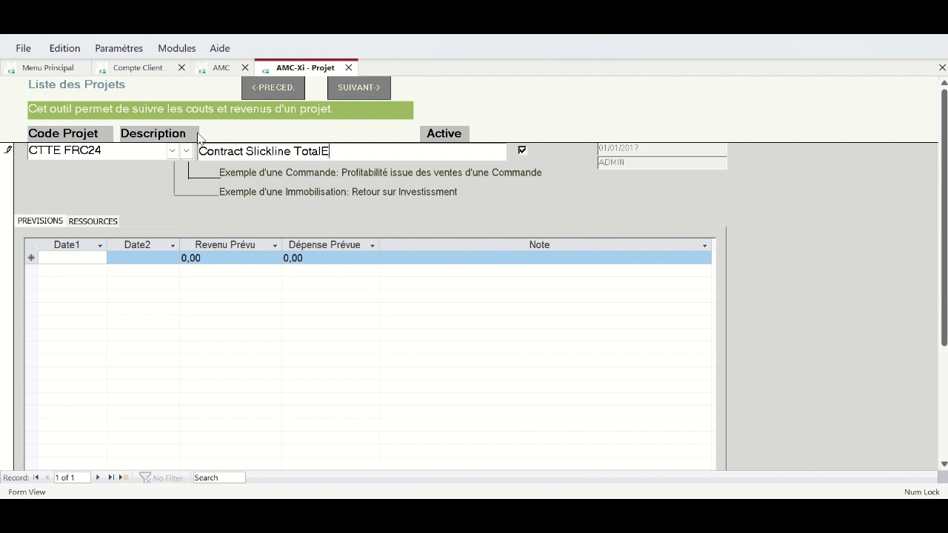
key(BackSpace)
key(BackSpace)
key(BackSpace)
key(BackSpace)
key(BackSpace)
text(RTE)
key(BackSpace)
key(BackSpace)
key(BackSpace)
text(TE 24)
- Set the forecast period from 01/08/2024 to 30/03/2026 using the calendars
click(81, 261)
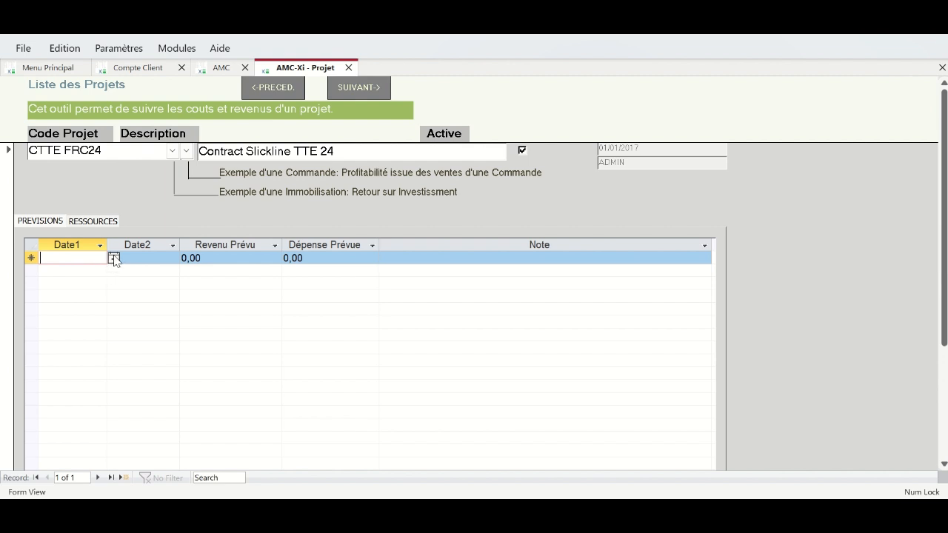
click(114, 258)
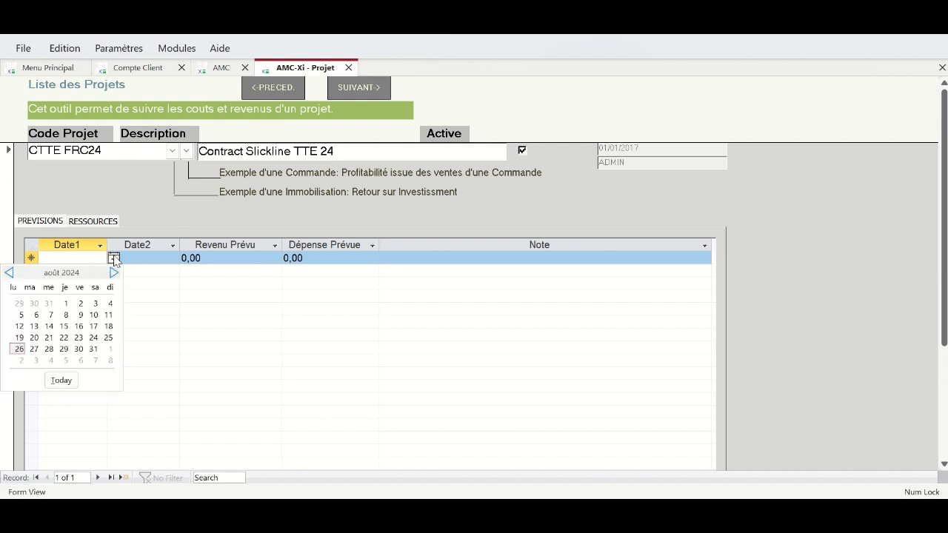
click(65, 303)
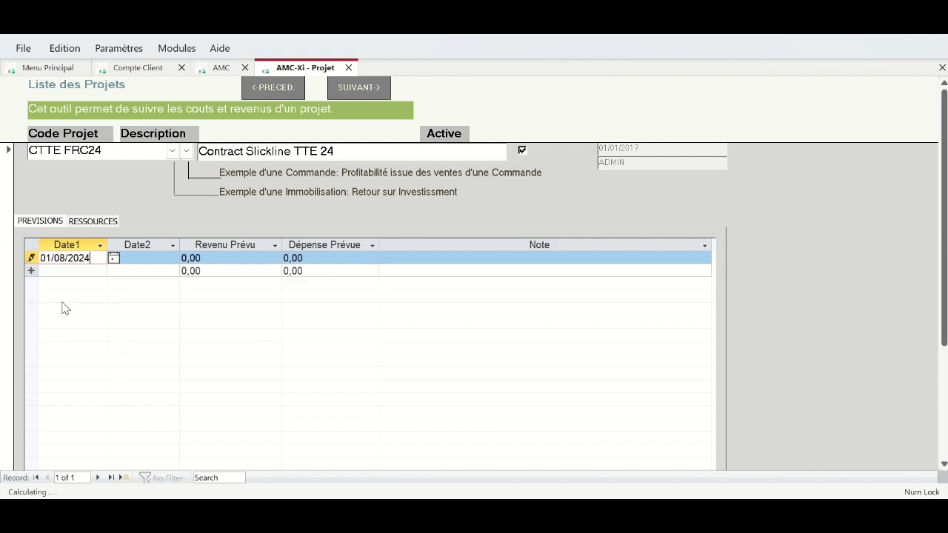
click(151, 258)
click(186, 259)
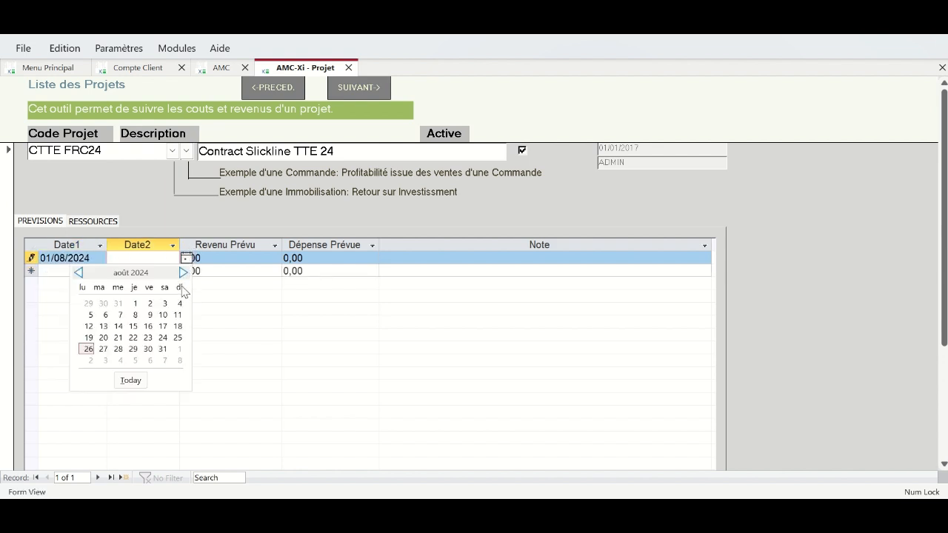
click(183, 272)
click(182, 273)
click(183, 272)
click(183, 273)
click(183, 273)
click(183, 273)
click(183, 272)
triple_click(183, 273)
double_click(182, 273)
triple_click(182, 272)
double_click(182, 272)
click(182, 273)
click(183, 272)
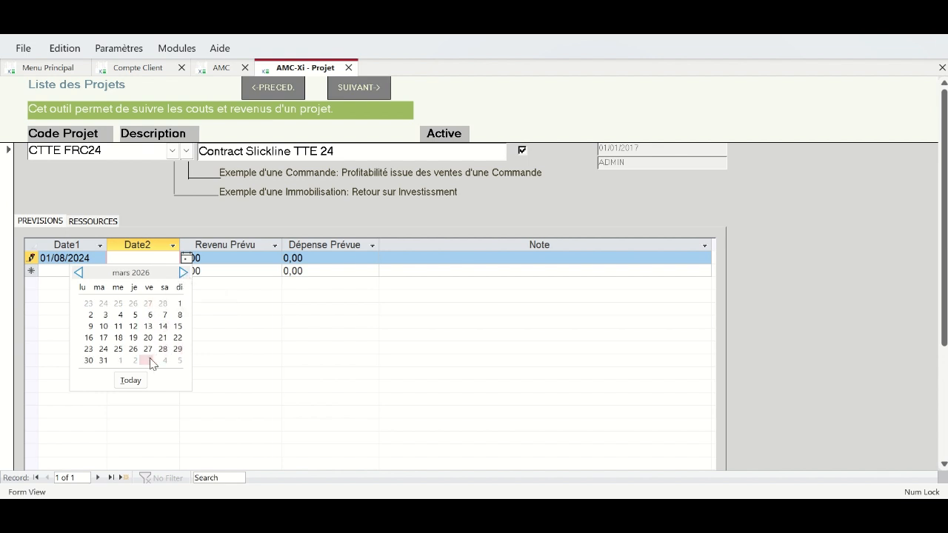
click(89, 360)
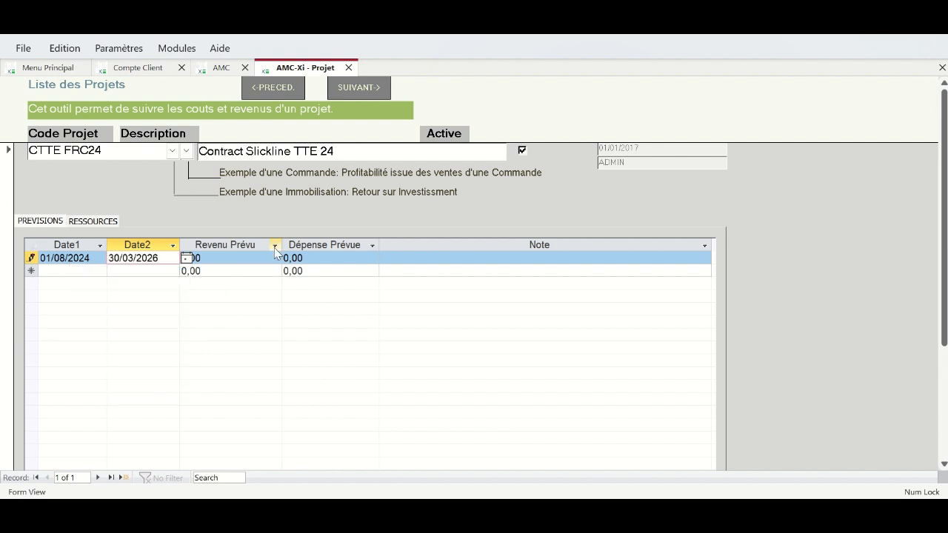
- Enter revenue 2 000 000, expense 10 000 000 and the note 'Previsions Nette'
key(Tab)
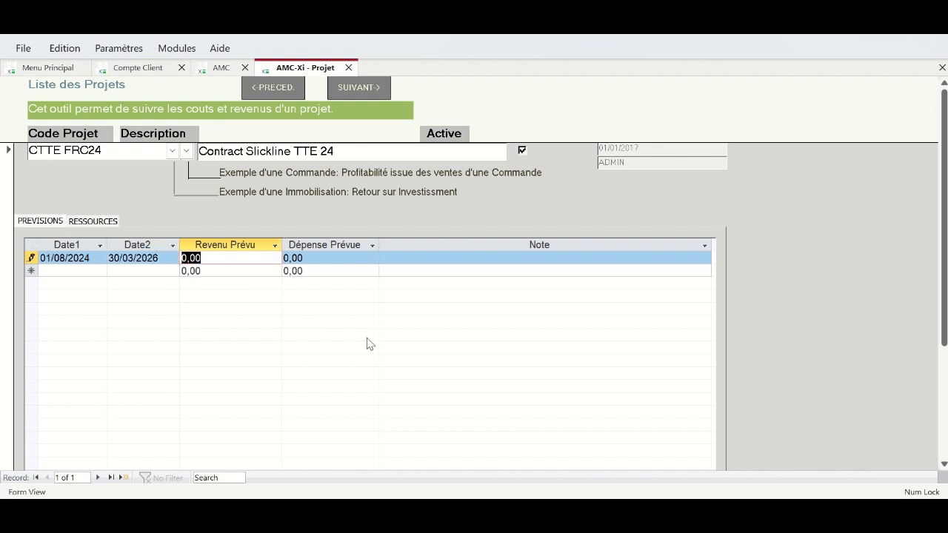
text(2000000)
key(Tab)
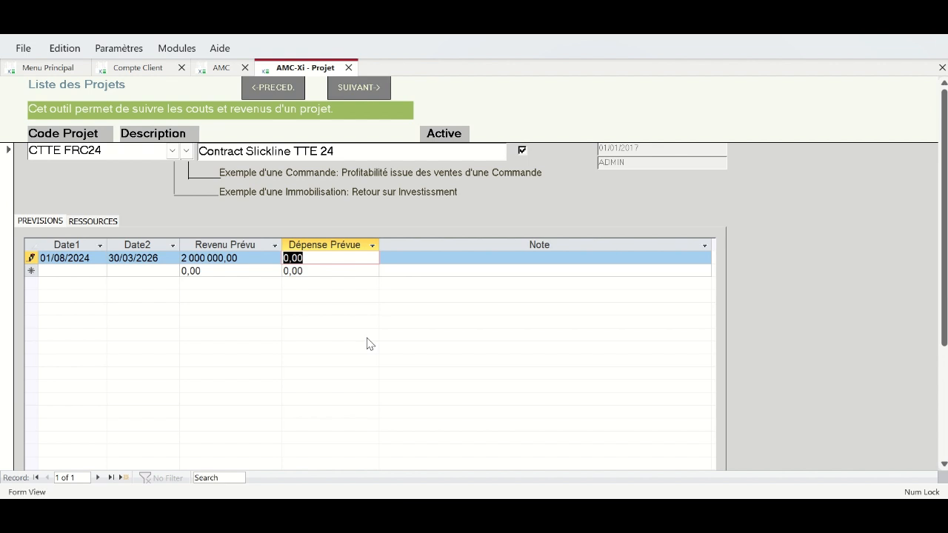
text(10000000)
key(Tab)
text(Depense)
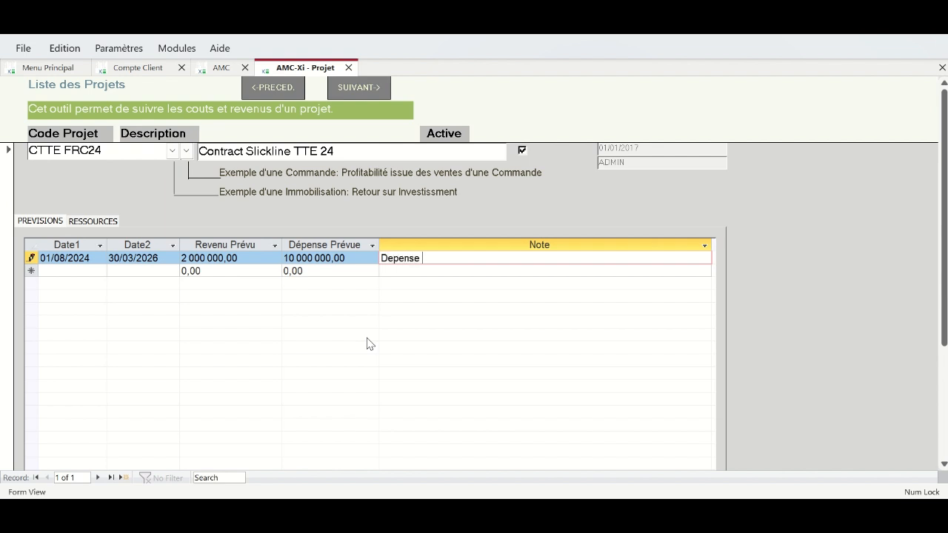
key(BackSpace)
key(BackSpace)
key(BackSpace)
key(BackSpace)
key(BackSpace)
key(BackSpace)
key(BackSpace)
text(Previsions Nettes)
key(BackSpace)
- Open a new blank project record with its header fields in view
click(99, 478)
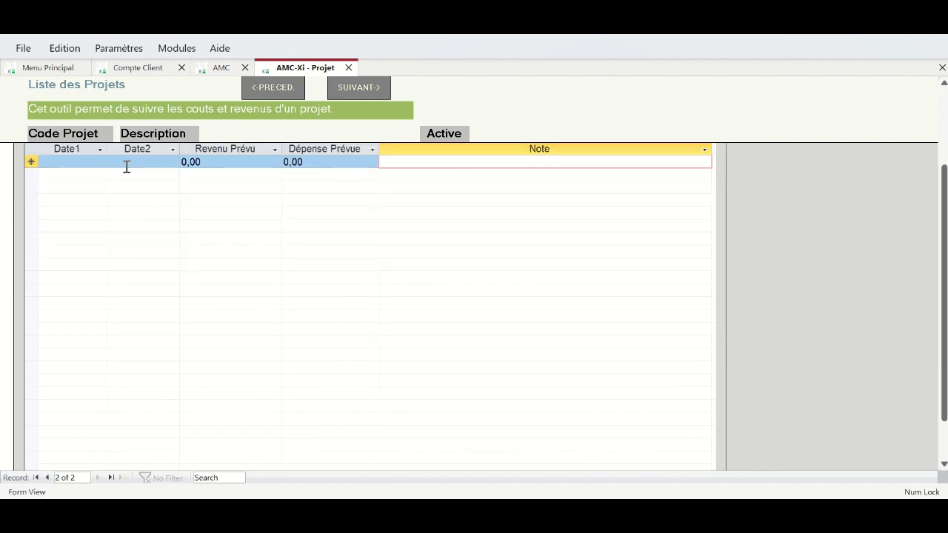
click(943, 124)
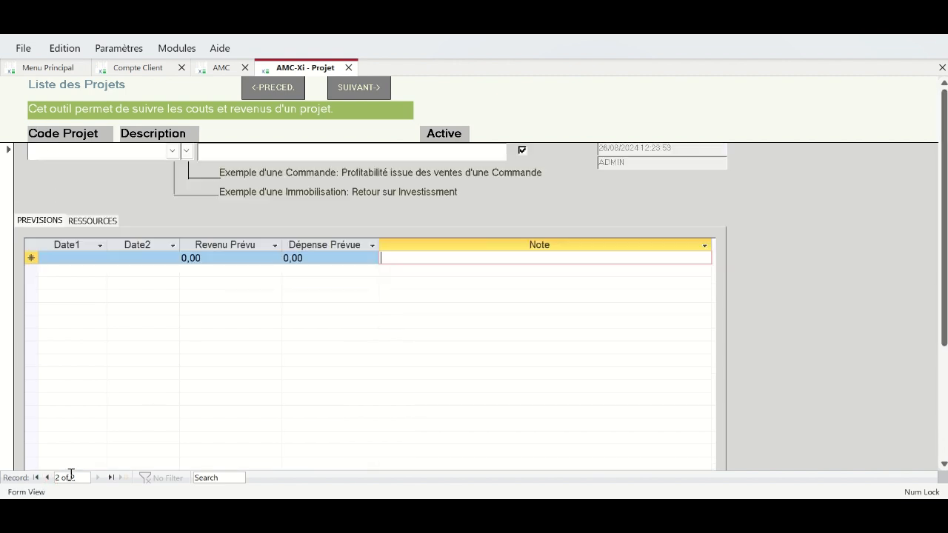
click(47, 478)
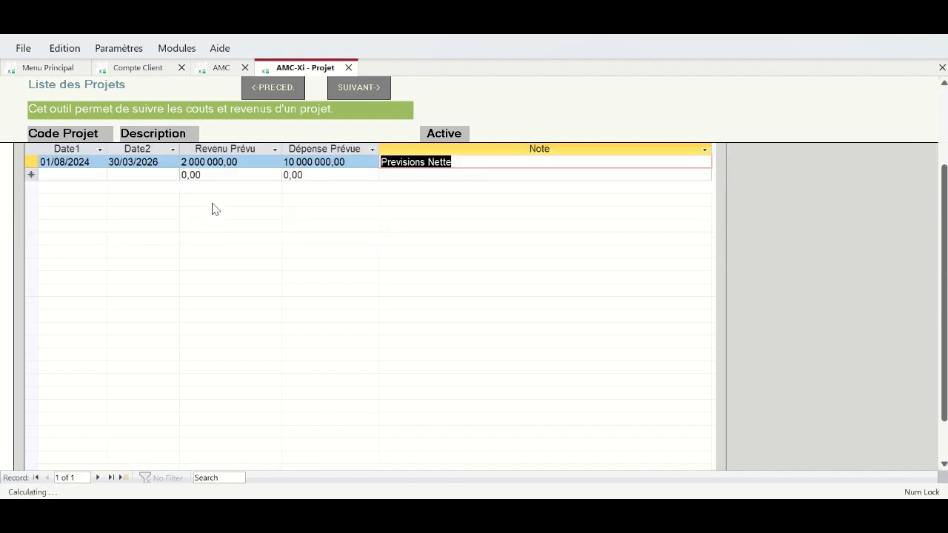
click(944, 108)
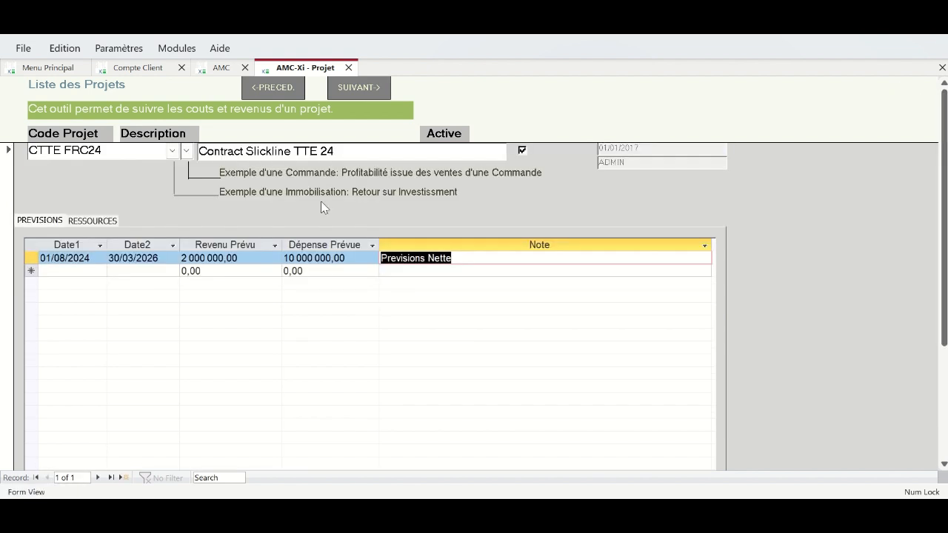
click(100, 479)
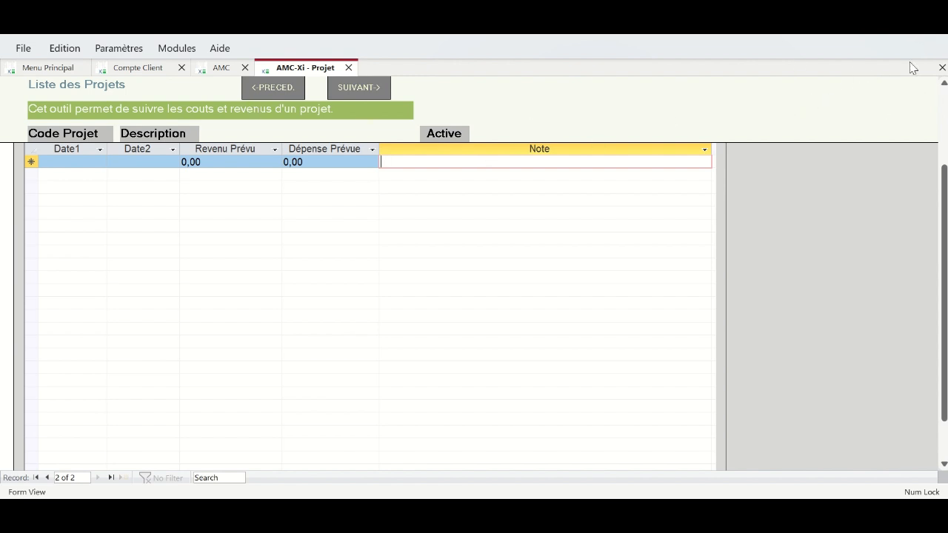
drag(946, 214, 945, 101)
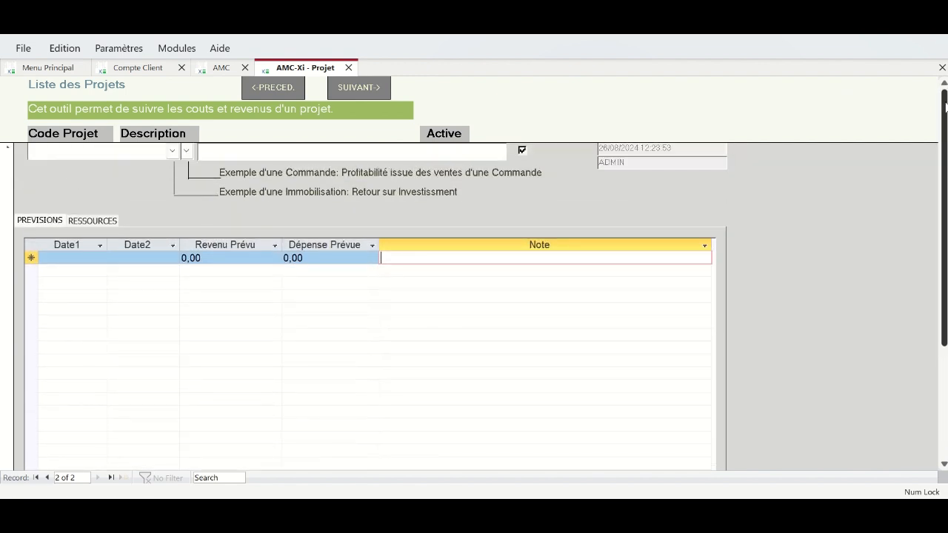
- Enter project code CPER0021 and description 'Slickline Perenco 21 - 10ans'
click(77, 154)
text(CPER00)
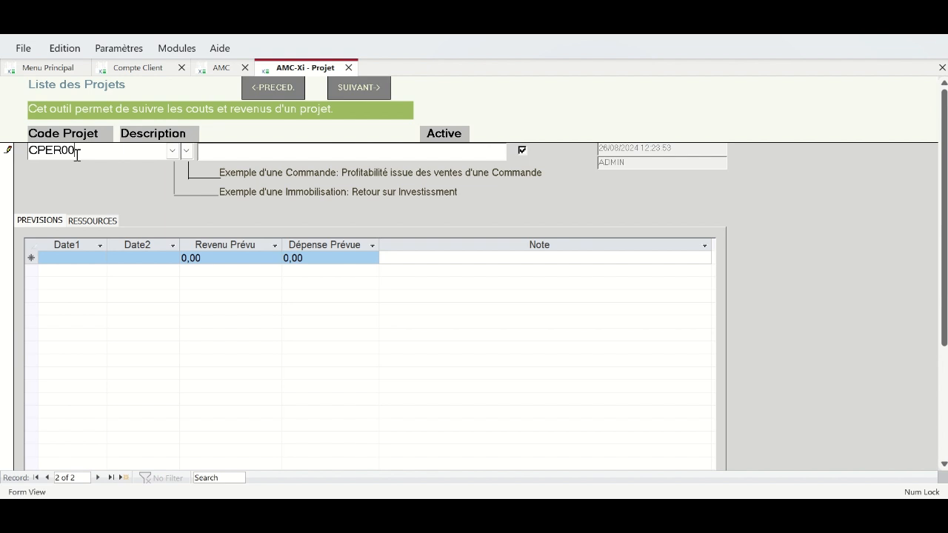
text(21)
click(229, 150)
text(Slickline Perenco 2)
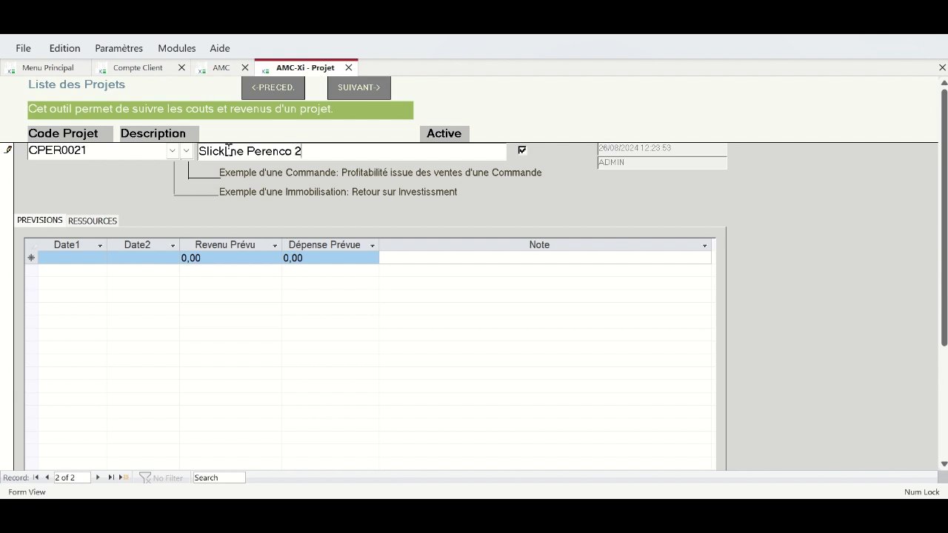
text(1 - 2 qns)
key(BackSpace)
key(BackSpace)
key(BackSpace)
key(BackSpace)
key(BackSpace)
text(10ans)
- Set the CPER0021 forecast period from 01/01/2021 to 31/12/2031
click(89, 259)
click(113, 257)
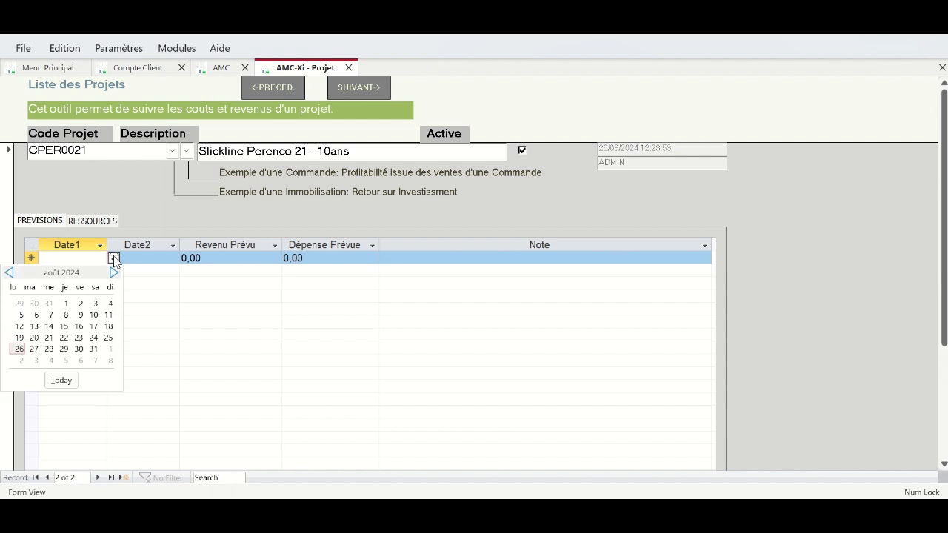
click(50, 319)
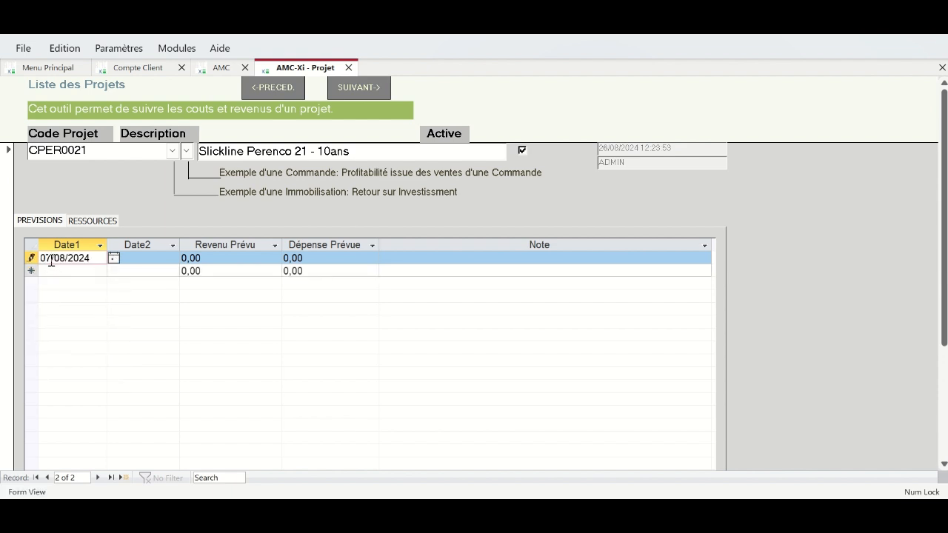
double_click(48, 258)
text(01/01/2021)
click(86, 273)
key(Up)
key(ctrl+c)
key(Tab)
key(ctrl+v)
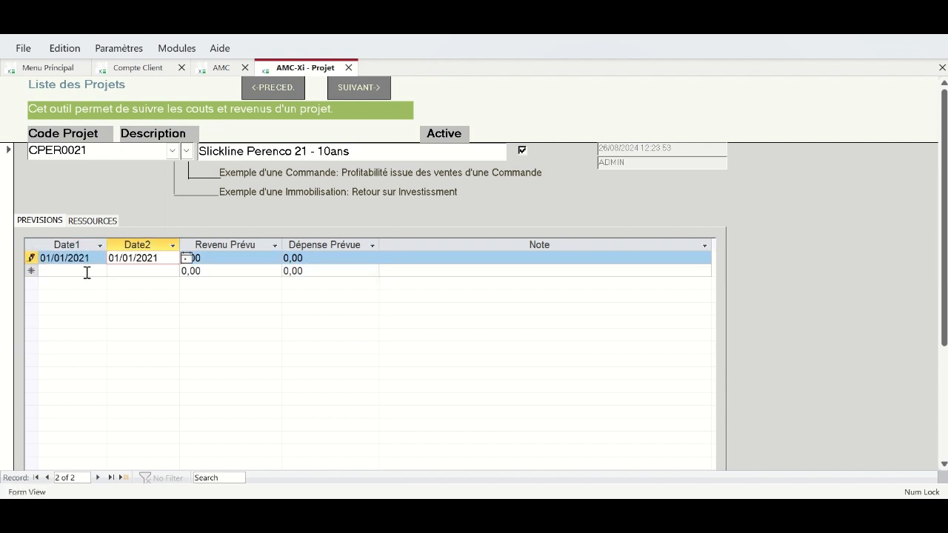
click(116, 257)
key(BackSpace)
key(BackSpace)
text(12)
key(BackSpace)
key(BackSpace)
text(31)
- Enter revenue 20 000 000 and expense 10 000 000, then save and open stock reception
click(248, 257)
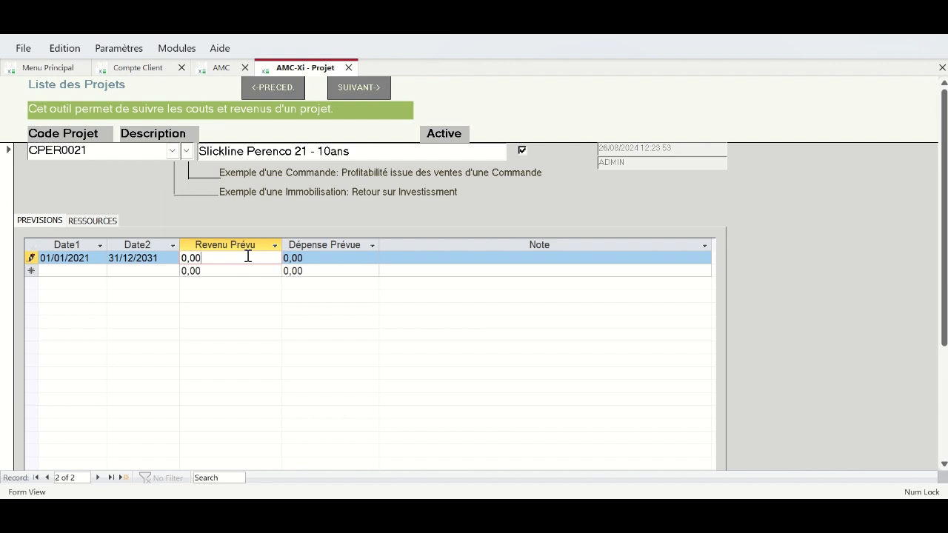
text(23)
key(BackSpace)
key(BackSpace)
key(BackSpace)
key(BackSpace)
key(BackSpace)
key(BackSpace)
text(20000000)
key(Tab)
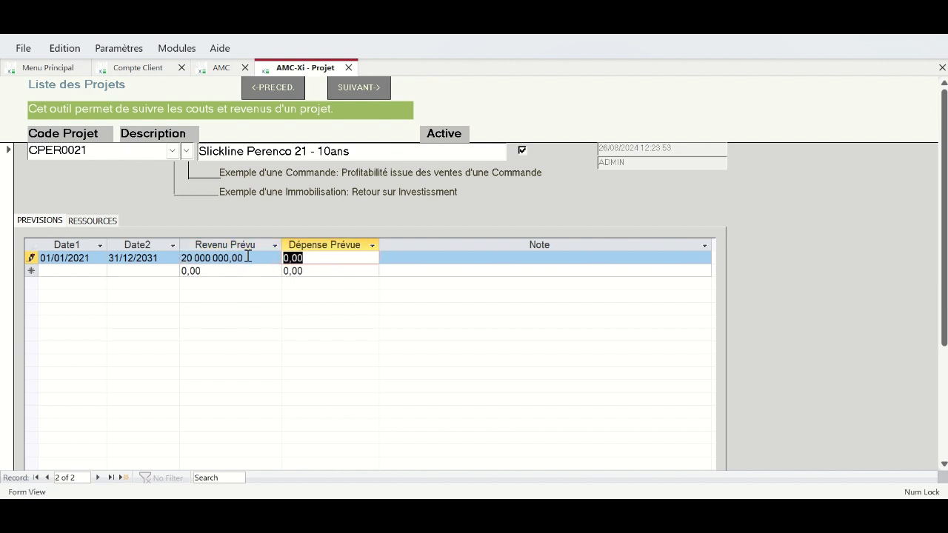
text(10000000)
key(Tab)
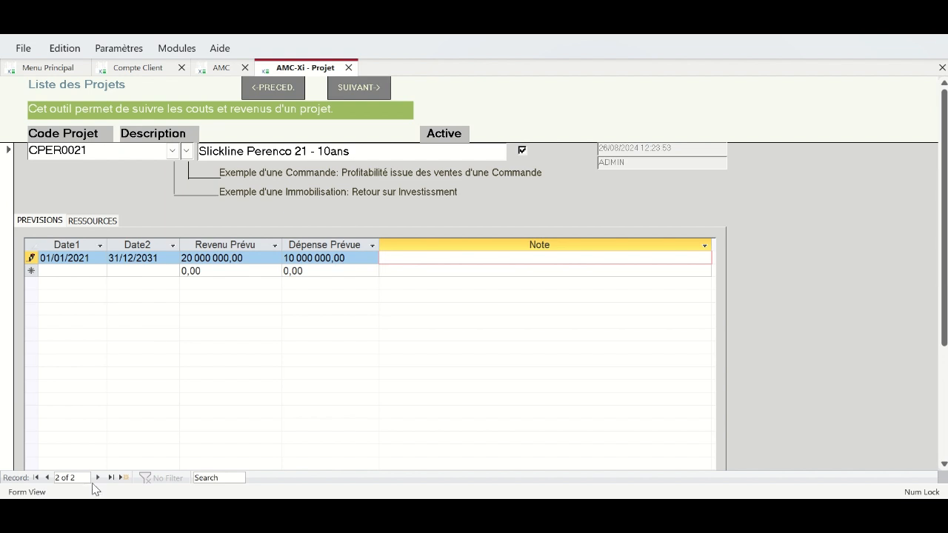
click(360, 93)
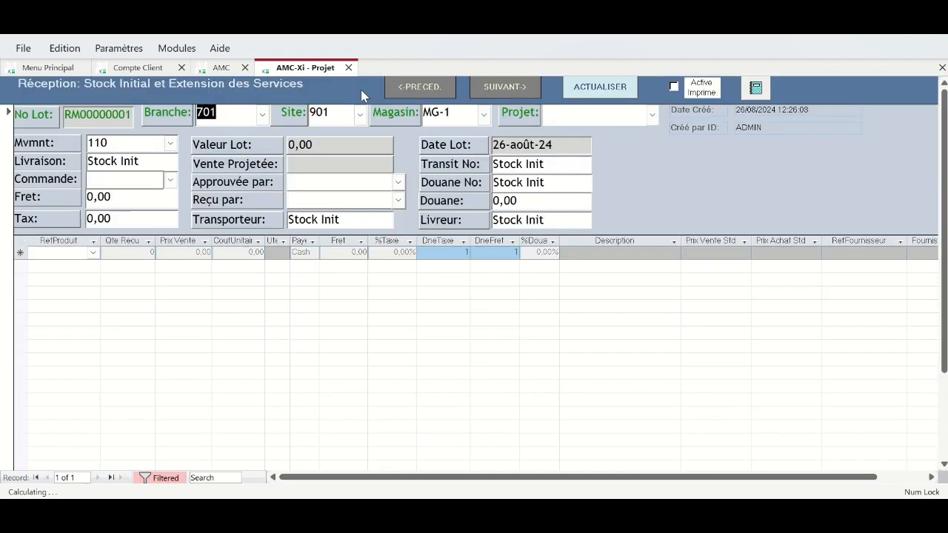
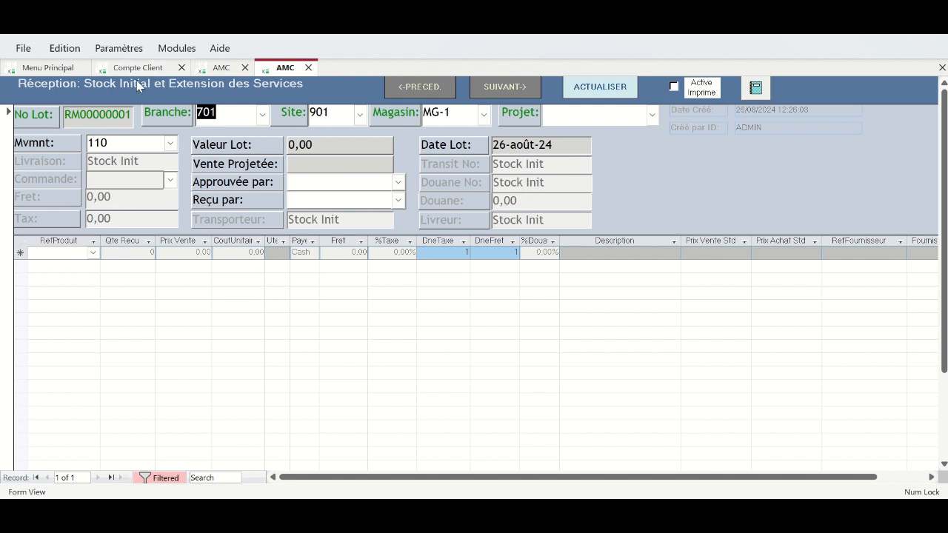
- Open the Appro module's product references from Spécifications Diverses in table view
click(178, 49)
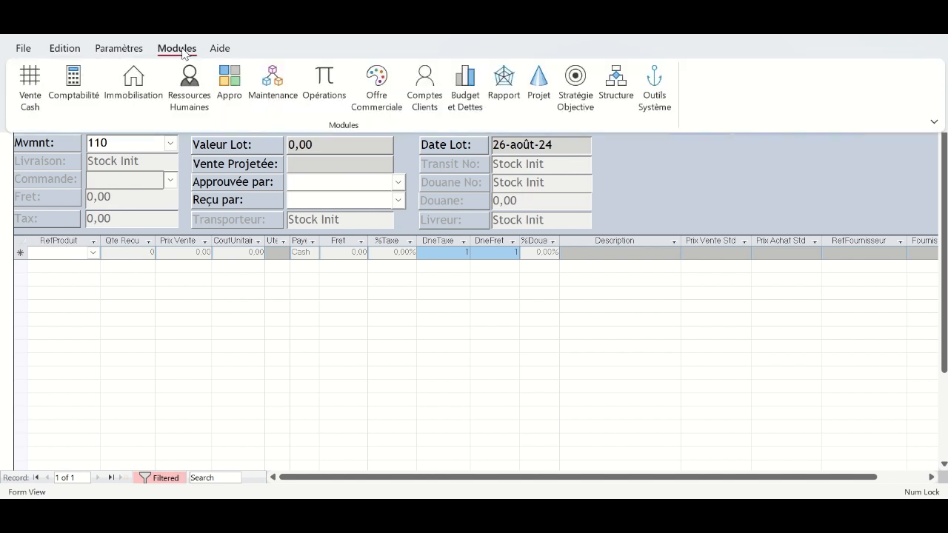
click(181, 49)
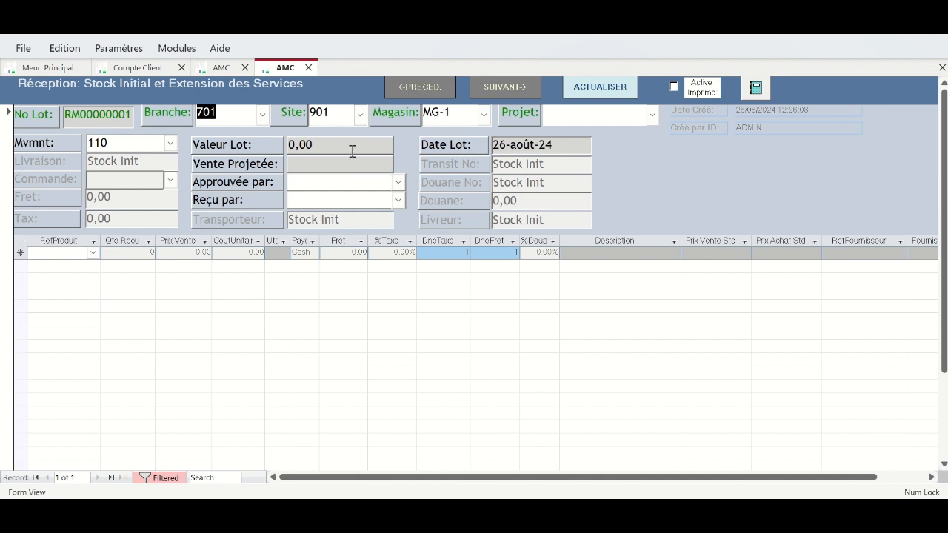
click(169, 52)
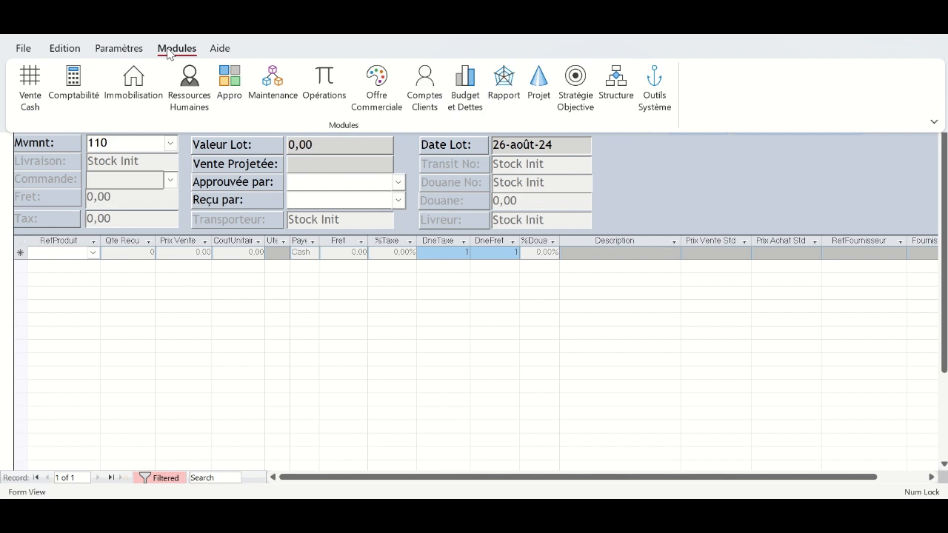
click(228, 96)
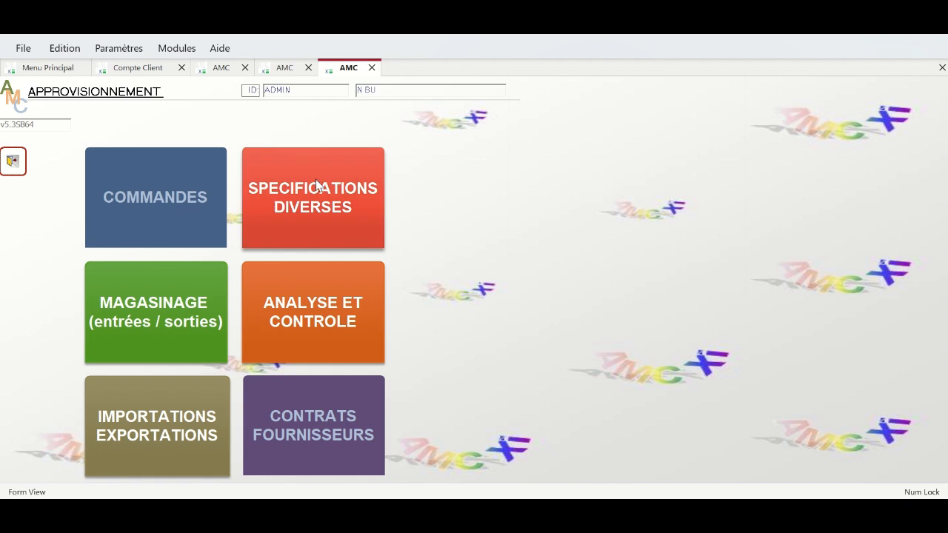
click(302, 203)
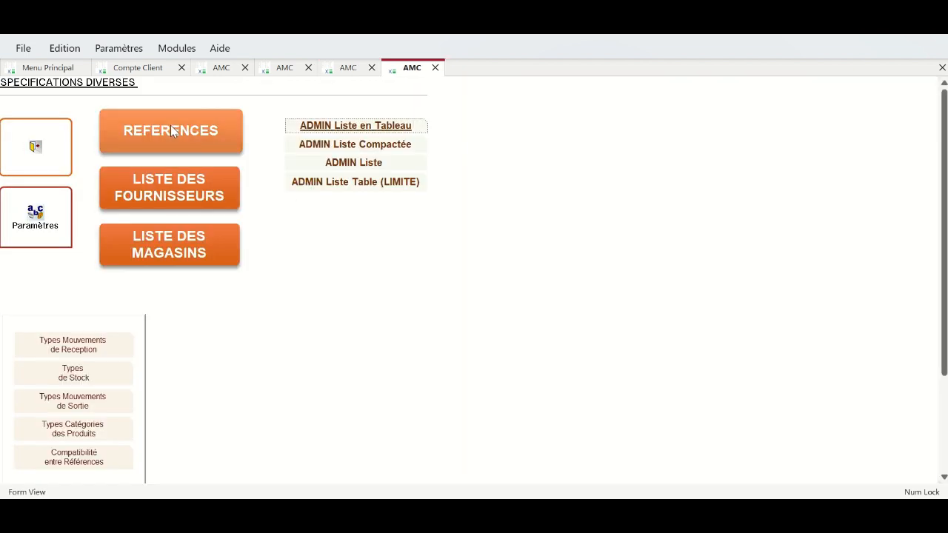
click(171, 131)
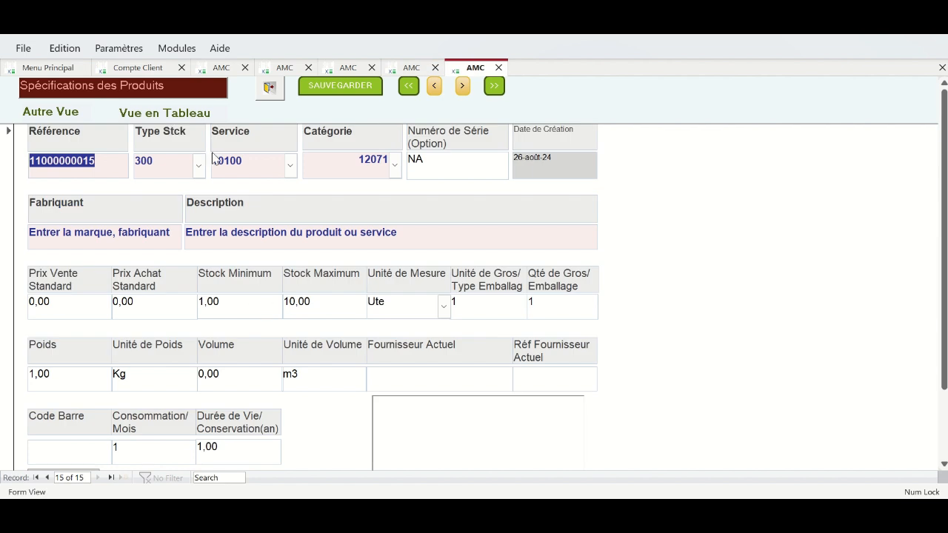
click(171, 116)
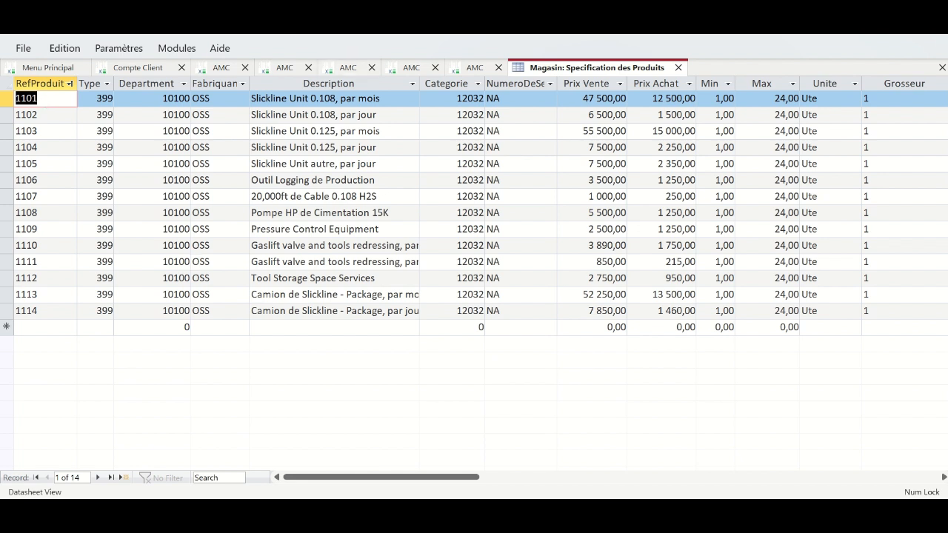
mouse_move(596, 512)
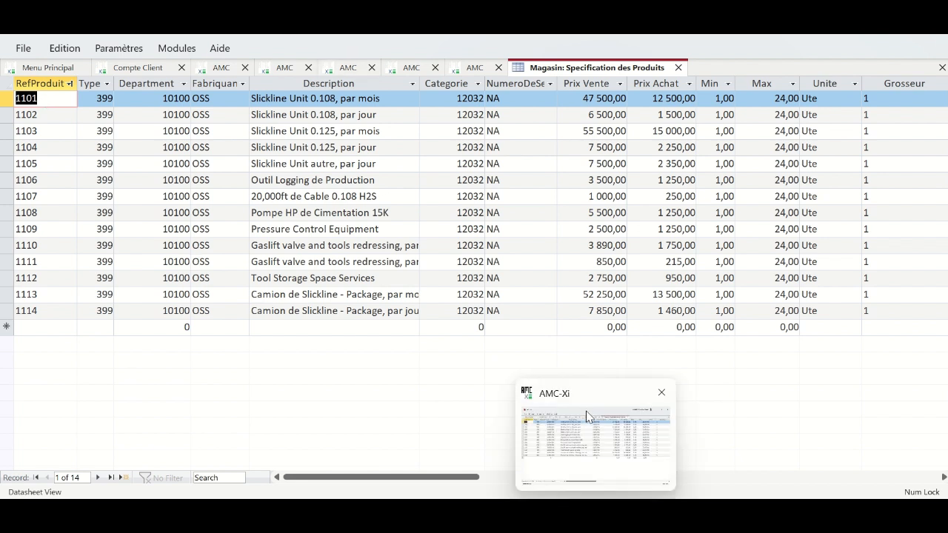
- Close the product table, the specification form and the leftover pages, returning to the reception's new row
click(678, 67)
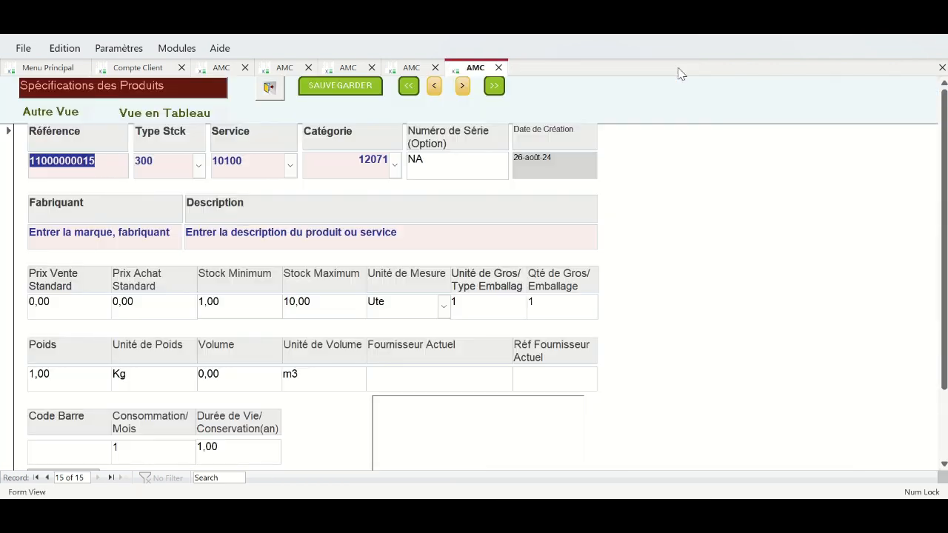
click(497, 71)
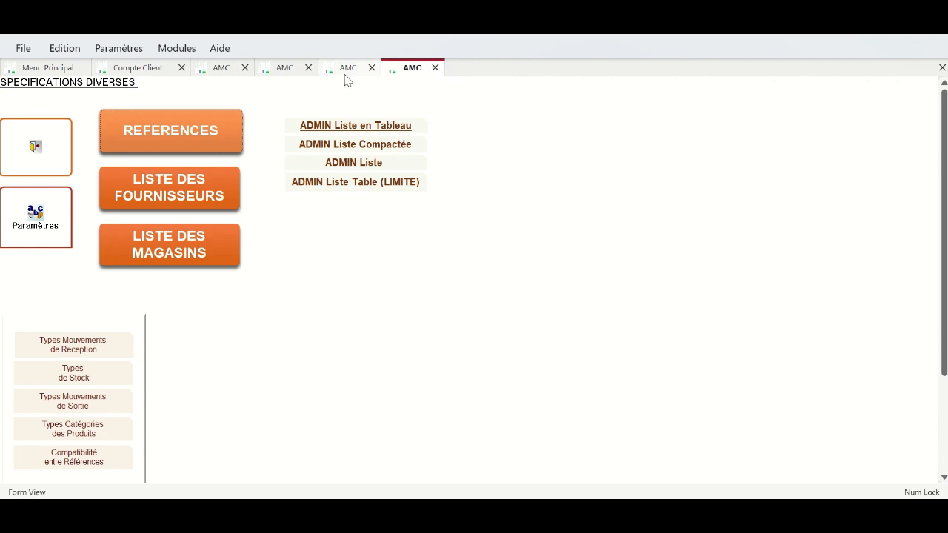
click(286, 73)
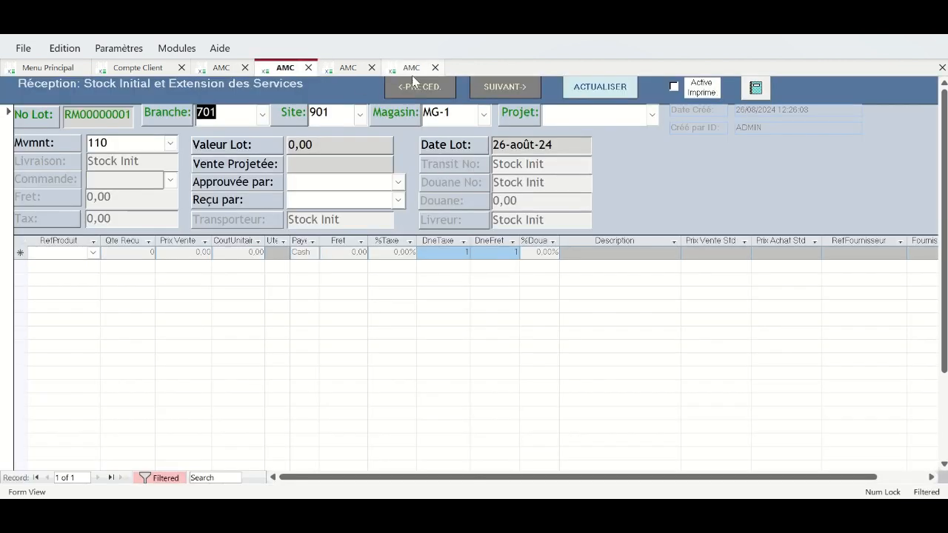
click(435, 69)
click(372, 69)
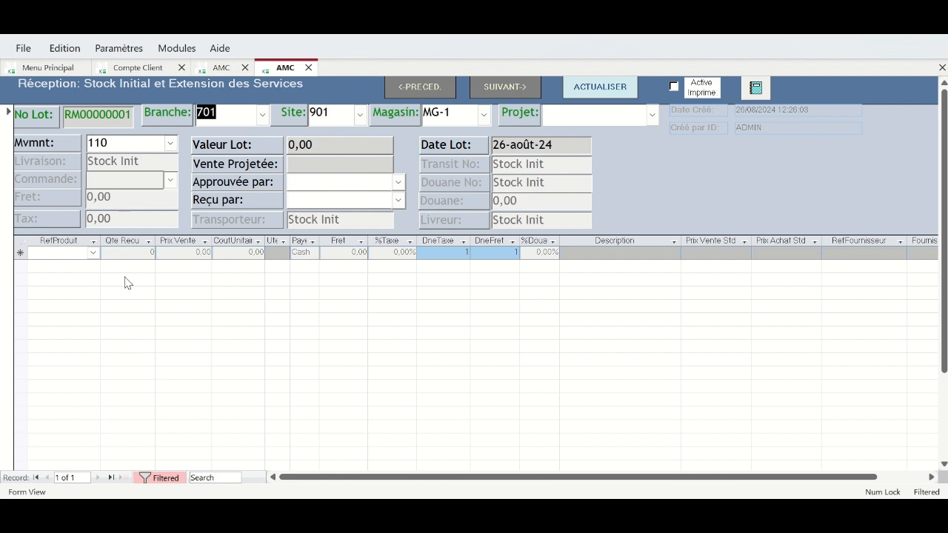
click(40, 252)
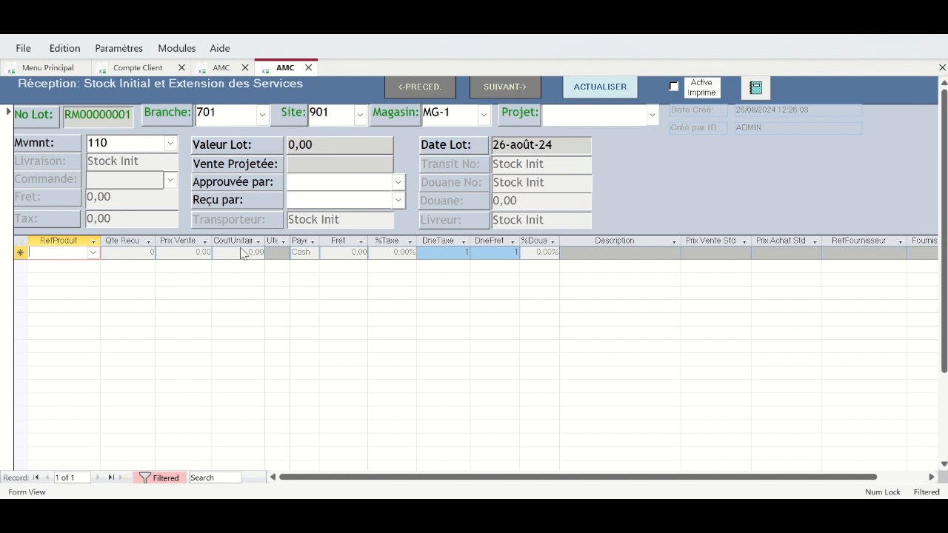
click(131, 241)
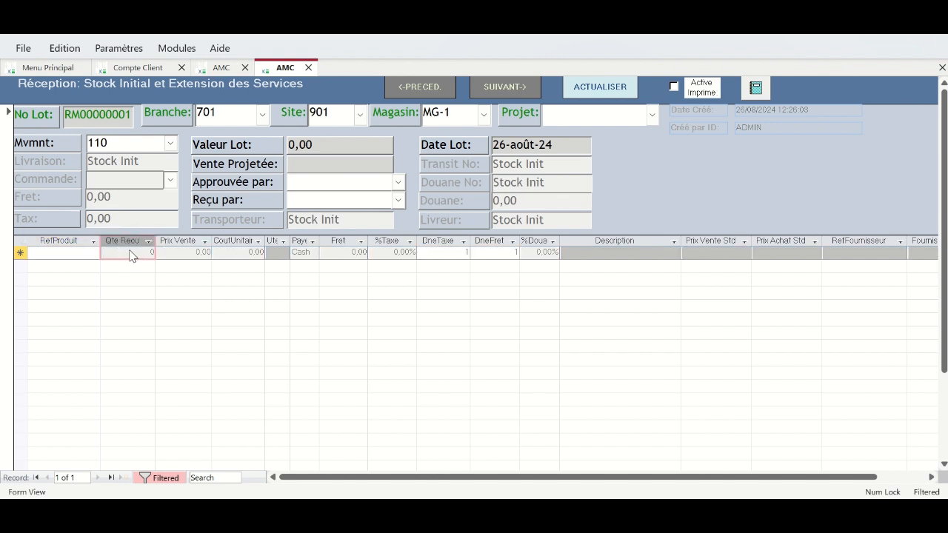
click(64, 252)
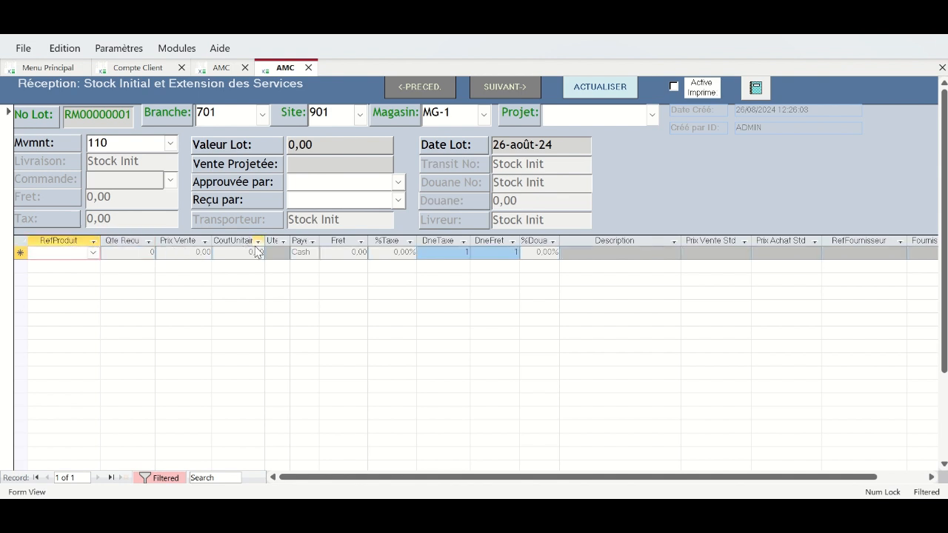
- Reopen product references via Modules > Appro > Spécifications Diverses
click(177, 49)
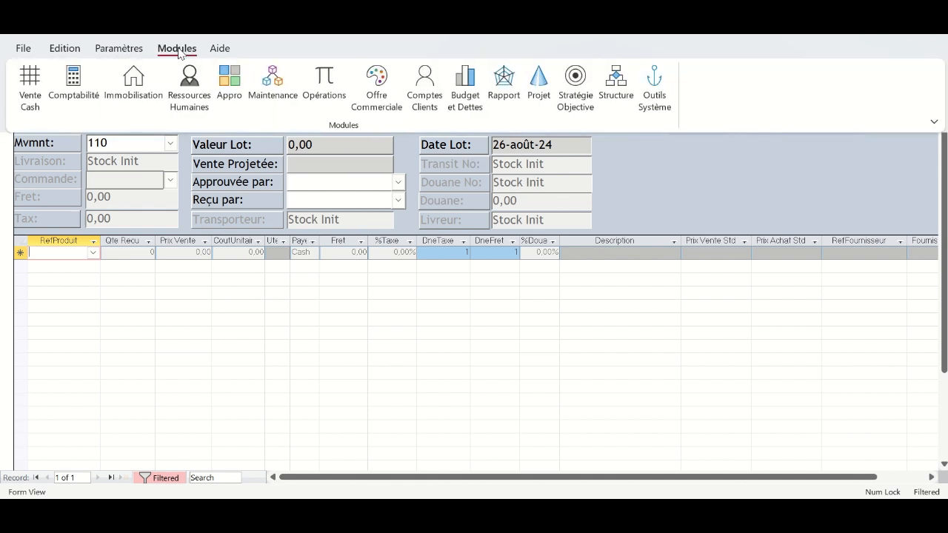
click(228, 99)
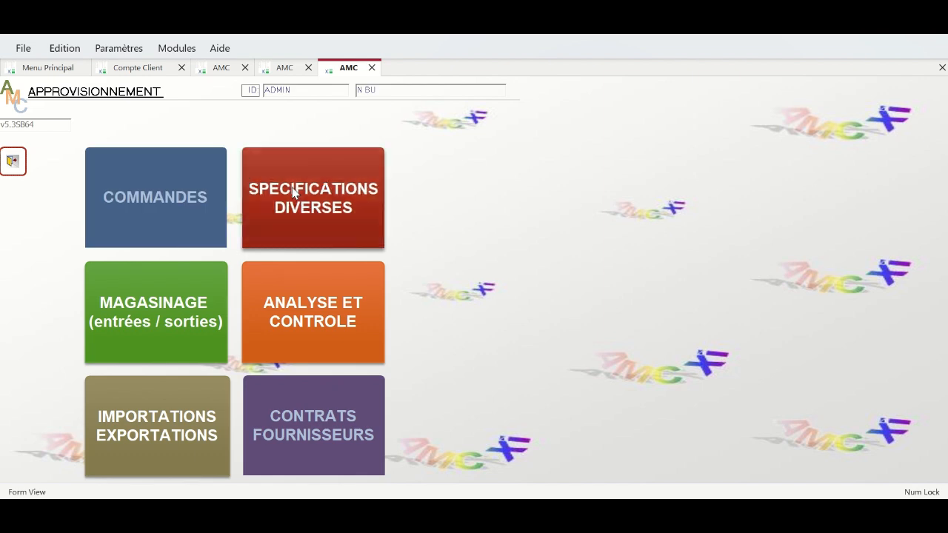
click(294, 192)
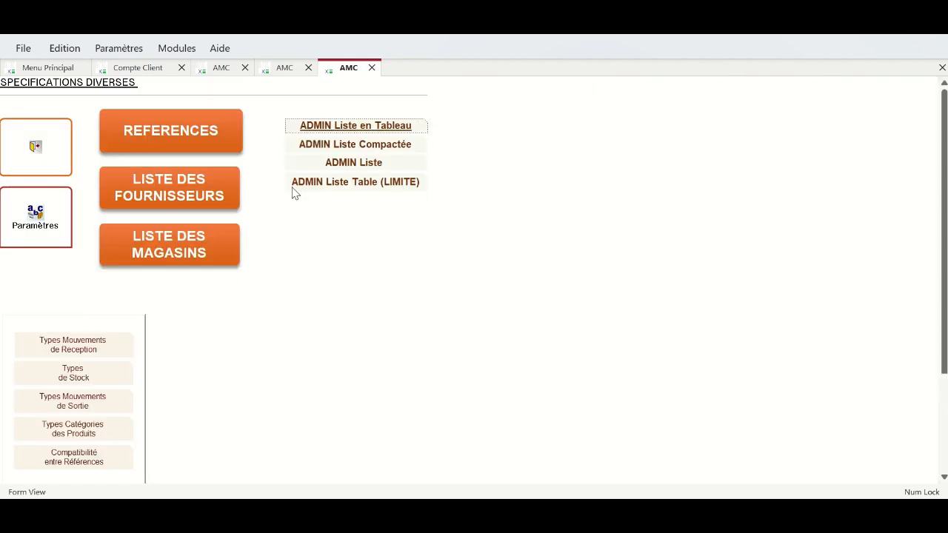
click(187, 131)
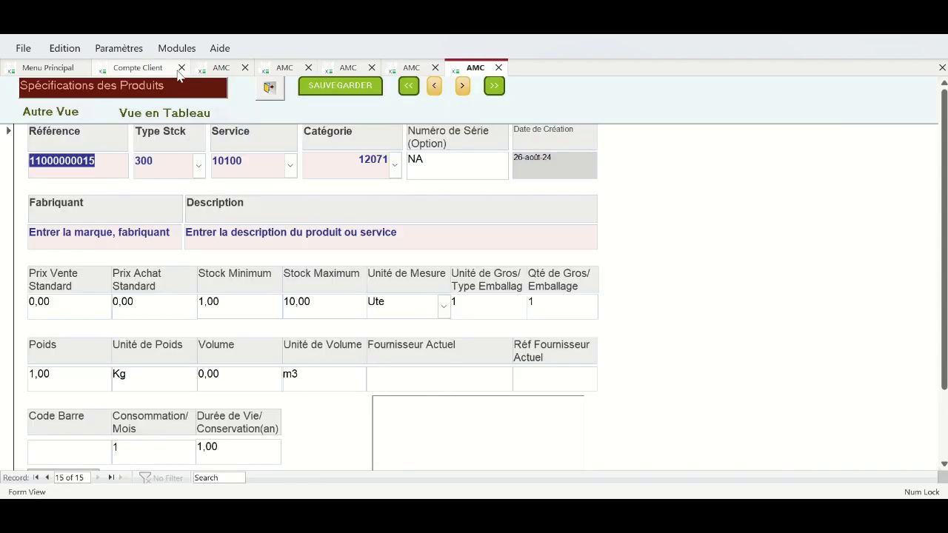
- In table view, move Prix Vente and Prix Achat beside RefProduit and select all 14 products' prices
click(183, 114)
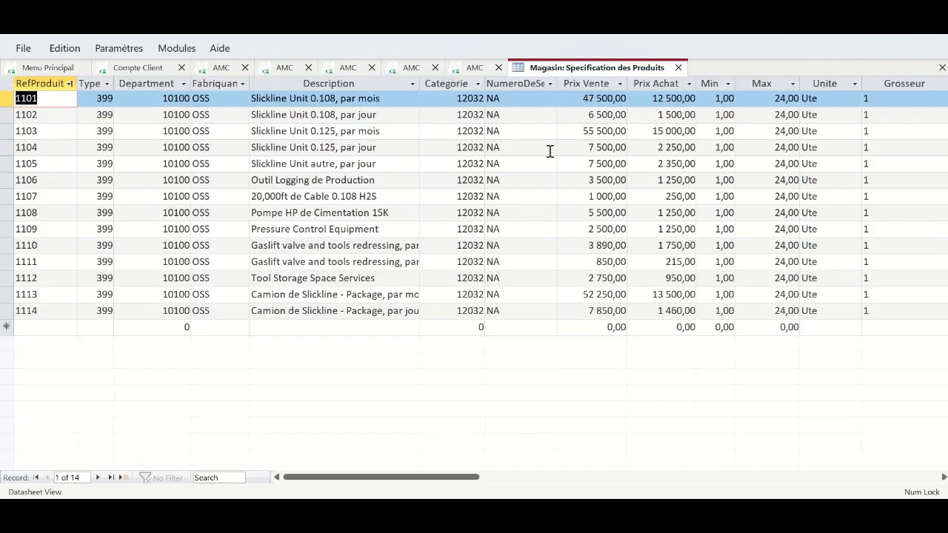
drag(601, 82, 665, 83)
key(ctrl+c)
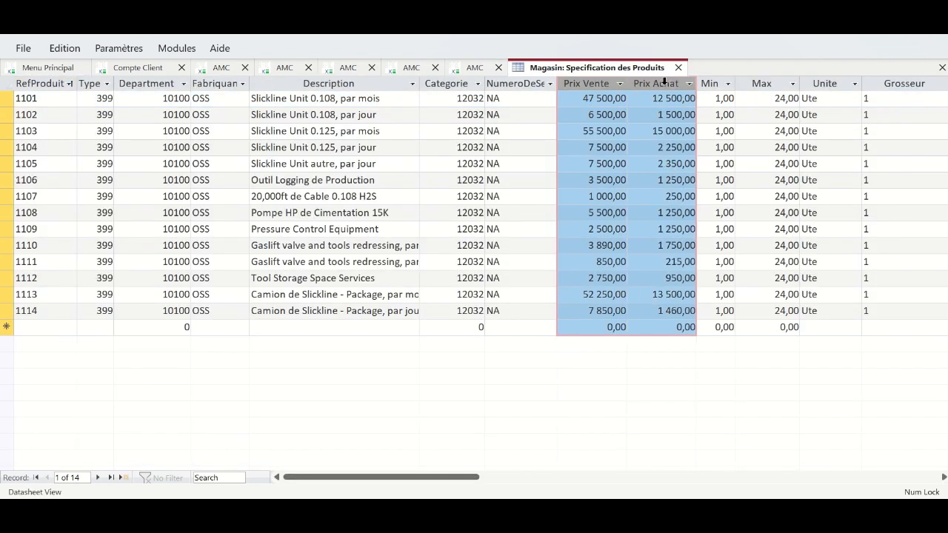
drag(591, 84, 81, 100)
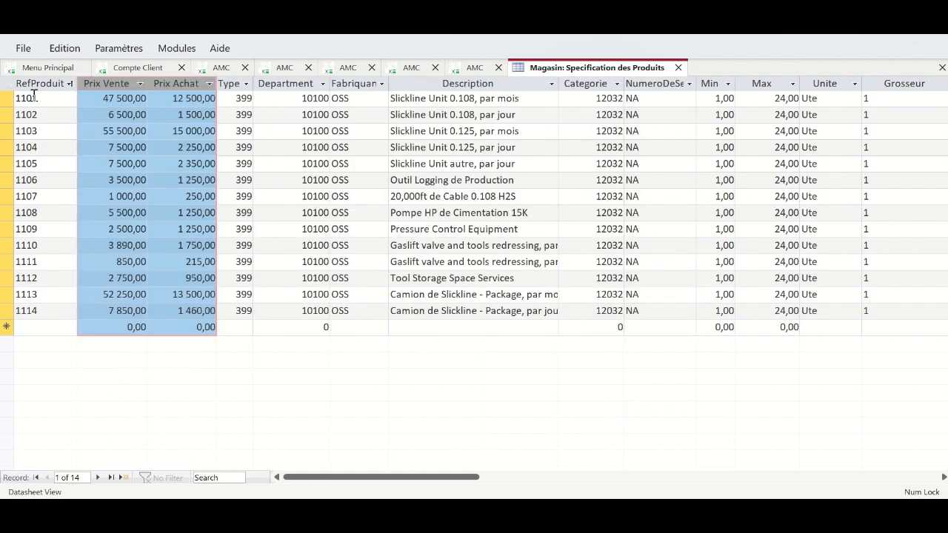
drag(14, 97, 181, 304)
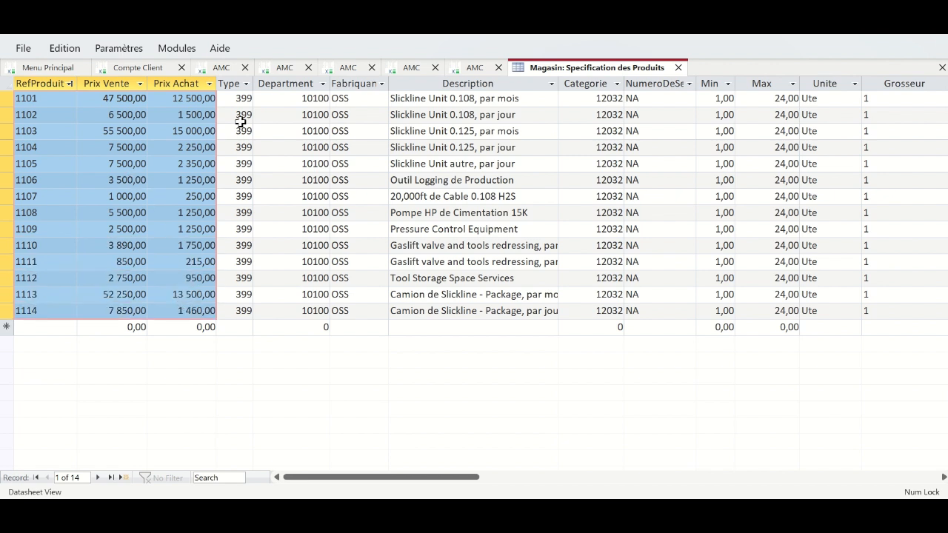
- Return through Spécifications Diverses and Approvisionnement to the Réception form
click(405, 71)
click(331, 68)
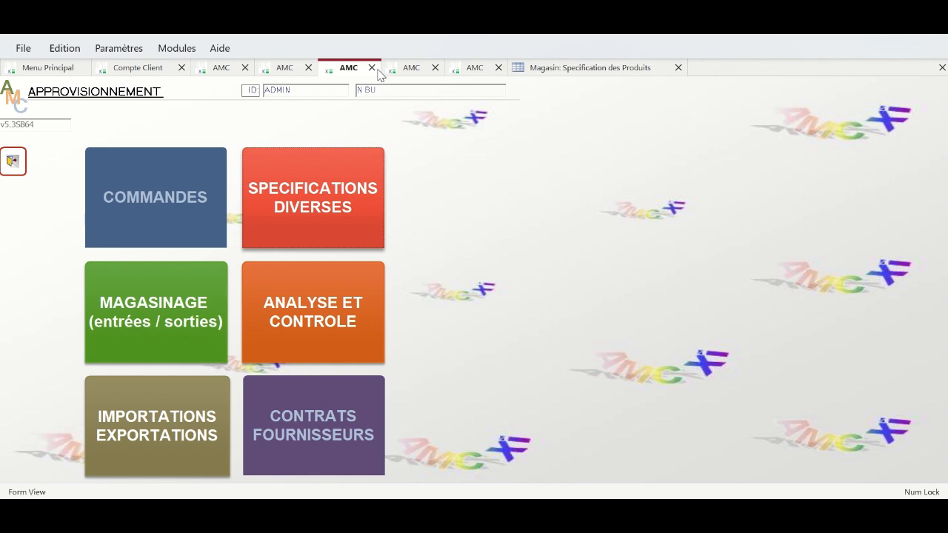
click(284, 70)
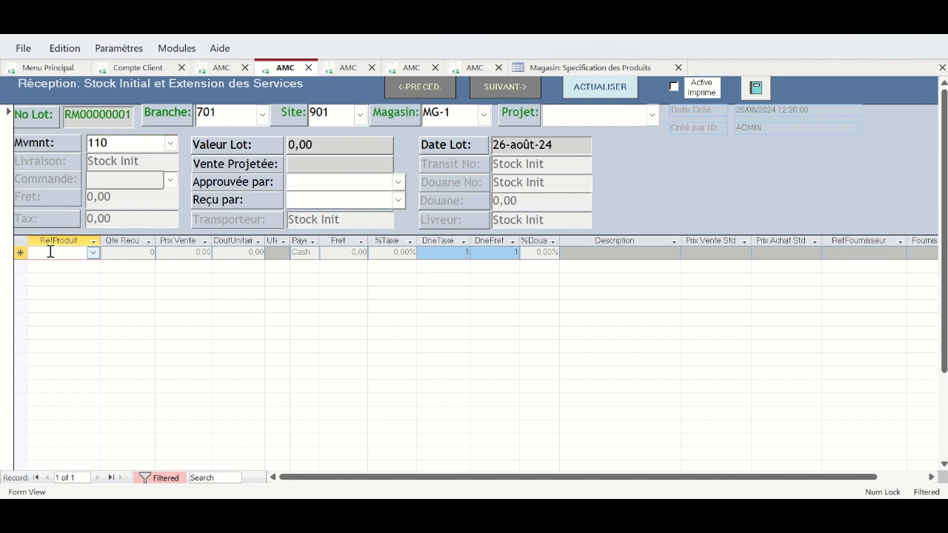
- Paste the 14 copied product records into the reception's new row and confirm
drag(142, 246, 209, 256)
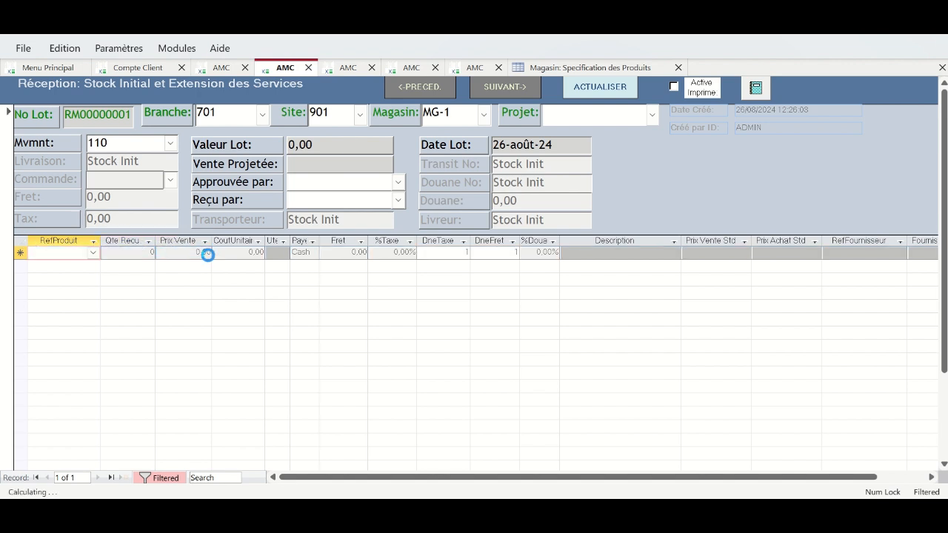
key(ctrl+v)
click(451, 303)
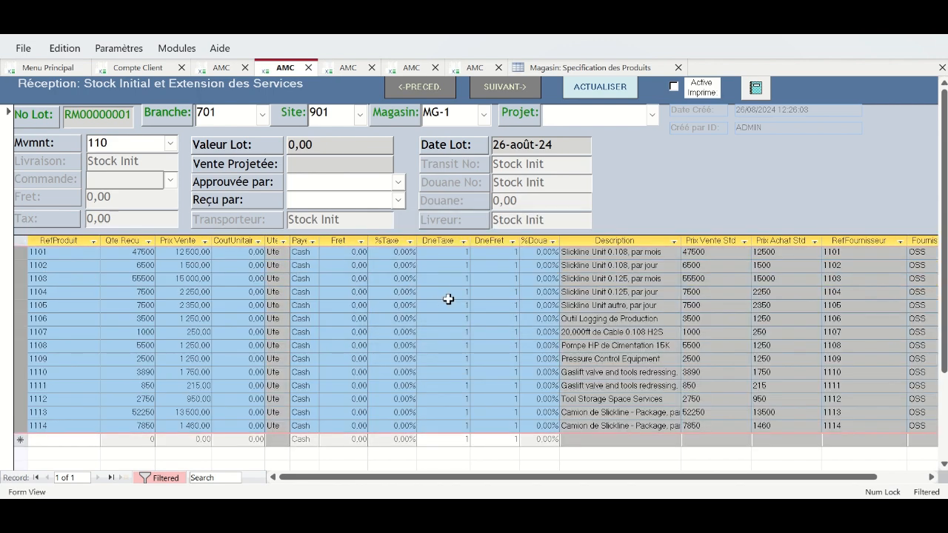
click(226, 264)
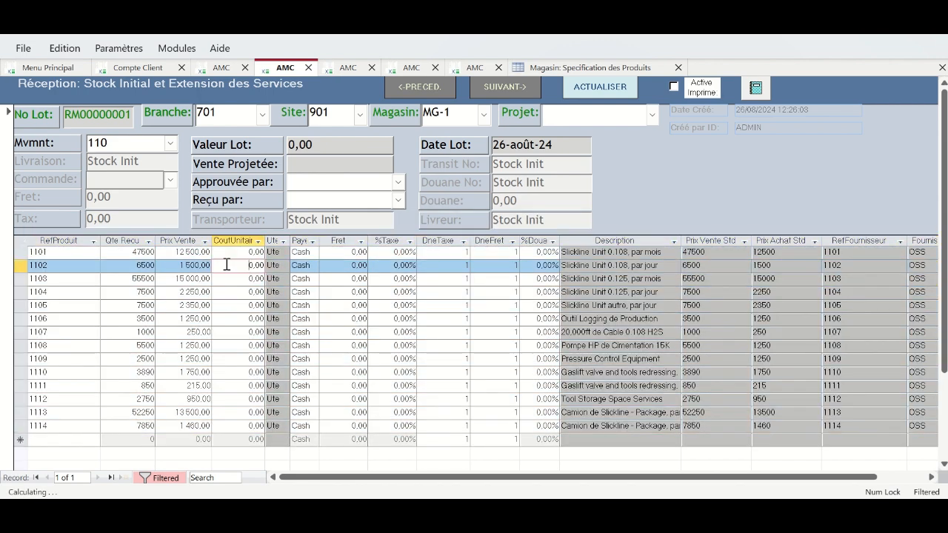
- Paste the copied prices into the Prix Vente and CoutUnitair cells for rows 1101–1114
click(104, 253)
drag(130, 261, 184, 428)
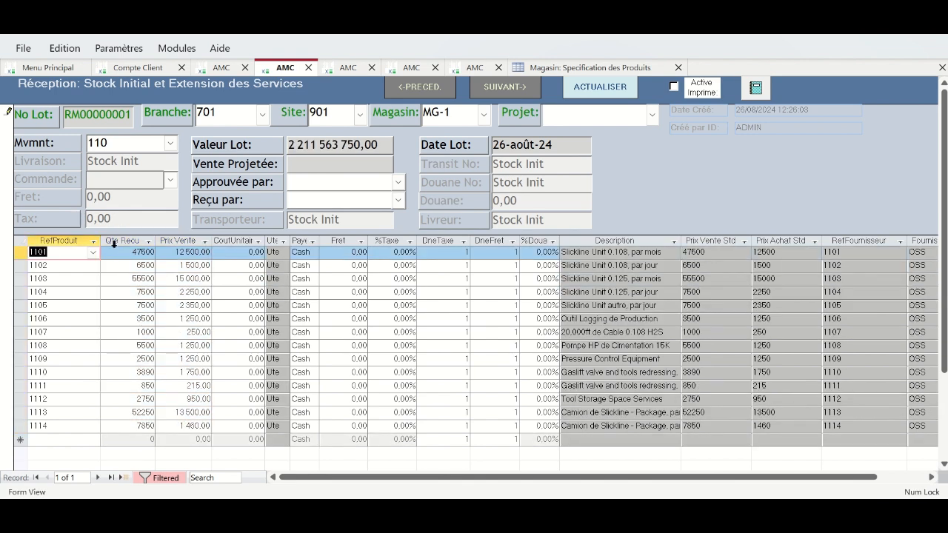
click(115, 242)
click(106, 252)
drag(102, 251, 180, 423)
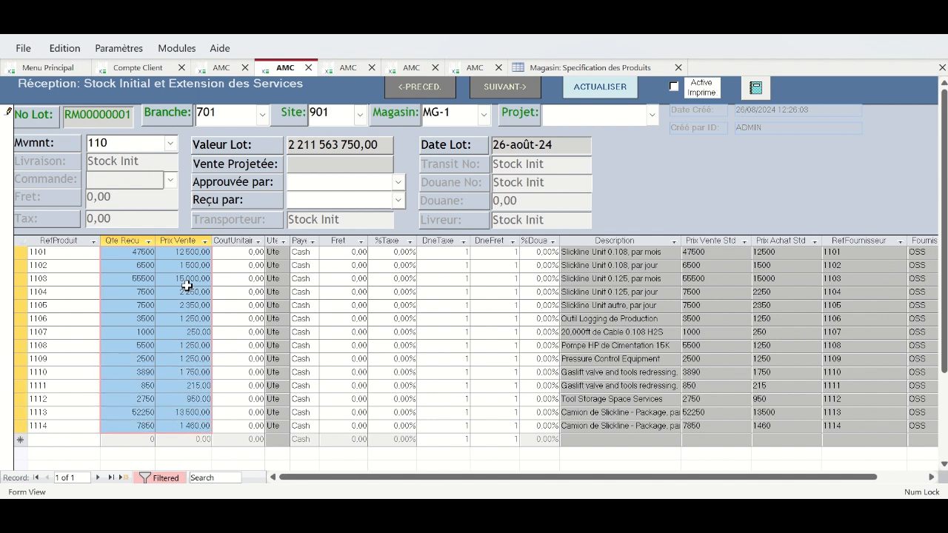
click(161, 254)
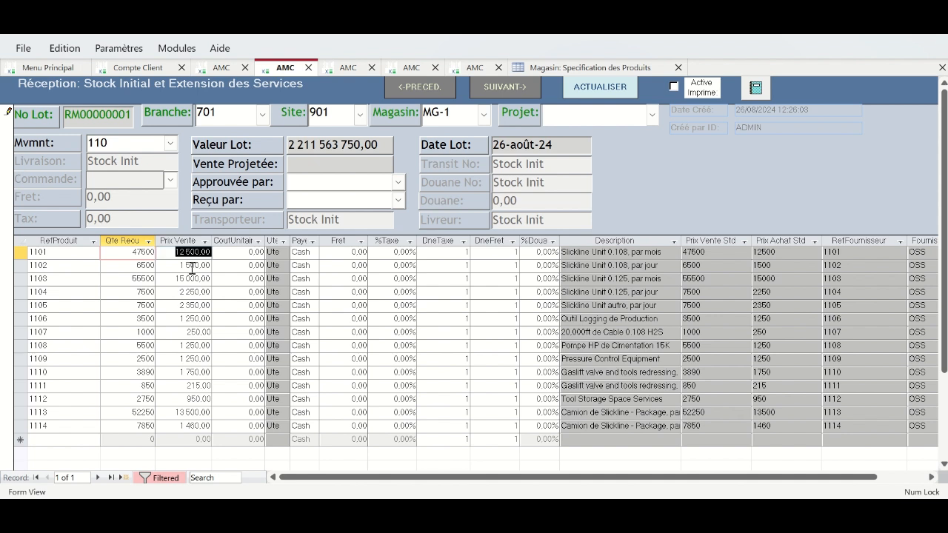
click(140, 255)
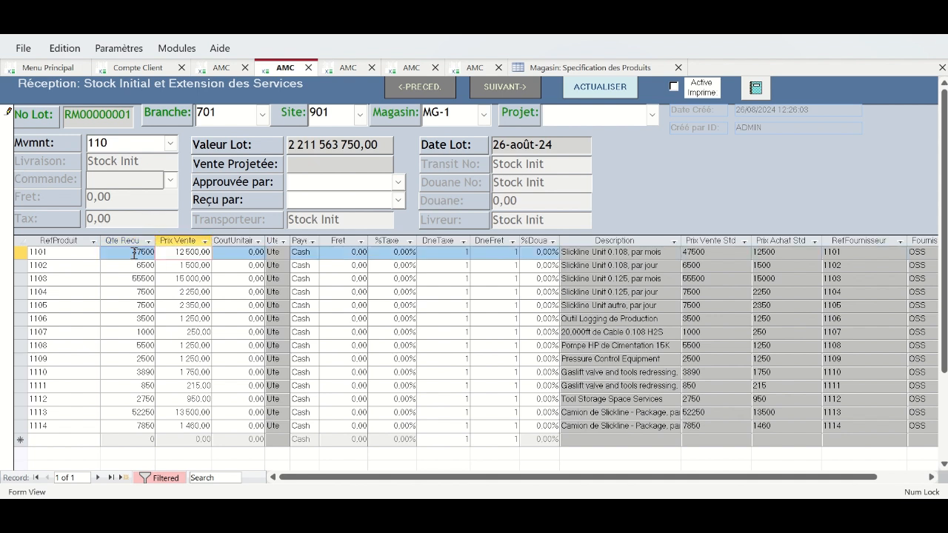
drag(154, 255, 229, 305)
click(229, 304)
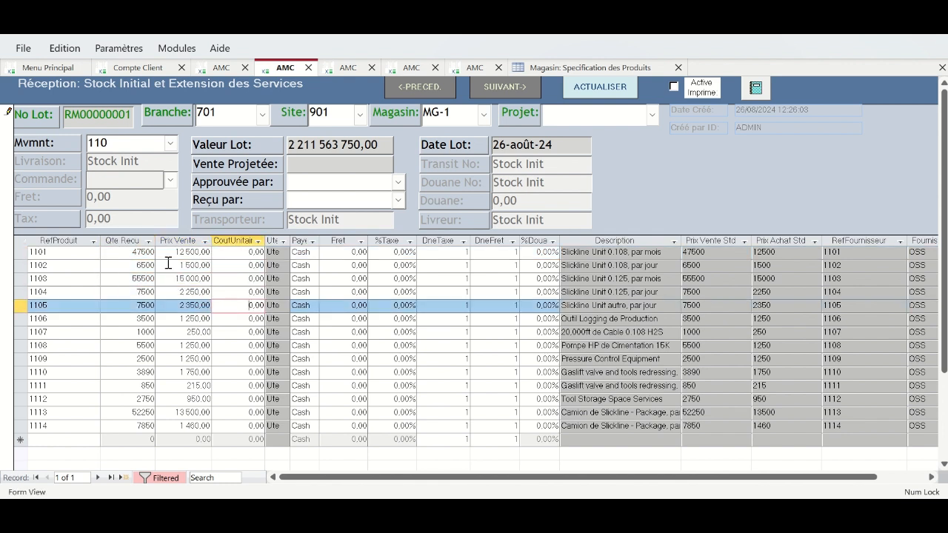
drag(156, 251, 227, 423)
key(ctrl+v)
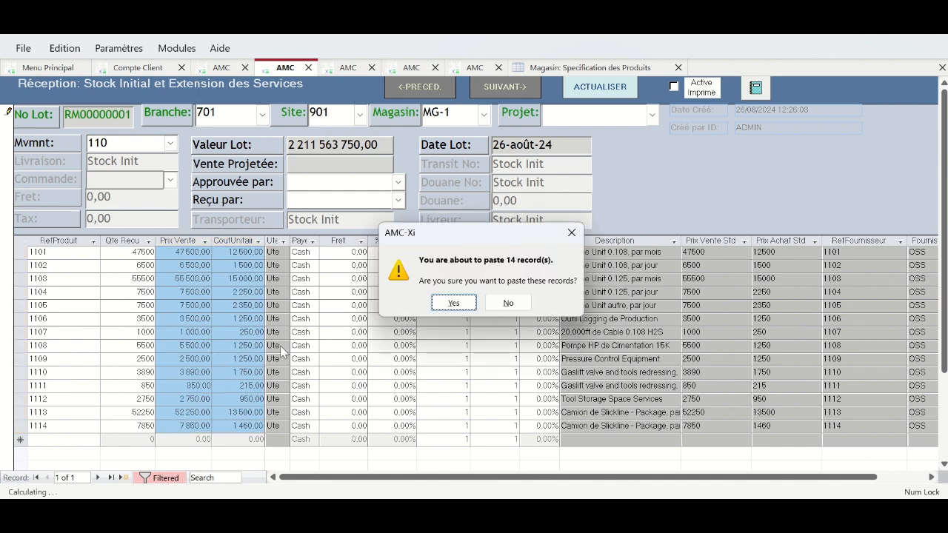
- Confirm the price paste and enter 144 received for the first rows and the last rows
click(453, 302)
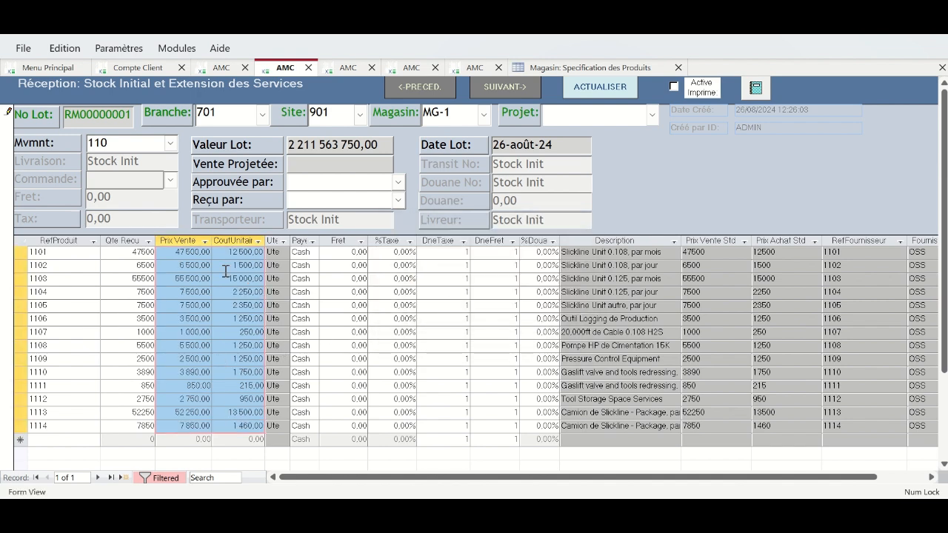
click(189, 264)
double_click(124, 252)
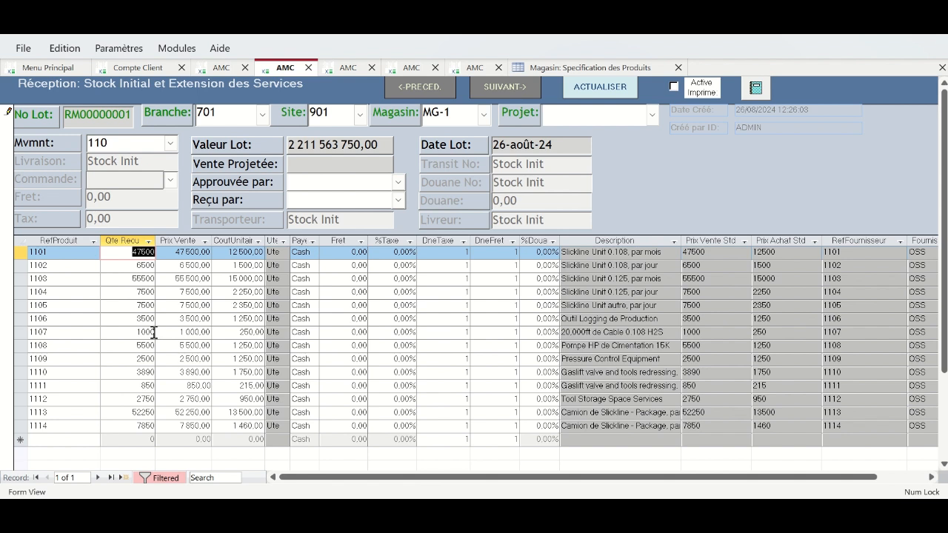
text(144)
key(Down)
text(144)
key(Down)
text(144)
key(ctrl+Down)
text(144)
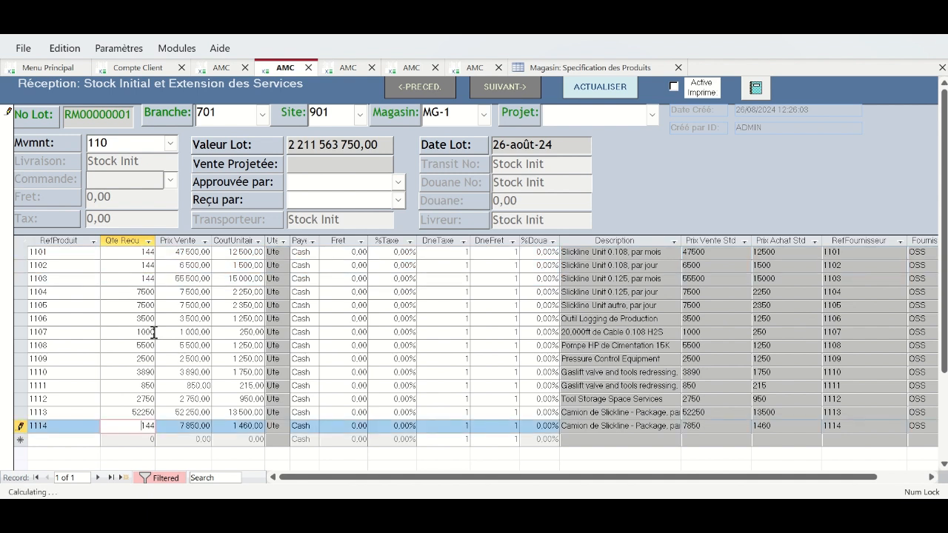
key(Up)
text(144)
key(Up)
- Enter 144 received for the remaining rows from 1112 up to 1102 and commit row 1101
text(144144)
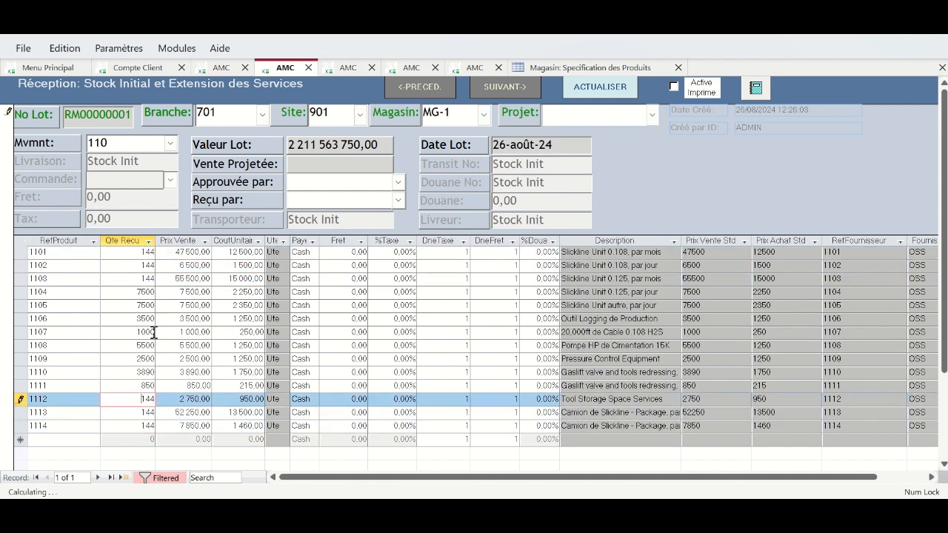
key(BackSpace)
key(BackSpace)
key(BackSpace)
key(Up)
text(144)
key(Up)
text(144)
key(Up)
text(144)
key(Up)
text(144)
key(Up)
text(144)
key(Up)
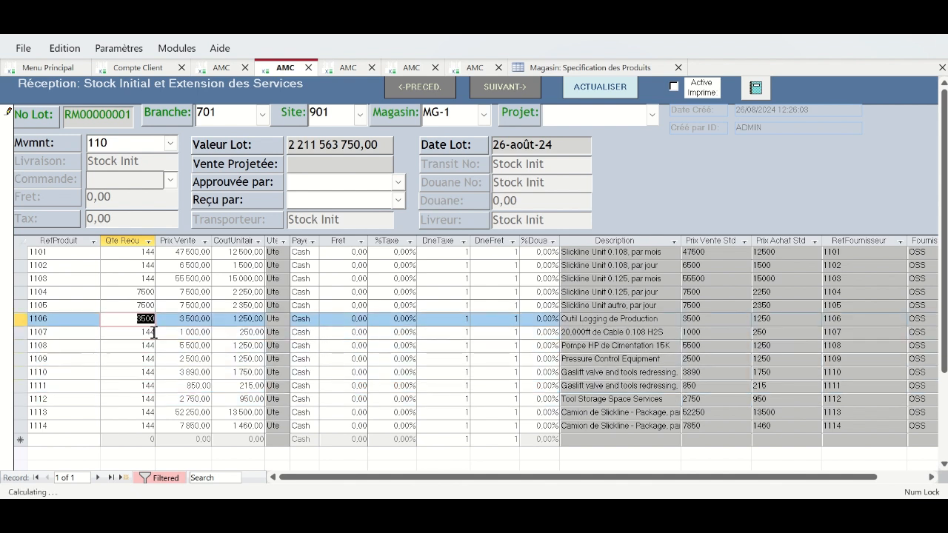
text(144)
key(Up)
text(144)
key(Up)
text(144)
key(Up)
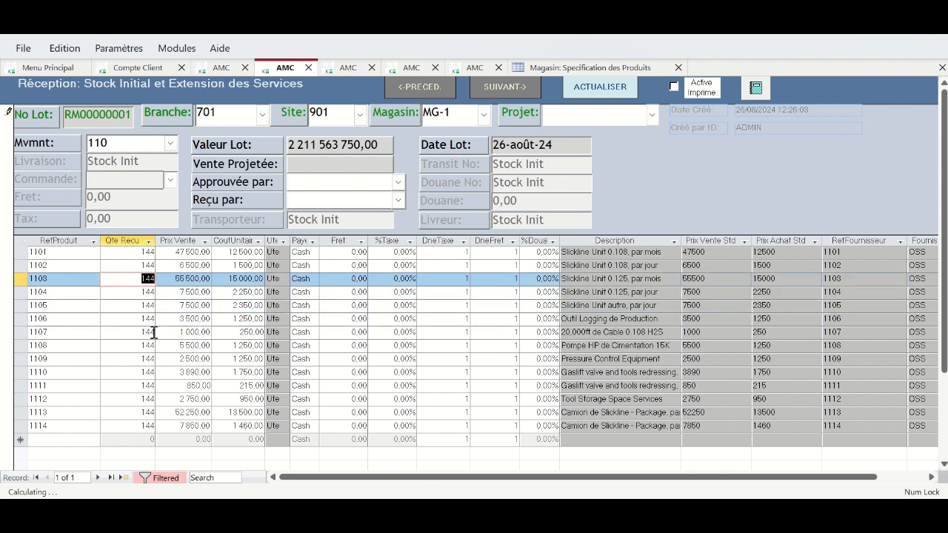
key(Up)
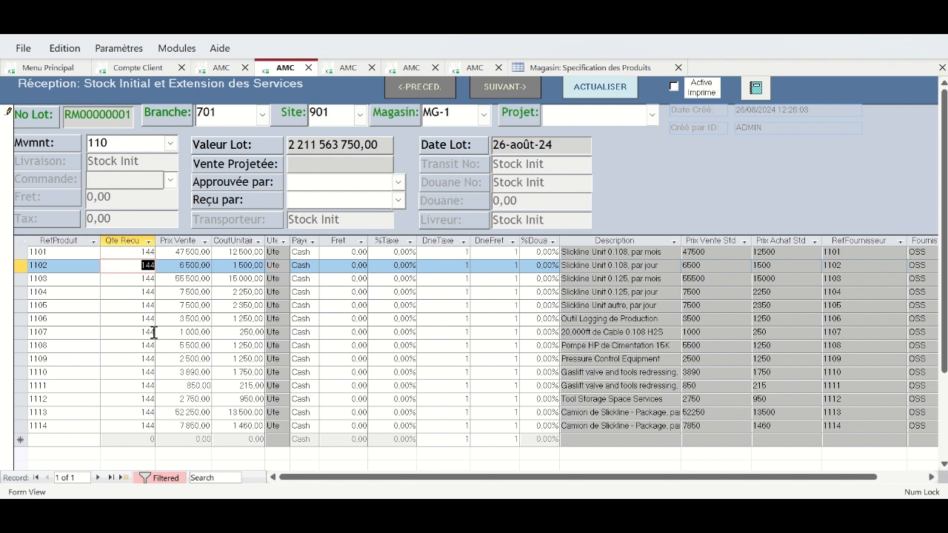
click(138, 253)
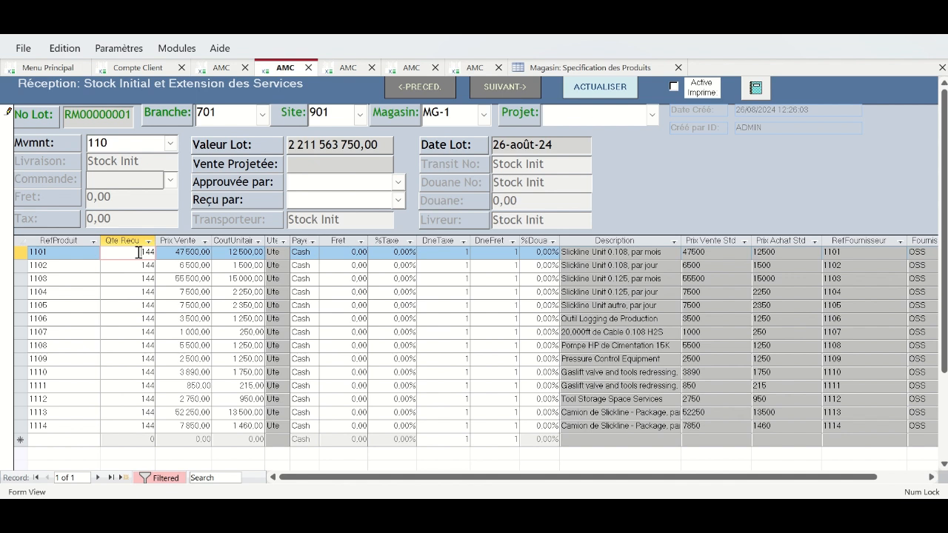
key(Down)
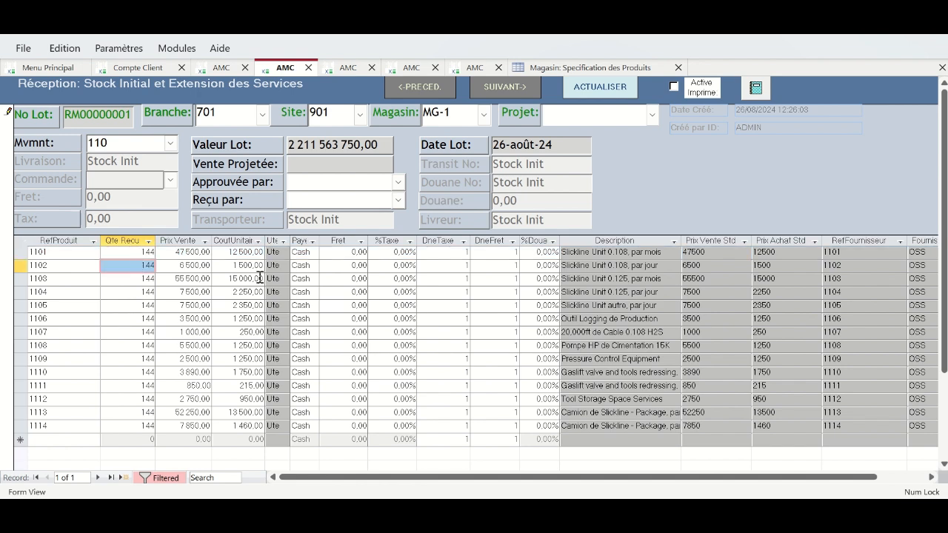
- Rearrange the product datasheet's columns, keeping Prix Vente and Prix Achat after RefProduit
click(589, 66)
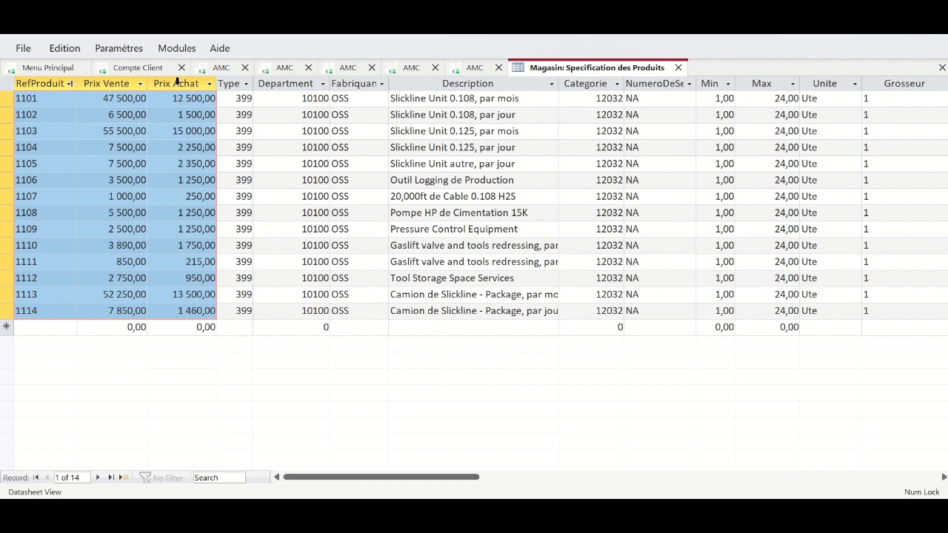
drag(176, 81, 121, 82)
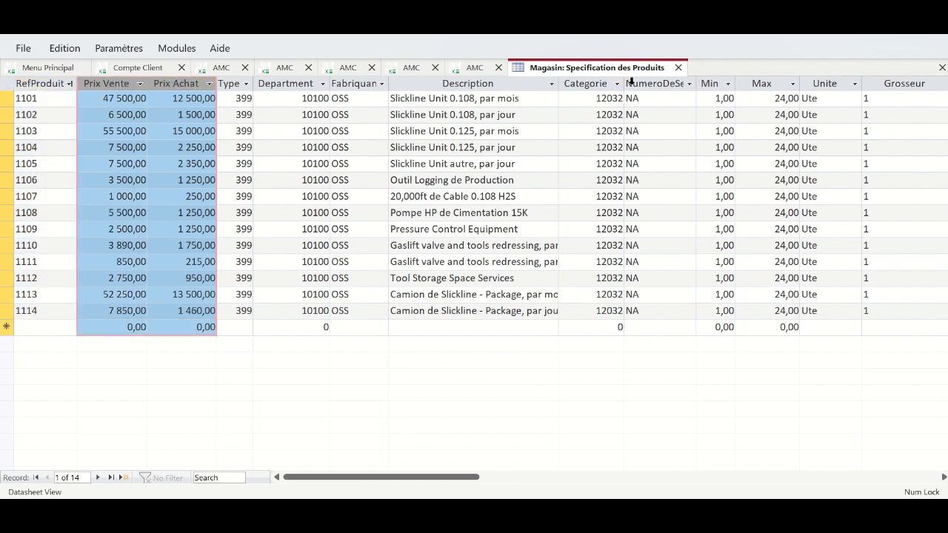
drag(130, 83, 719, 84)
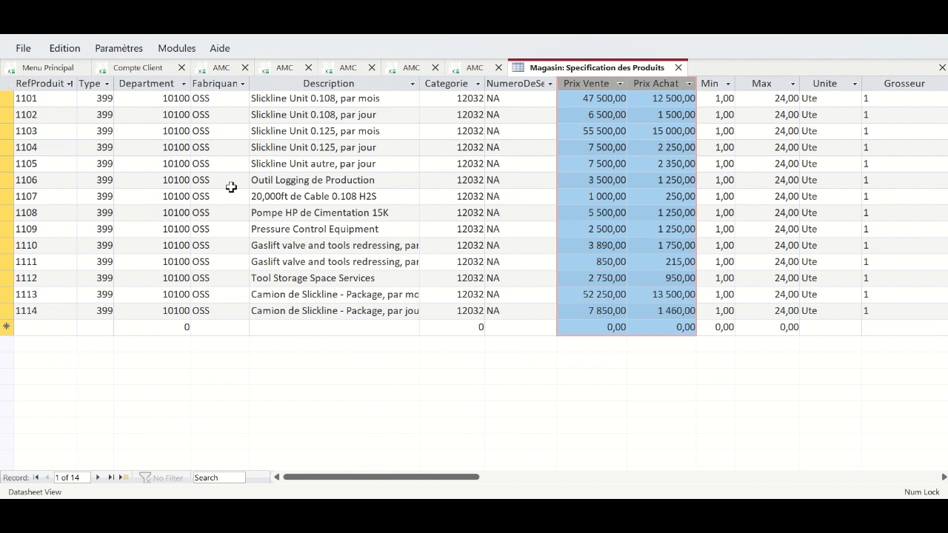
drag(572, 86, 104, 82)
drag(16, 99, 188, 306)
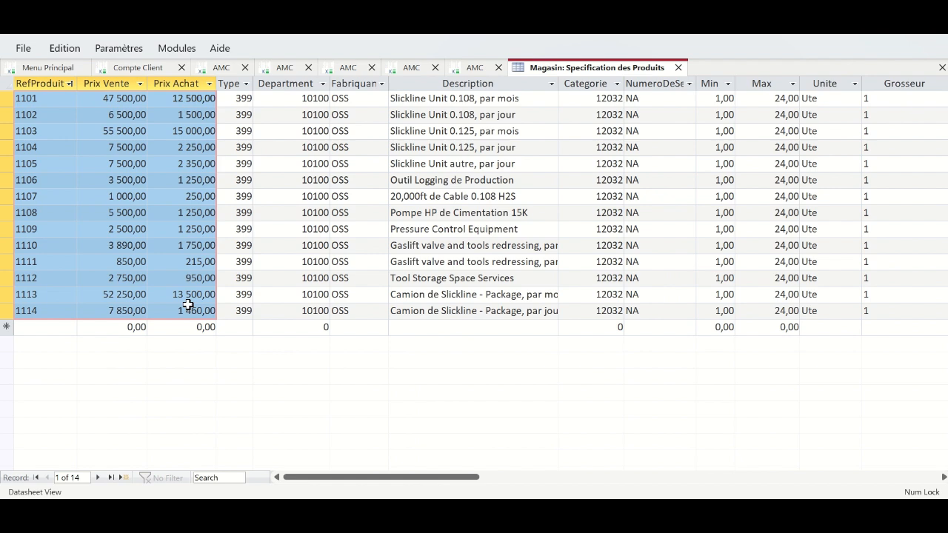
- Close the datasheet, saving its layout, and close two extra AMC tabs
click(679, 68)
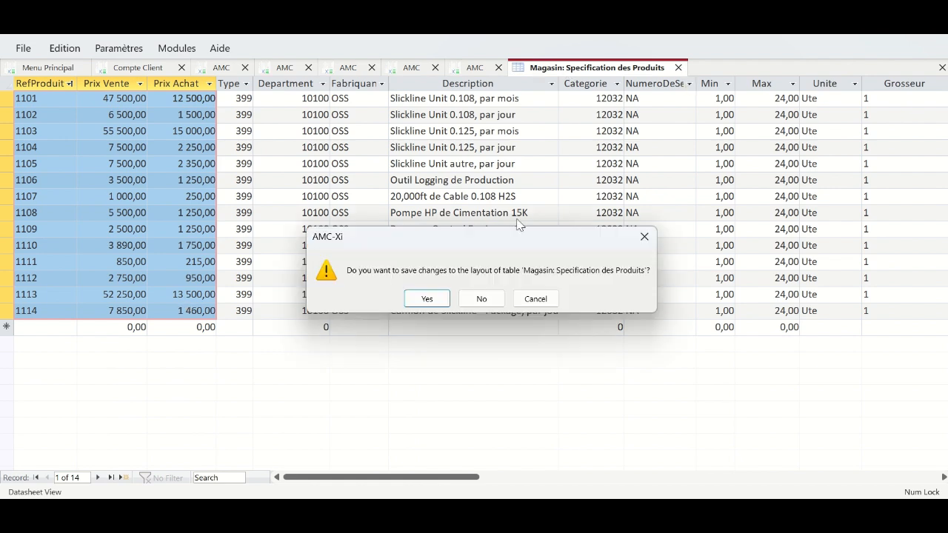
click(433, 298)
click(498, 68)
click(435, 69)
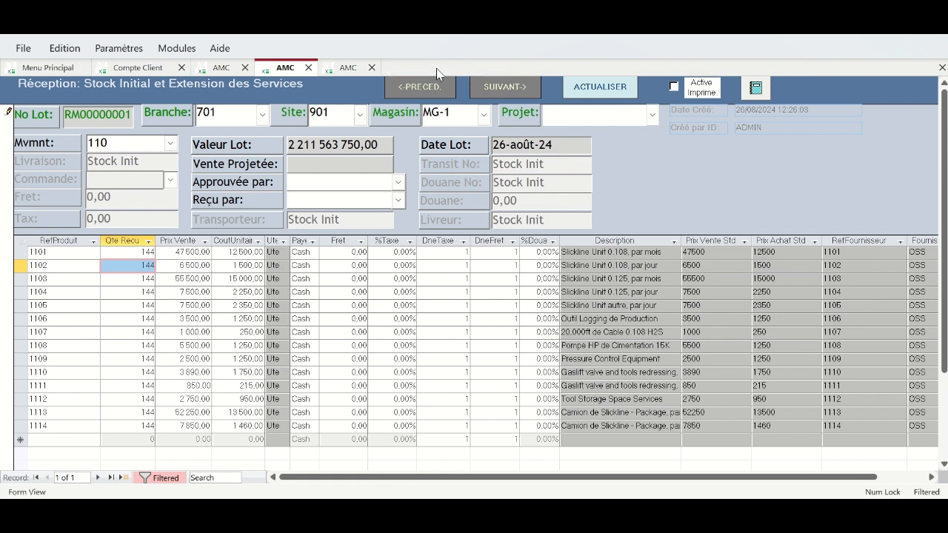
- Close the last extra AMC tab, leaving only the reception form with record 1101 current
click(372, 68)
drag(30, 251, 192, 428)
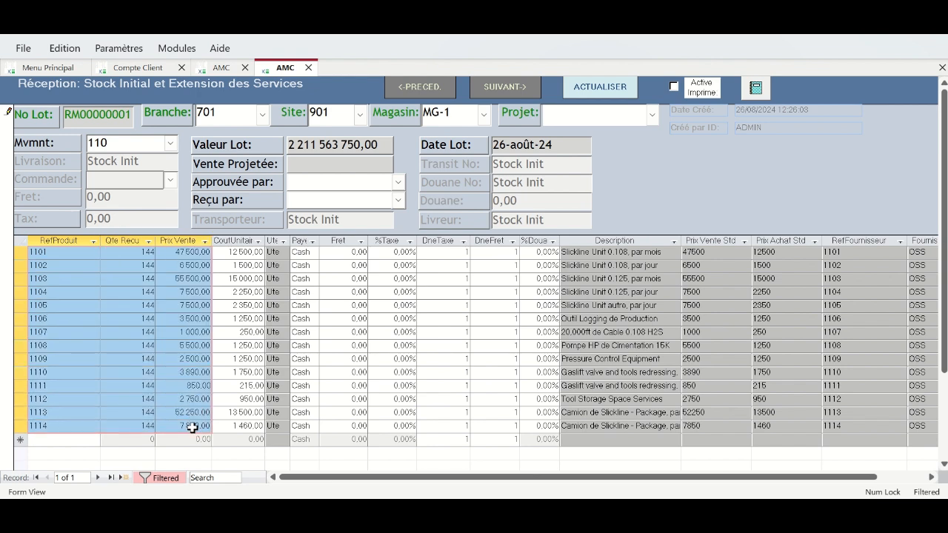
click(61, 440)
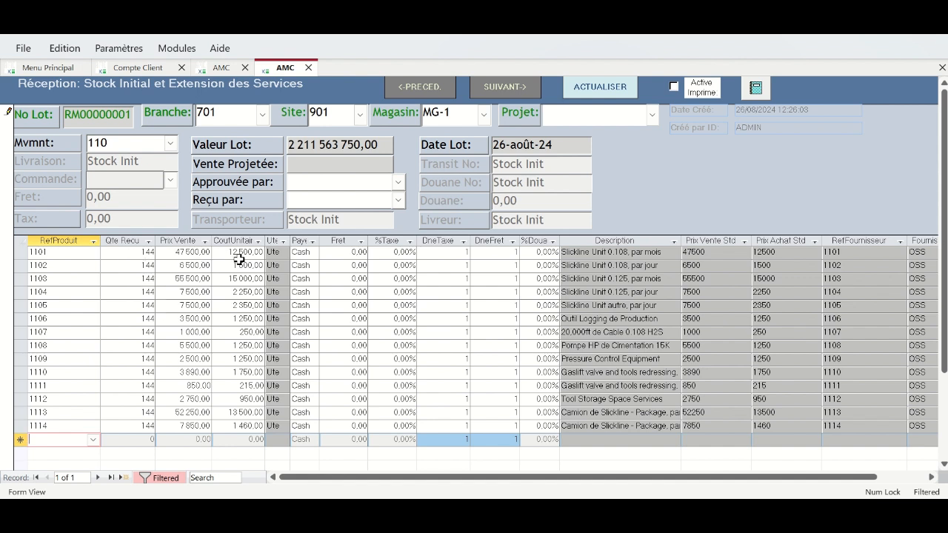
click(130, 254)
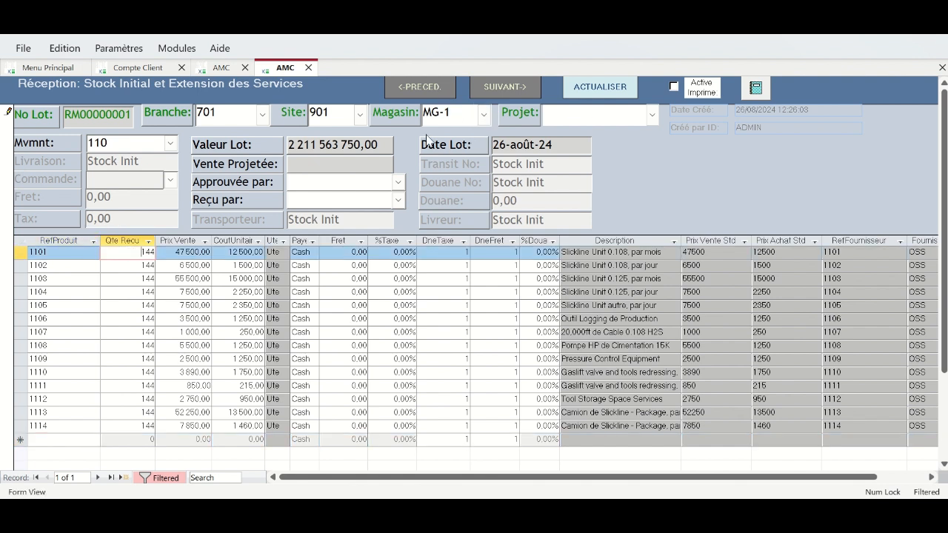
- Refresh the reception so Vente Projetée recalculates to 29 460 960,00
click(599, 89)
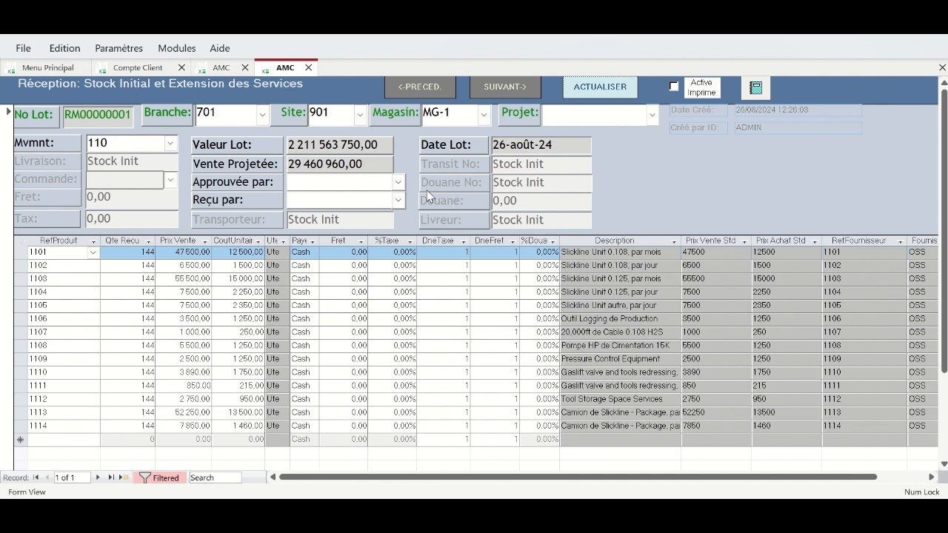
click(427, 195)
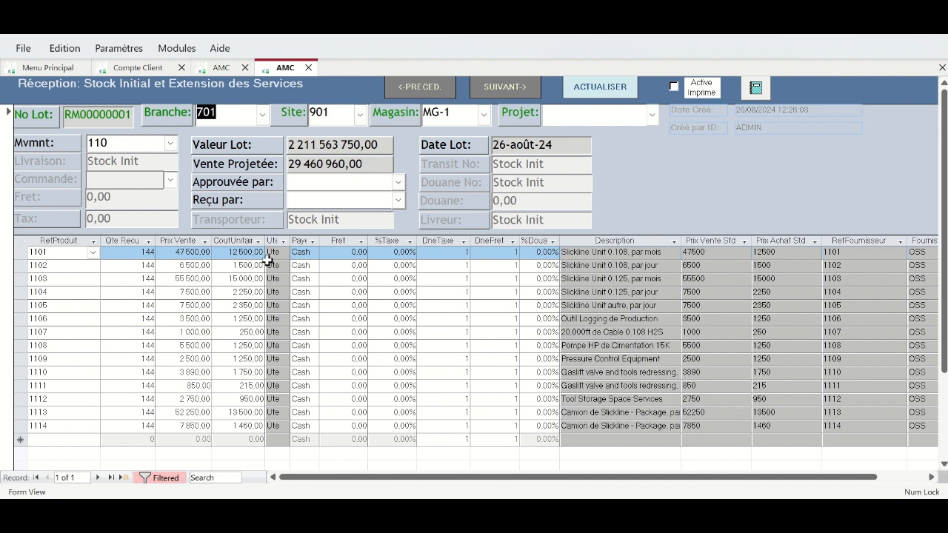
click(94, 254)
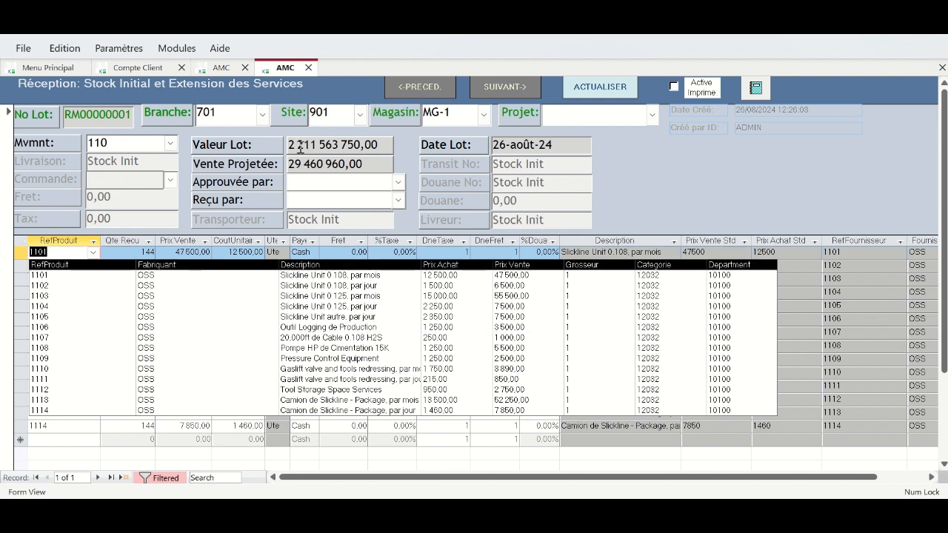
click(707, 160)
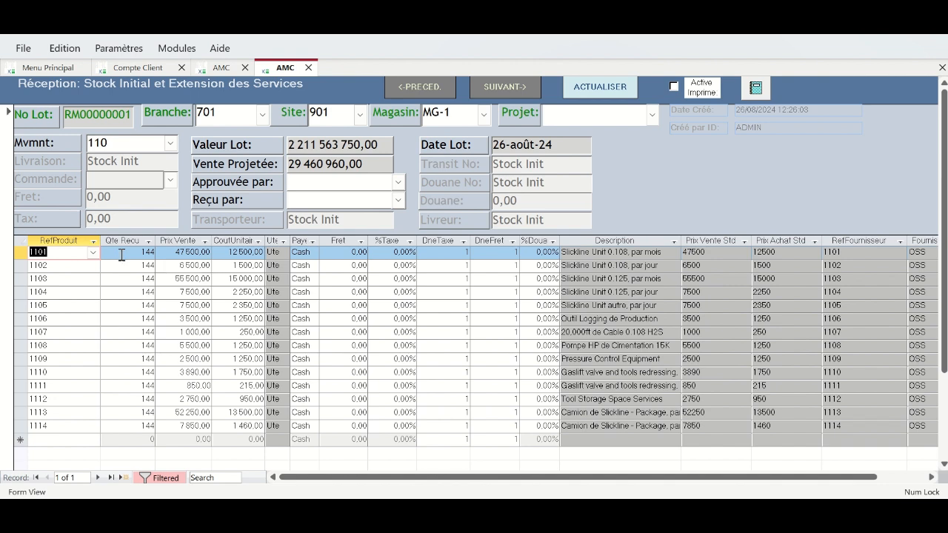
click(93, 252)
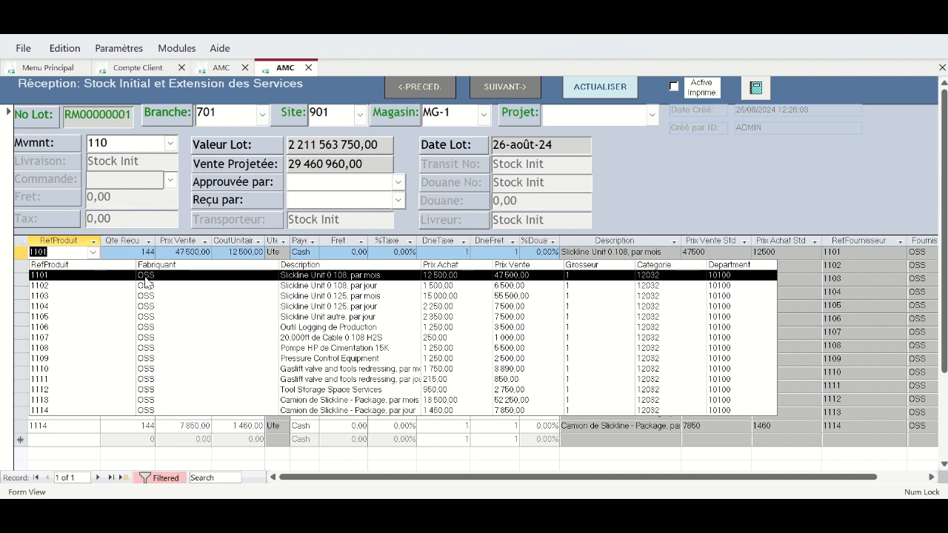
click(145, 277)
click(92, 271)
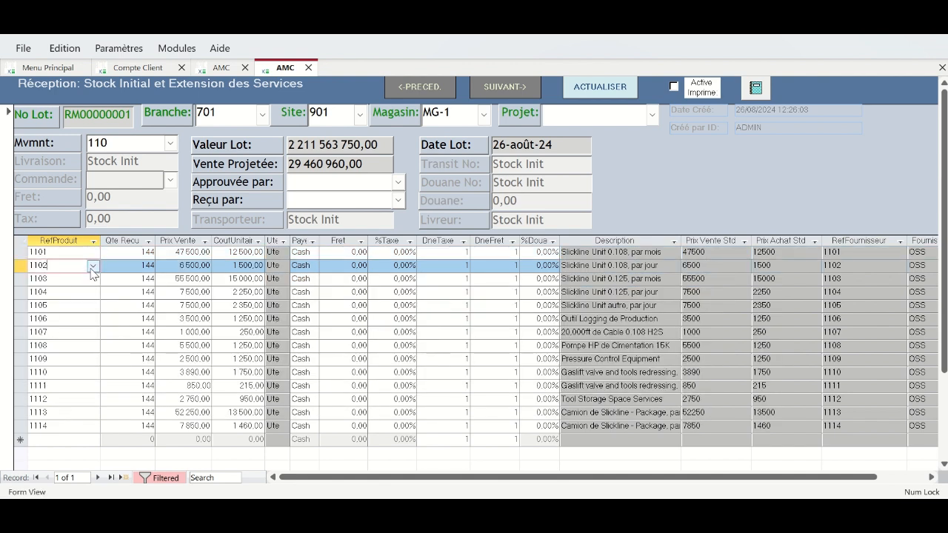
click(93, 266)
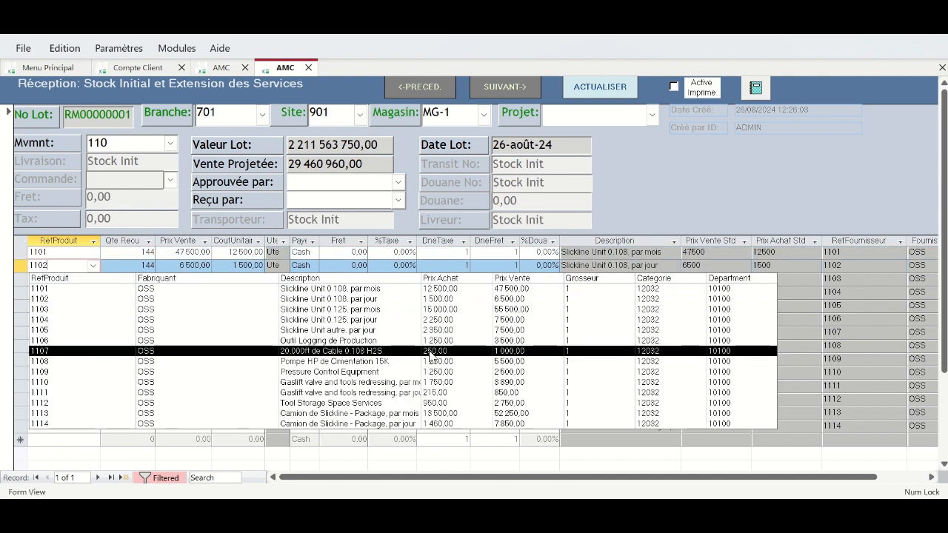
click(346, 299)
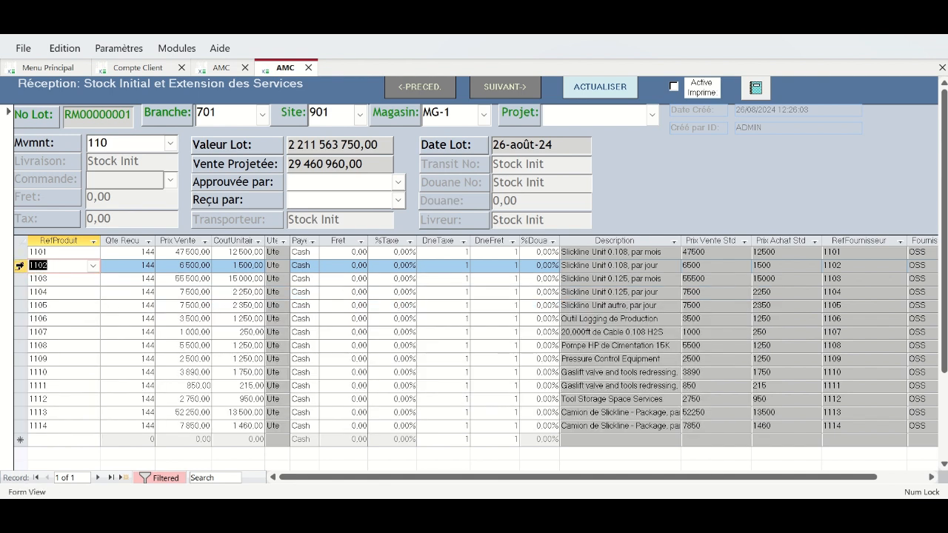
click(20, 265)
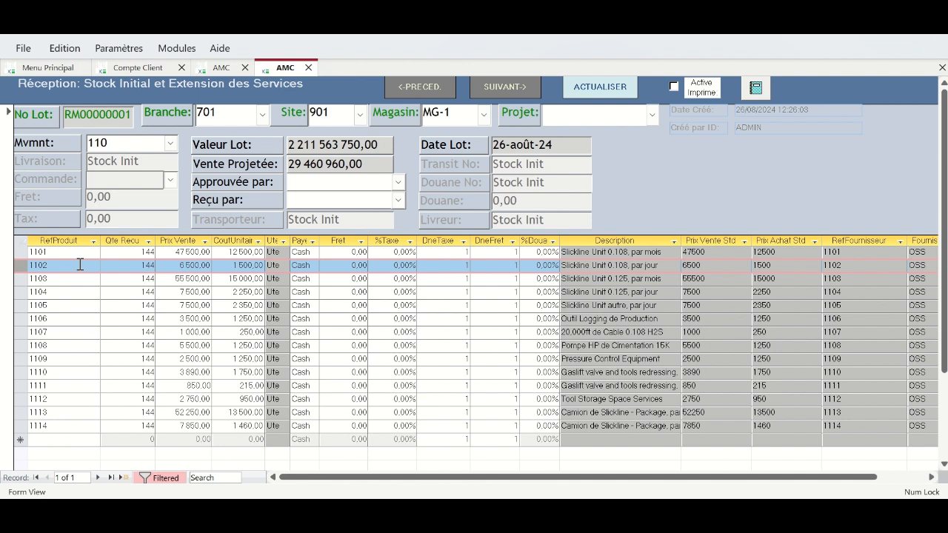
click(79, 264)
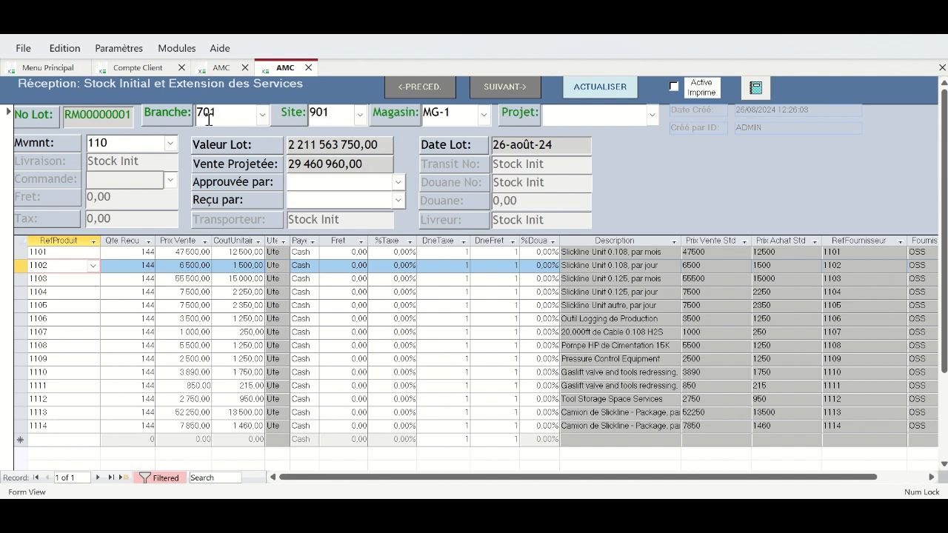
click(262, 114)
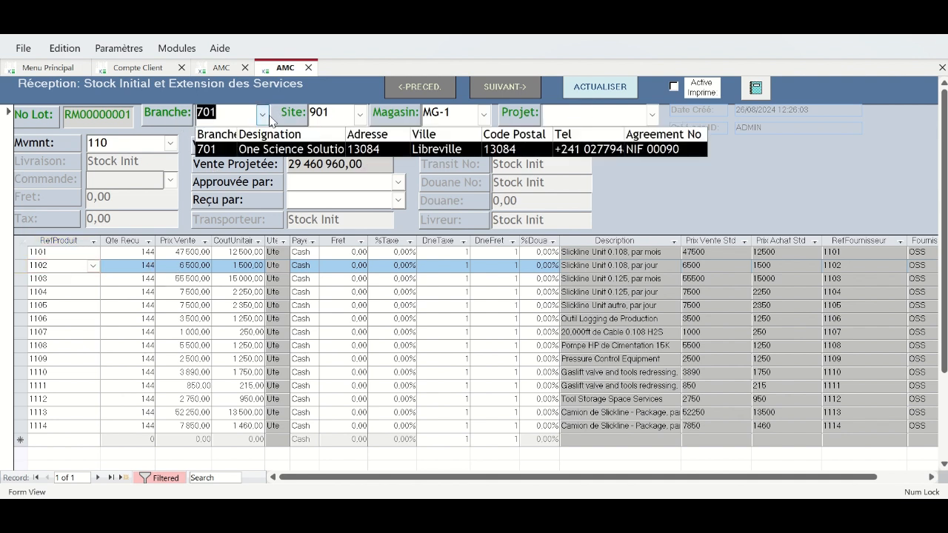
click(339, 150)
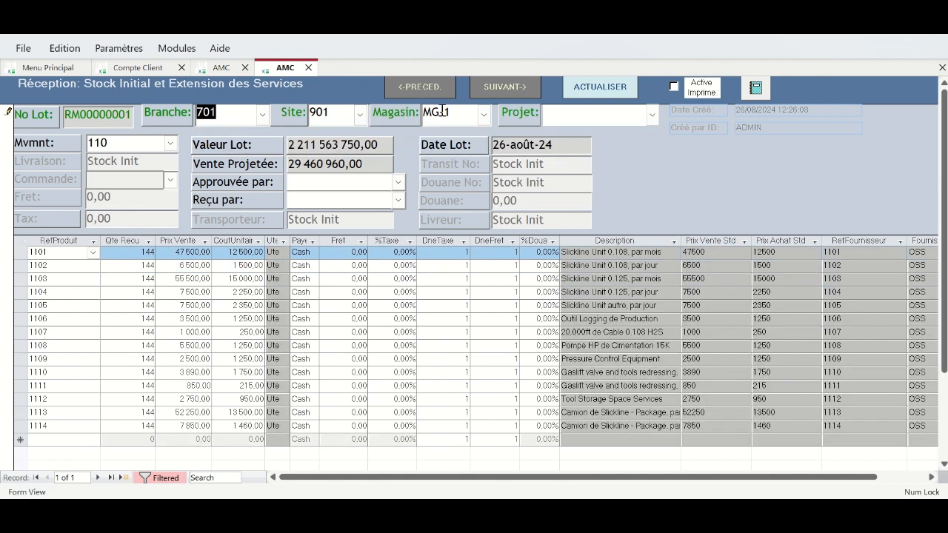
click(360, 115)
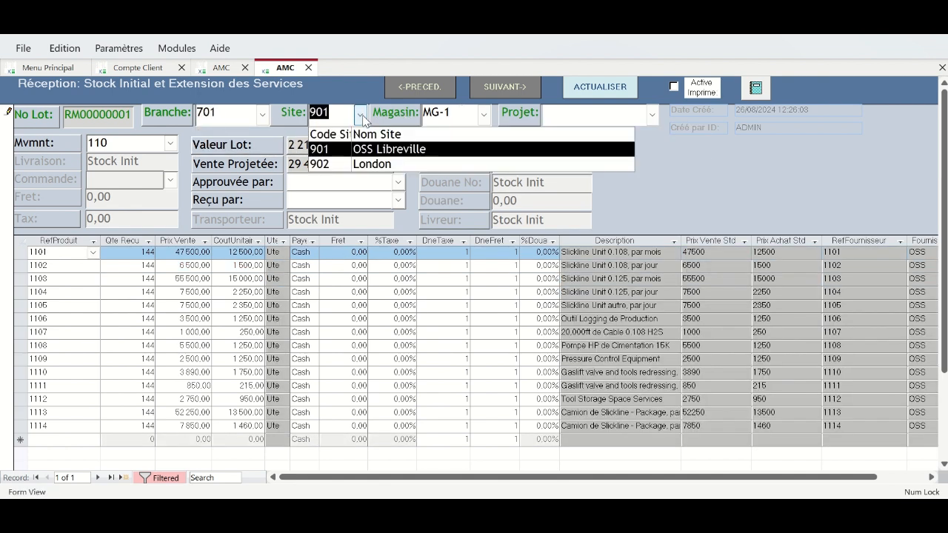
click(400, 149)
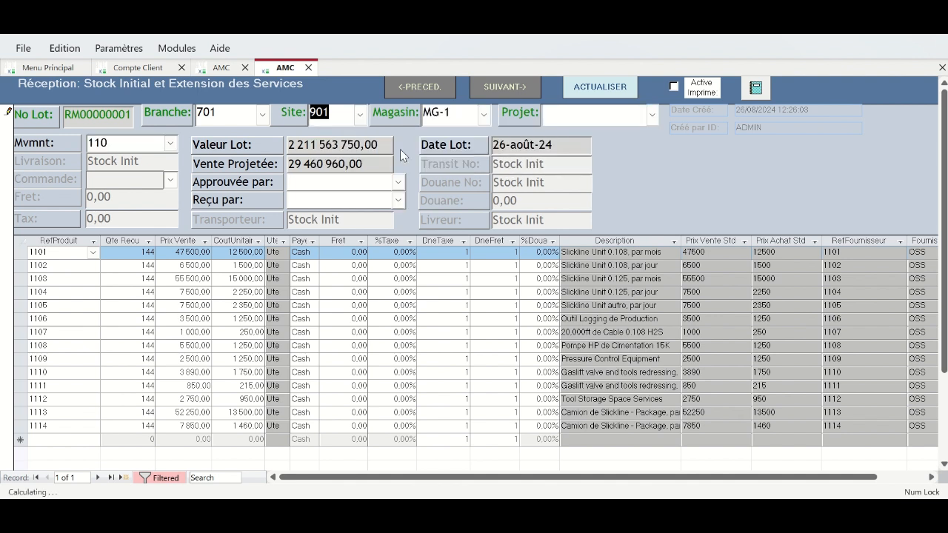
click(362, 115)
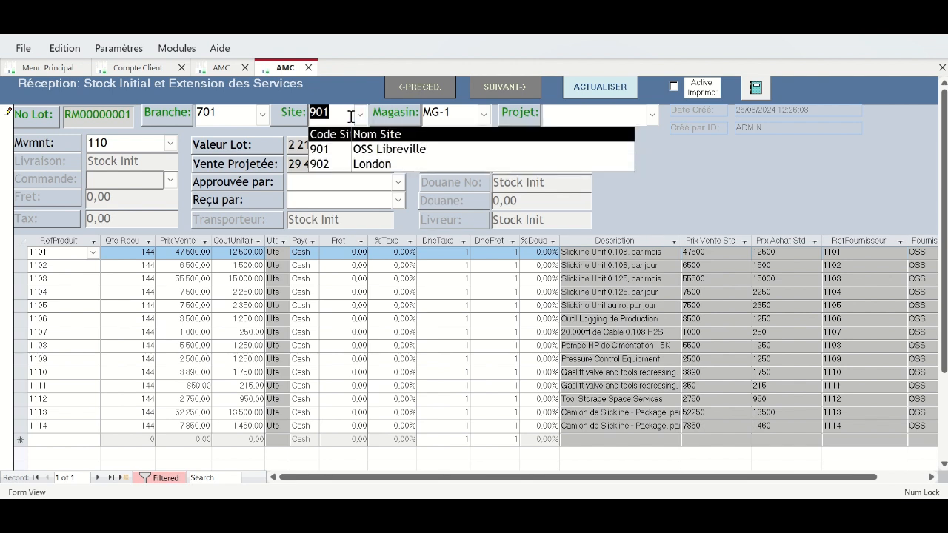
click(178, 49)
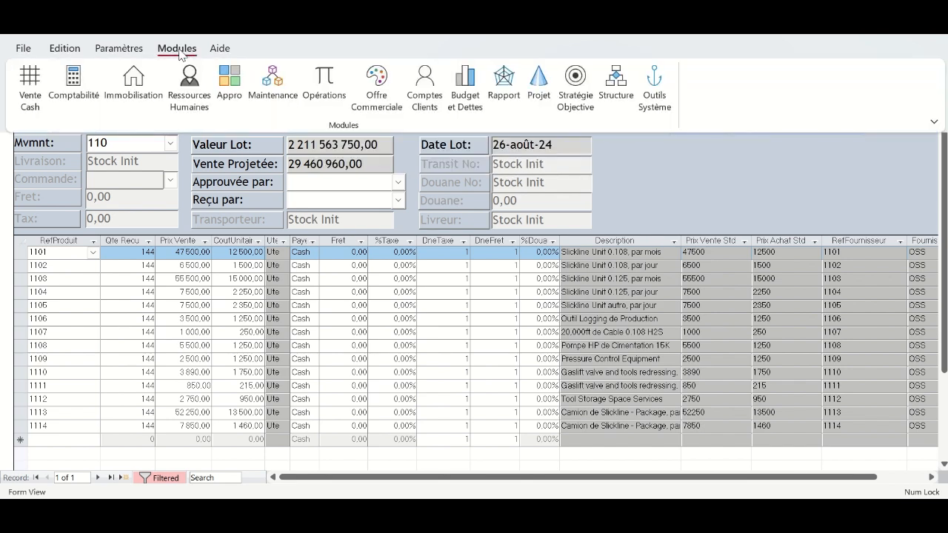
- Rename site 901 to OSS Port-Gentil and select it in the reception's Site list
click(626, 87)
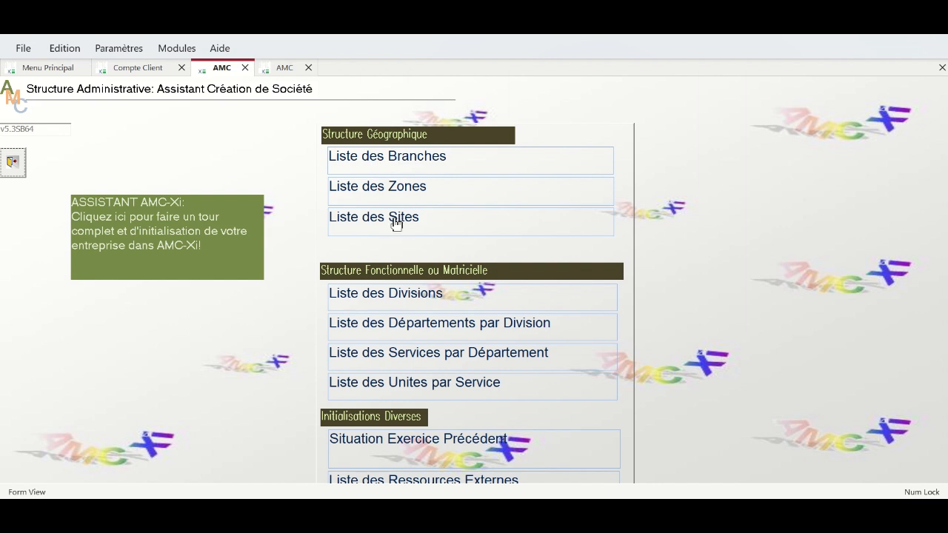
click(398, 219)
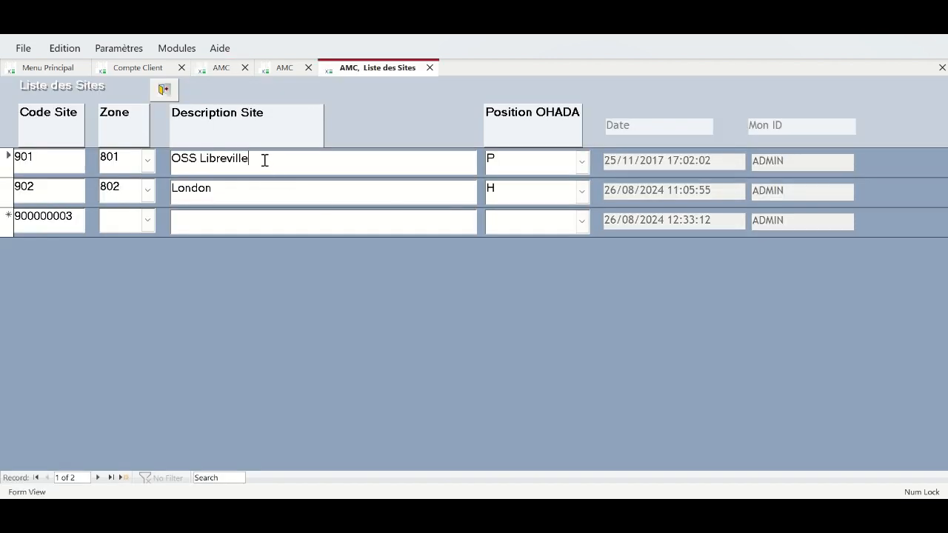
drag(265, 159, 202, 160)
text(POrt-Gentil)
click(163, 89)
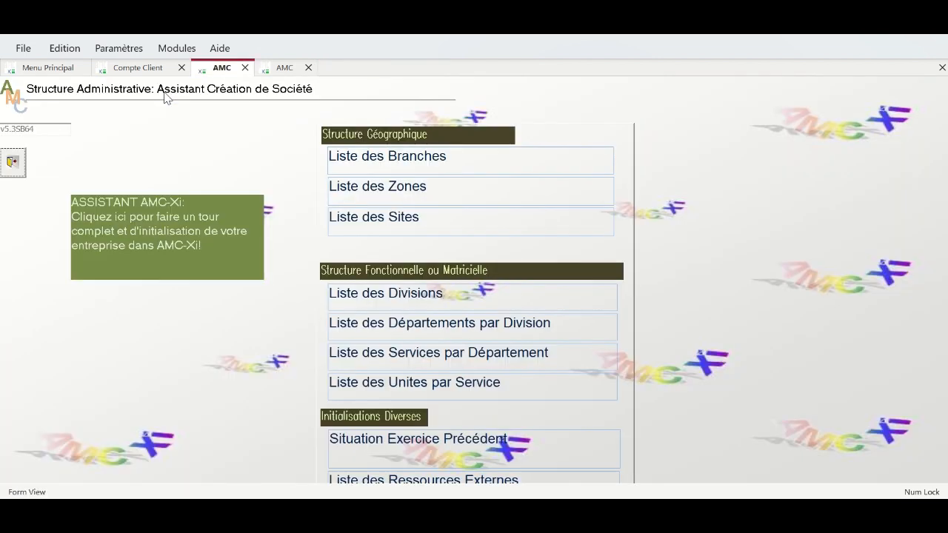
click(243, 68)
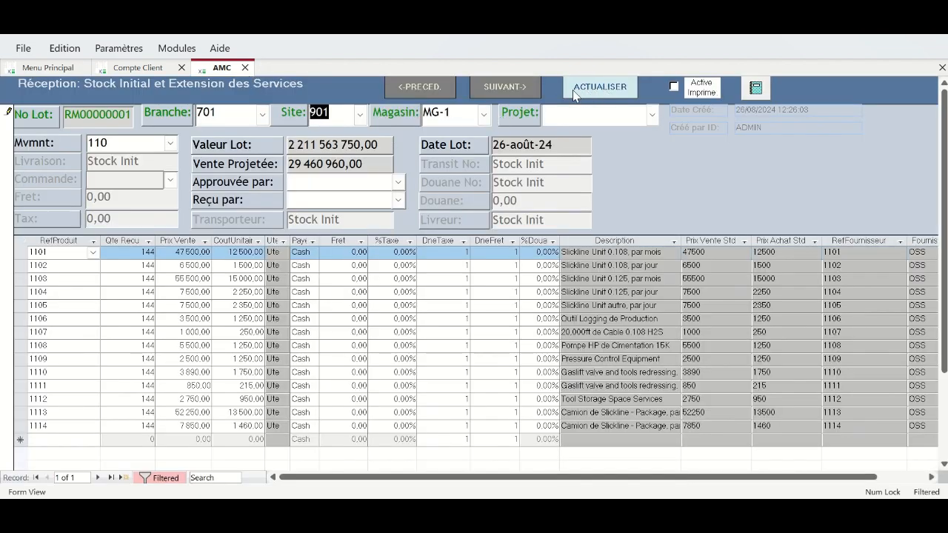
click(361, 115)
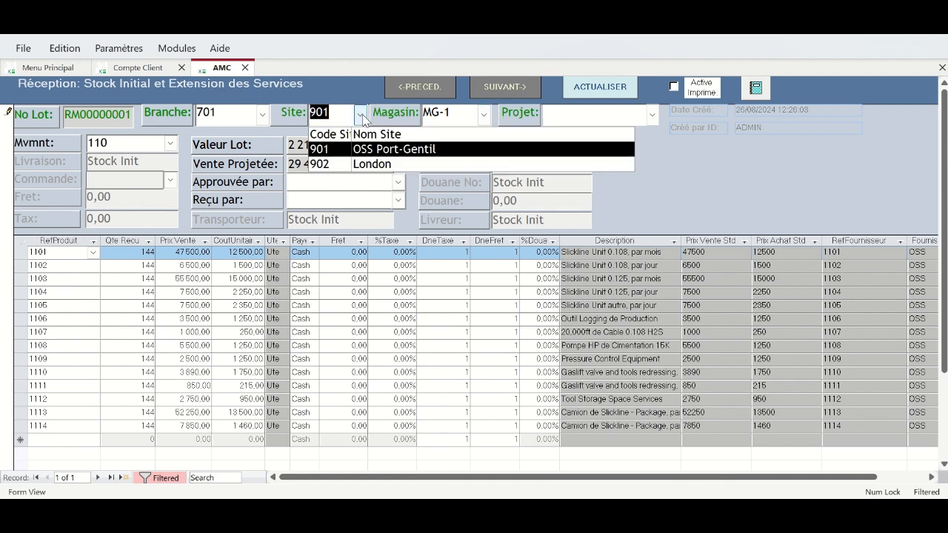
click(412, 149)
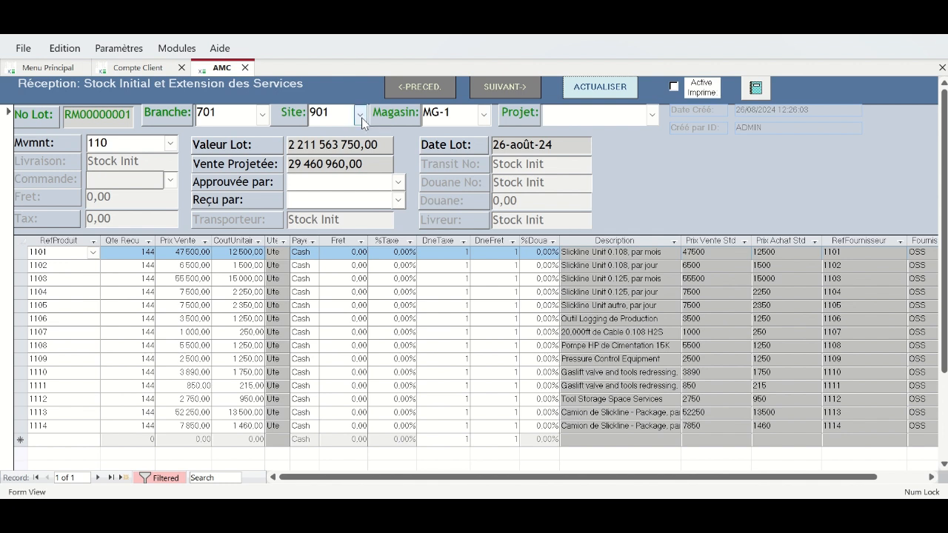
- Keep site 901 and store MG-1 on the reception, then continue to the client accounts form
click(361, 116)
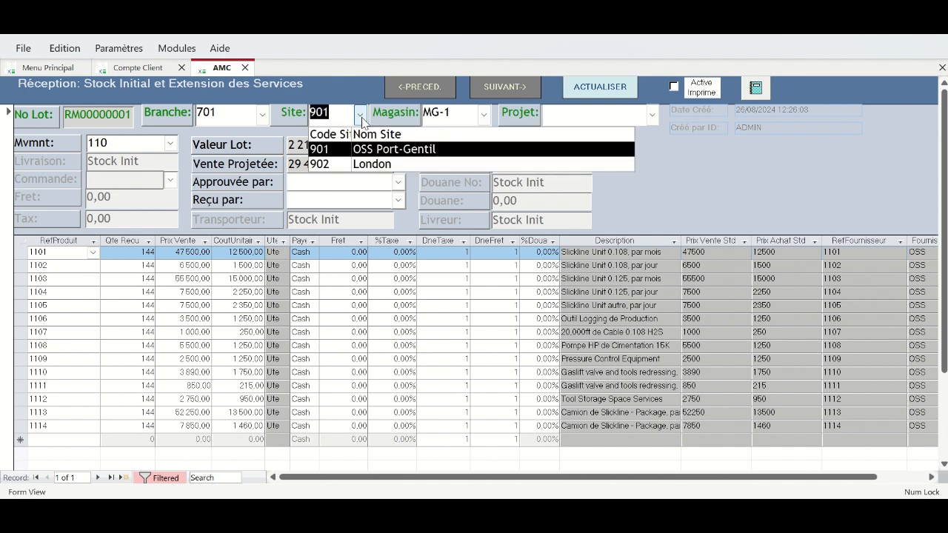
click(483, 116)
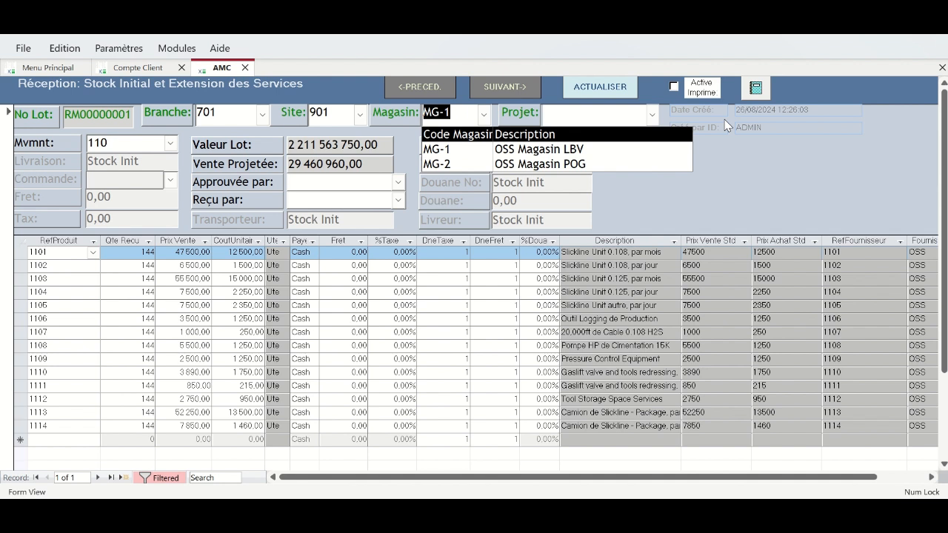
click(719, 210)
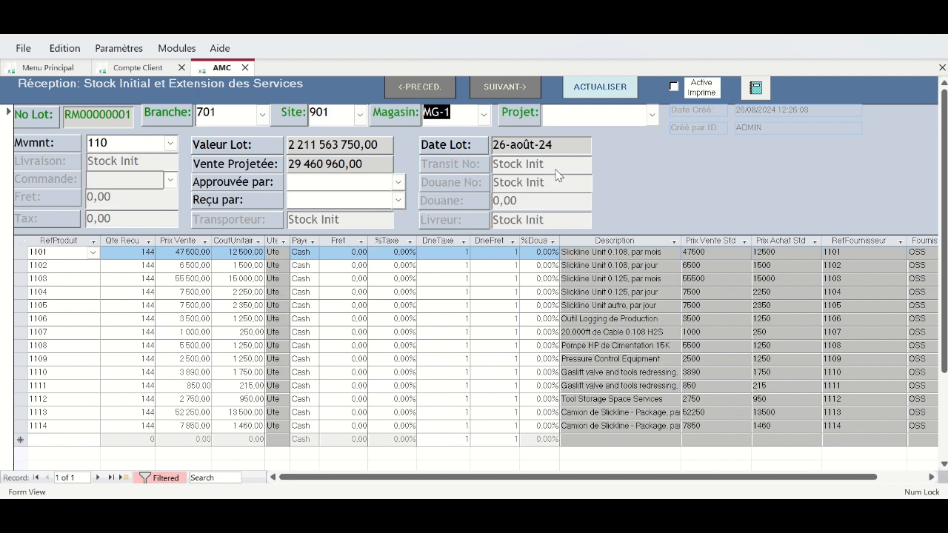
click(508, 87)
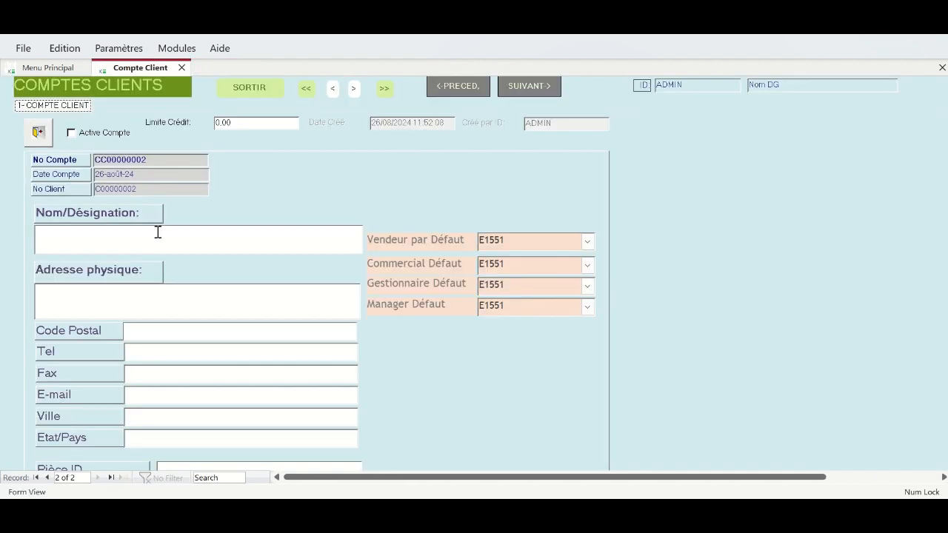
- Create a new client account named TOTALENERGIES with its physical address and postal code
click(47, 478)
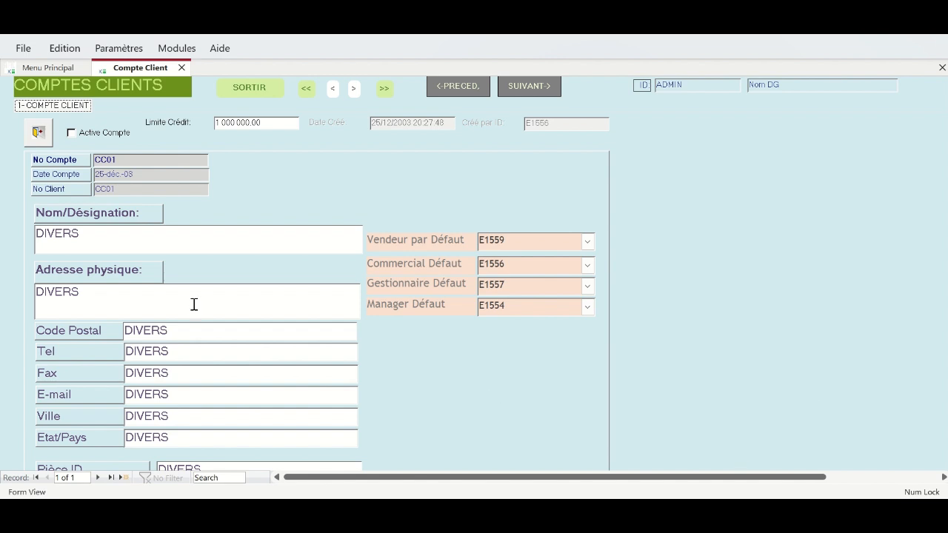
click(97, 478)
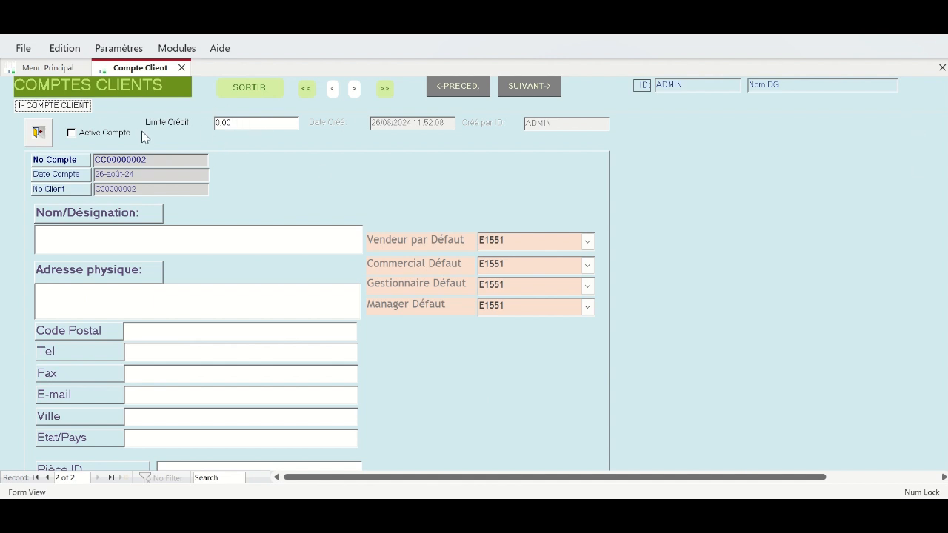
click(104, 234)
text(TOTA)
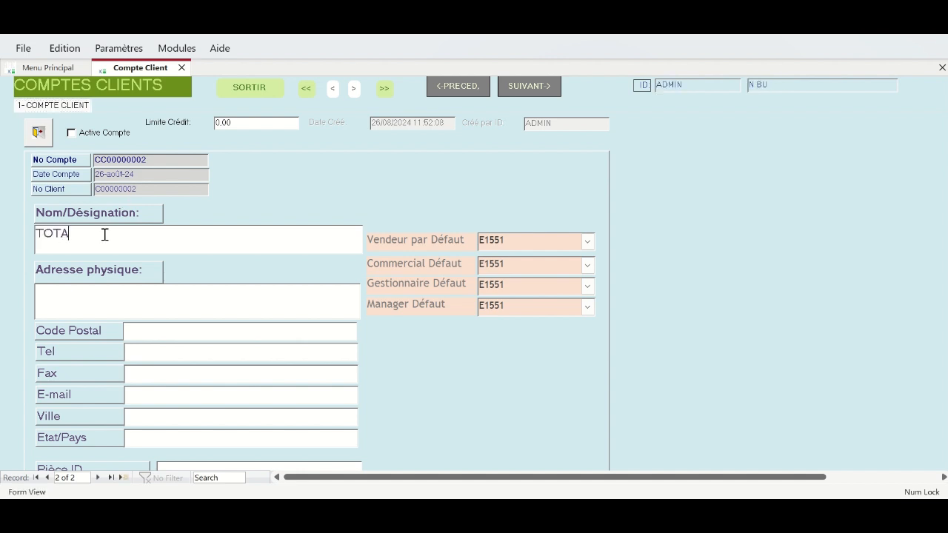
text(LENERGIES)
click(100, 299)
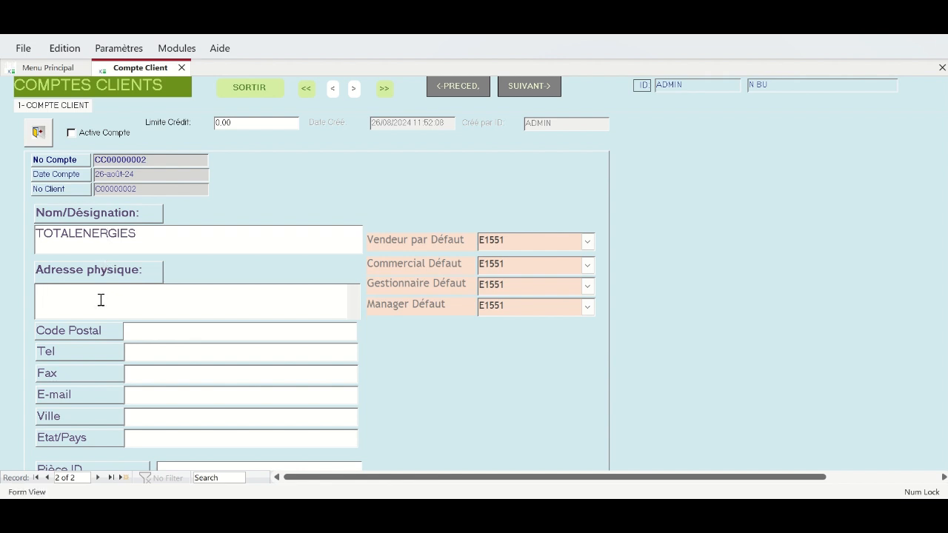
text(524 POG)
click(166, 336)
text(524 )
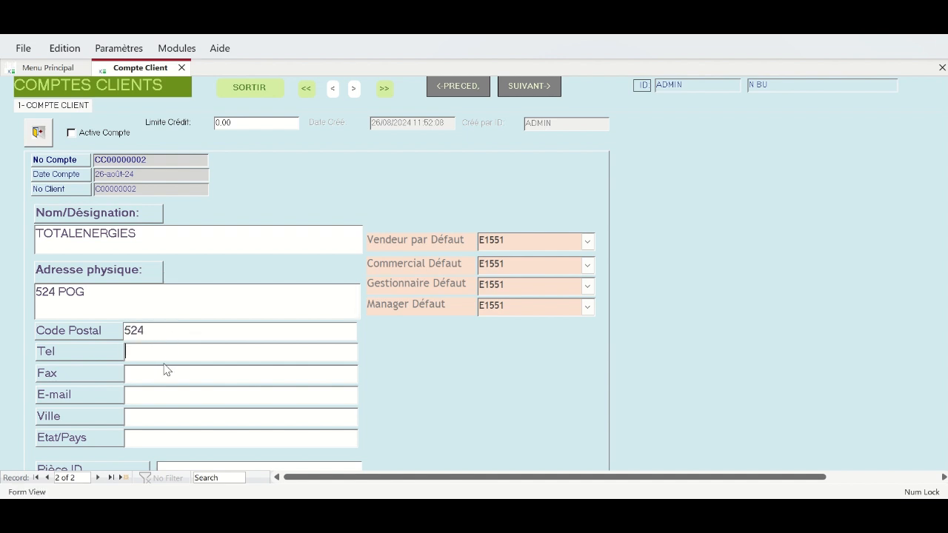
text(POG)
- Set TOTALENERGIES' country to GABON and its credit limit to 5000000
click(154, 437)
text(GABON)
click(197, 122)
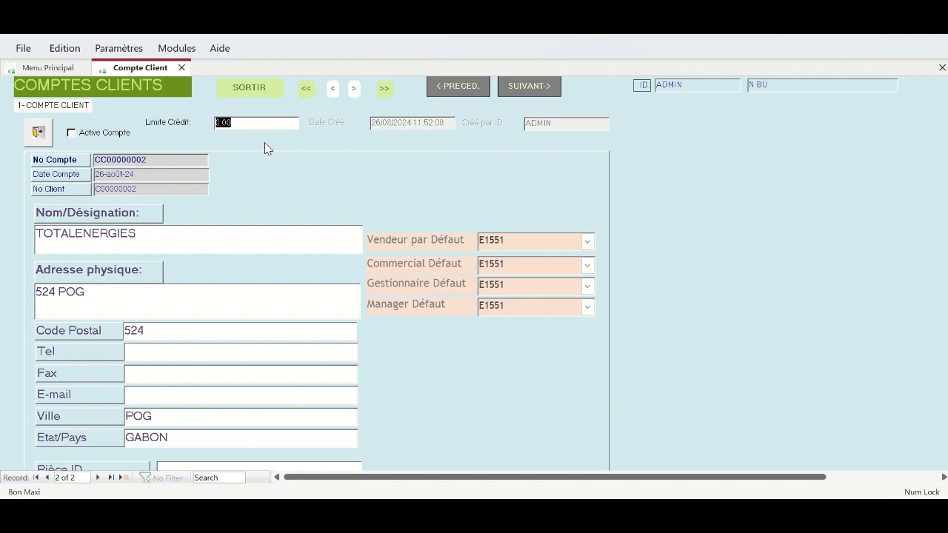
text(5000)
- Start a third client account with credit limit 5000000 and name PERENCO GABON SA
click(98, 478)
double_click(244, 122)
text(5000000)
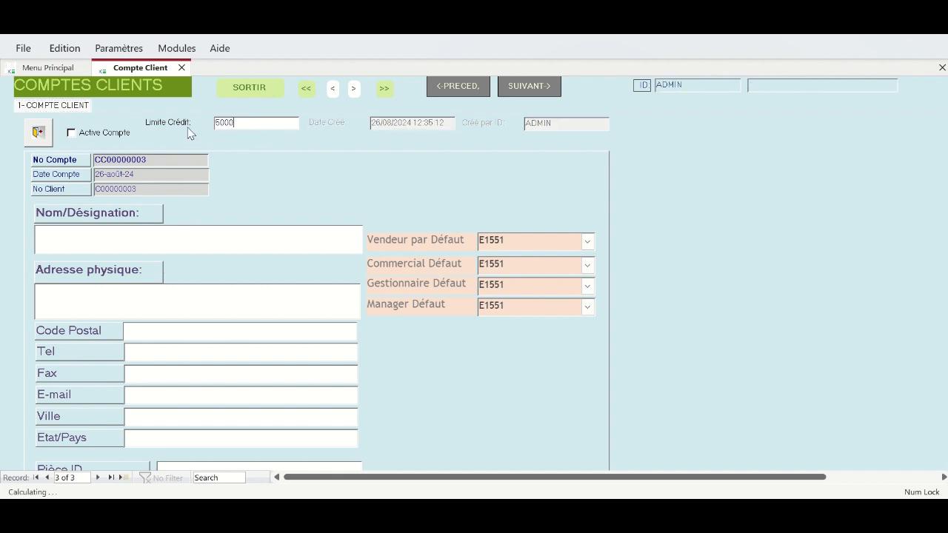
click(157, 243)
text(PERENCO GABON SA)
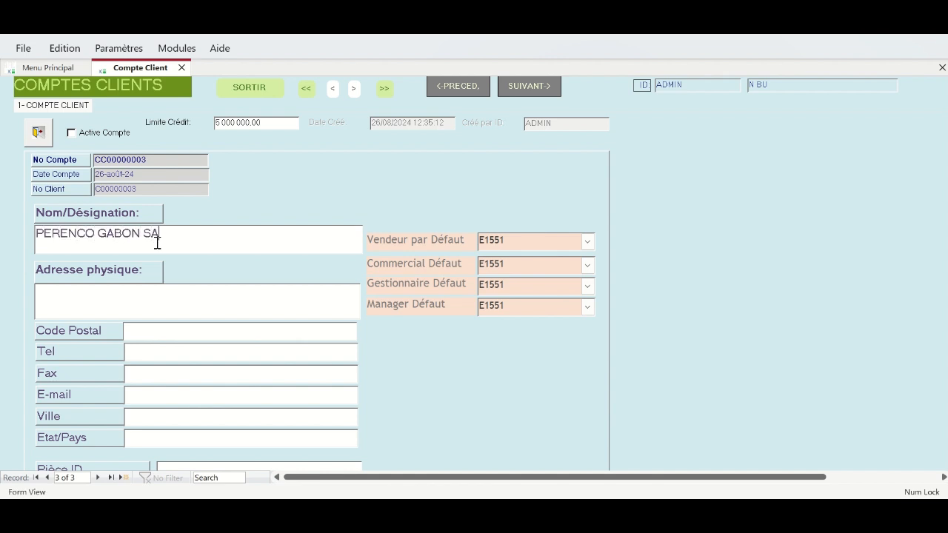
- Fill in PERENCO GABON SA's address and postal code, city PORT-GENTIL and country GABON
click(154, 297)
text(34782)
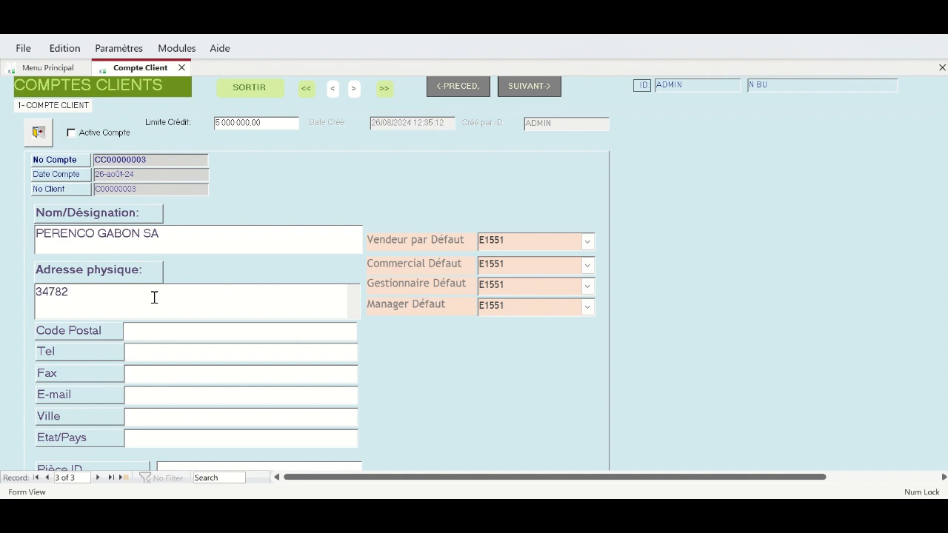
text( NOUVEAU PORT)
click(165, 330)
text(47382)
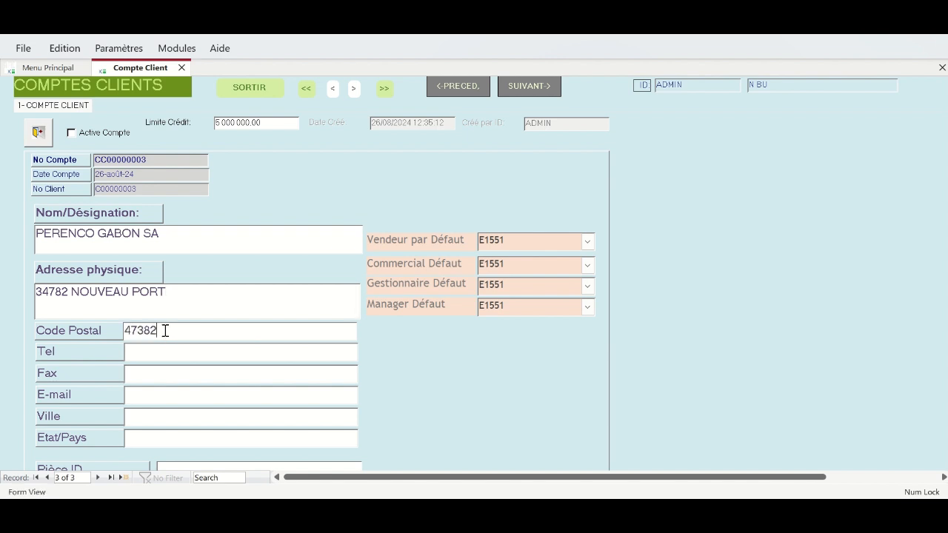
click(157, 413)
text(PORT)
text(T)
text(-GENTIL)
click(155, 436)
text(GABON)
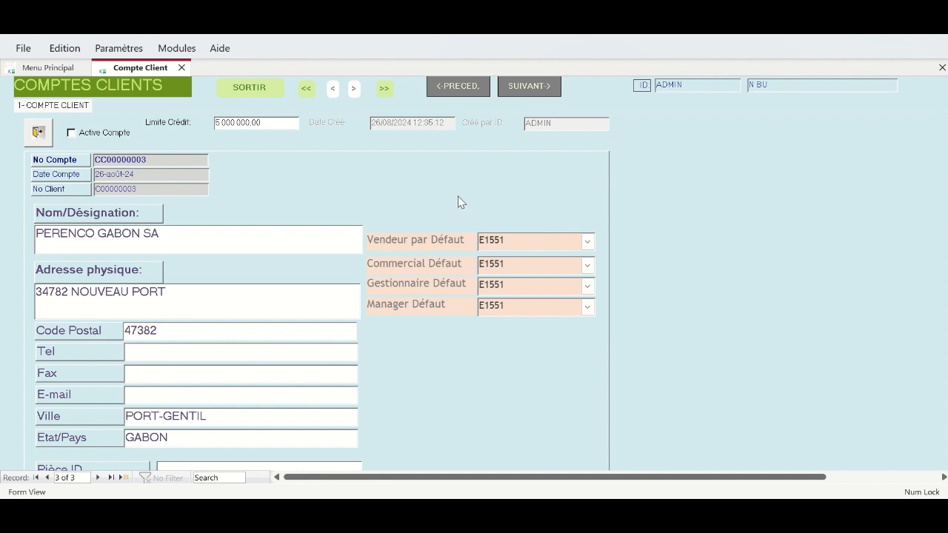
- Give PERENCO GABON SA default seller E1557, commercial E1556, Gestionnaire E1555, manager E1553, then start a blank client record
click(588, 243)
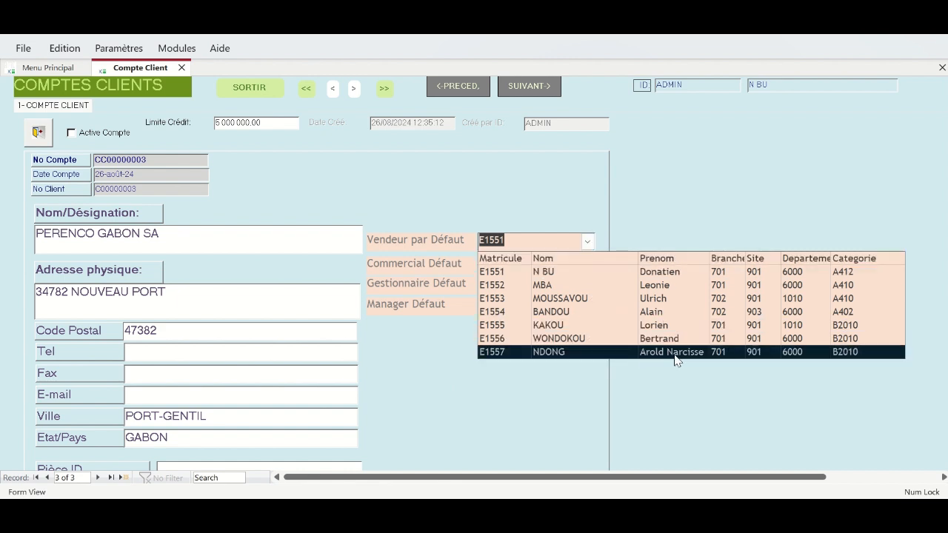
click(550, 353)
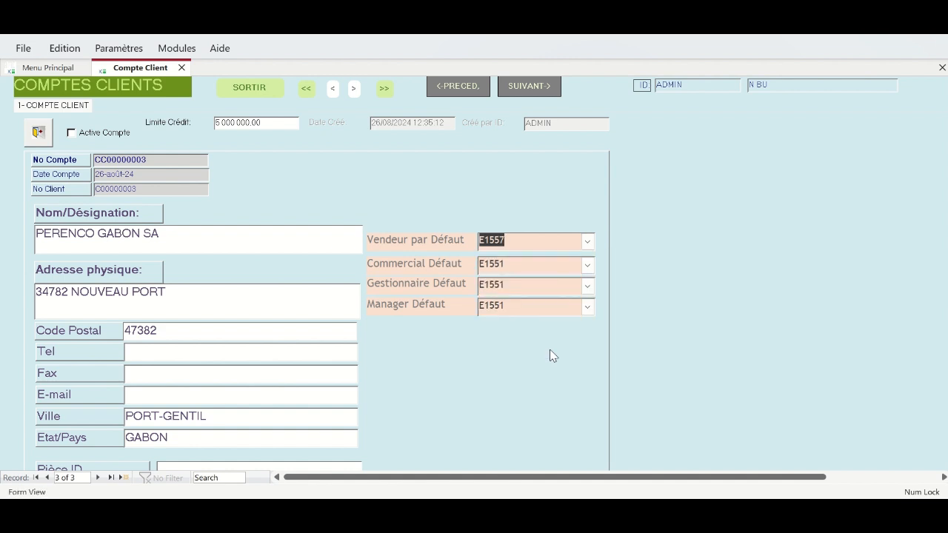
click(588, 266)
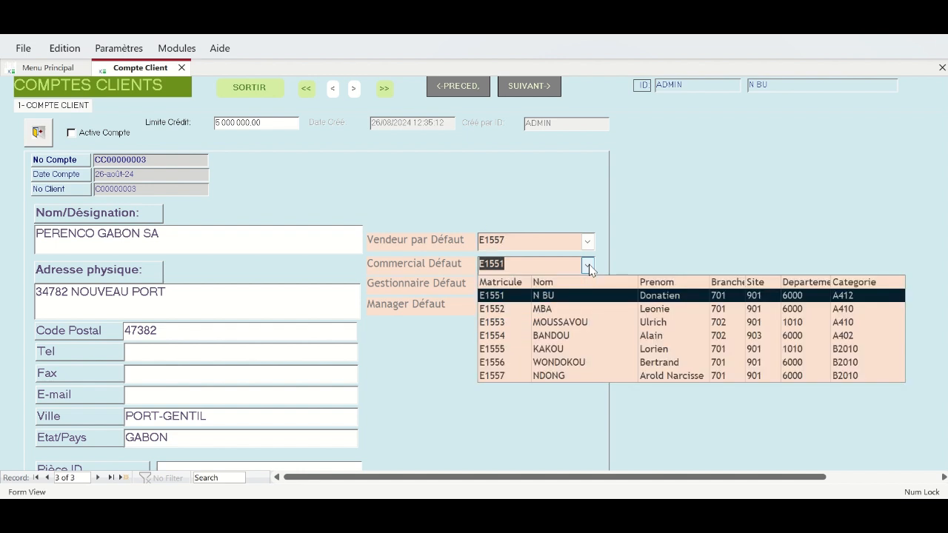
click(558, 366)
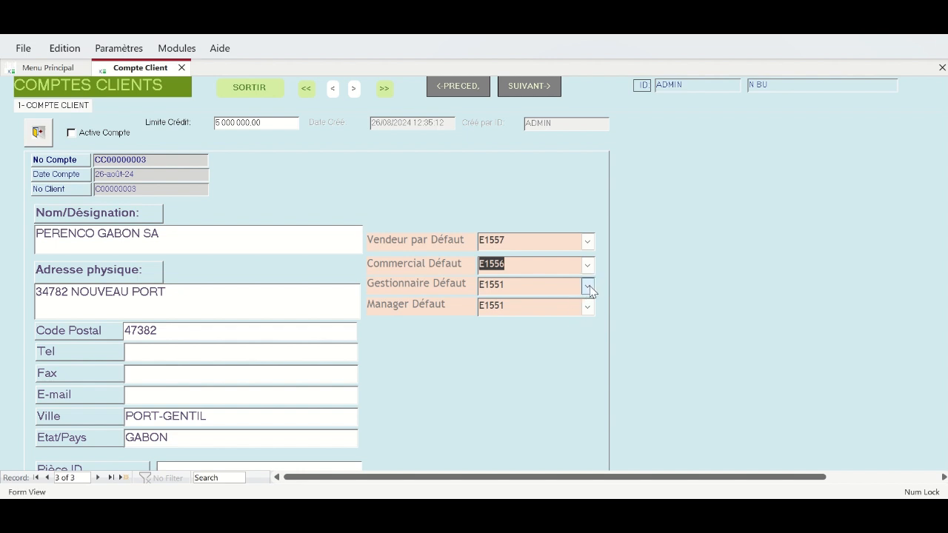
click(588, 286)
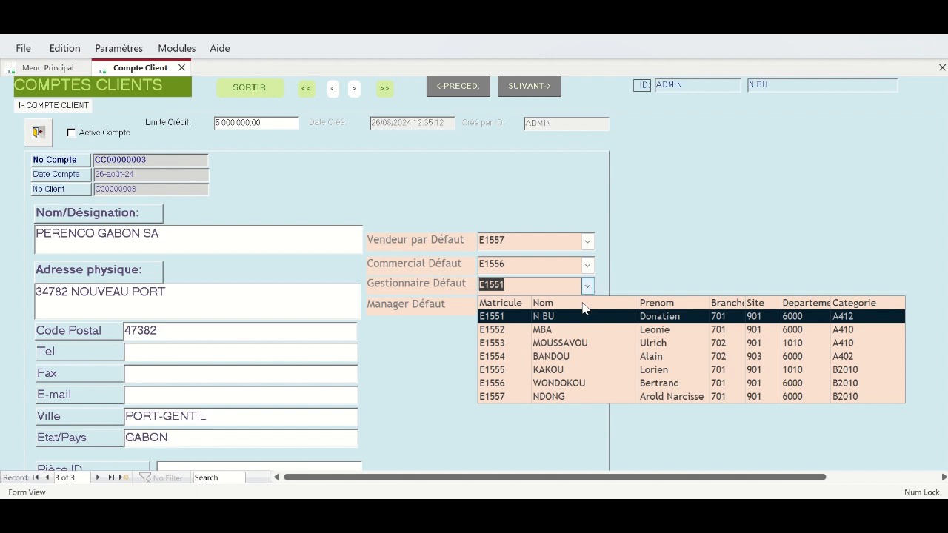
click(552, 369)
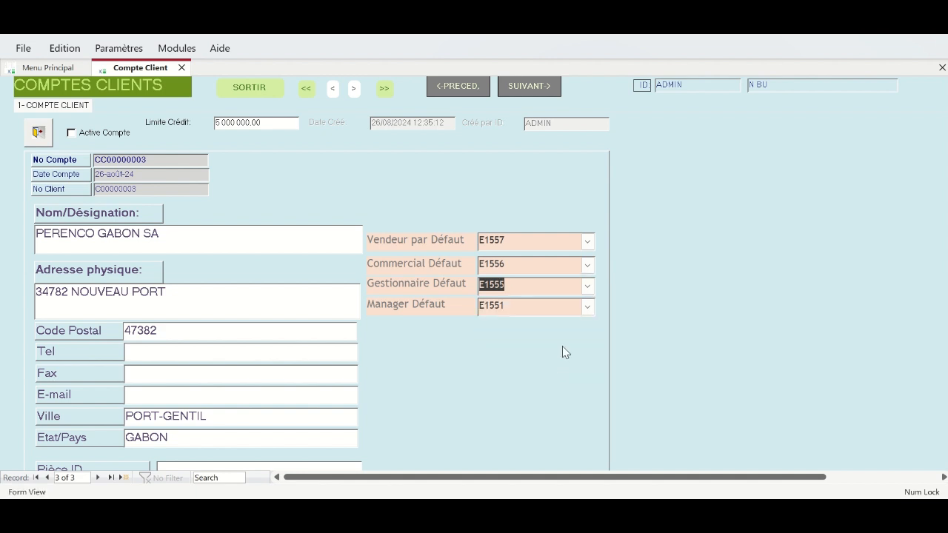
click(587, 307)
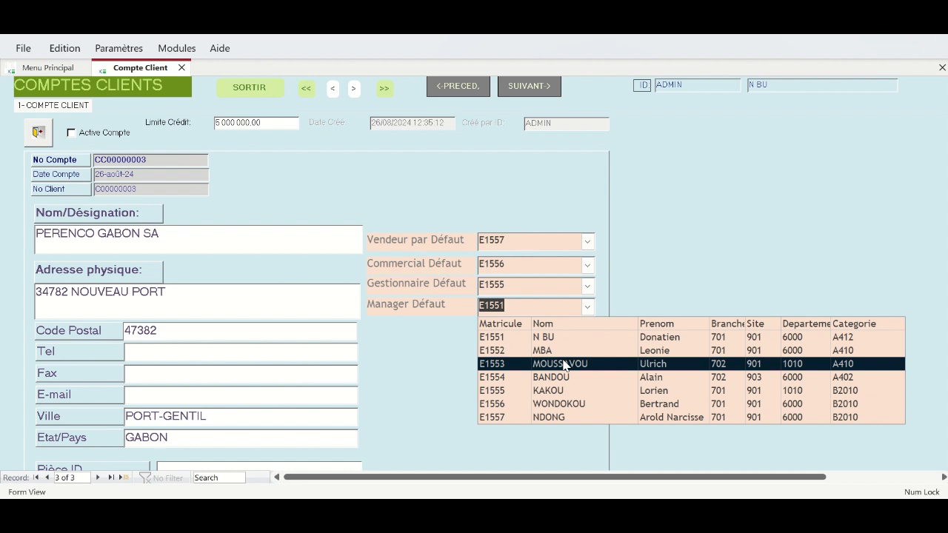
click(546, 362)
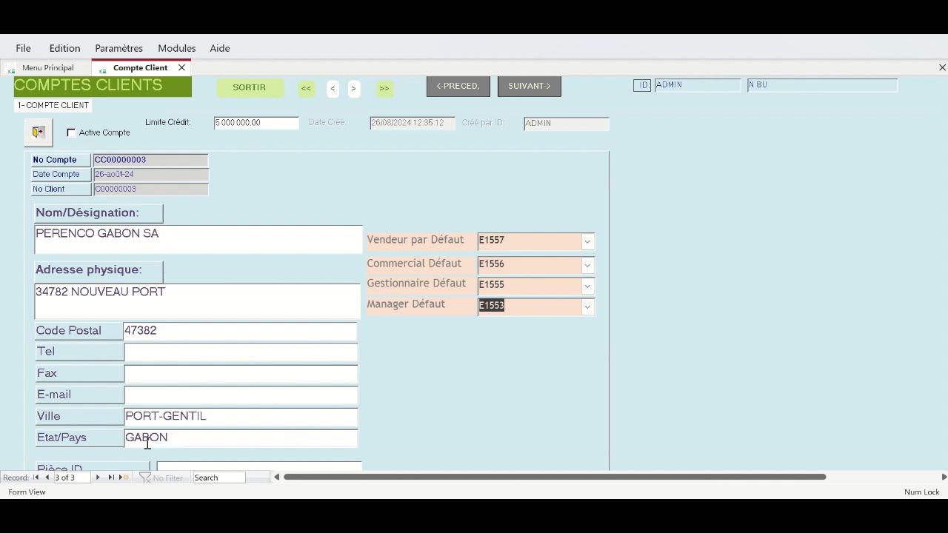
click(99, 478)
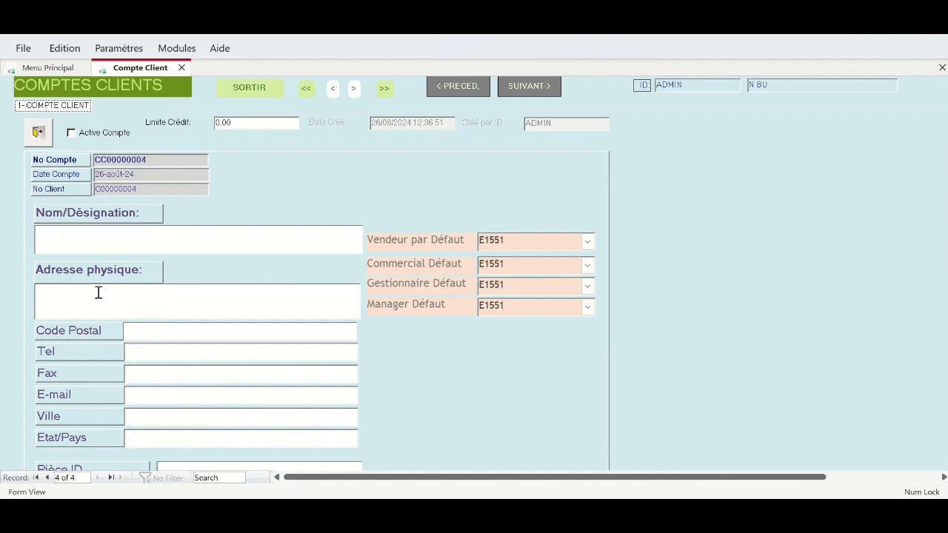
- Enter the new client's name as ASSALA, correcting the mistyped entries
text(M)
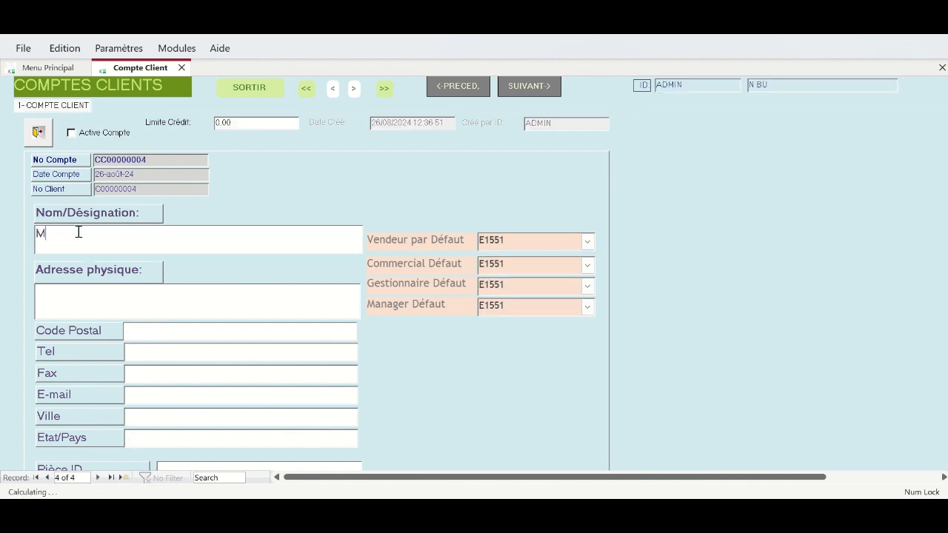
text(&P)
drag(66, 235, 34, 234)
text(ASSLA)
key(BackSpace)
key(BackSpace)
text(ALA)
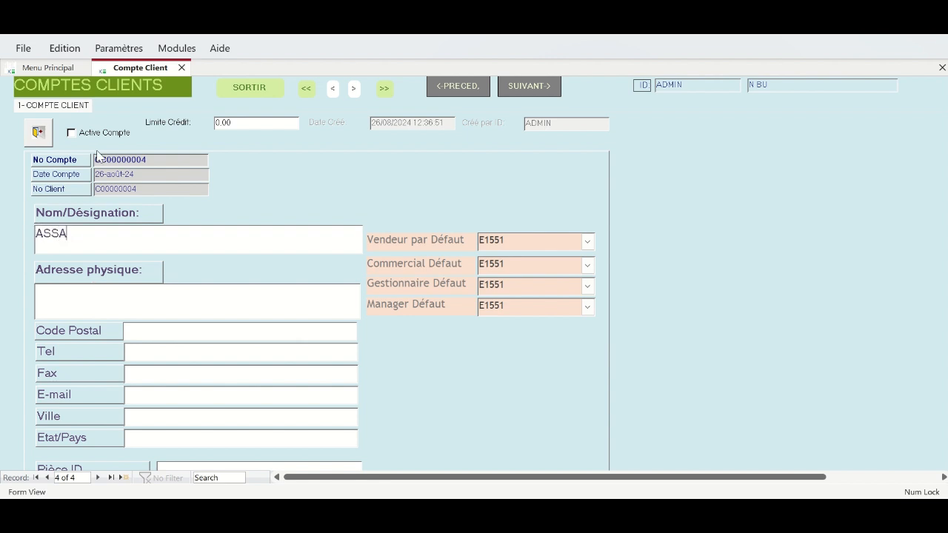
click(106, 312)
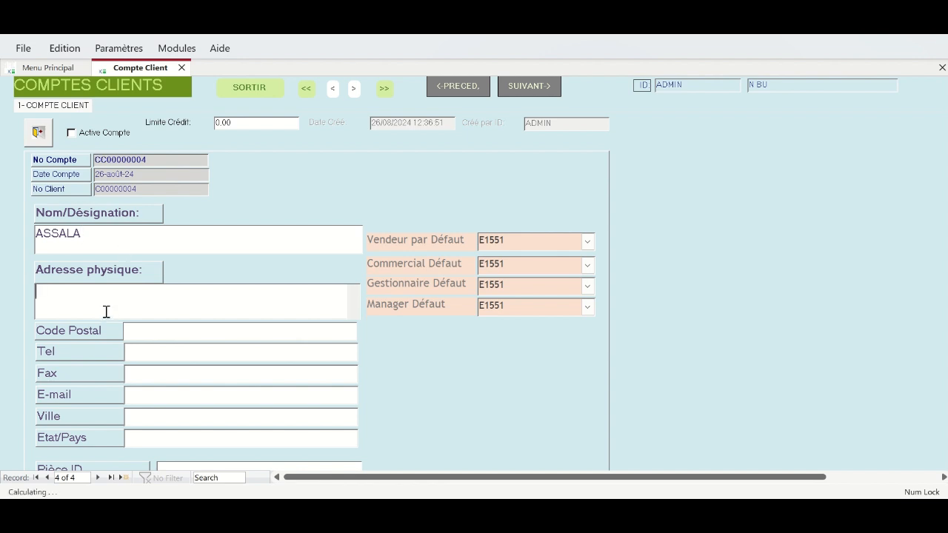
text(34782 POG)
click(165, 412)
text(POG)
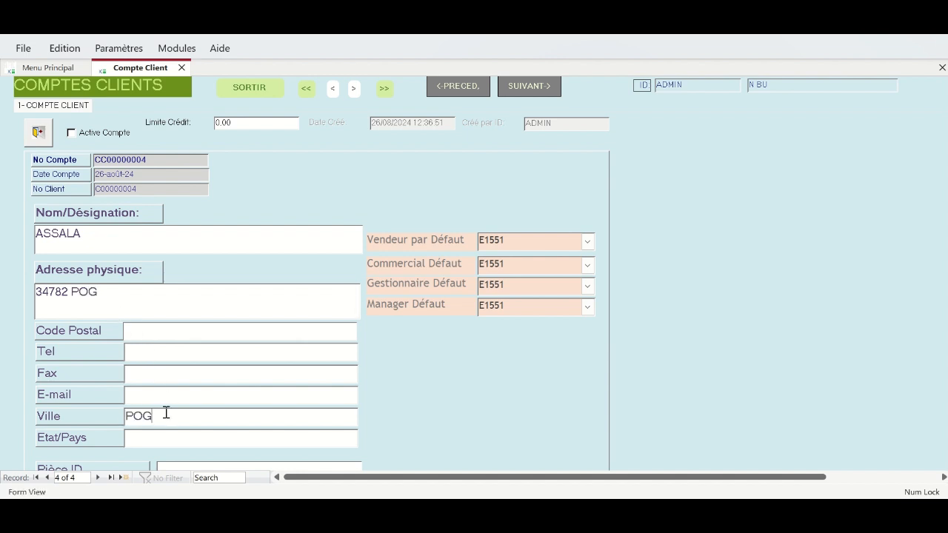
click(178, 441)
text(GABON)
- Set ASSALA's credit limit to 2 000 000.00 and advance to the default sales settings
click(200, 122)
text(2000000)
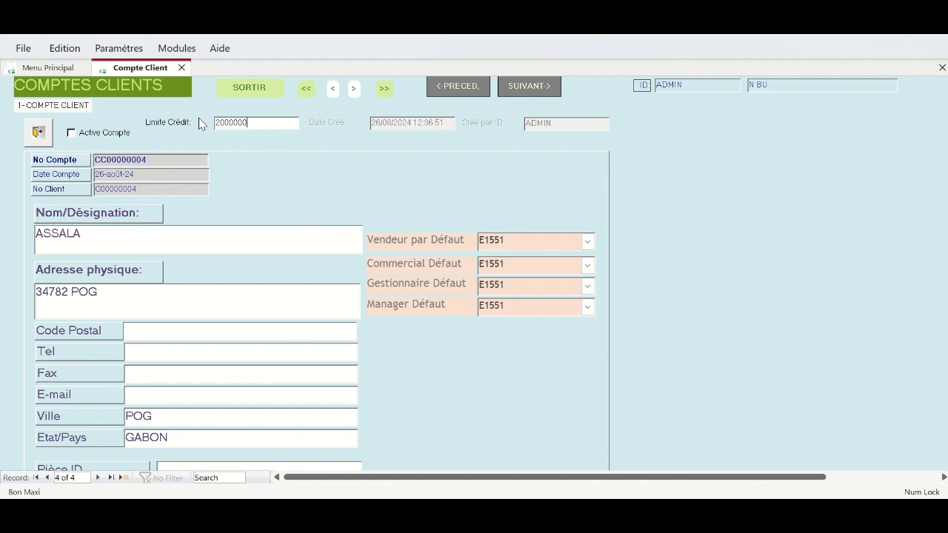
click(203, 243)
click(100, 479)
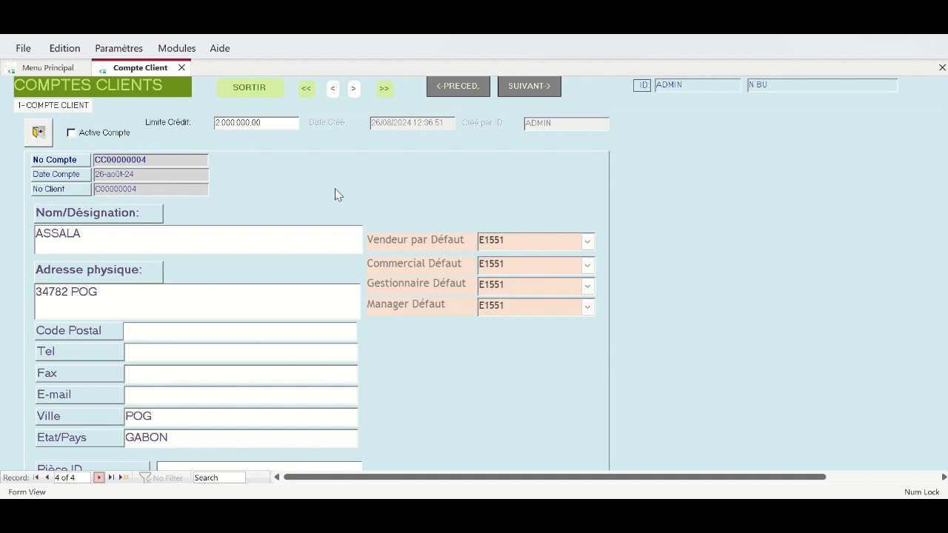
click(530, 87)
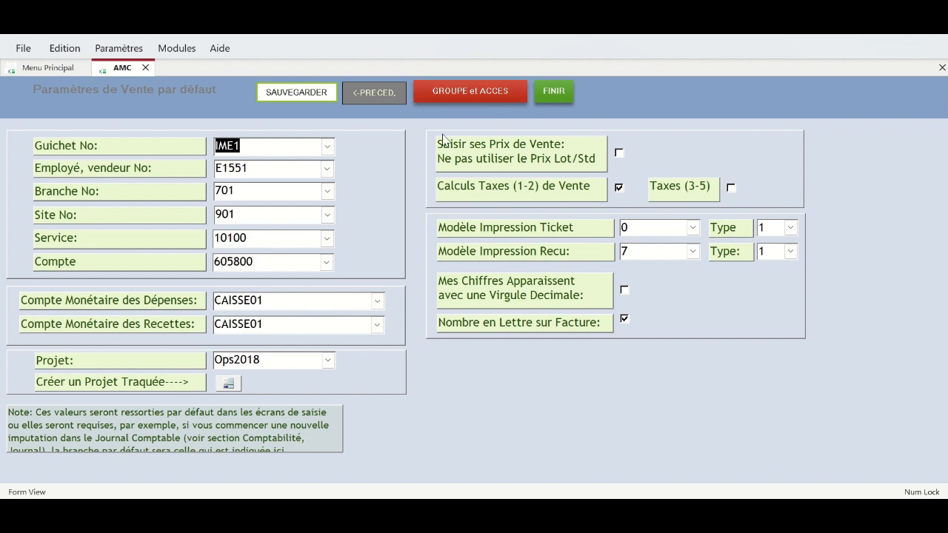
- Finish the setup wizard from the default sales settings and acknowledge the administrative structure confirmation
click(554, 92)
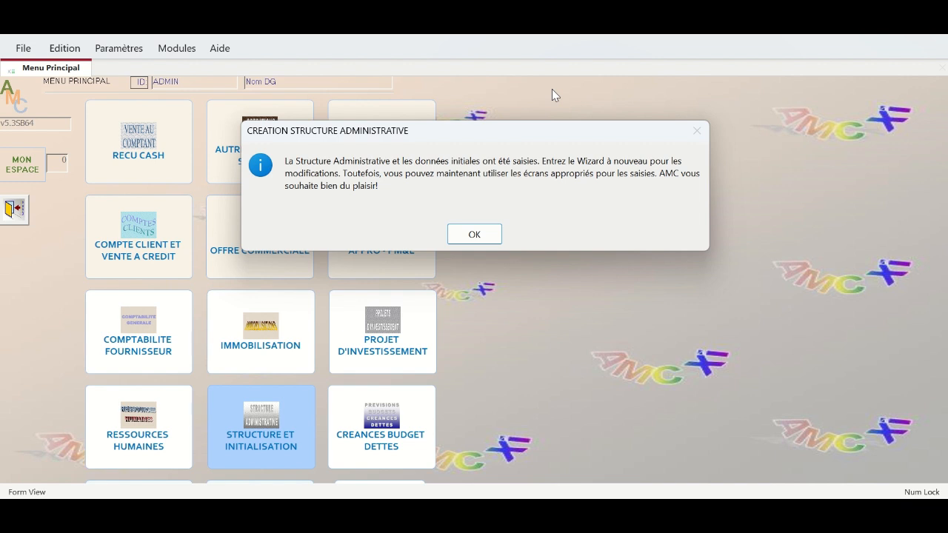
click(480, 235)
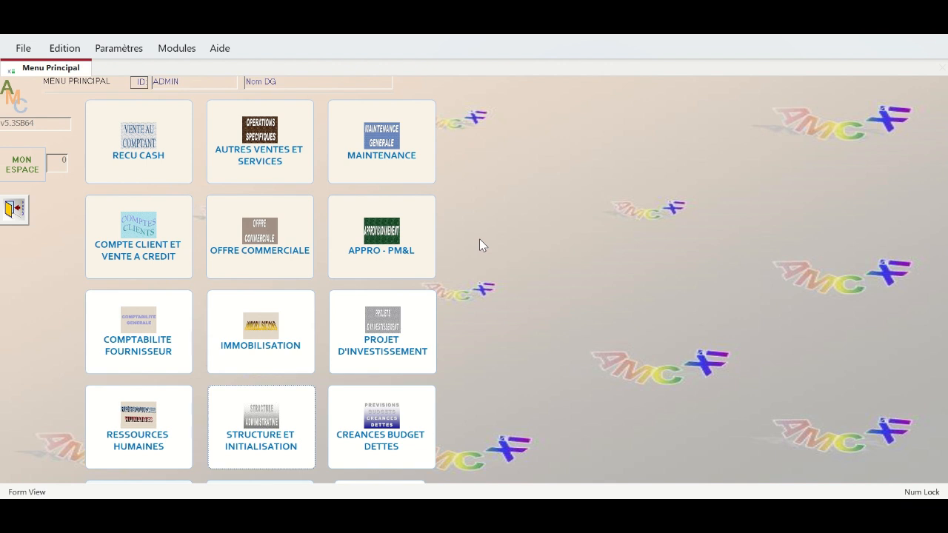